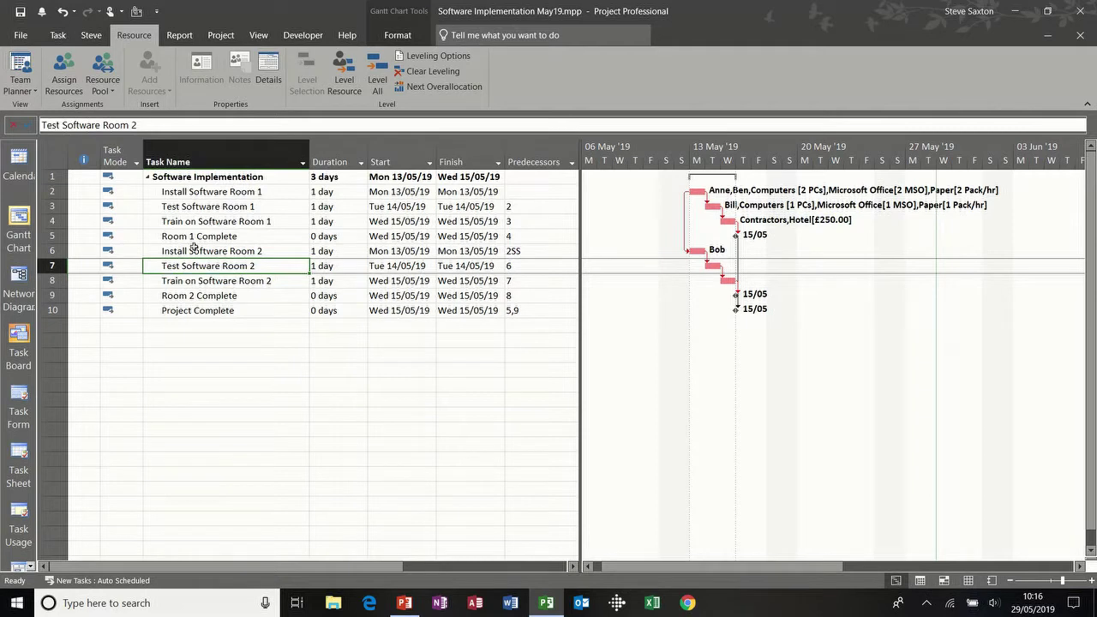
- Display the project as a Network Diagram, scaled down until all task boxes fit in view
left_click(19, 276)
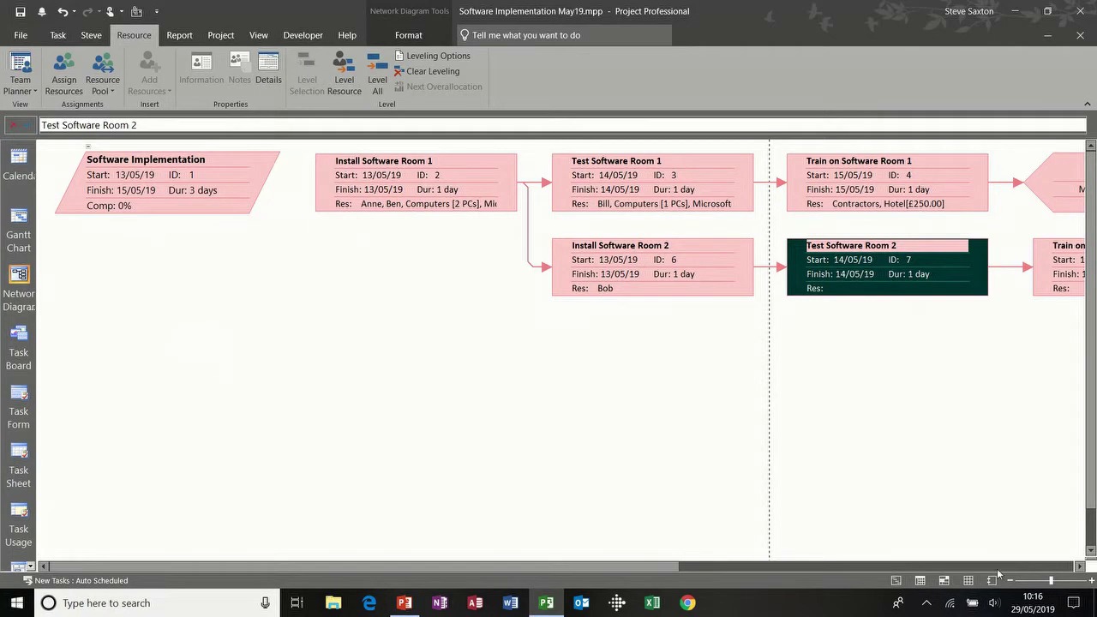
left_click(1009, 581)
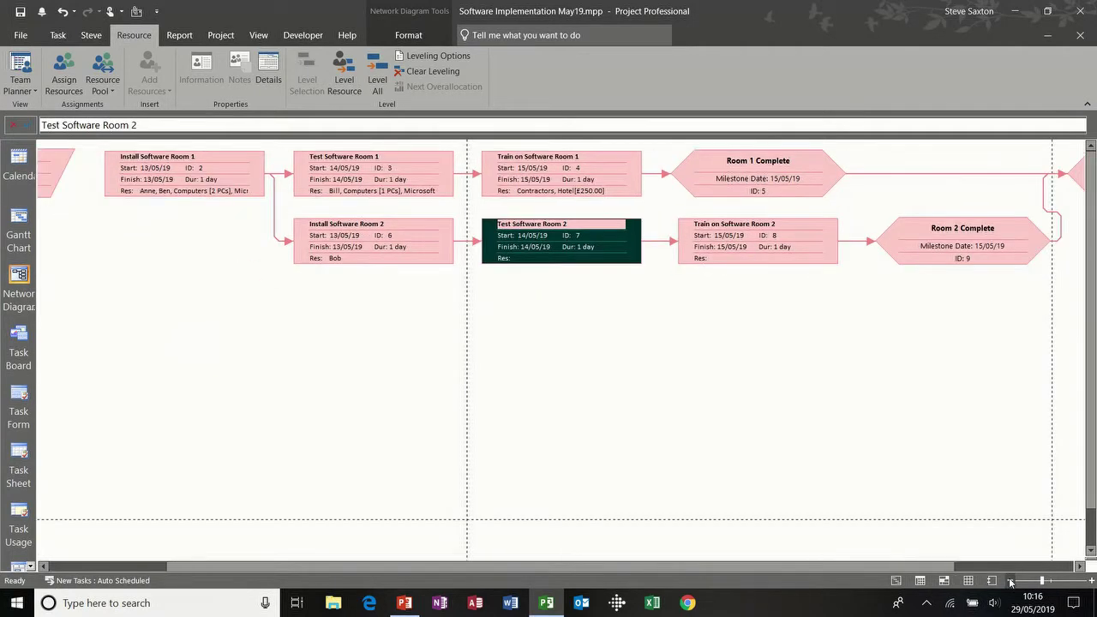
left_click(1010, 581)
left_click(1010, 581)
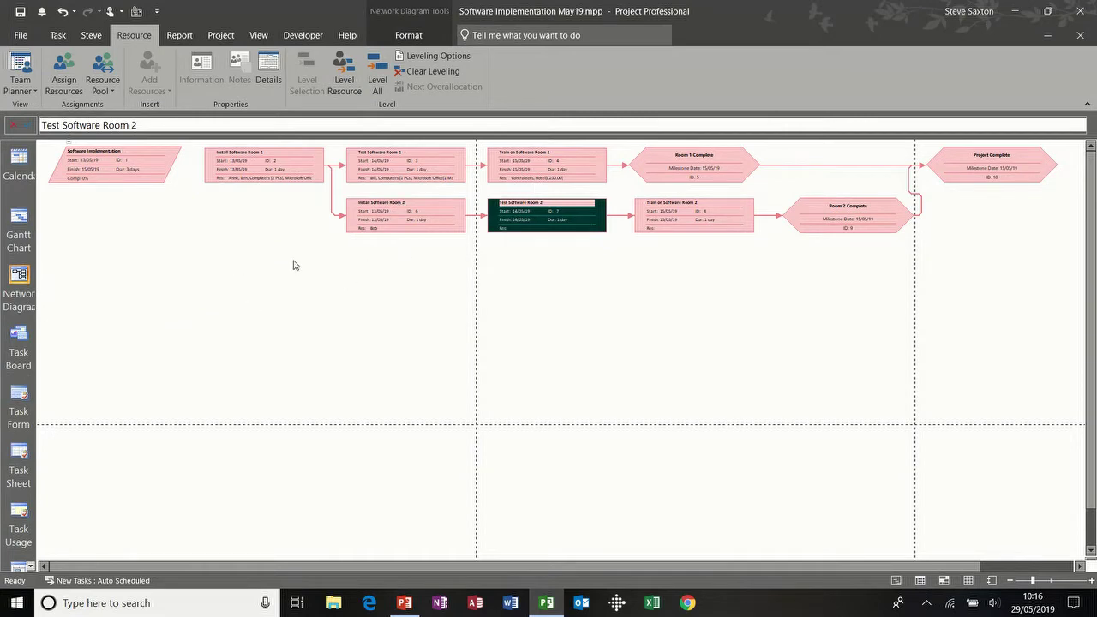
- Open the box styles and browse the previews for noncritical, milestone, summary, inserted project and marked tasks
double_click(242, 255)
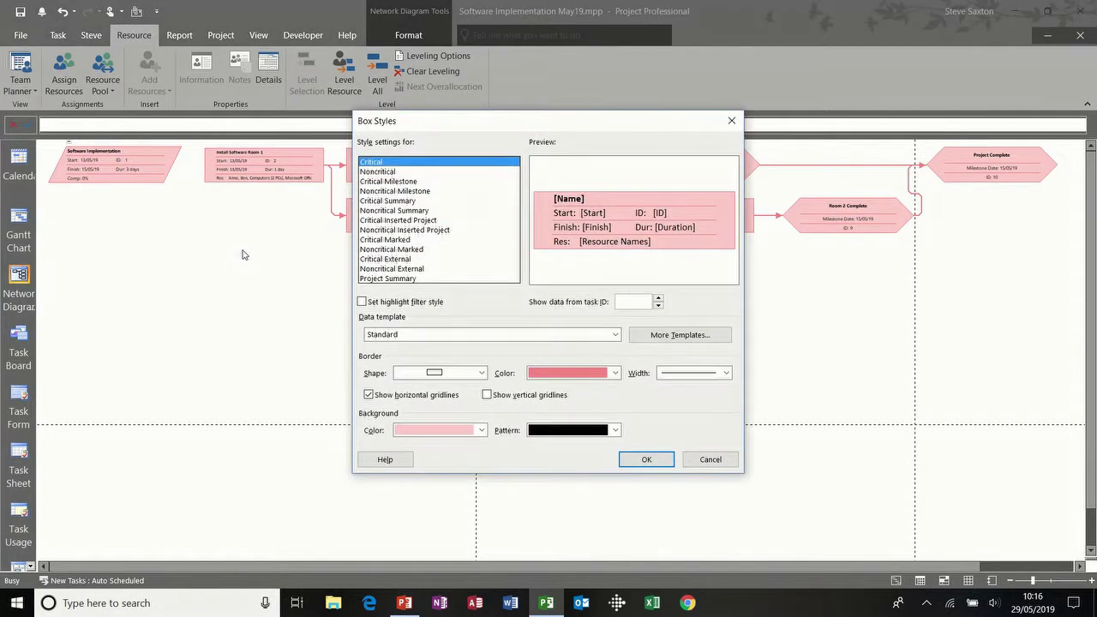
left_click_drag(465, 130, 688, 179)
left_click(601, 221)
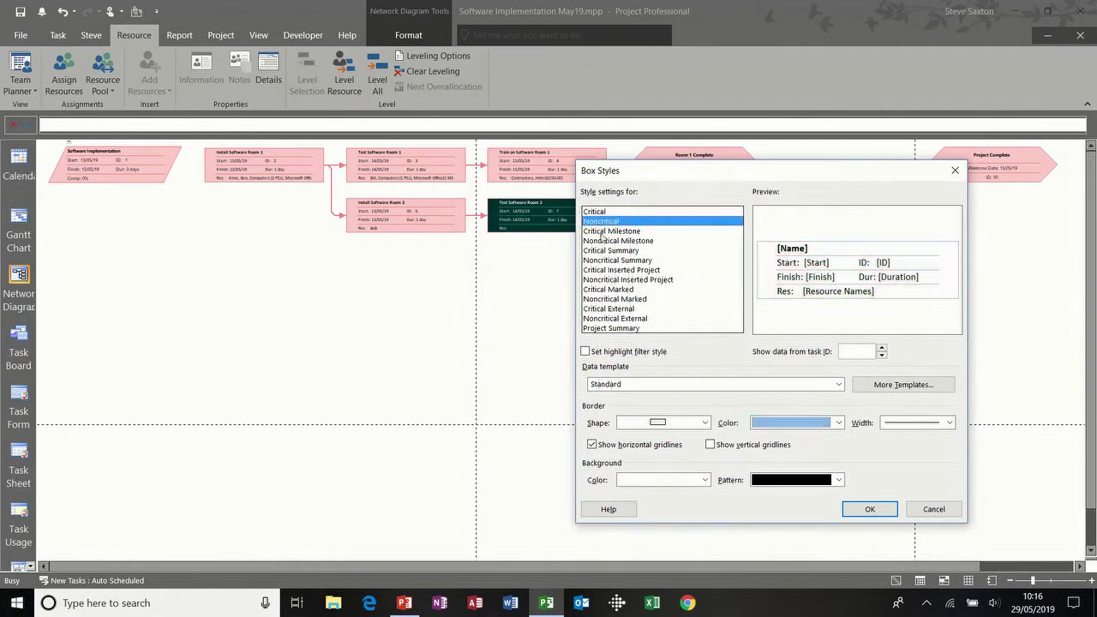
left_click(603, 231)
left_click(604, 241)
left_click(604, 251)
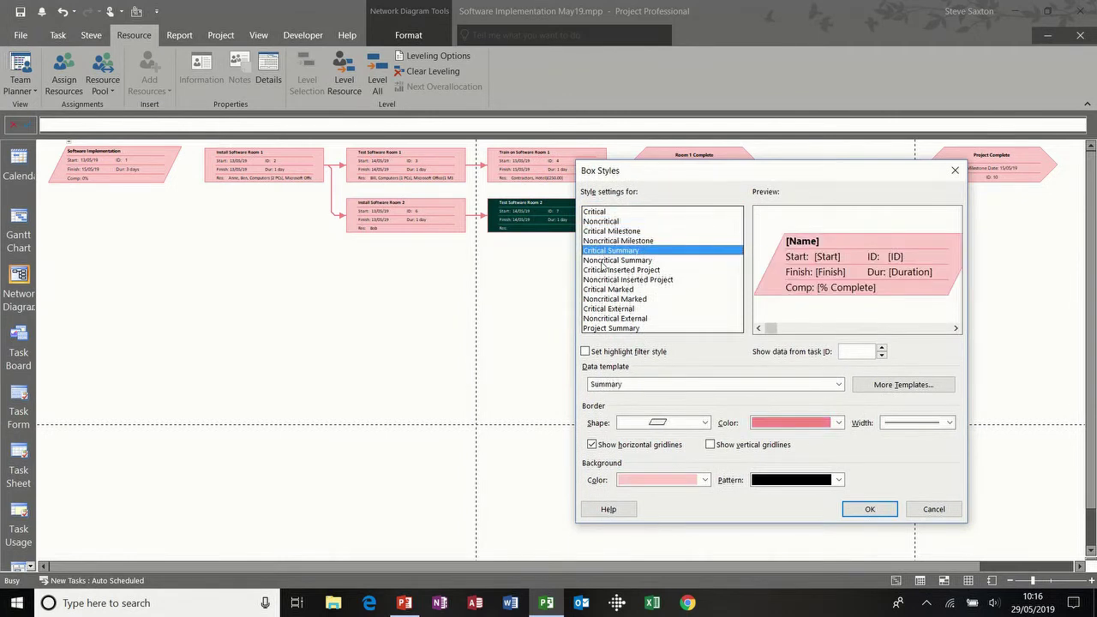
left_click(604, 260)
left_click(606, 279)
left_click(606, 289)
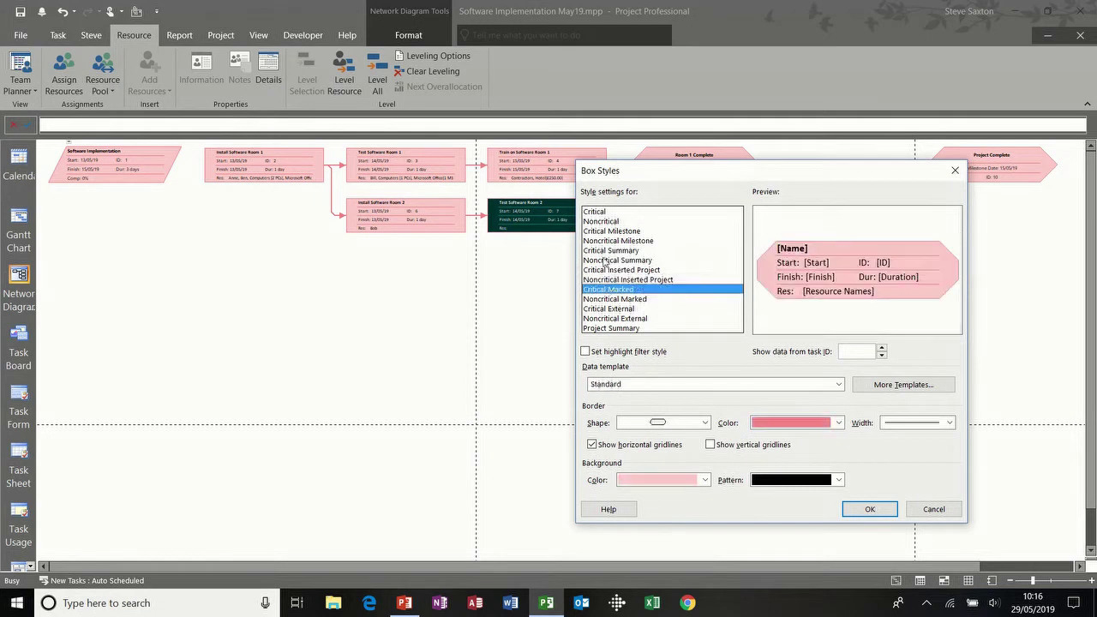
- Compare the Critical, Noncritical and Critical Milestone box styles alongside the diagram, ending on the Critical style
left_click(597, 212)
left_click_drag(644, 178, 610, 267)
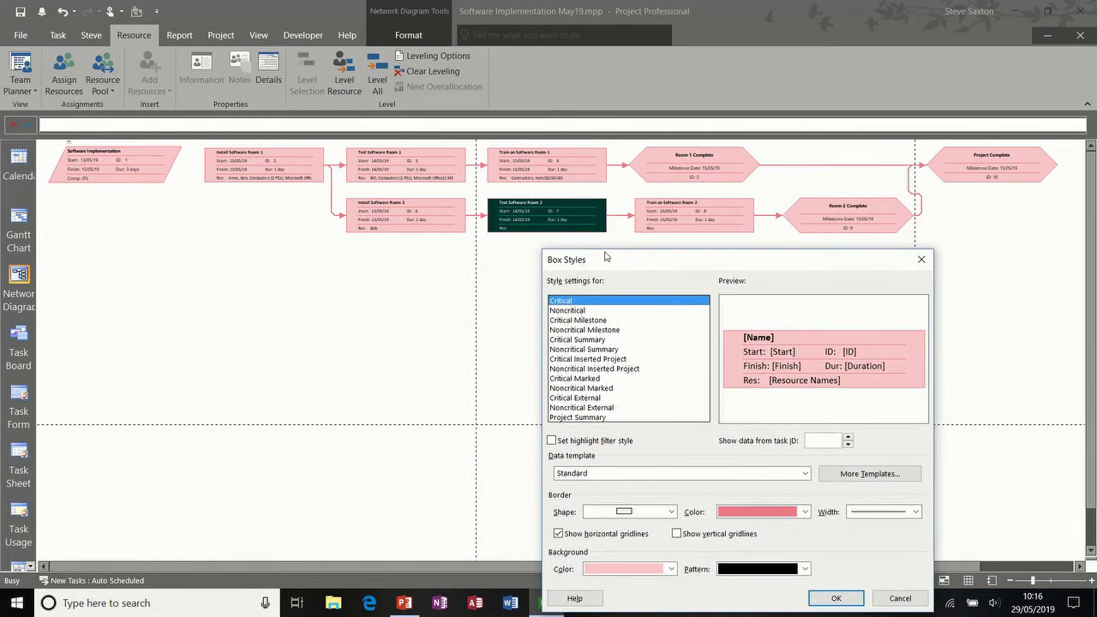
left_click_drag(605, 259, 603, 179)
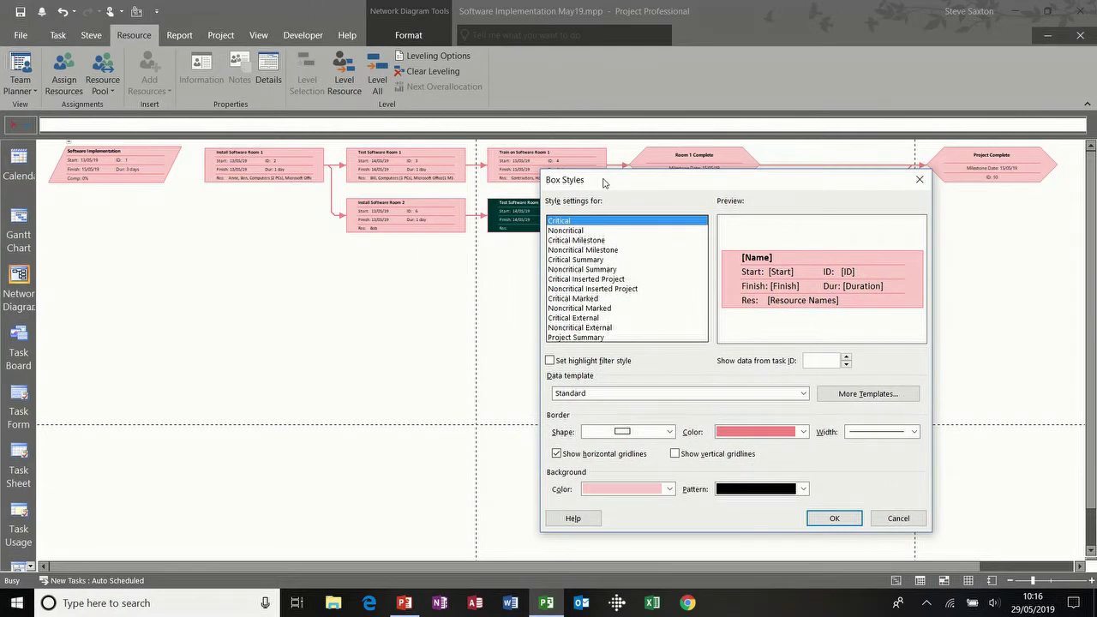
left_click(581, 230)
left_click(582, 241)
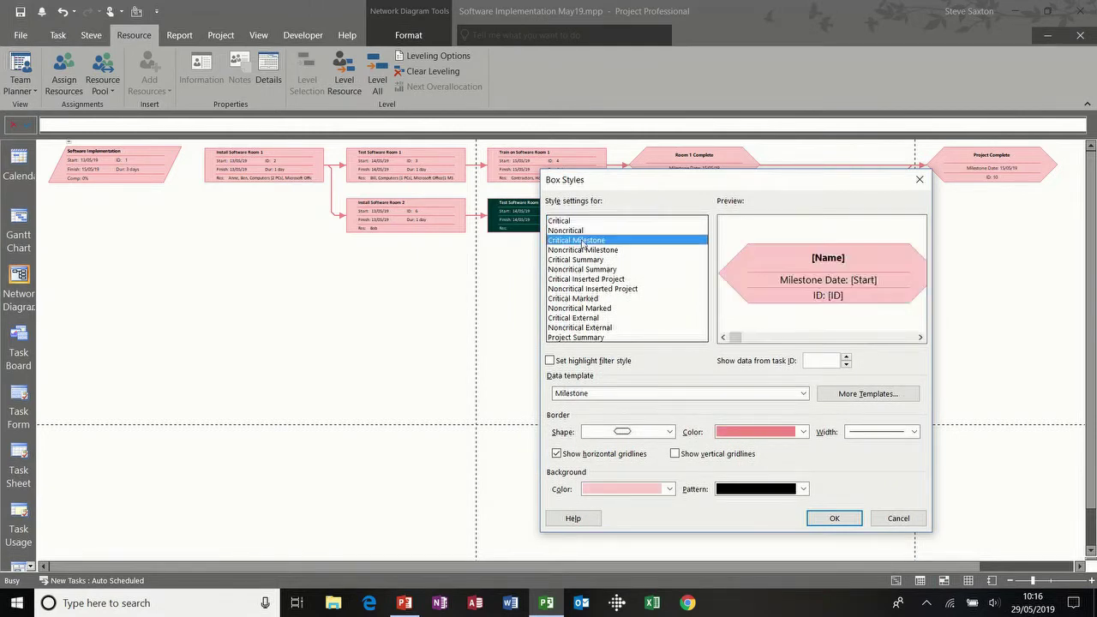
left_click(578, 221)
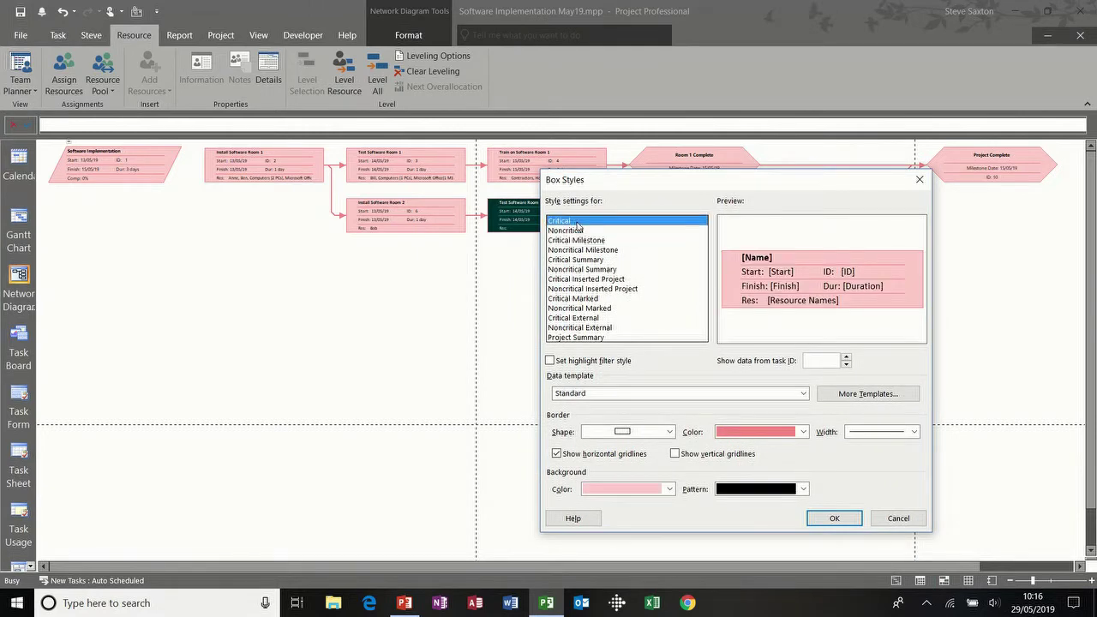
- Preview the Cost data template on the Critical box style, returning to the Standard template
left_click(651, 396)
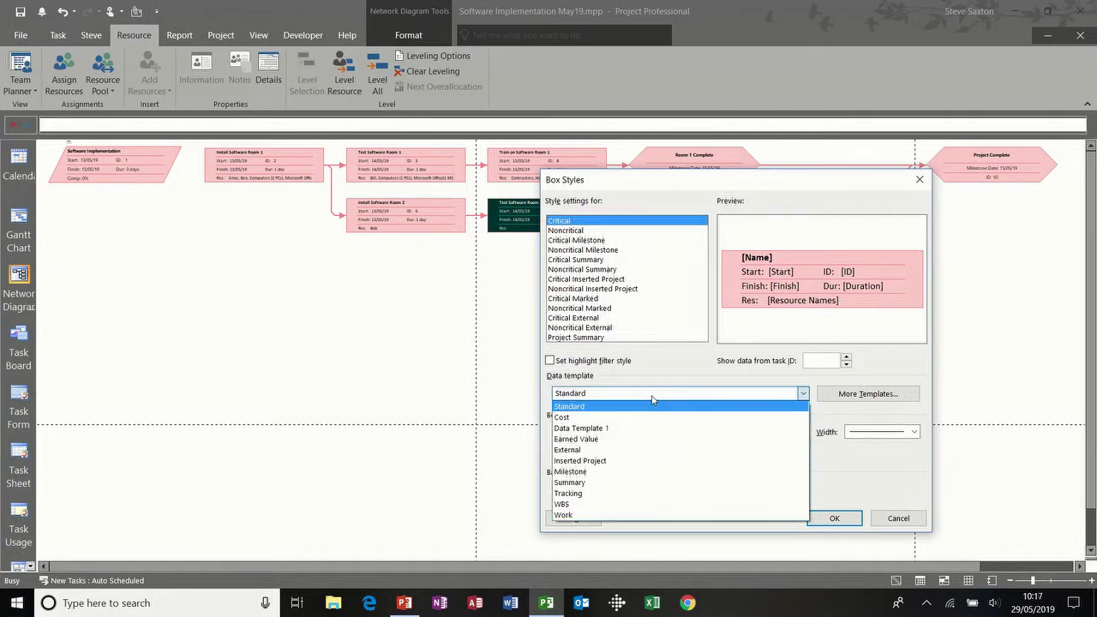
left_click(631, 417)
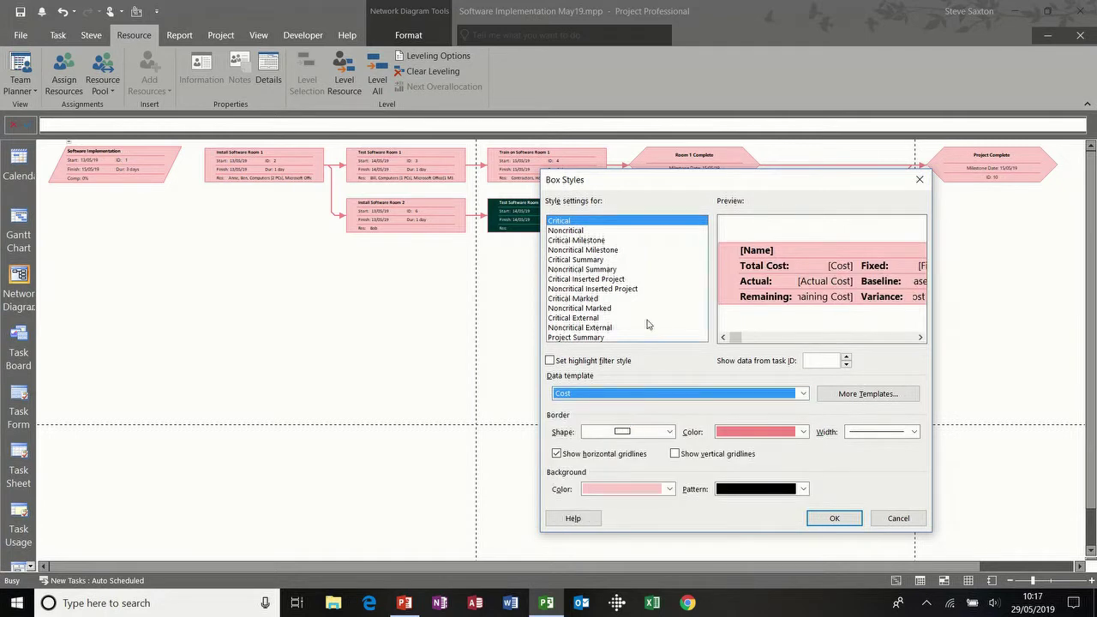
left_click(704, 395)
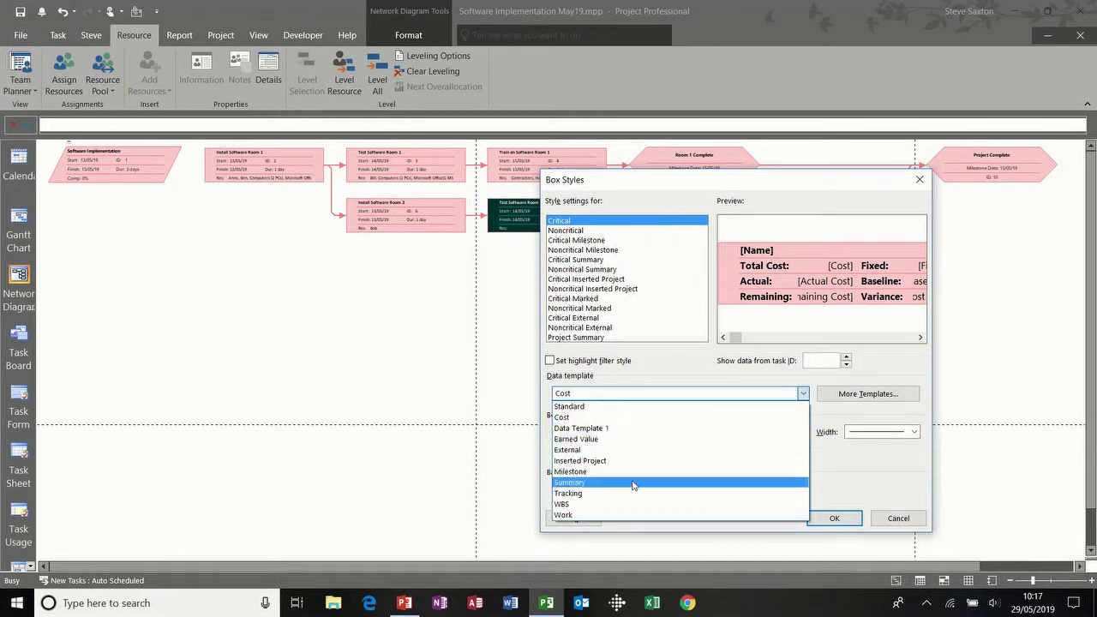
left_click(631, 408)
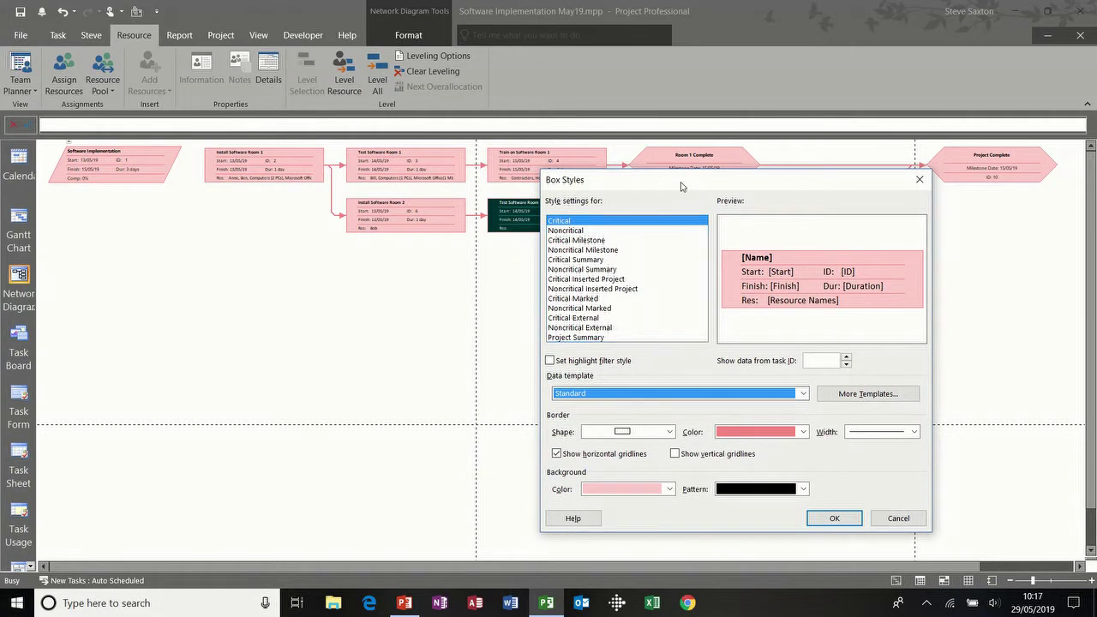
- Create a new data template named with the author's first name and reduce its cell layout by one column
left_click_drag(681, 186, 477, 132)
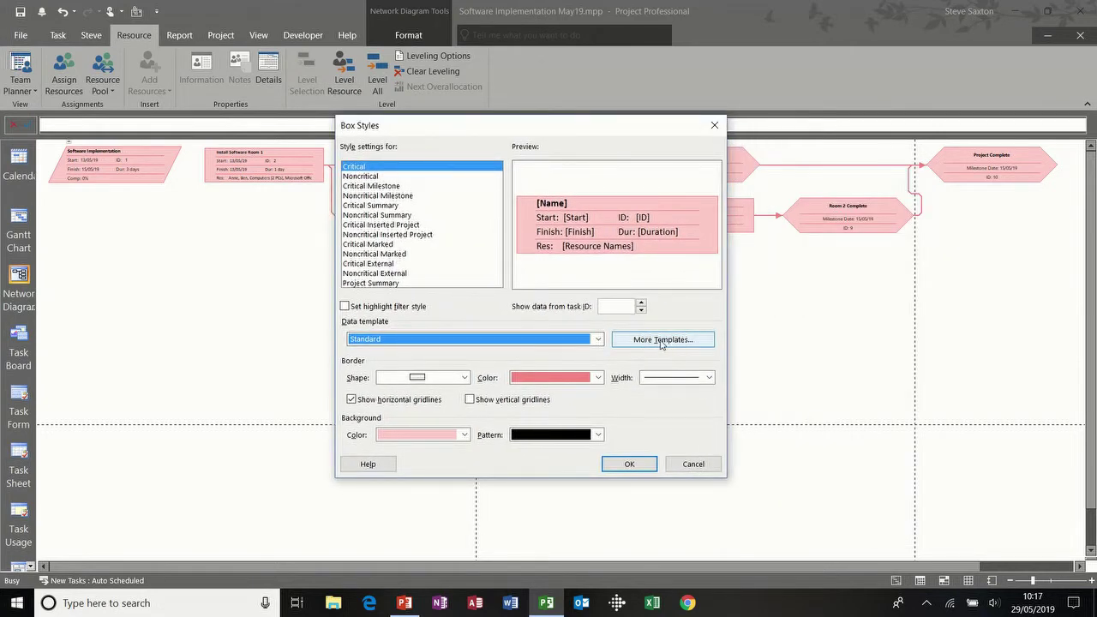
left_click(661, 341)
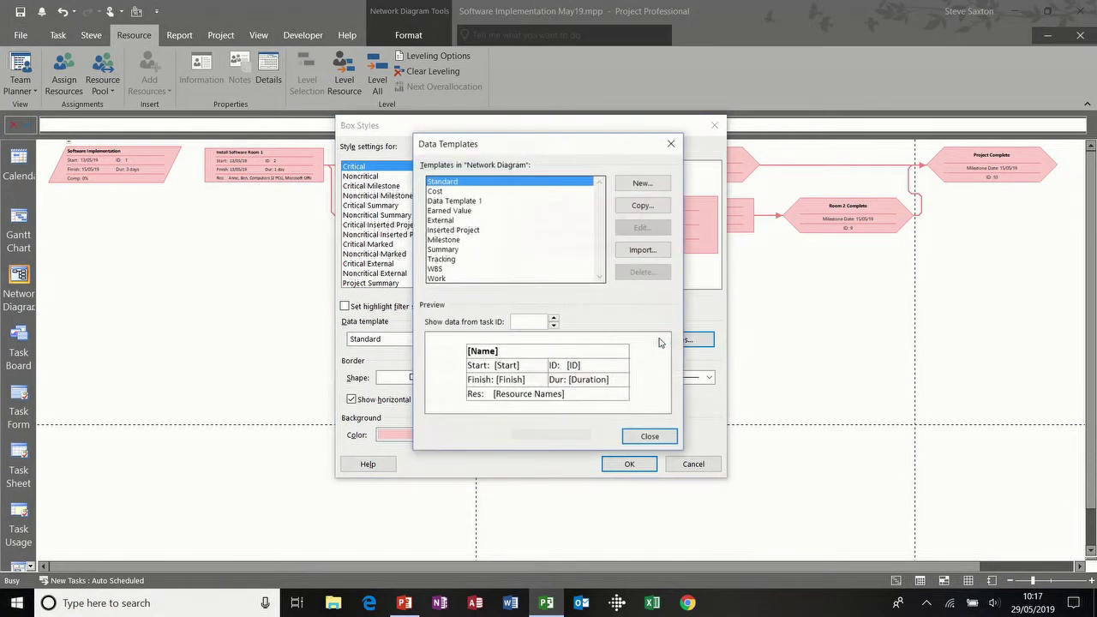
left_click(642, 184)
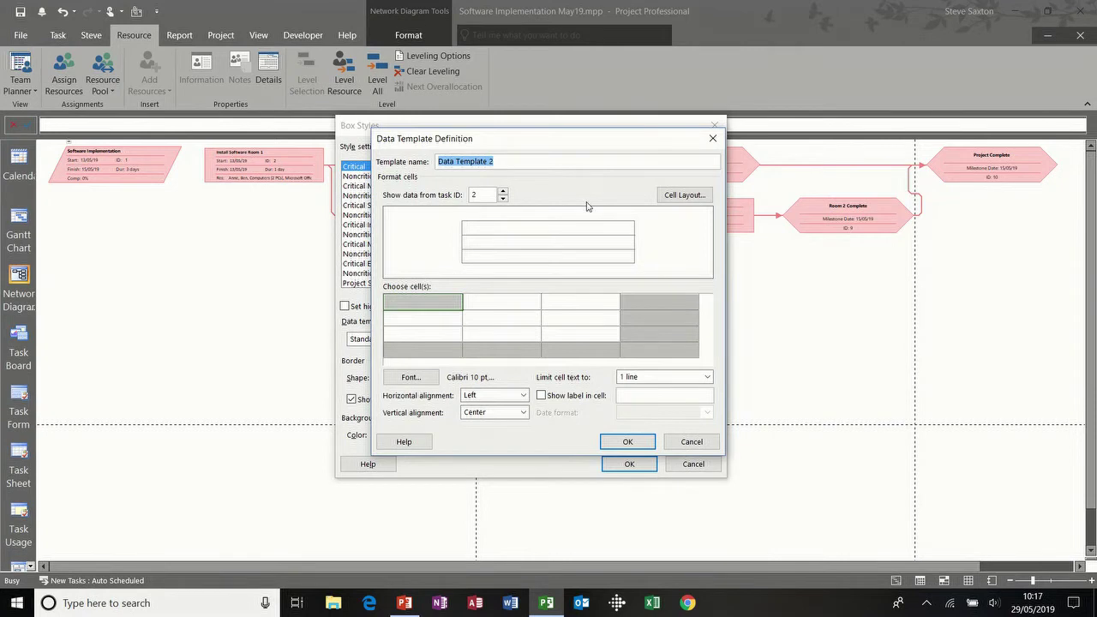
type("Steve")
left_click(674, 196)
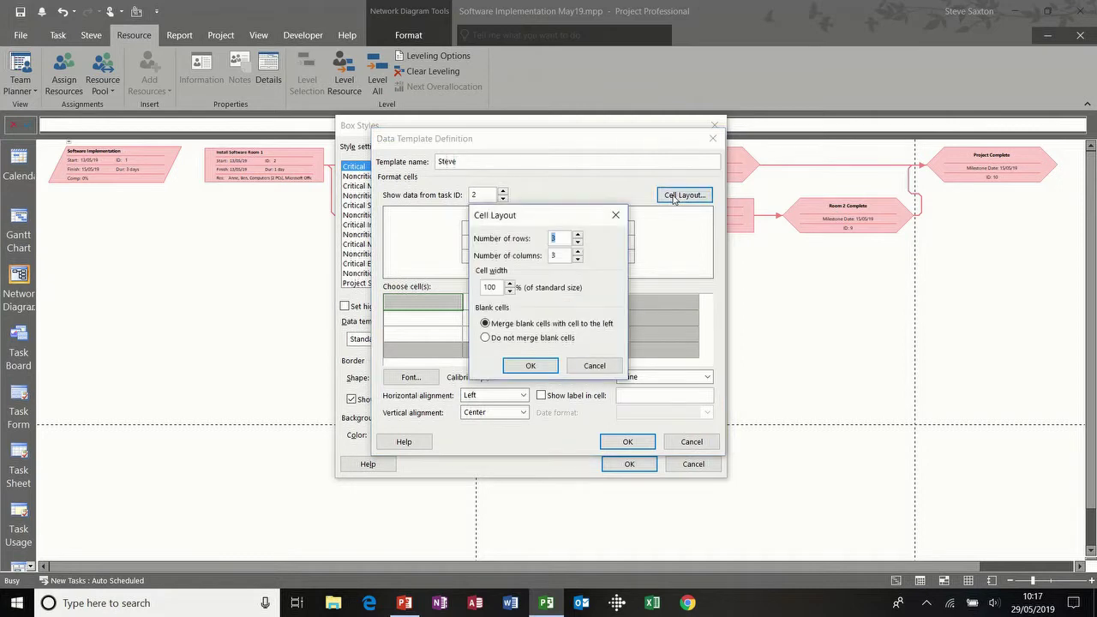
left_click(578, 260)
left_click(531, 366)
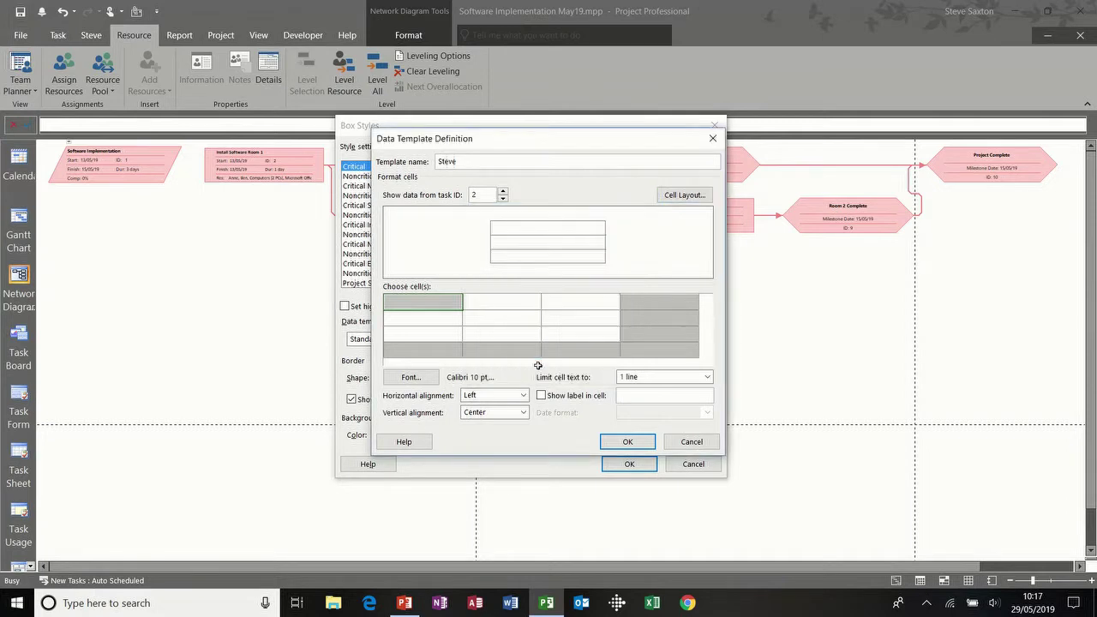
- Fill the new template's first-column cells with Name, % Complete and Actual Cost, and save the template
left_click(432, 304)
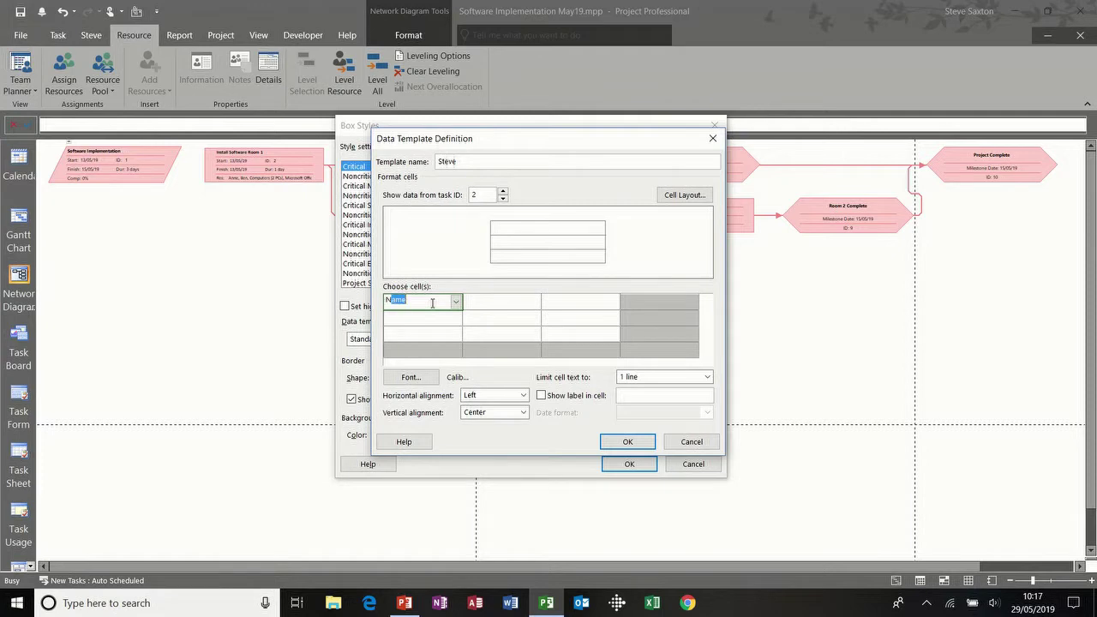
left_click(426, 315)
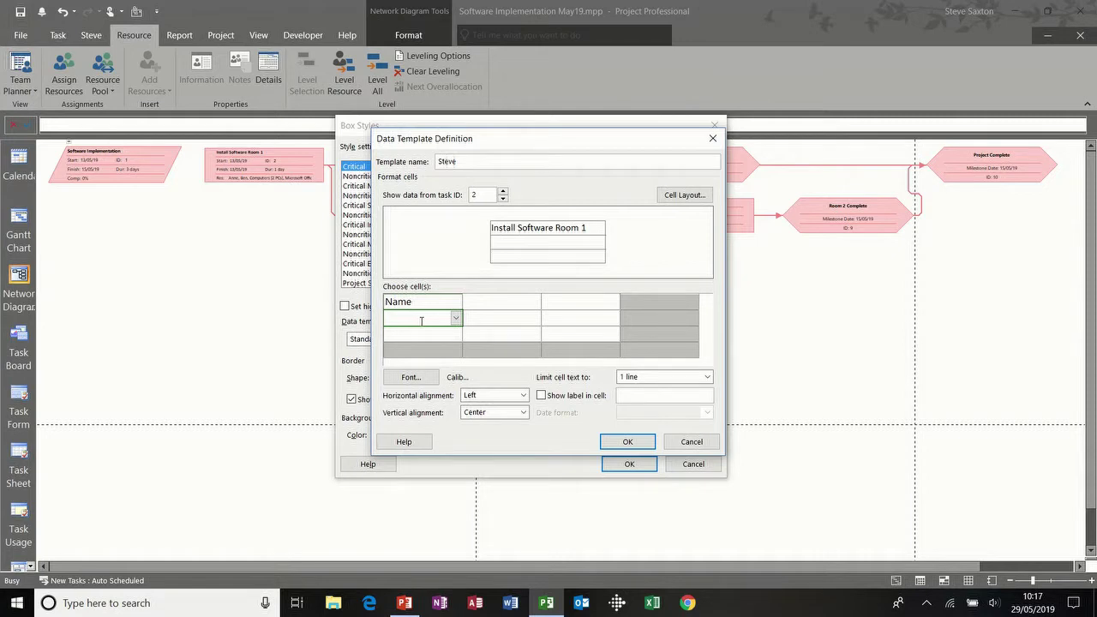
type("% Complete")
left_click(422, 337)
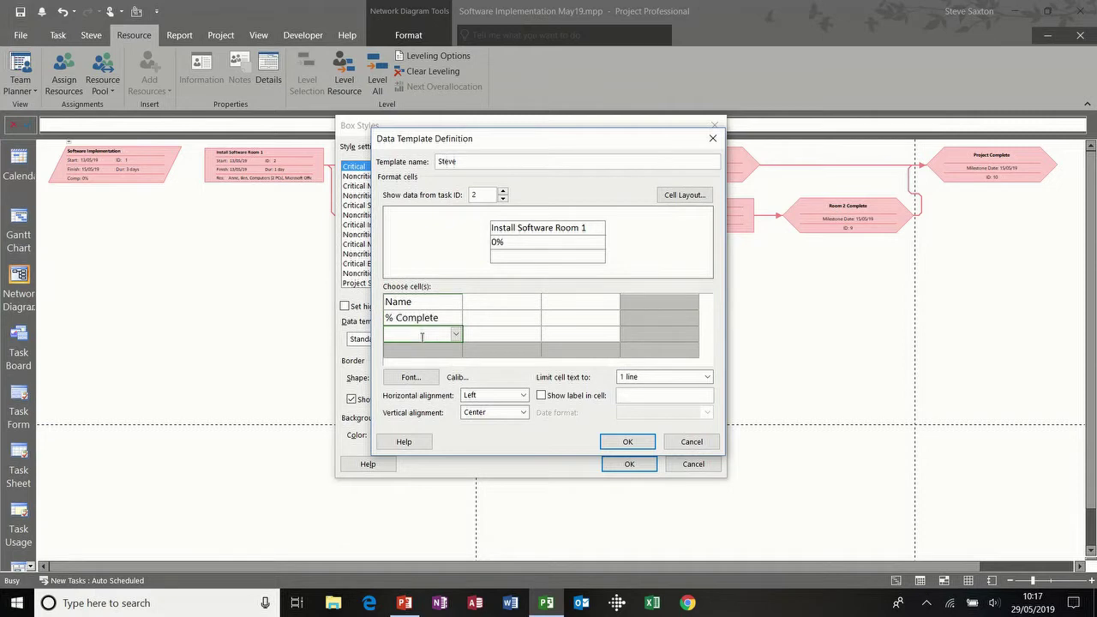
type("Actual Cost")
left_click(499, 317)
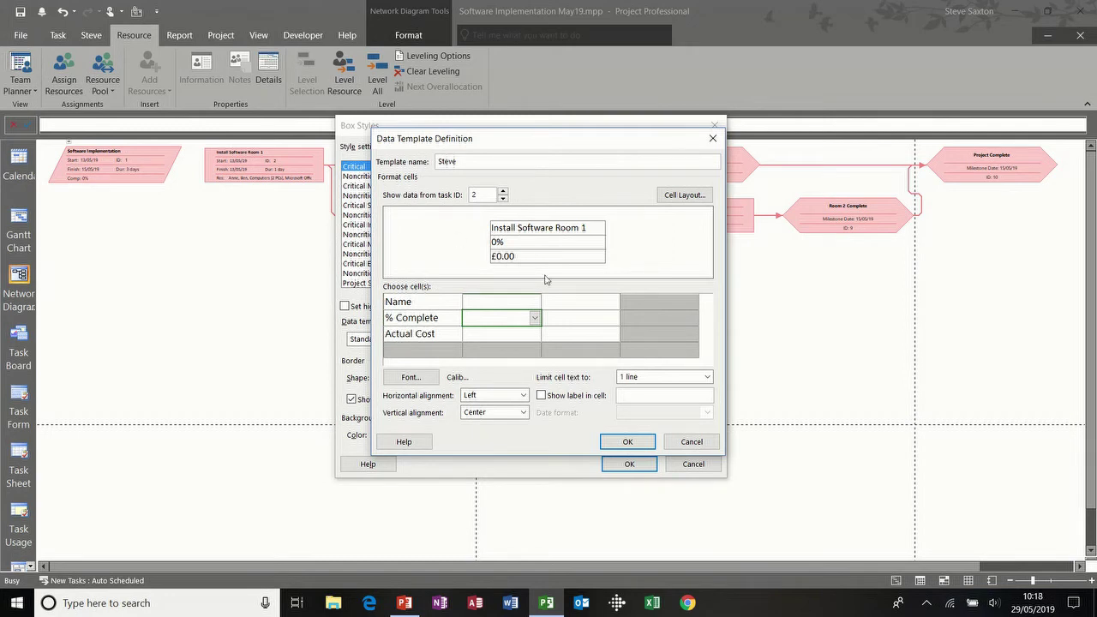
left_click(624, 442)
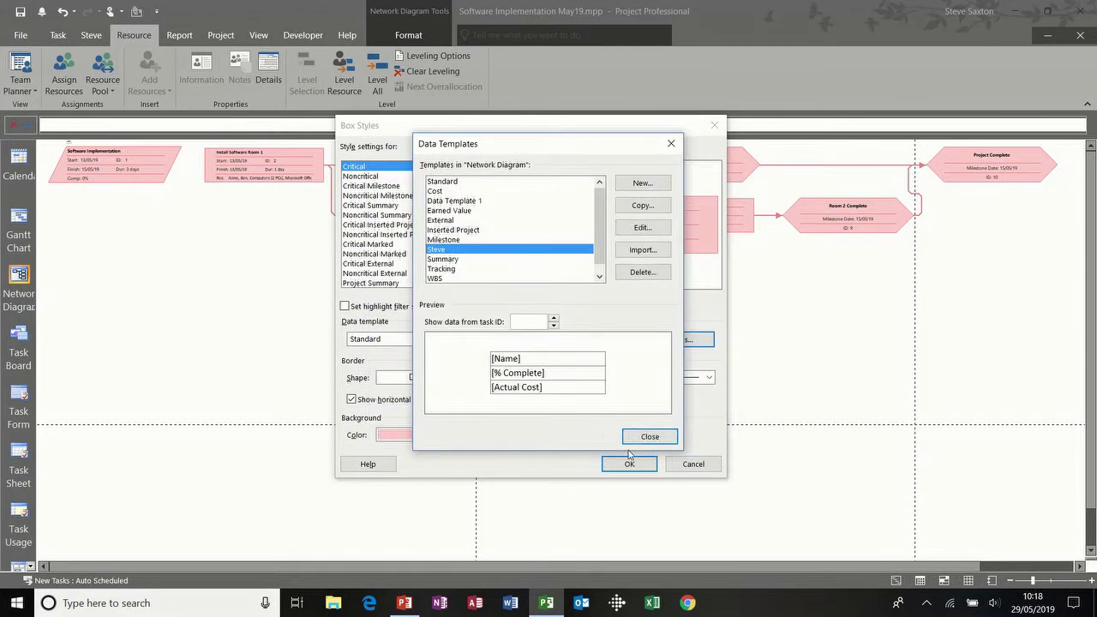
left_click(647, 437)
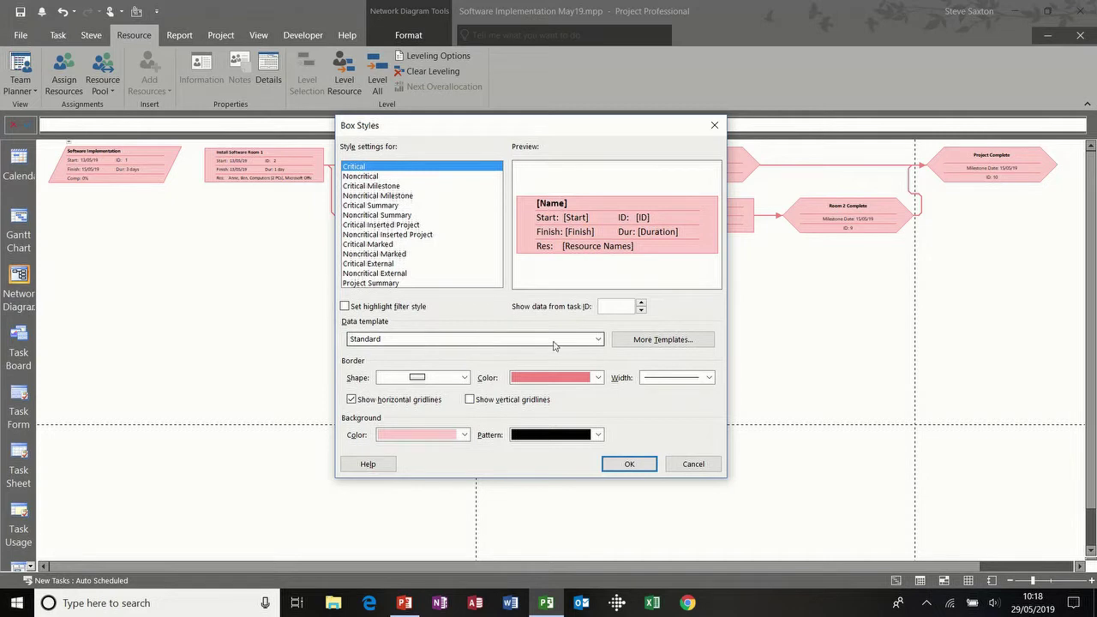
- Apply the new custom data template to the Critical box style
left_click(599, 339)
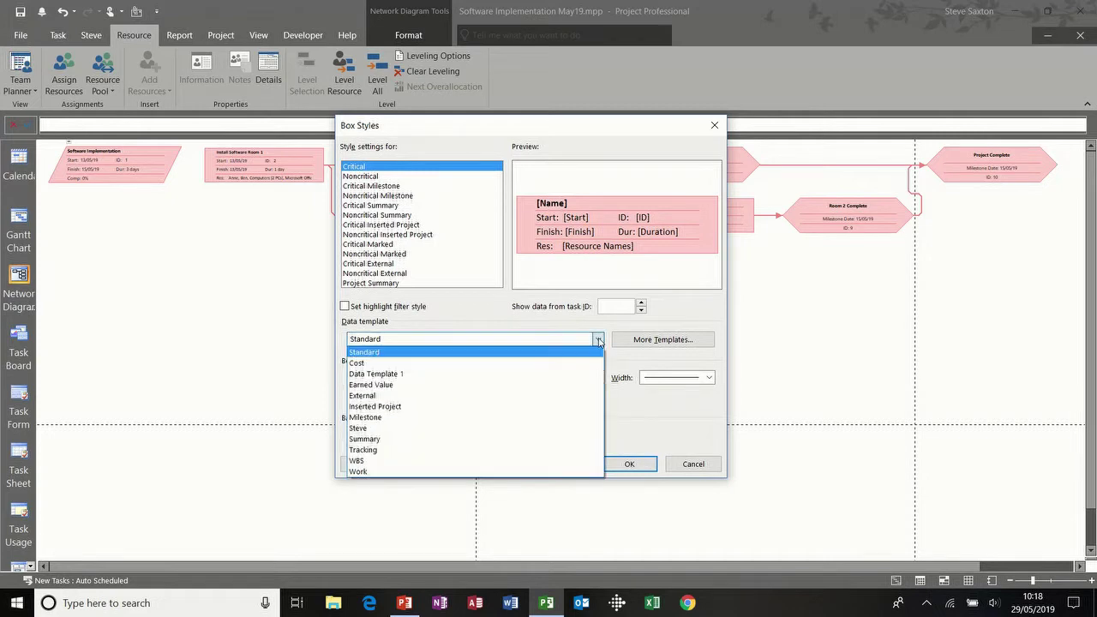
left_click(495, 431)
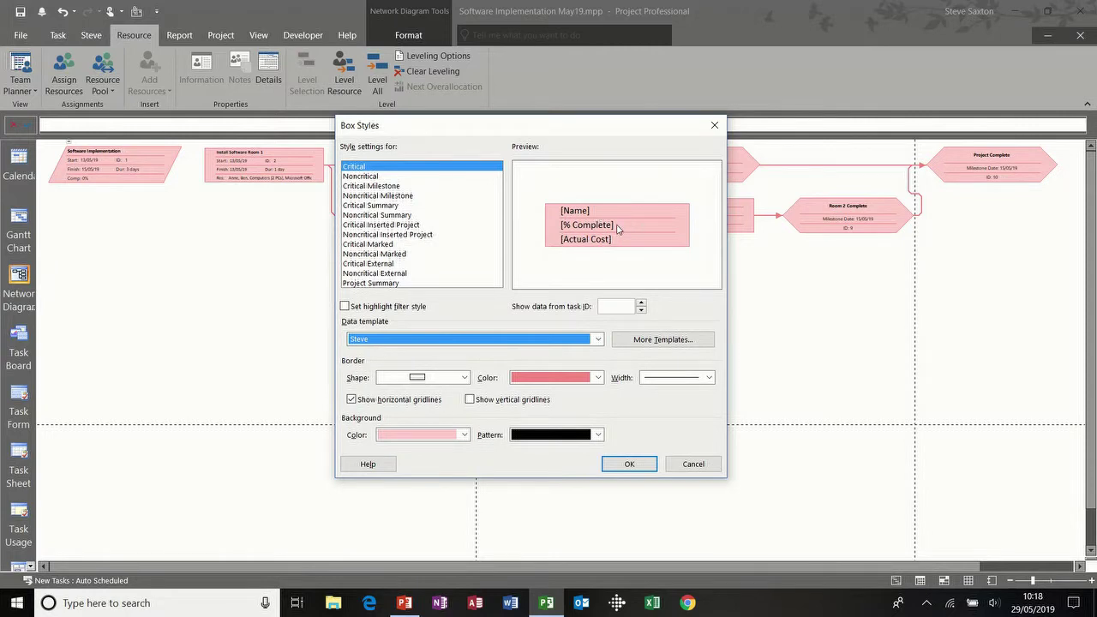
left_click(629, 463)
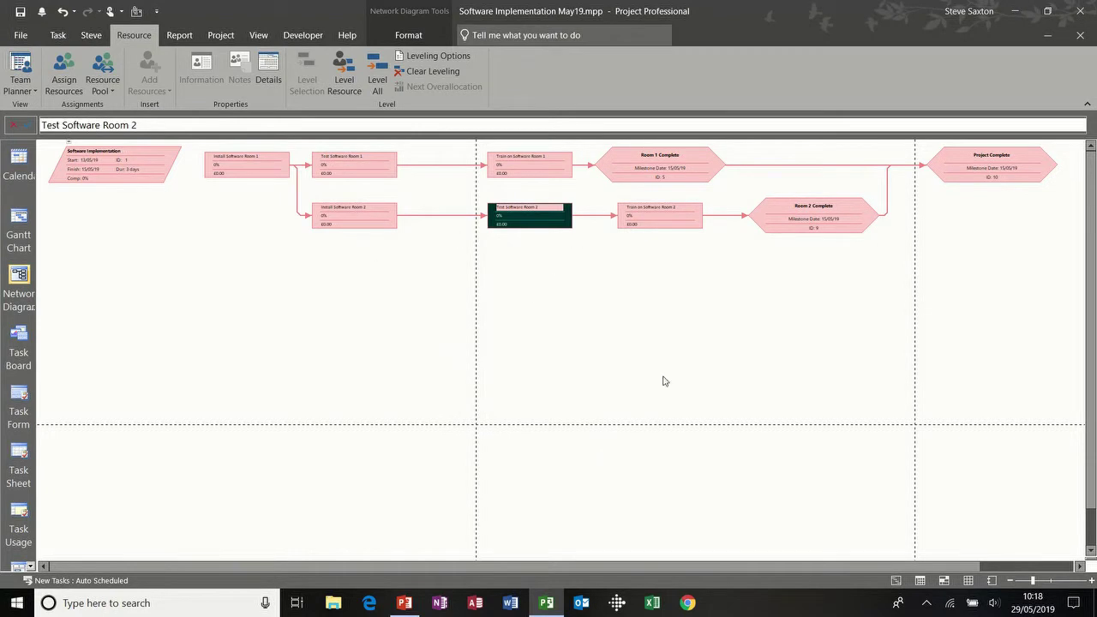
- Examine the task boxes' new fields in the network diagram and compare the diagram with the Gantt Chart
left_click(1091, 581)
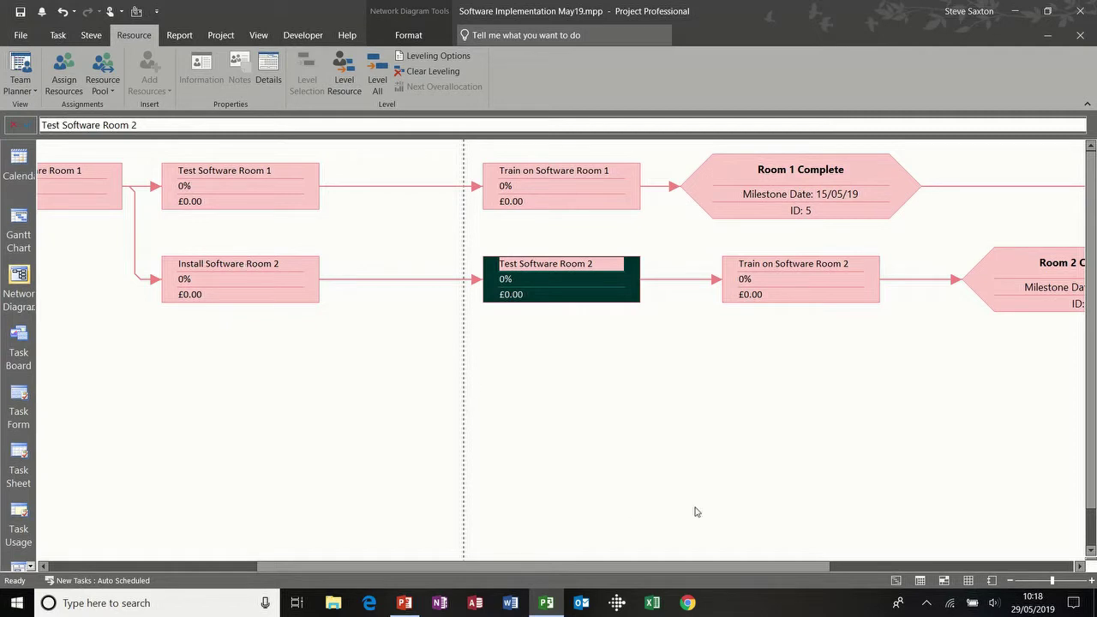
left_click_drag(438, 567, 379, 566)
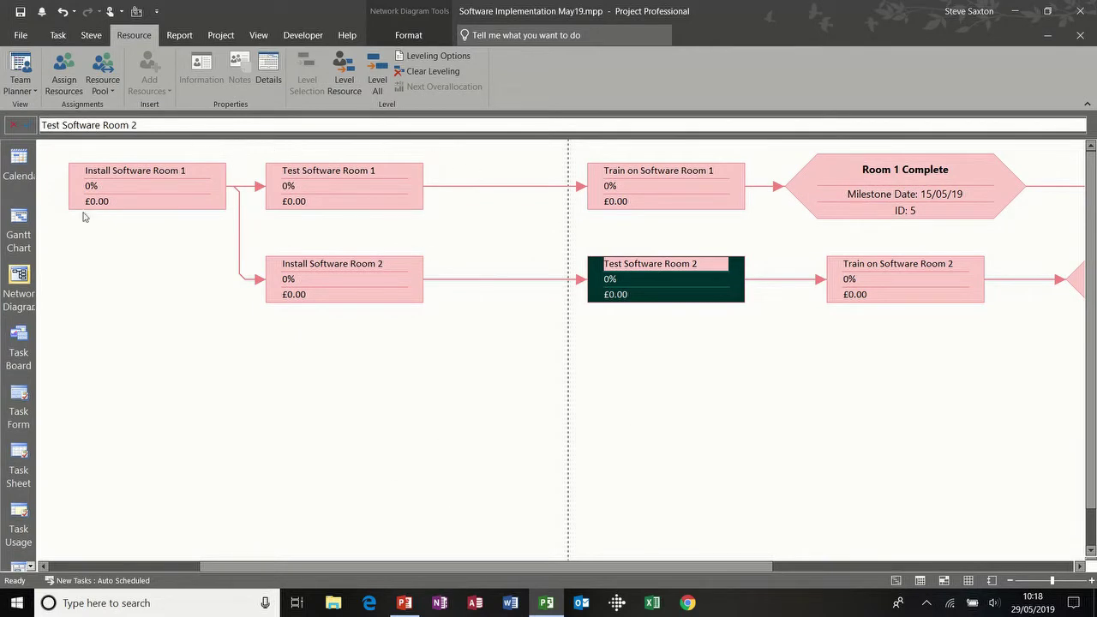
left_click(19, 227)
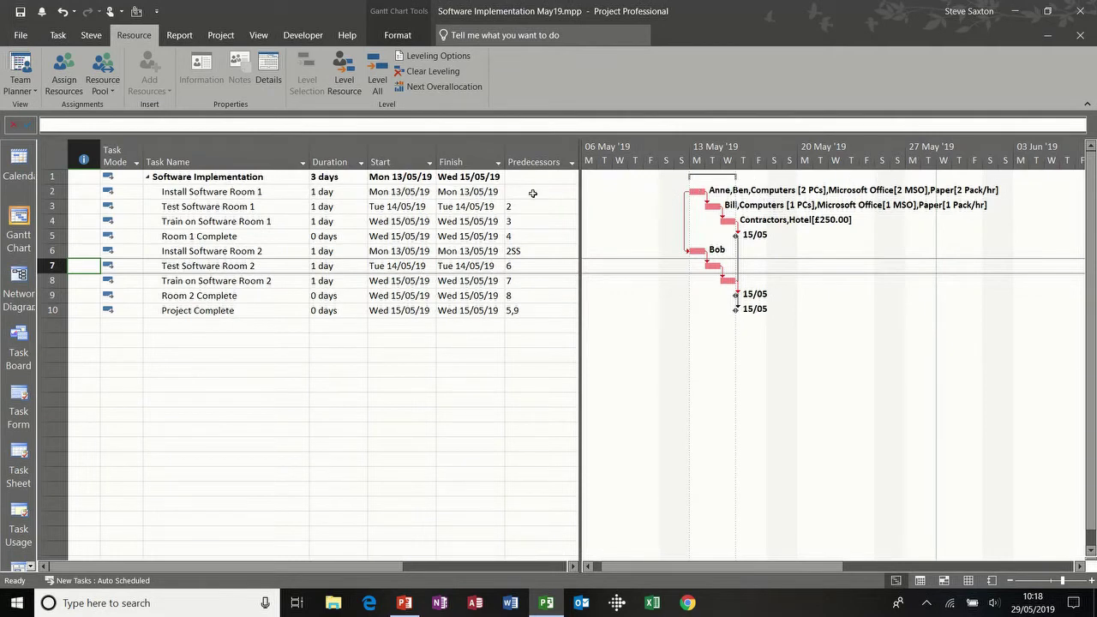
left_click(18, 276)
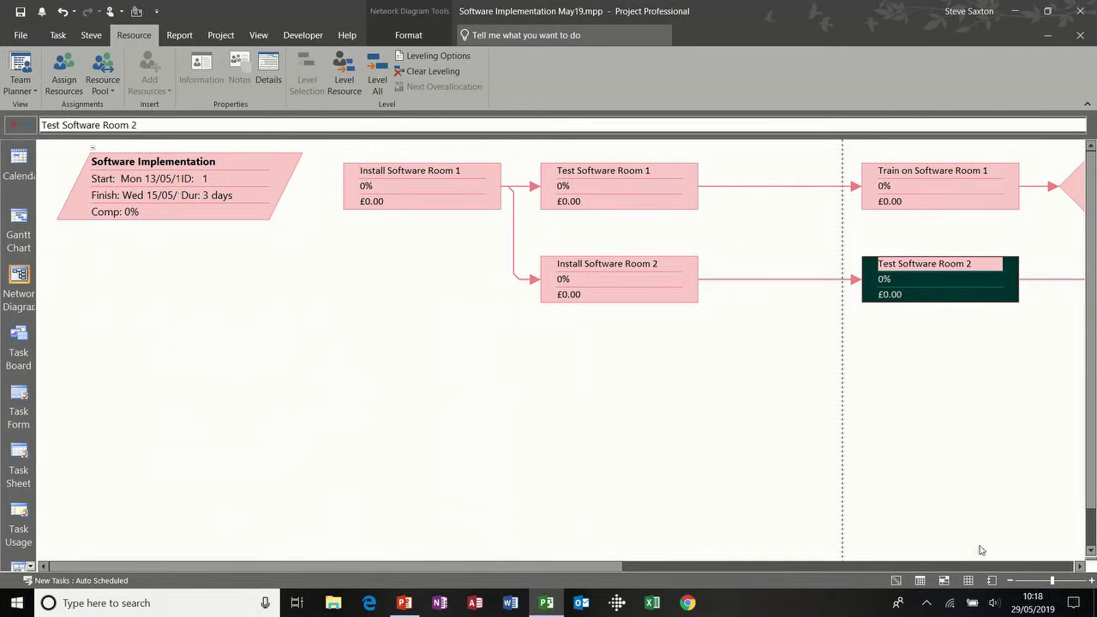
left_click(1009, 581)
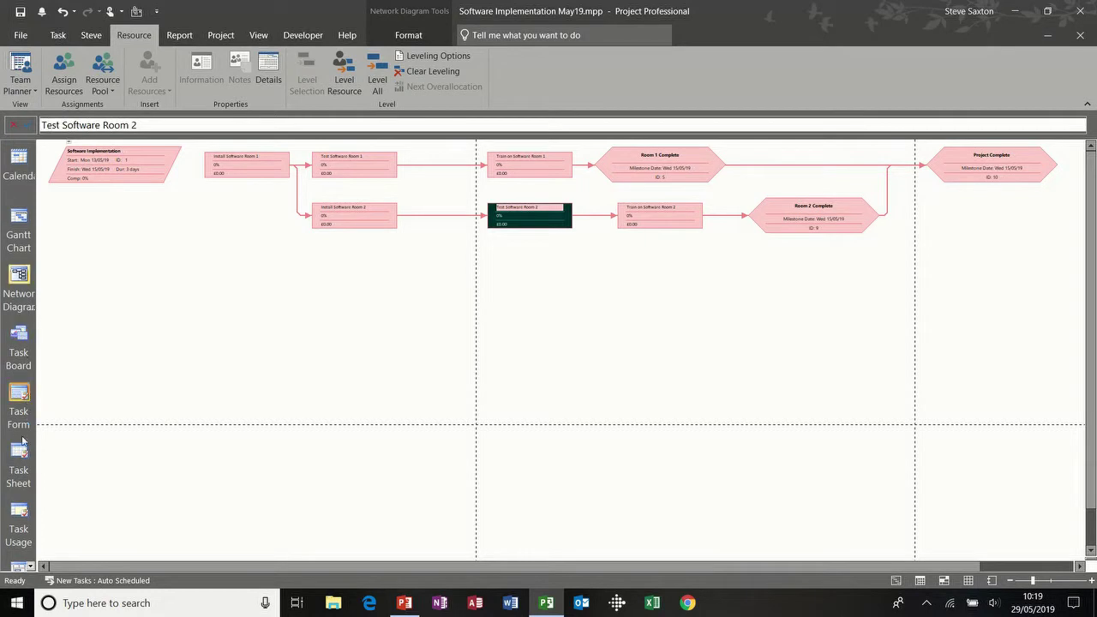
- Show the Task Usage view to examine the work assigned to each task's resources
left_click(19, 511)
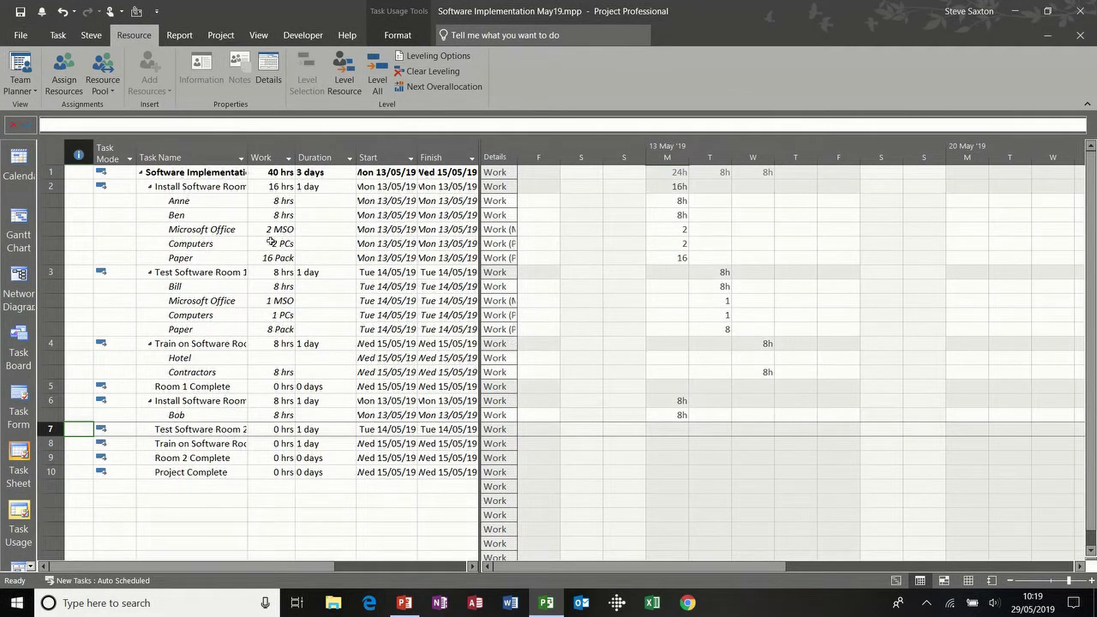
- Fit the Task Name column to its contents and examine the resources and daily work assigned to the Room 1 tasks
left_click(197, 187)
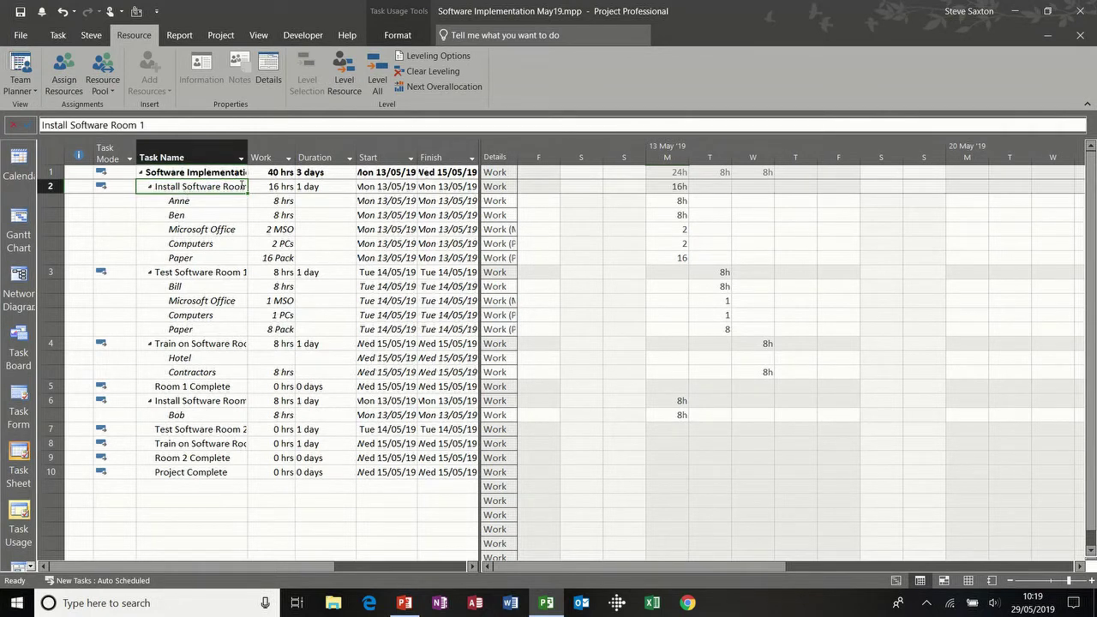
double_click(247, 156)
left_click_drag(208, 199, 208, 257)
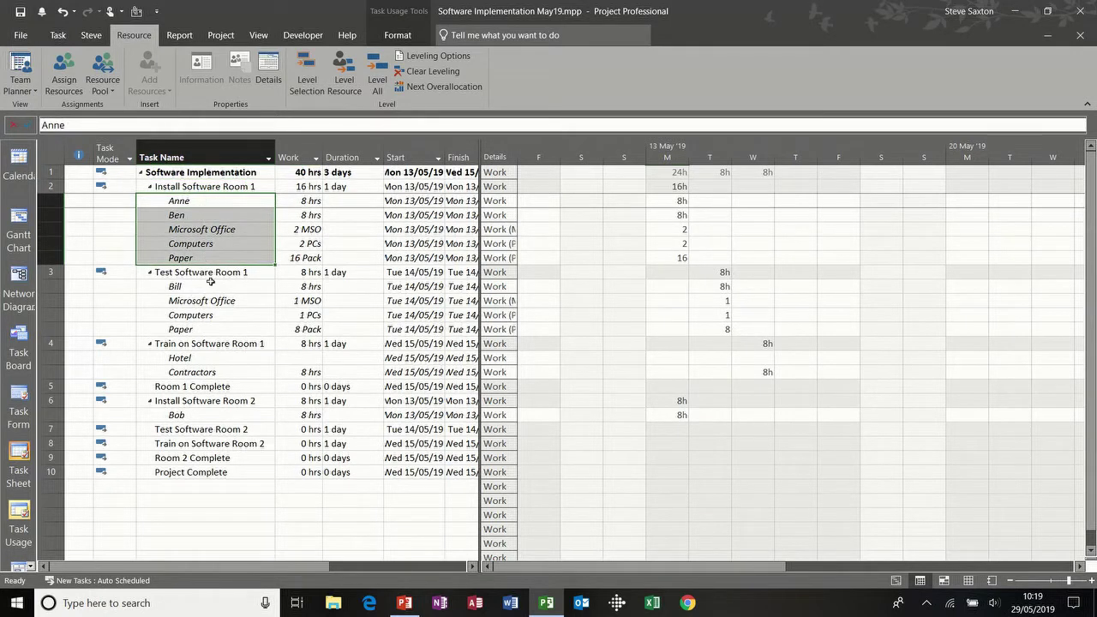
left_click_drag(210, 281, 208, 334)
left_click(216, 246)
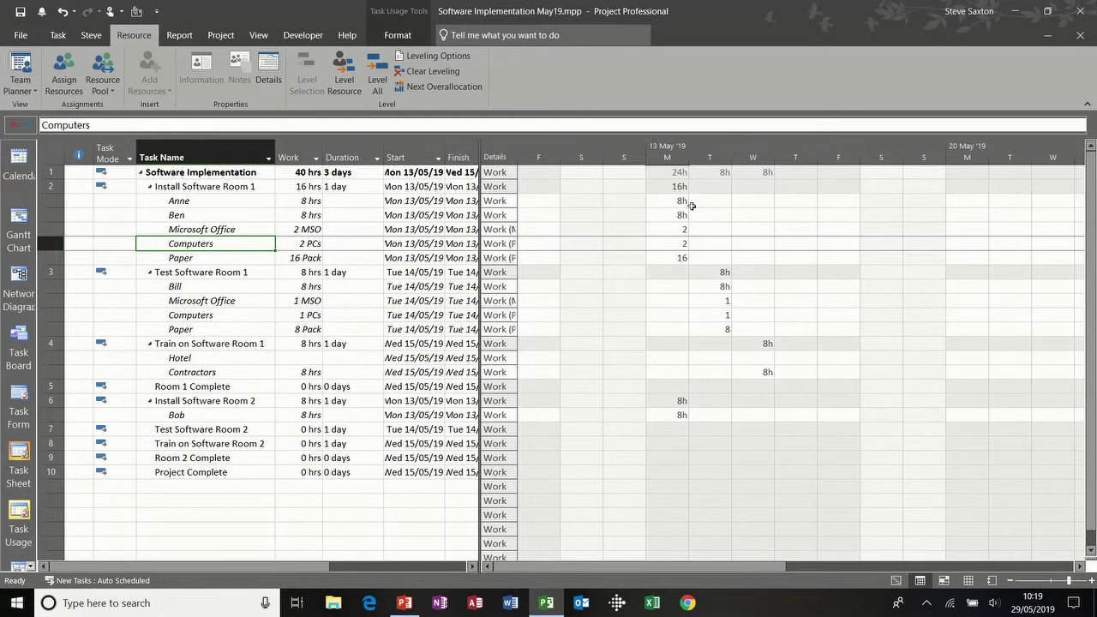
left_click(671, 200)
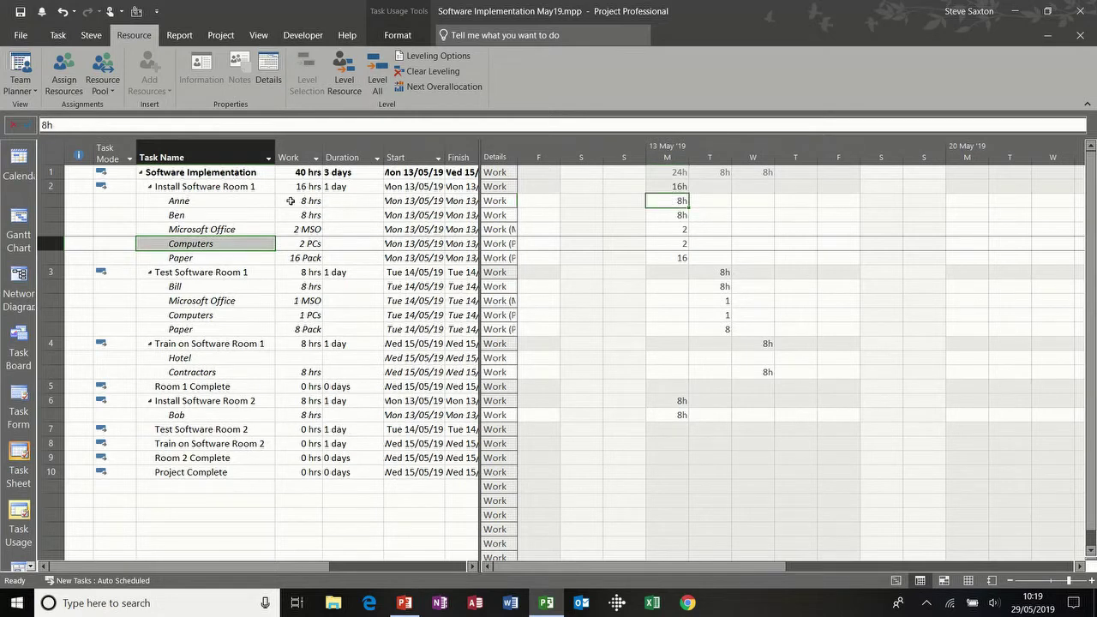
left_click(661, 229)
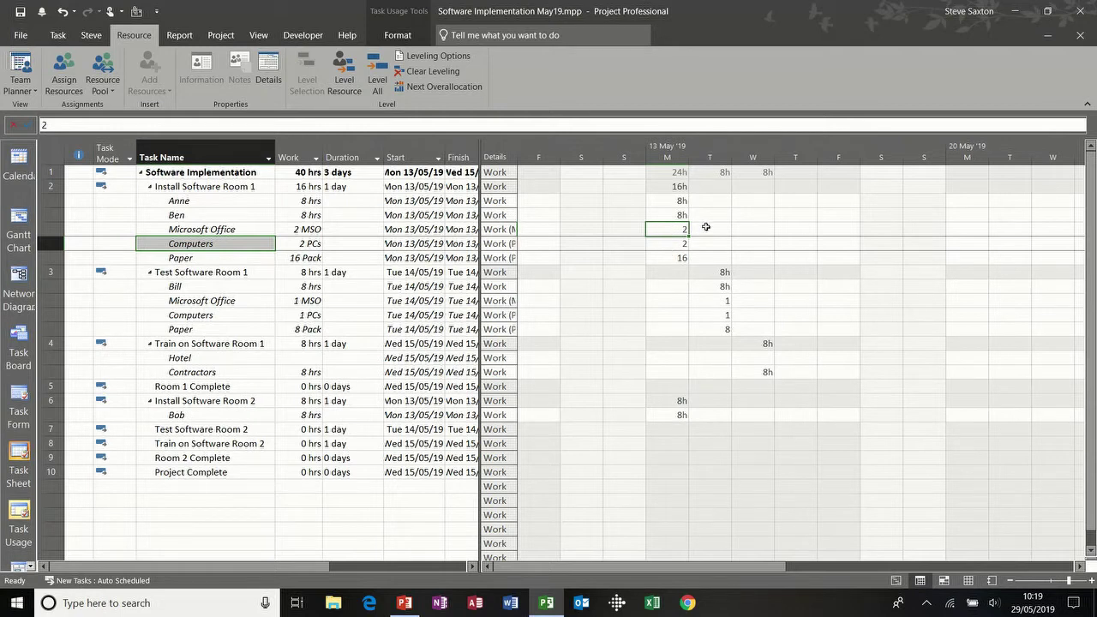
- Add Actual Work and Cumulative Work rows to the timephased details beside the existing Work row
right_click(705, 228)
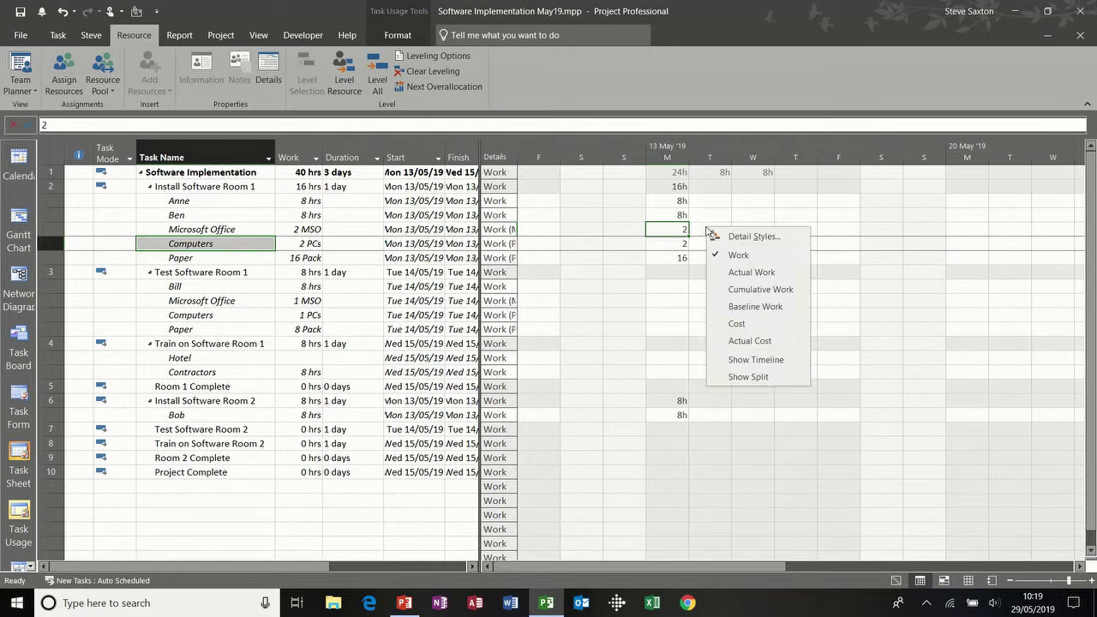
left_click(749, 273)
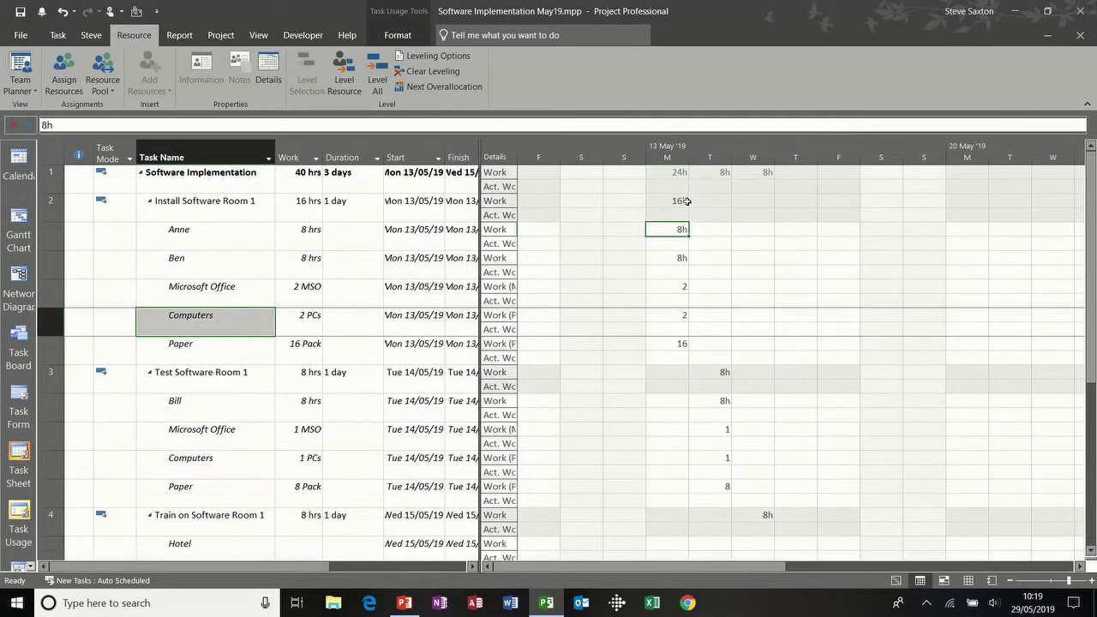
right_click(702, 248)
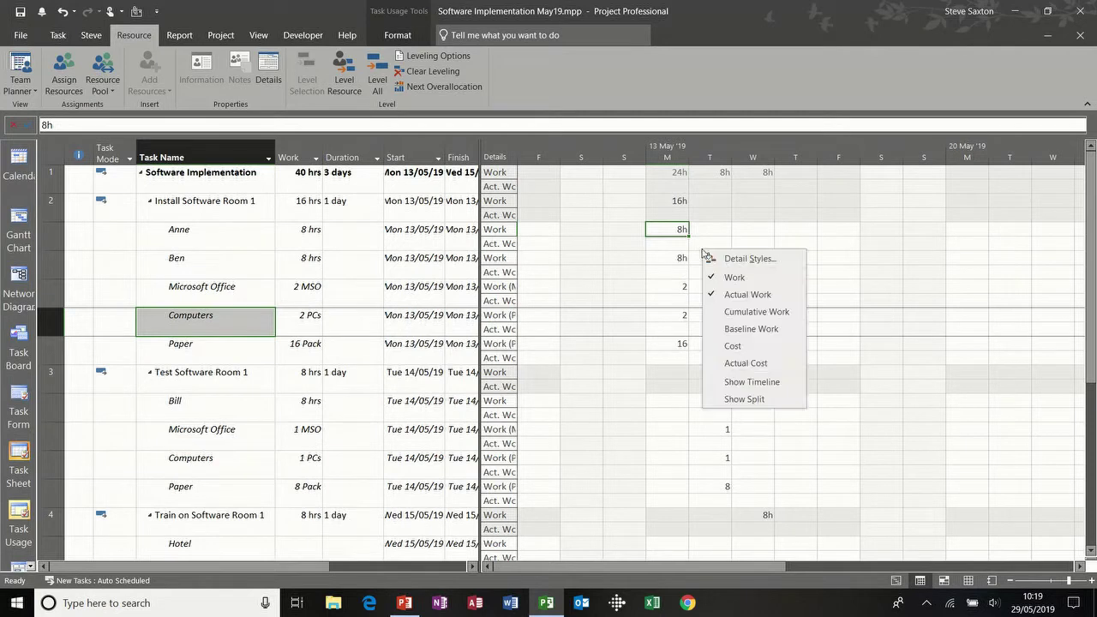
left_click(720, 313)
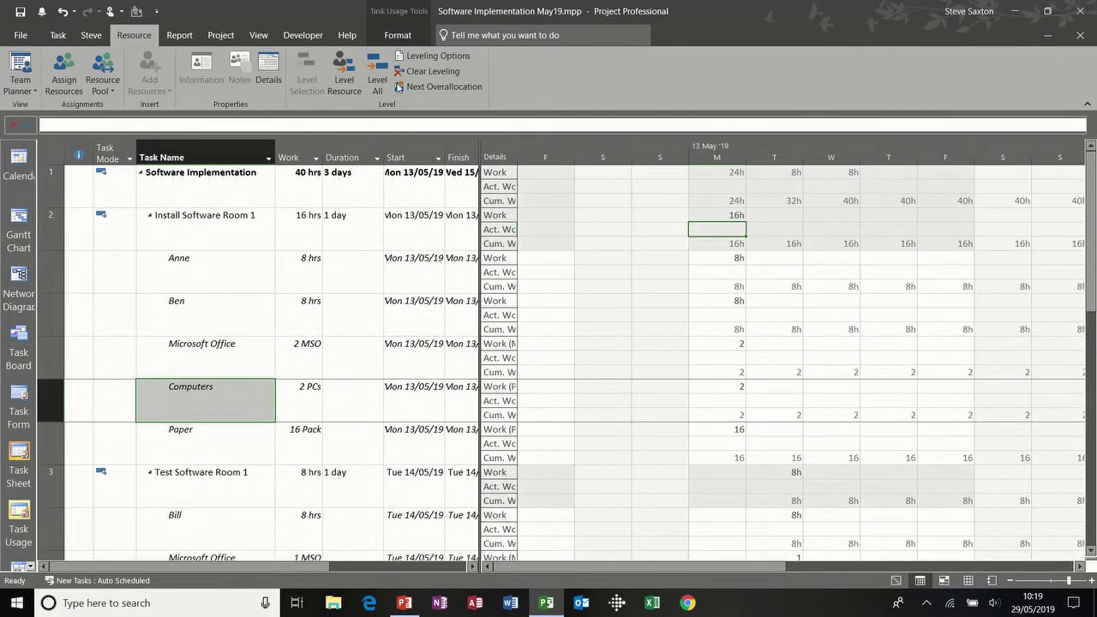
- Remove the Actual Work and Cumulative Work rows from the timephased details, leaving only Work
left_click(398, 38)
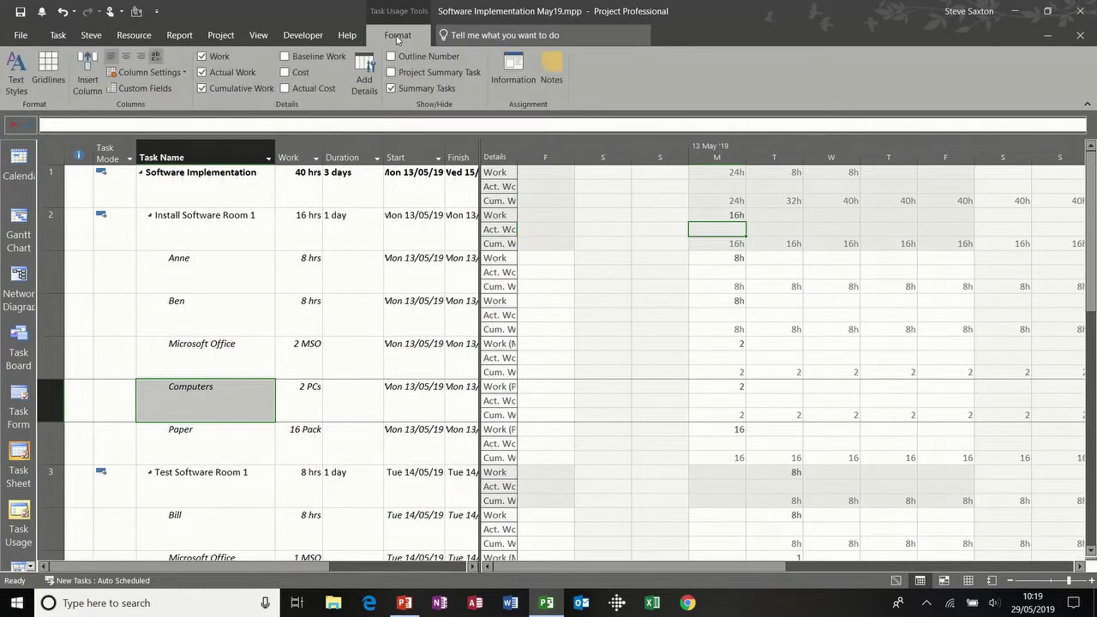
left_click(204, 73)
left_click(203, 89)
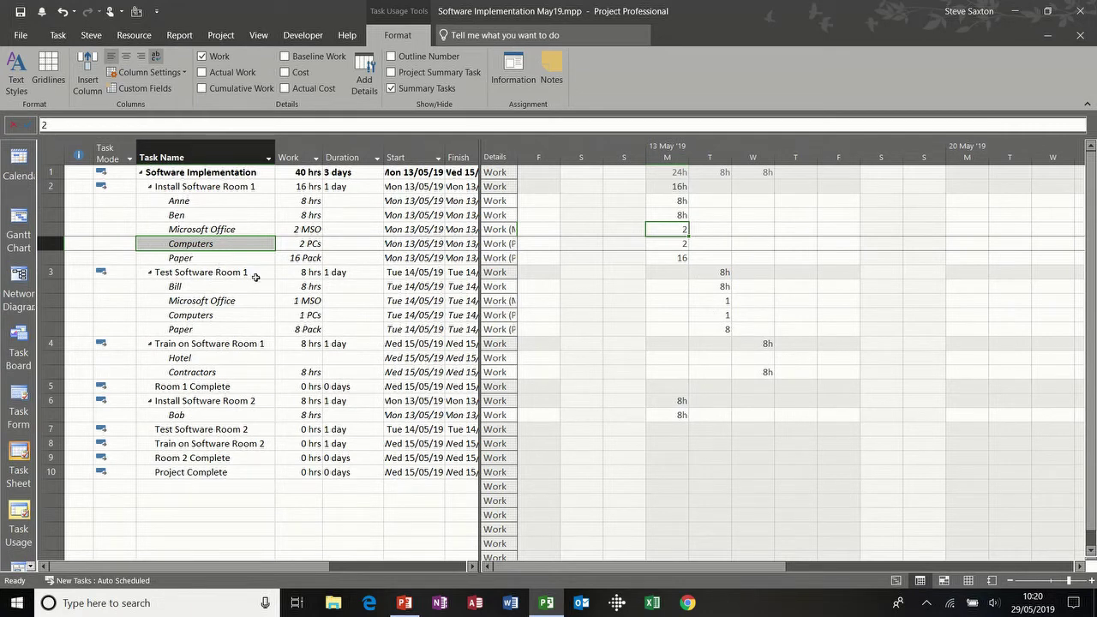
- Examine the task information of Install Software Room 1 and the work contour options of its first resource assignment
double_click(226, 187)
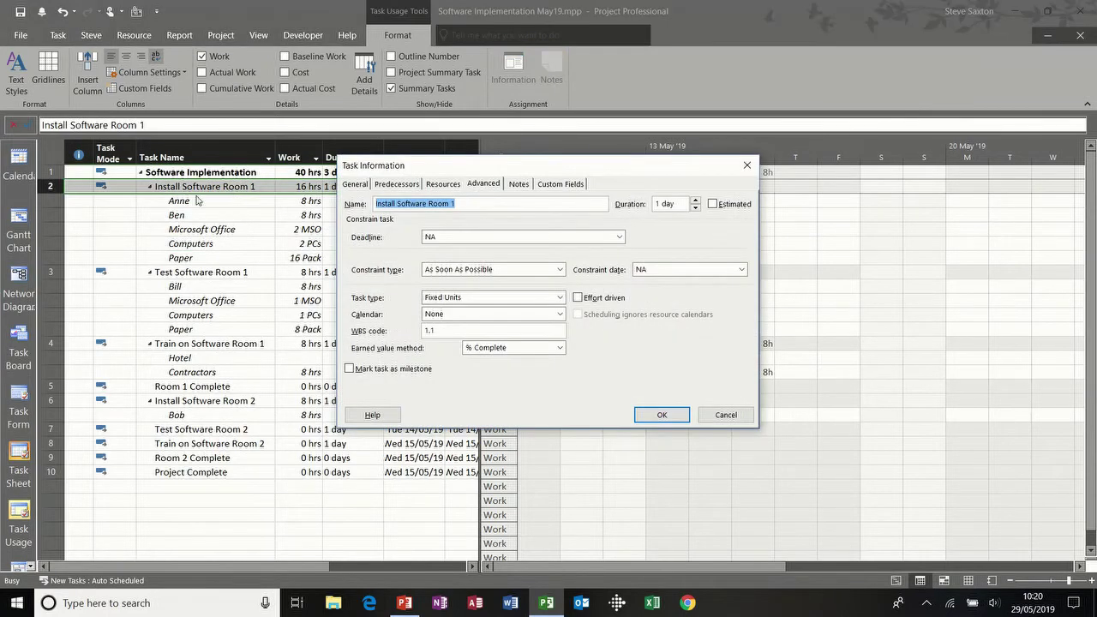
left_click(747, 165)
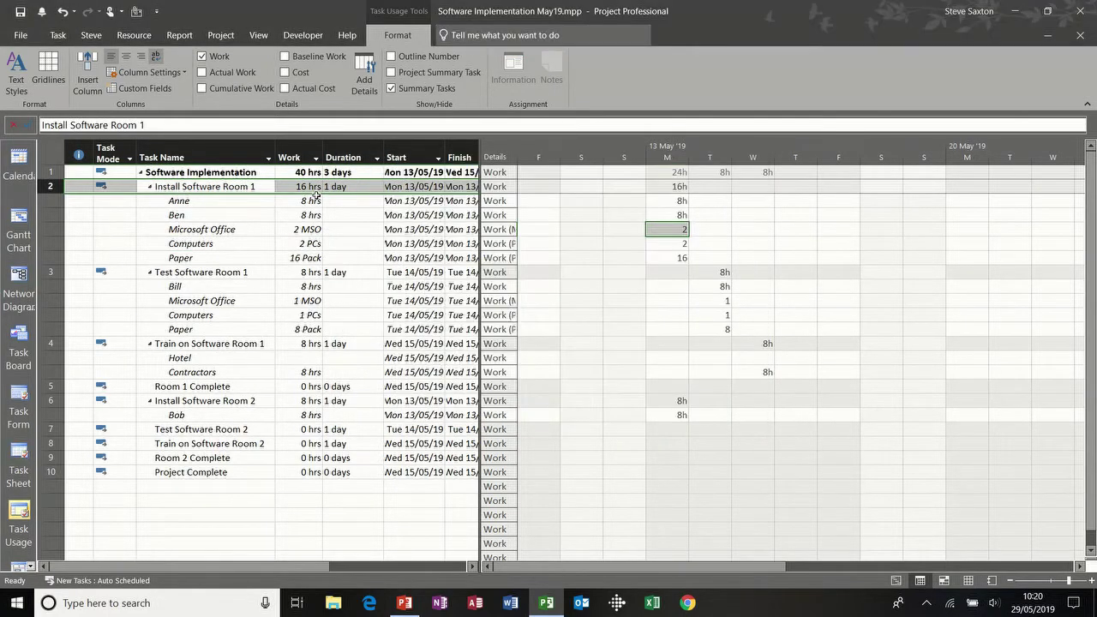
double_click(216, 201)
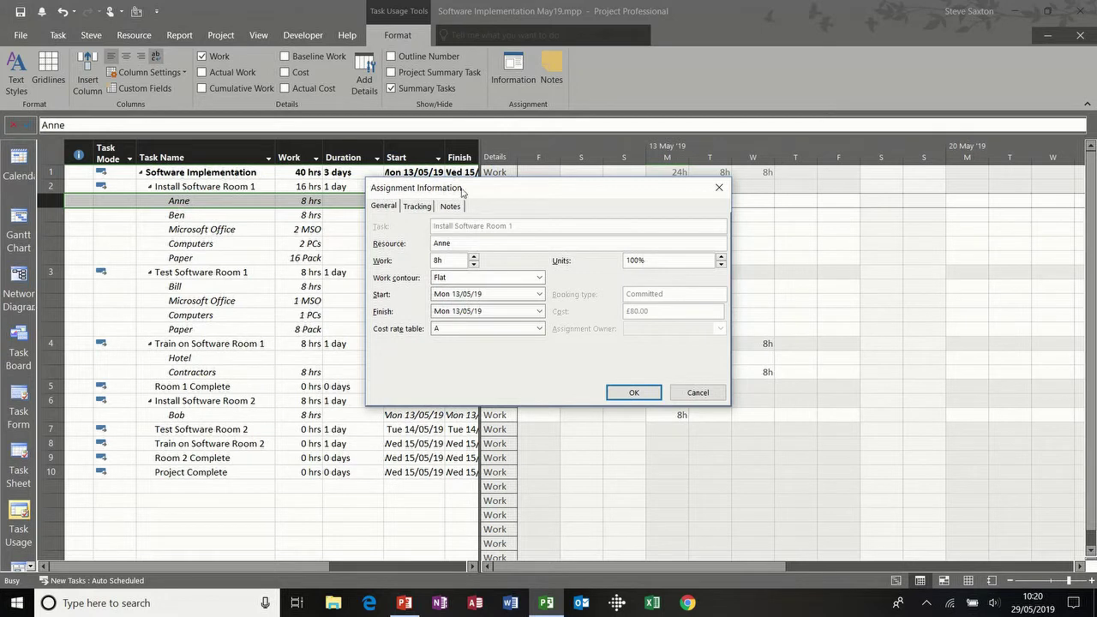
left_click_drag(477, 192, 326, 229)
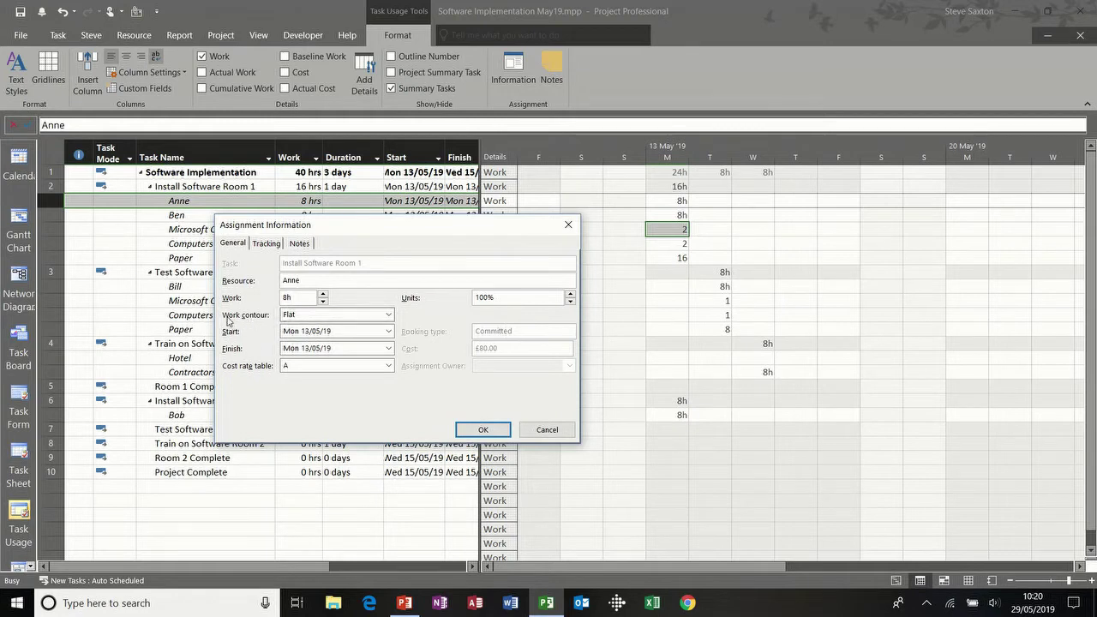
left_click(389, 317)
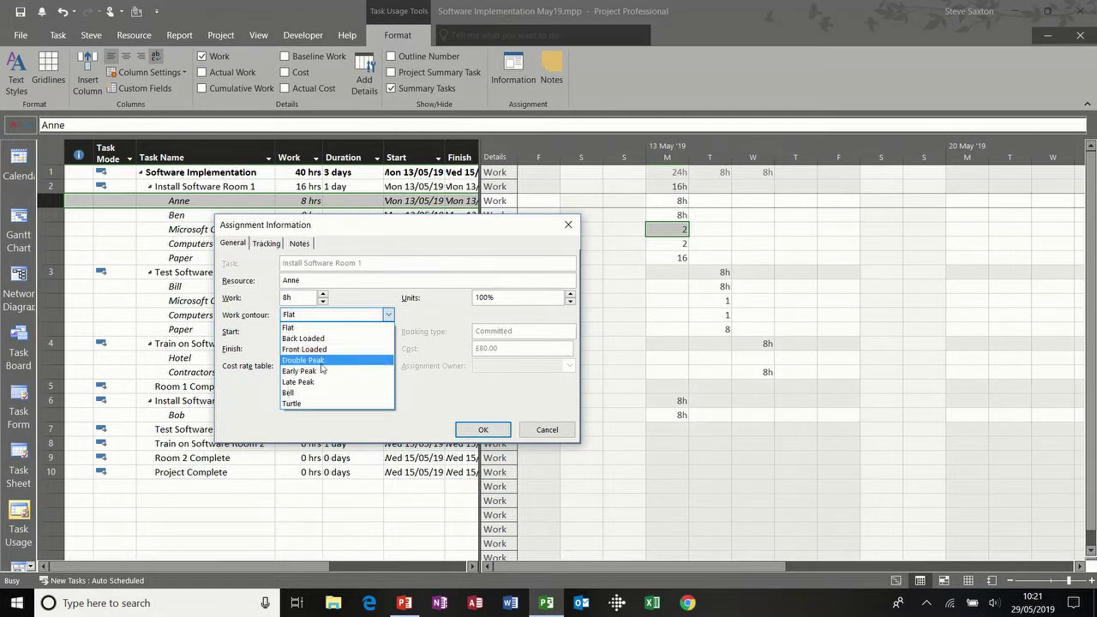
left_click(424, 323)
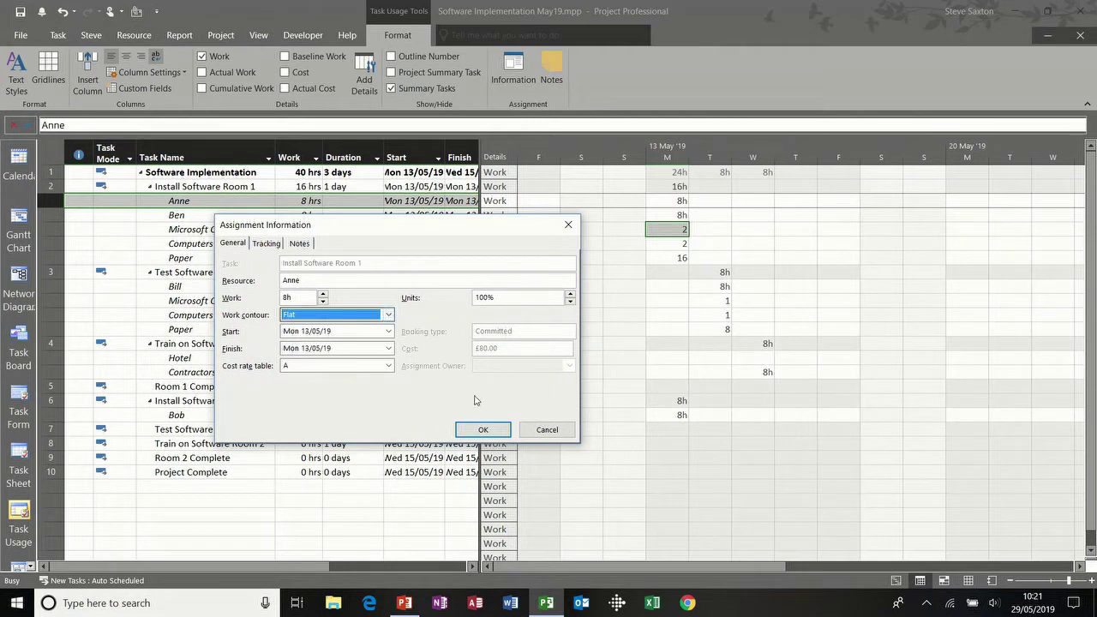
left_click(554, 433)
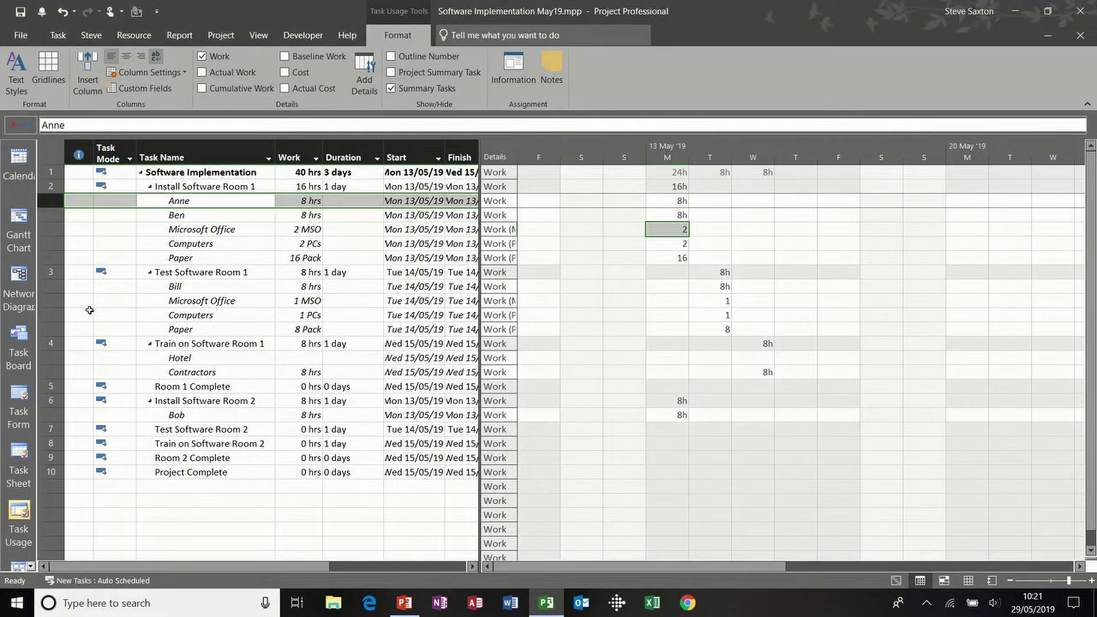
- In the Gantt Chart, add Task A two rows below Project Complete with a duration of 10 days
left_click(18, 220)
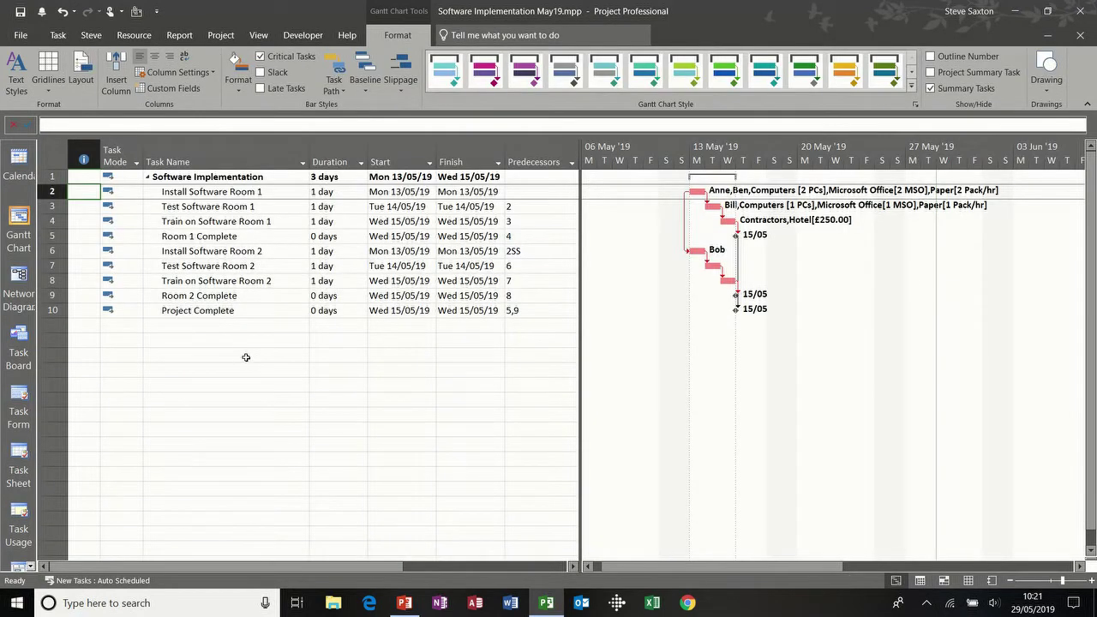
left_click(208, 342)
type("Tas")
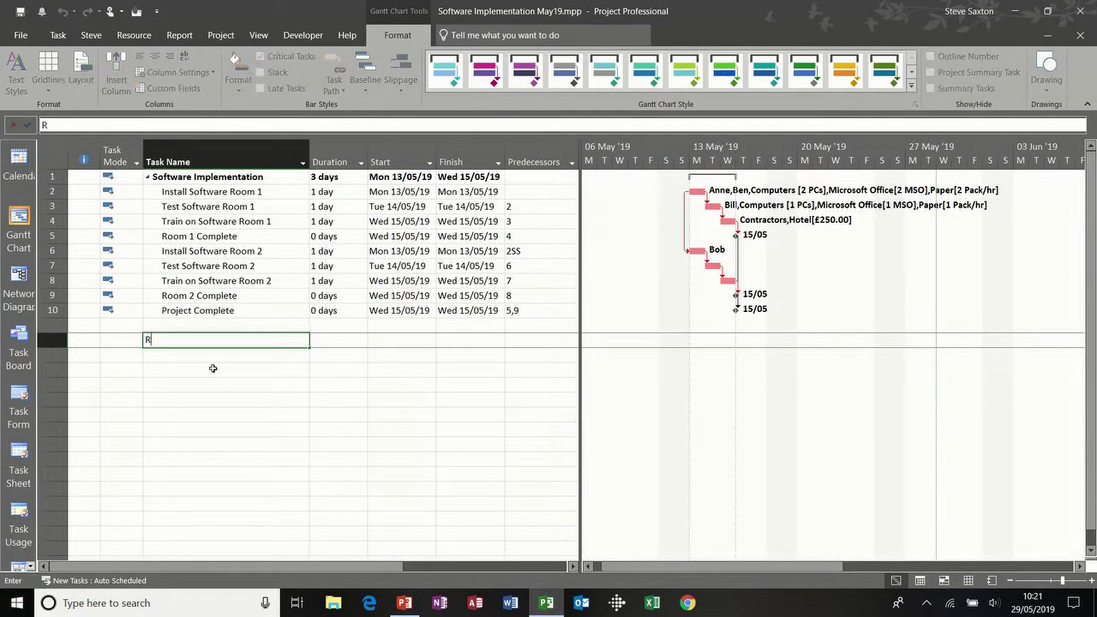
type("k A")
key("Tab")
type("10")
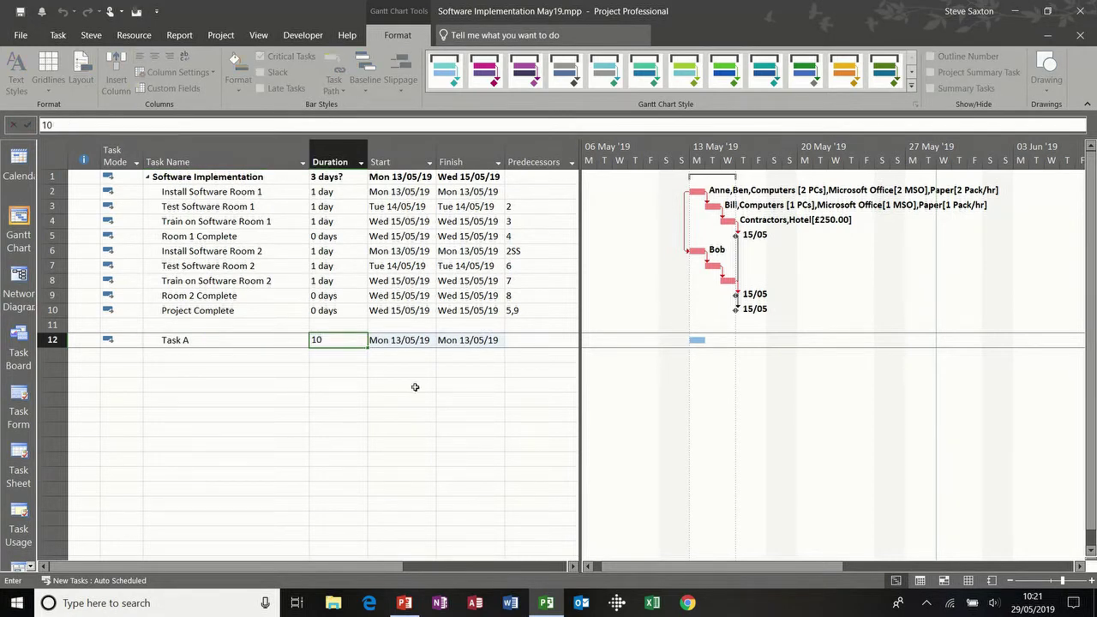
left_click(519, 341)
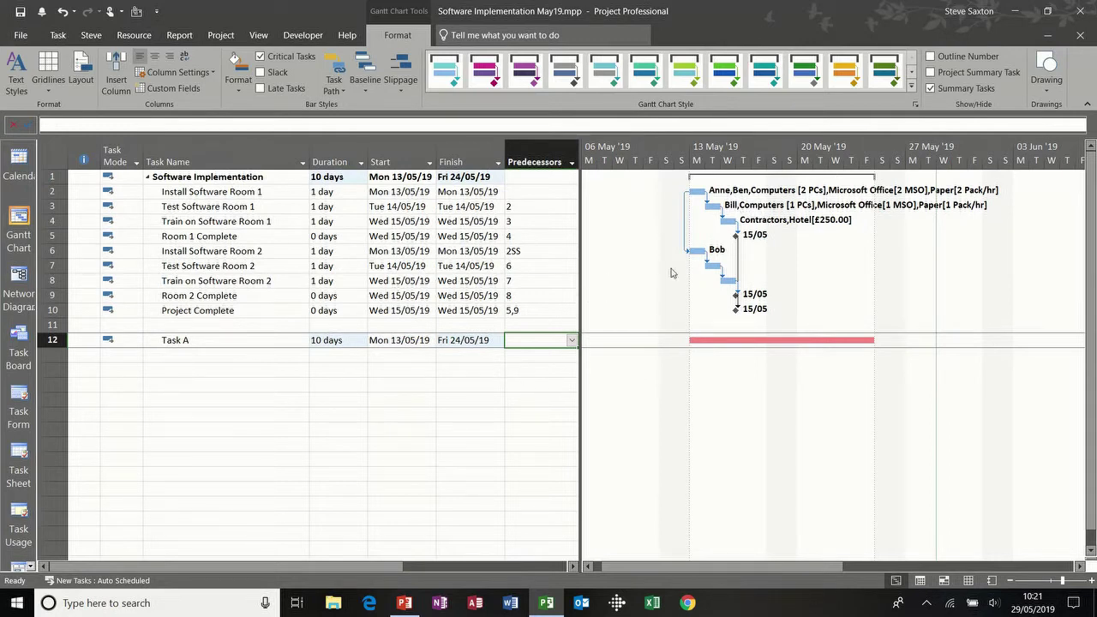
type("Anne")
key("Return")
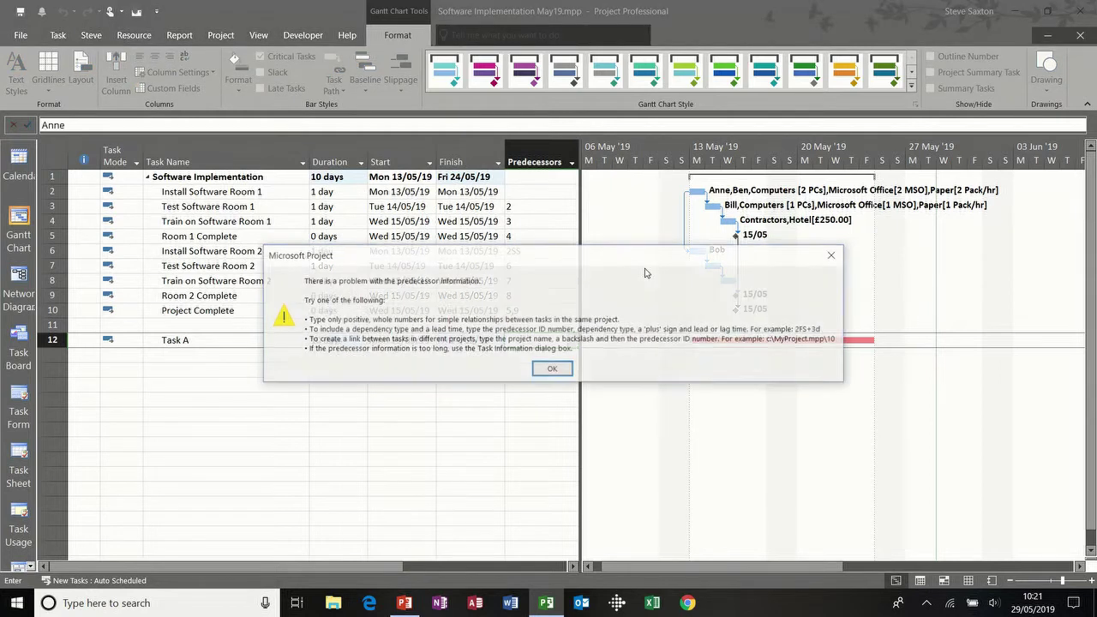
left_click(552, 369)
key("BackSpace")
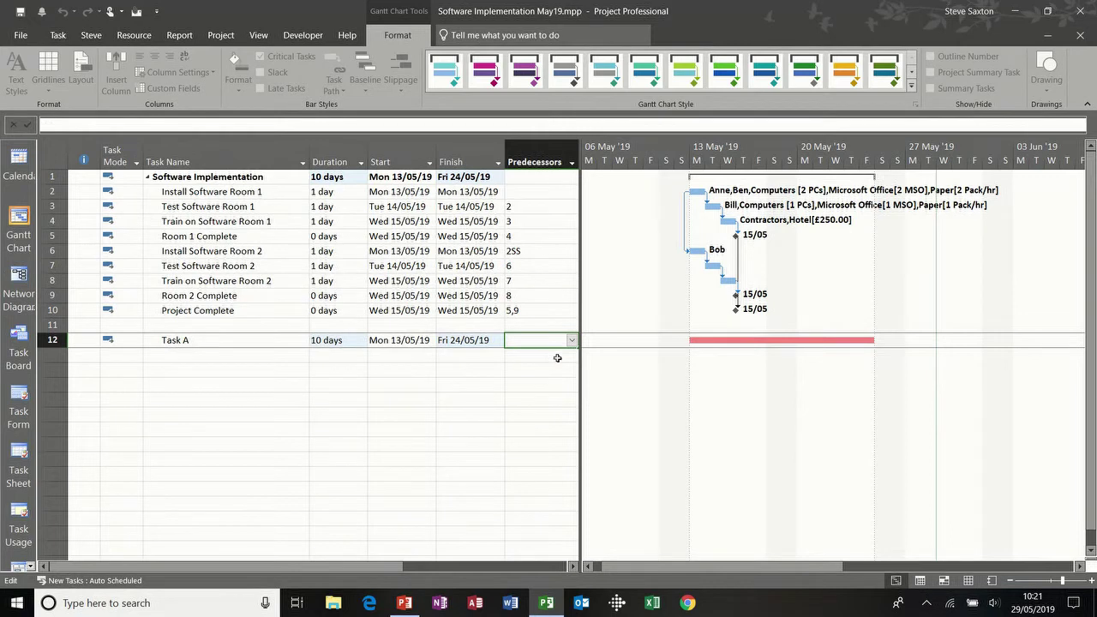
- Assign the first-listed resource of Install Software Room 1 to Task A under Resource Names
left_click(573, 566)
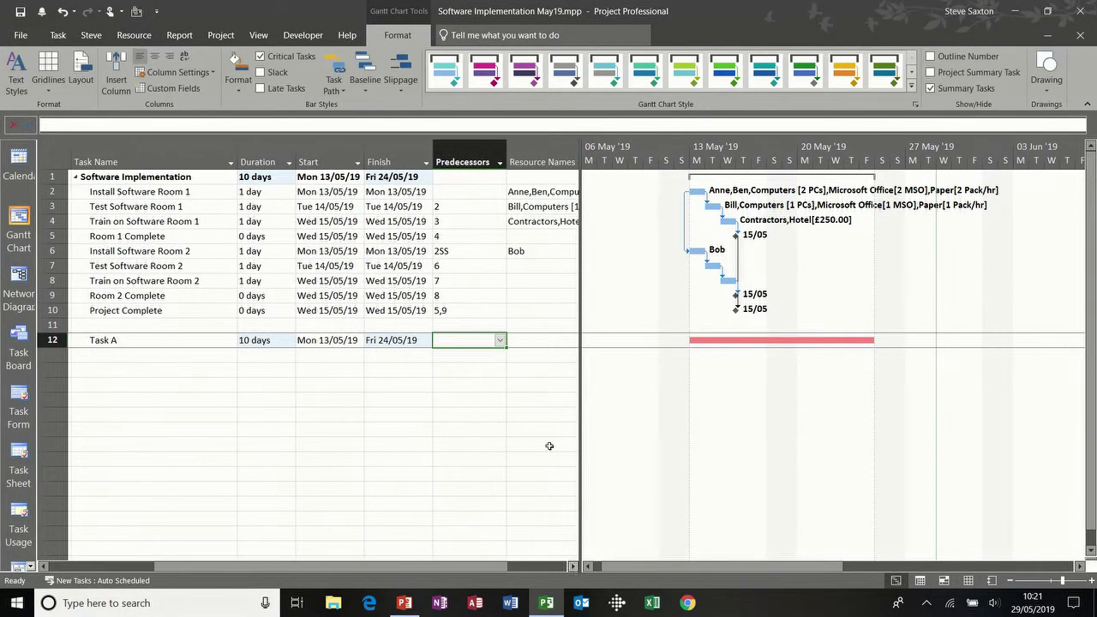
left_click(524, 340)
type("Anne")
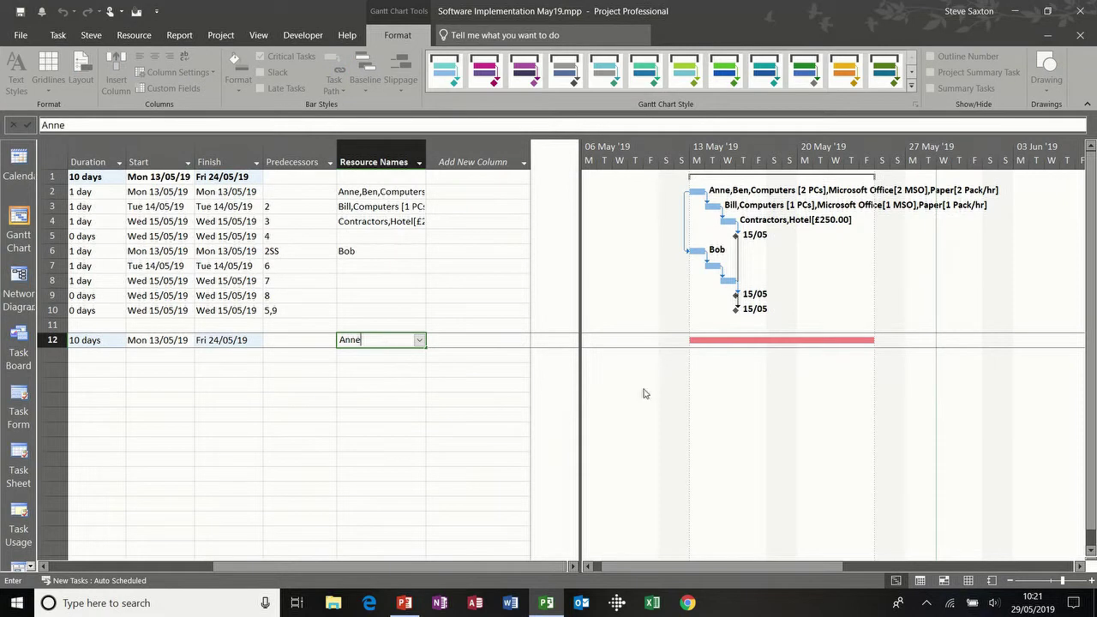
left_click(285, 352)
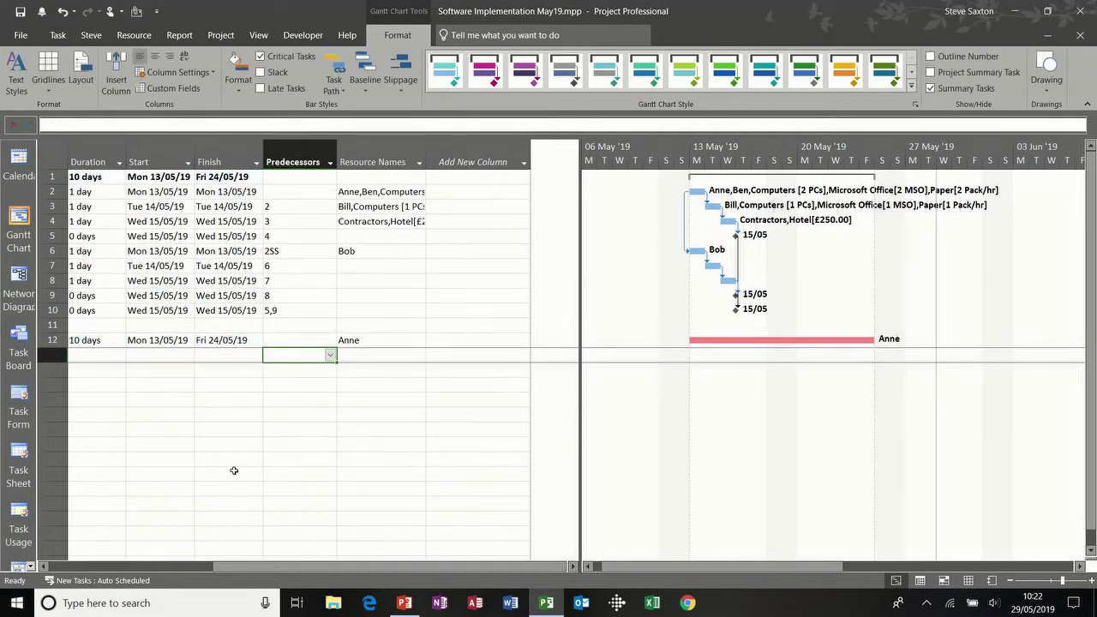
- Select Task A and show the Task Usage view
left_click(44, 566)
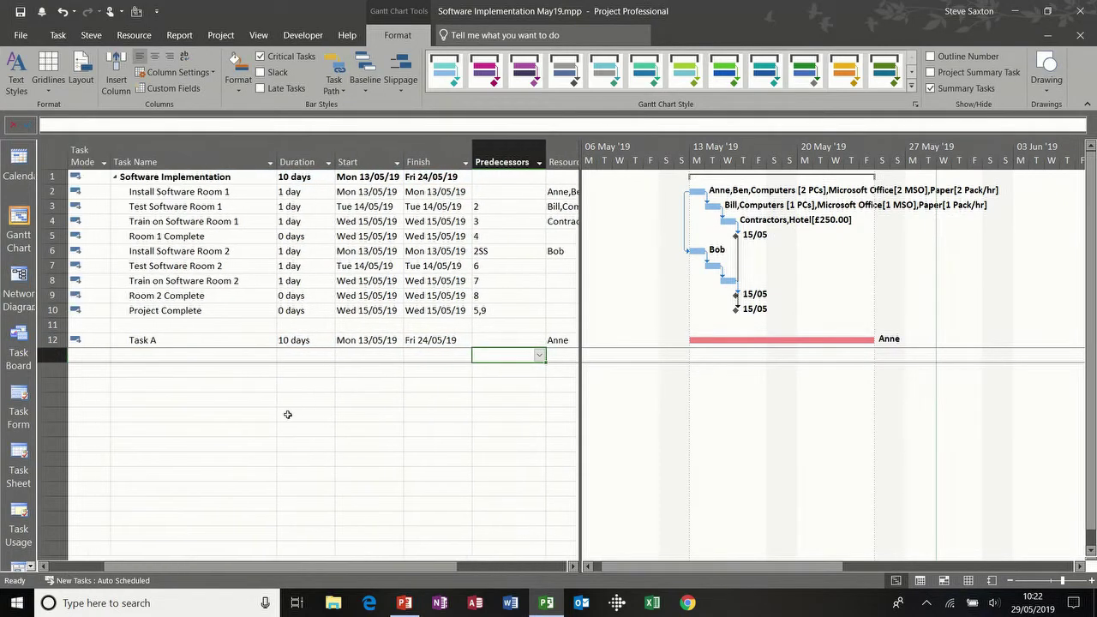
left_click(237, 339)
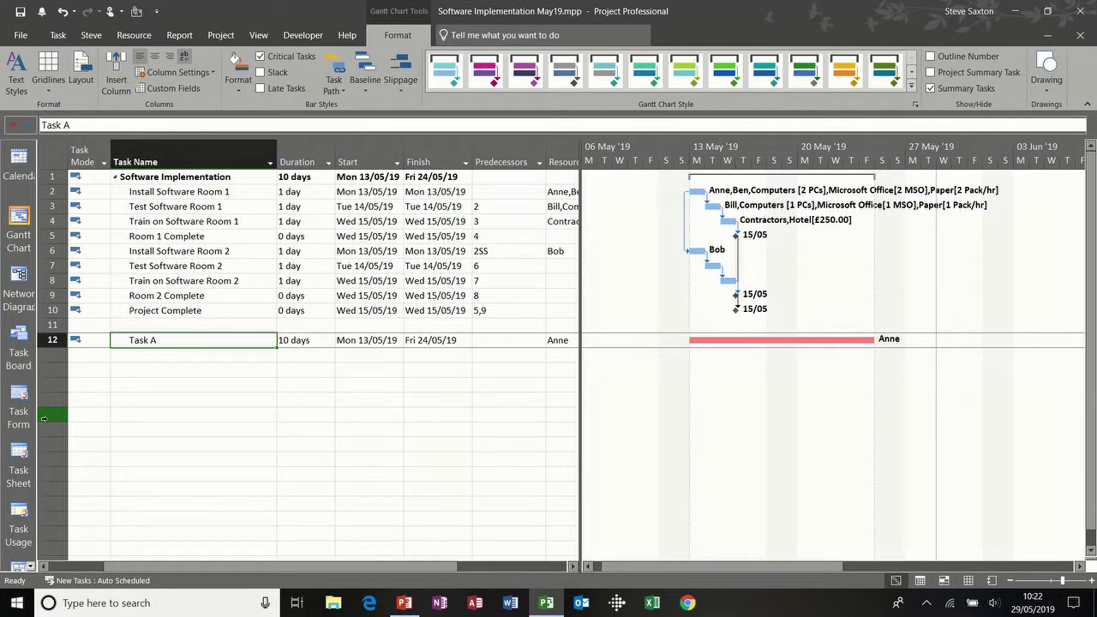
left_click(19, 514)
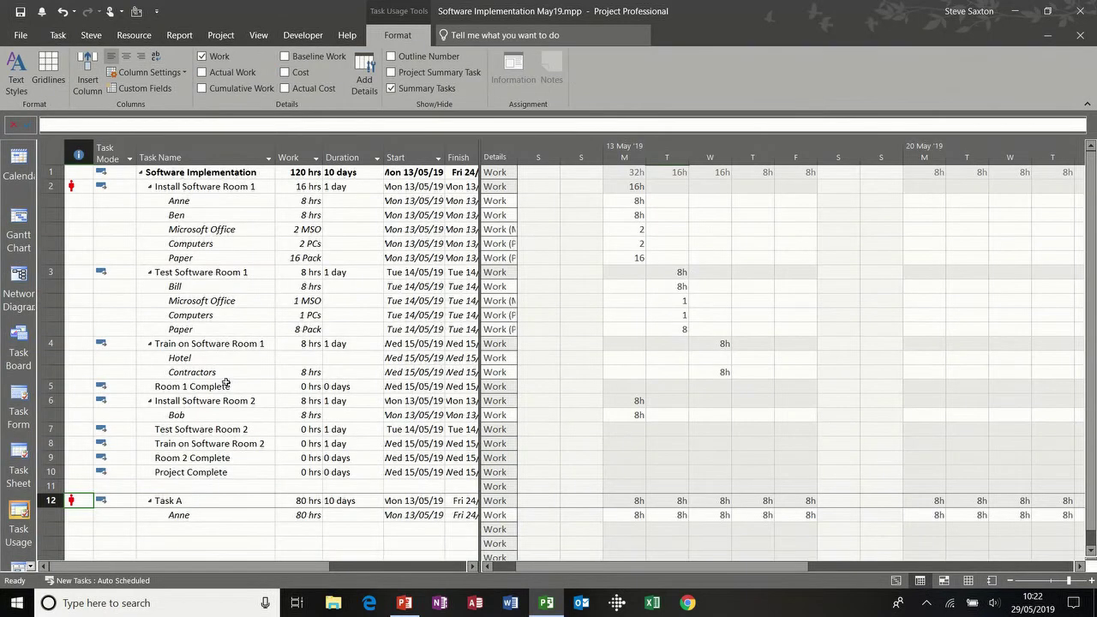
- Set the work contour of Task A's resource assignment to Back Loaded
left_click(212, 516)
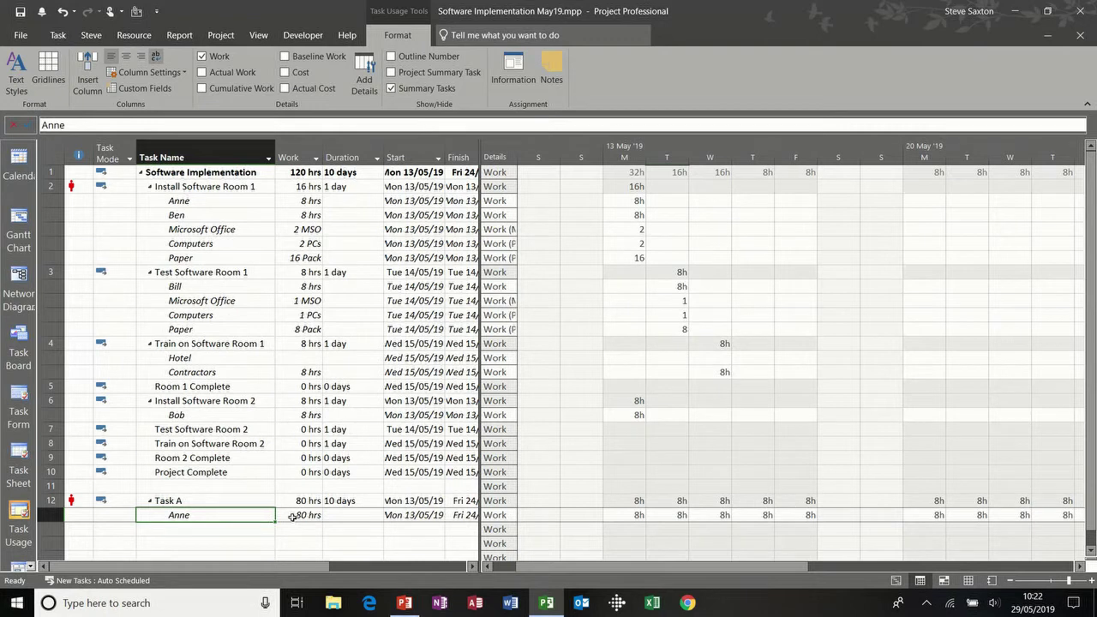
double_click(207, 515)
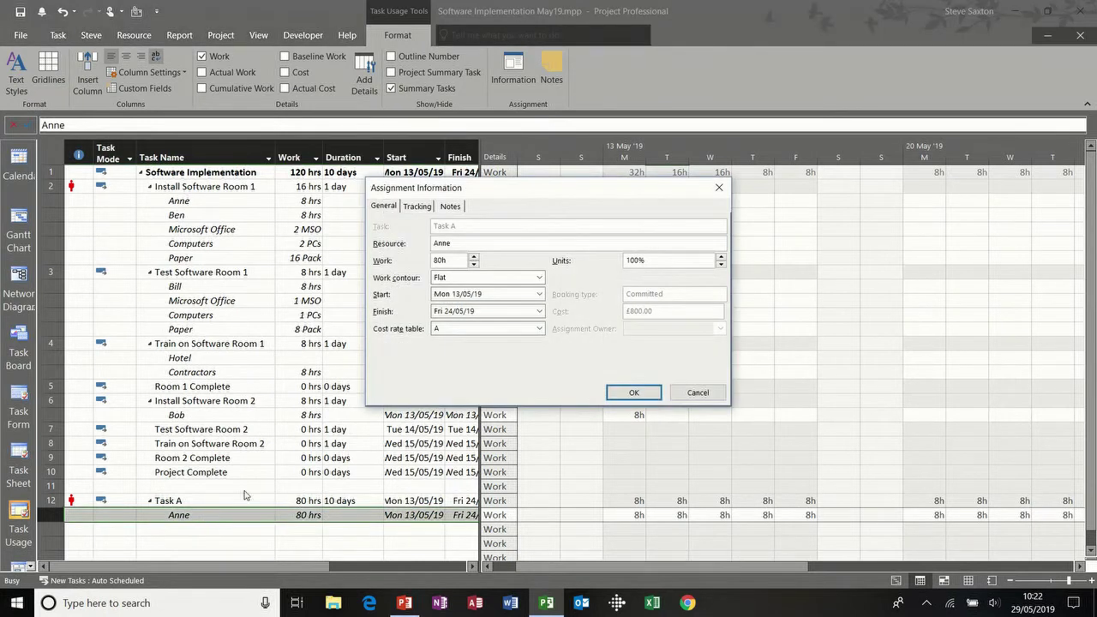
left_click(538, 279)
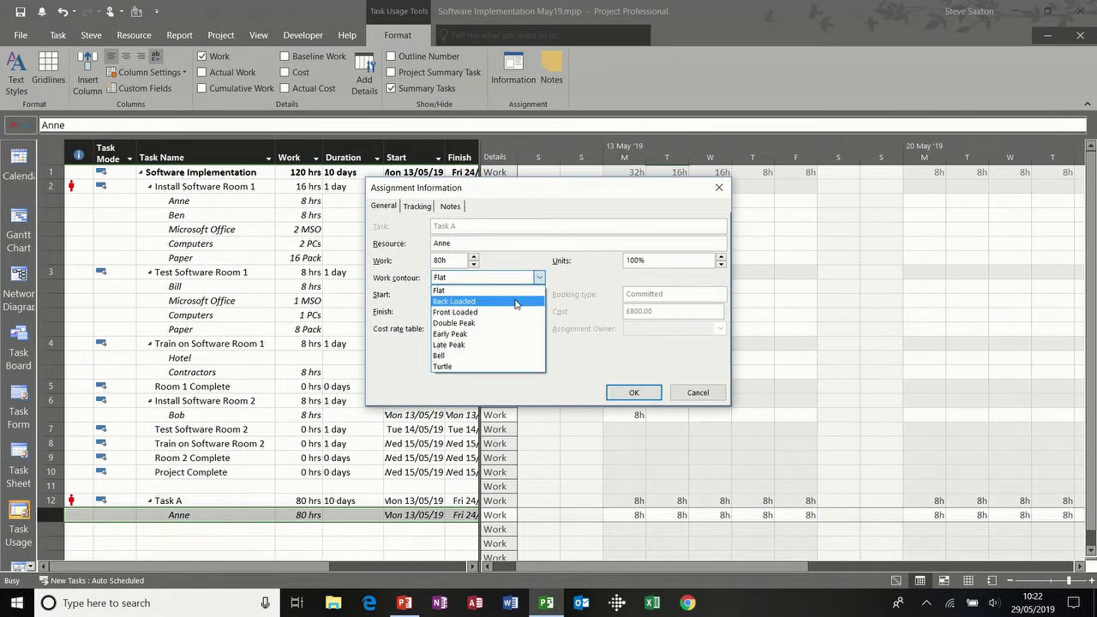
left_click(516, 302)
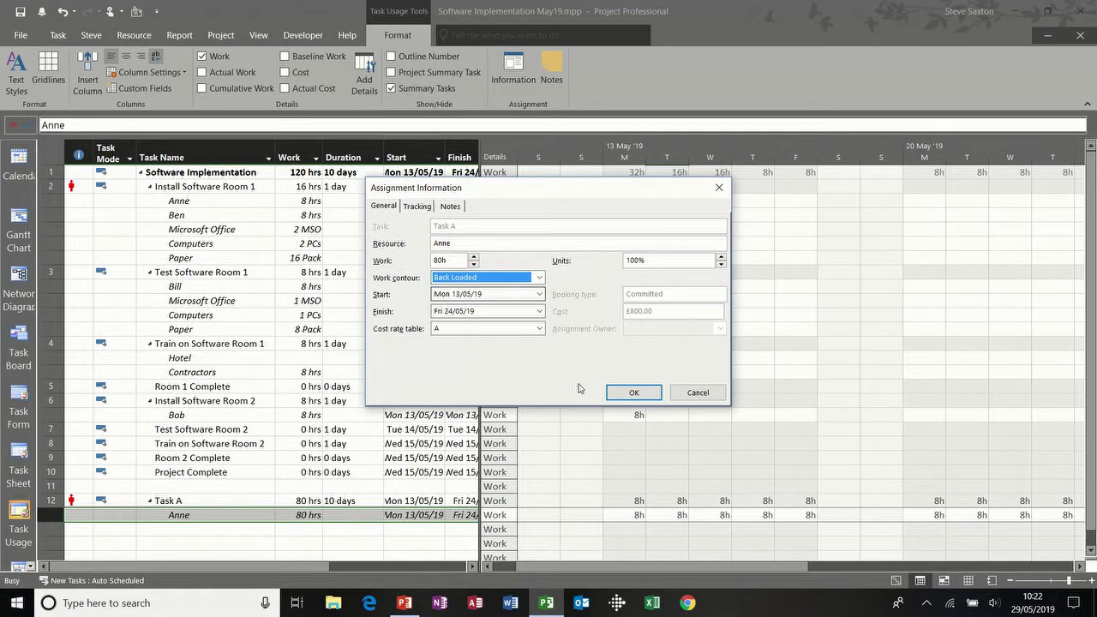
left_click(632, 394)
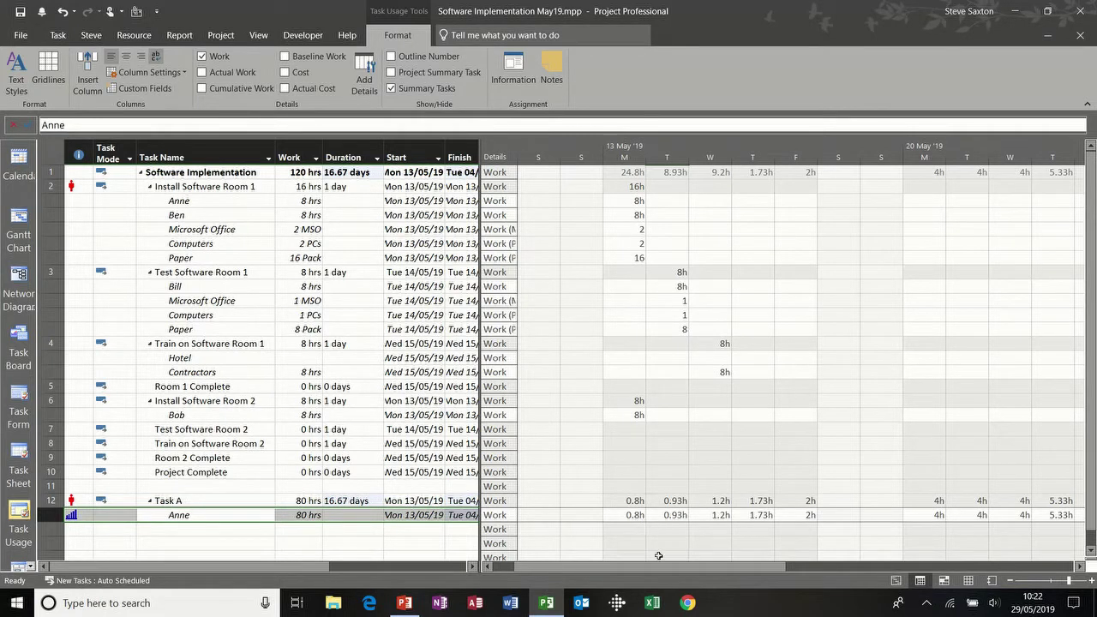
- Review the contoured daily work of Task A's assignment through the week of 27 May and undo the Back Loaded contour
left_click_drag(653, 566, 686, 571)
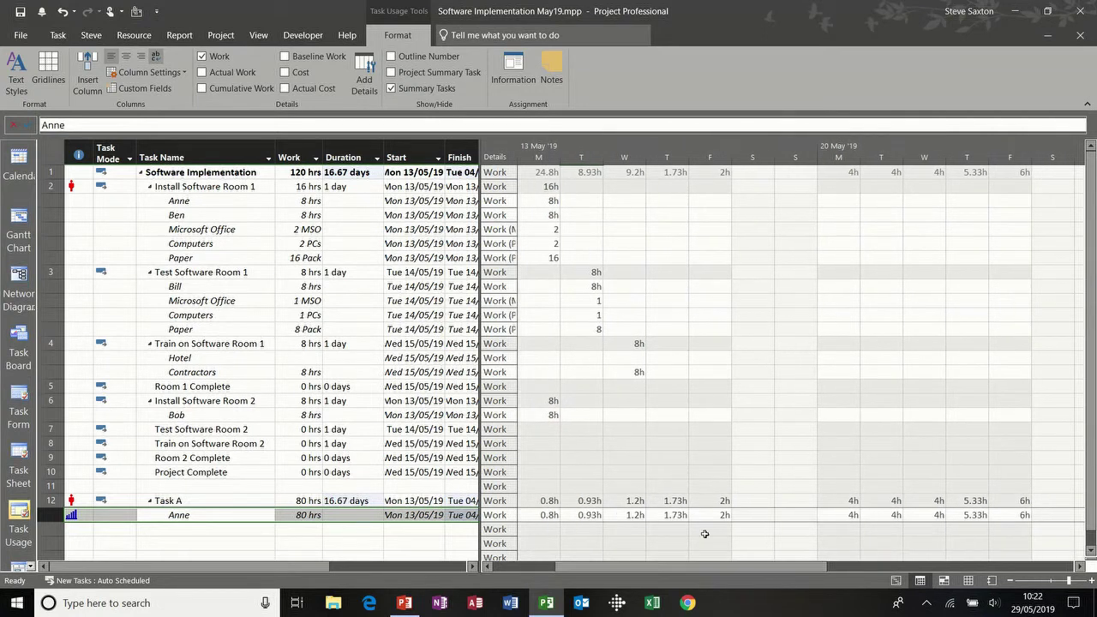
left_click_drag(687, 563, 761, 563)
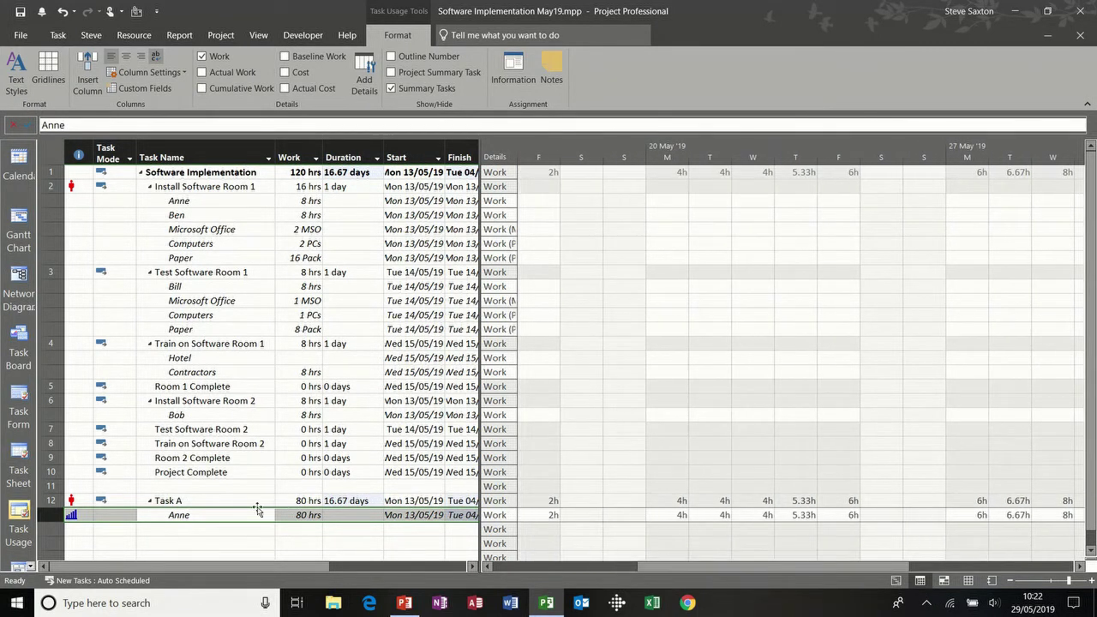
key("ctrl+z")
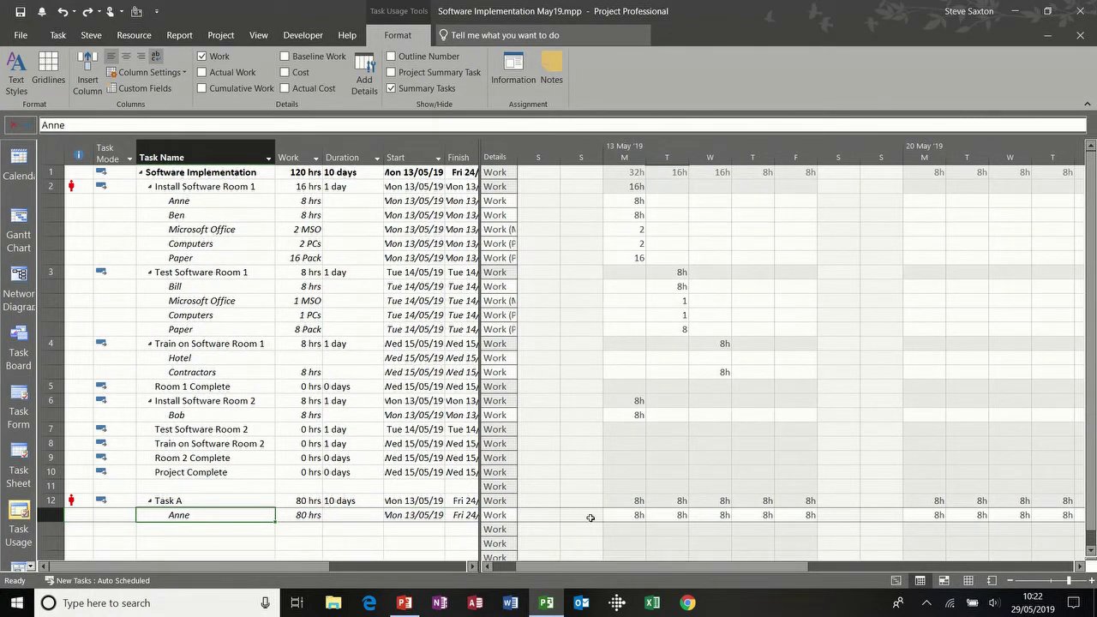
- Set Task A's assignment work to 2 hours per day on 13–15 May and 6 hours per day on 16–17 May
left_click(629, 514)
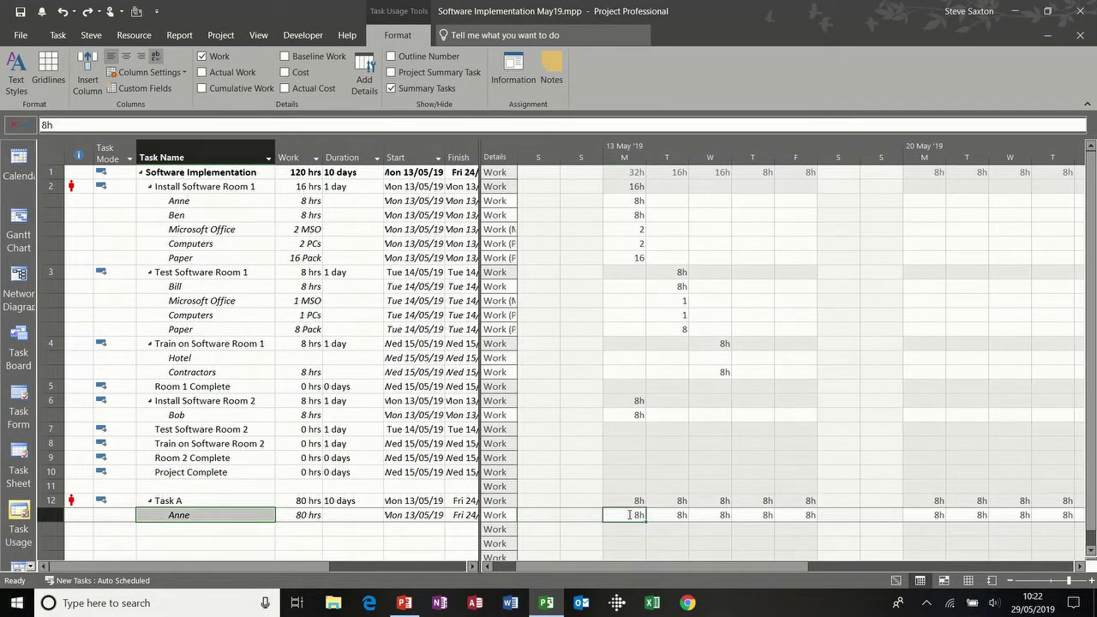
type("2")
key("Tab")
type("2")
key("Tab")
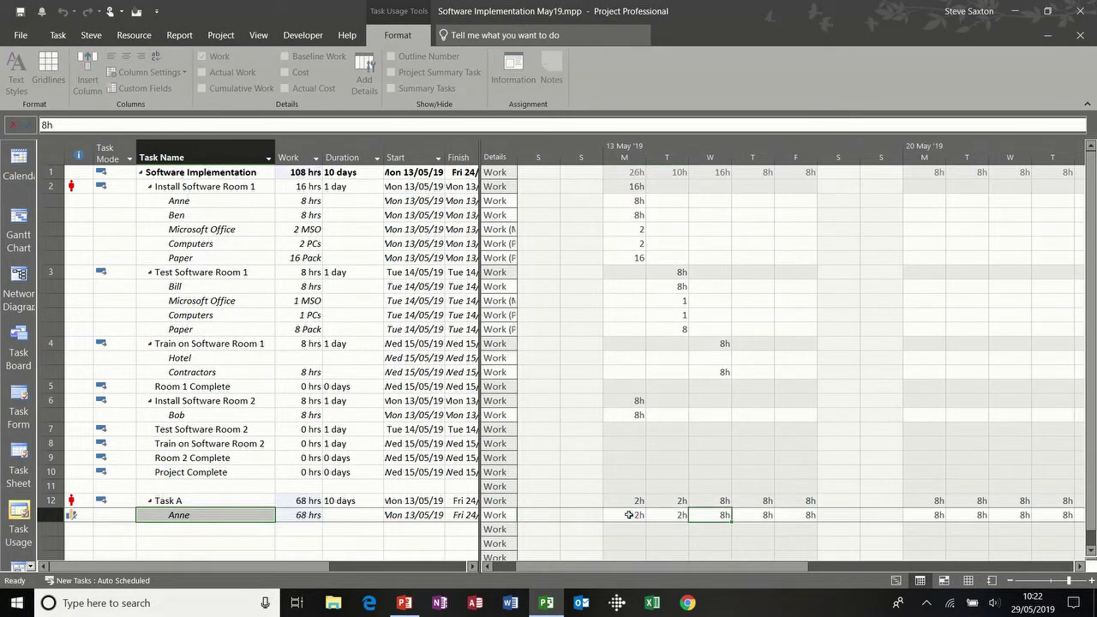
type("2")
key("Tab")
type("6")
key("Tab")
type("6")
key("Tab")
- Set Task A's assignment work to 6 hours per day from Monday 20 to Thursday 23 May
key("Tab")
key("Tab")
type("6")
key("Tab")
type("6")
key("Tab")
type("6")
key("Tab")
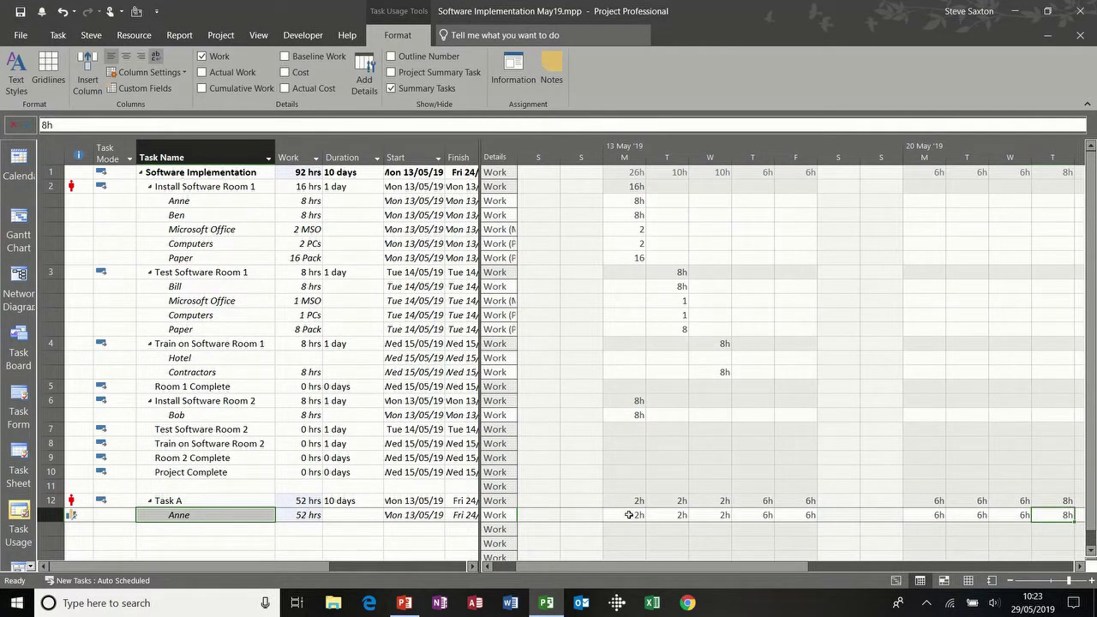
scroll(628, 514, "right", 2)
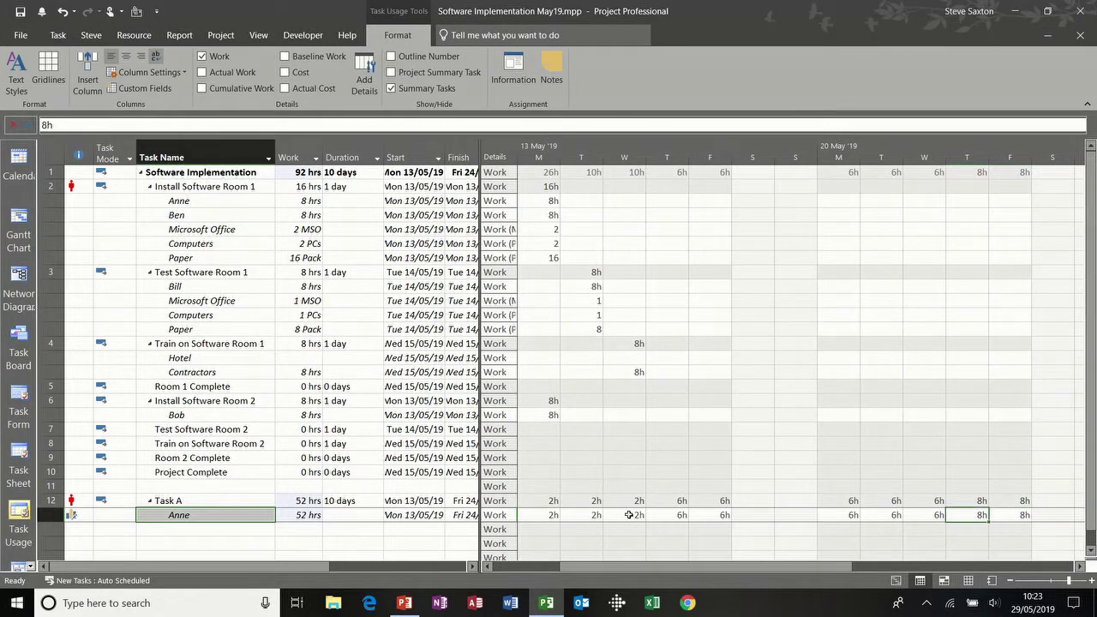
type("6")
key("Return")
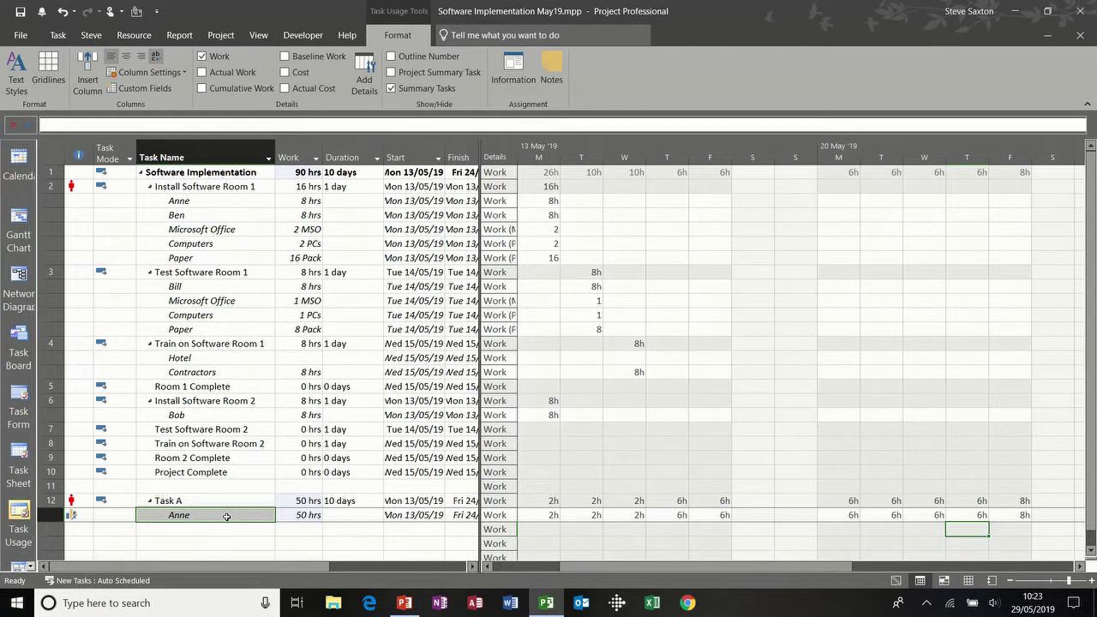
left_click(78, 515)
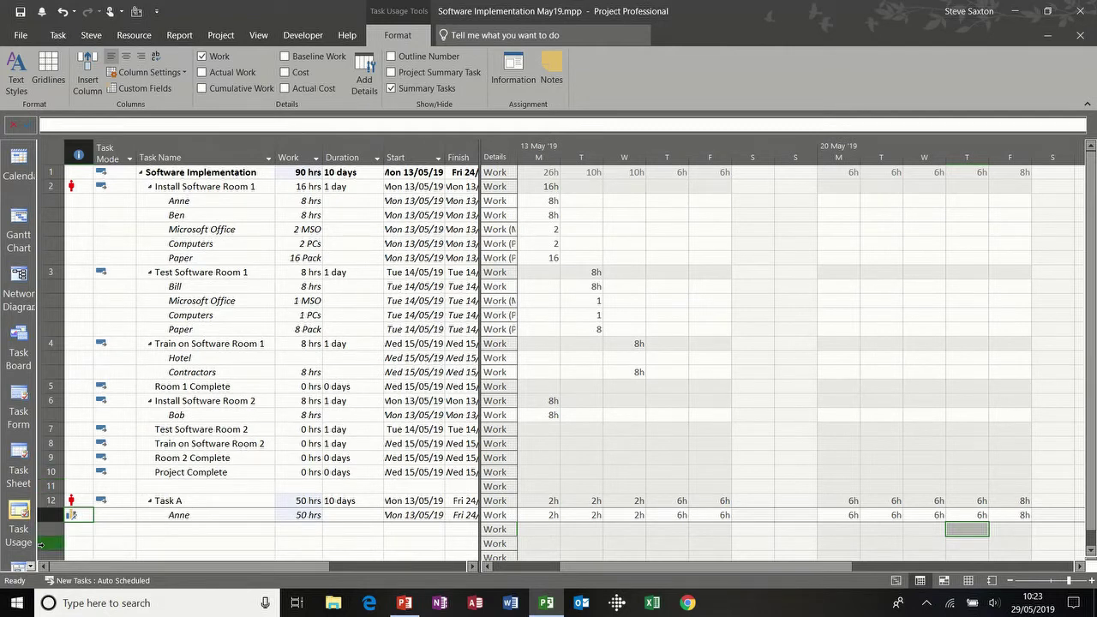
- Show the Timeline view and add the existing tasks Room 1 Complete, Room 2 Complete and Project Complete to the timeline
left_click(32, 567)
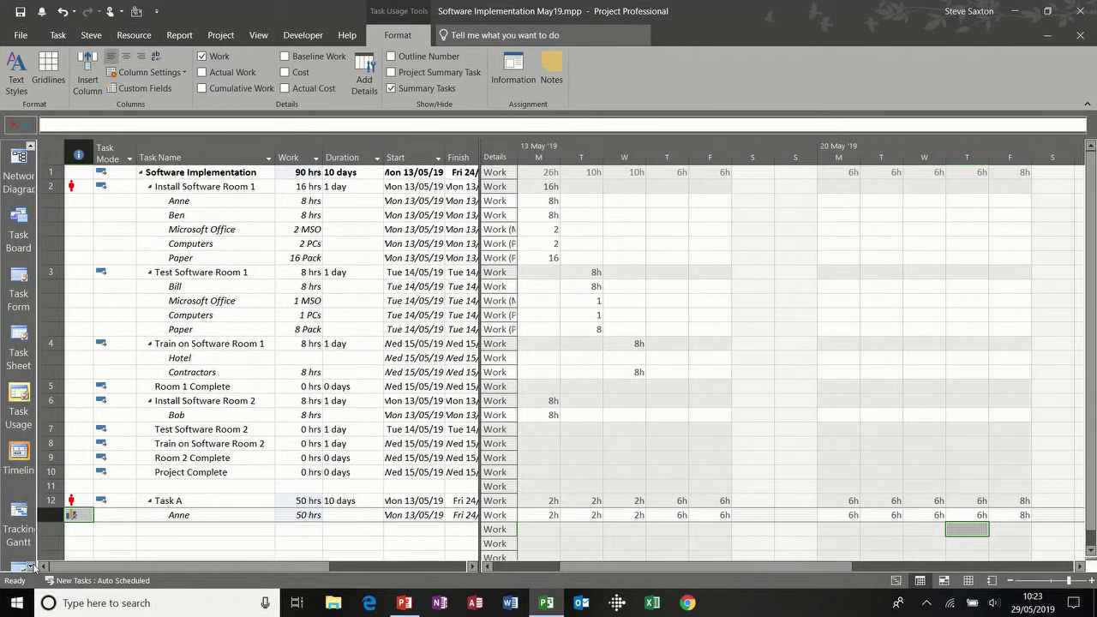
left_click(24, 455)
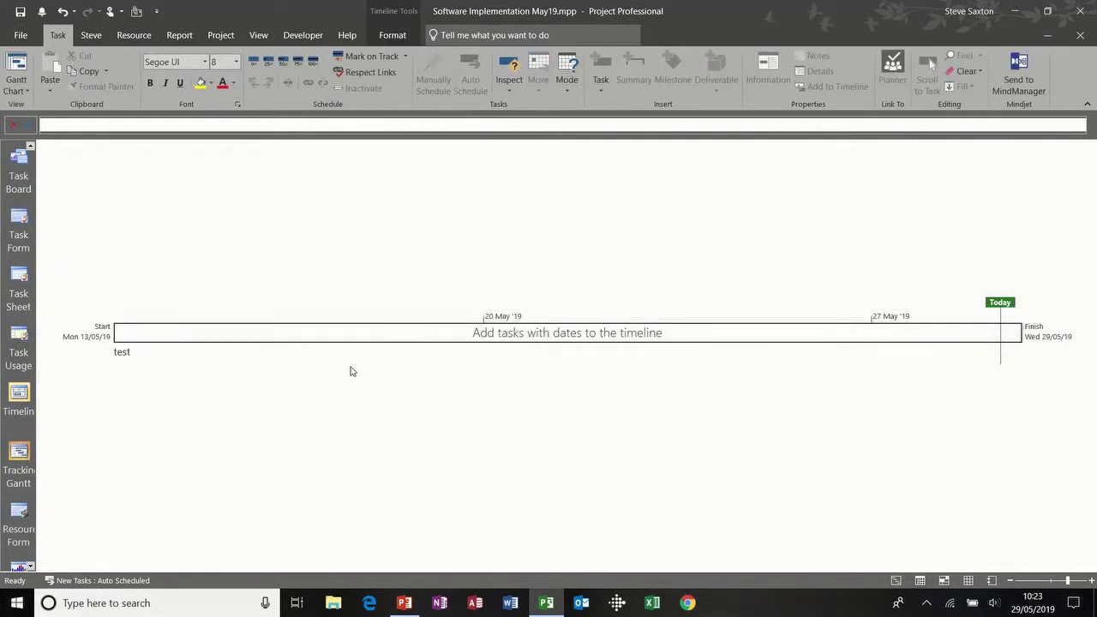
left_click(391, 39)
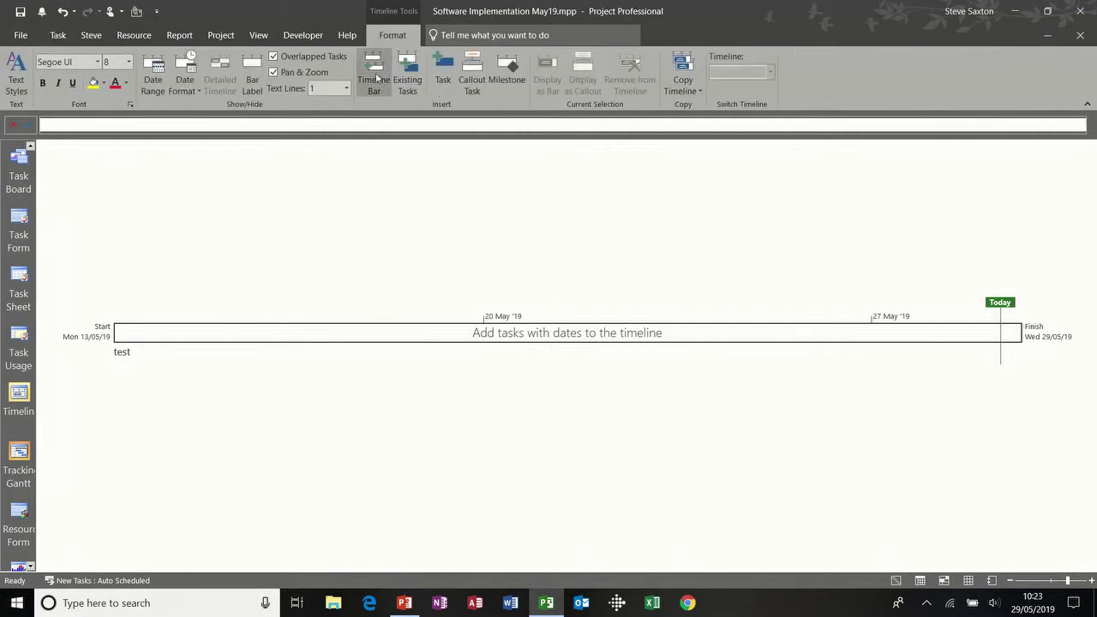
left_click(413, 79)
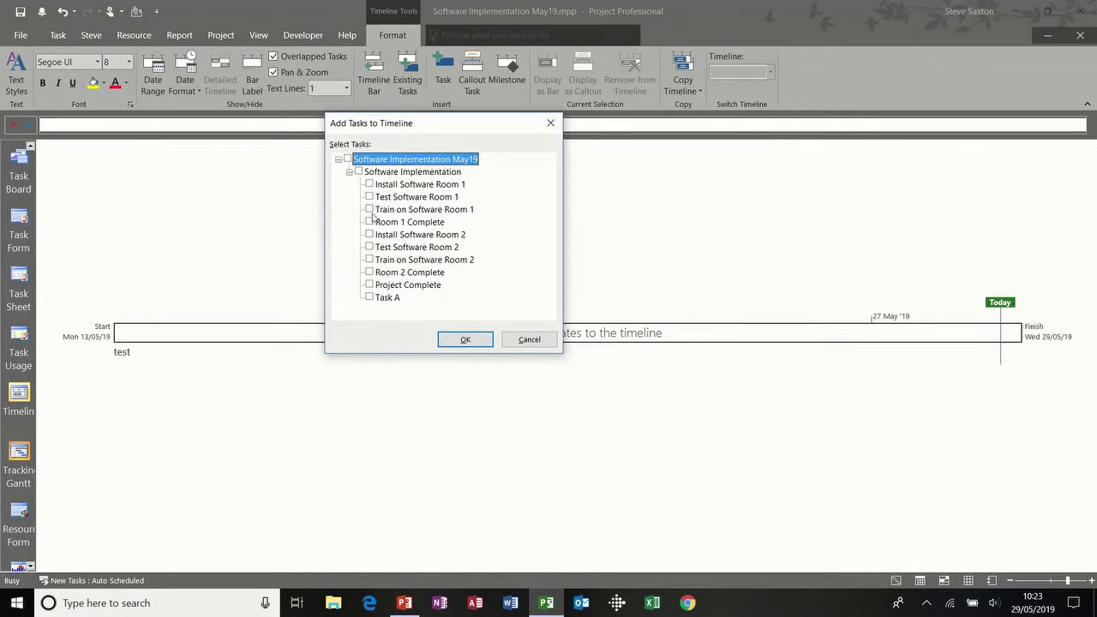
left_click(371, 222)
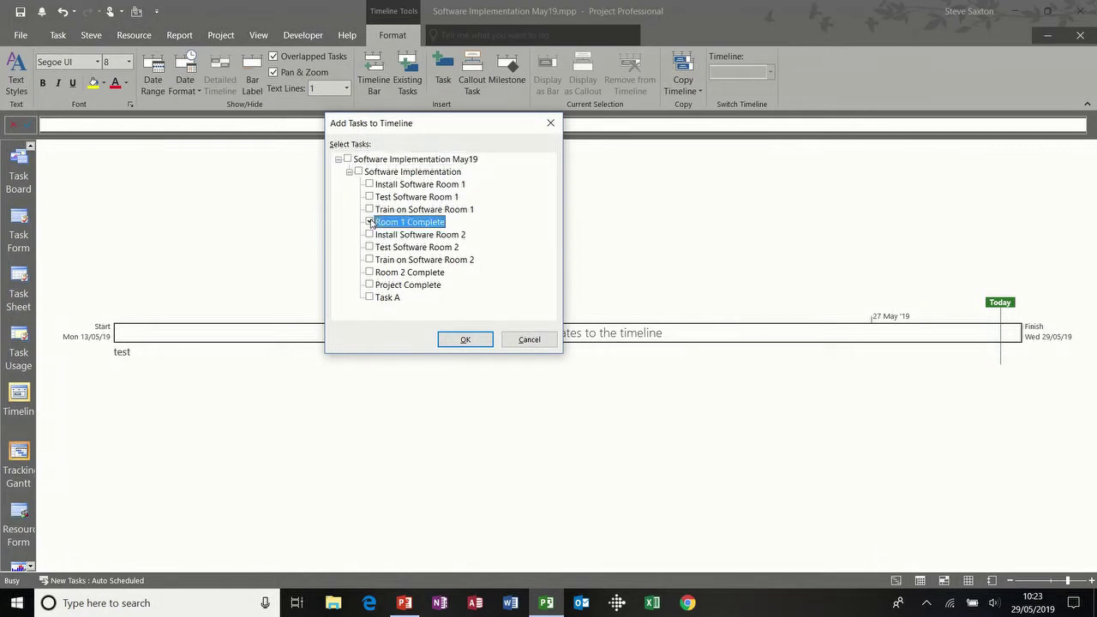
left_click(370, 273)
left_click(370, 285)
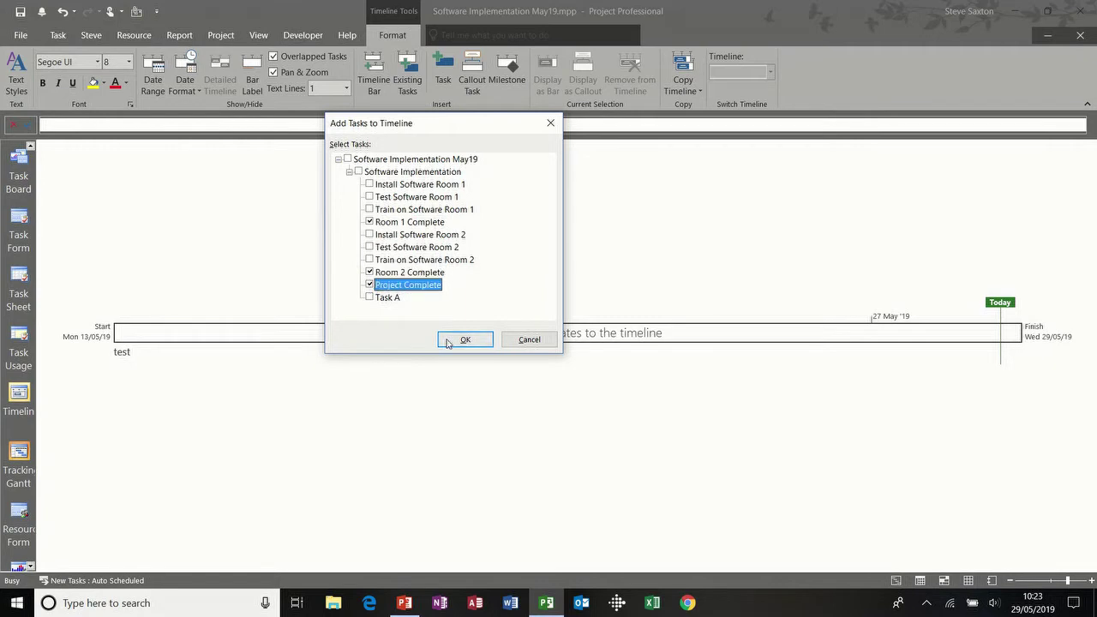
left_click(467, 343)
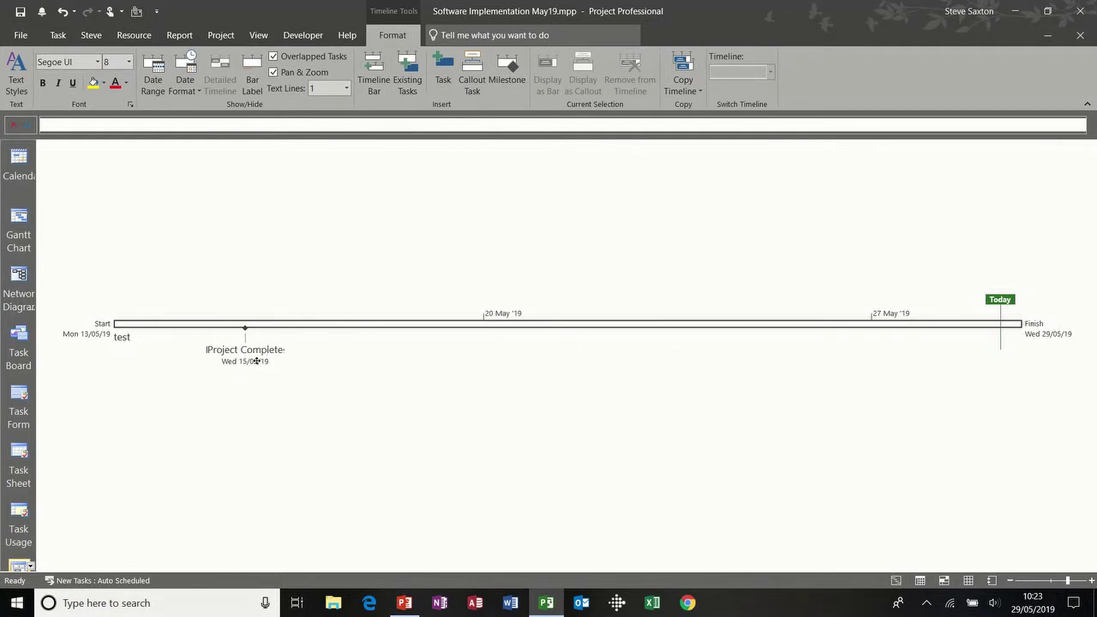
- Separate the overlapping milestone callouts, placing Project Complete below right and Room 2 Complete below left of Room 1 Complete
left_click_drag(256, 361, 338, 379)
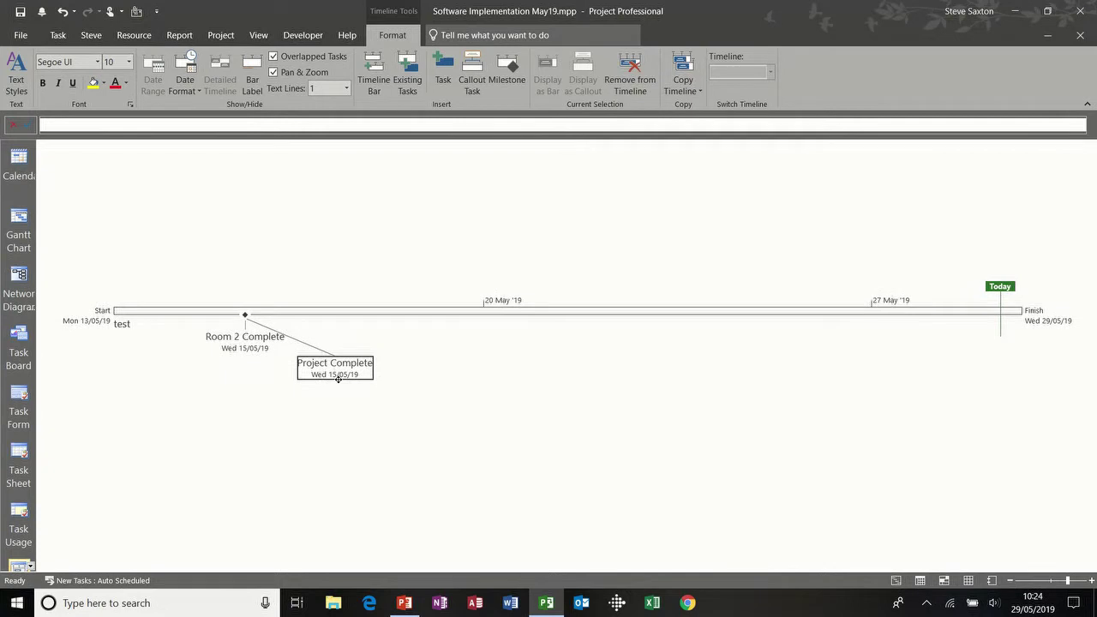
left_click_drag(260, 347, 171, 367)
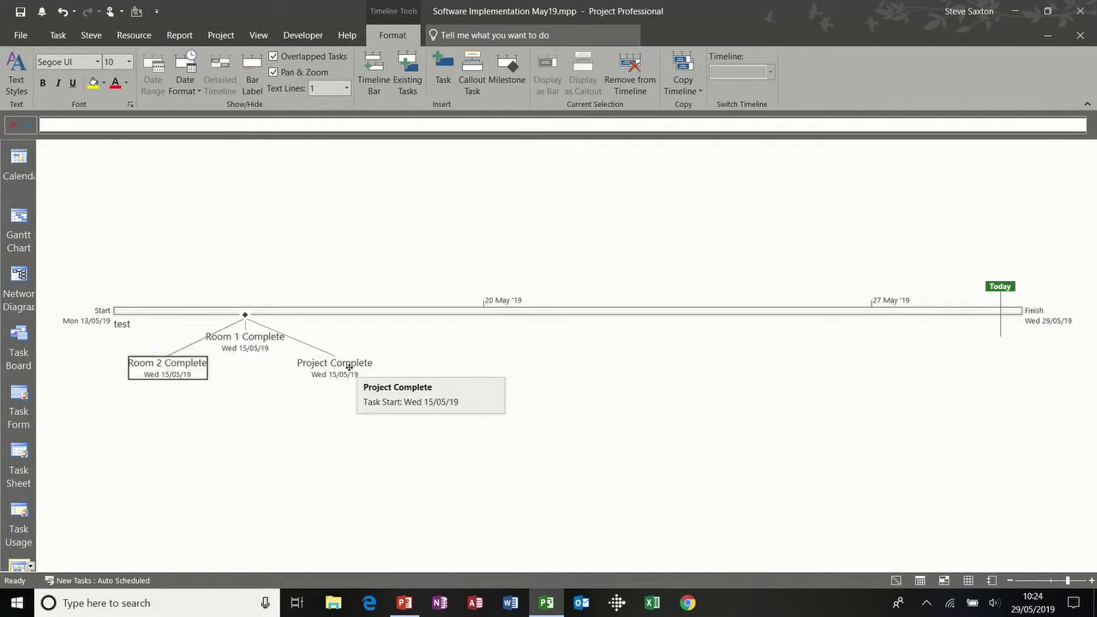
- Check the tasks in the Gantt Chart and add Install Software Room 1 and Train on Software Room 2 to the Timeline view
left_click(20, 217)
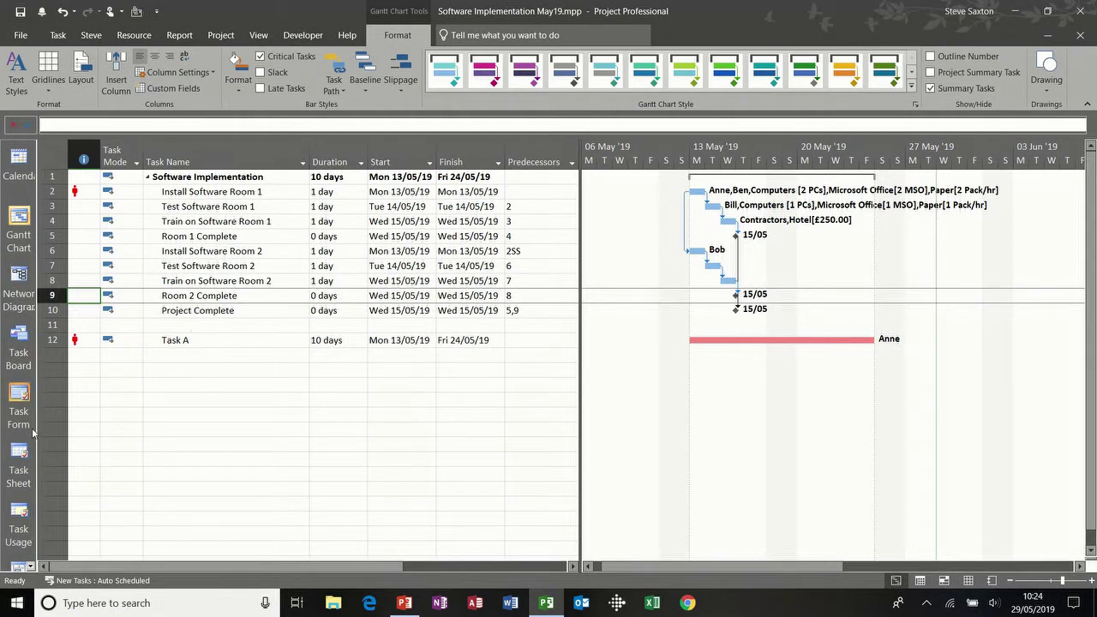
left_click(19, 567)
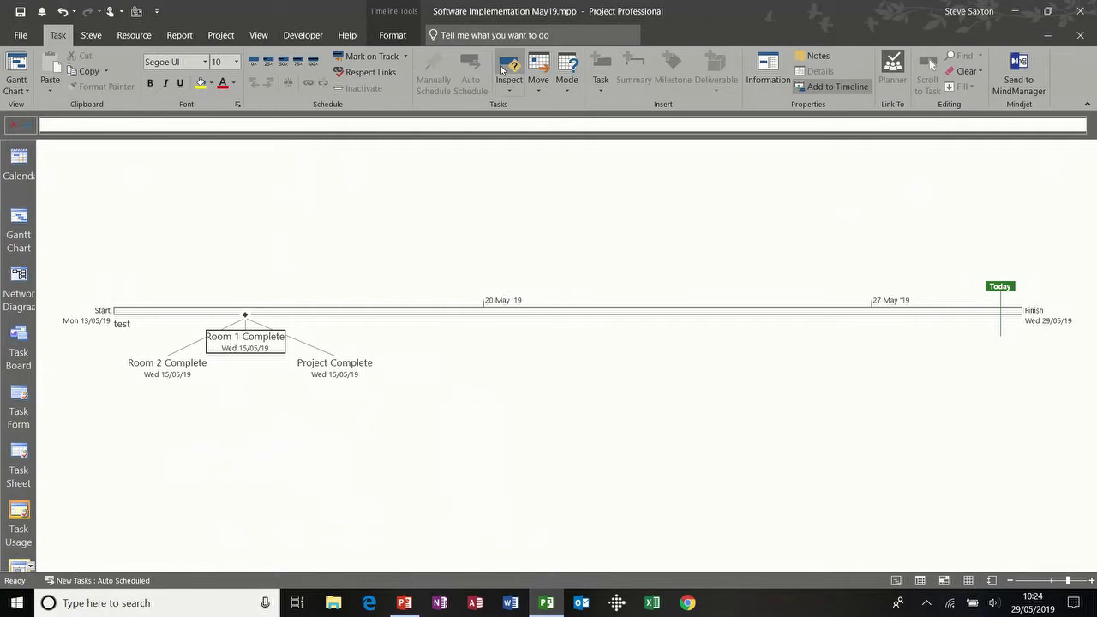
left_click(401, 35)
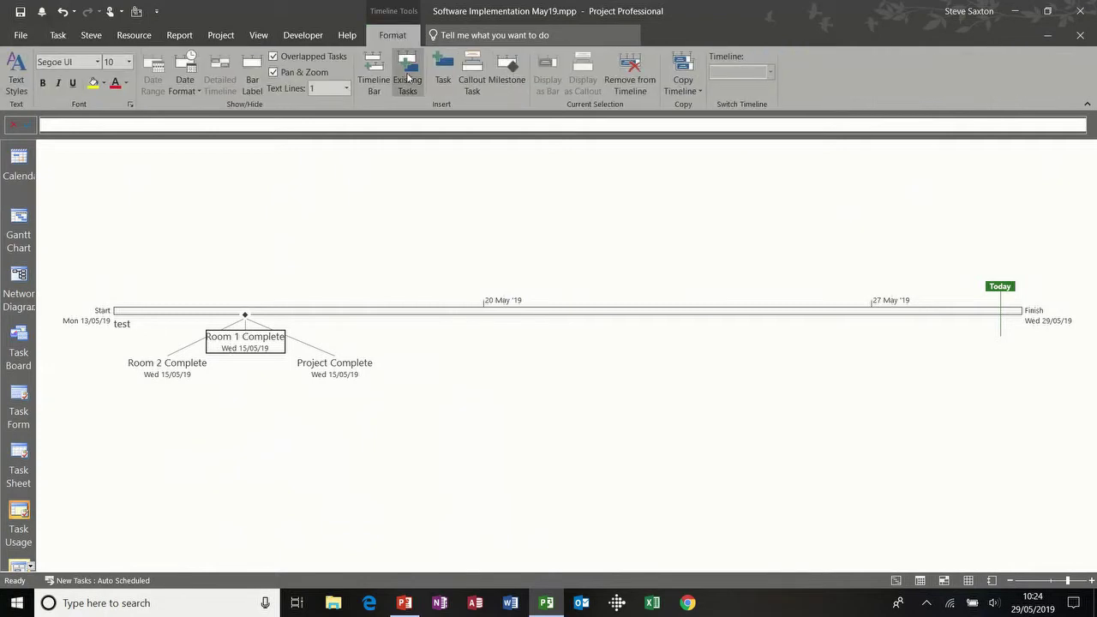
left_click(408, 77)
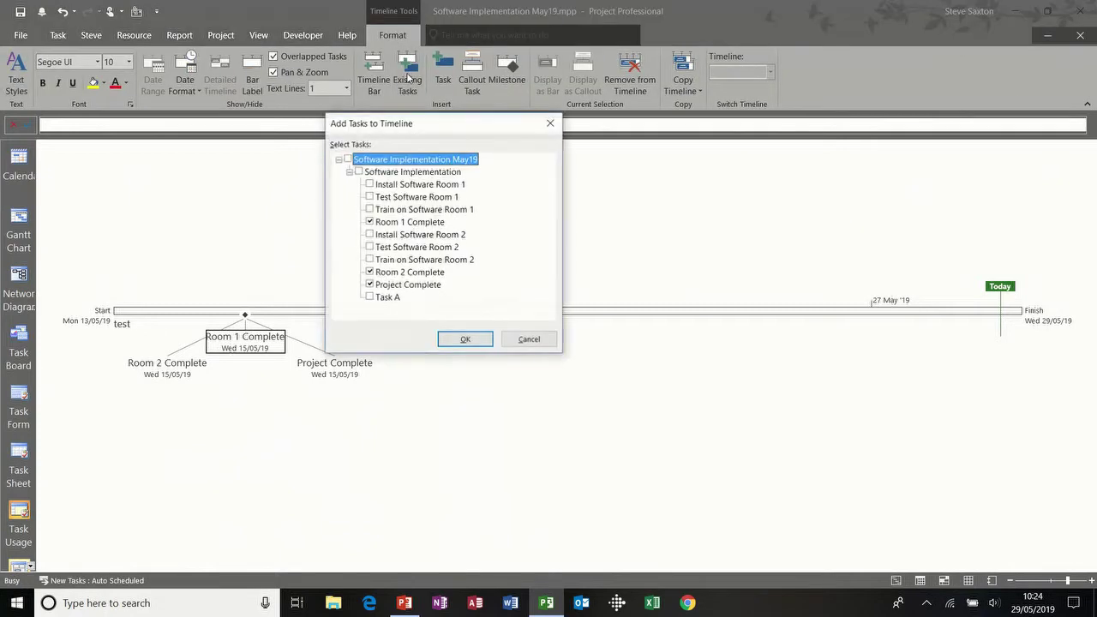
left_click(369, 184)
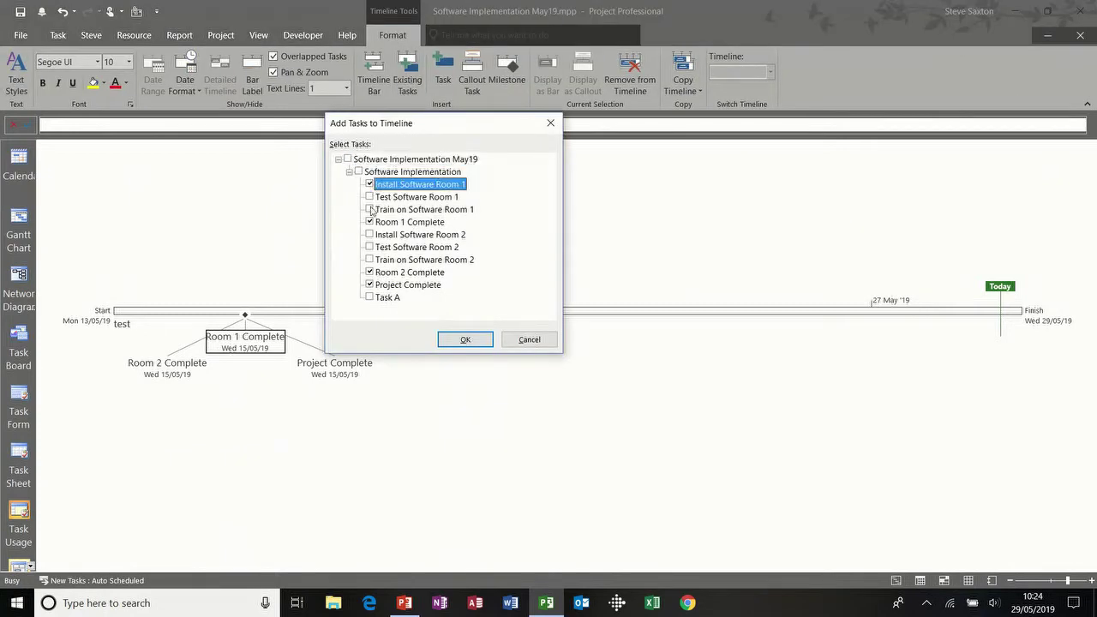
left_click(369, 260)
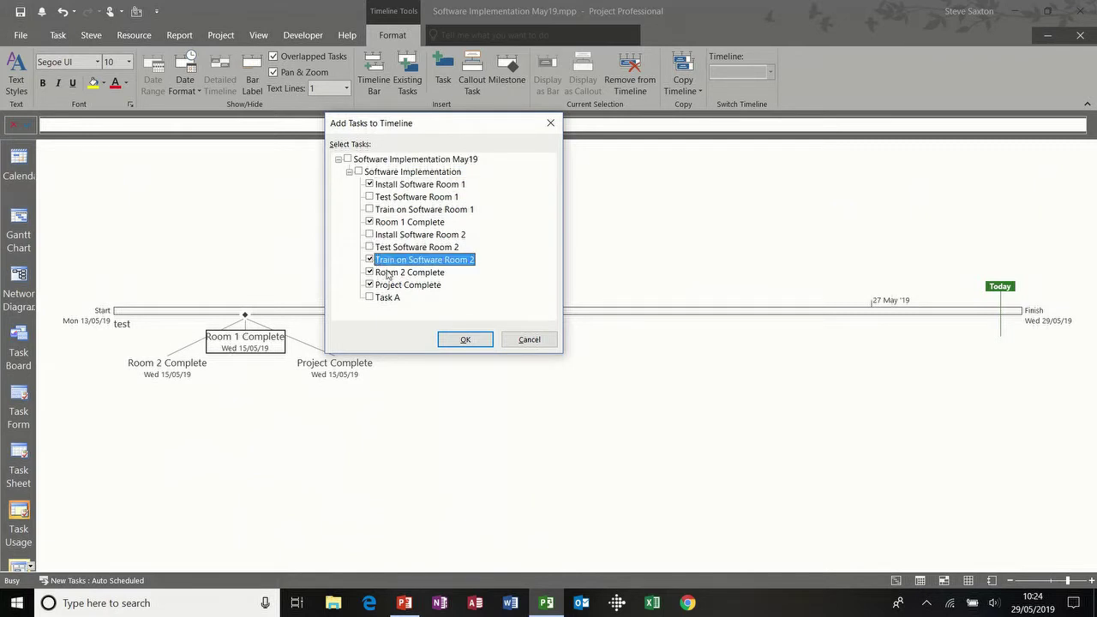
left_click(461, 341)
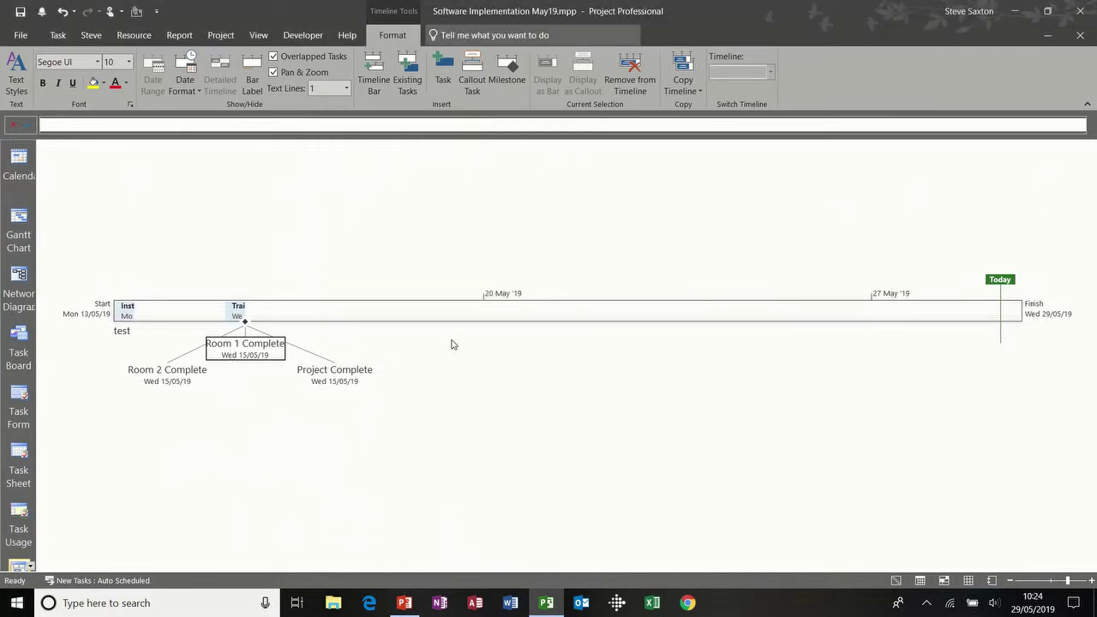
- Insert a second timeline bar and give it a custom date range from Mon 13/05/19 to Fri 17/05/19
left_click(374, 67)
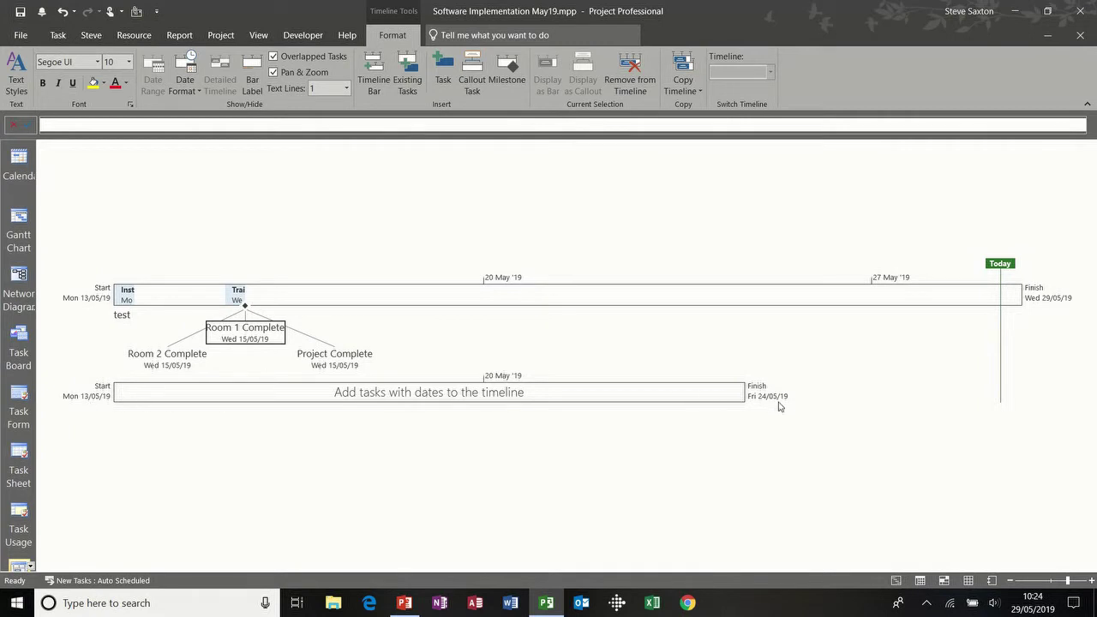
left_click(487, 392)
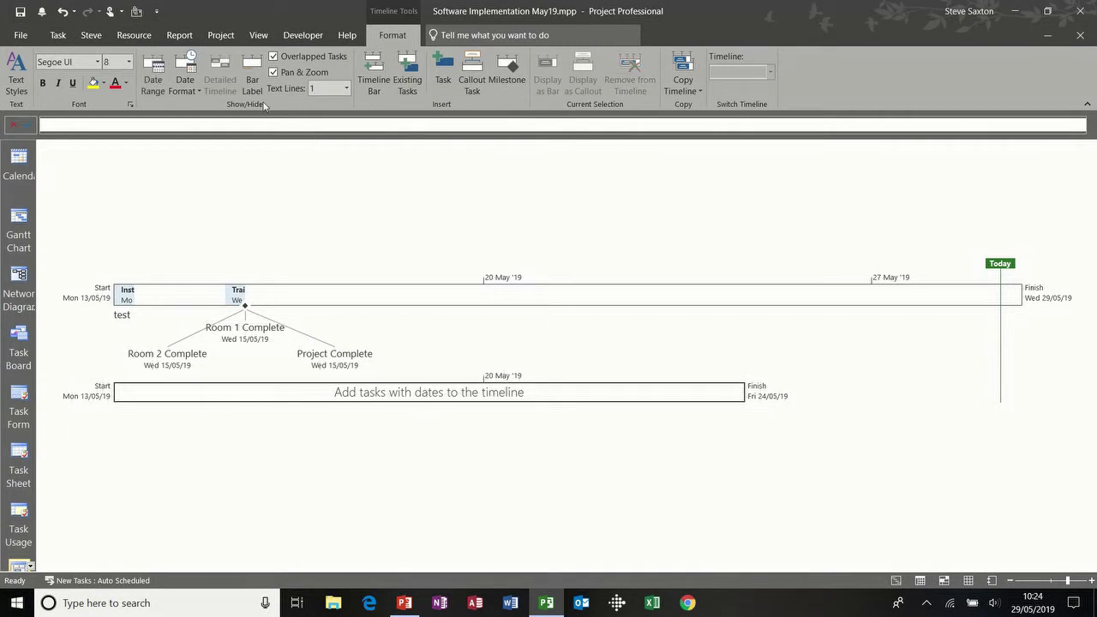
left_click(189, 77)
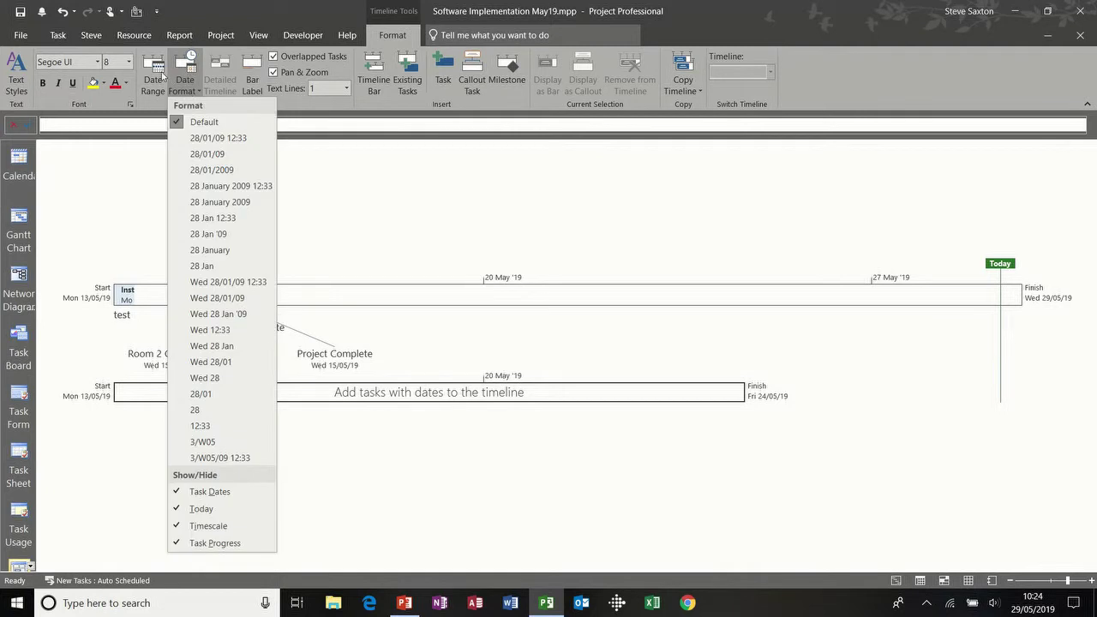
left_click(155, 77)
left_click(420, 250)
left_click(551, 266)
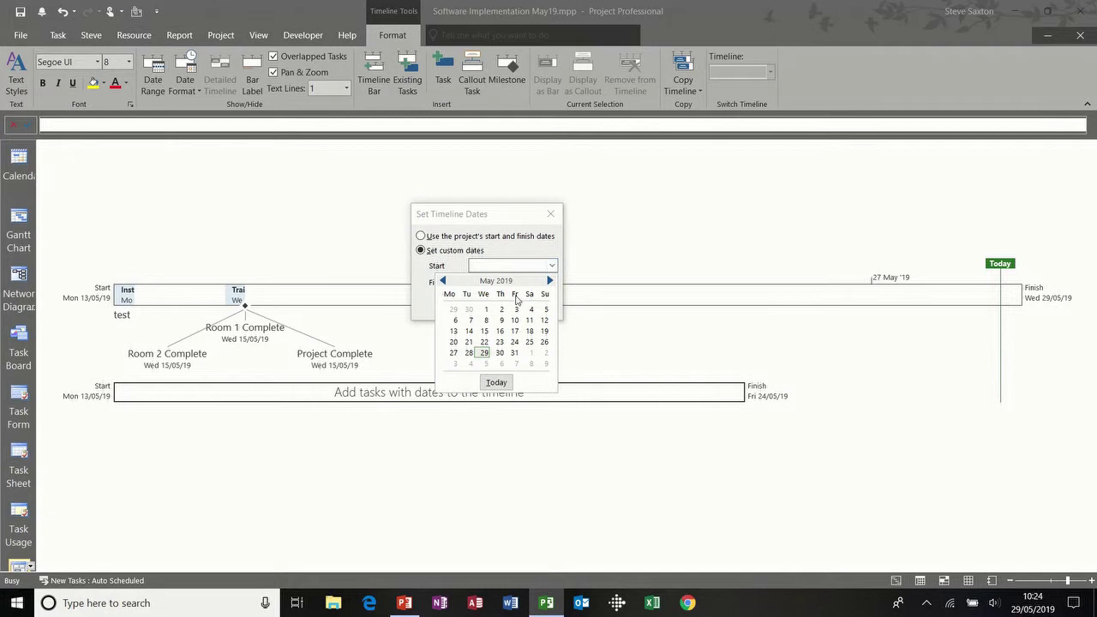
left_click(454, 331)
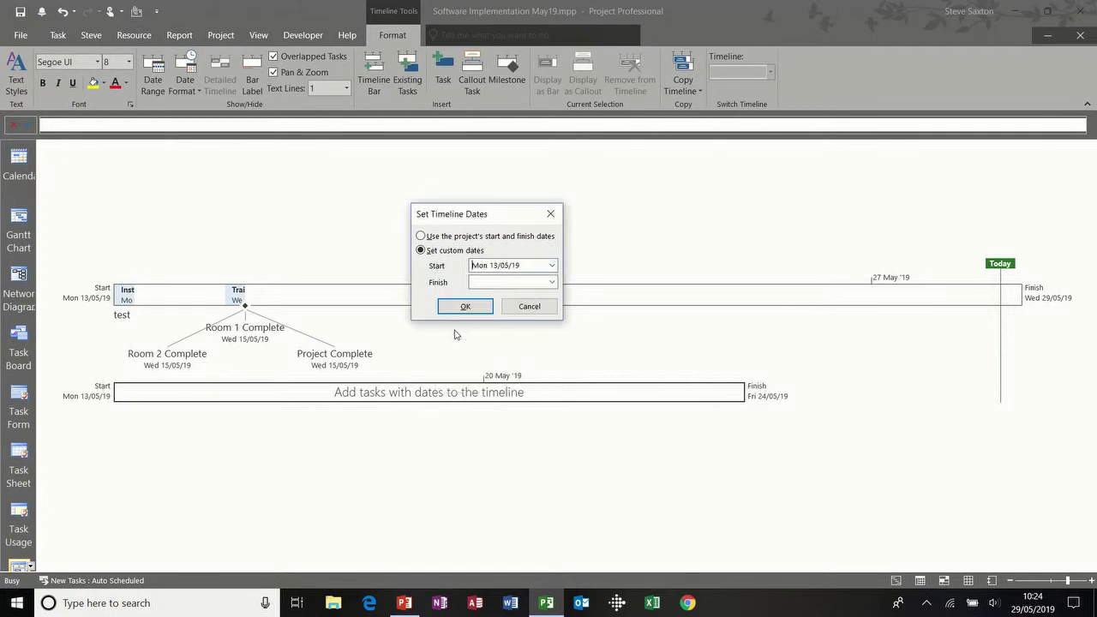
left_click(552, 283)
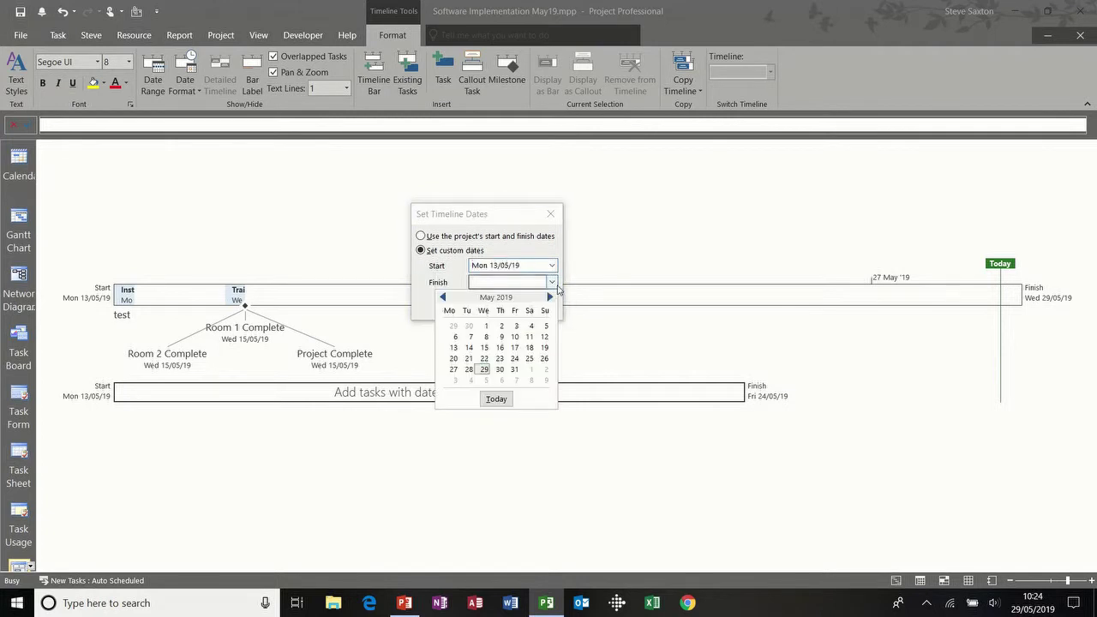
left_click(515, 348)
left_click(469, 311)
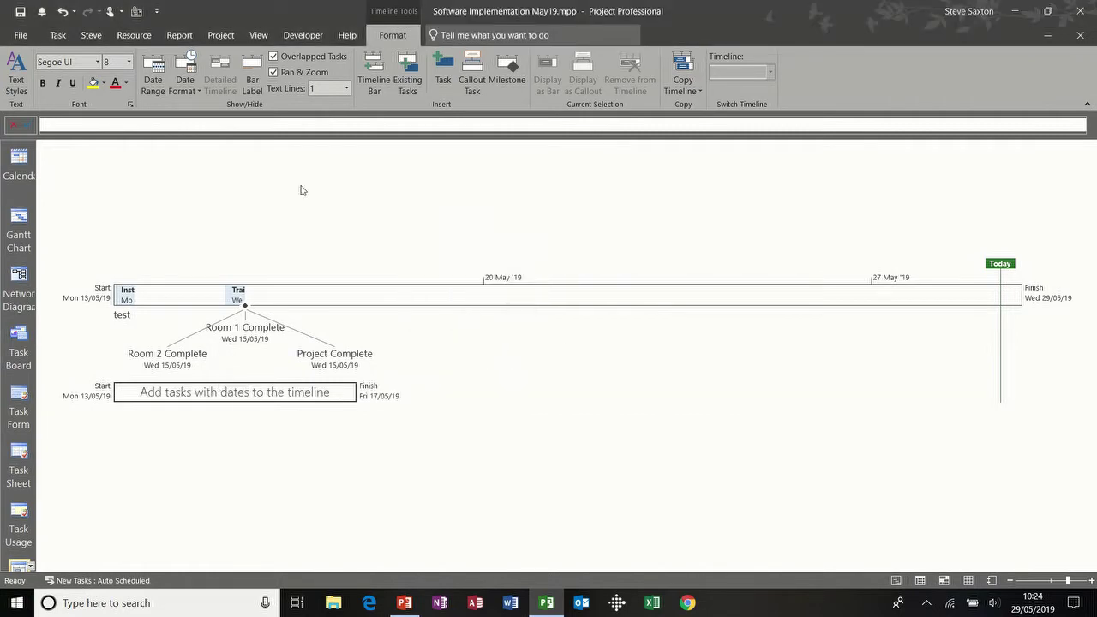
- Add the existing task Install Software Room 2 to the second timeline bar
left_click(410, 76)
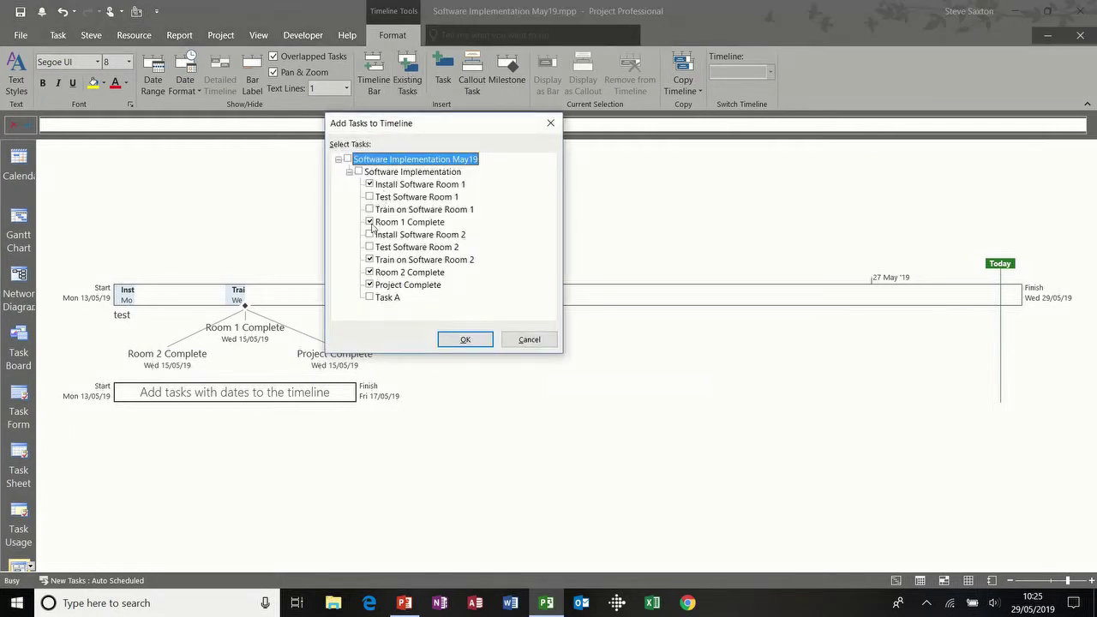
left_click(370, 235)
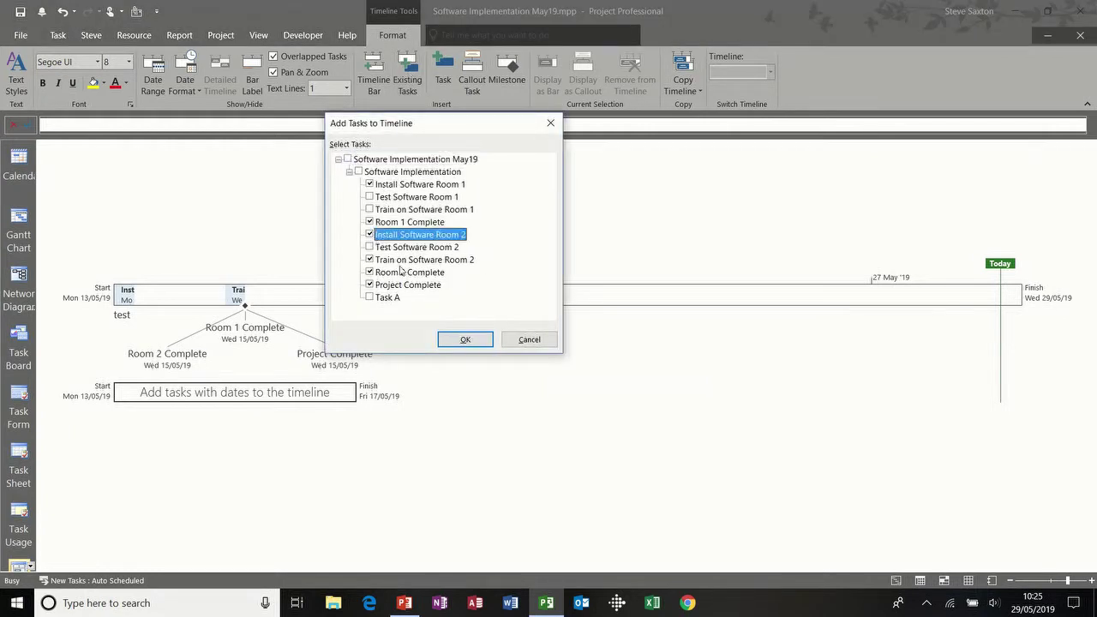
left_click(465, 340)
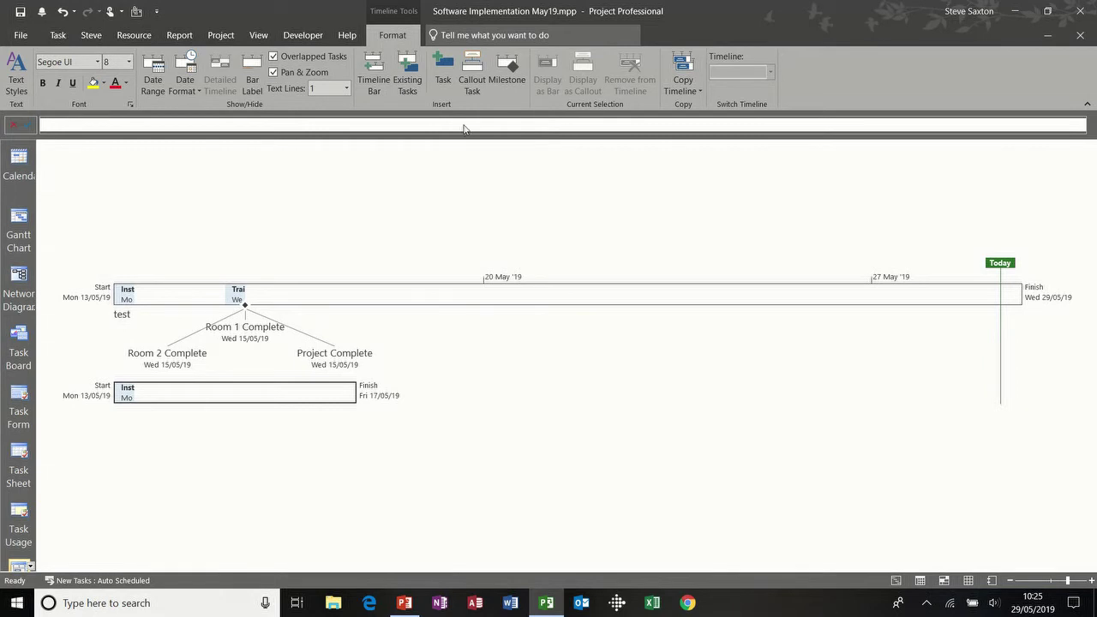
- Review the Timeline's copy options and its available date formats and show/hide settings
left_click(690, 88)
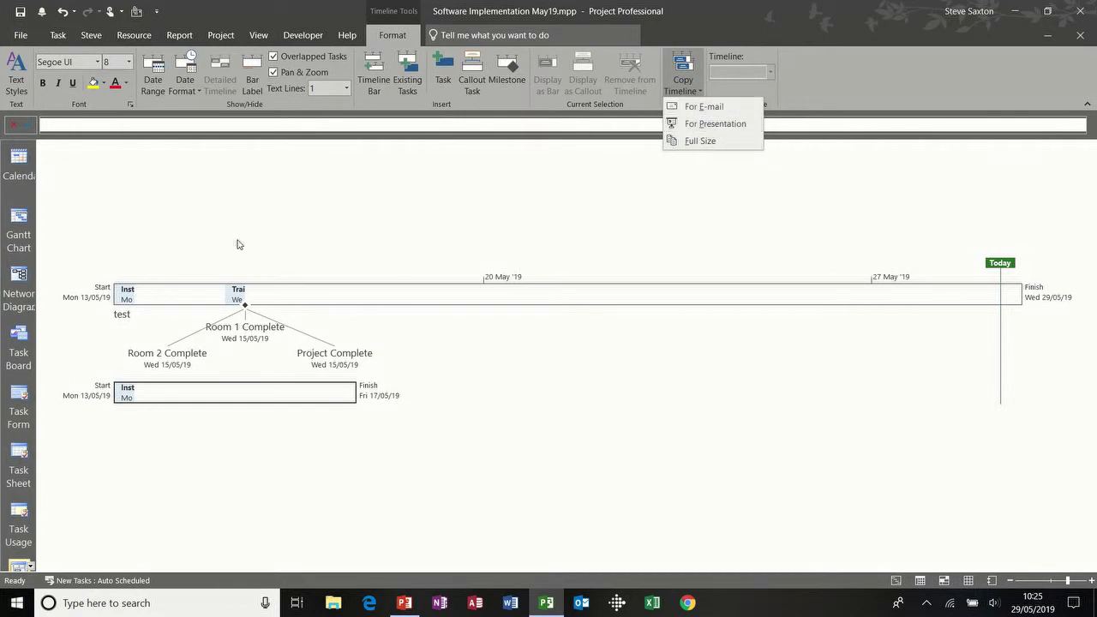
left_click(195, 93)
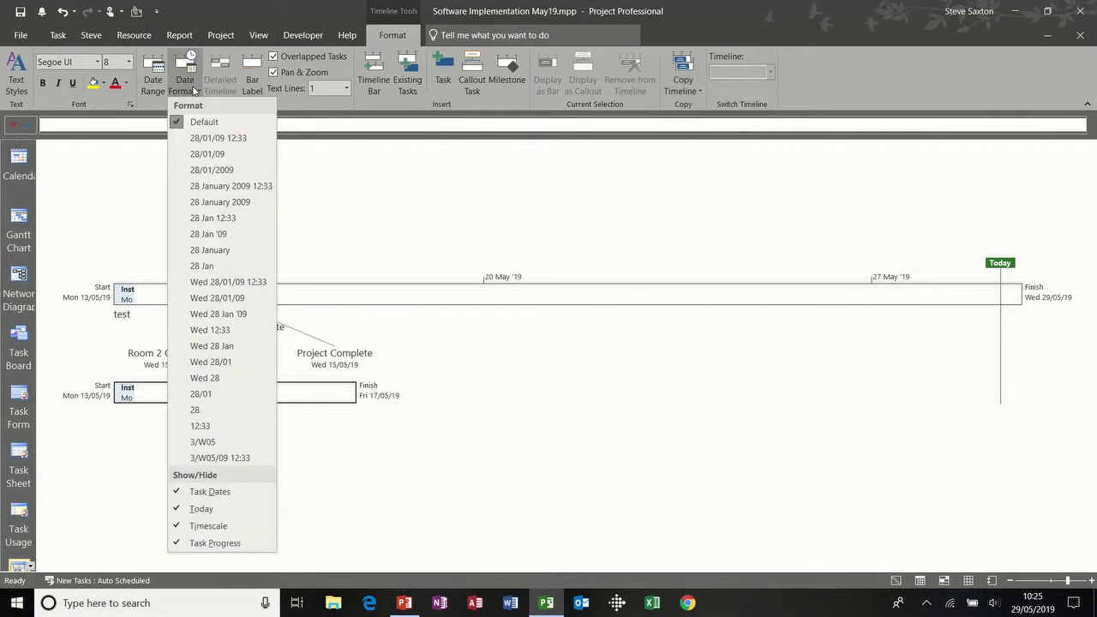
left_click(194, 92)
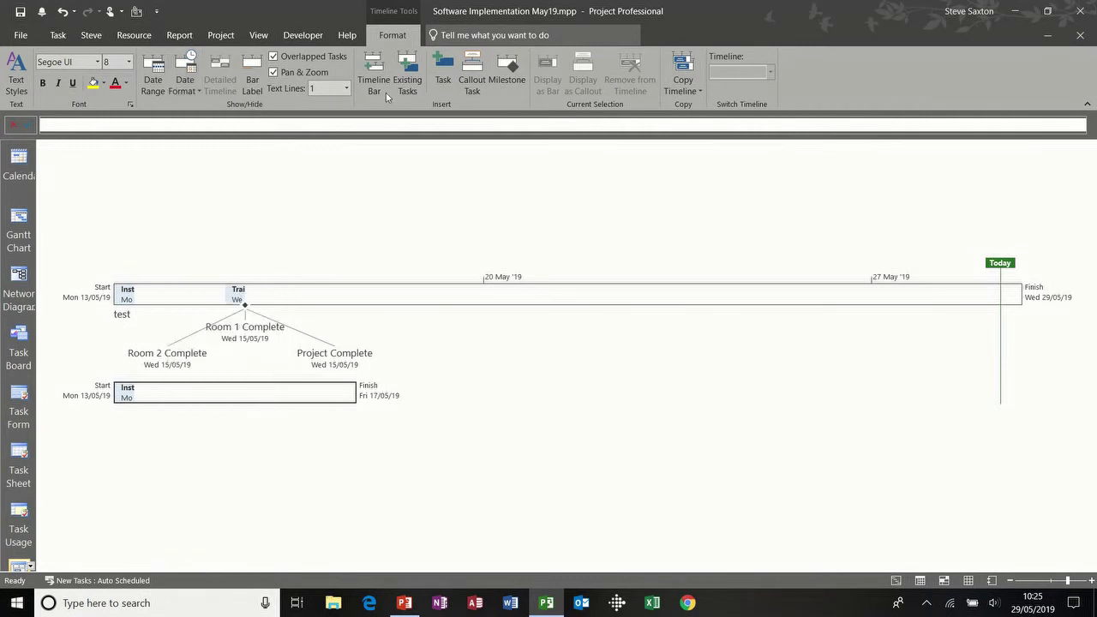
- Insert a callout task named Review on the first timeline bar and move its callout slightly up and to the right
left_click(479, 296)
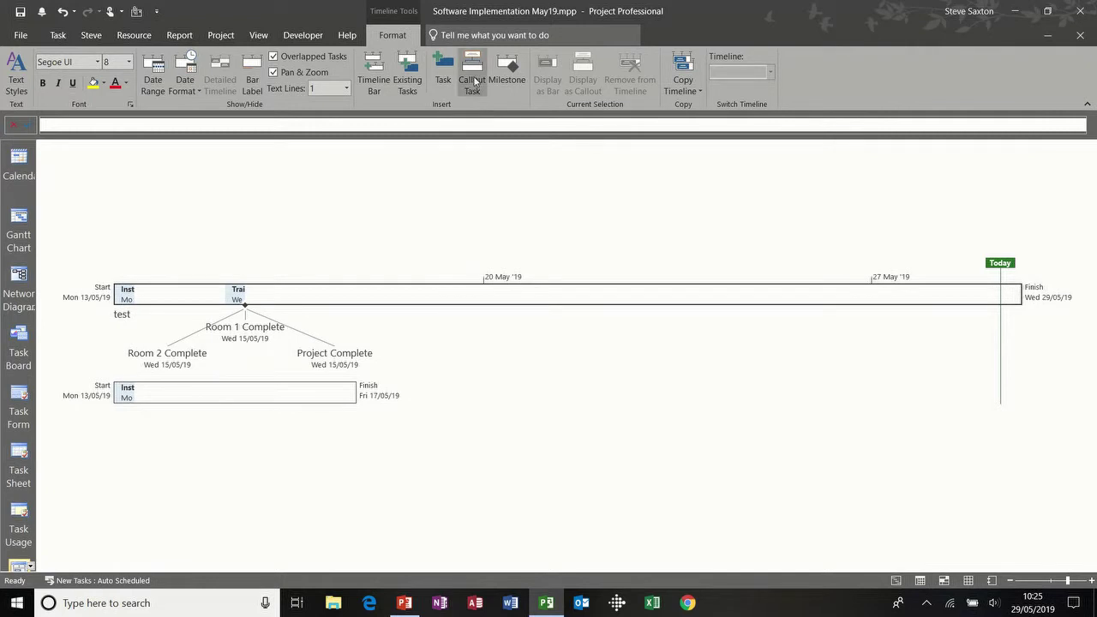
left_click(476, 80)
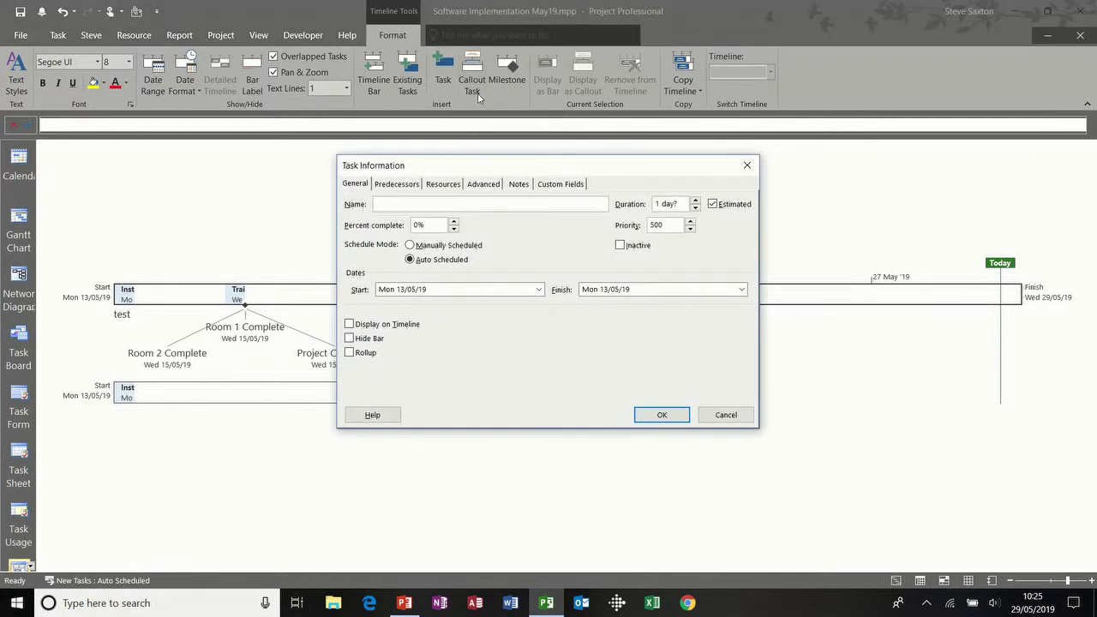
type("Review")
left_click(663, 415)
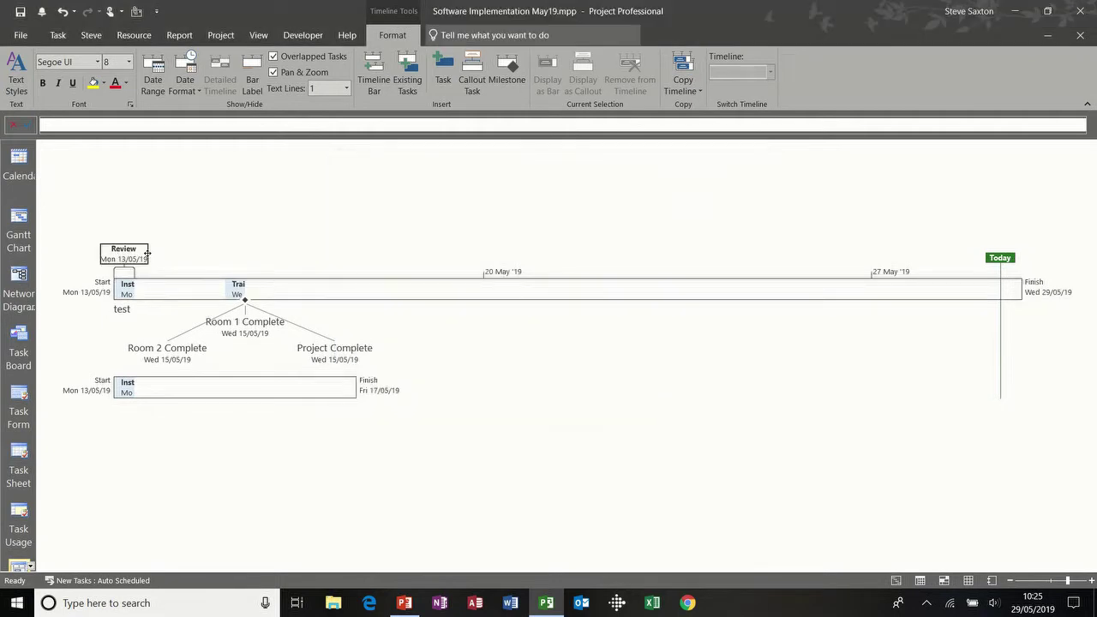
mouse_move(134, 250)
left_mouse_down()
mouse_move(274, 235)
mouse_move(143, 247)
left_mouse_up()
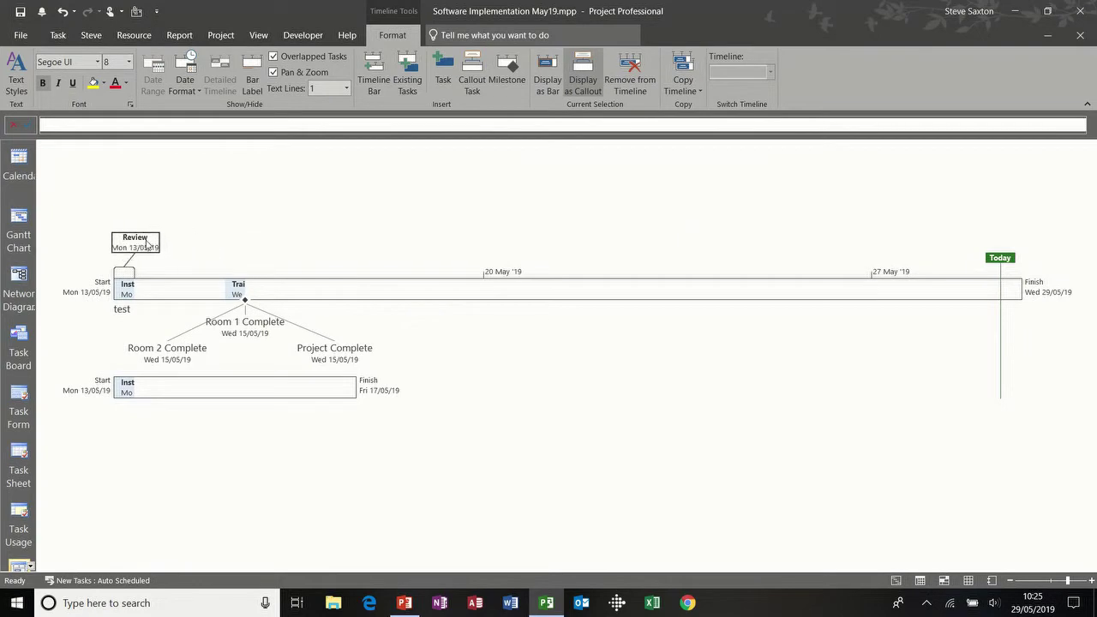
- Delete Task A and the blank row above it from the Gantt Chart
left_click(18, 227)
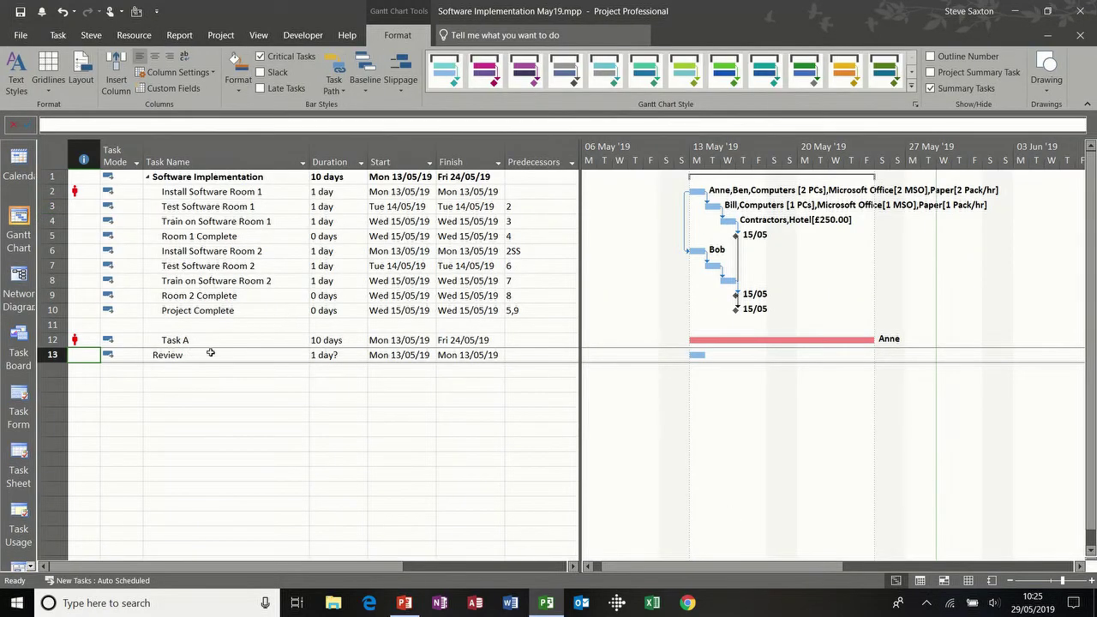
left_click(52, 340)
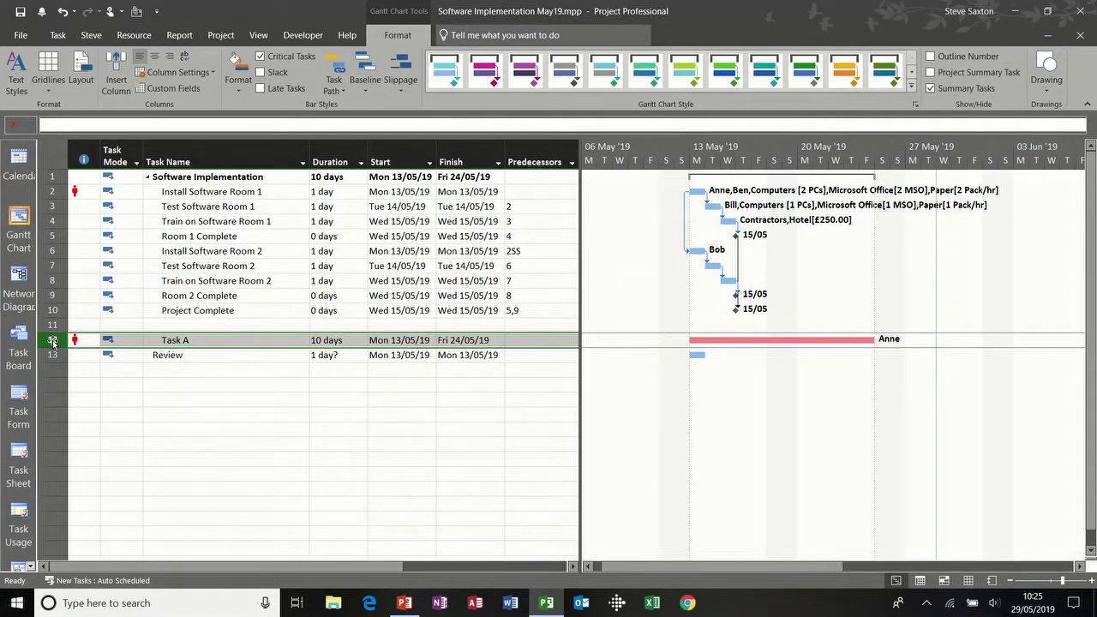
key("Delete")
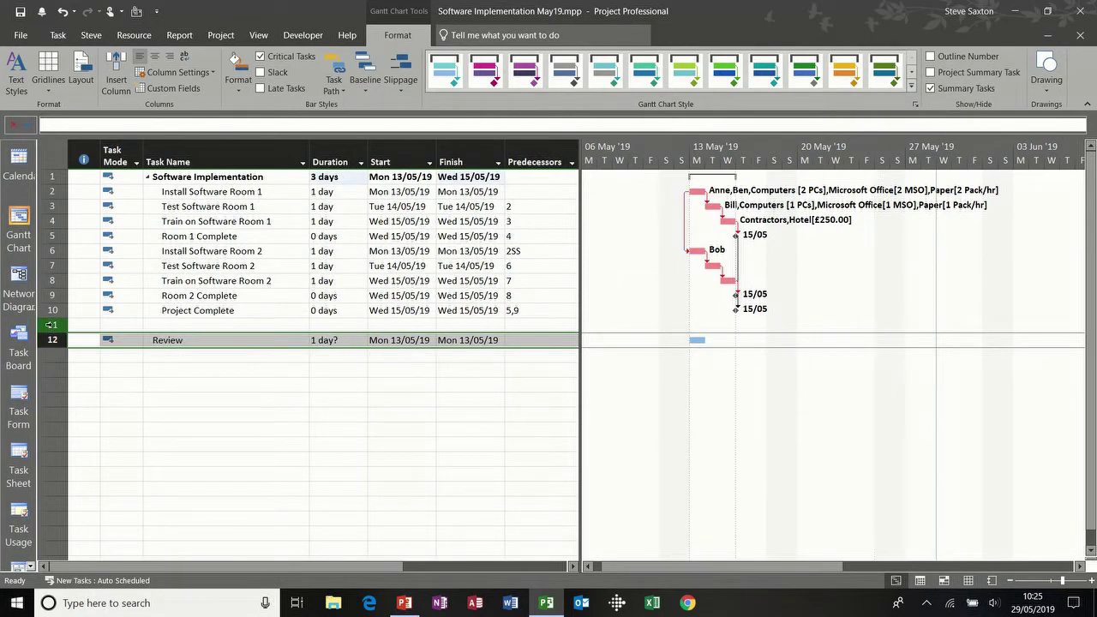
left_click(51, 326)
right_click(52, 325)
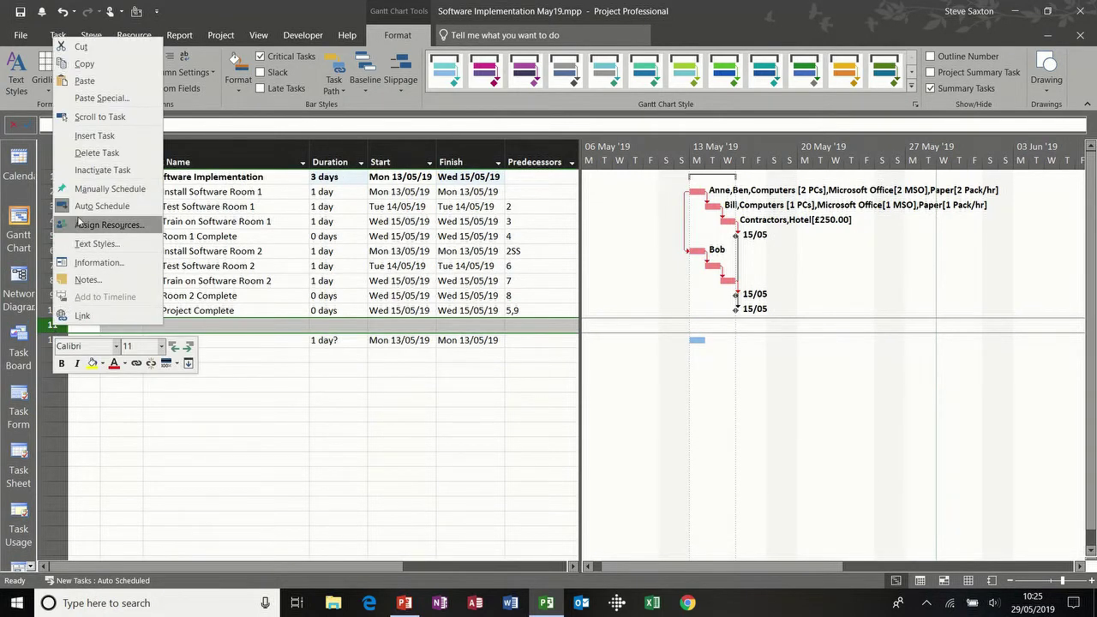
left_click(89, 152)
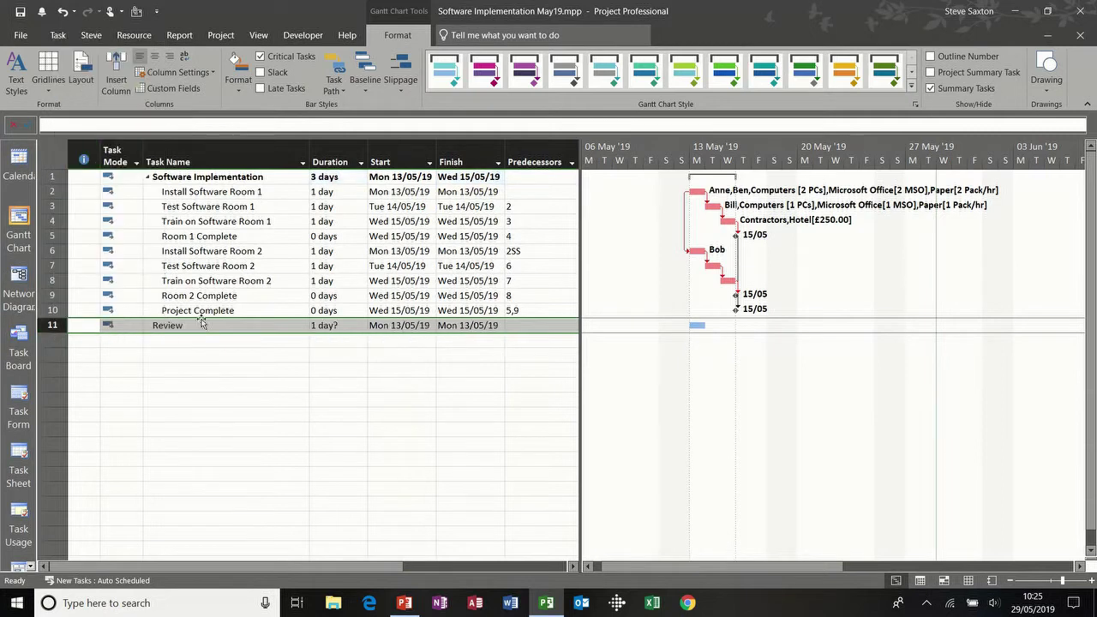
- Set the Review task's duration to 1 day and its predecessor to 10, and return to the Timeline view
left_click(341, 325)
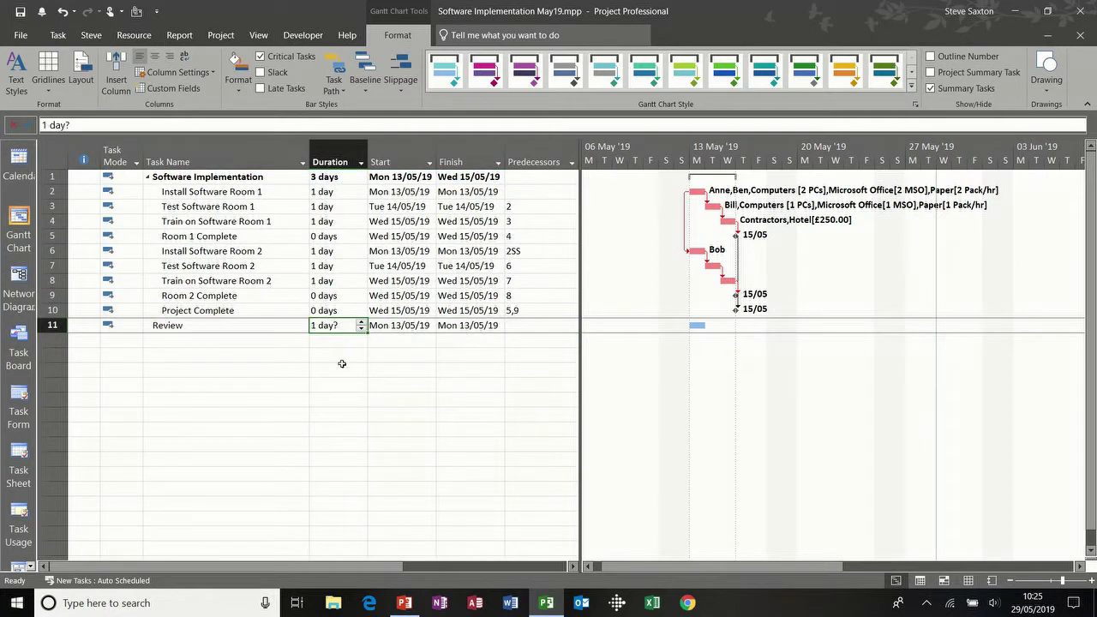
type("1")
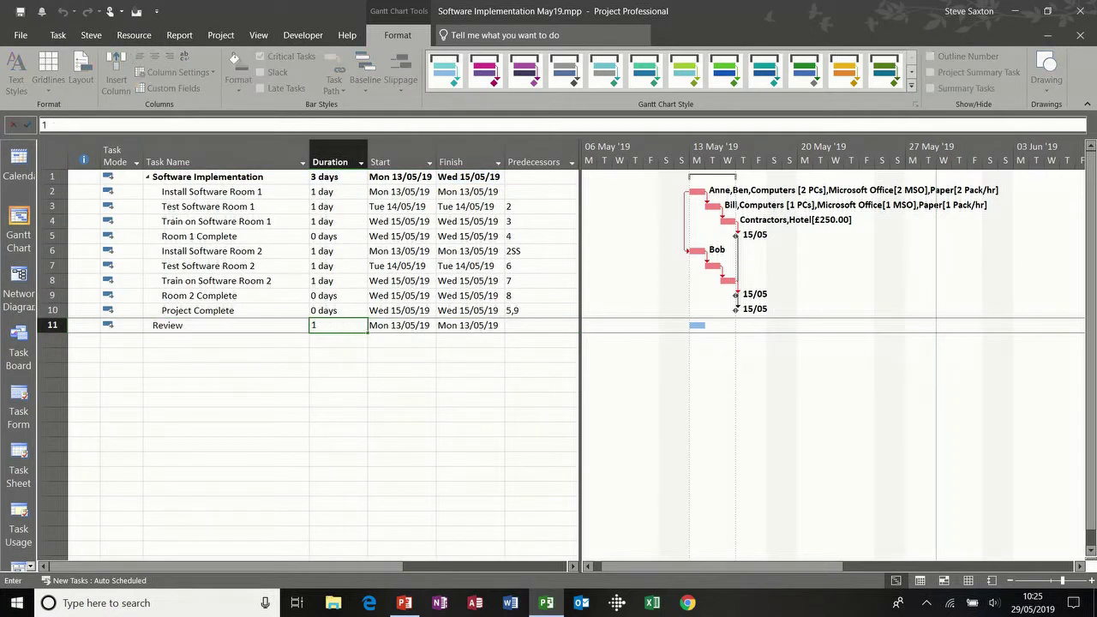
left_click(531, 325)
type("10")
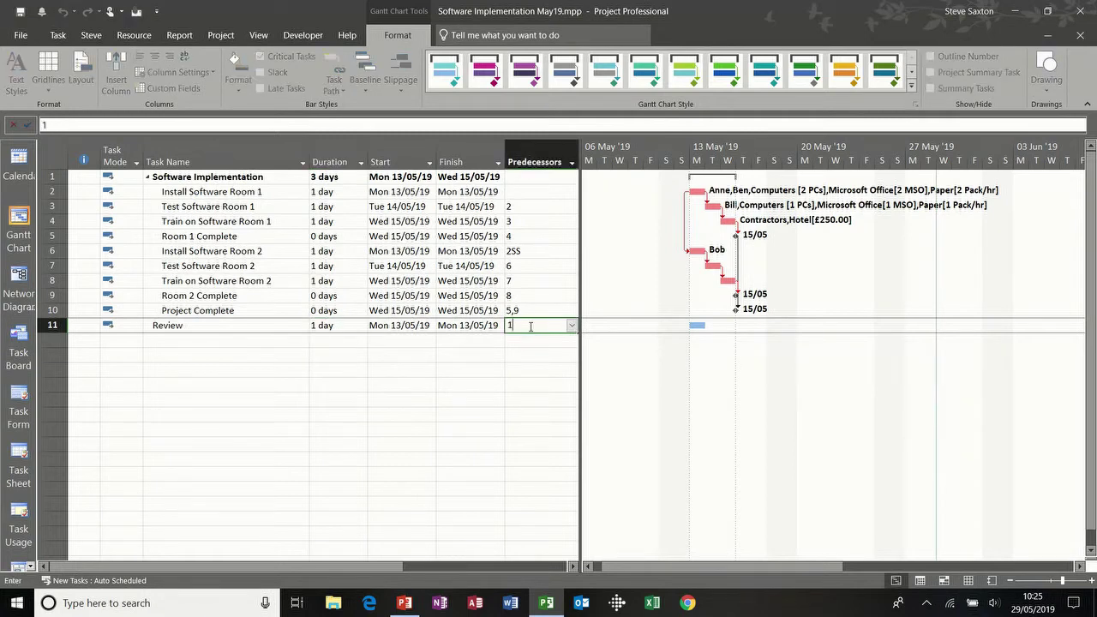
left_click(275, 340)
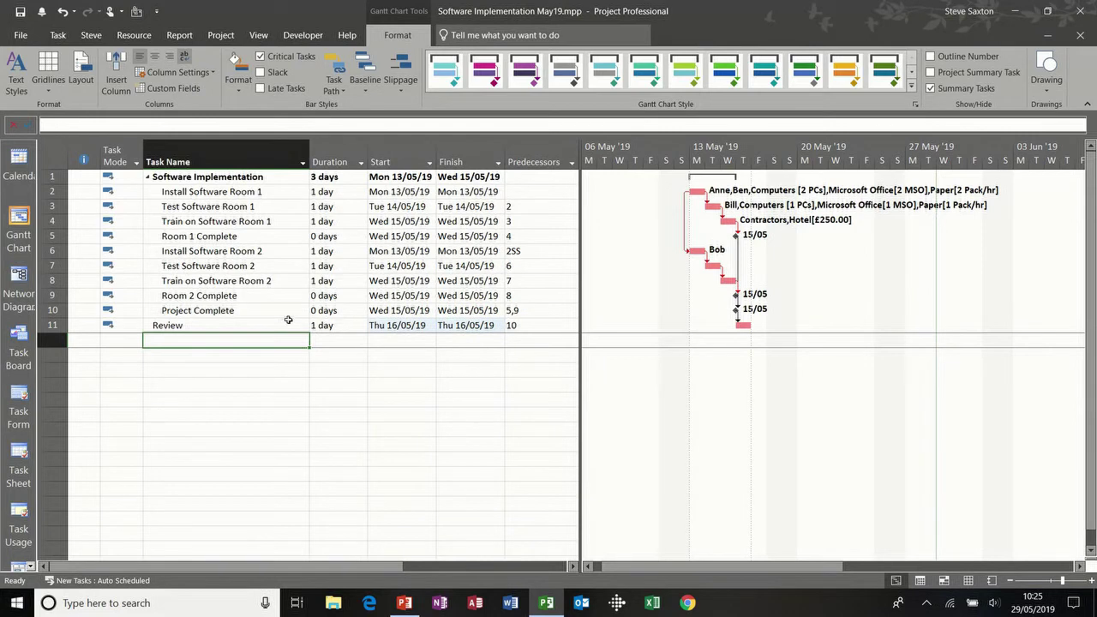
left_click(19, 564)
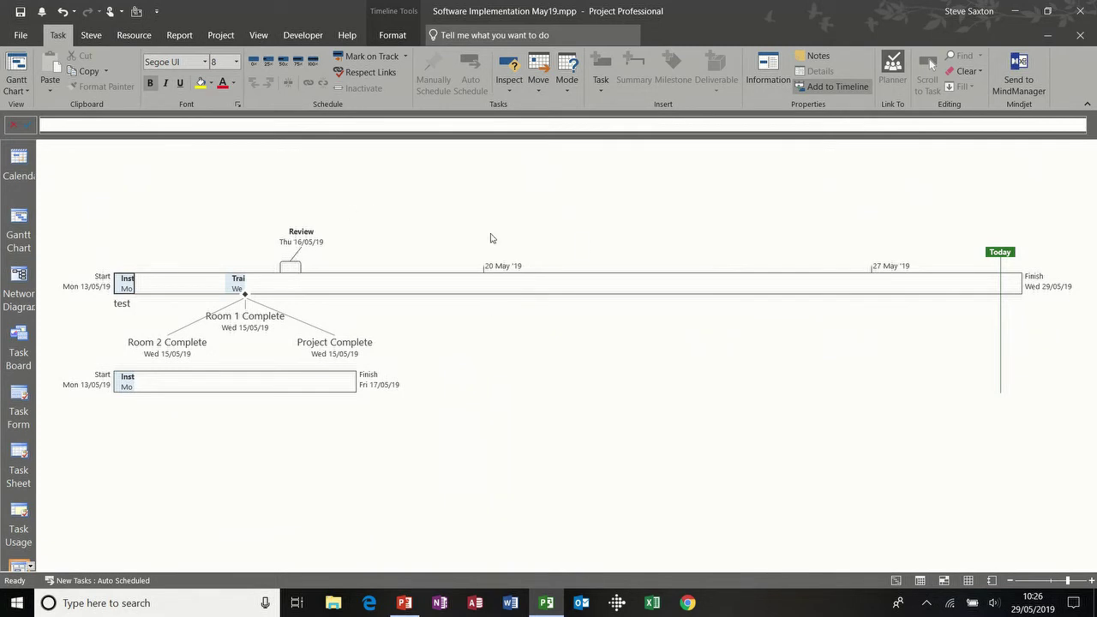
- Switch to the Resource Usage view and look at the first resource's assignment and the view's format options
left_click(30, 567)
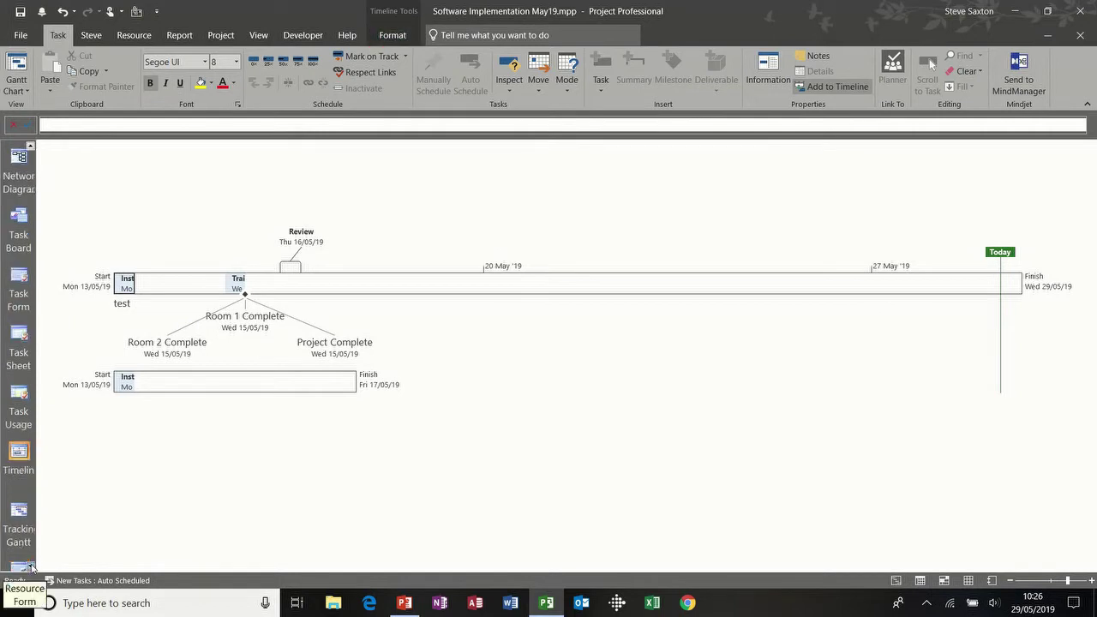
left_click(30, 566)
left_click(30, 566)
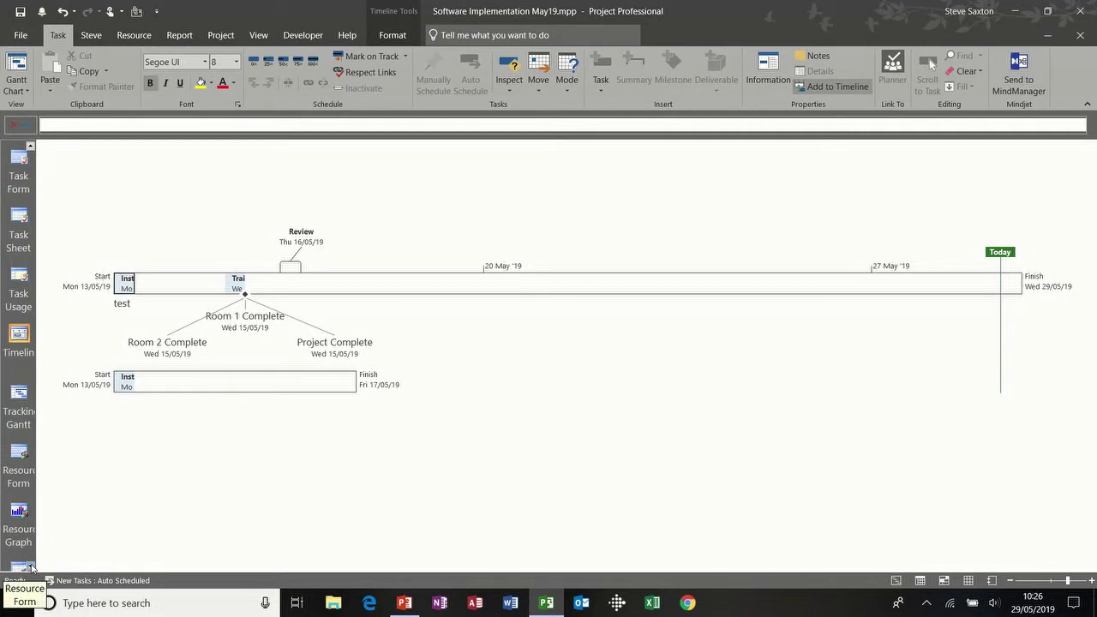
left_click(31, 568)
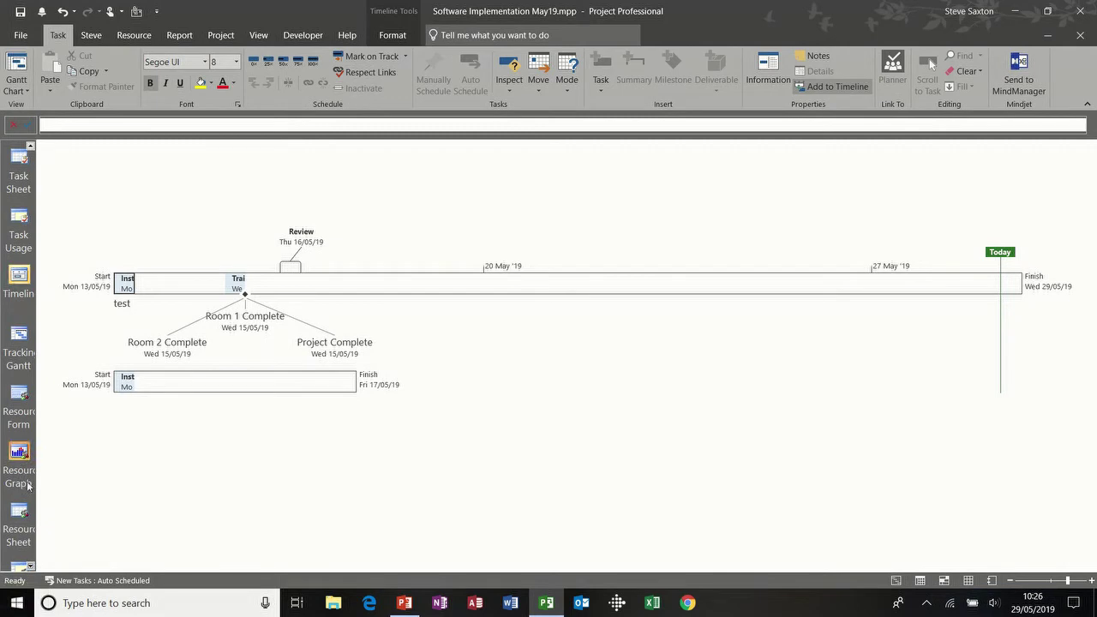
left_click(31, 566)
left_click(19, 512)
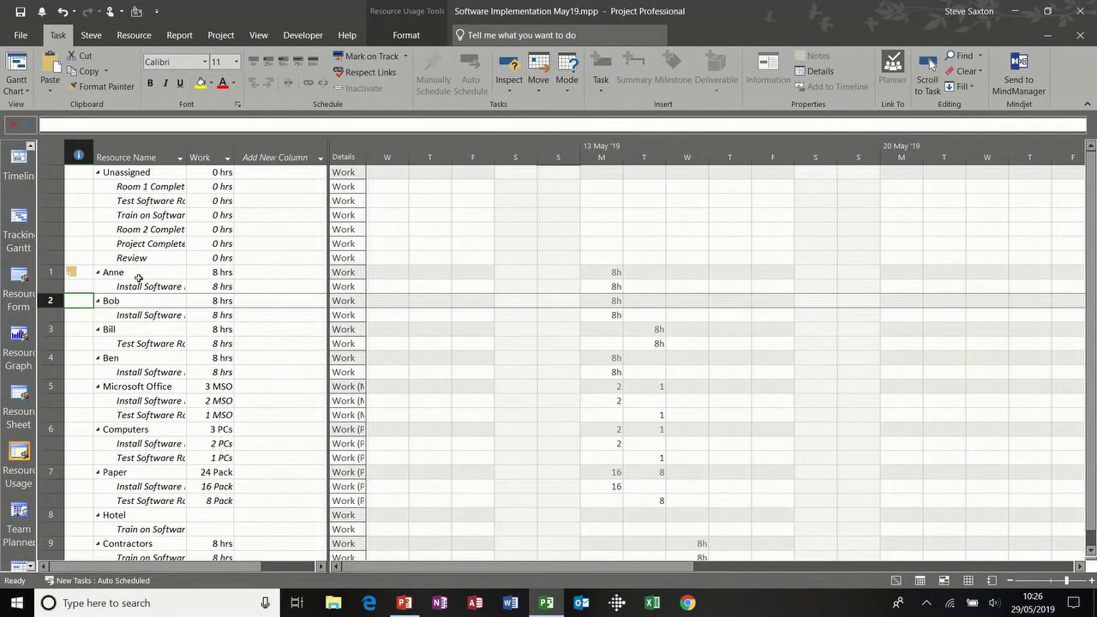
left_click(147, 273)
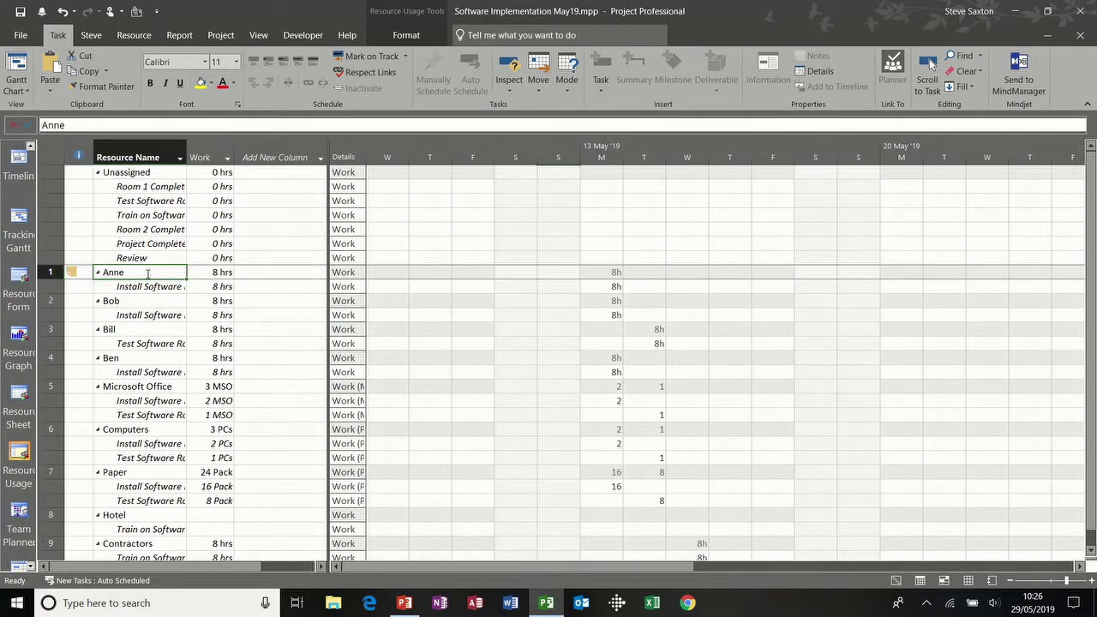
left_click(147, 287)
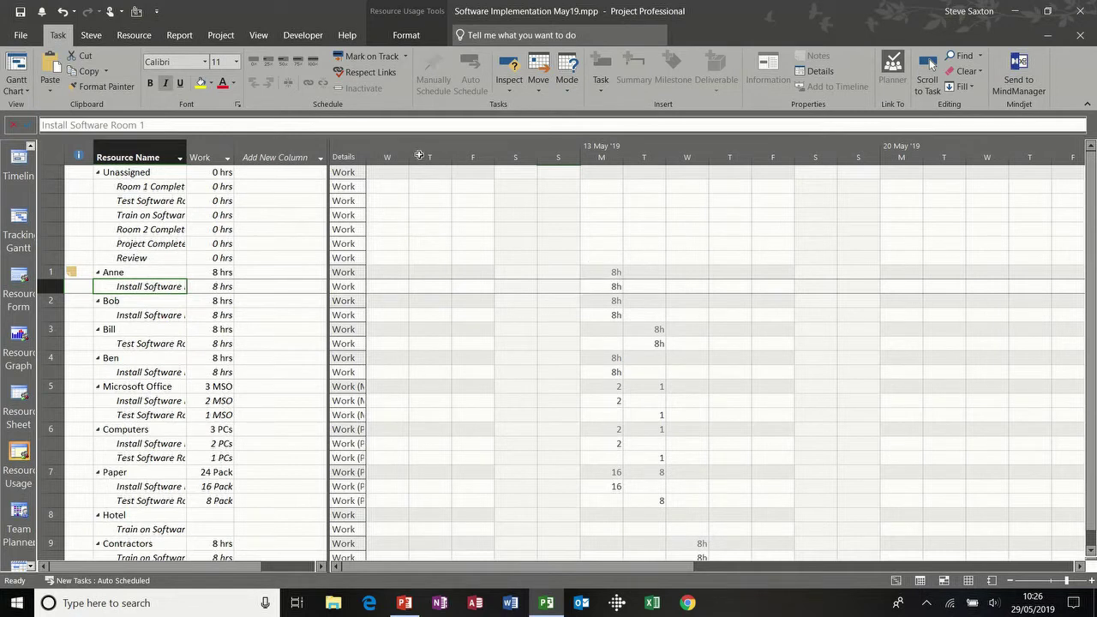
left_click(411, 40)
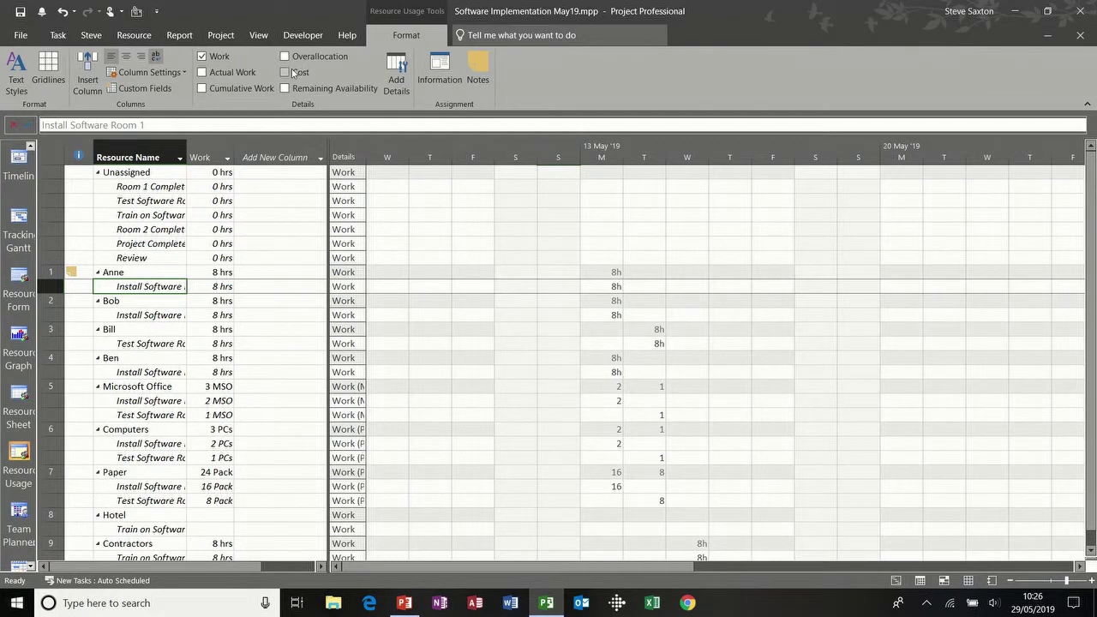
- View the first resource's Resource Information and the Assignment Information for its Install Software Room 1 assignment
double_click(147, 273)
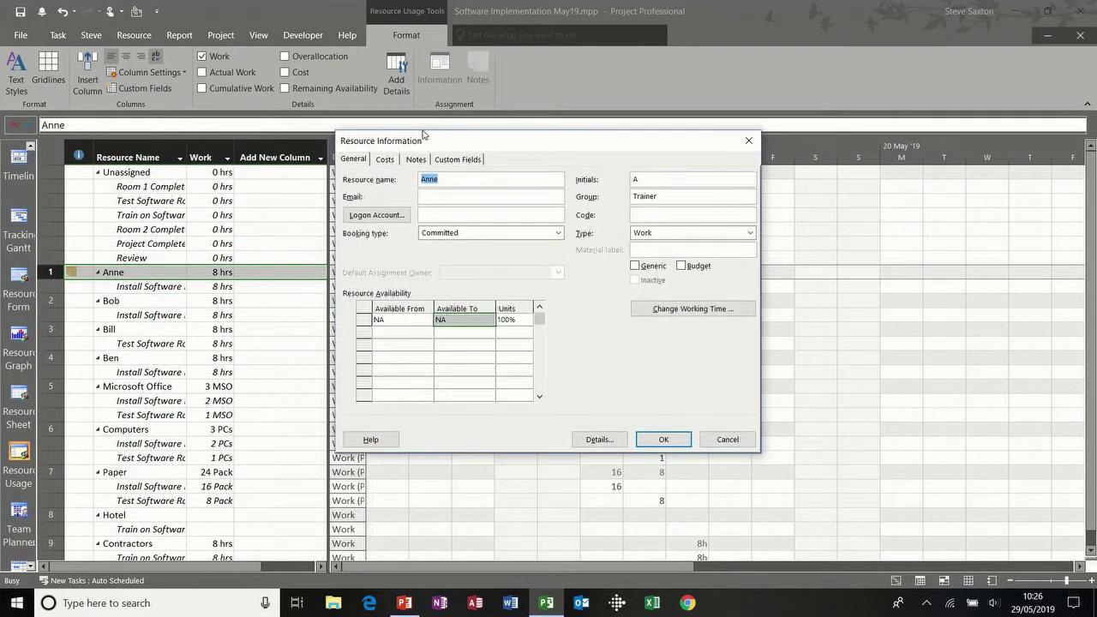
left_click(749, 141)
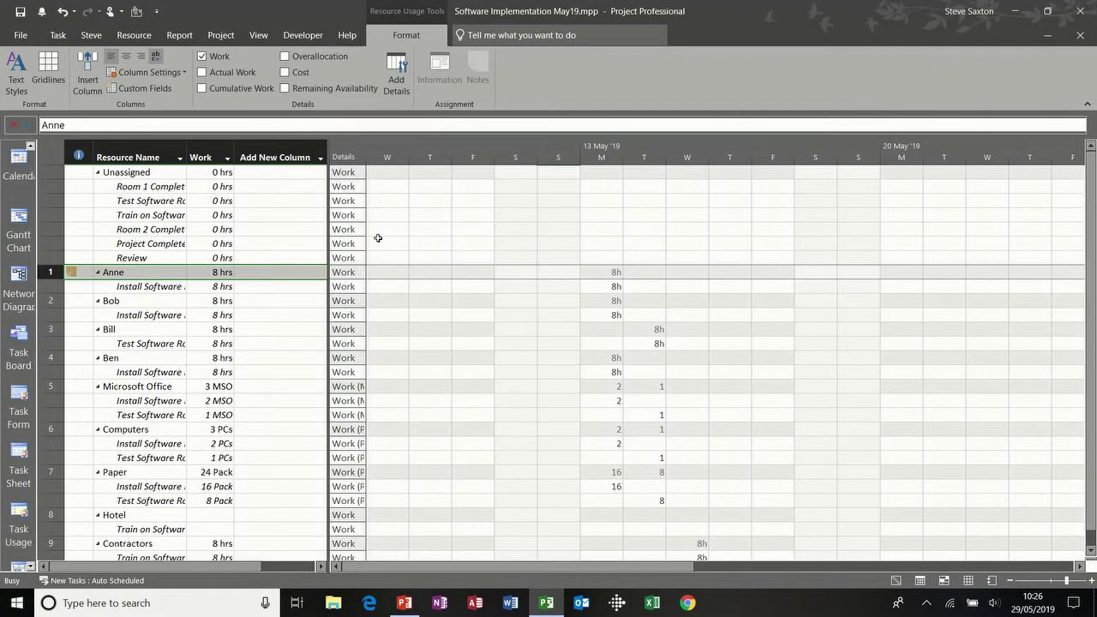
double_click(163, 288)
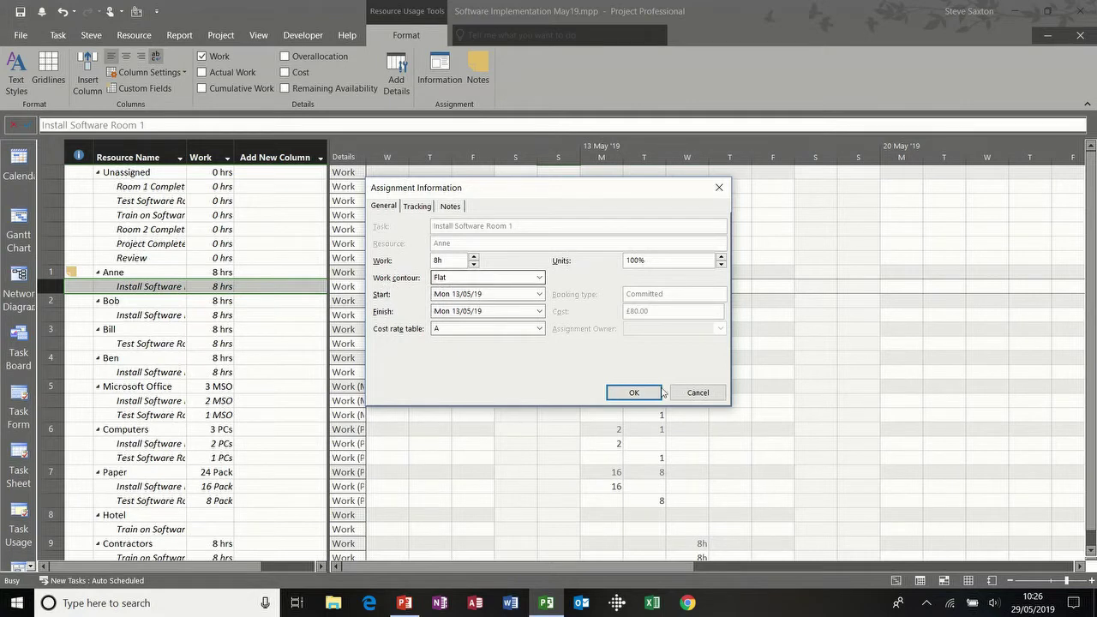
left_click(689, 397)
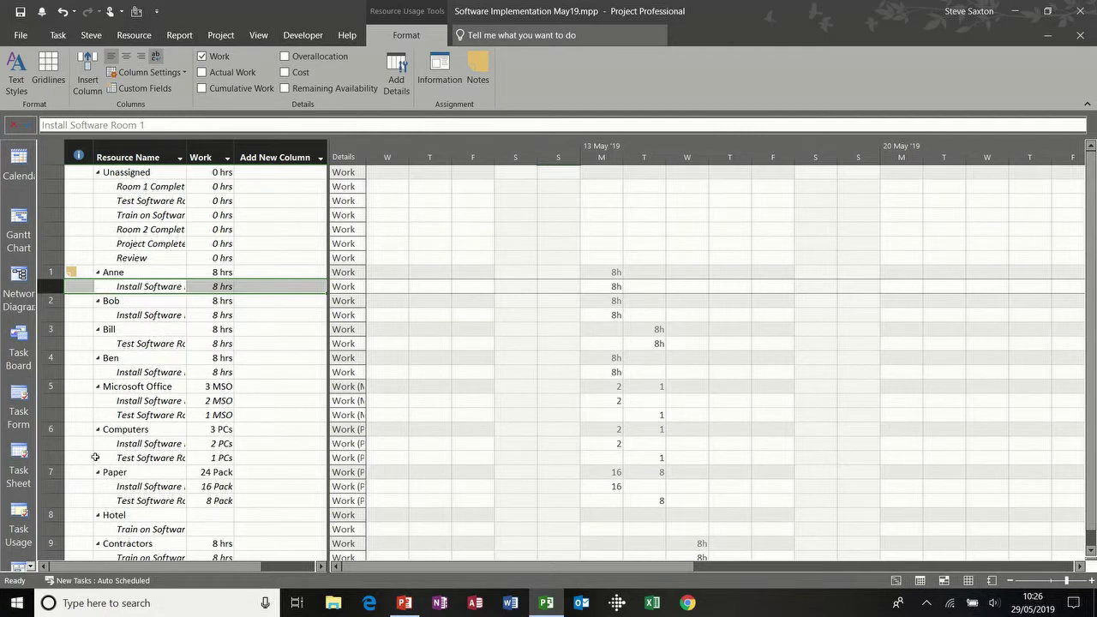
- Look through the remaining views in the View Bar, hide the bar and show it again
left_click(30, 567)
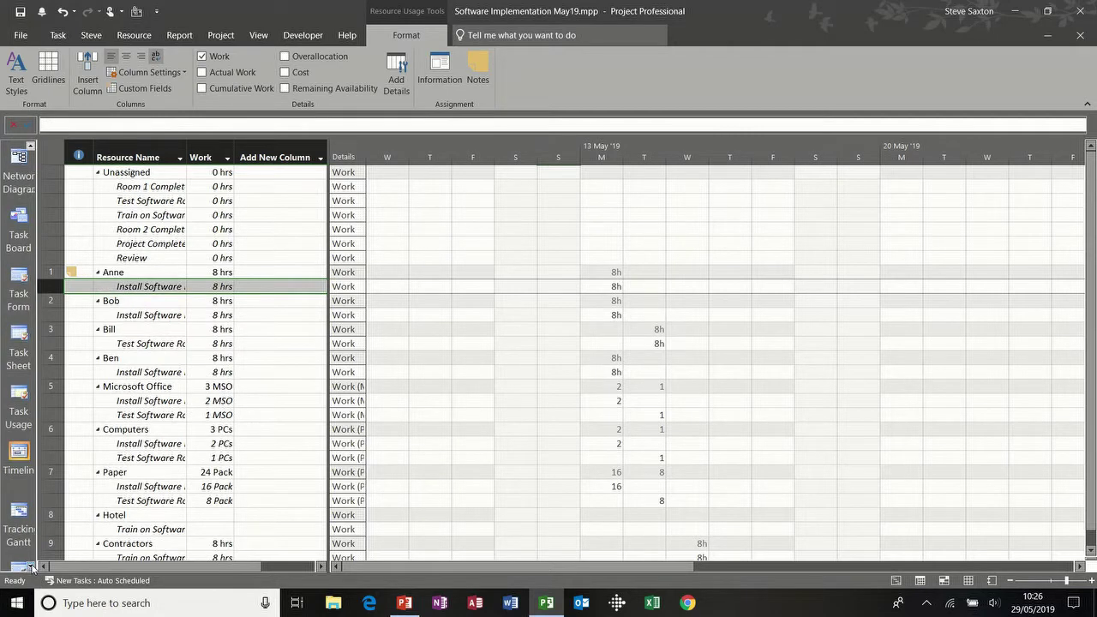
left_click(30, 567)
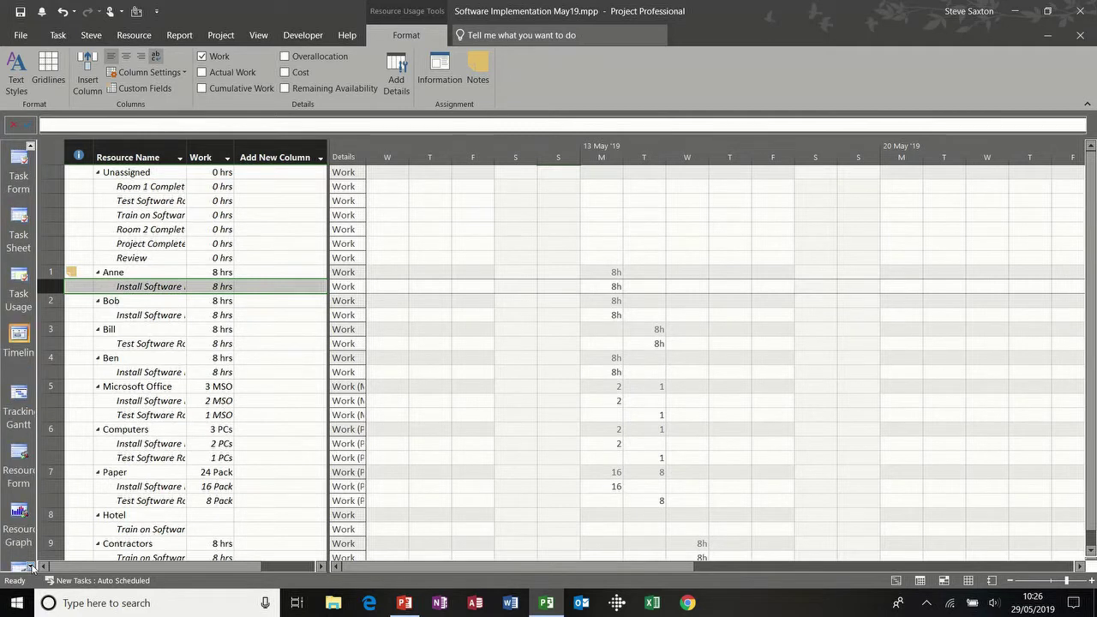
left_click(29, 566)
left_click(30, 566)
left_click(30, 567)
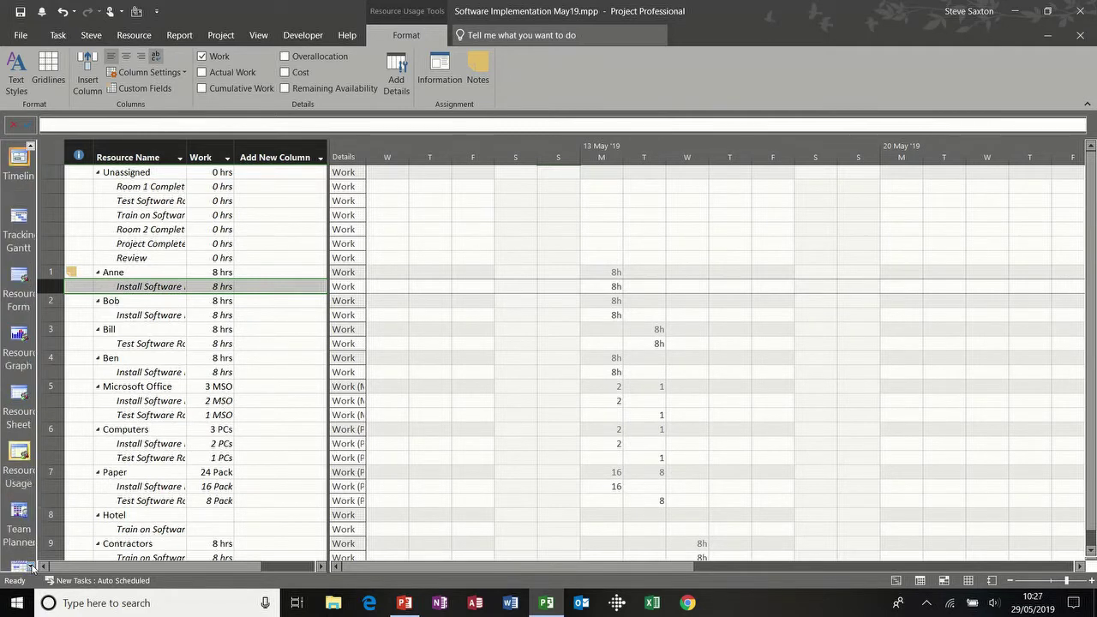
right_click(2, 526)
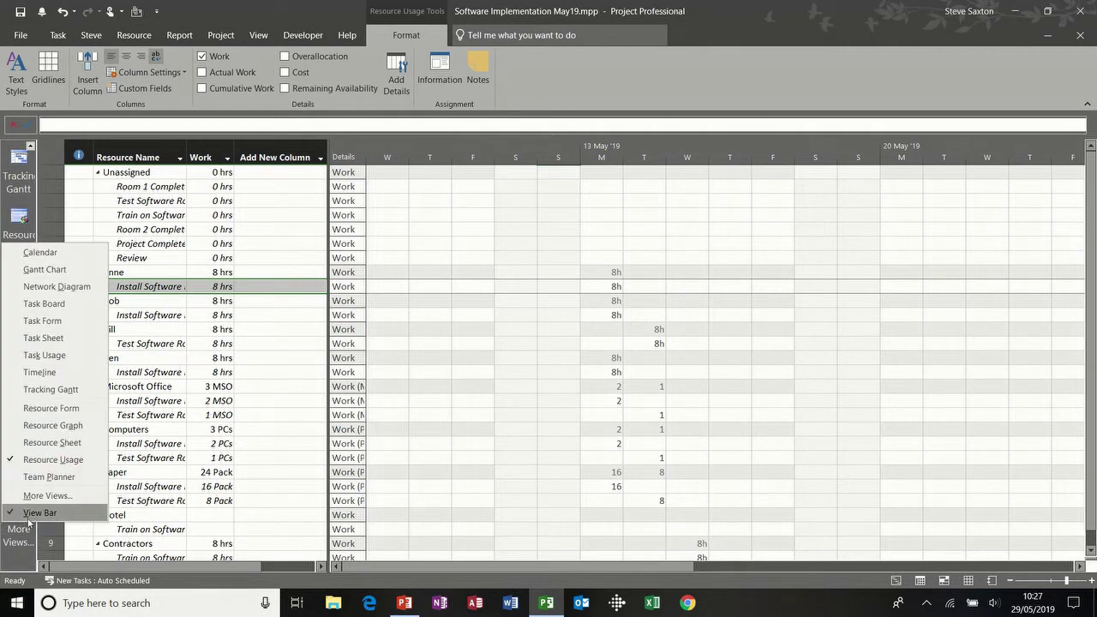
left_click(25, 514)
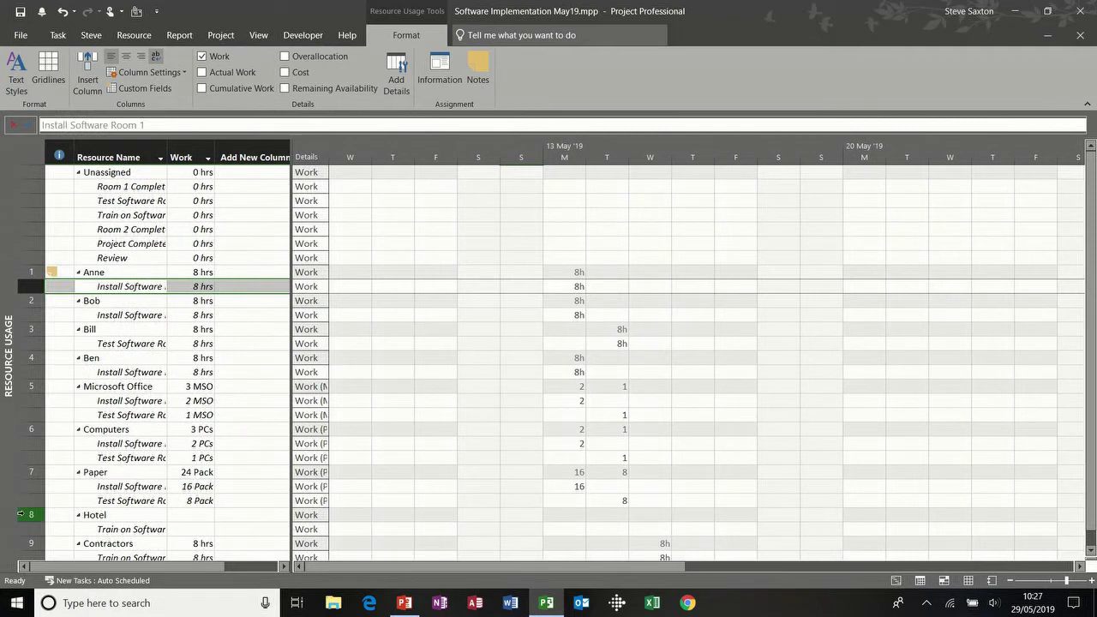
right_click(6, 450)
left_click(17, 433)
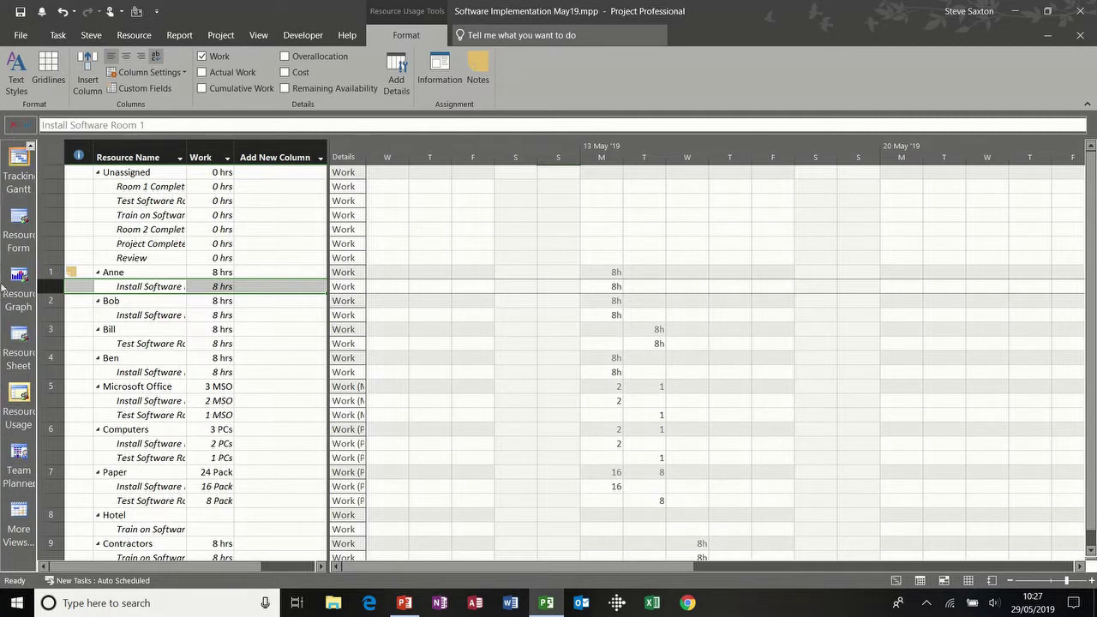
left_click(58, 36)
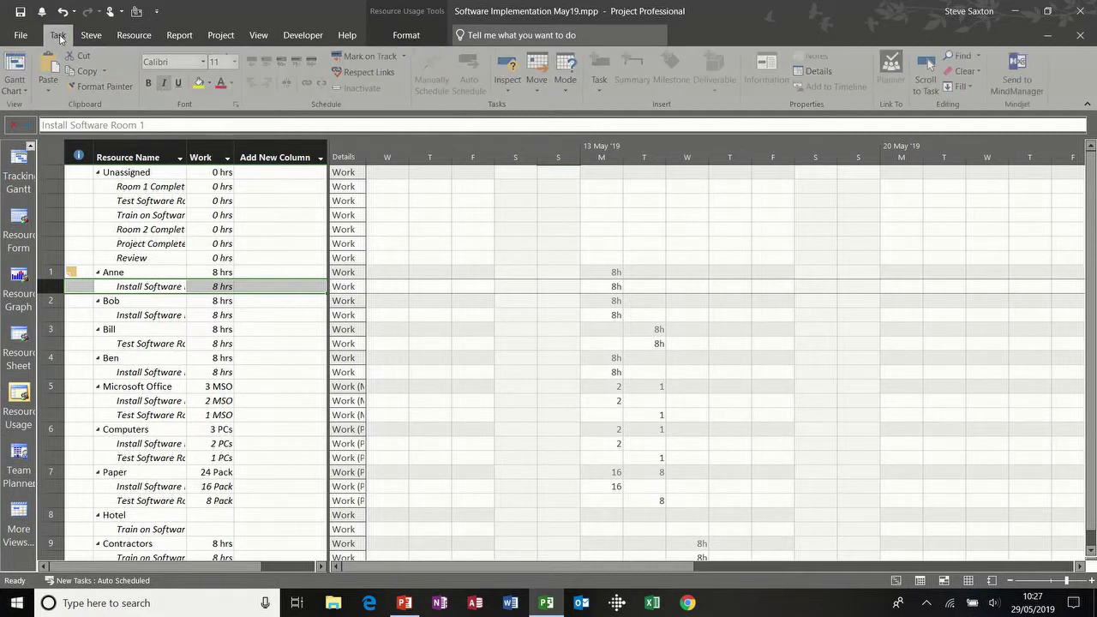
- Switch from the Resource Usage view to the Team Planner view
left_click(128, 36)
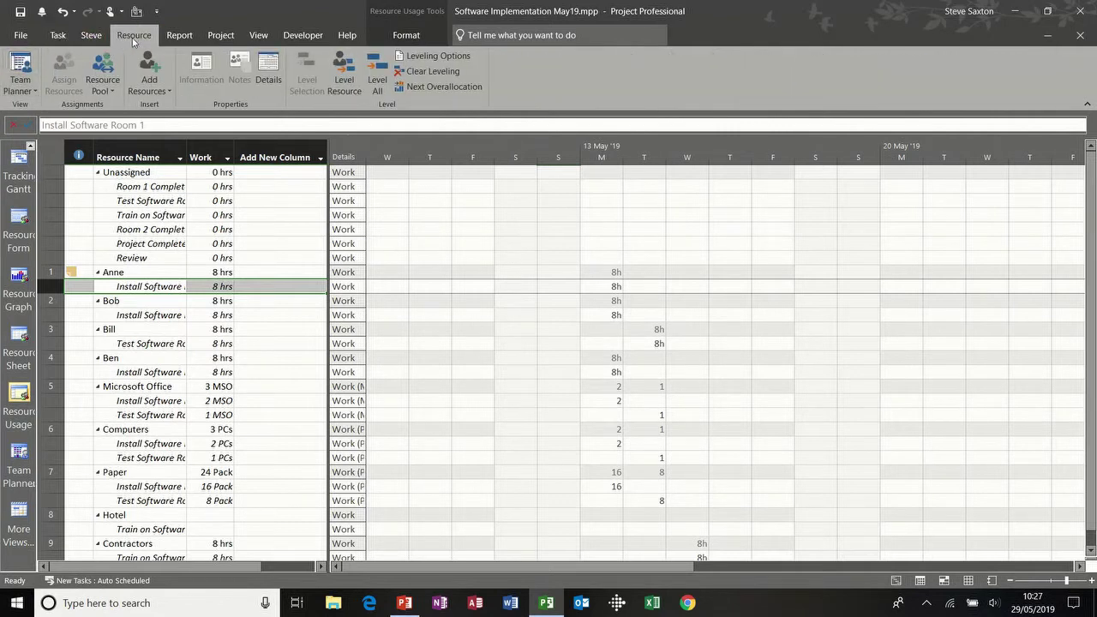
left_click(26, 91)
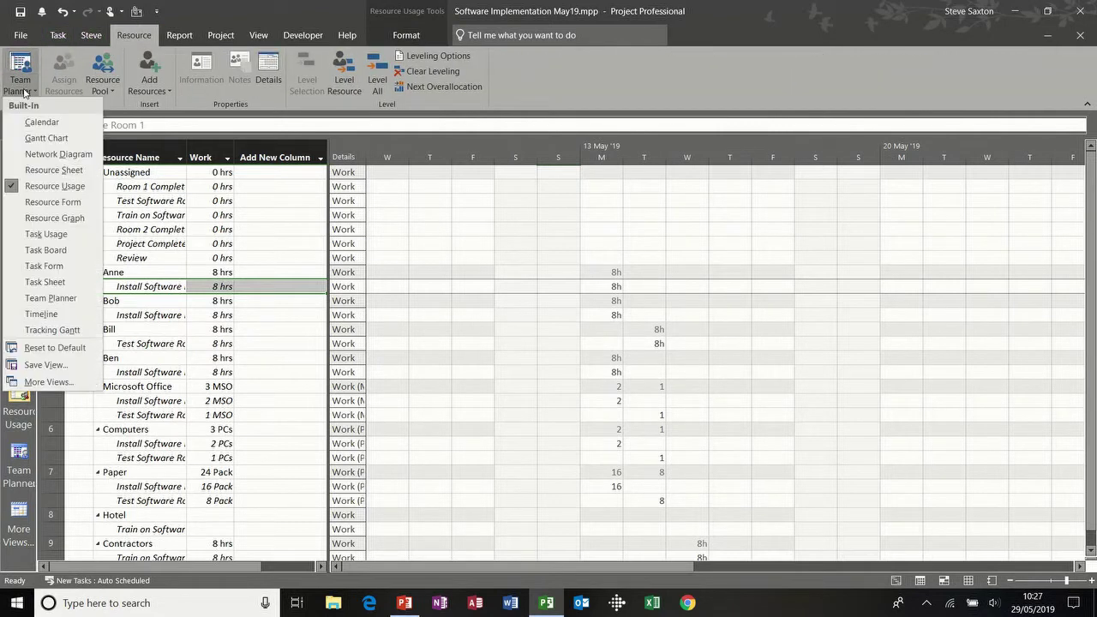
left_click(19, 63)
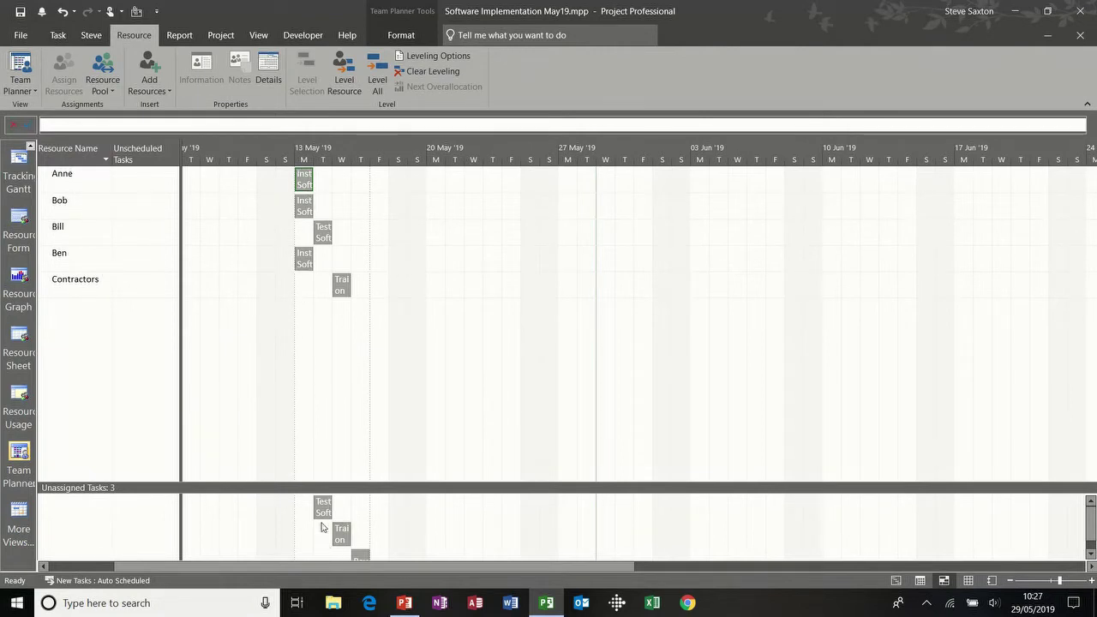
- Assign the unassigned Test and Train on Software Room 2 tasks to Contractors, putting Test on Friday 17 May, and check them in the Gantt Chart
mouse_move(322, 512)
left_click_drag(321, 511, 379, 273)
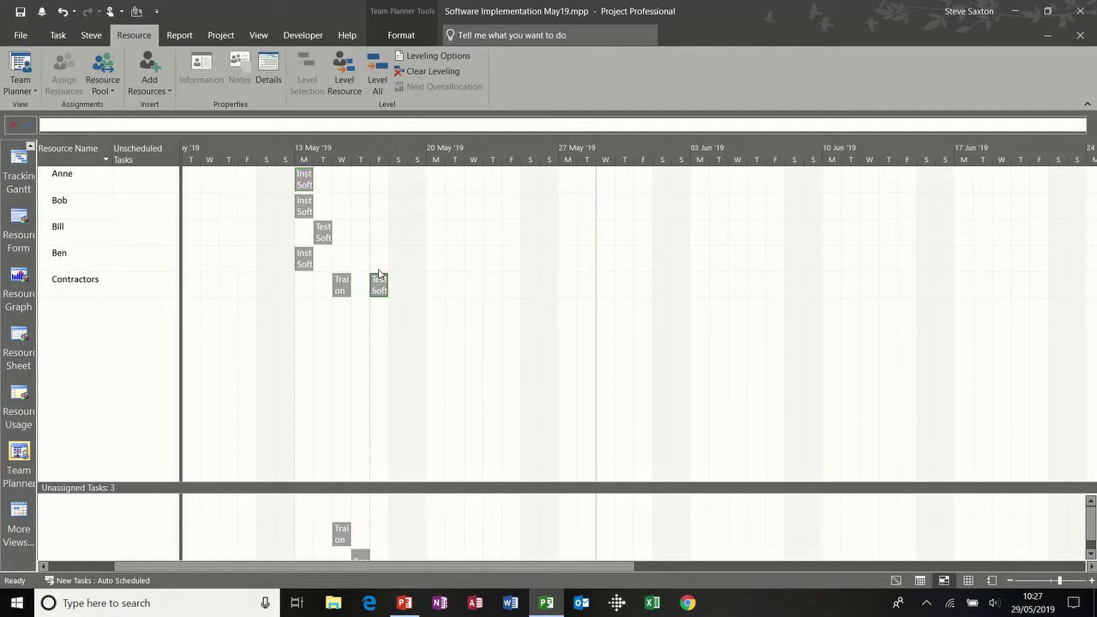
mouse_move(434, 507)
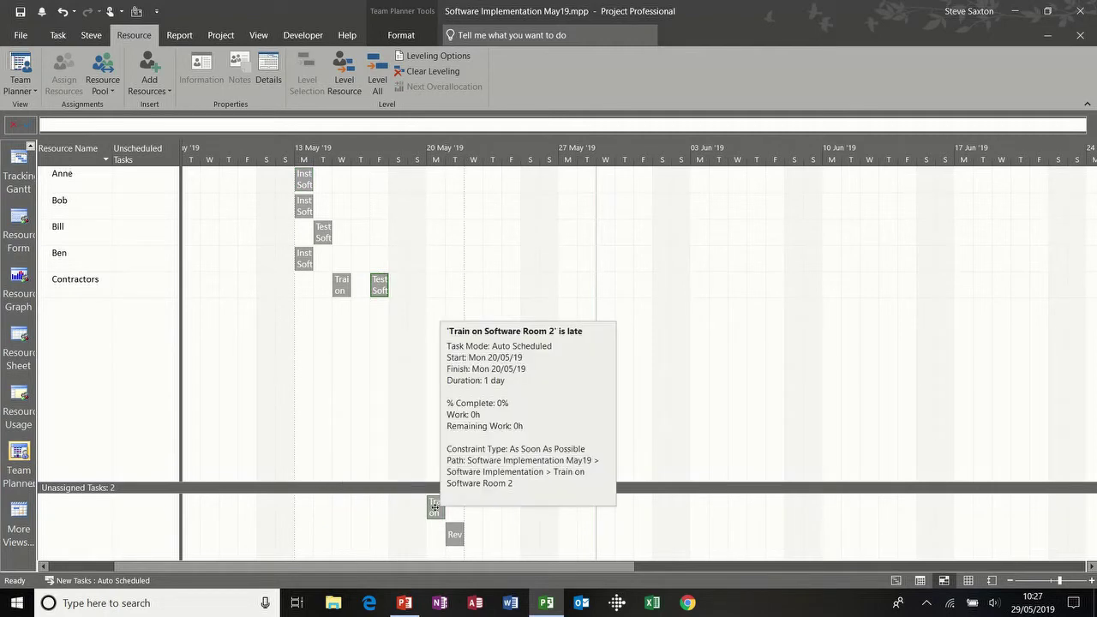
left_click_drag(435, 508, 430, 289)
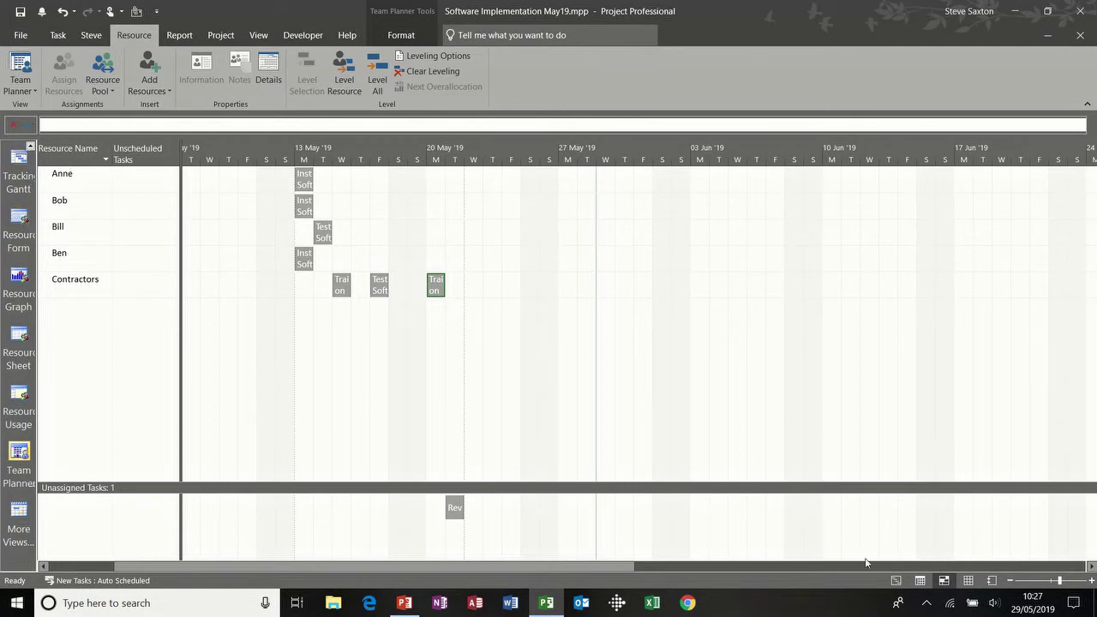
left_click(896, 580)
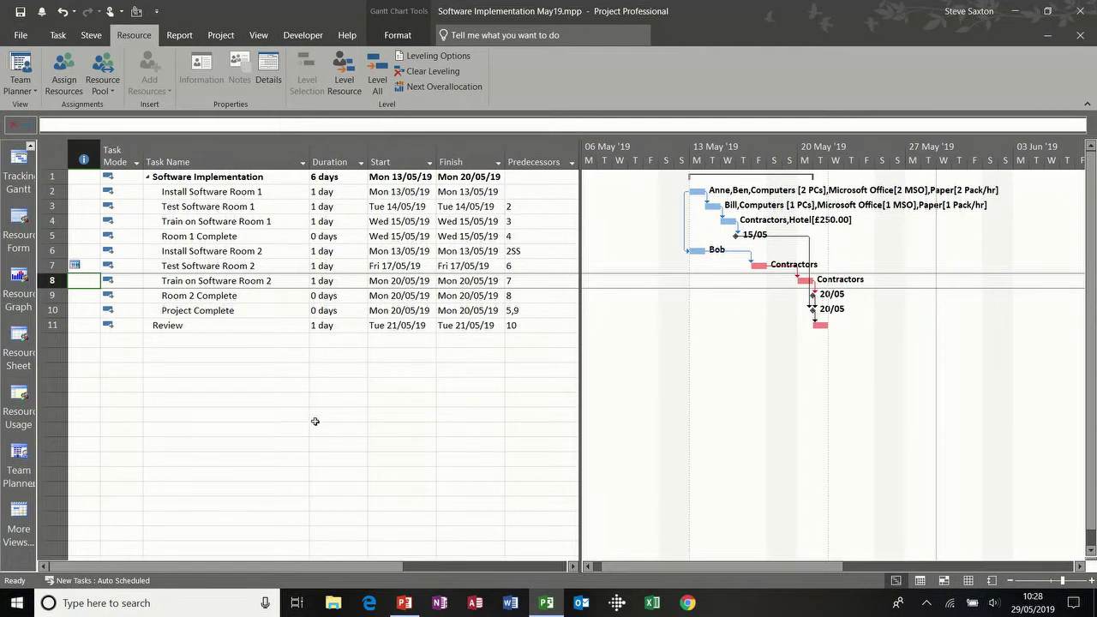
left_click(20, 67)
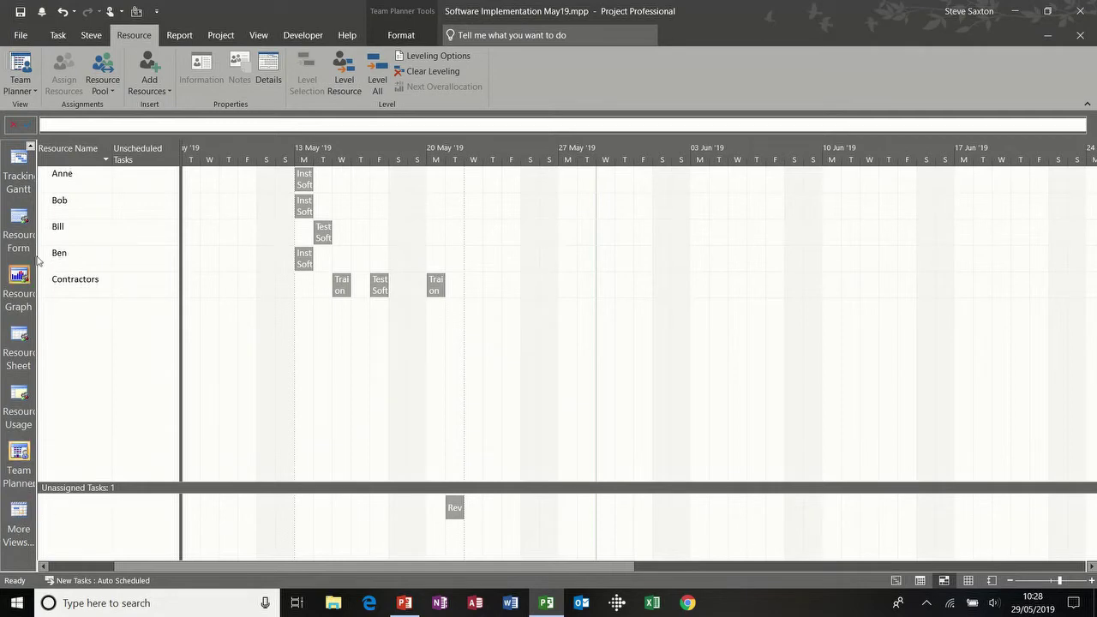
- Start defining a new combination view from the More Views list
left_click(259, 35)
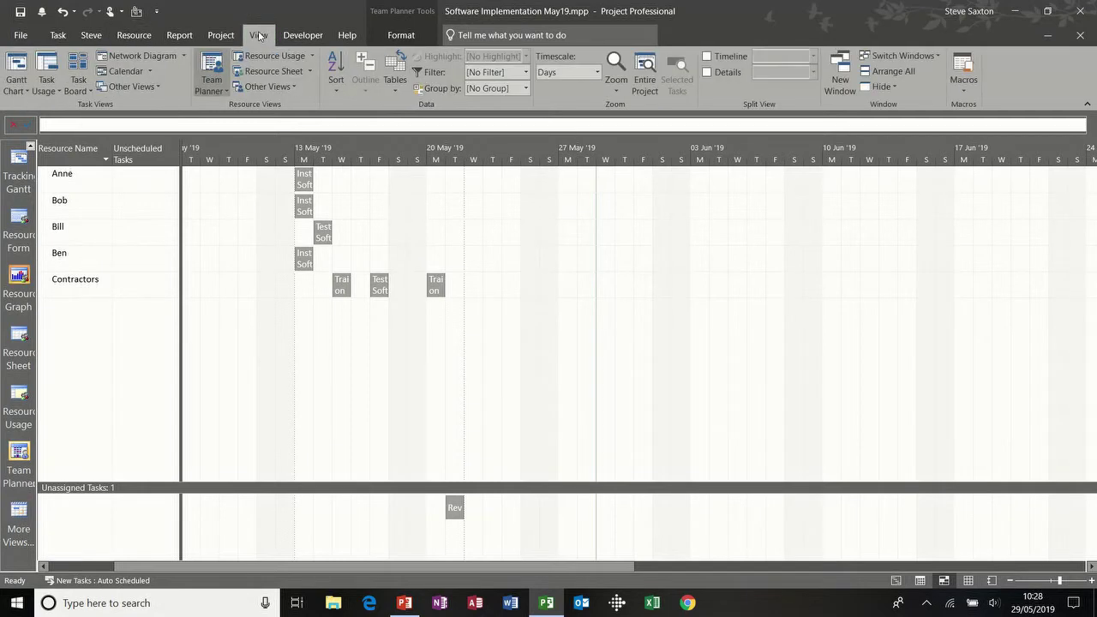
left_click(295, 88)
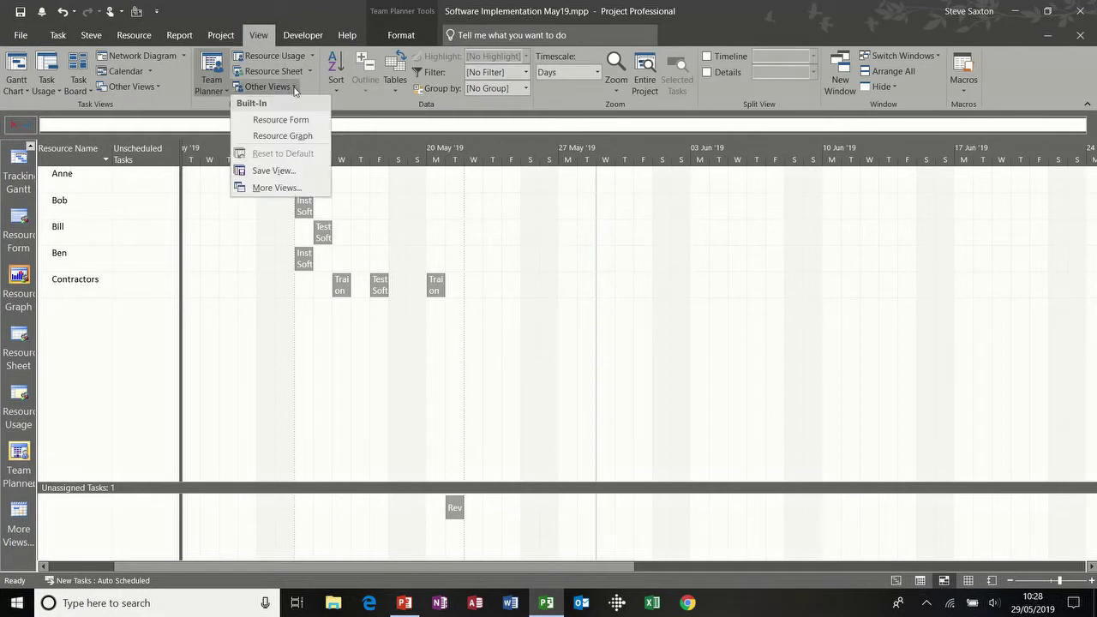
left_click(288, 189)
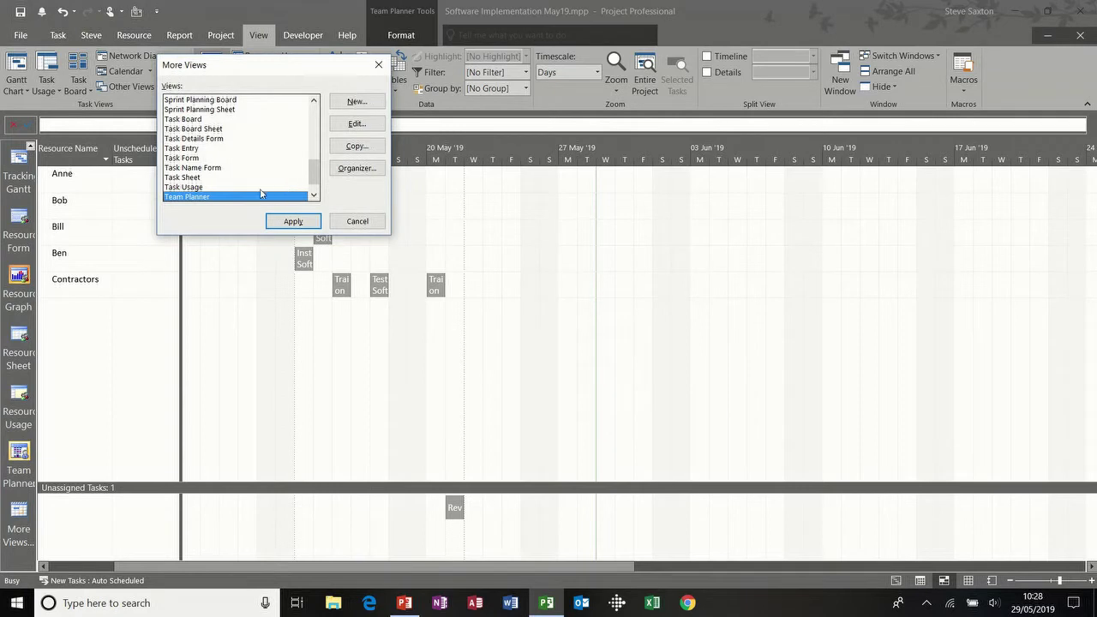
mouse_move(315, 176)
left_mouse_down()
mouse_move(314, 125)
mouse_move(315, 163)
left_mouse_up()
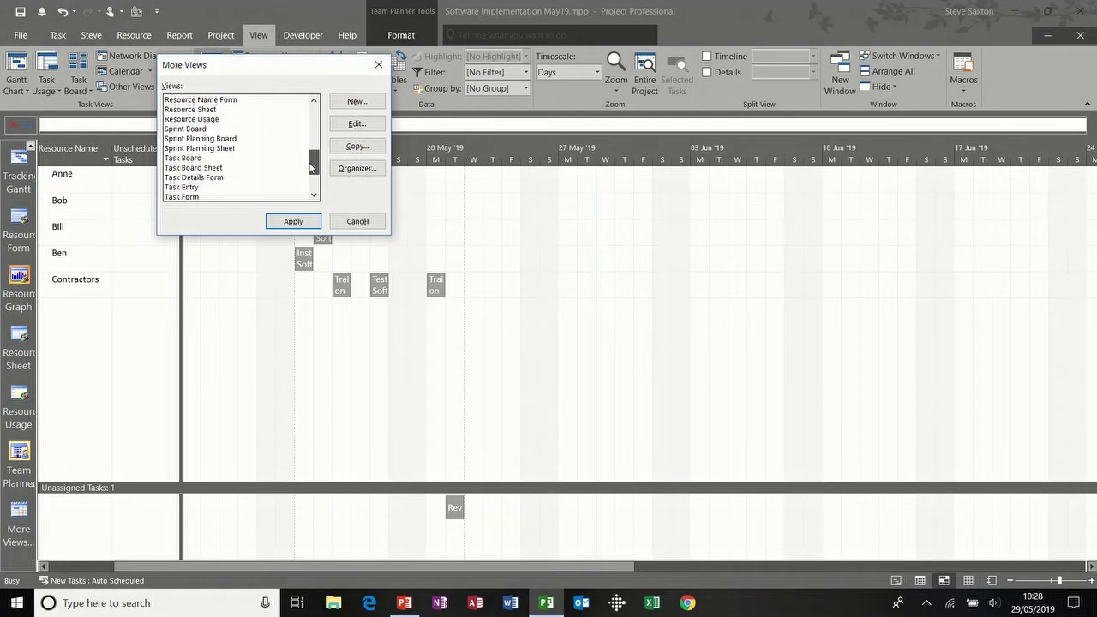
left_click(365, 106)
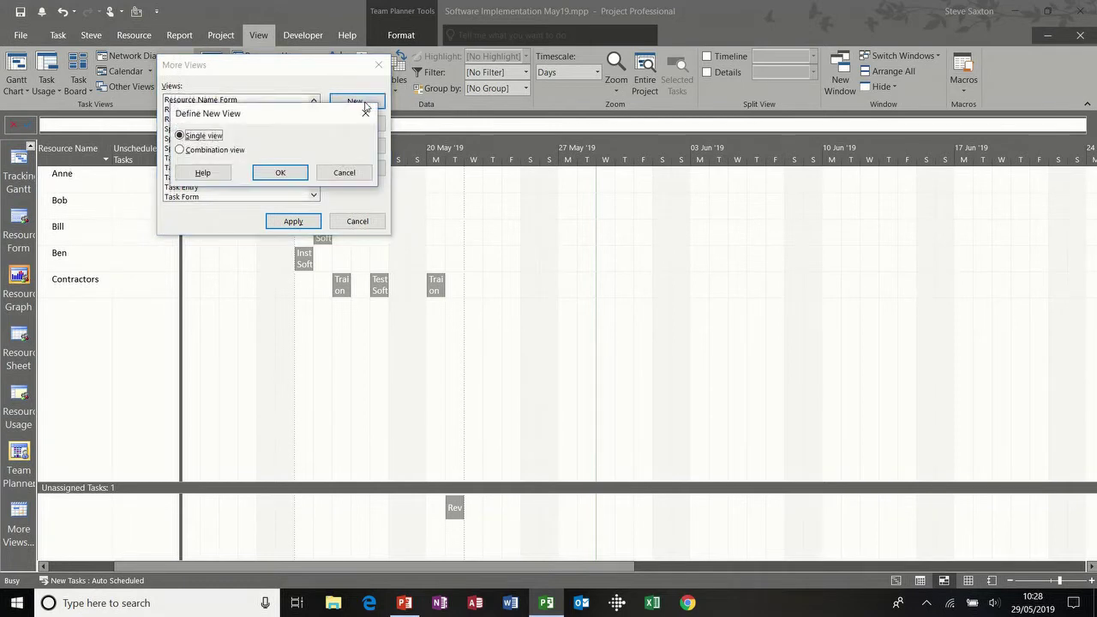
left_click(181, 151)
left_click(280, 174)
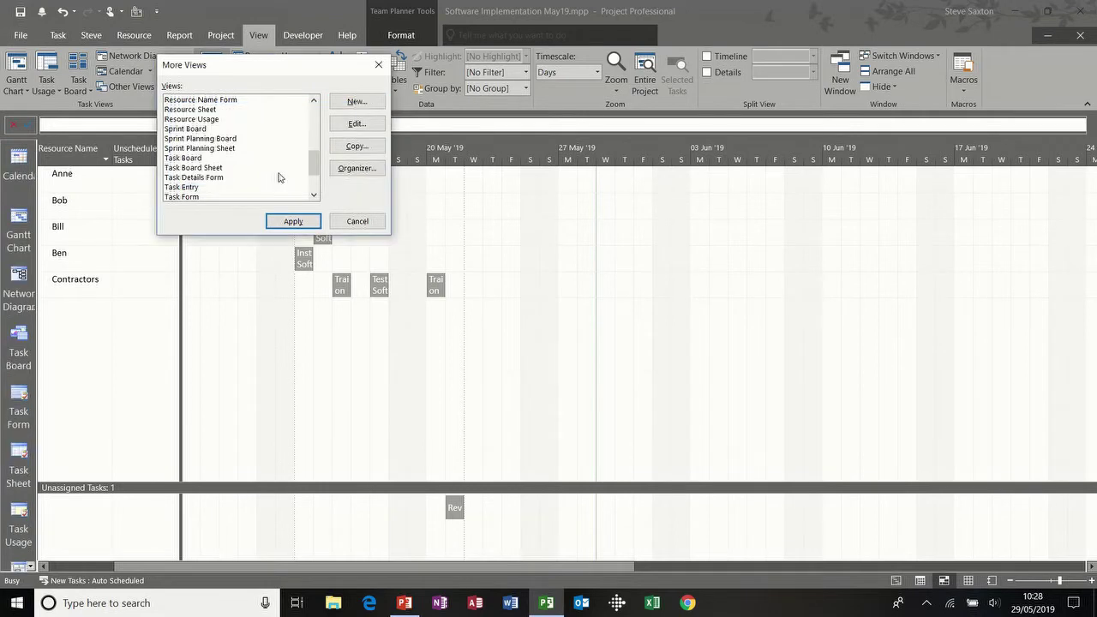
- Name the combination view with the author's first name, using Detail Gantt as primary view and Resource Graph as details pane
type("steve")
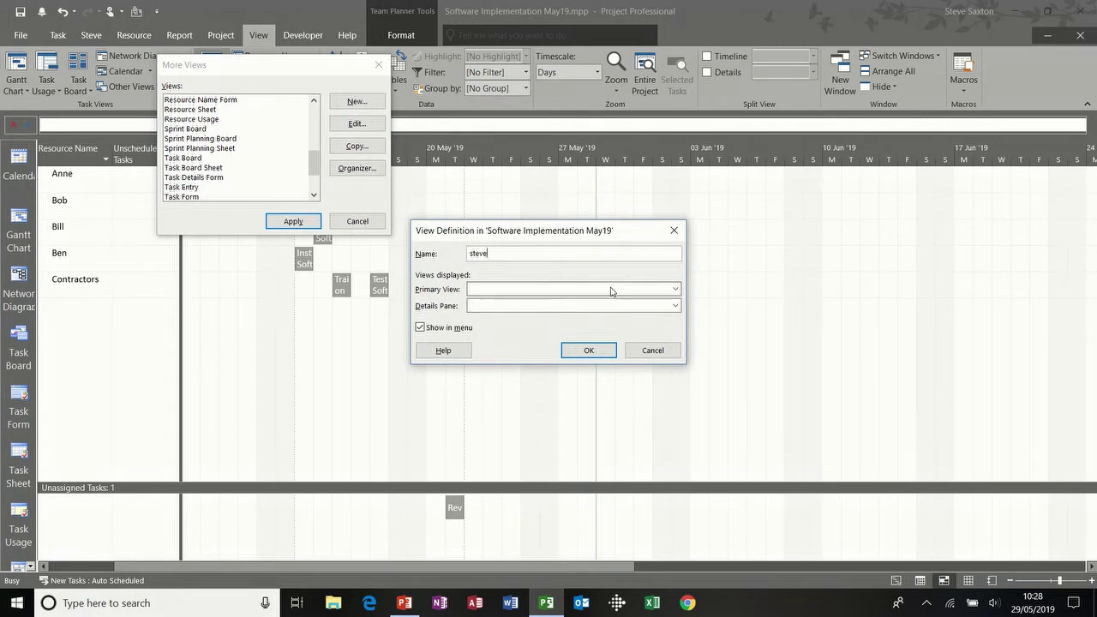
left_click(609, 289)
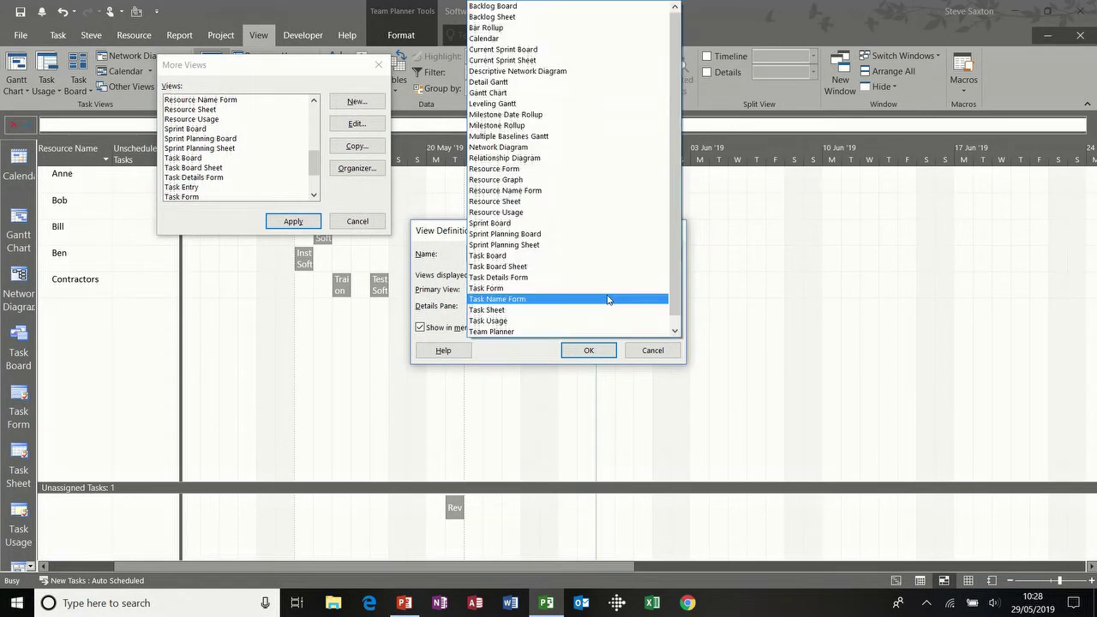
left_click(544, 83)
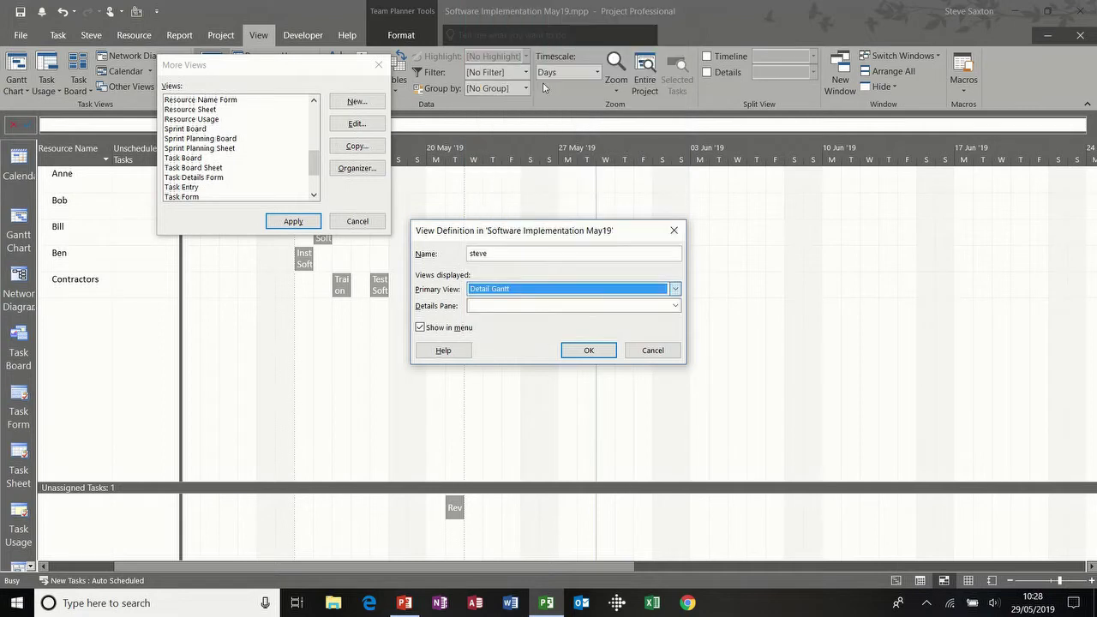
left_click(513, 303)
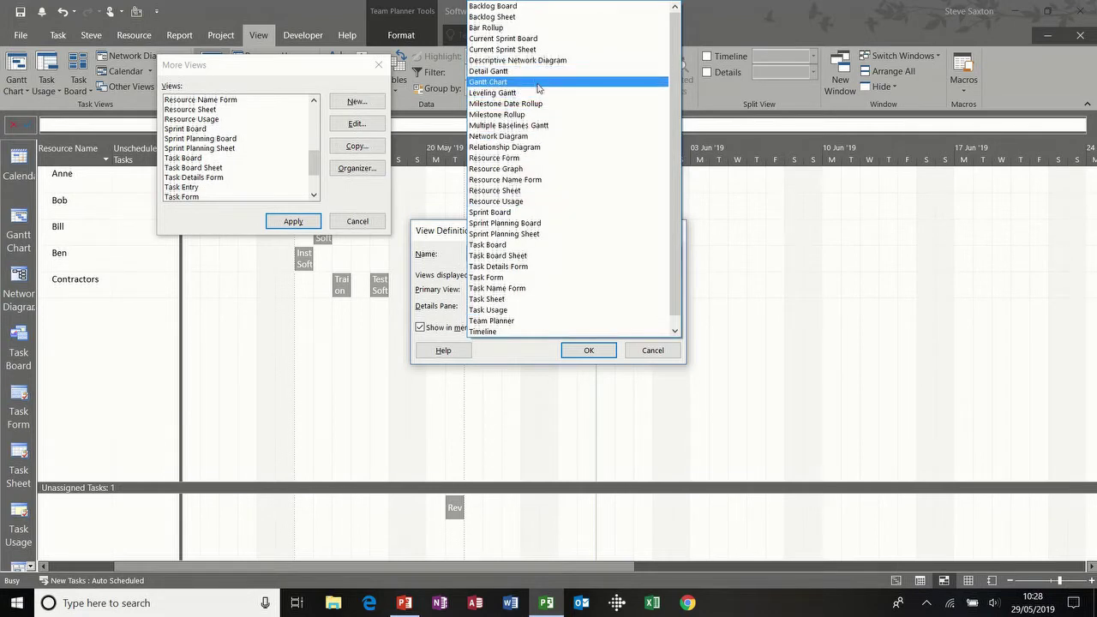
left_click(529, 171)
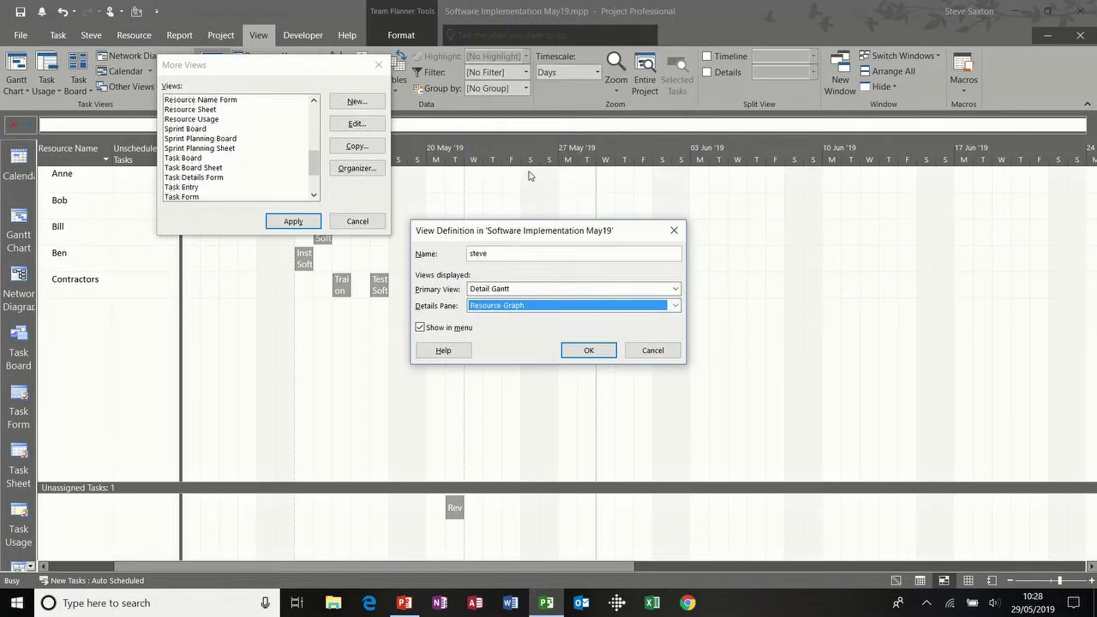
left_click(579, 354)
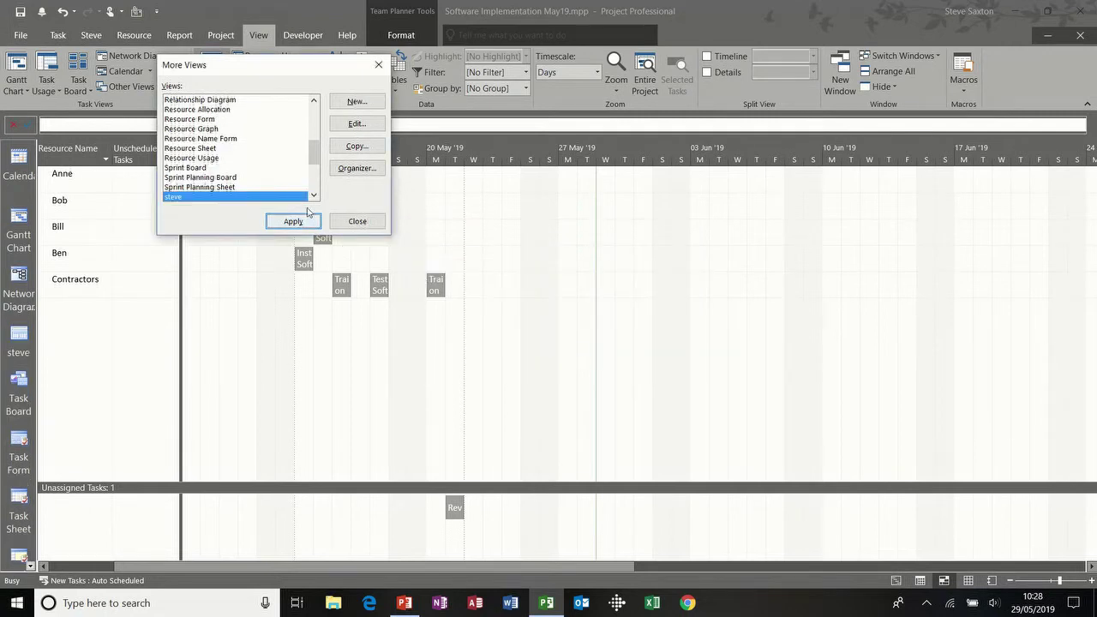
- Review the new combination view's definition and apply the view
left_click(358, 126)
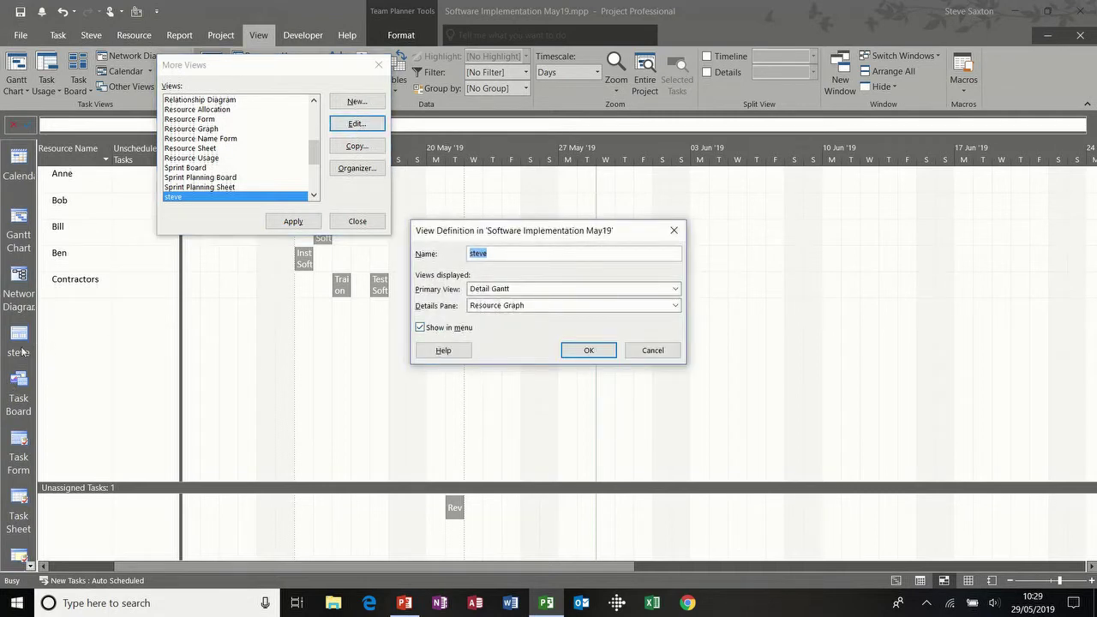
left_click(588, 350)
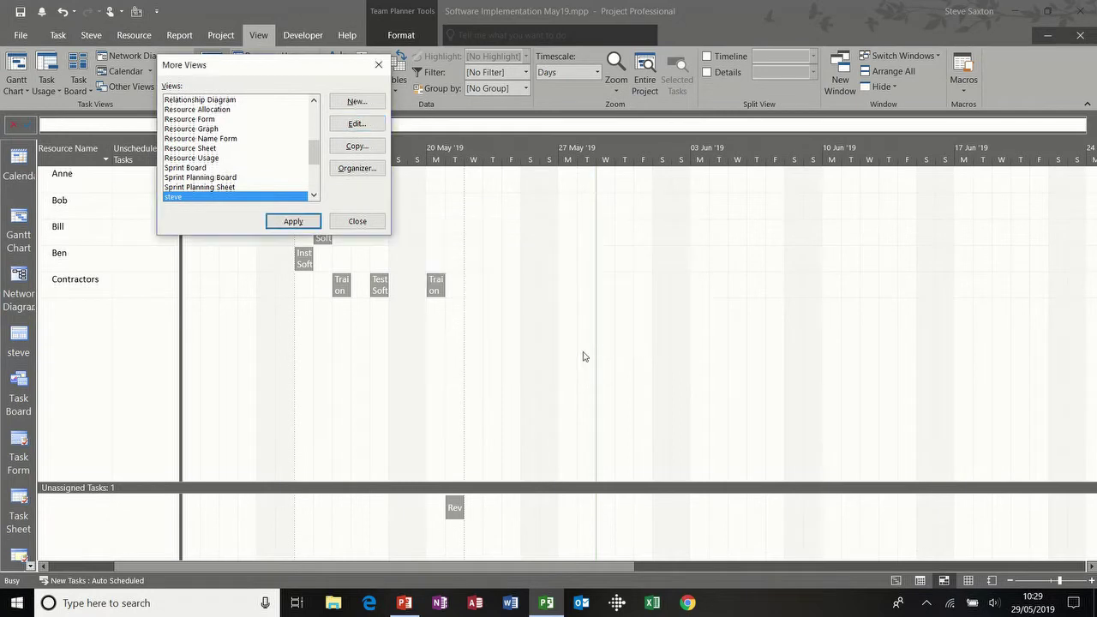
left_click(295, 224)
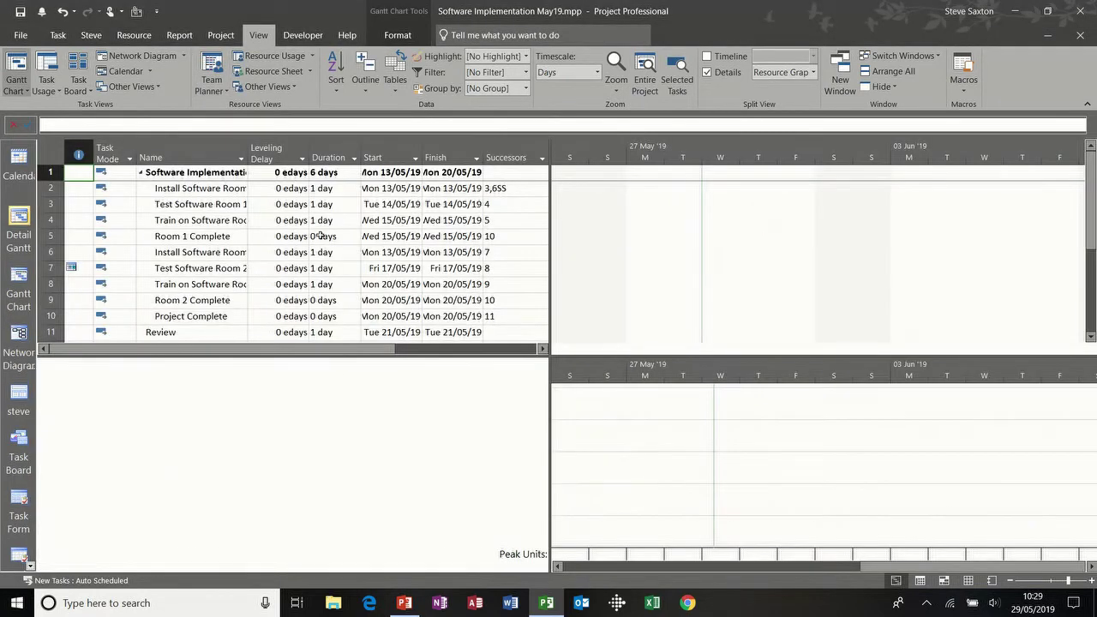
- Bring the Install Software Room 1 task's bar into view in the Detail Gantt
left_click(212, 192)
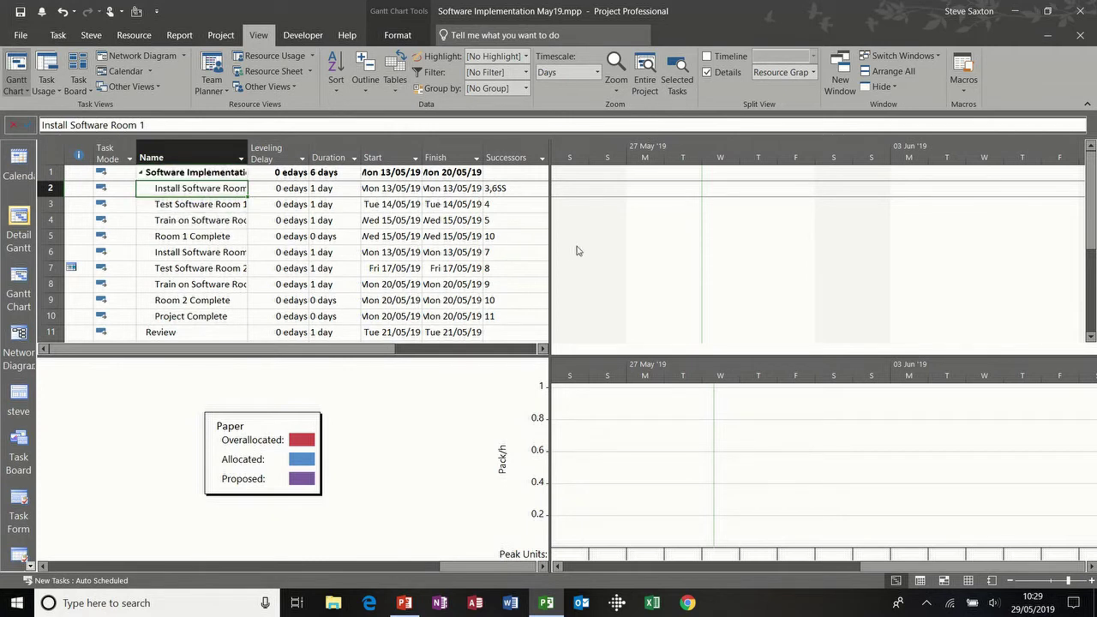
left_click(57, 35)
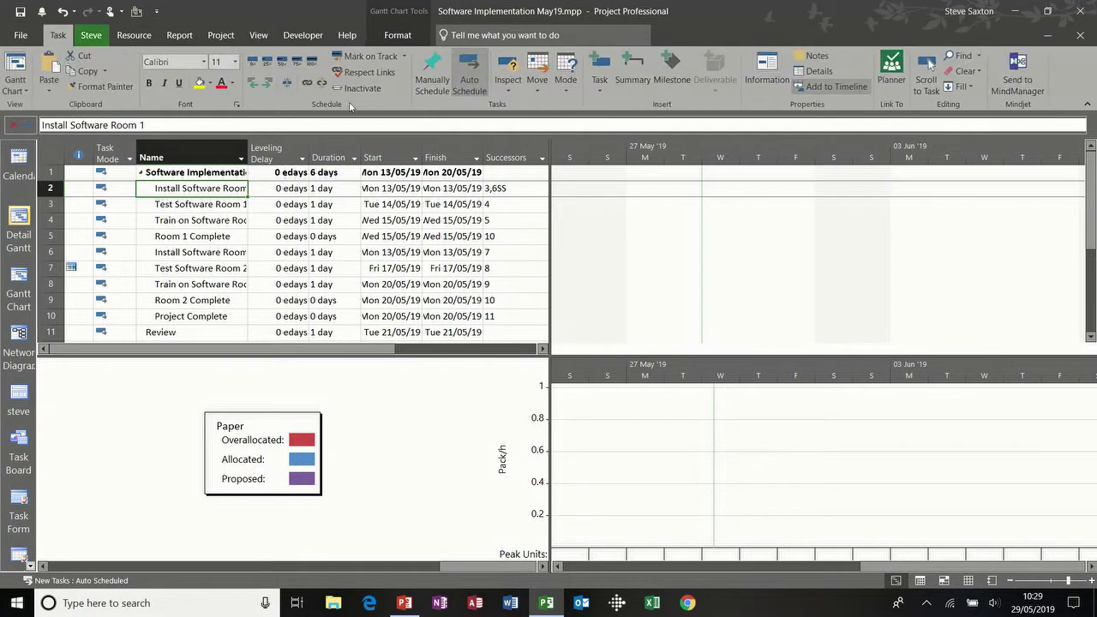
left_click(927, 72)
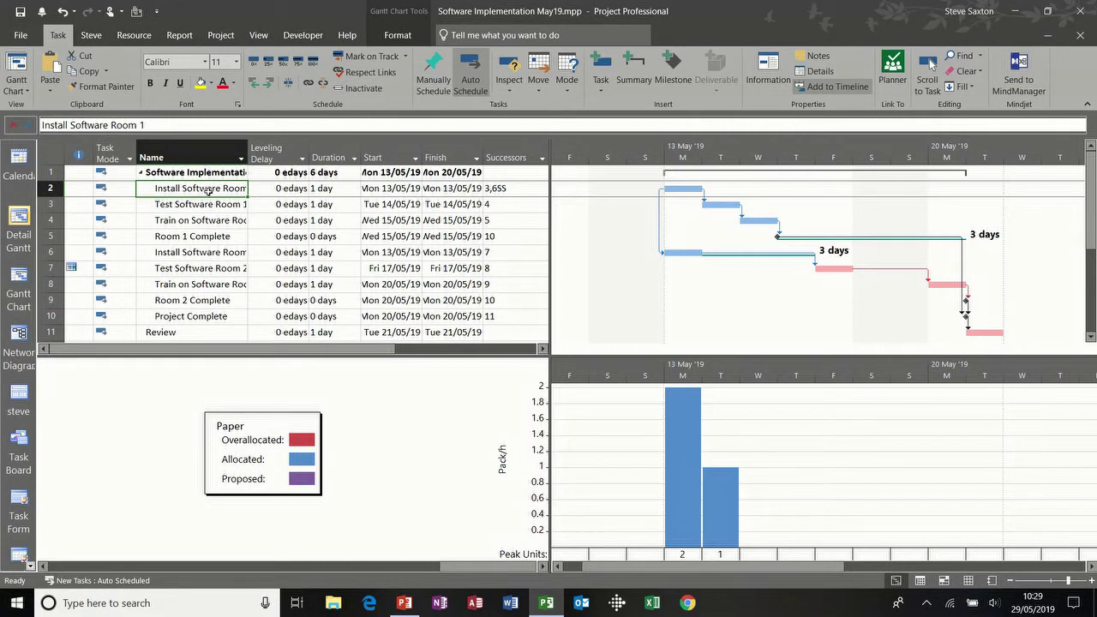
- Step through the resource graphs in the details pane from Paper back to the first resource
left_click(468, 568)
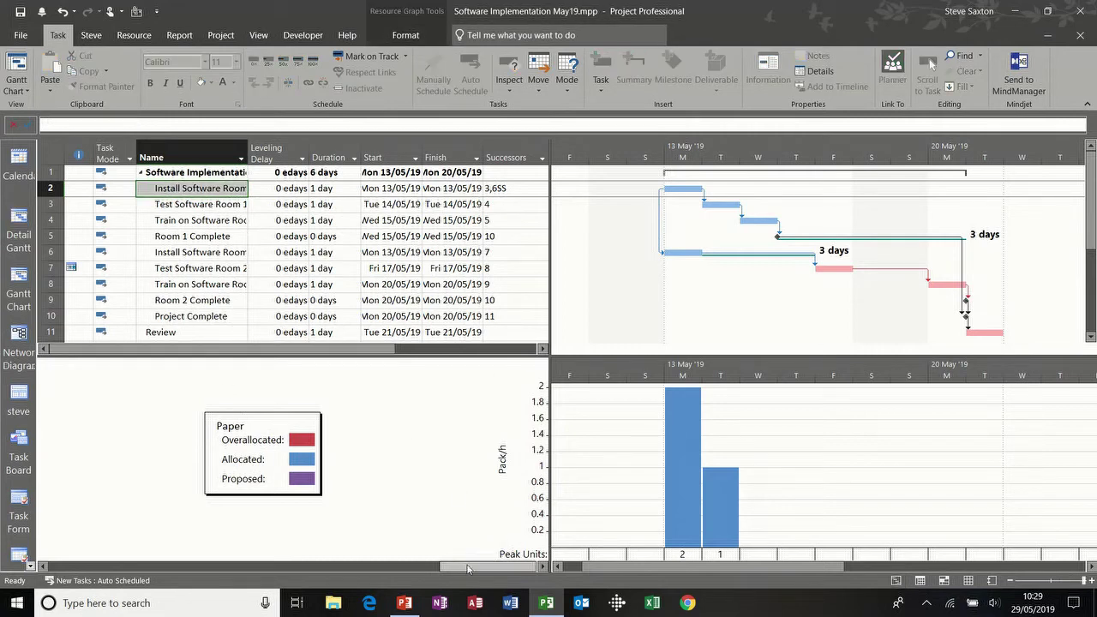
left_click(44, 566)
left_click(44, 567)
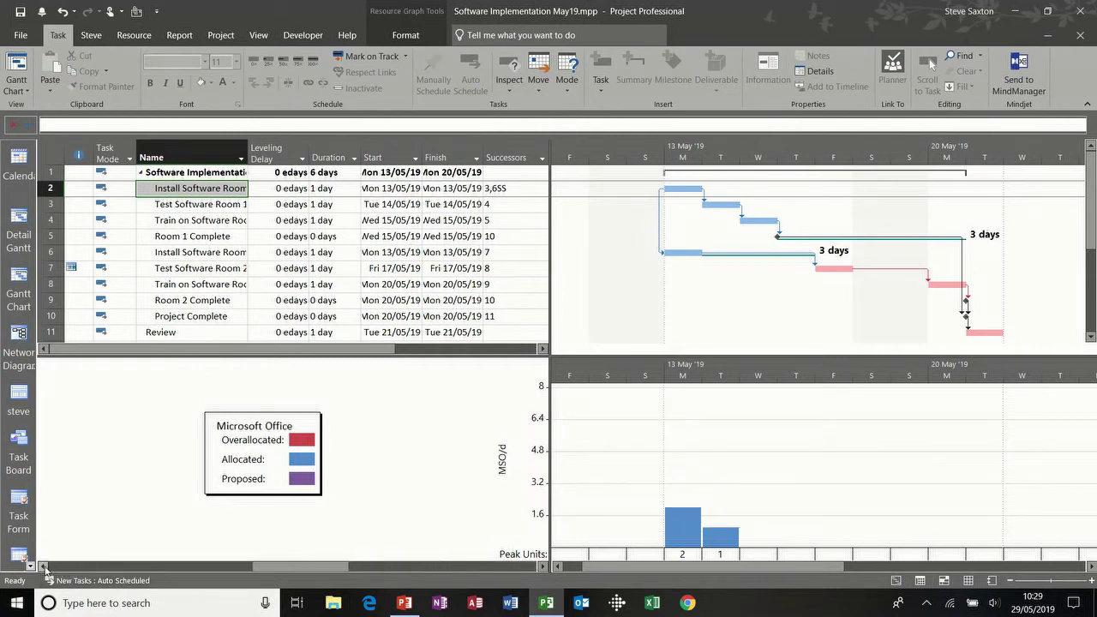
left_click(44, 566)
left_click(44, 566)
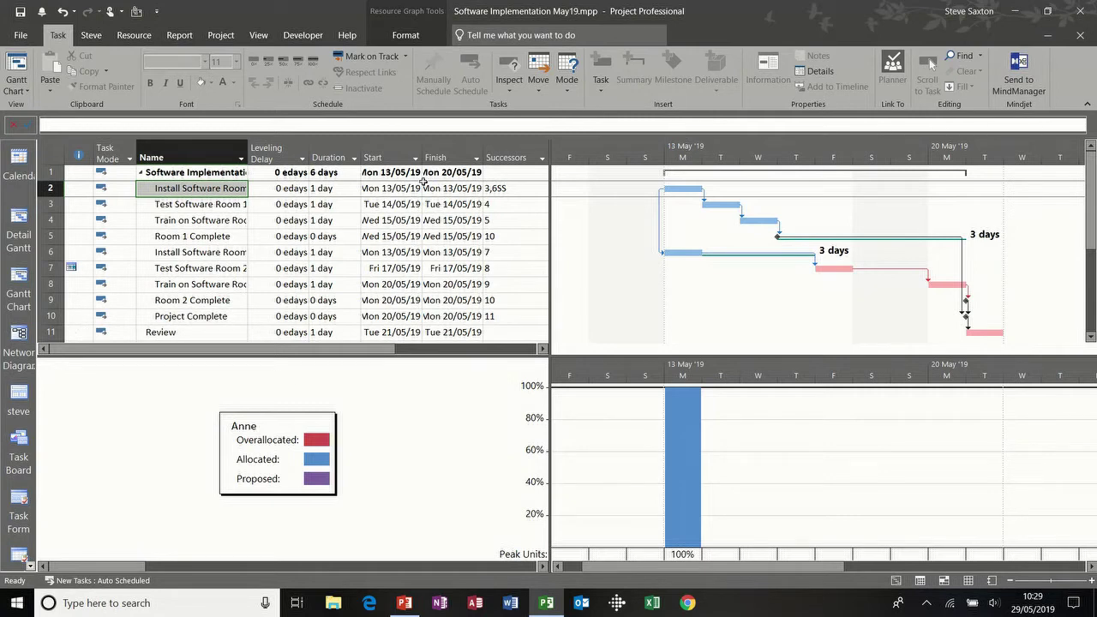
- Hide the details pane, reapply the custom combination view, and hide the pane again to leave only the Detail Gantt
left_click(266, 35)
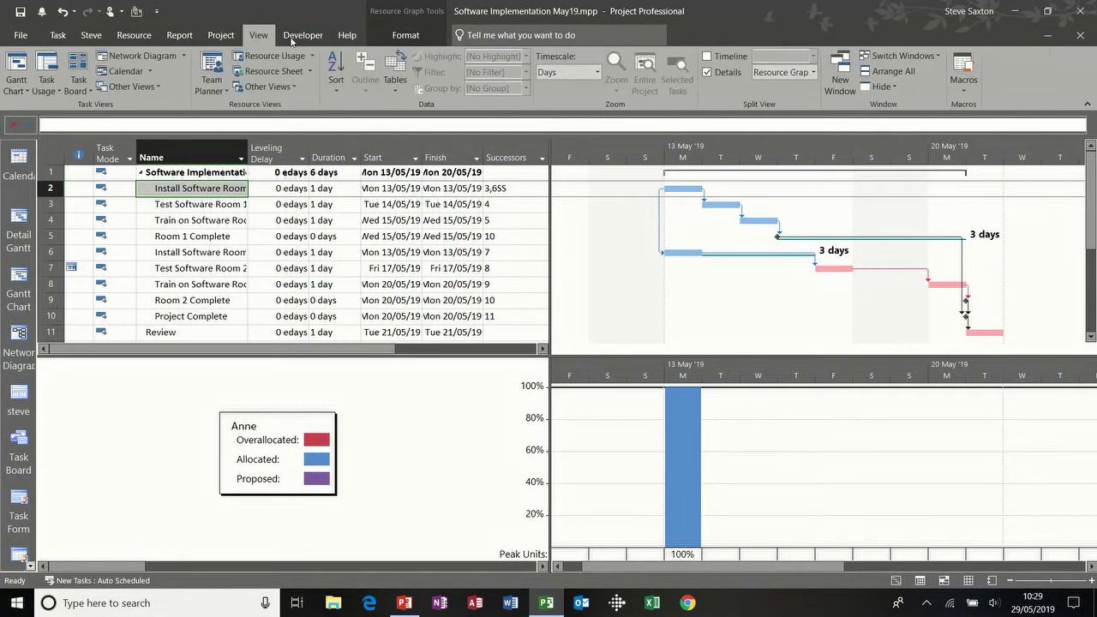
left_click(708, 73)
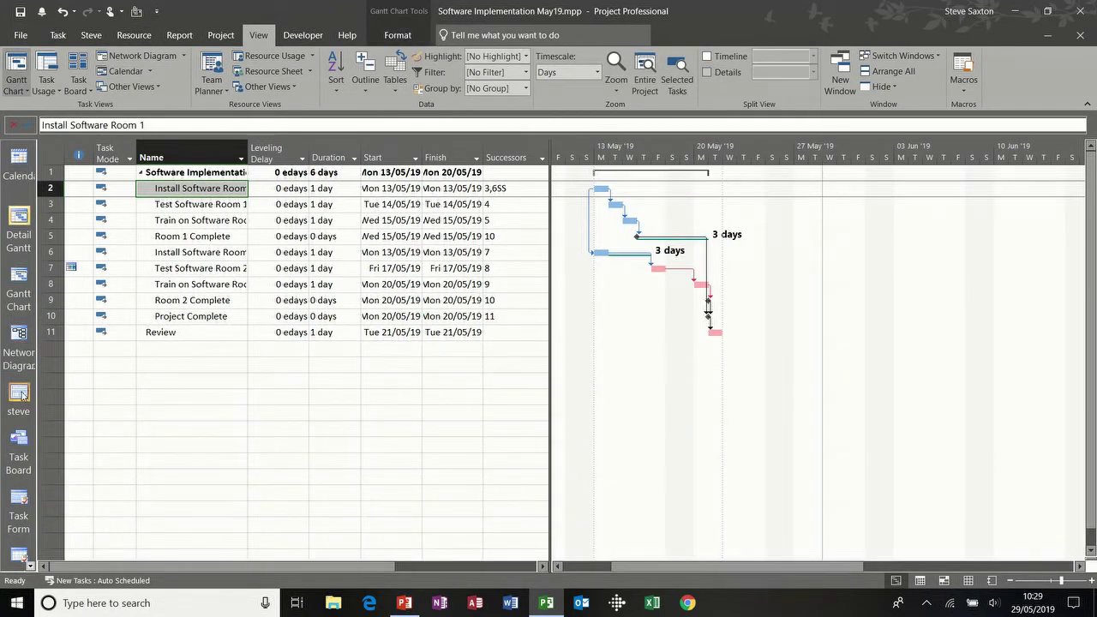
left_click(21, 395)
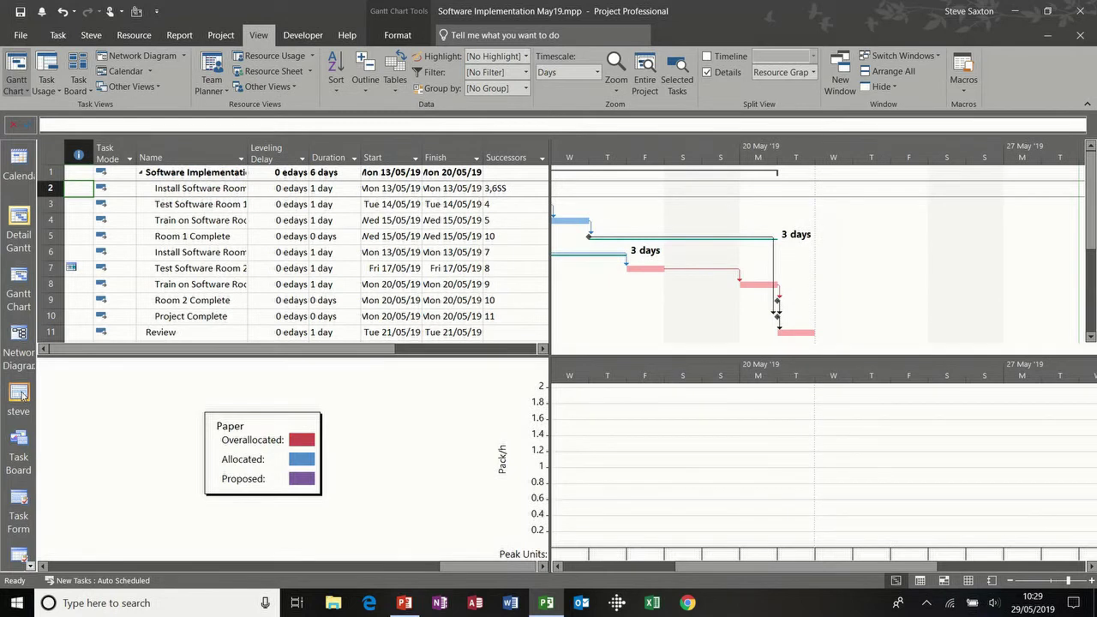
left_click(707, 73)
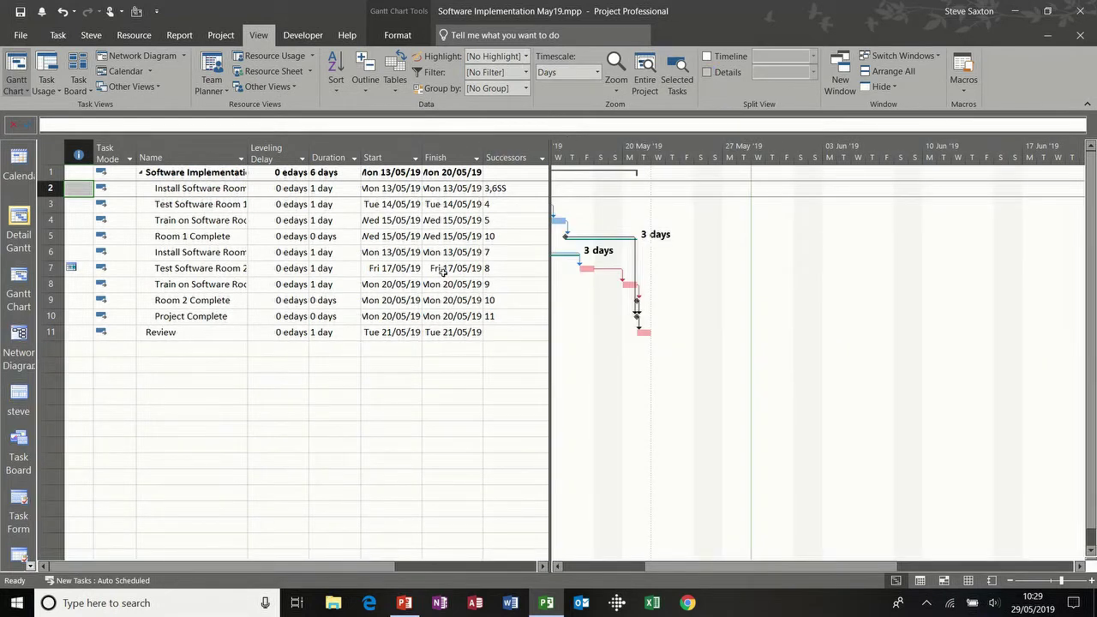
left_click(557, 567)
left_click(272, 257)
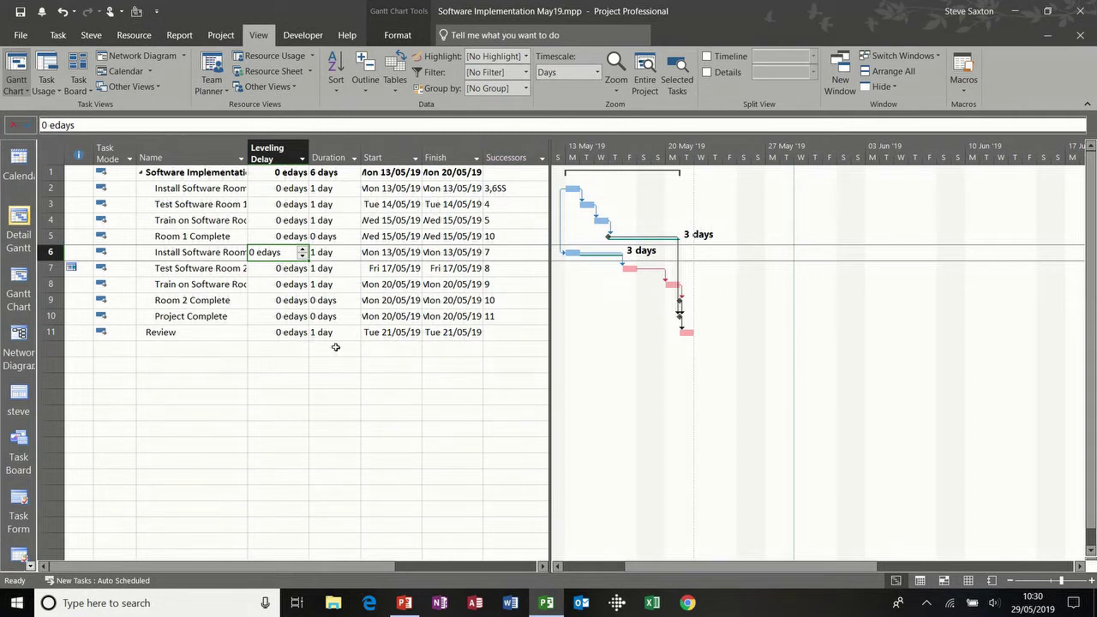
left_click(187, 222)
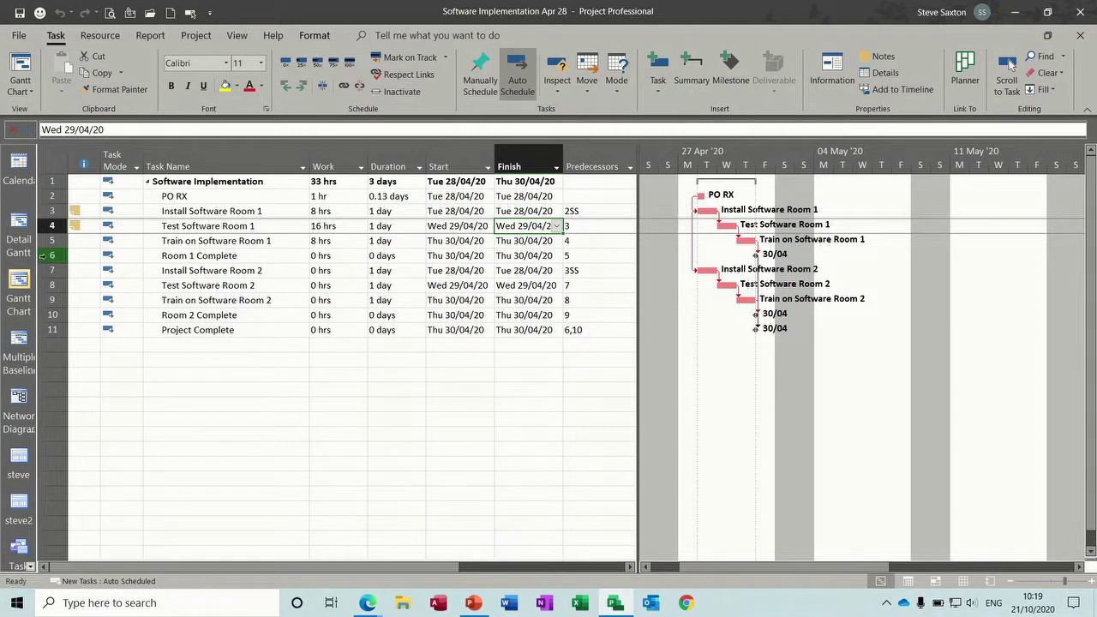
- Copy all task rows from Software Implementation to Project Complete, switch to Excel and create a blank workbook
left_click_drag(53, 181, 64, 330)
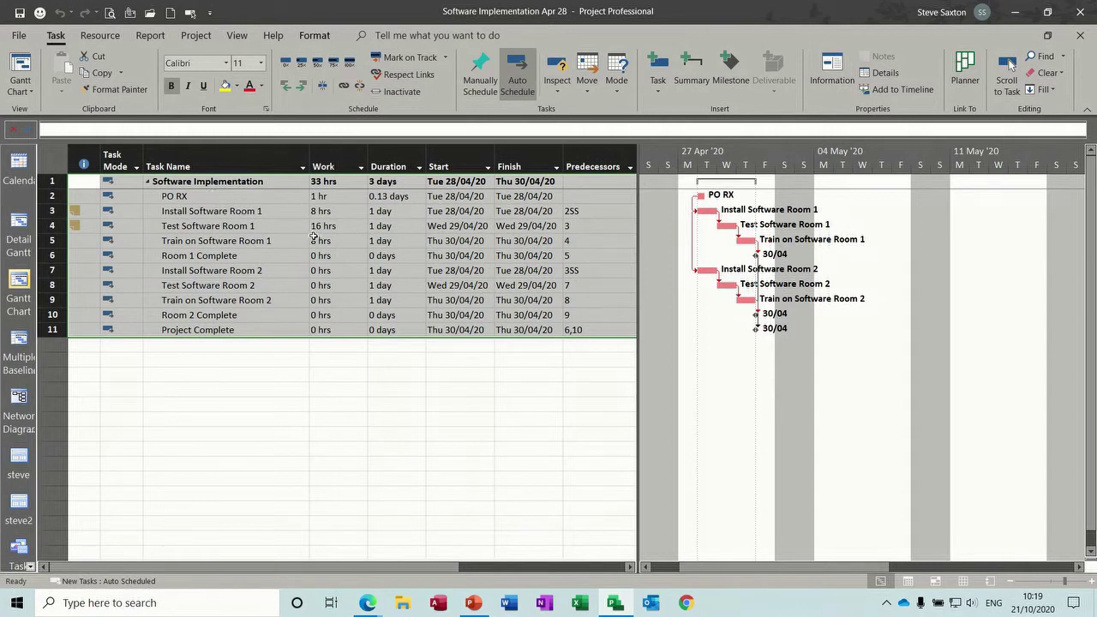
key("ctrl+c")
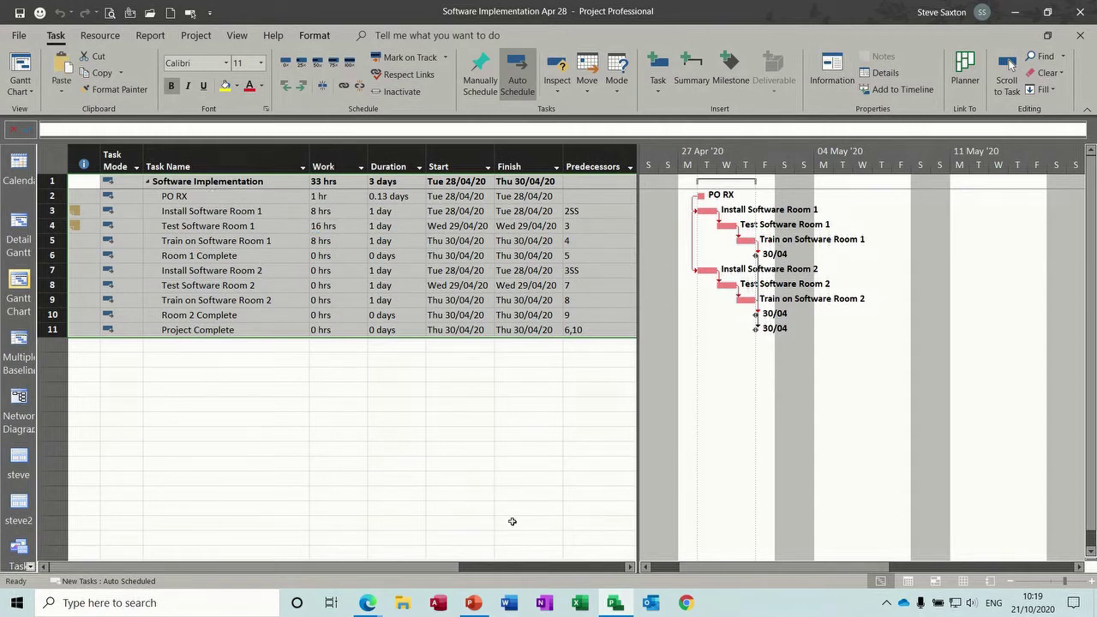
left_click(579, 600)
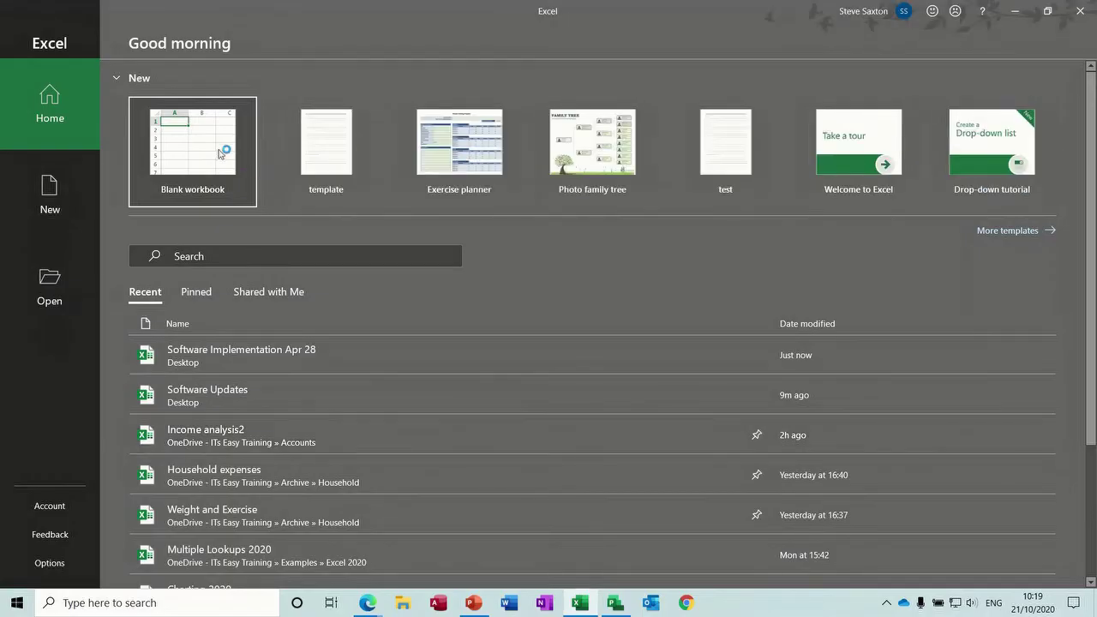
left_click(215, 146)
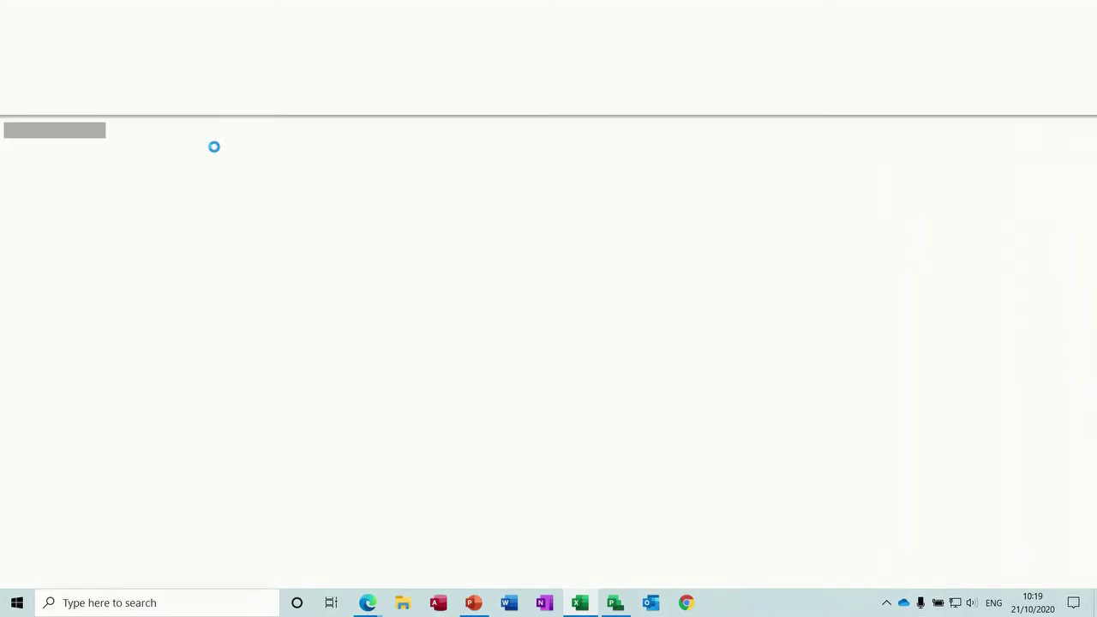
left_click(215, 146)
- Paste the copied tasks at cell A1 as a linked Microsoft Project Document Object
left_click(53, 165)
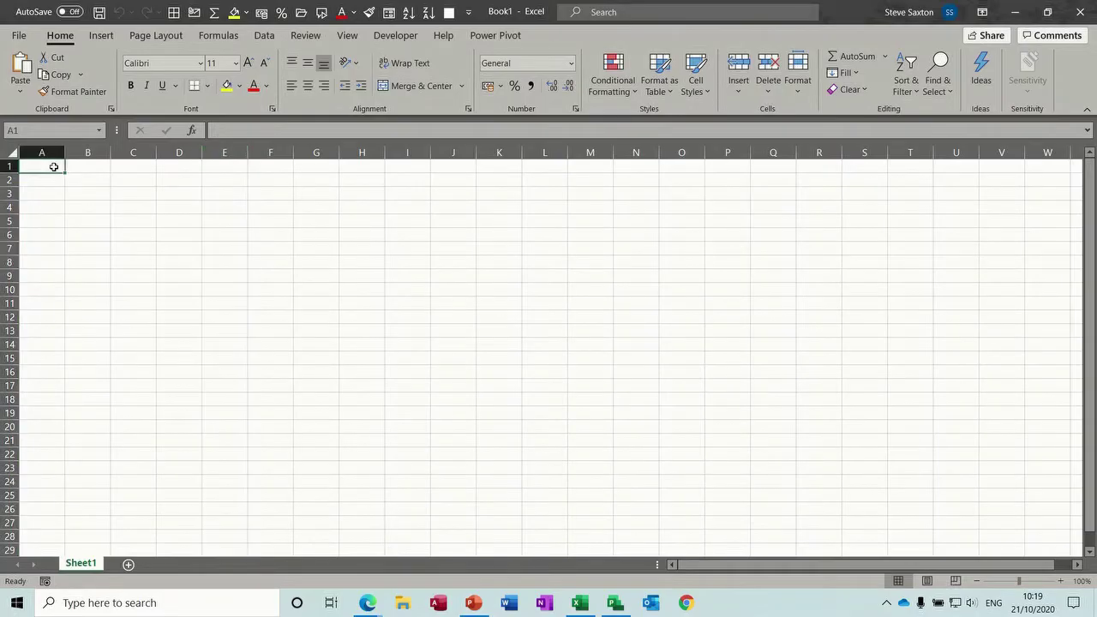
left_click(20, 92)
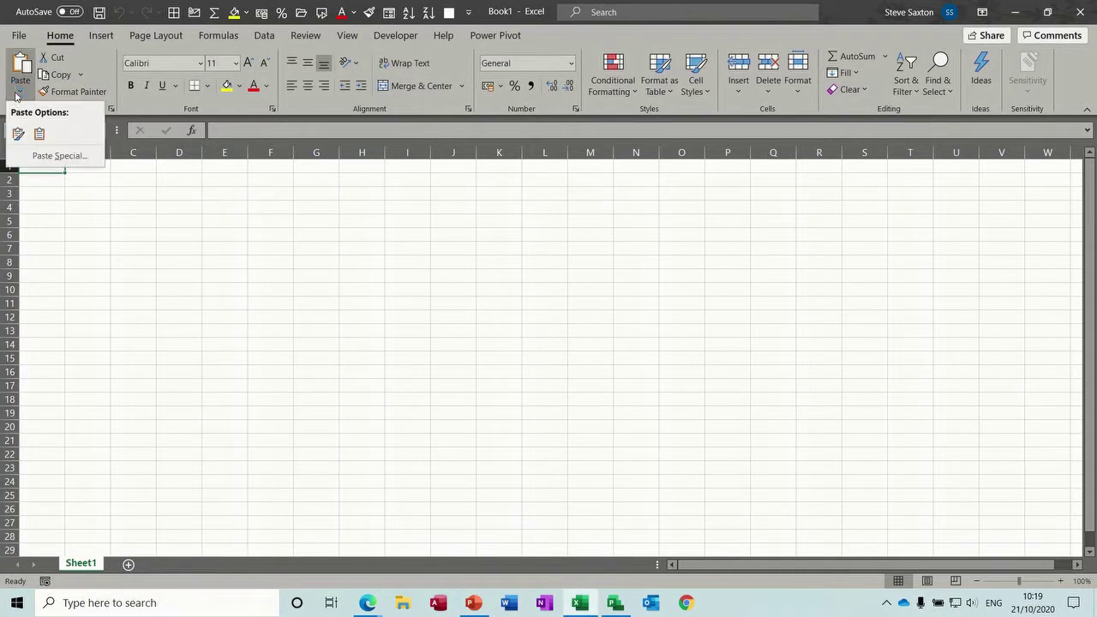
left_click(46, 157)
left_click(276, 235)
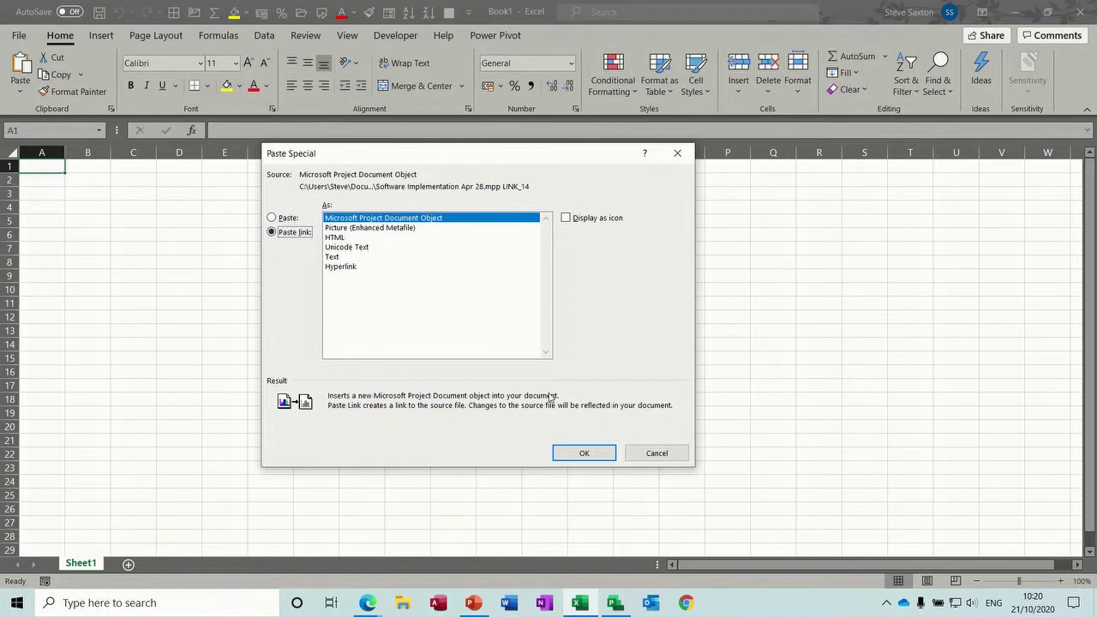
left_click(579, 451)
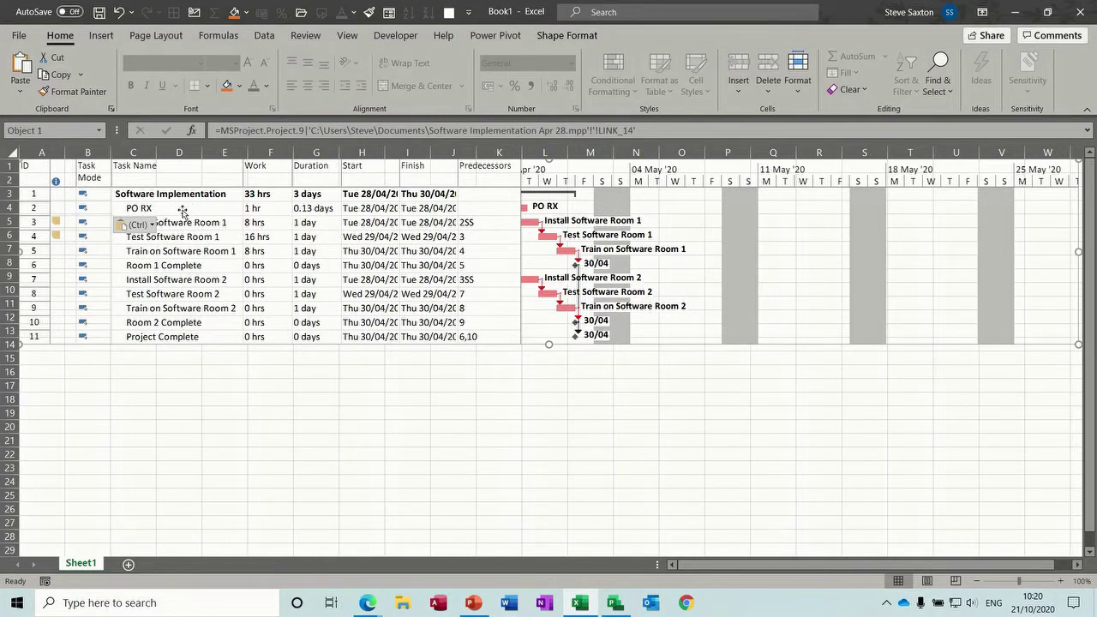
- Switch to Microsoft Project and rename the PO RX task to PO RX 1
left_click(613, 603)
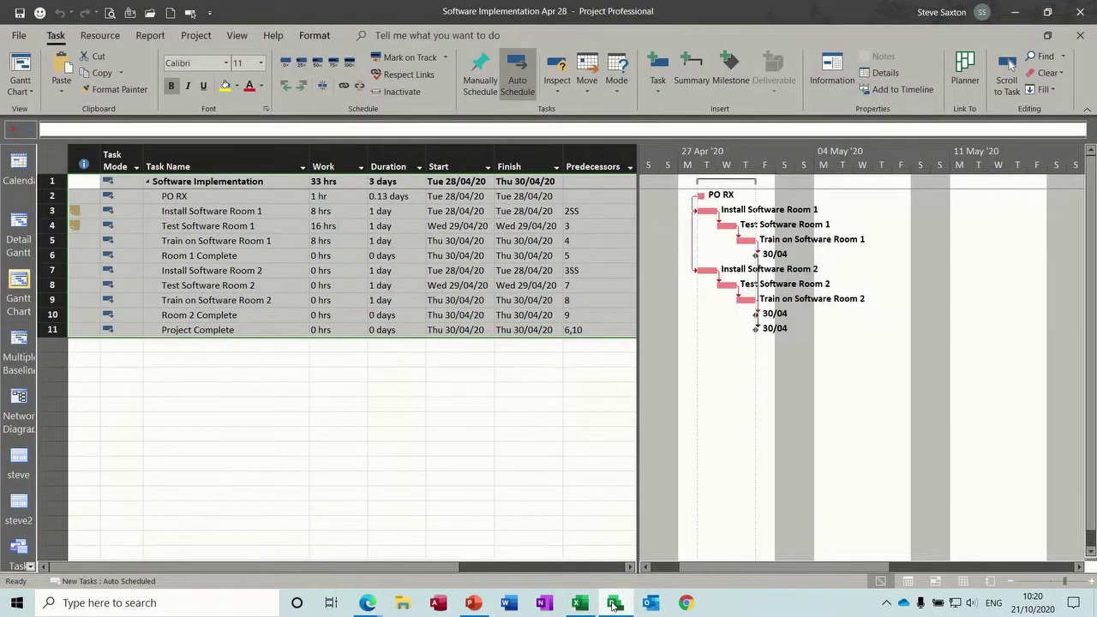
left_click(239, 197)
left_click(121, 126)
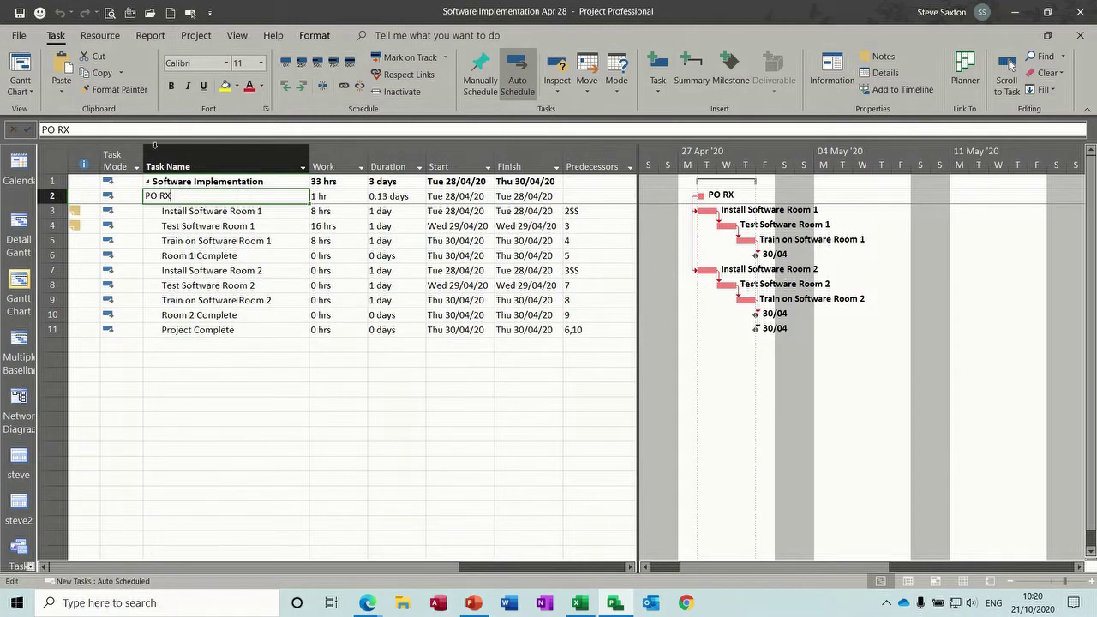
type("1")
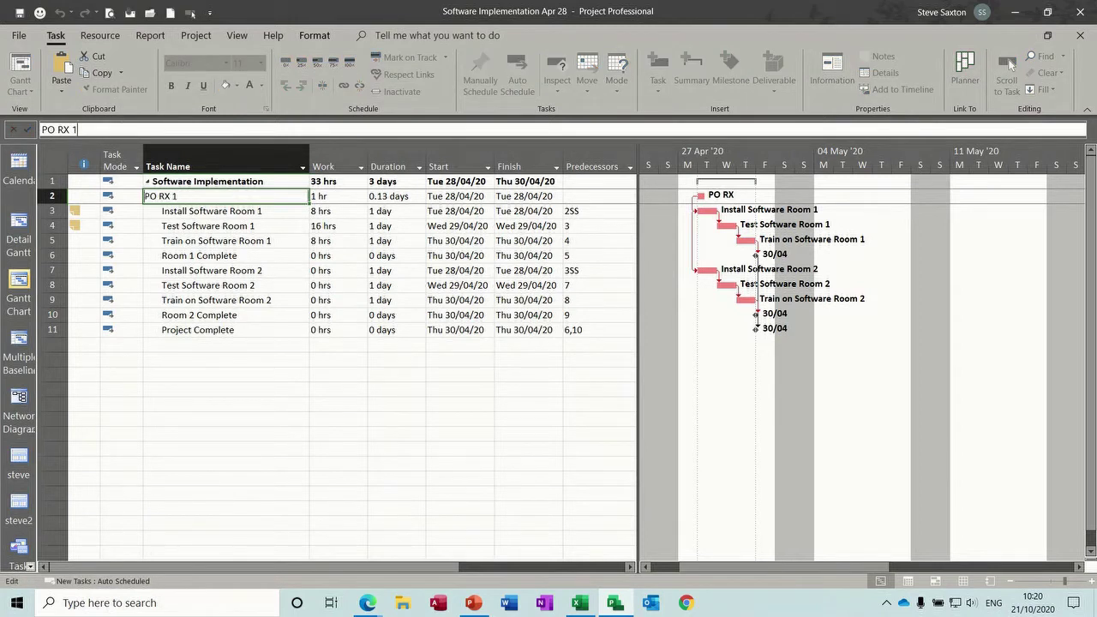
key("Return")
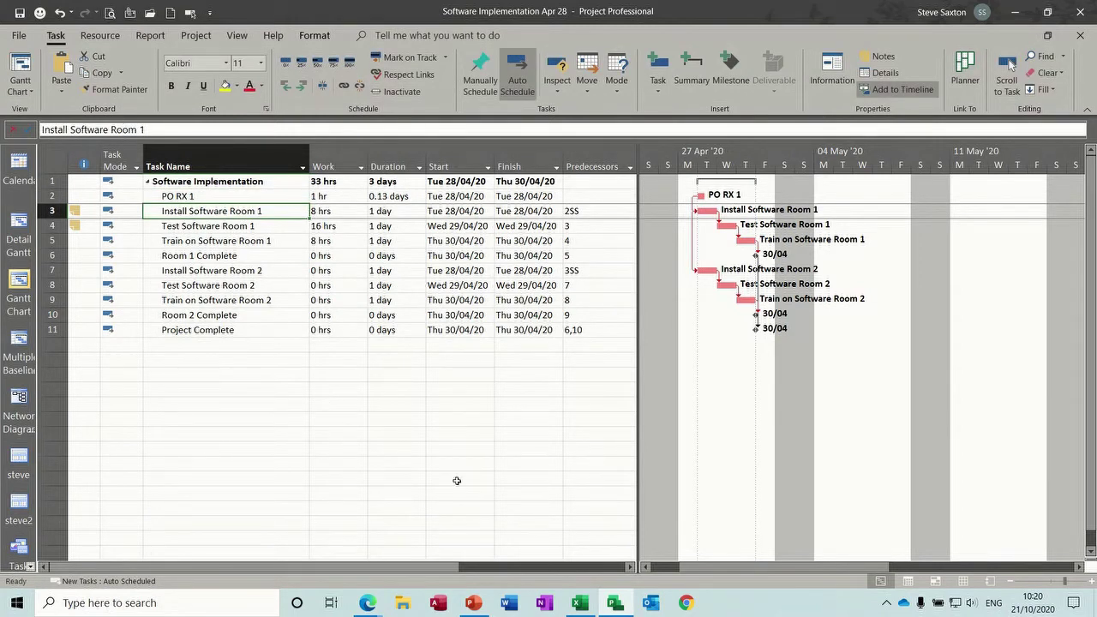
- Switch to the Excel workbook and undo the paste of the linked Project object
left_click(577, 606)
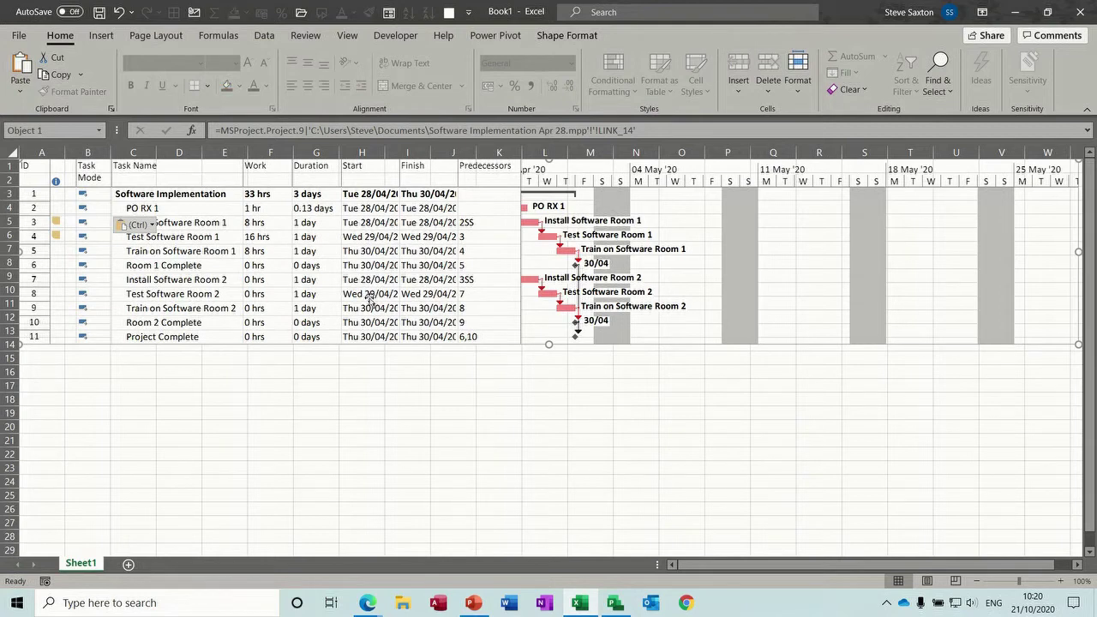
key("ctrl+z")
- Copy the Task Name to Finish cells of all tasks from Project into the Excel sheet, then undo the paste
left_click(615, 602)
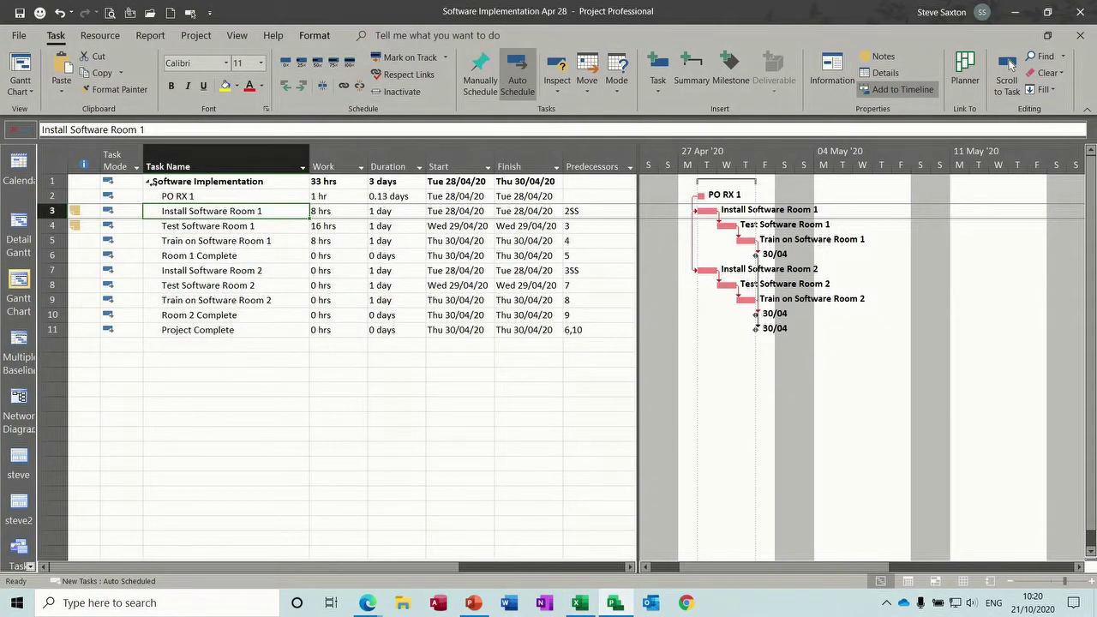
left_click_drag(171, 183, 545, 322)
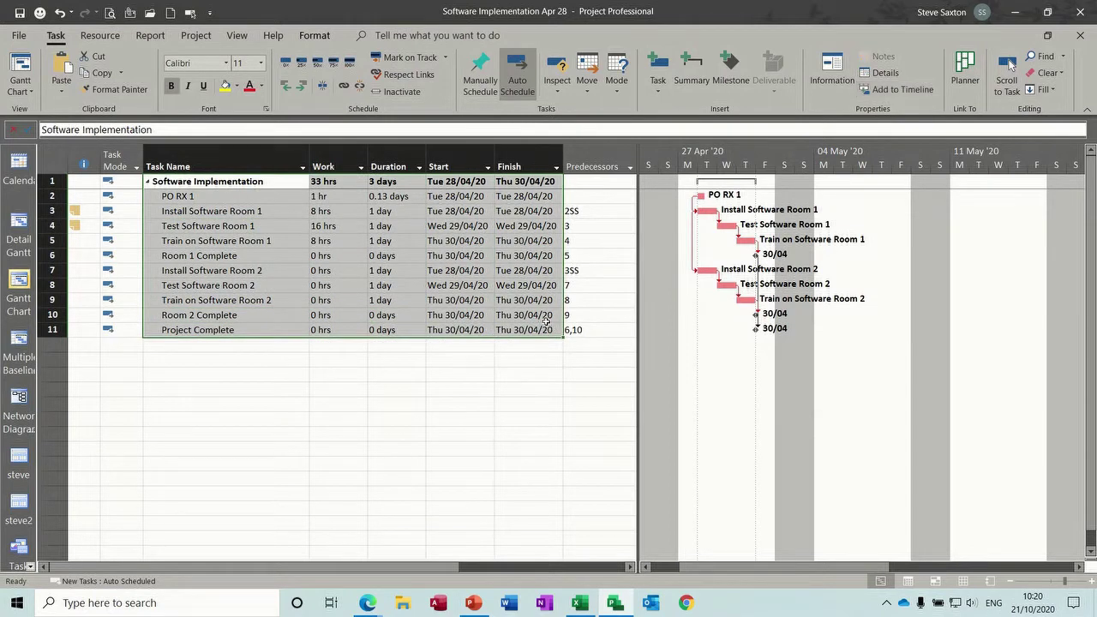
left_click(581, 602)
key("ctrl+v")
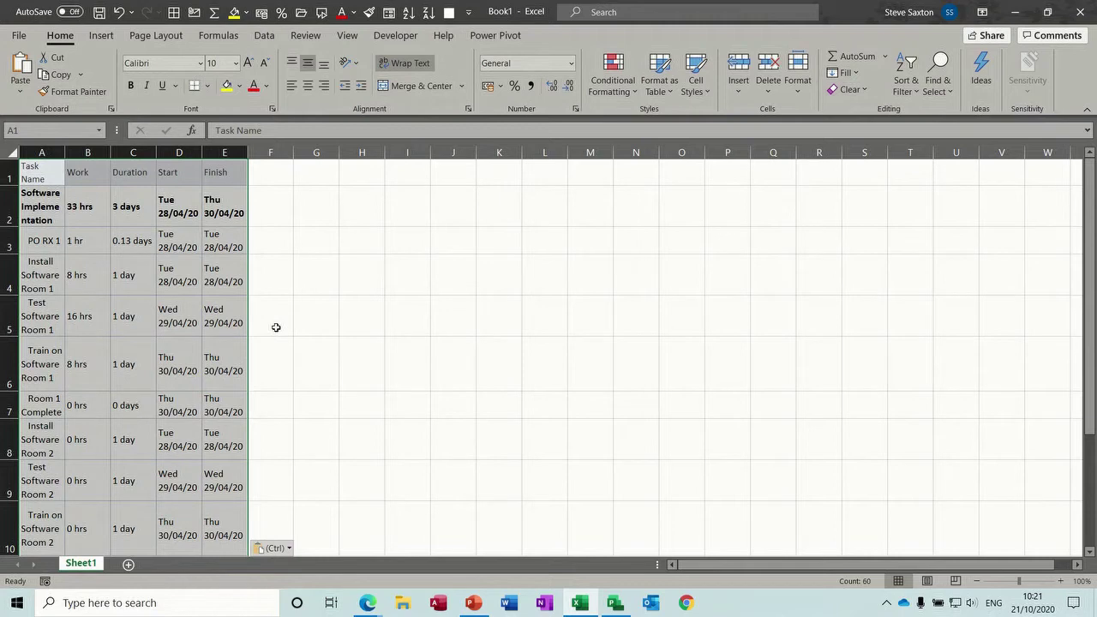
key("ctrl+z")
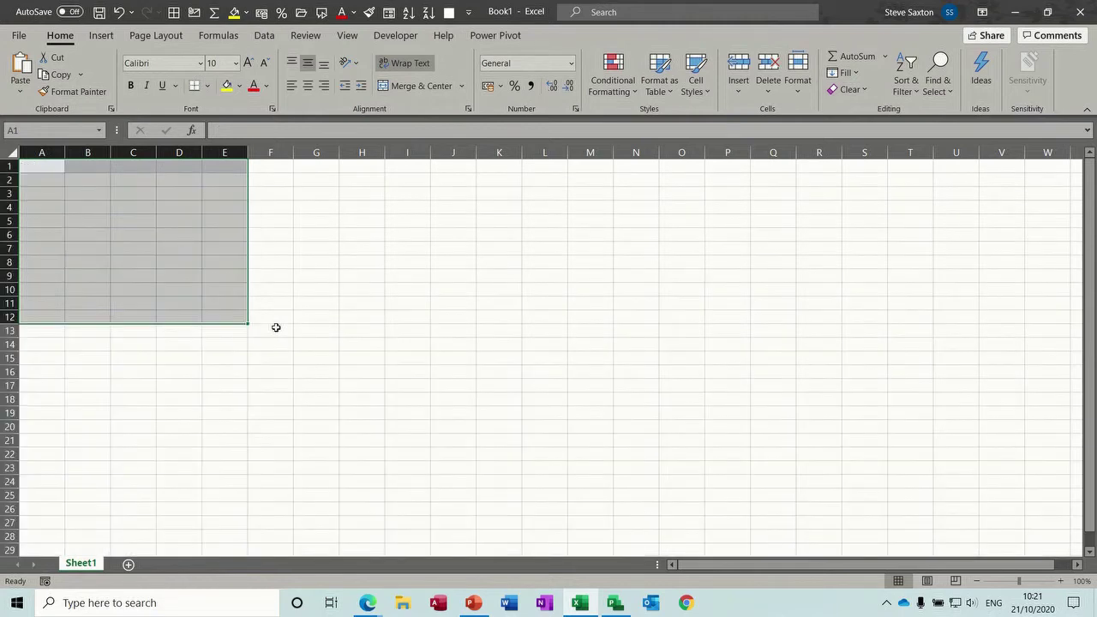
left_click(76, 177)
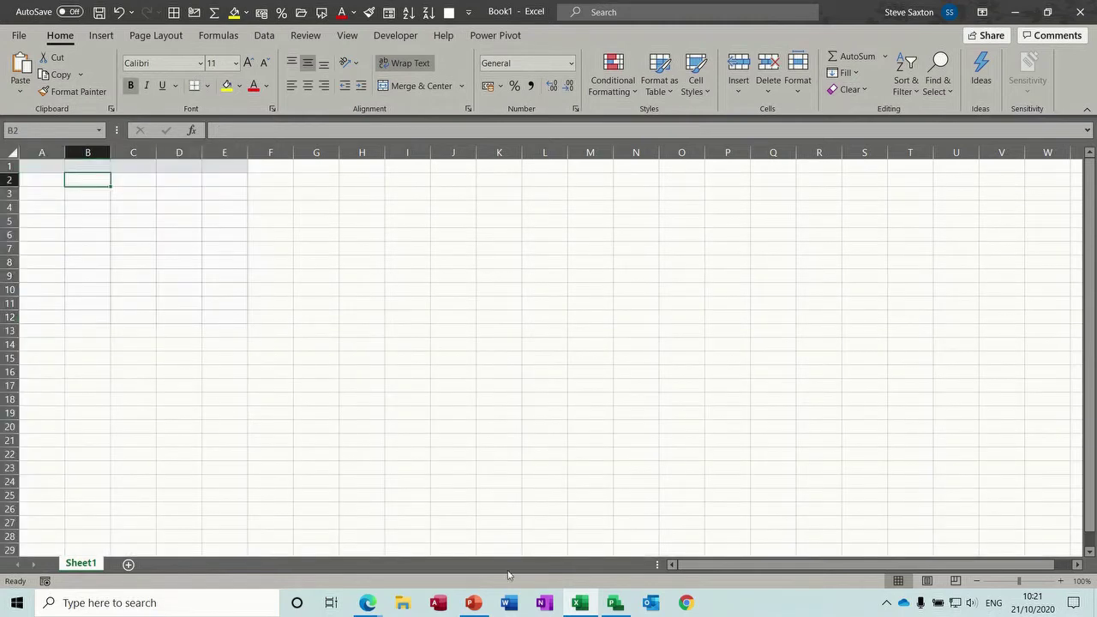
- Switch to Project and save the plan to the Desktop as Excel Workbook Software Implementation Apr 28, replacing the existing file
left_click(617, 605)
left_click(386, 355)
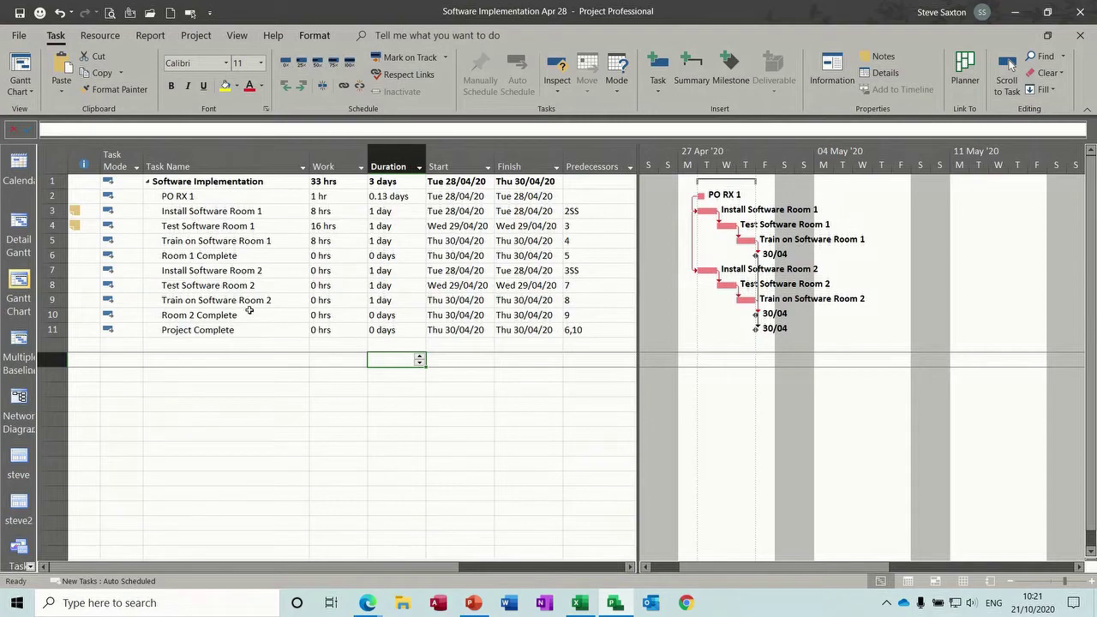
left_click(24, 38)
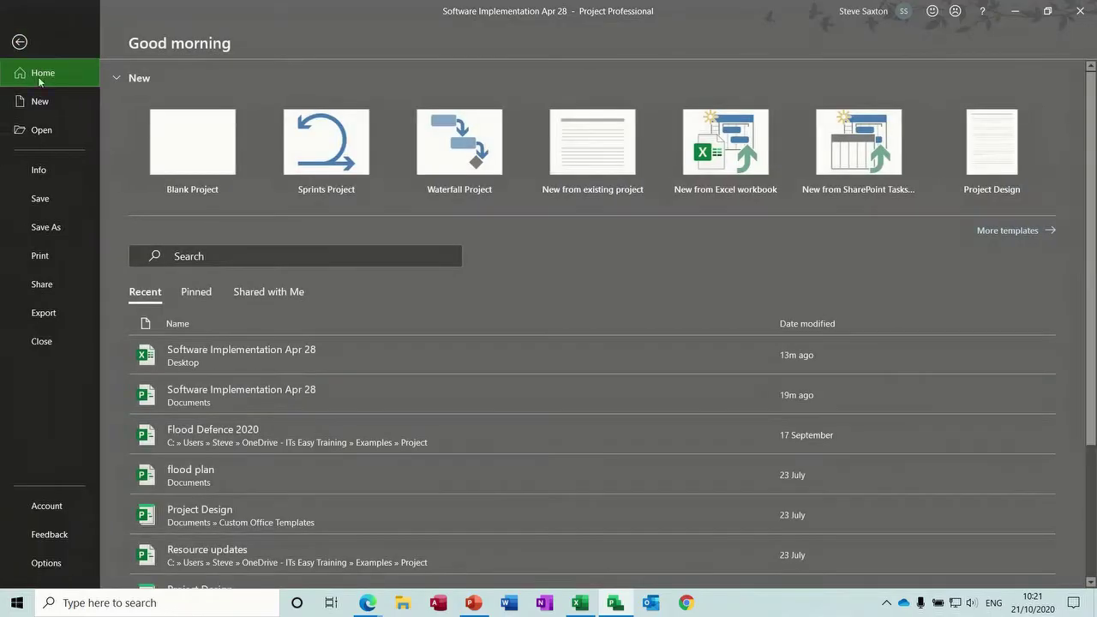
left_click(50, 227)
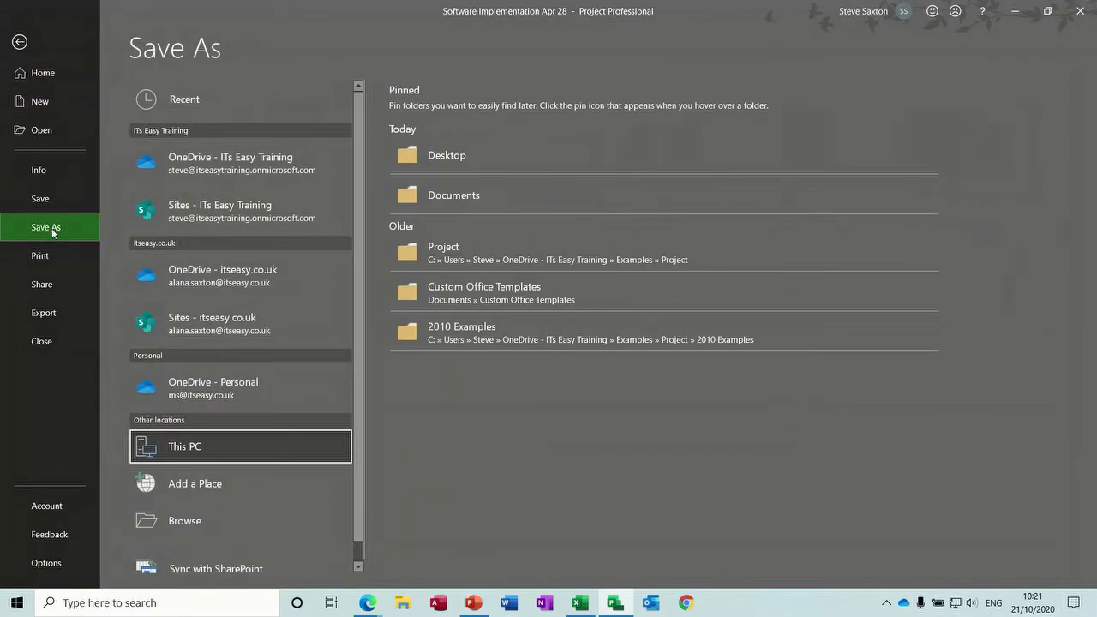
left_click(197, 521)
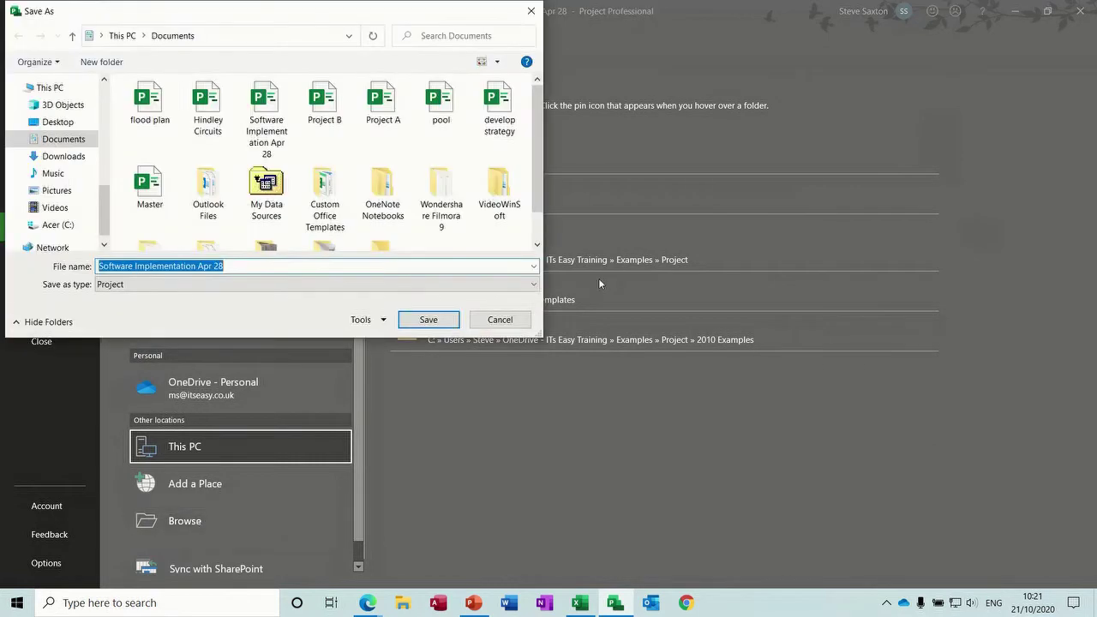
left_click(58, 123)
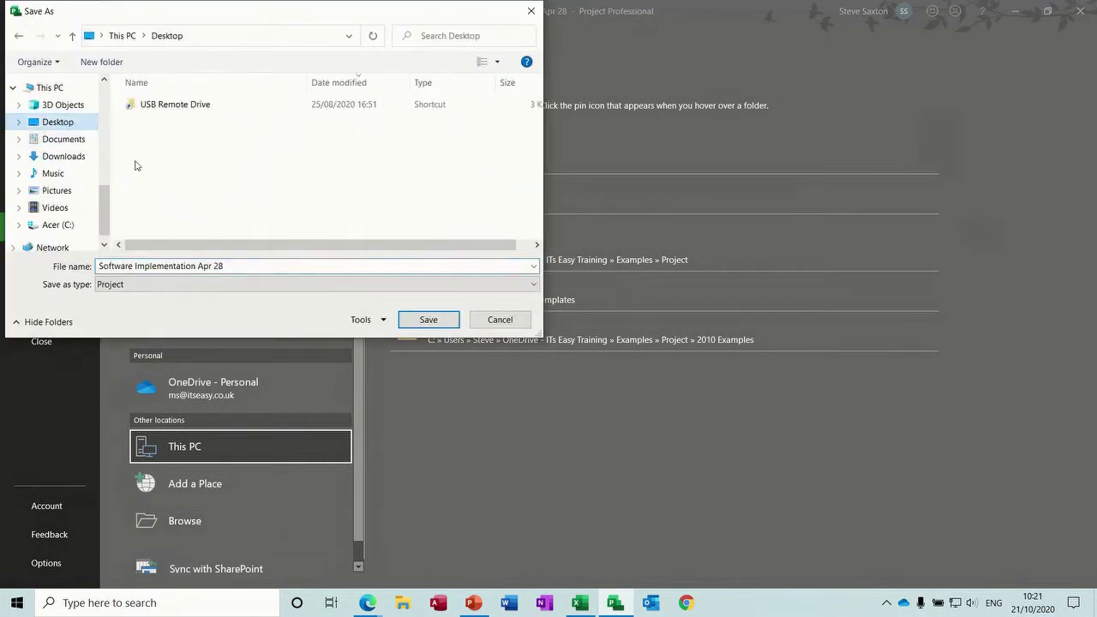
left_click(152, 285)
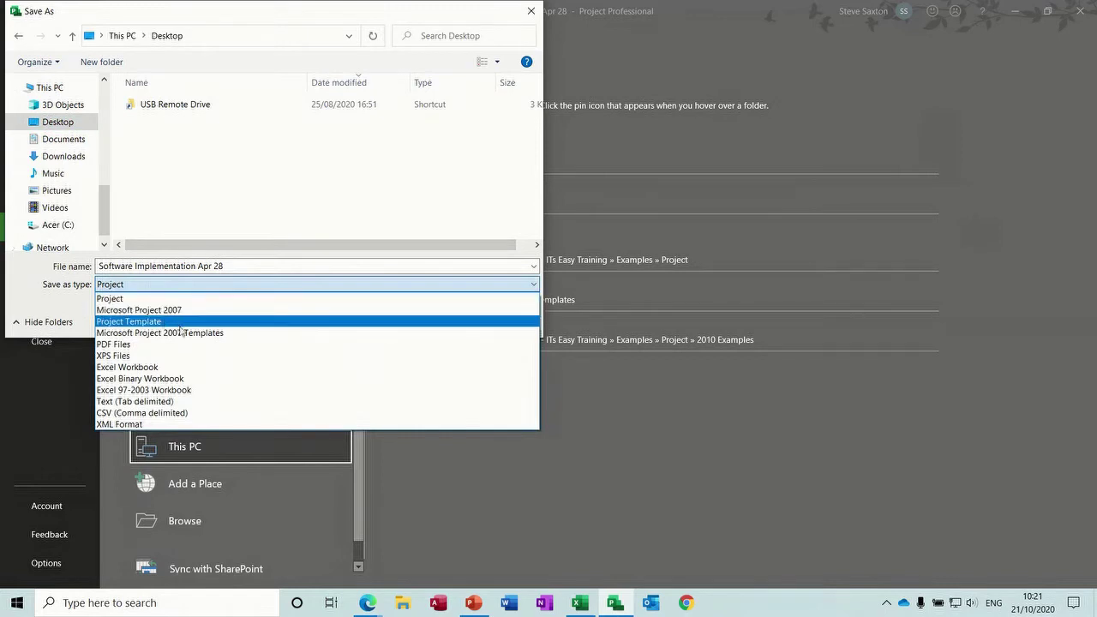
left_click(173, 366)
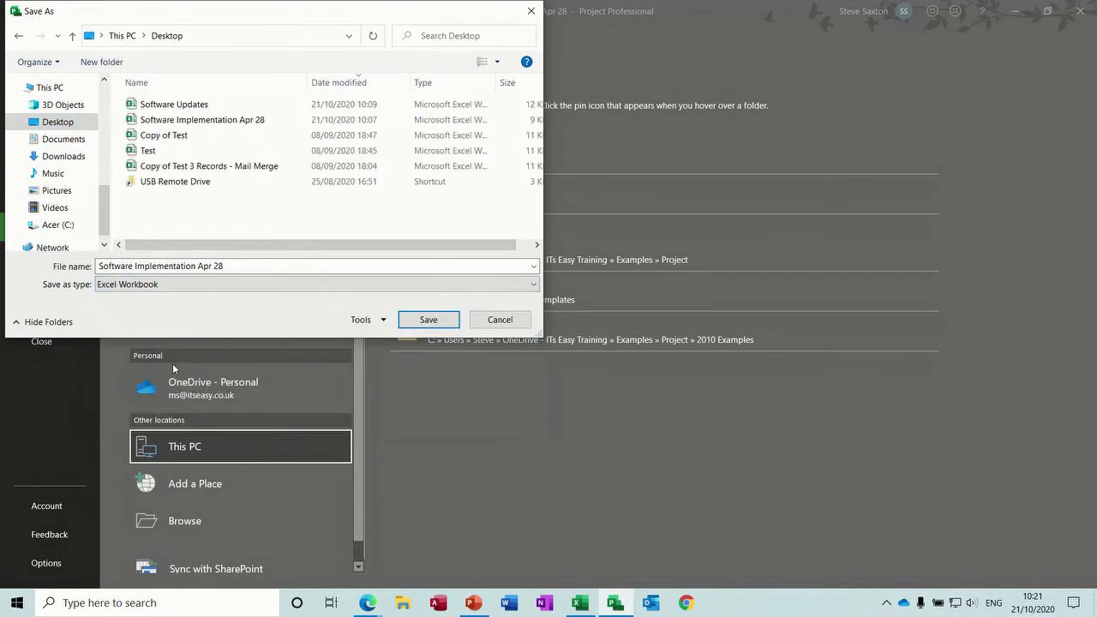
left_click(414, 318)
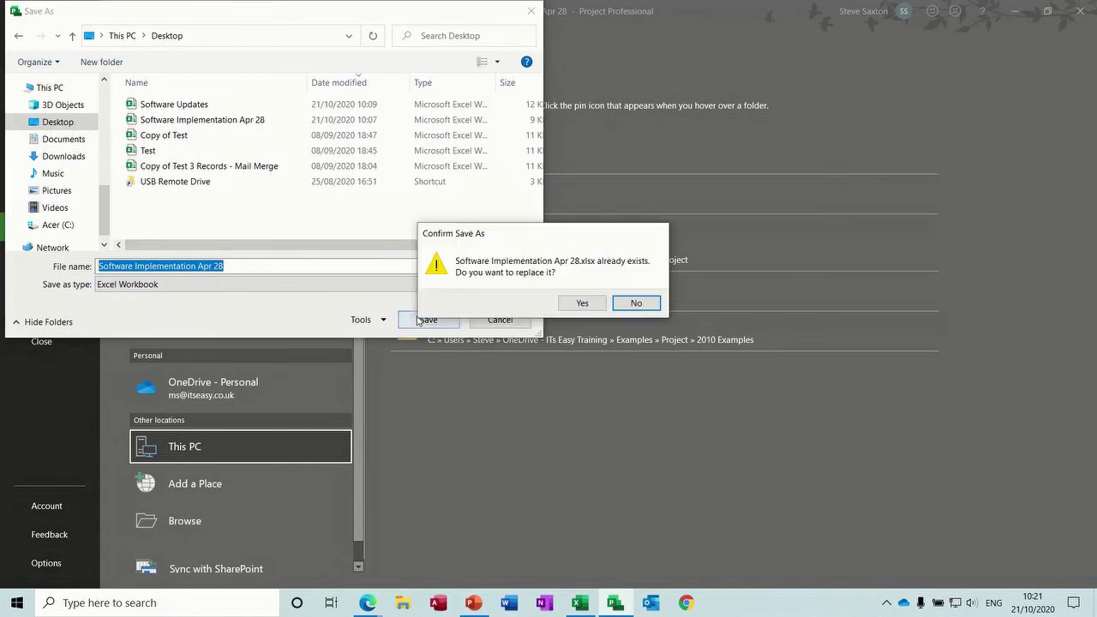
left_click(580, 304)
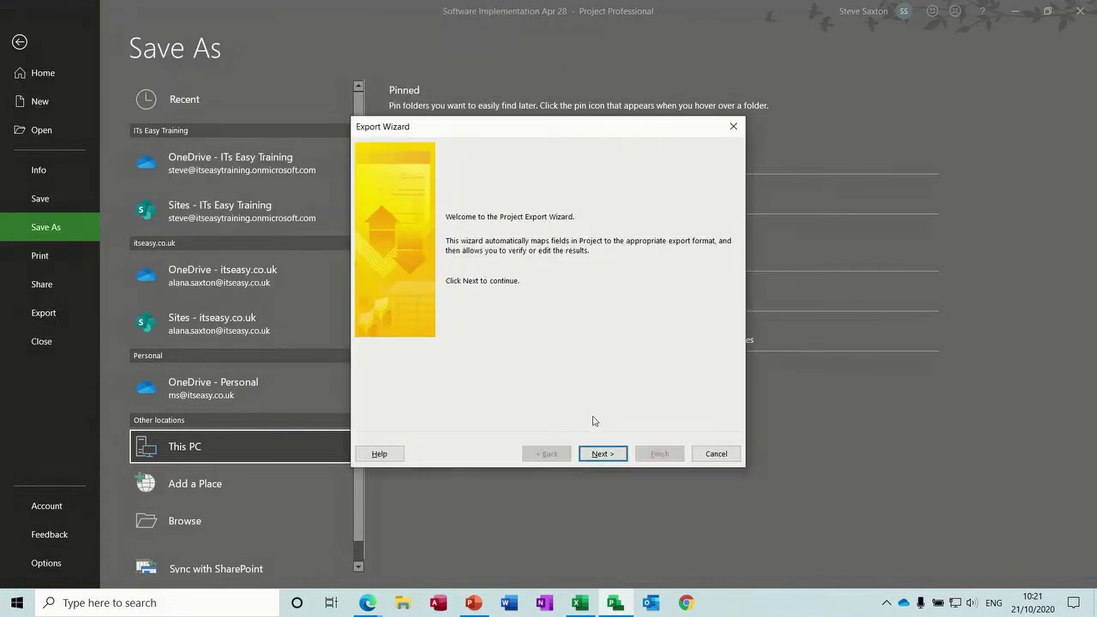
- Set the export to Selected Data with a new map that includes Tasks data and headers
left_click(600, 454)
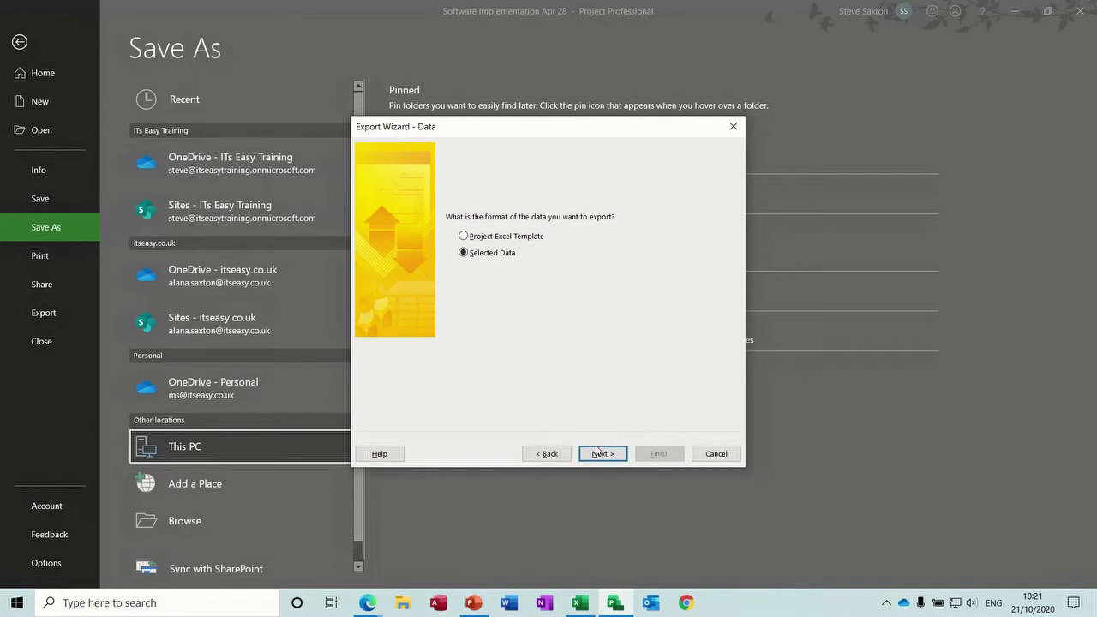
left_click(598, 453)
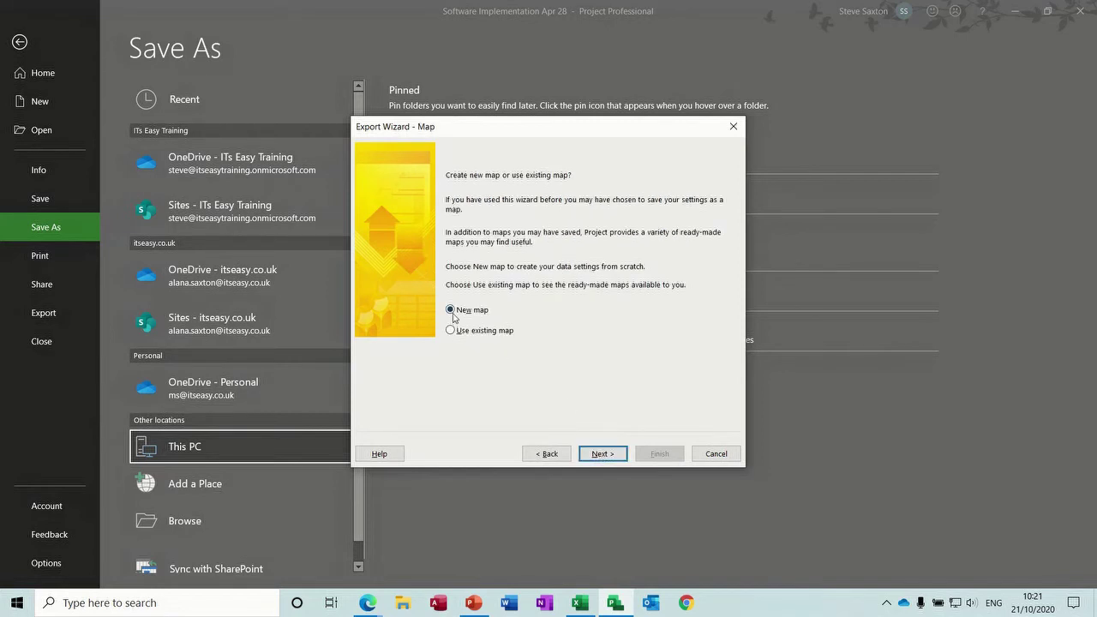
left_click(603, 454)
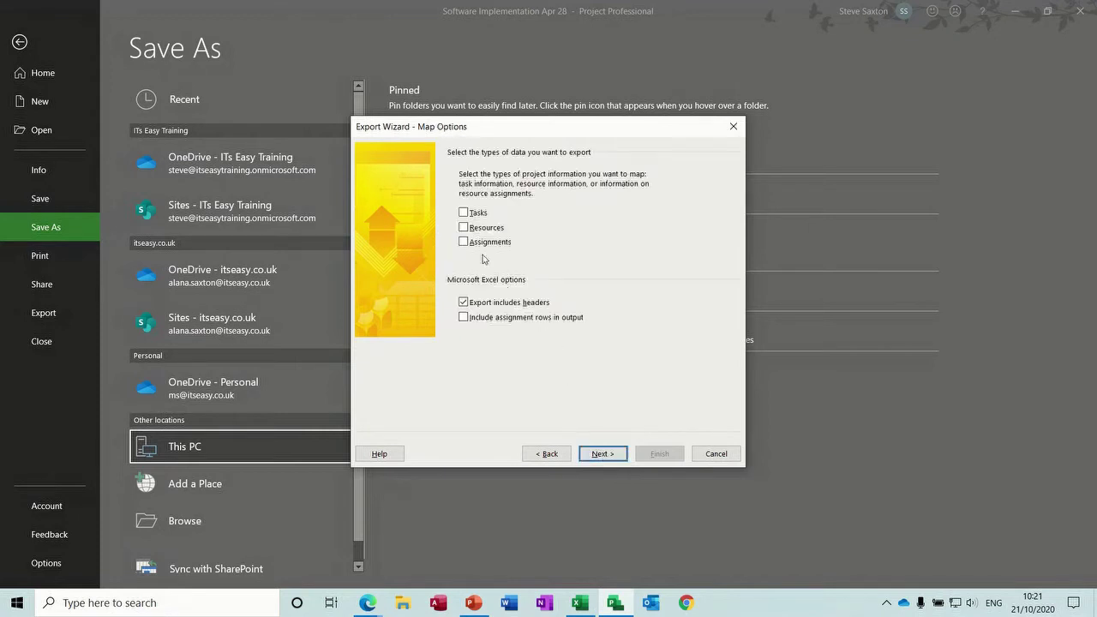
left_click(463, 212)
left_click(464, 212)
left_click(463, 212)
left_click(603, 447)
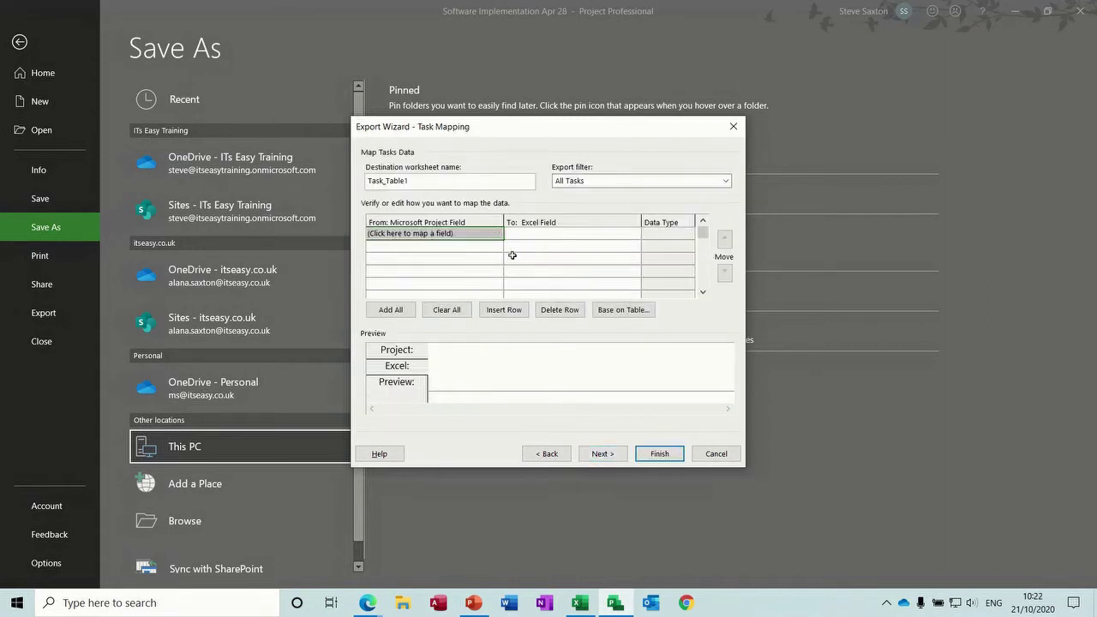
- Map the ID, Name, Start, Finish, Duration and % Complete task fields for export to the Excel worksheet
left_click(456, 233)
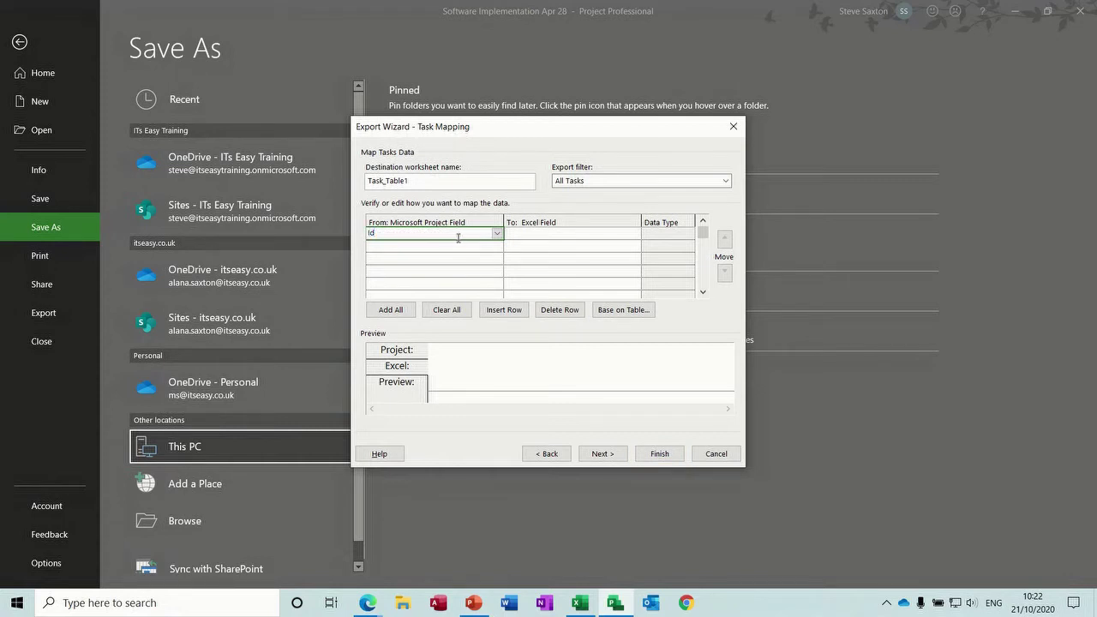
left_click(458, 246)
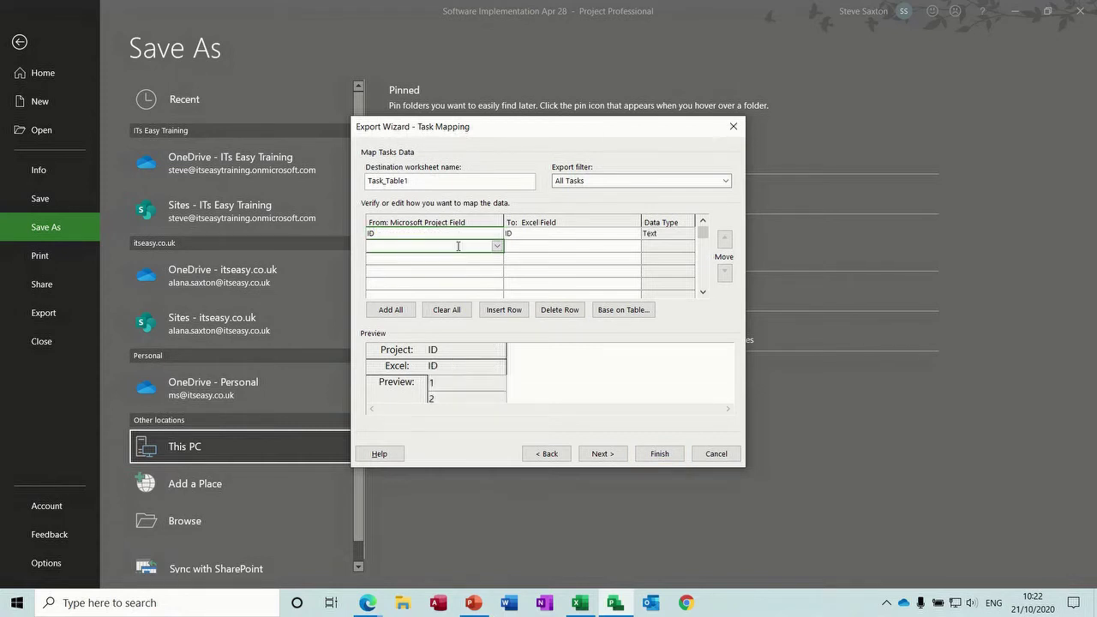
type("Name")
key("Return")
type("Start")
key("Return")
type("F")
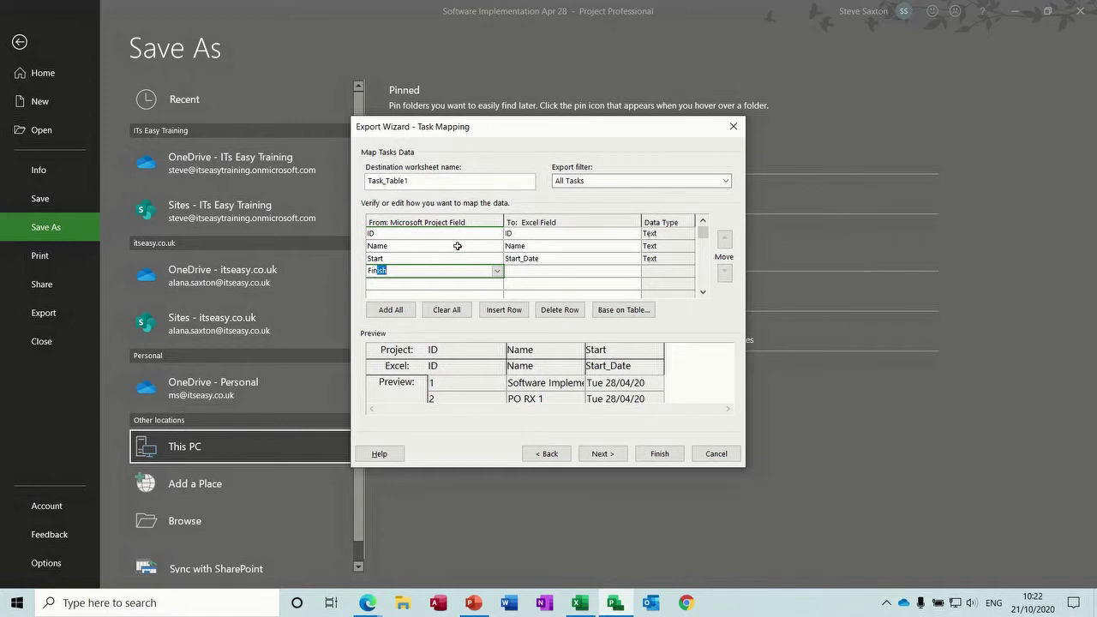
type("in")
key("Return")
type("Duration")
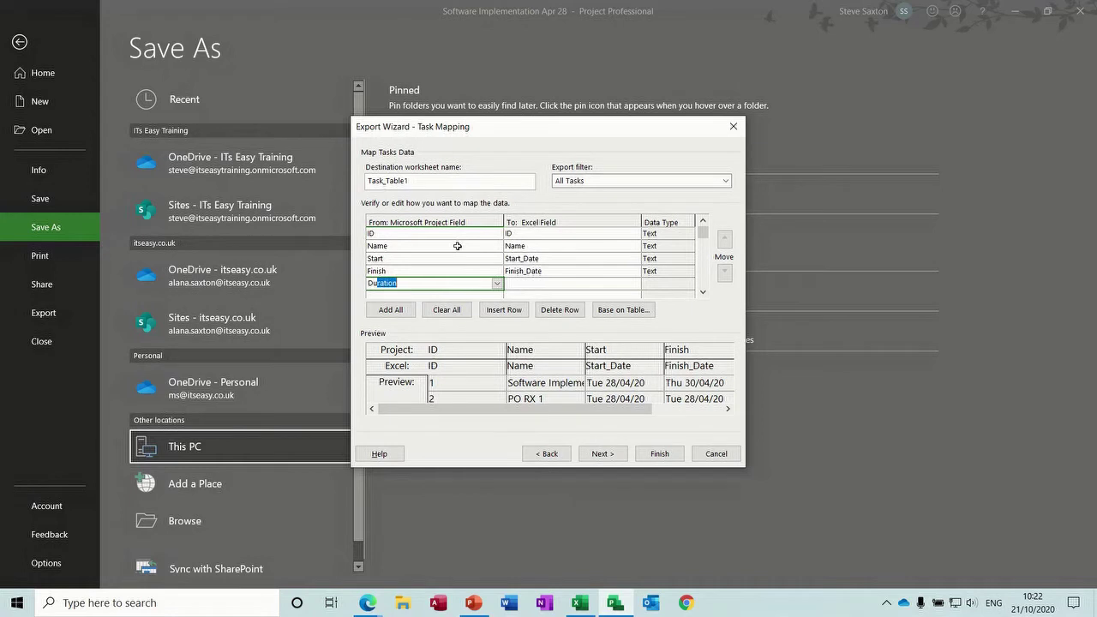
key("Return")
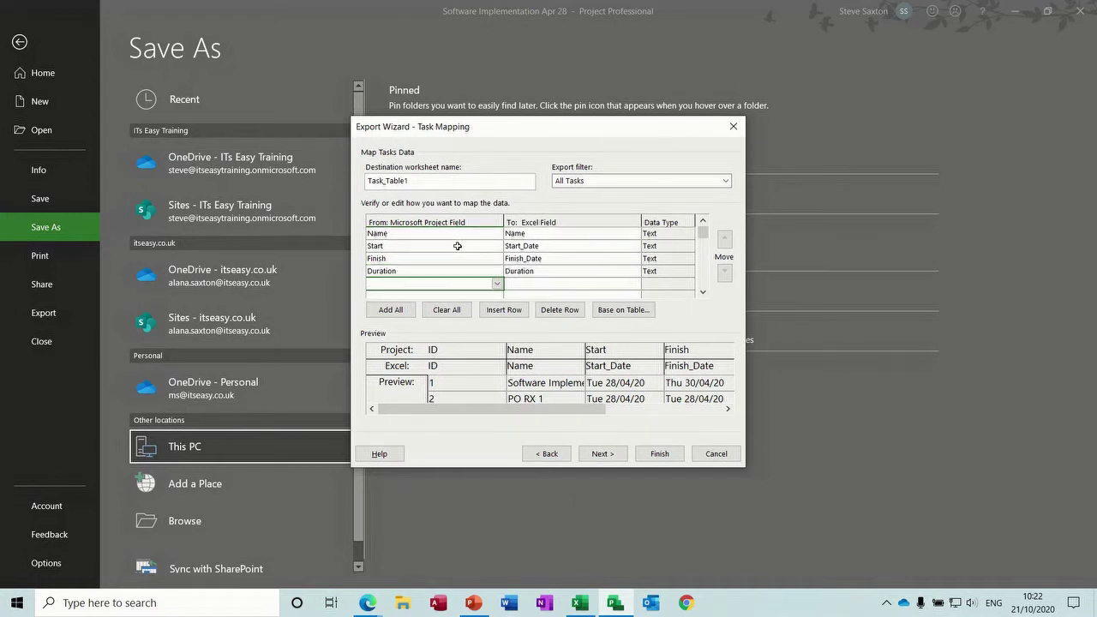
type("% Complete")
left_click(470, 255)
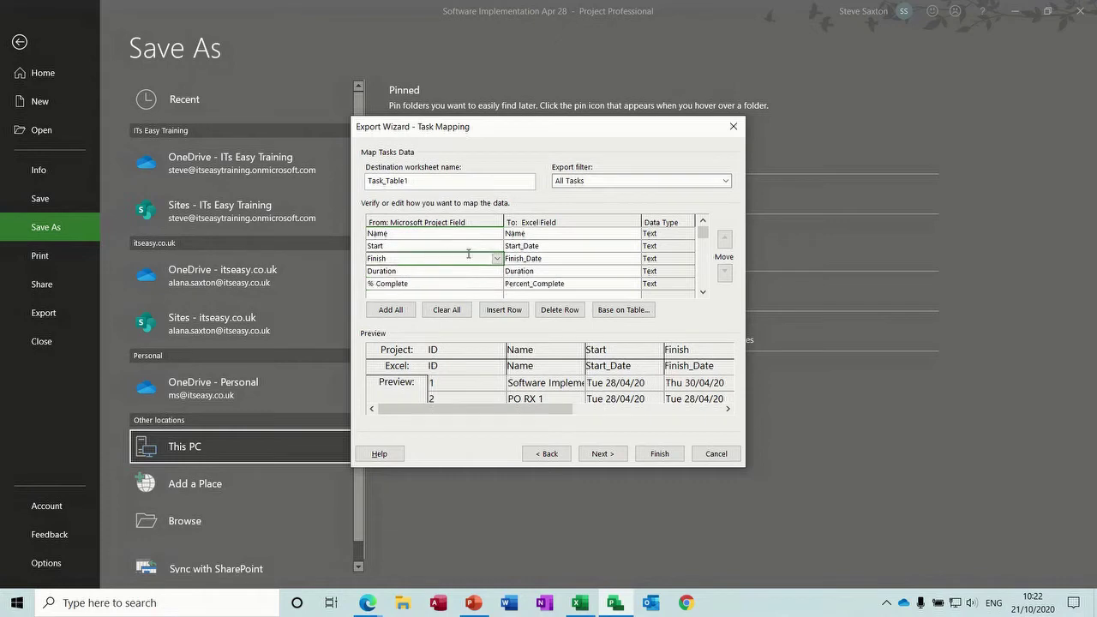
- Save the export settings as a reusable map named with the presenter's first name and finish the export
left_click(598, 455)
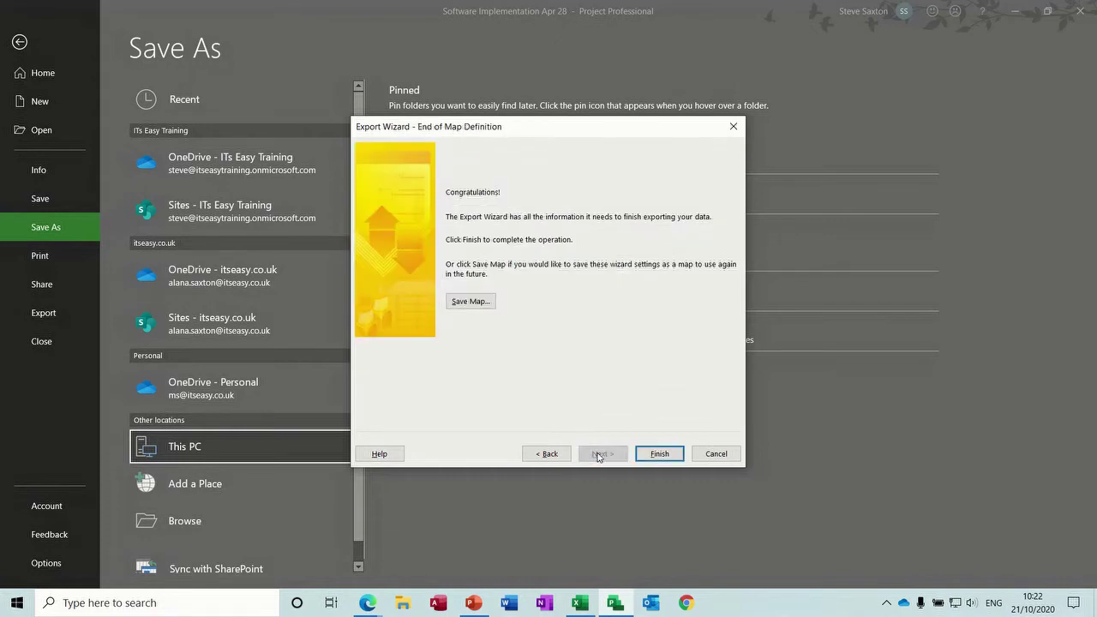
left_click(475, 303)
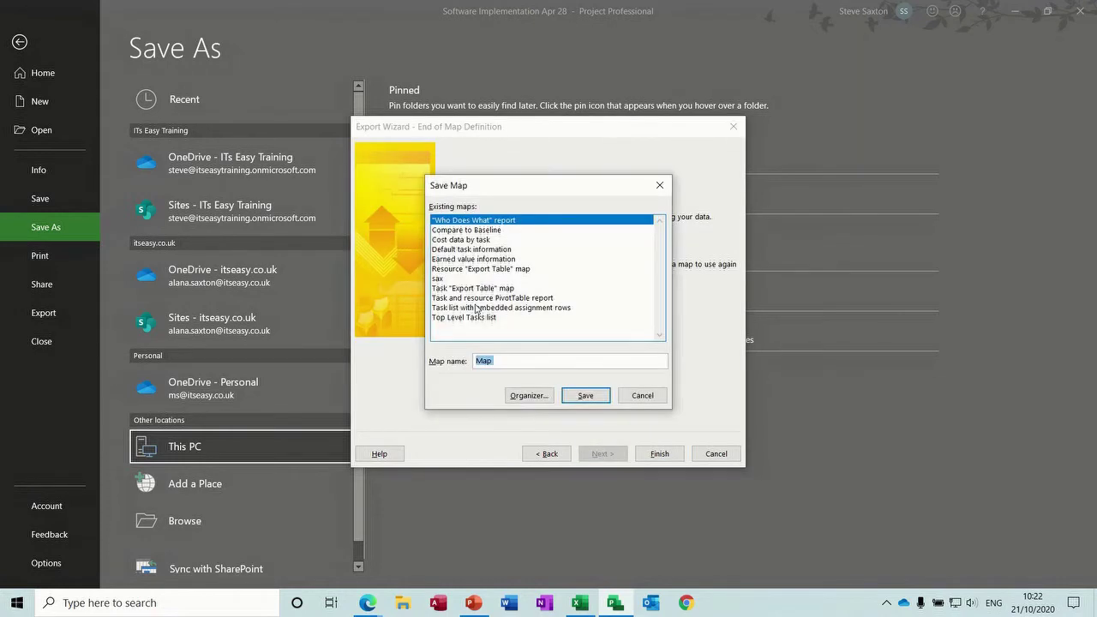
type("steve")
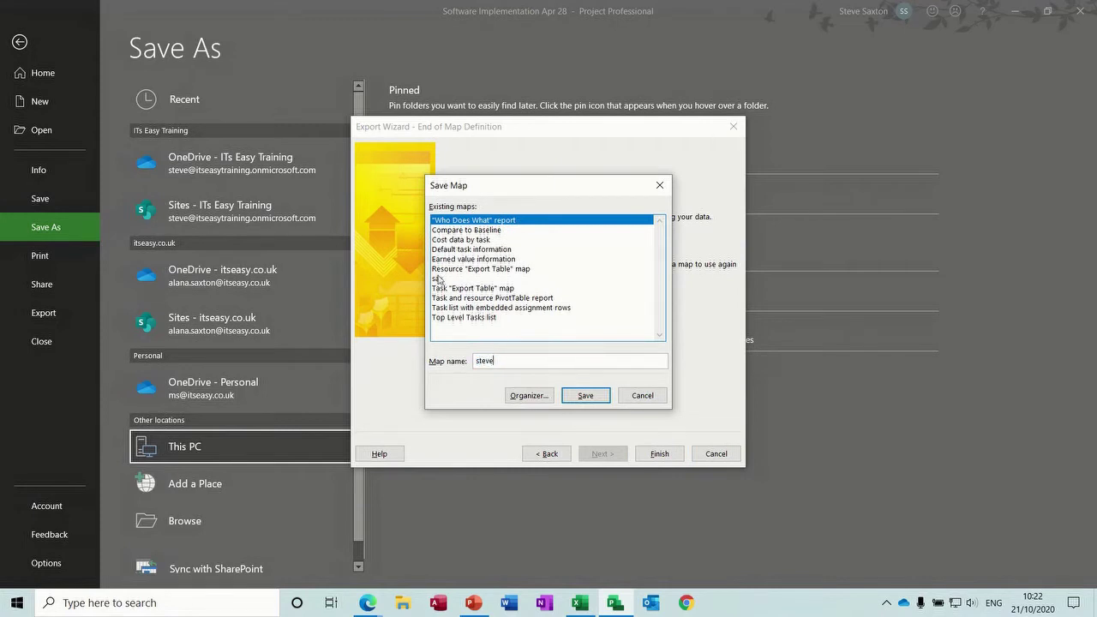
left_click(581, 399)
left_click(658, 454)
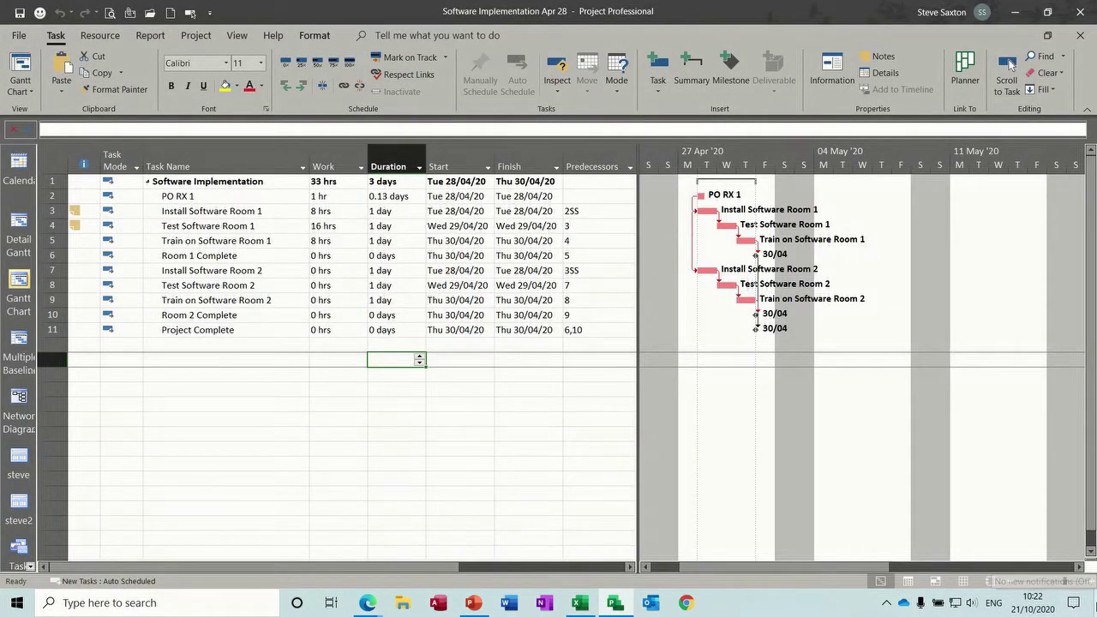
- Open the exported Software Implementation workbook from the desktop in Excel and fit all columns to their contents
left_click(1095, 602)
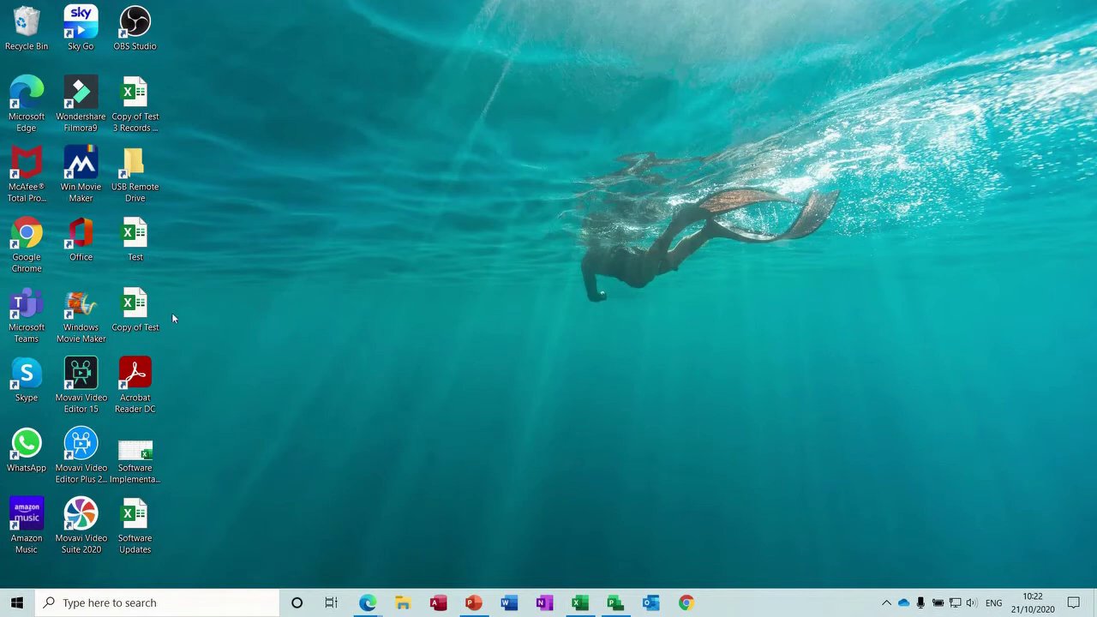
double_click(137, 464)
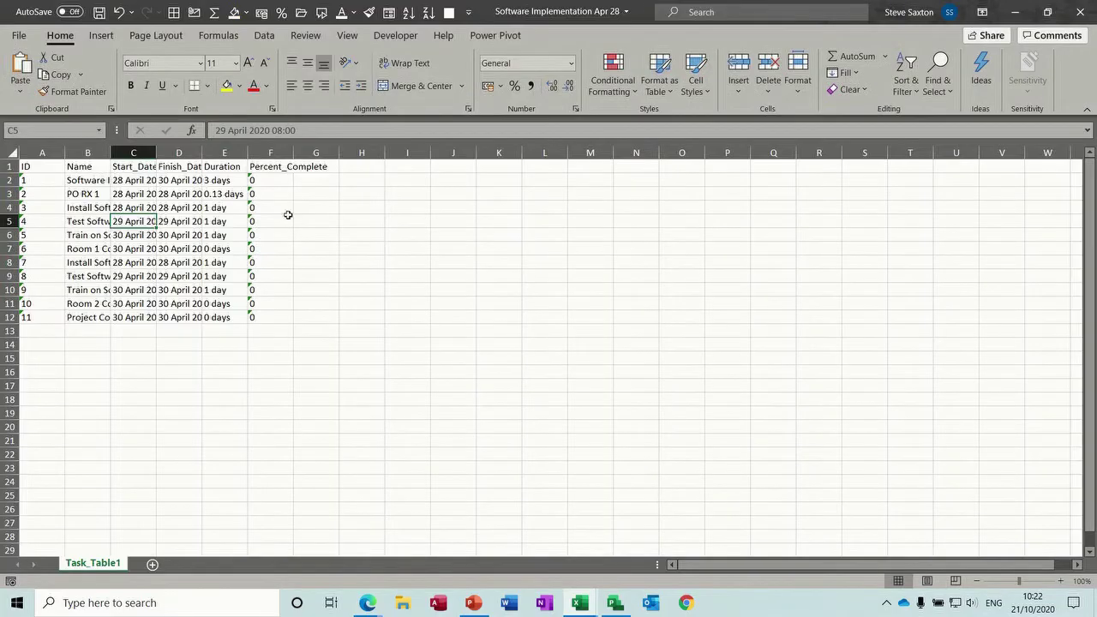
left_click(11, 149)
double_click(65, 153)
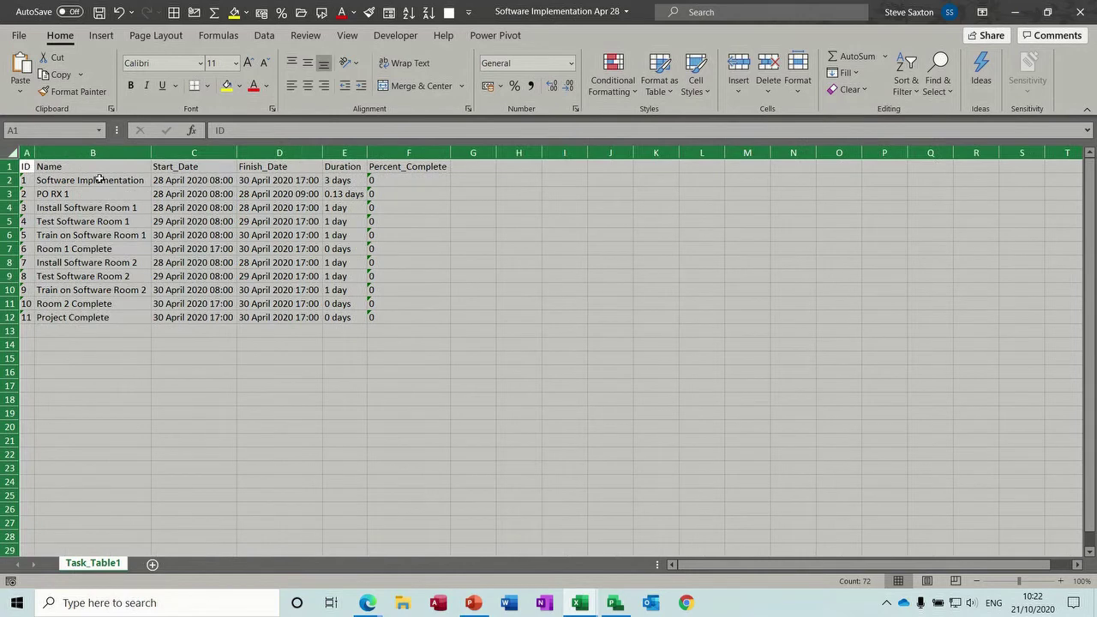
left_click(204, 236)
left_click(324, 200)
left_click(198, 199)
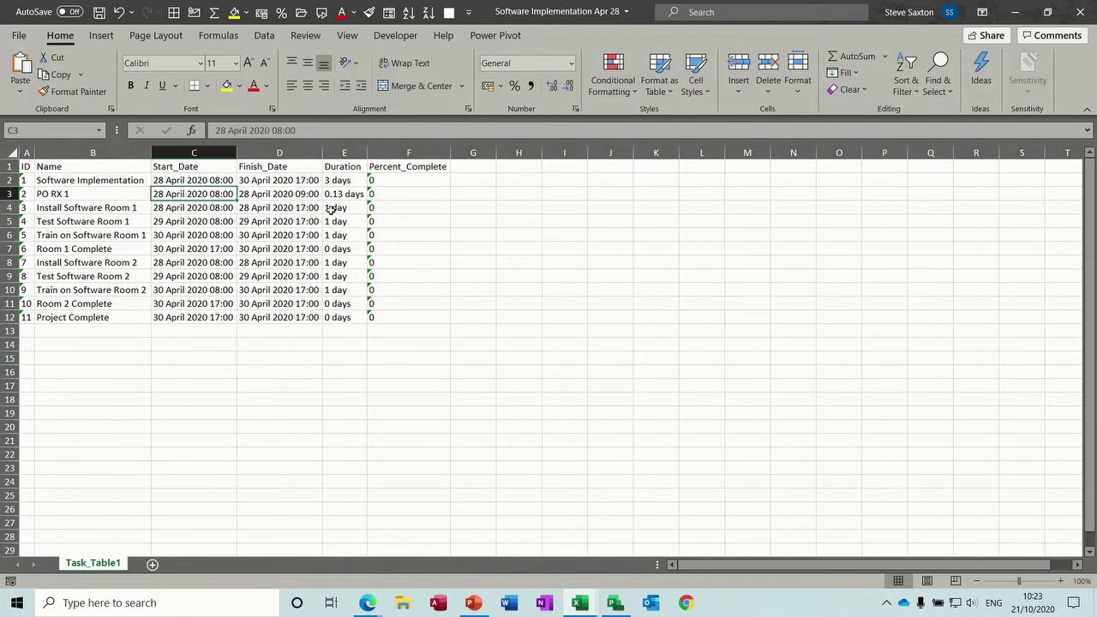
- Convert the Percent_Complete values in F2:F12 to numbers and format them as percentages
left_click_drag(376, 179, 383, 313)
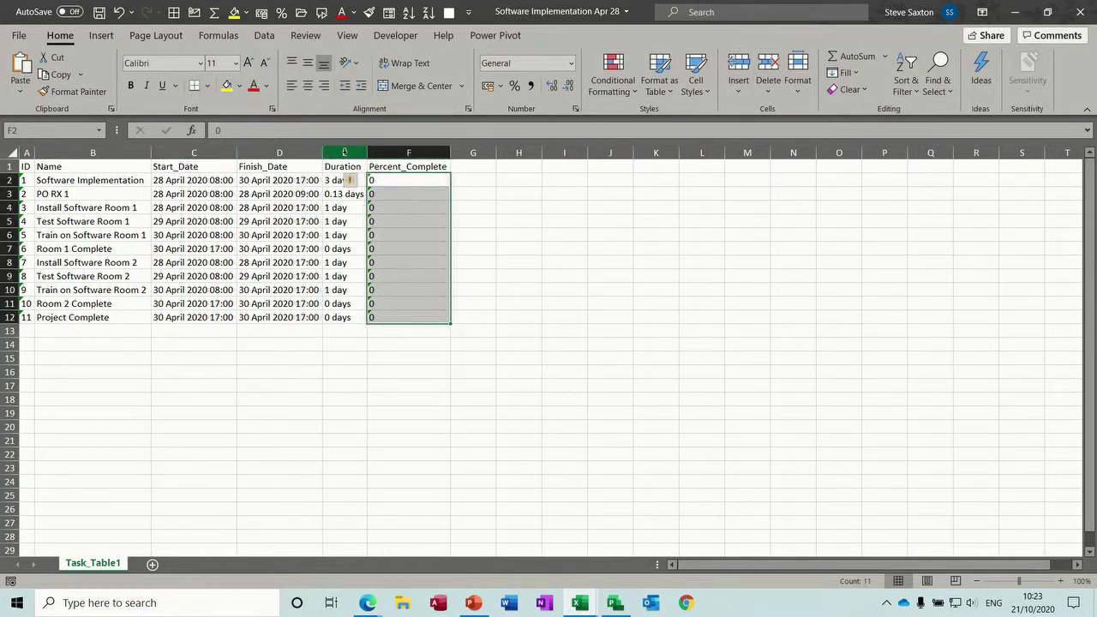
left_click(356, 184)
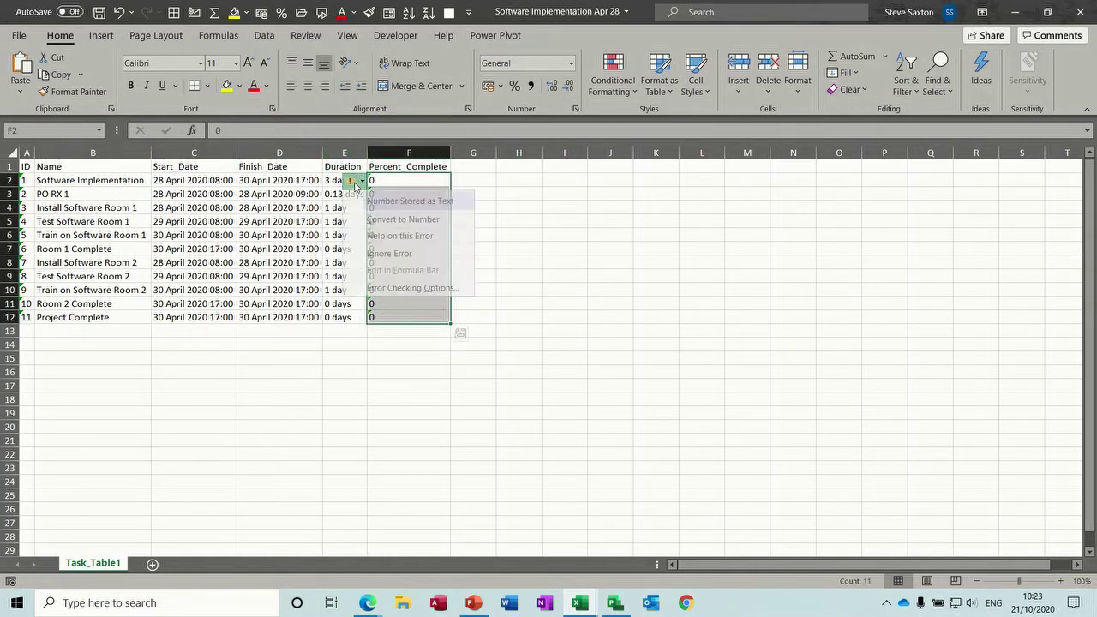
left_click(370, 221)
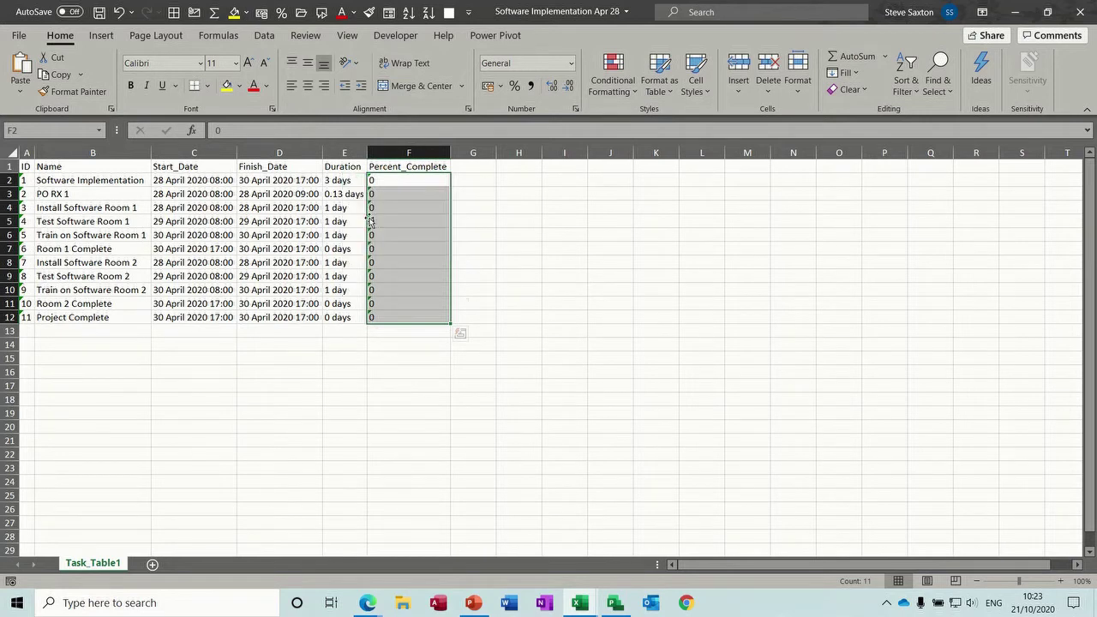
left_click(514, 86)
left_click(259, 234)
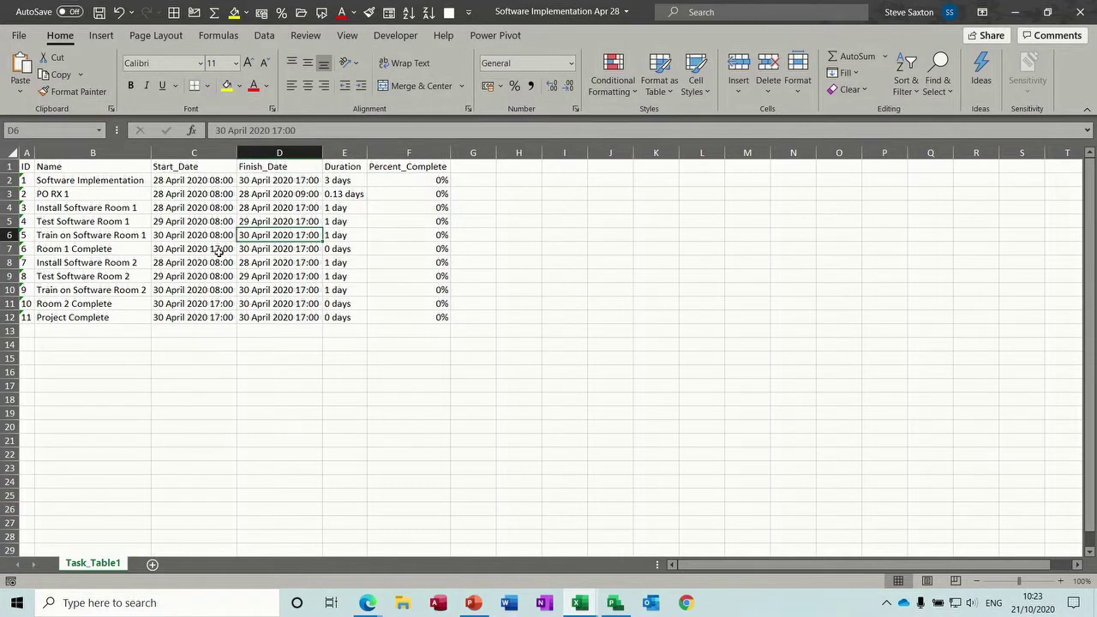
left_click(182, 236)
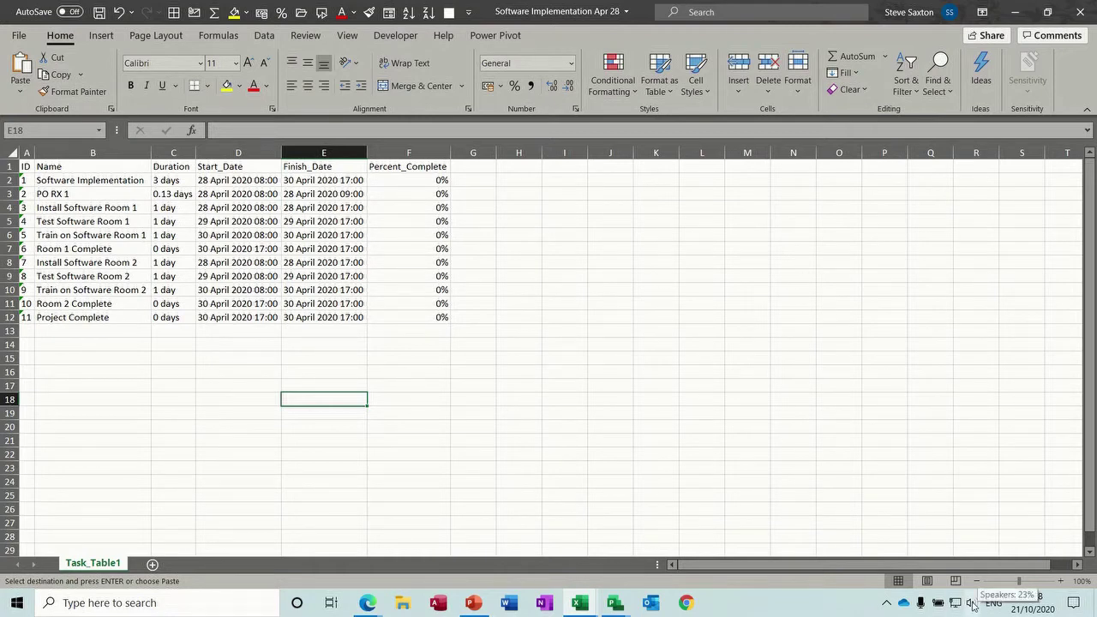
- Mute the computer's speakers and close the volume control
left_click(973, 606)
left_click(863, 568)
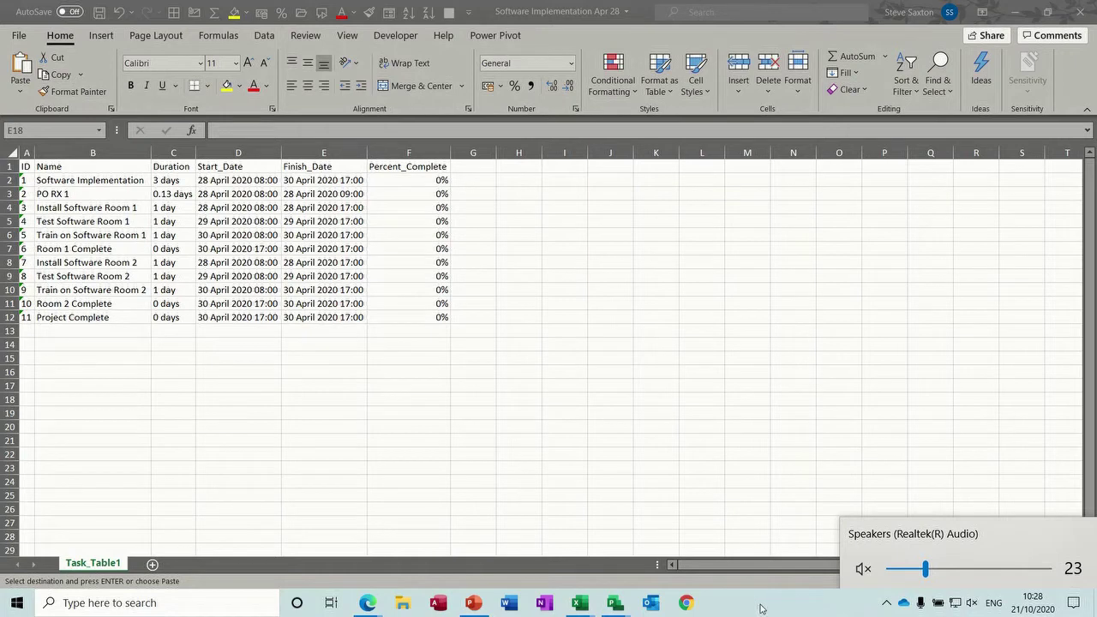
left_click(759, 608)
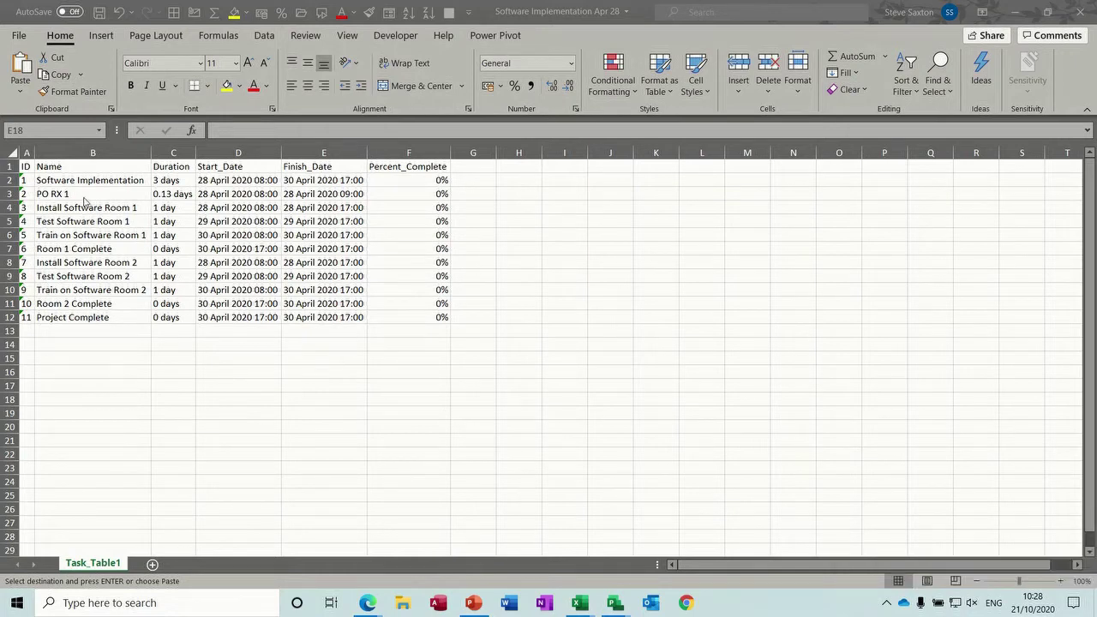
- Copy the Name to Finish_Date cells B2:E12 of all tasks and switch to the Project2 plan in Project
left_click_drag(53, 180, 301, 315)
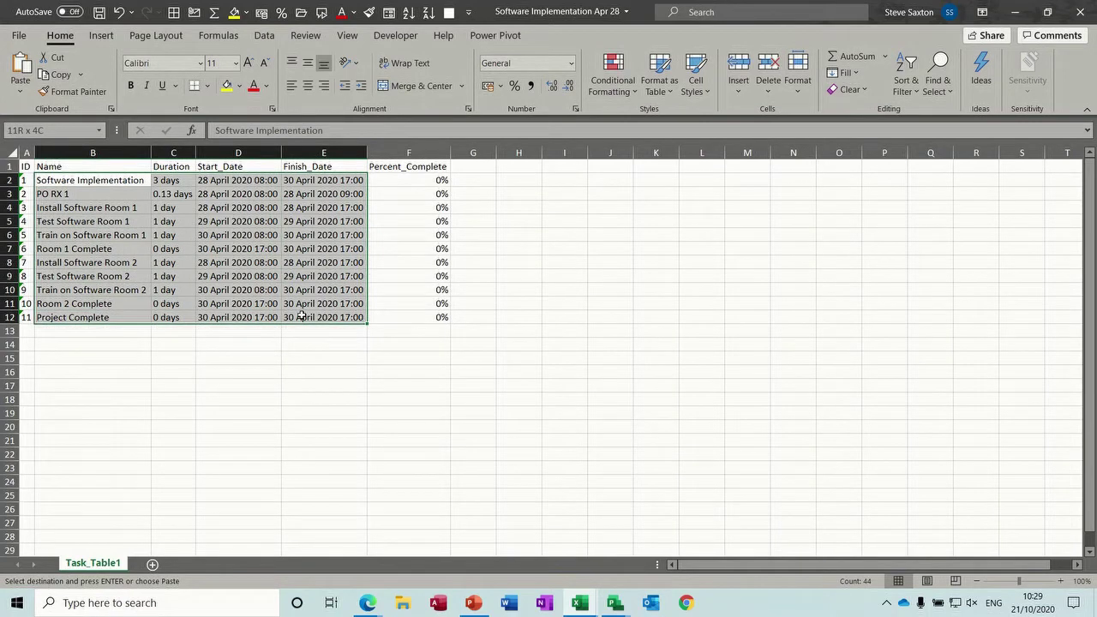
left_click_drag(301, 314, 334, 293)
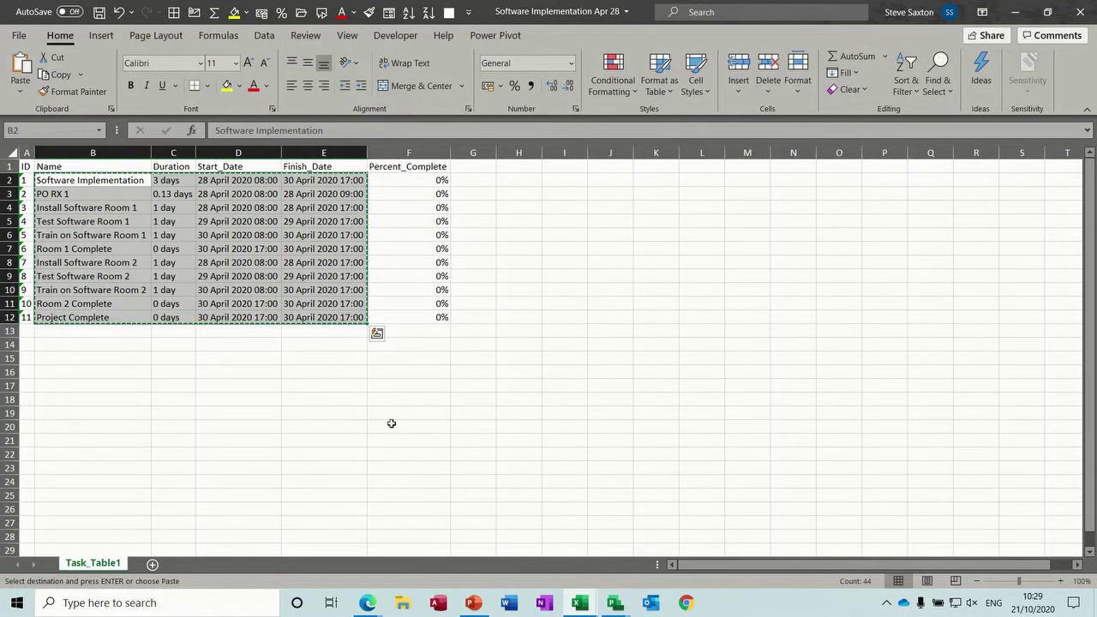
left_click(615, 603)
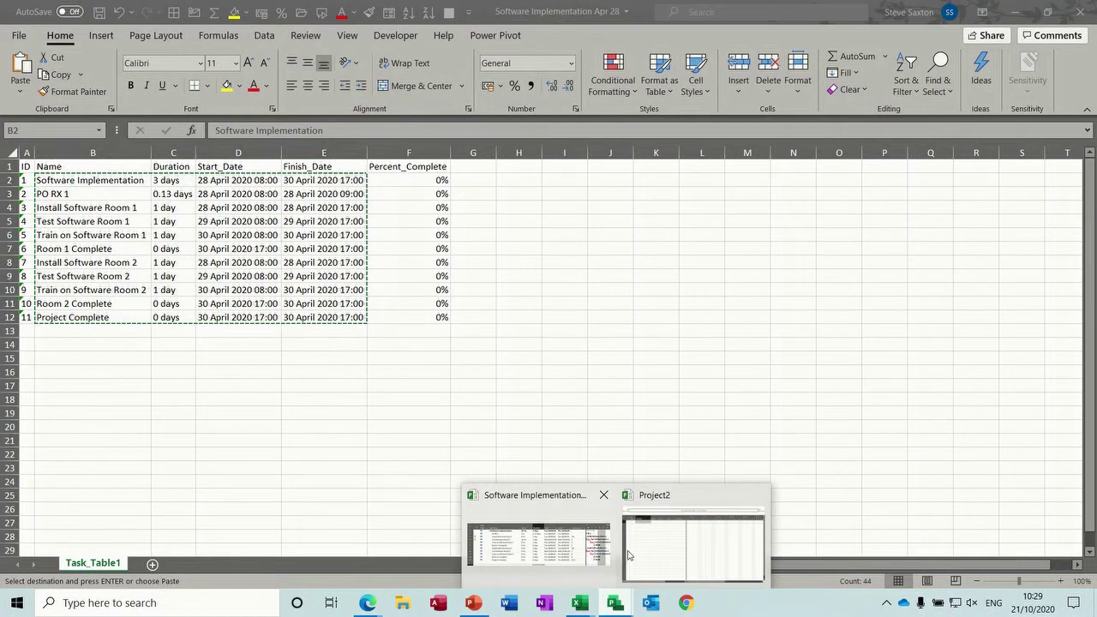
left_click(657, 543)
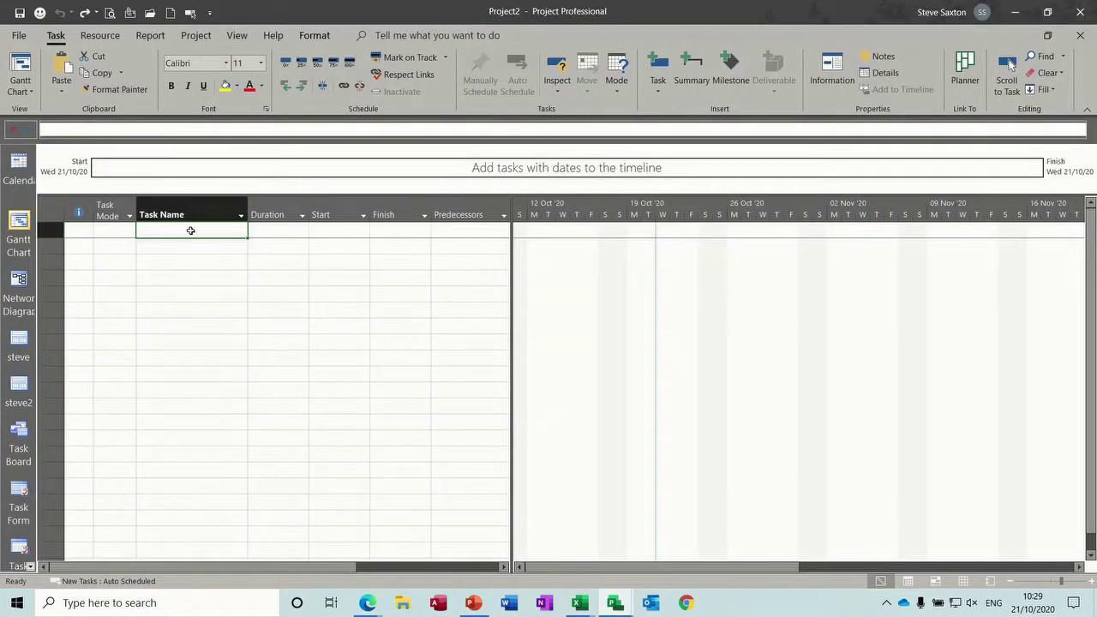
- Paste the copied cells into Project2 as linked Text Data, allowing the tasks to start before the project start date
left_click(58, 89)
left_click(75, 157)
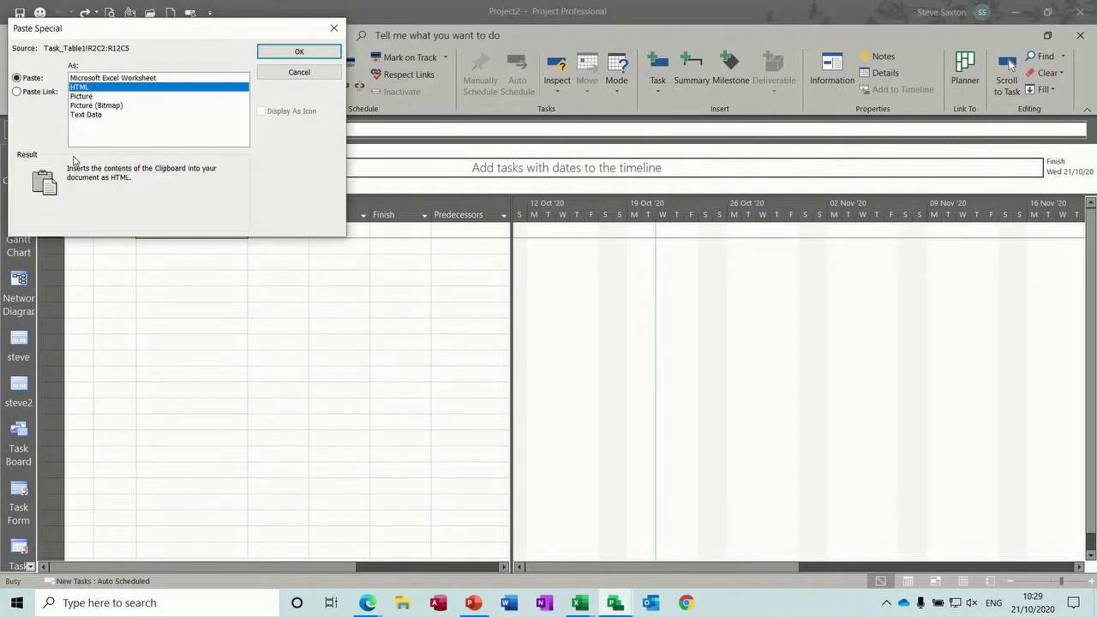
left_click(45, 92)
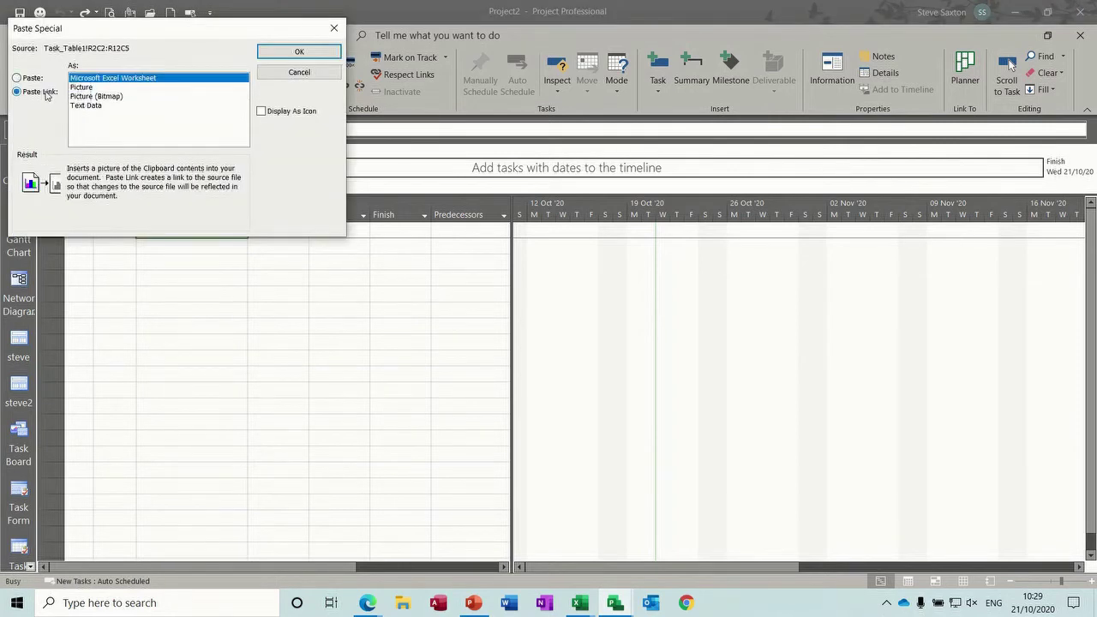
left_click(90, 108)
left_click(266, 53)
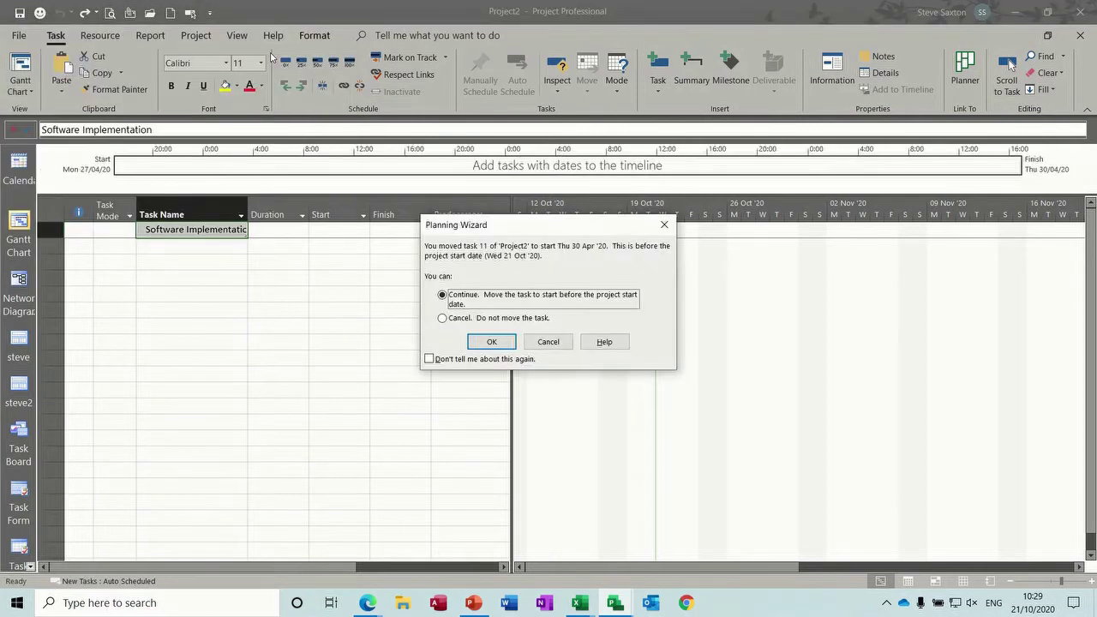
left_click(486, 343)
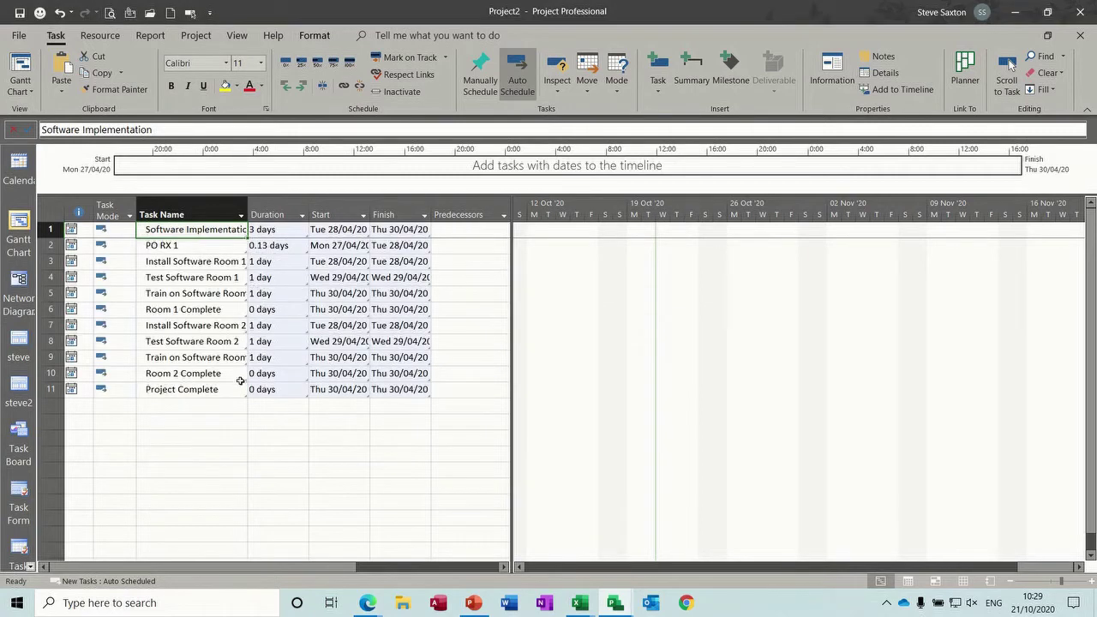
- Indent the tasks from PO RX 1 to Project Complete as subtasks of Software Implementation
mouse_move(76, 248)
mouse_move(76, 360)
left_click_drag(152, 245, 159, 387)
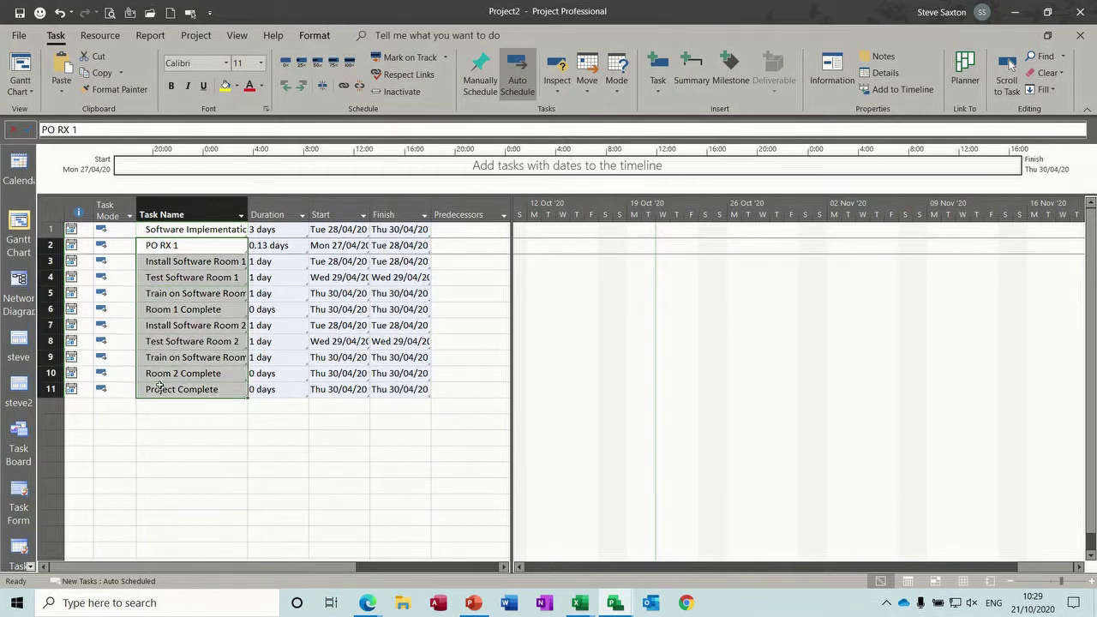
left_click(302, 86)
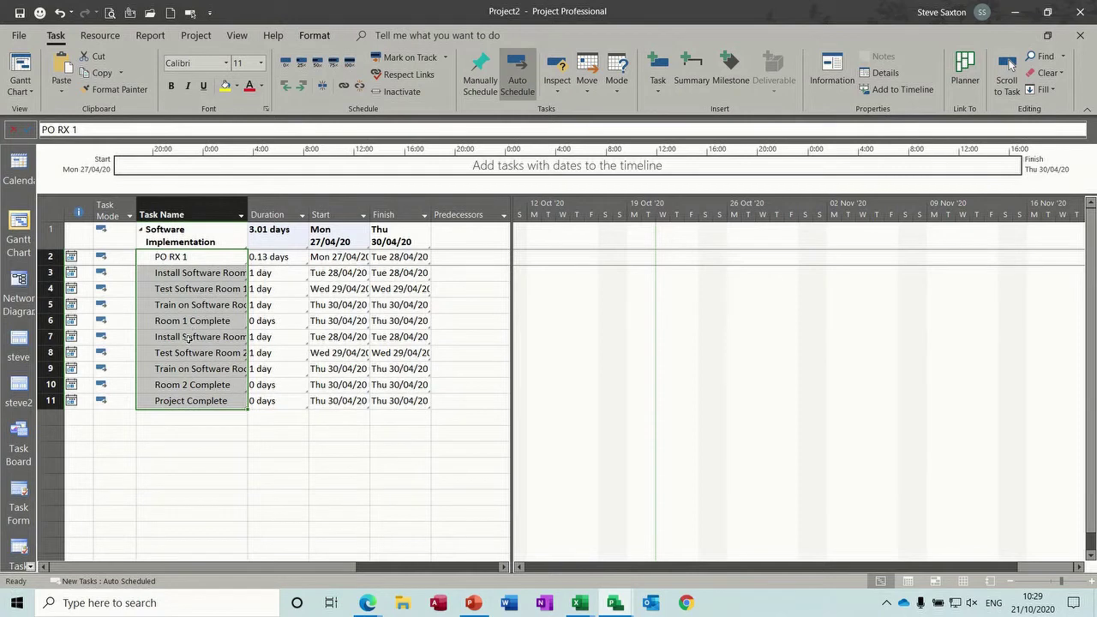
- Try to edit the linked PO RX 1 task name, declining to remove the link to Excel
left_click(203, 262)
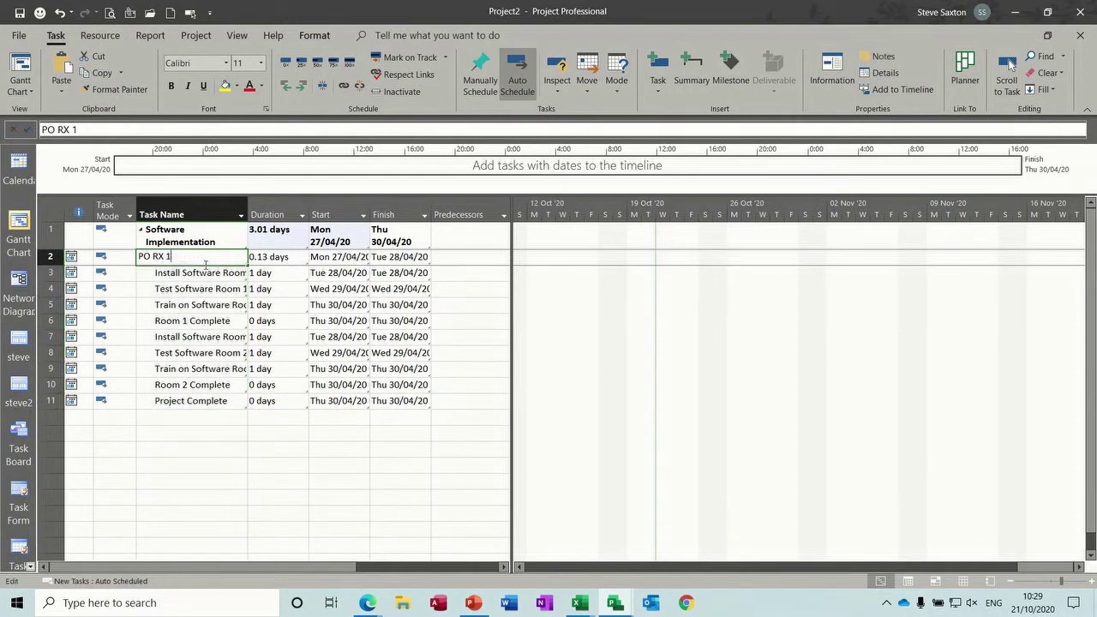
left_click(206, 261)
key("BackSpace")
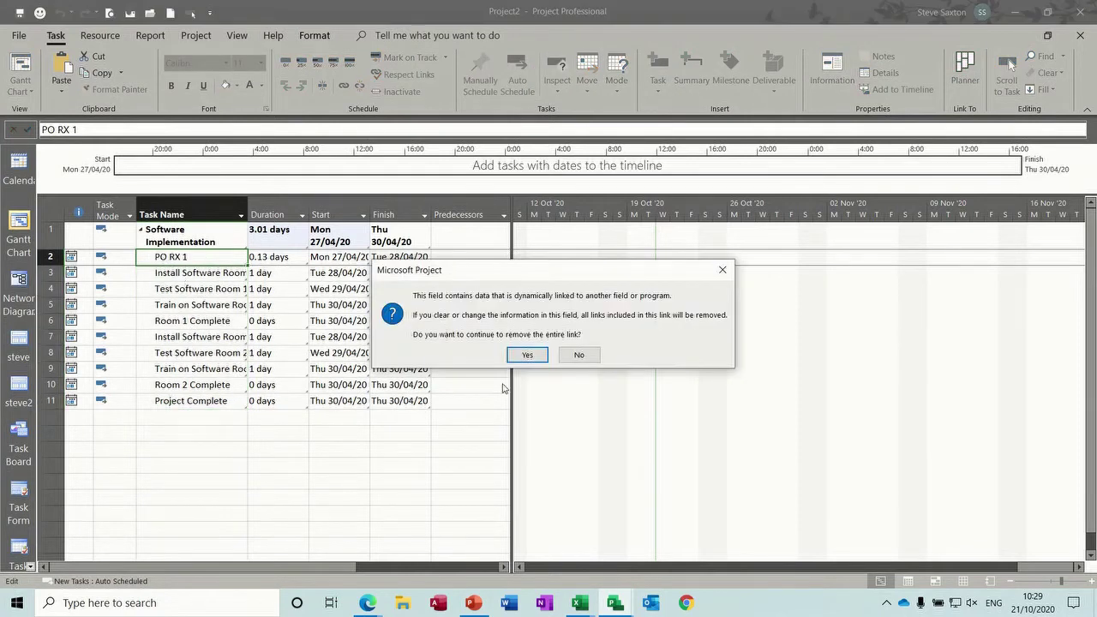
left_click(580, 355)
key("BackSpace")
left_click(578, 355)
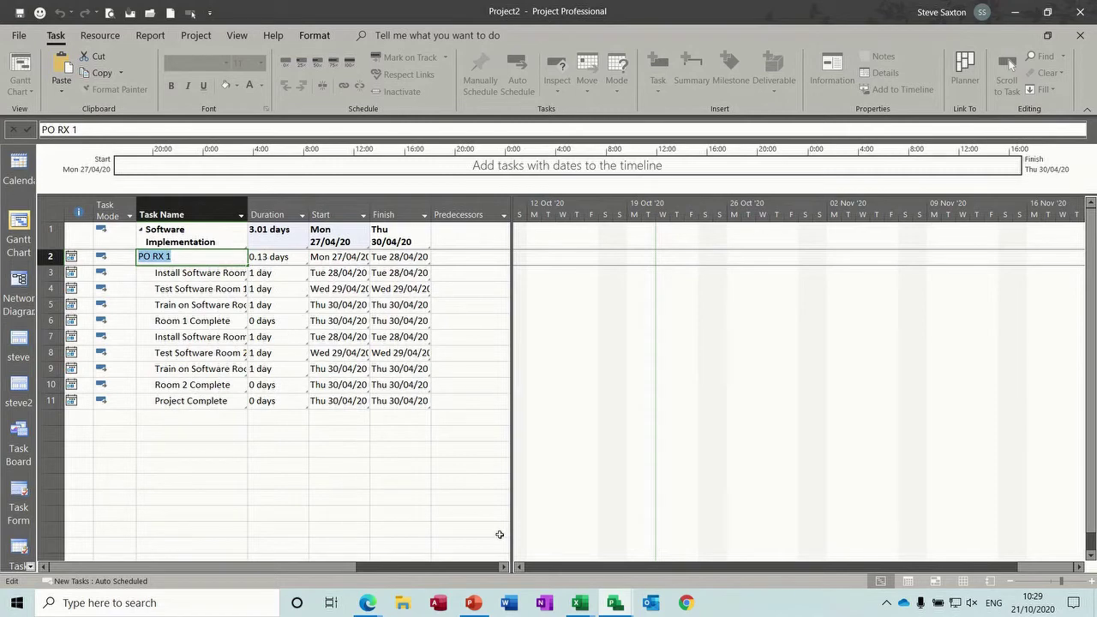
- Switch to the Software Implementation Apr 28 workbook in Excel and set the Duration of Install Software Room 1 to 3 days
left_click(578, 602)
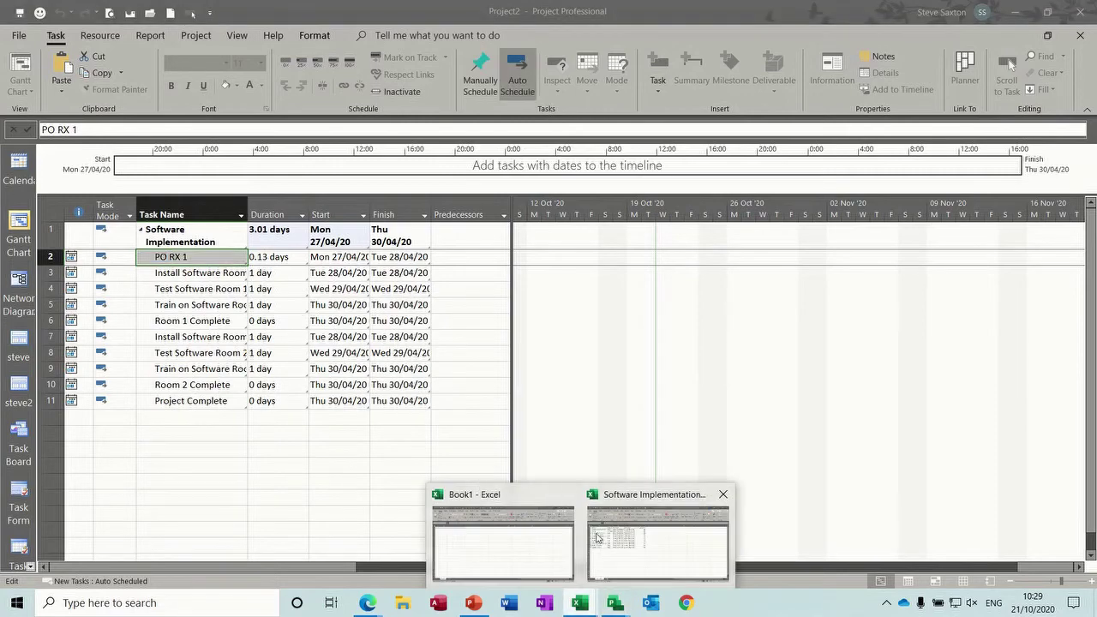
left_click(660, 548)
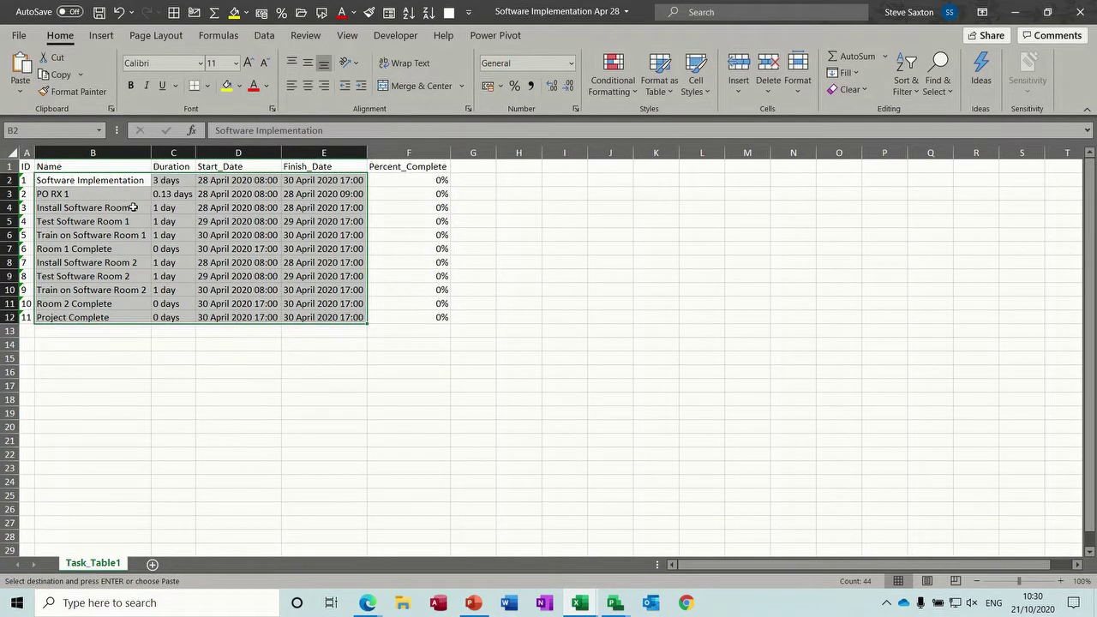
left_click(133, 207)
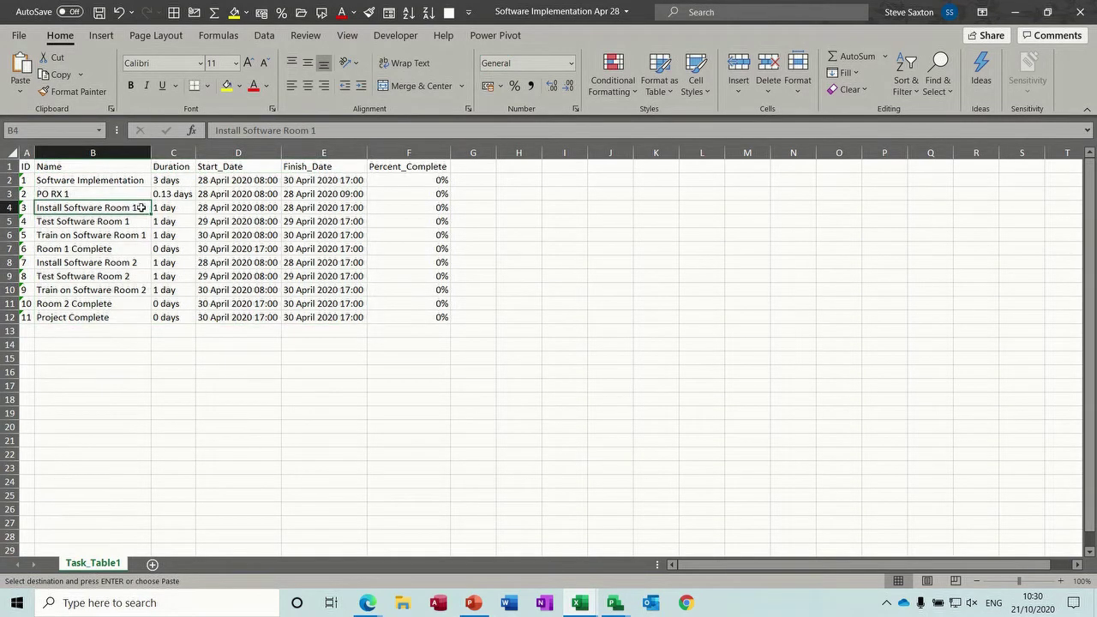
left_click(168, 208)
type("3")
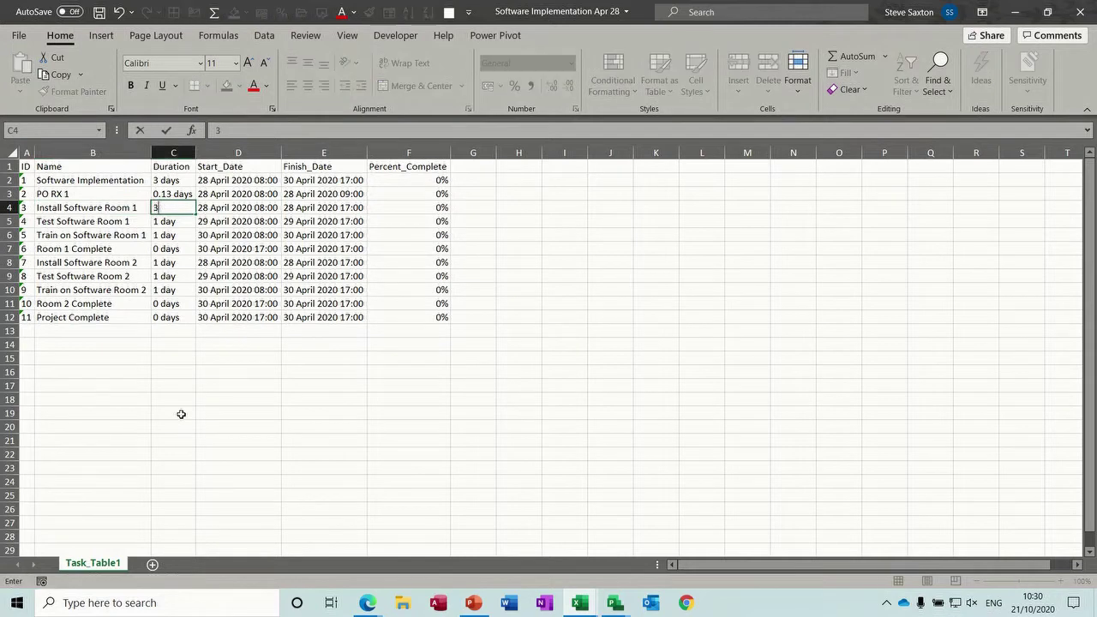
left_click(120, 377)
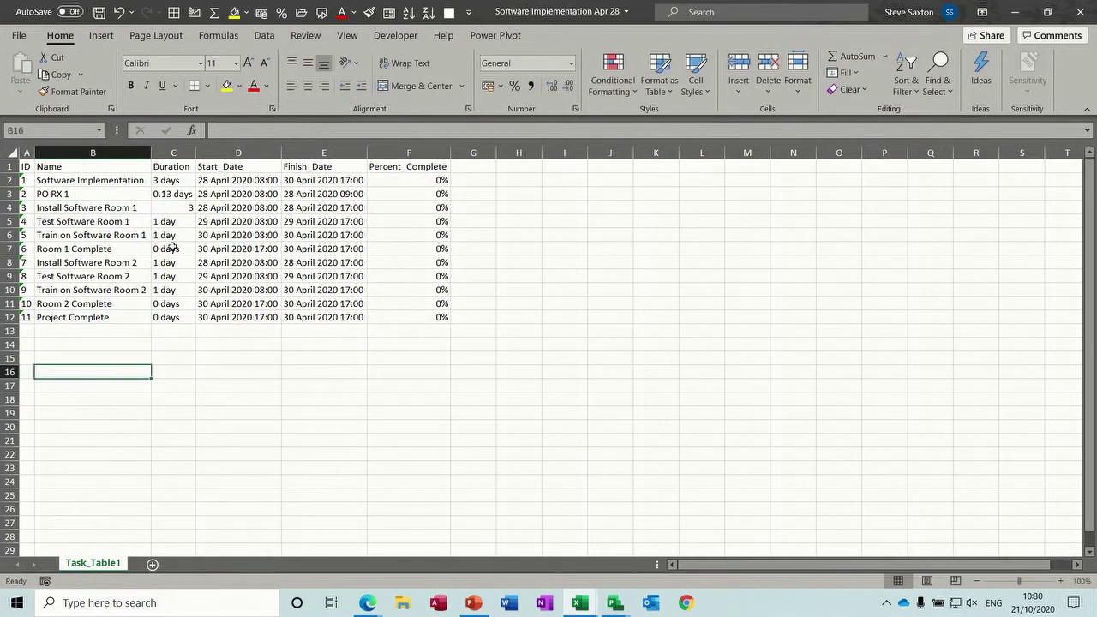
left_click(172, 207)
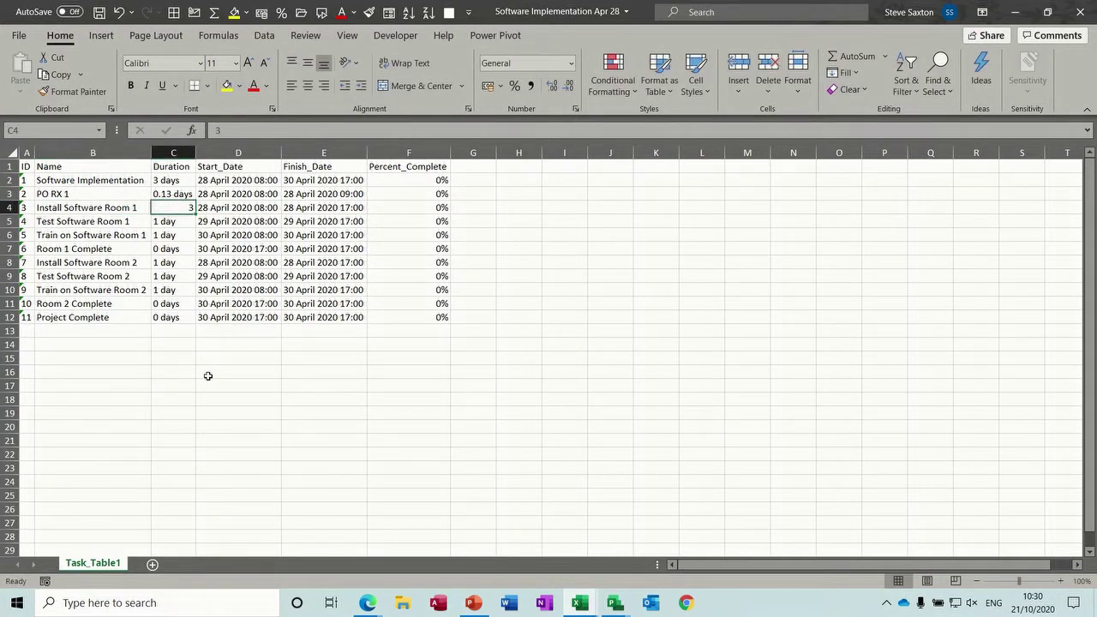
type("3 days")
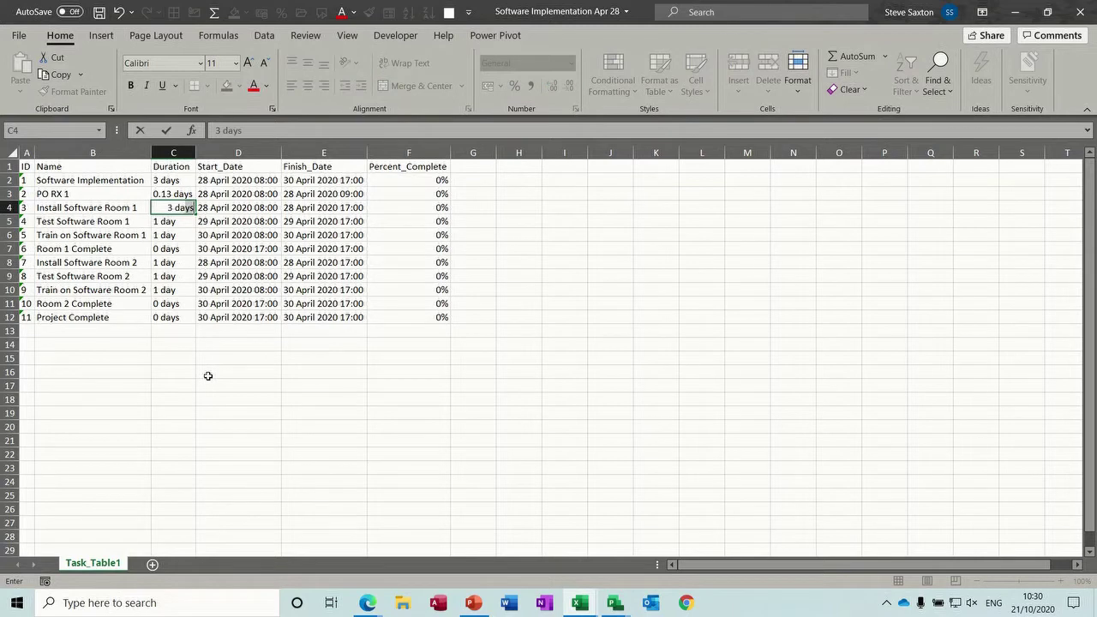
key("Return")
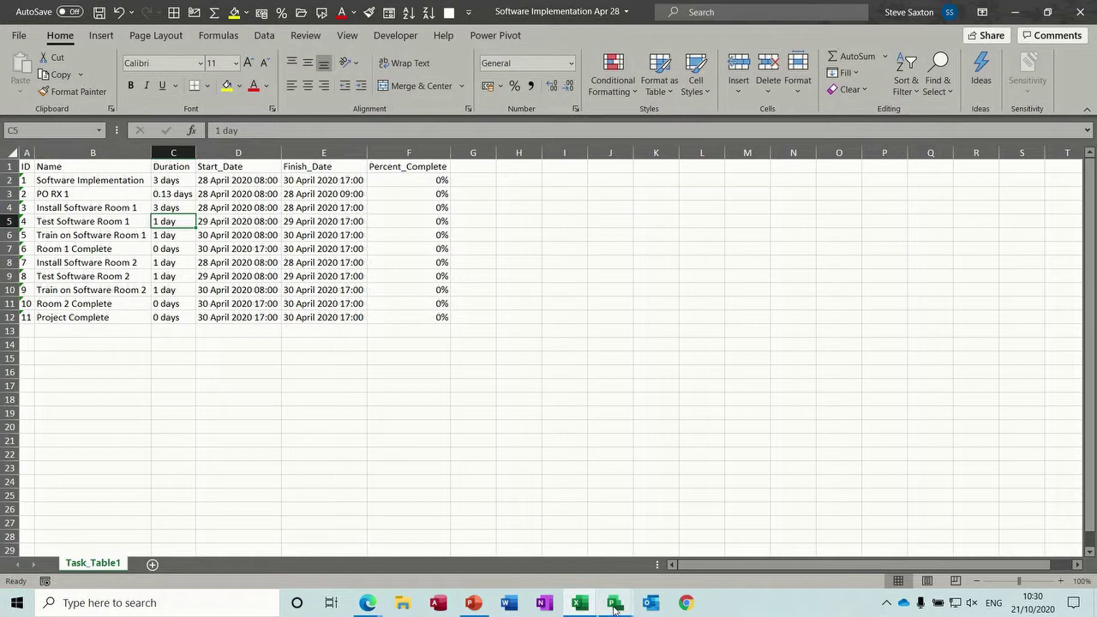
- Switch to the Project2 plan and cancel the pending edit of the PO RX 1 name, declining to remove the link
mouse_move(613, 605)
left_click(647, 561)
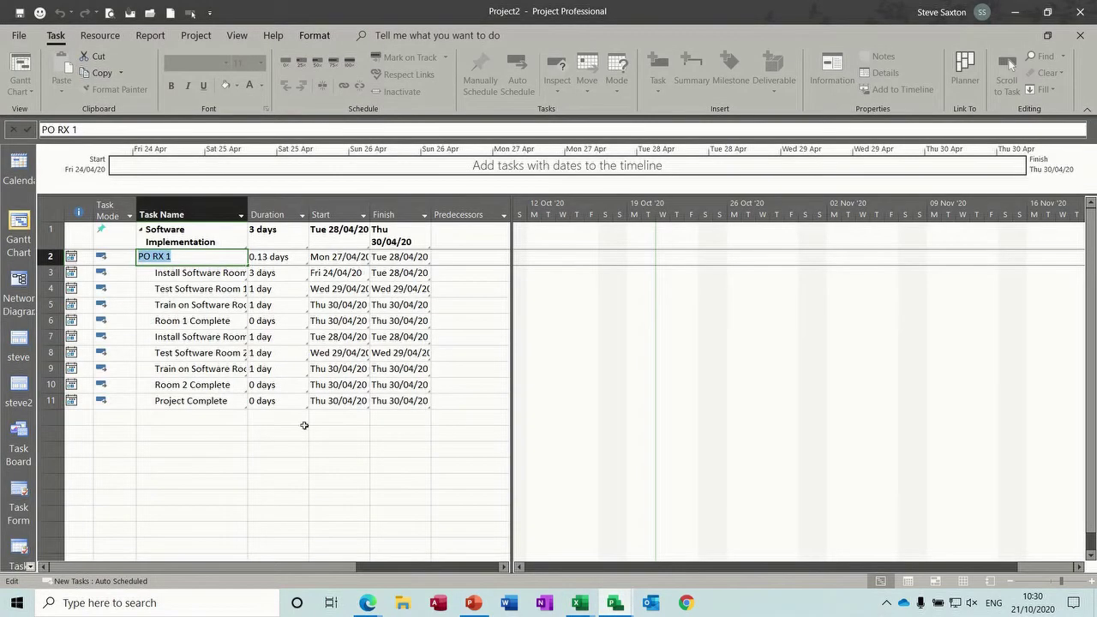
key("Return")
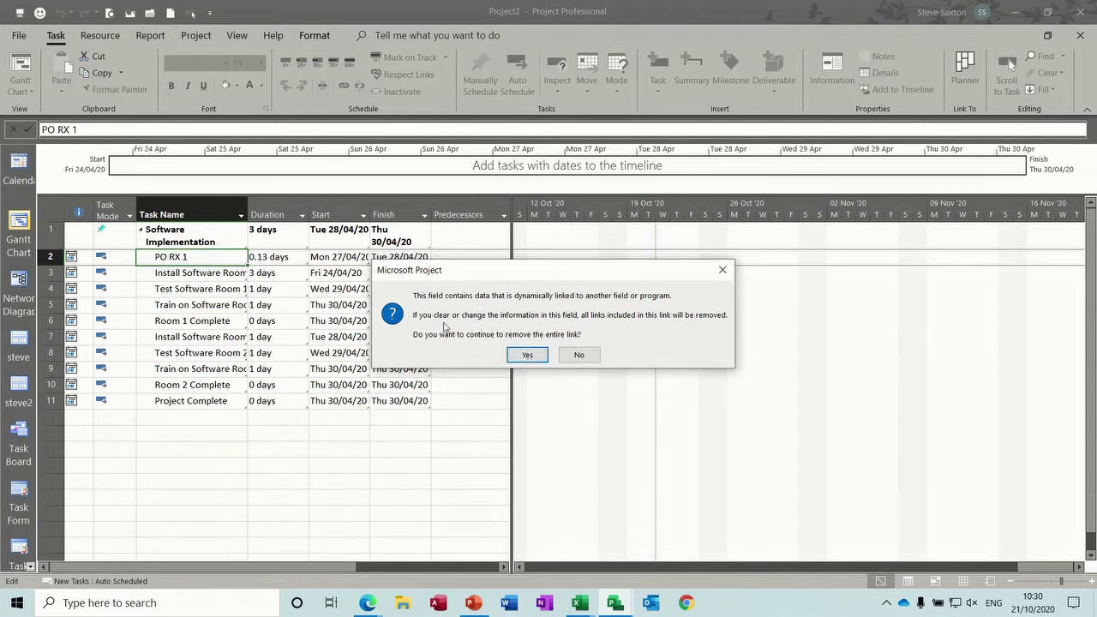
left_click(580, 355)
key("Escape")
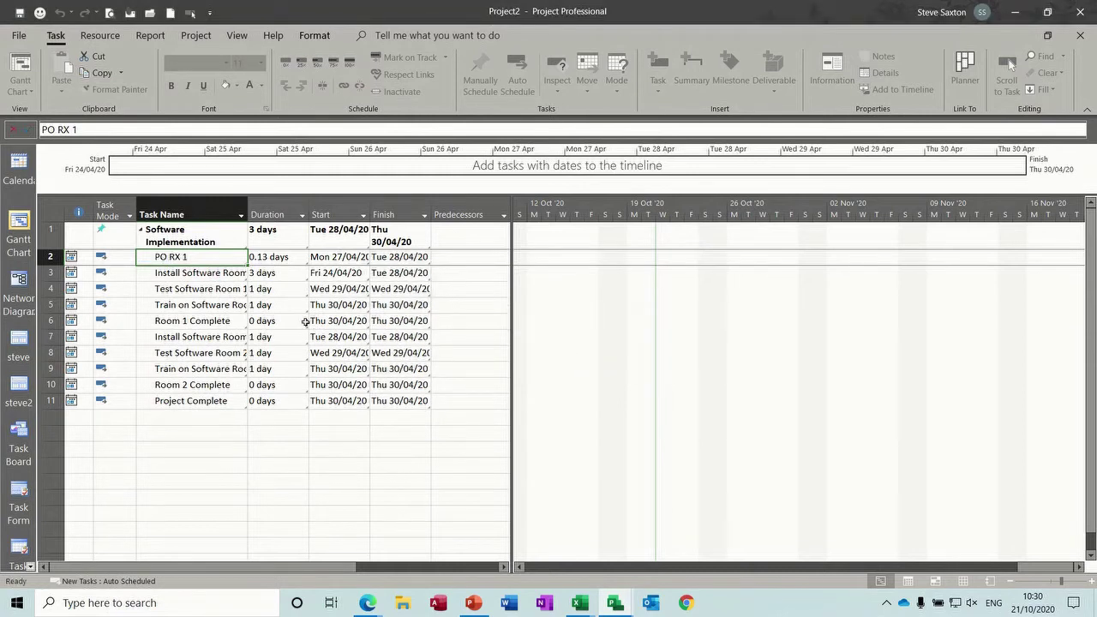
- Set the Software Implementation task mode to Auto Scheduled and widen the Task Name column to fit its contents
left_click(113, 237)
left_click(129, 237)
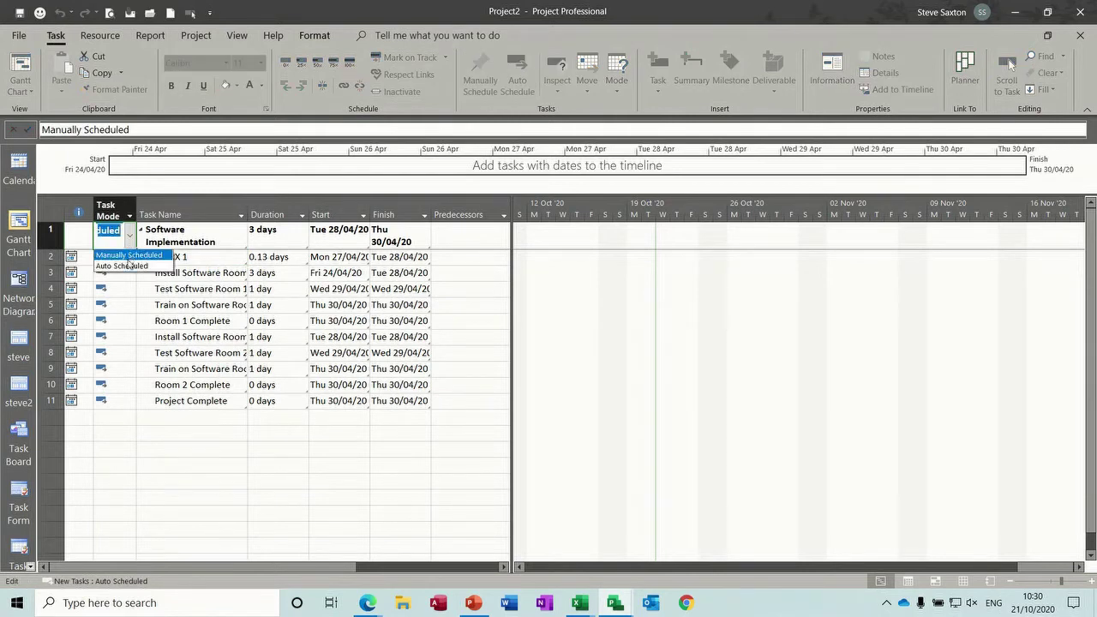
left_click(129, 265)
left_click(206, 291)
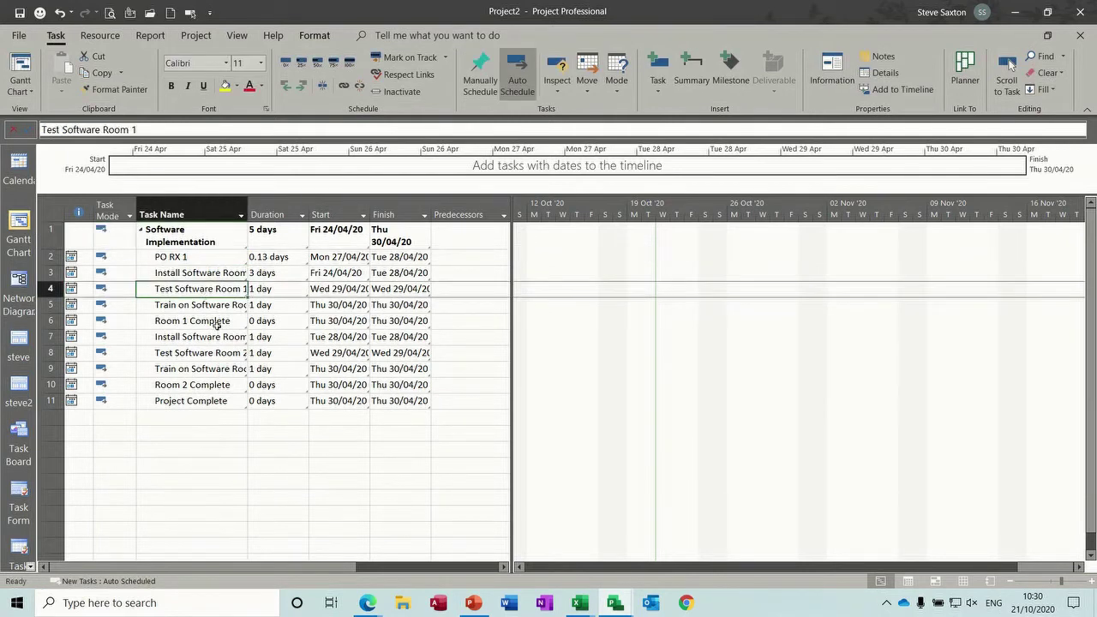
double_click(247, 211)
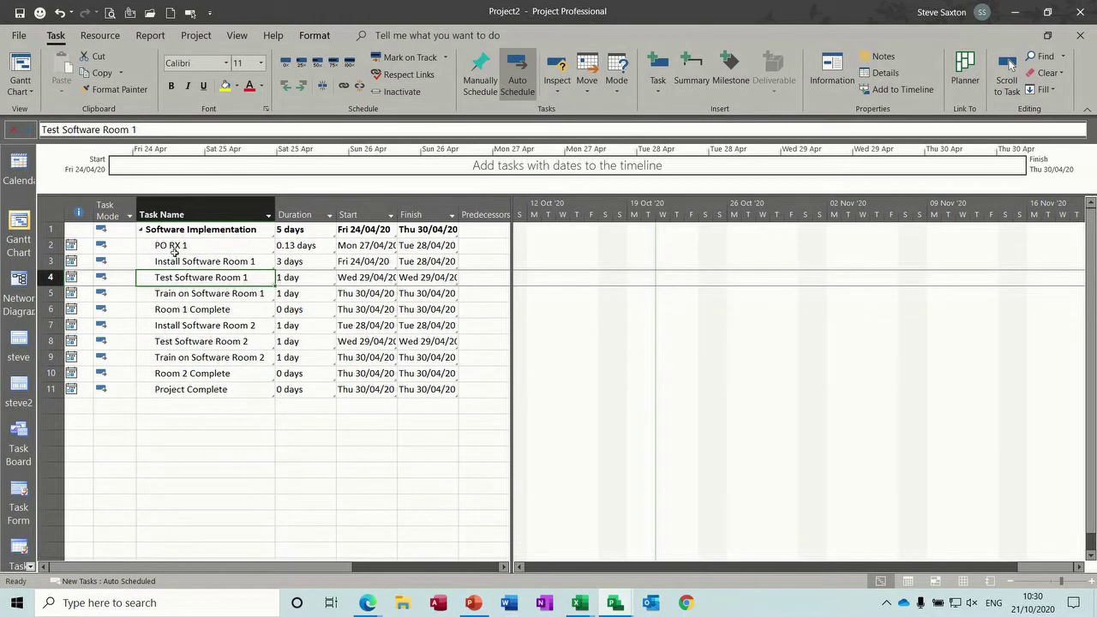
- Compare the source task rows in the Excel workbook with the linked tasks in Project2, focusing on Install Software Room 1
key("alt+Tab")
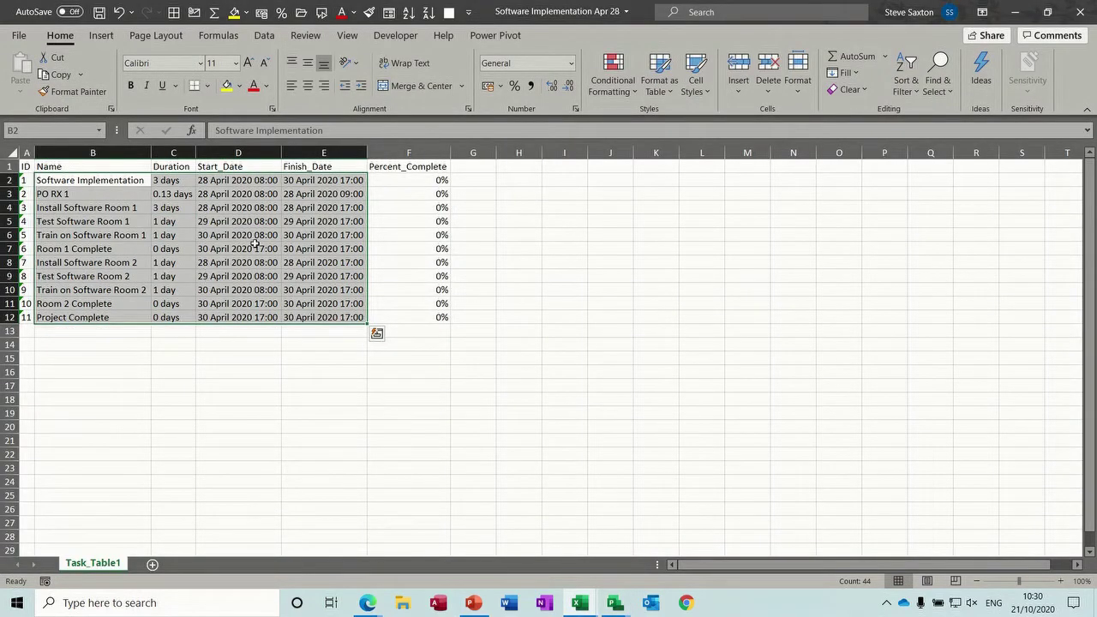
key("Escape")
mouse_move(613, 603)
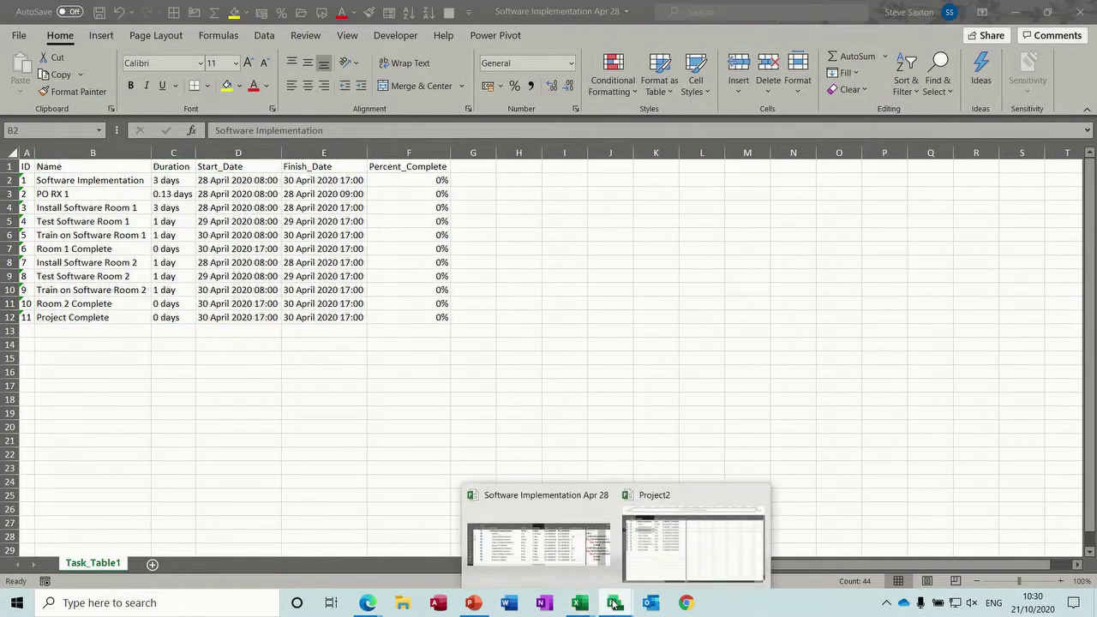
left_click(641, 548)
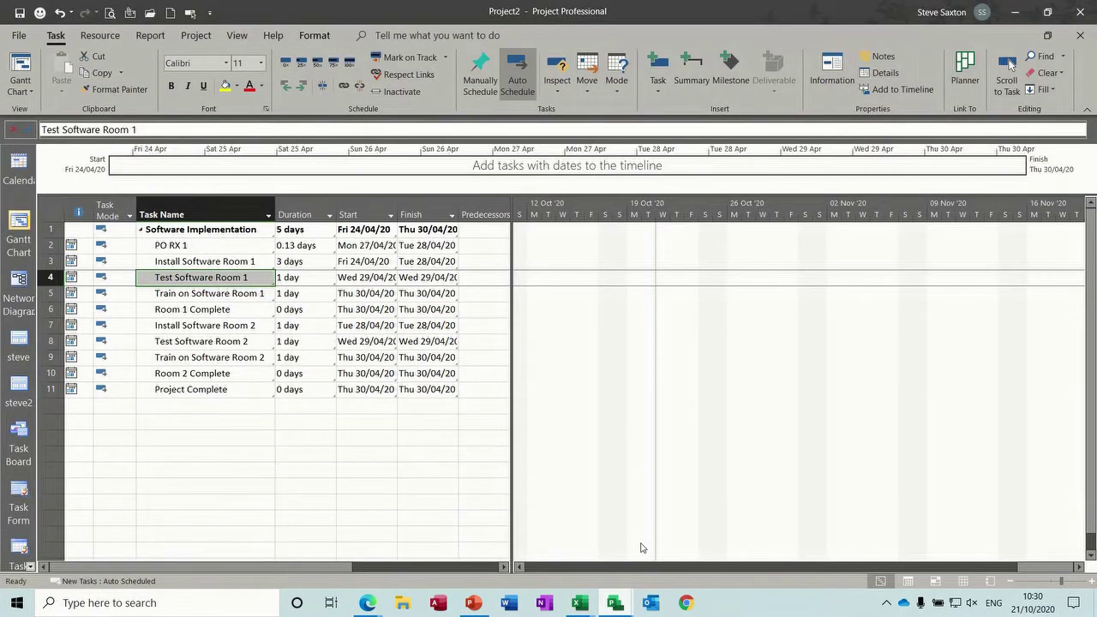
left_click(237, 262)
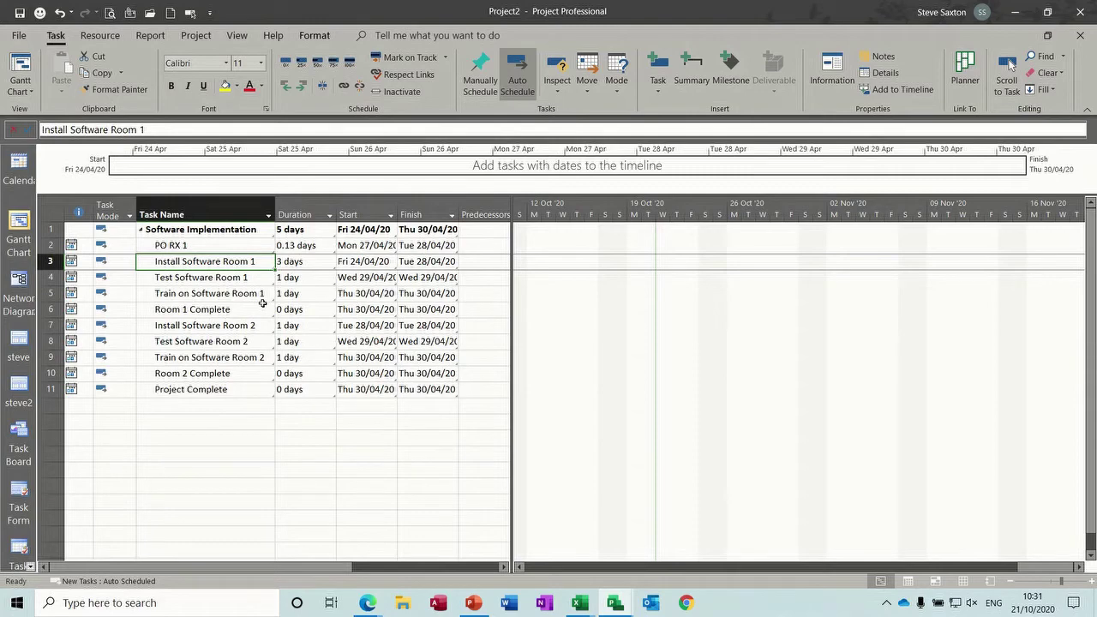
- Rename the PO RX 1 task to PO in the Excel workbook and return to Project2 to check the linked name
key("alt+Tab")
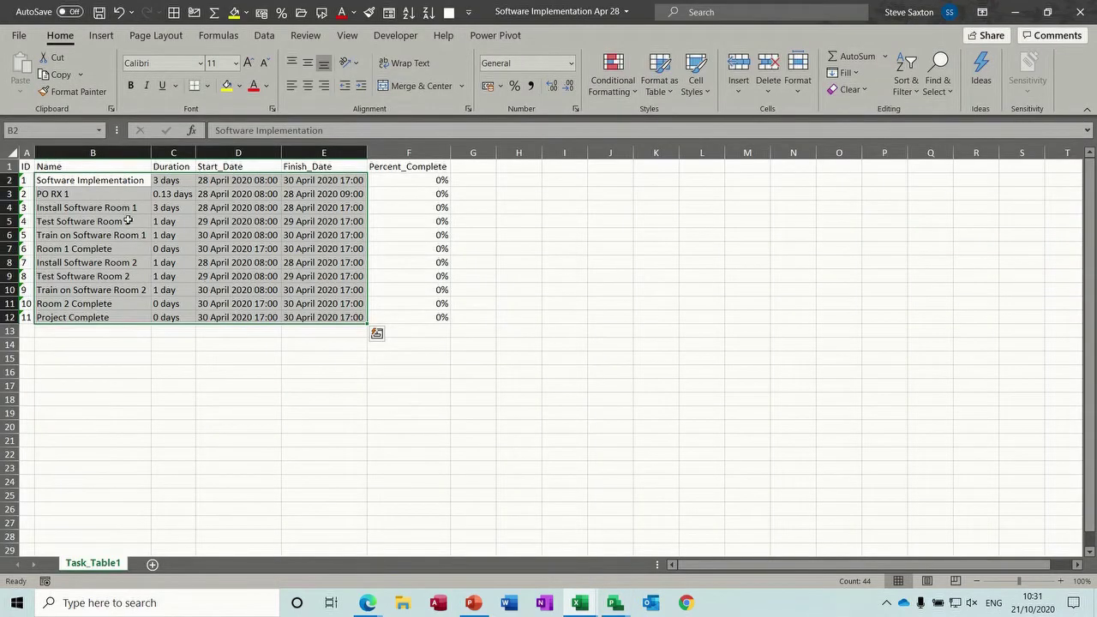
left_click(116, 192)
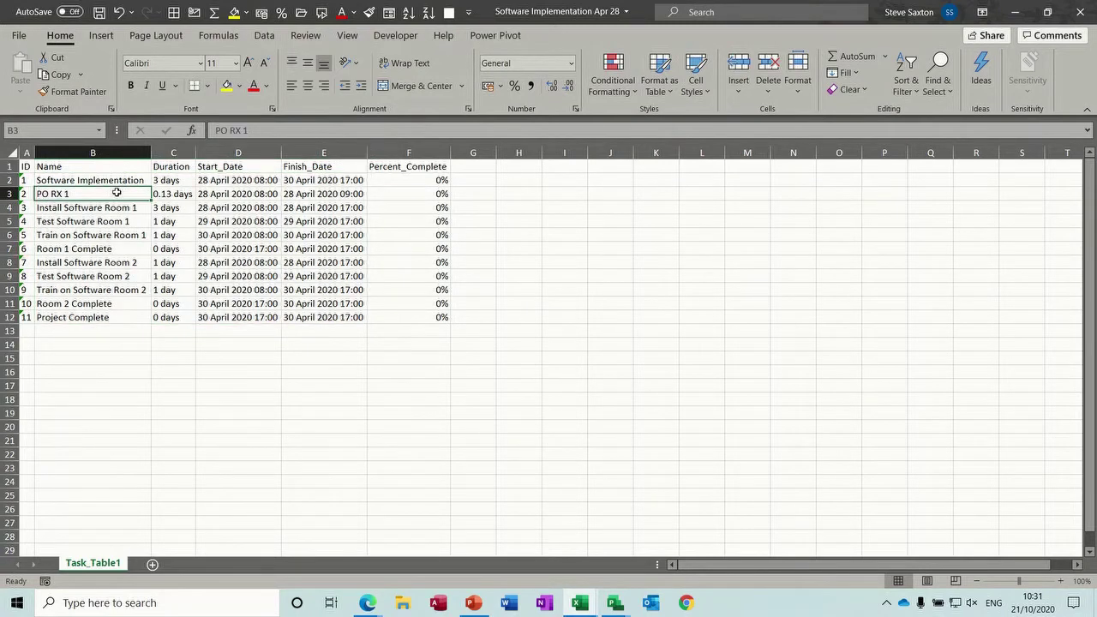
type("PO")
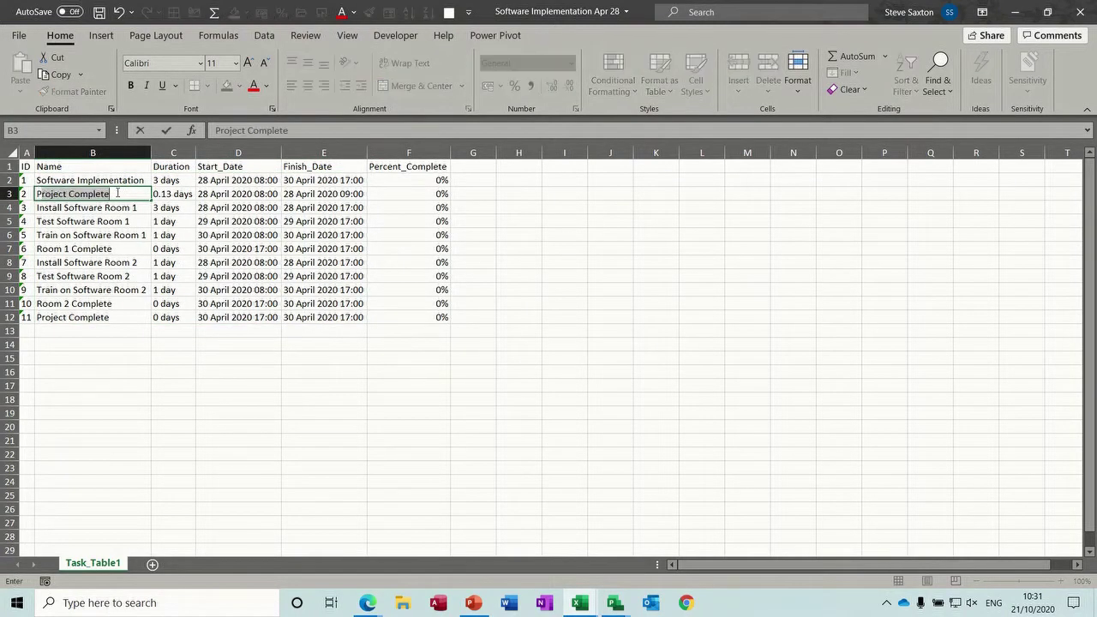
left_click(114, 216)
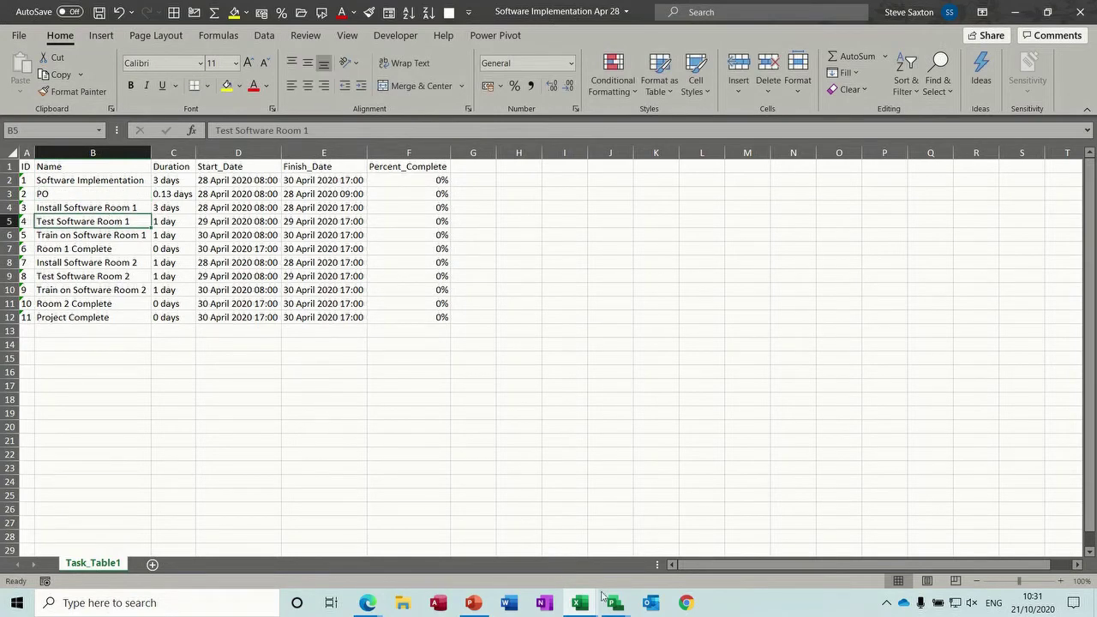
mouse_move(615, 603)
left_click(641, 572)
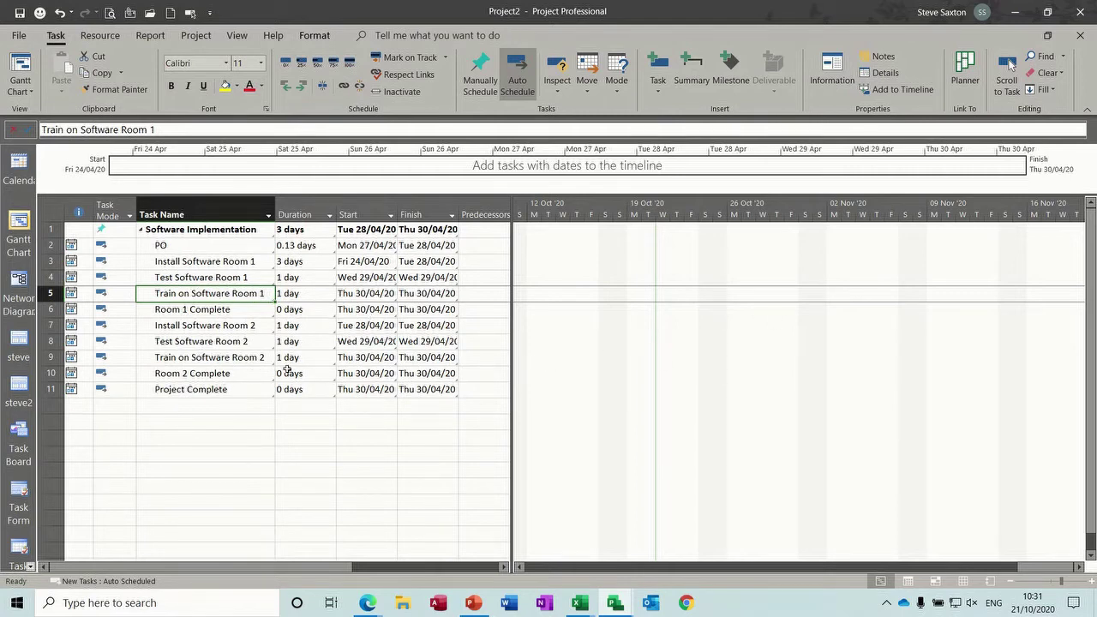
- Check the Excel task table again, return to Project2 and switch the Software Implementation summary task back to Auto Scheduled
left_click(588, 606)
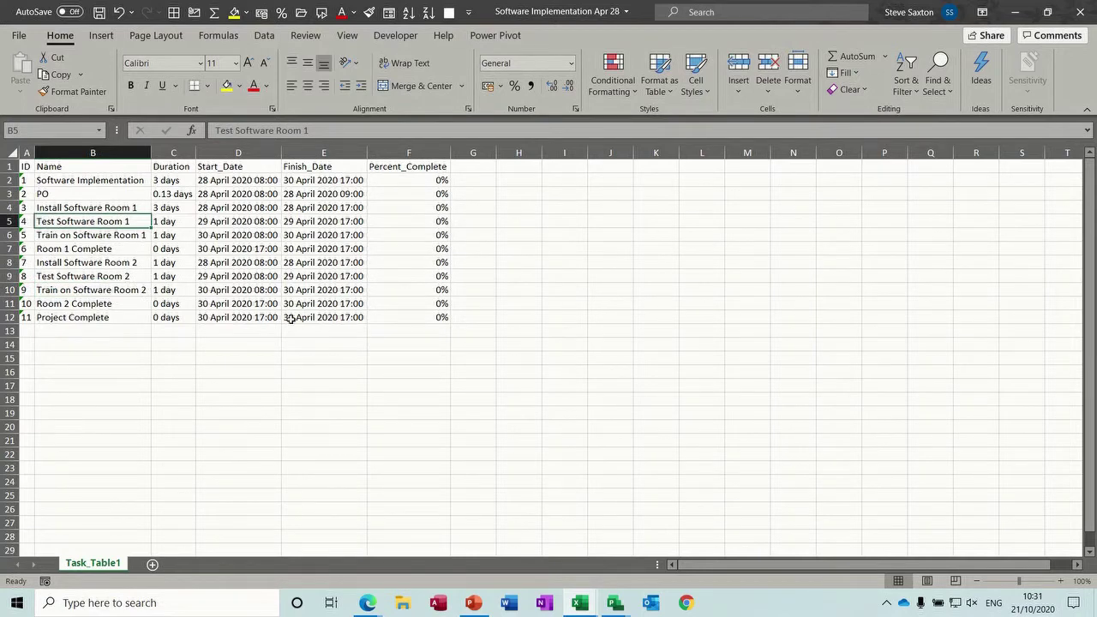
left_click(614, 602)
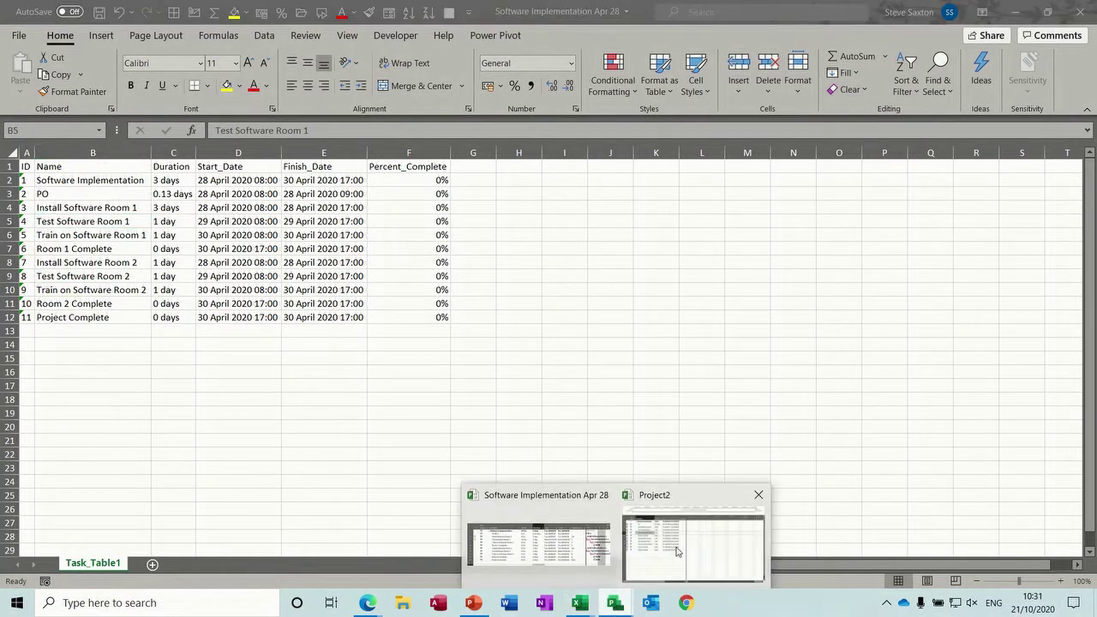
left_click(677, 551)
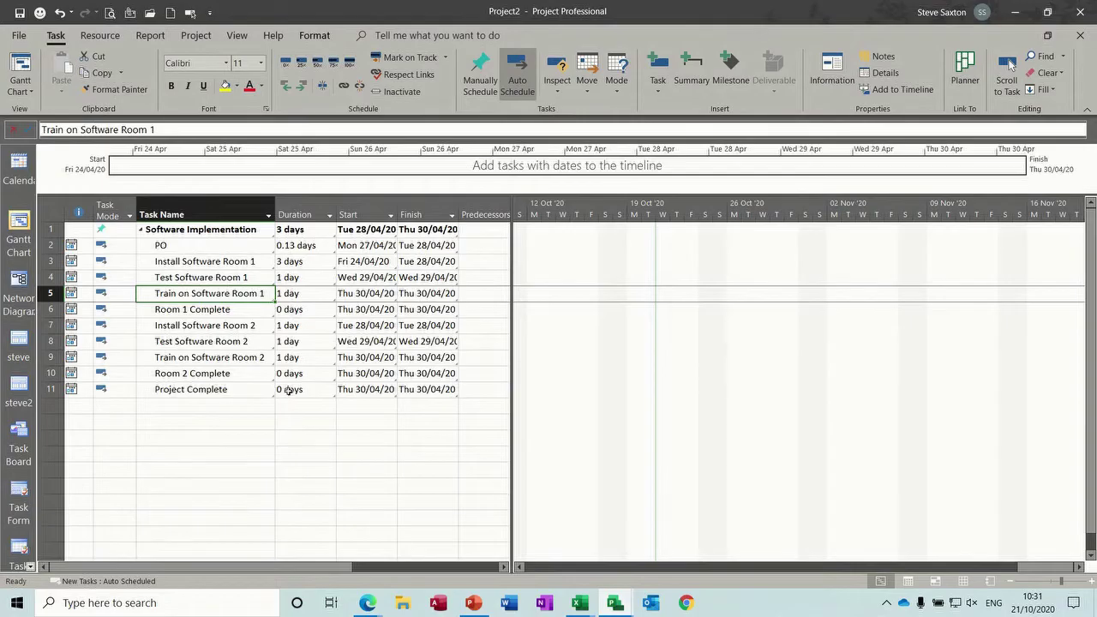
left_click(125, 231)
left_click(130, 231)
left_click(128, 257)
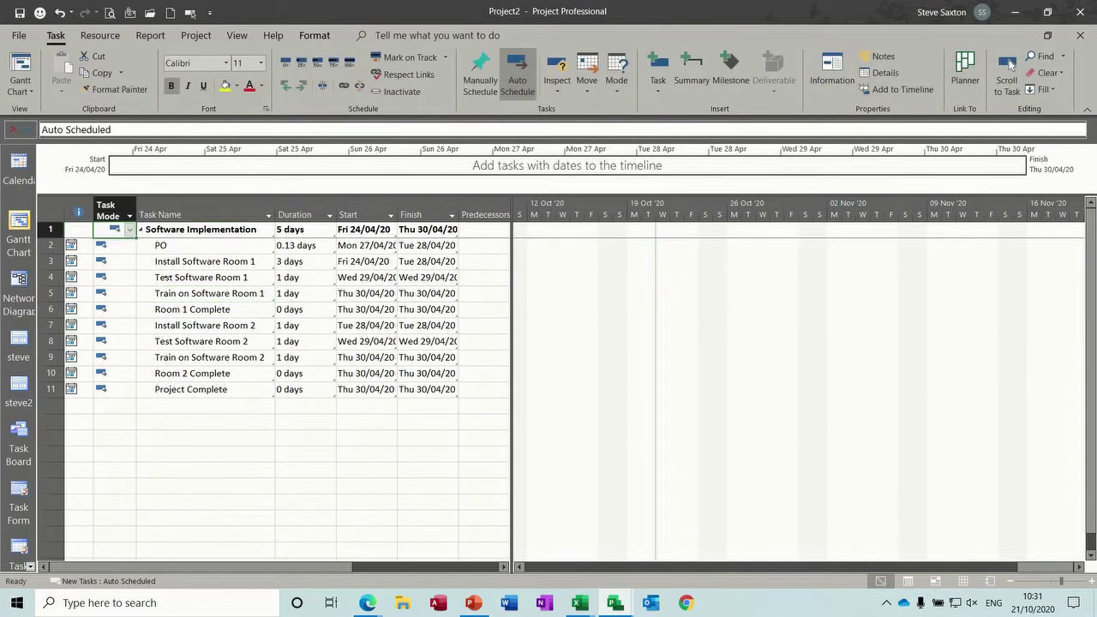
left_click(184, 279)
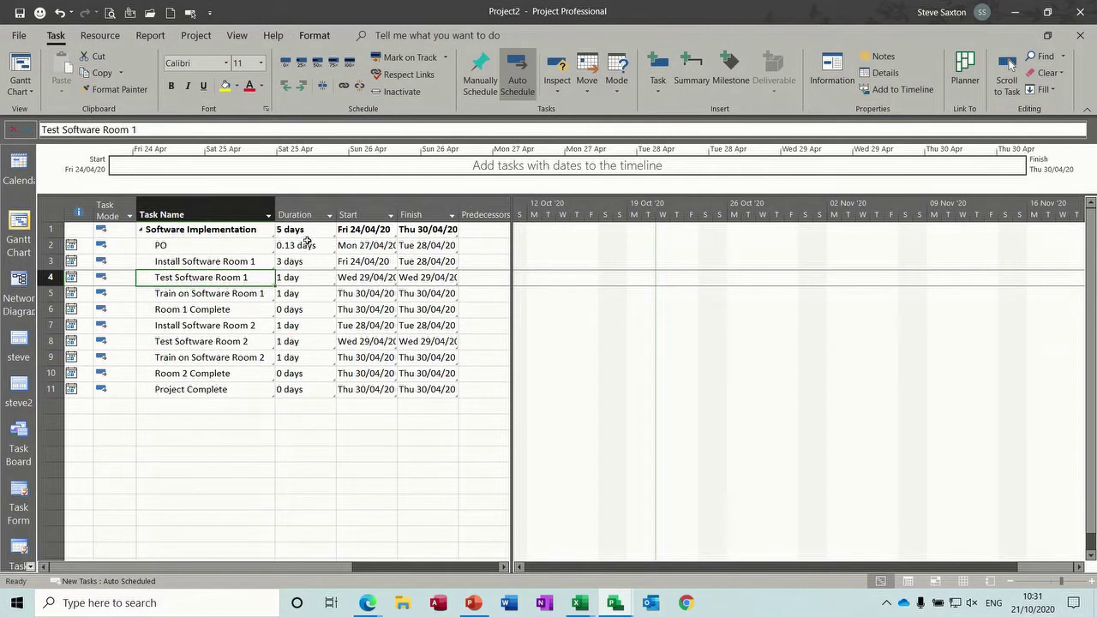
- Change the Room 1 Complete name to 1 in the Excel workbook and check the linked task in Project2
left_click(197, 311)
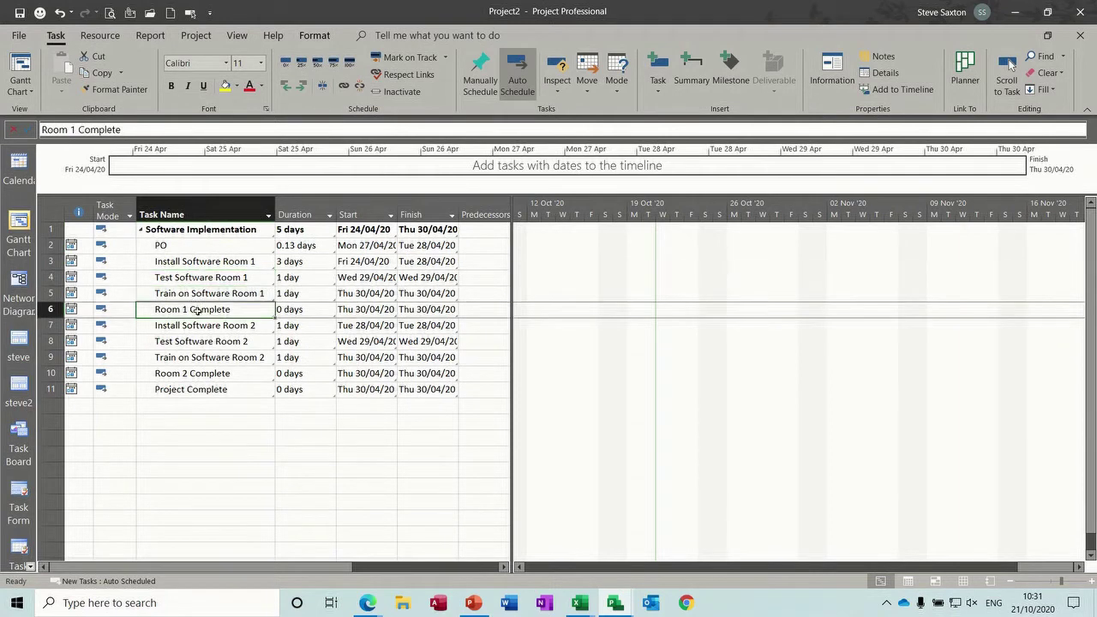
key("alt+Tab")
left_click(117, 247)
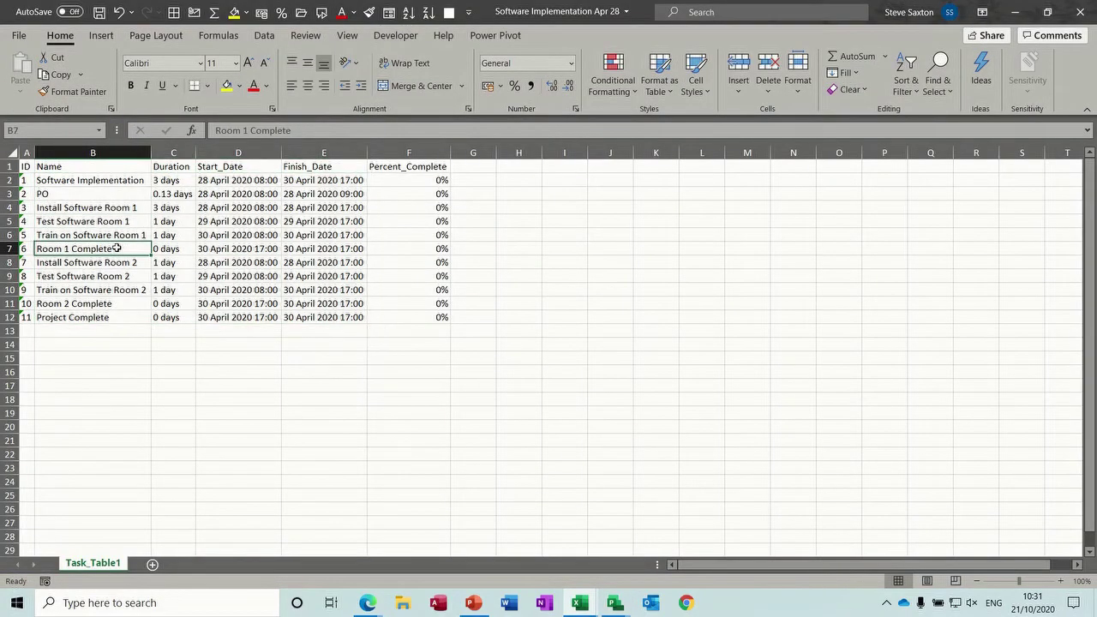
type("1")
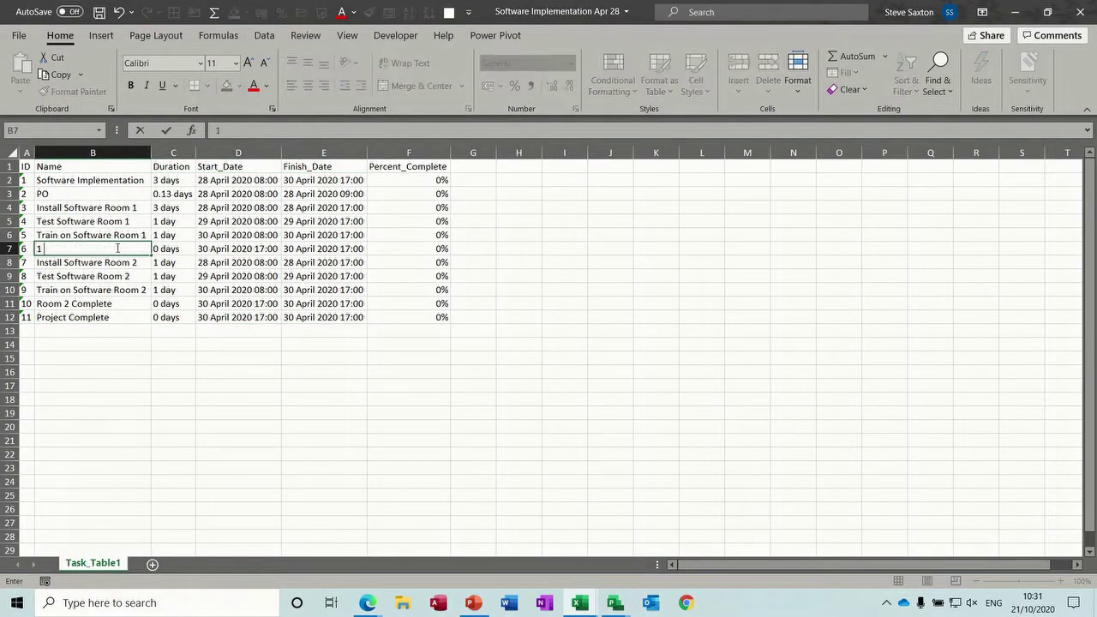
left_click(98, 286)
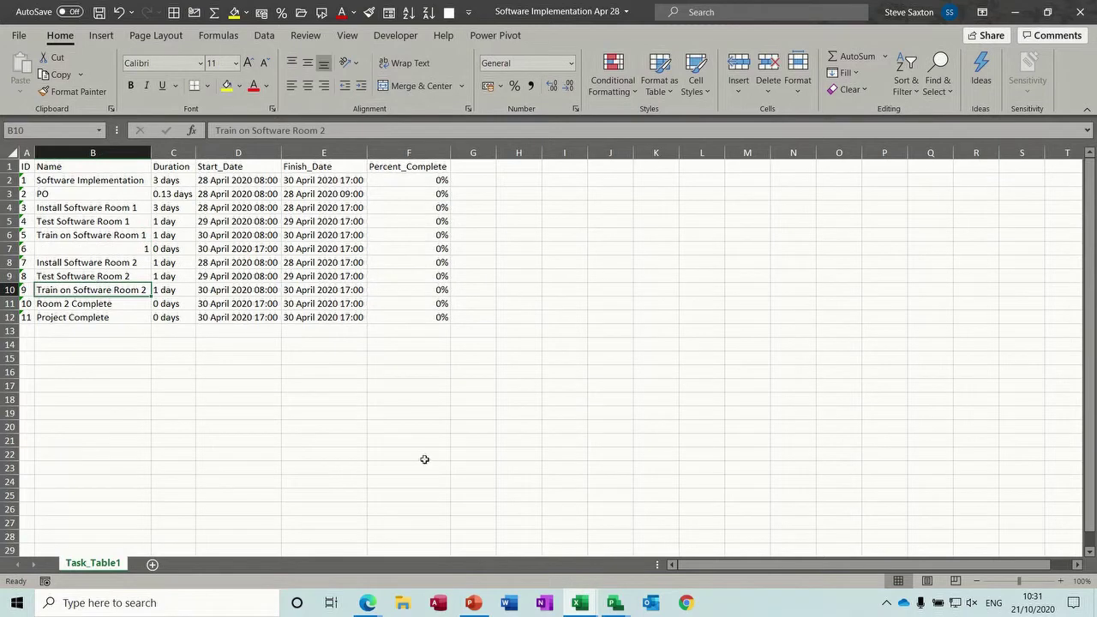
left_click(614, 604)
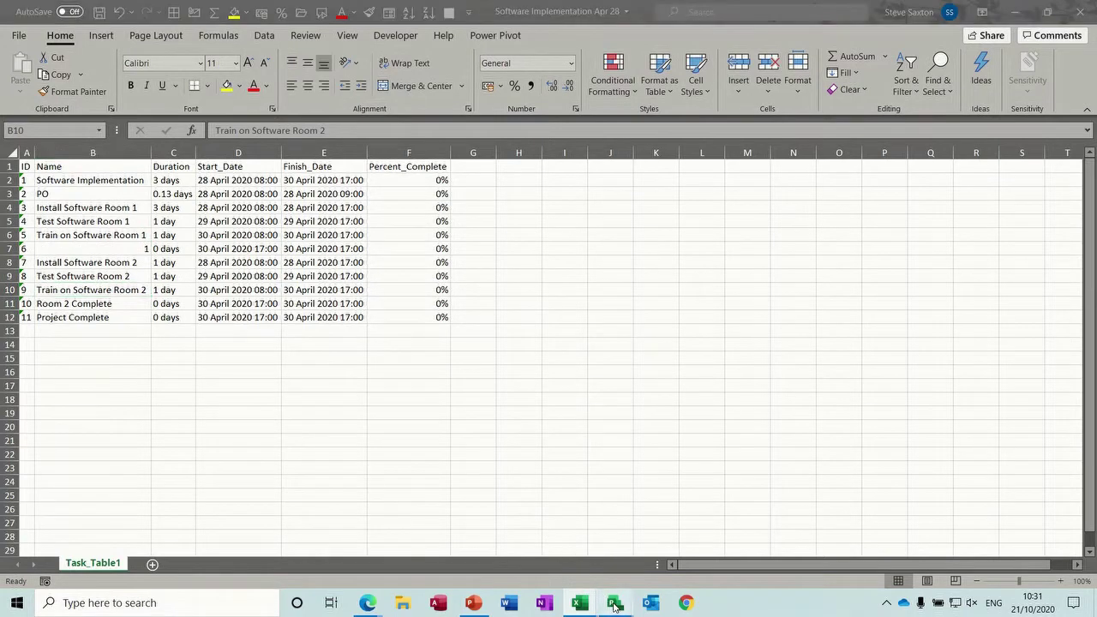
left_click(663, 548)
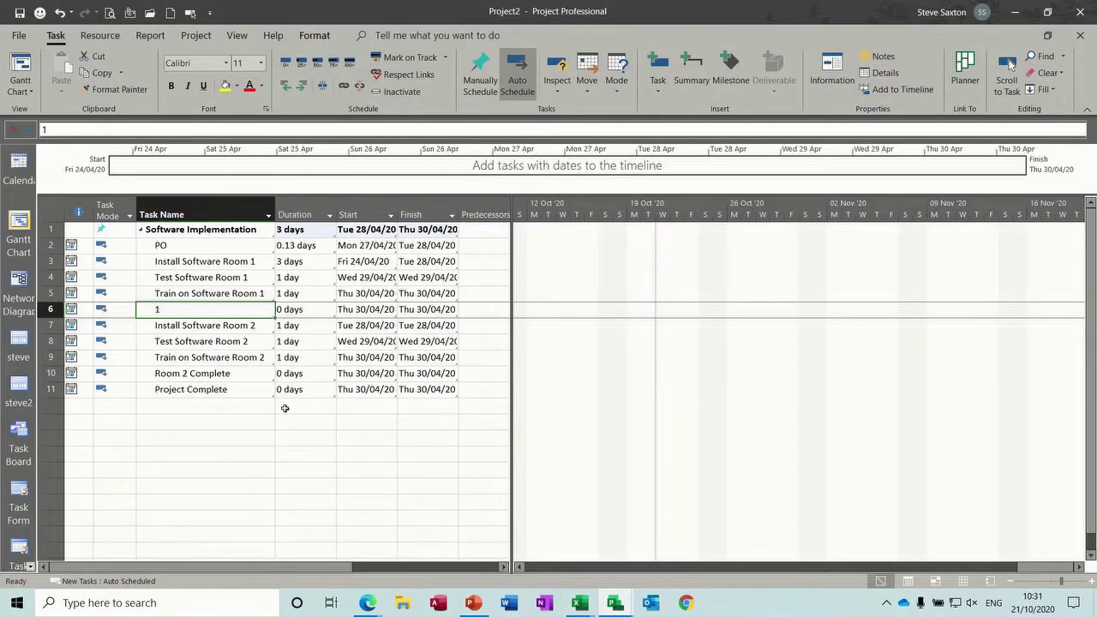
left_click(206, 324)
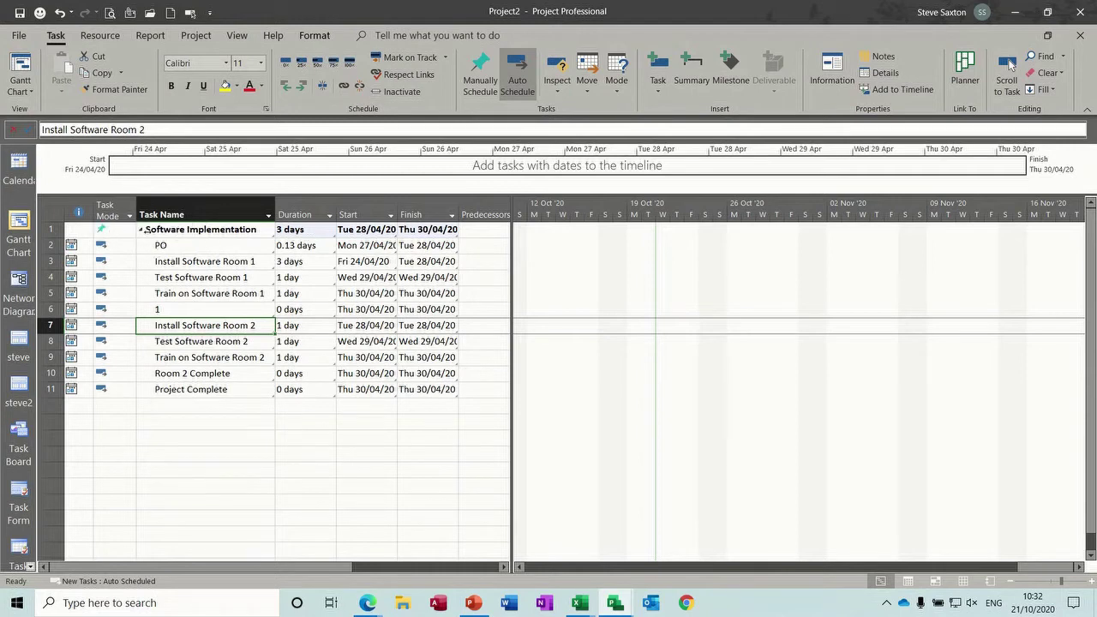
- Switch the Software Implementation summary task to Auto Scheduled and check its duration against the linked subtasks
left_click(117, 230)
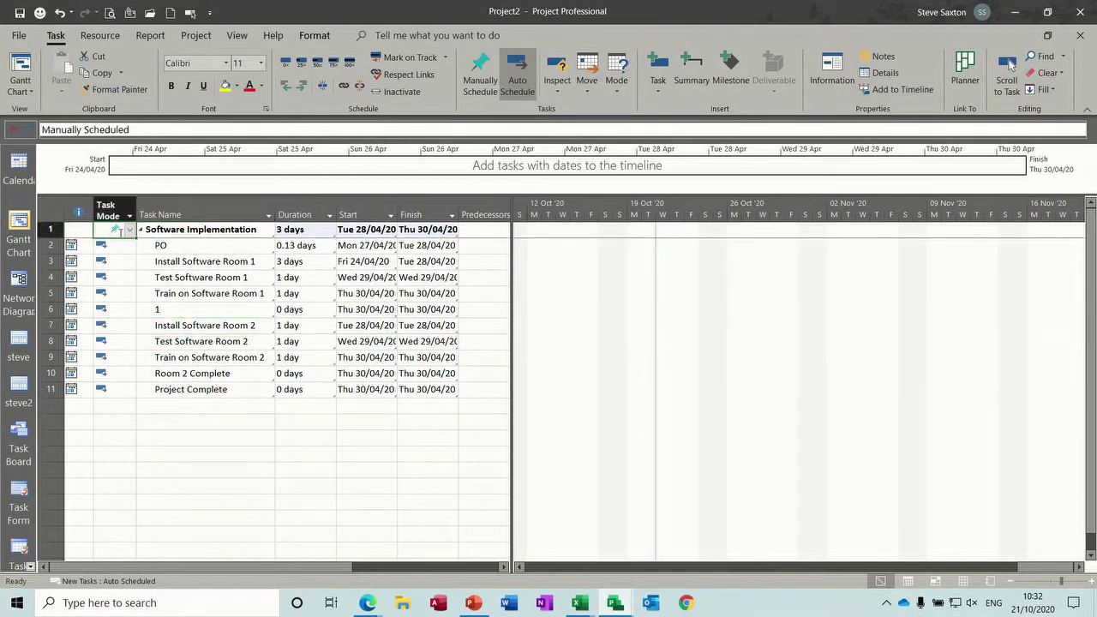
left_click(130, 230)
left_click(124, 255)
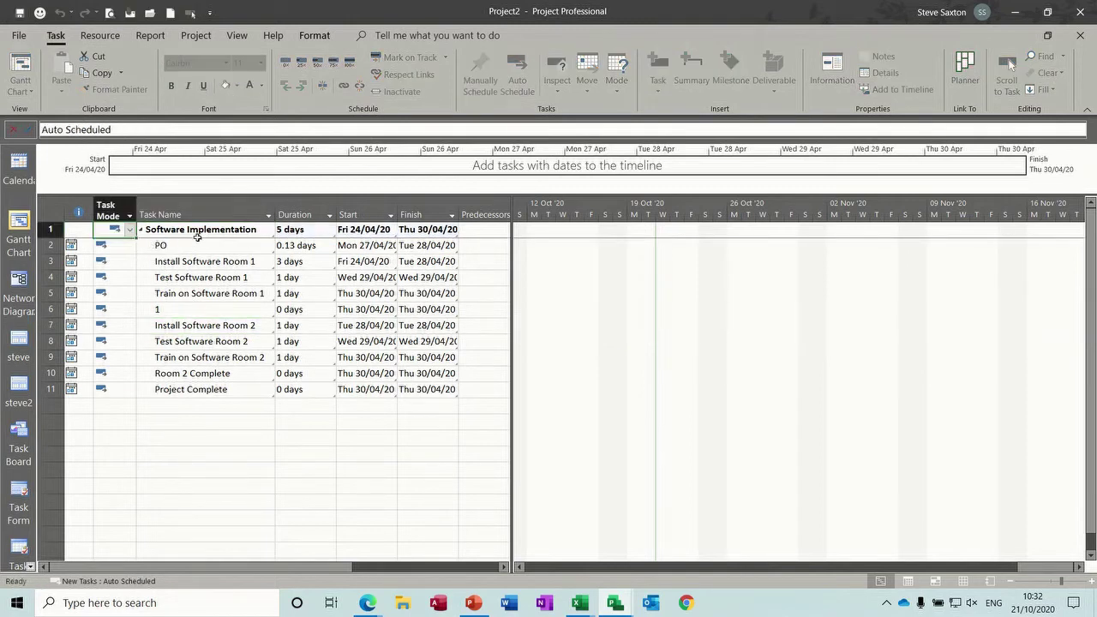
left_click(227, 277)
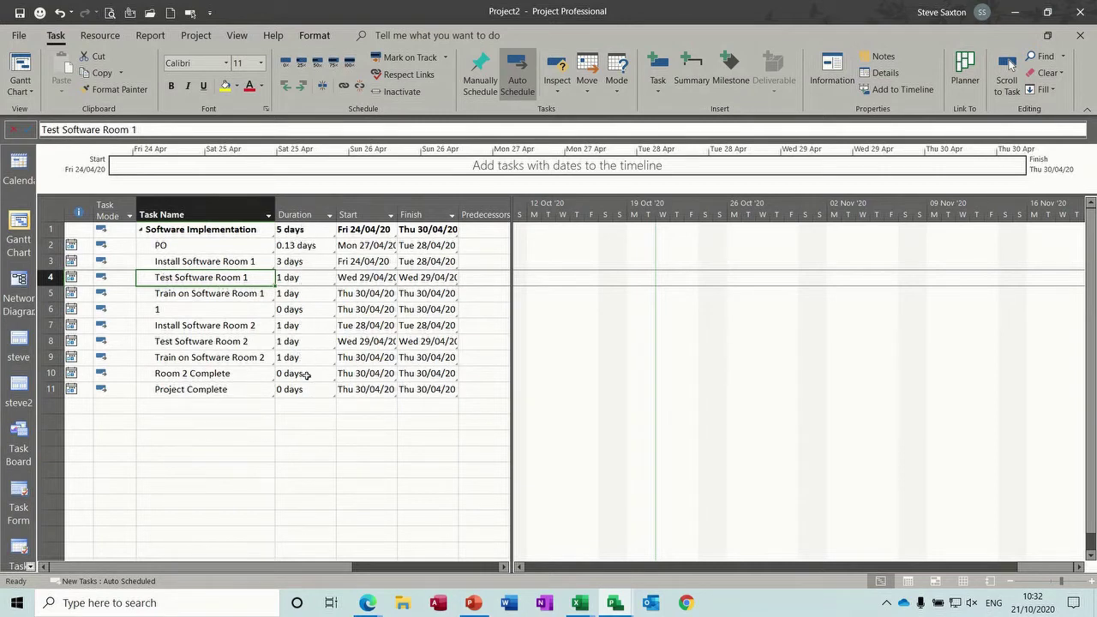
left_click(288, 230)
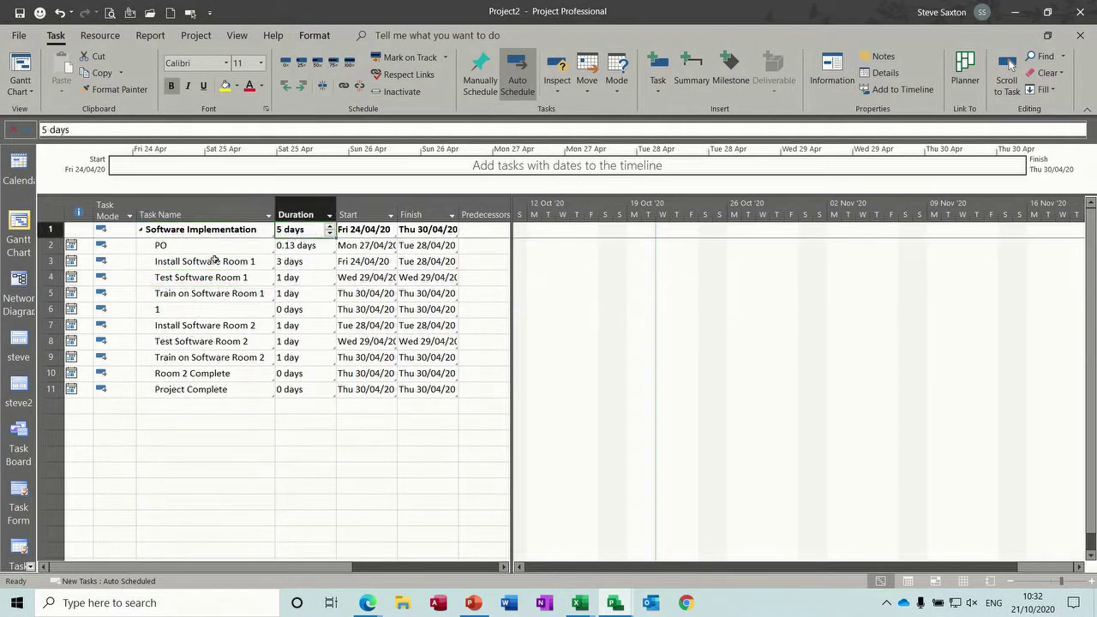
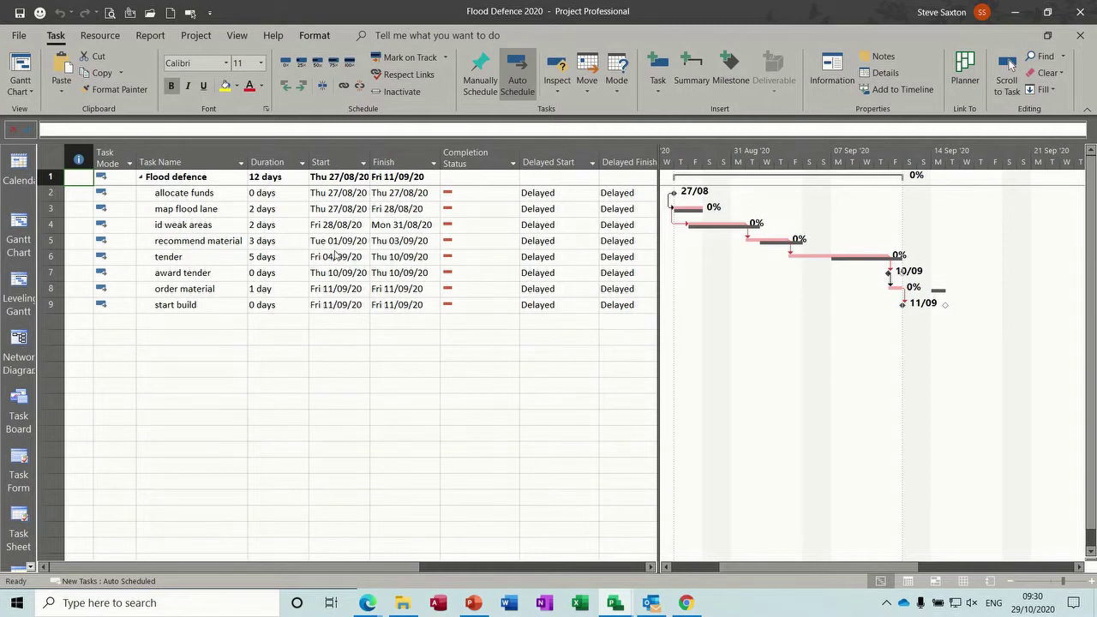
- Display the Flood Defence 2020 tasks in the Sprint Planning Sheet view
mouse_move(193, 192)
left_mouse_down()
mouse_move(209, 306)
mouse_move(208, 194)
left_mouse_up()
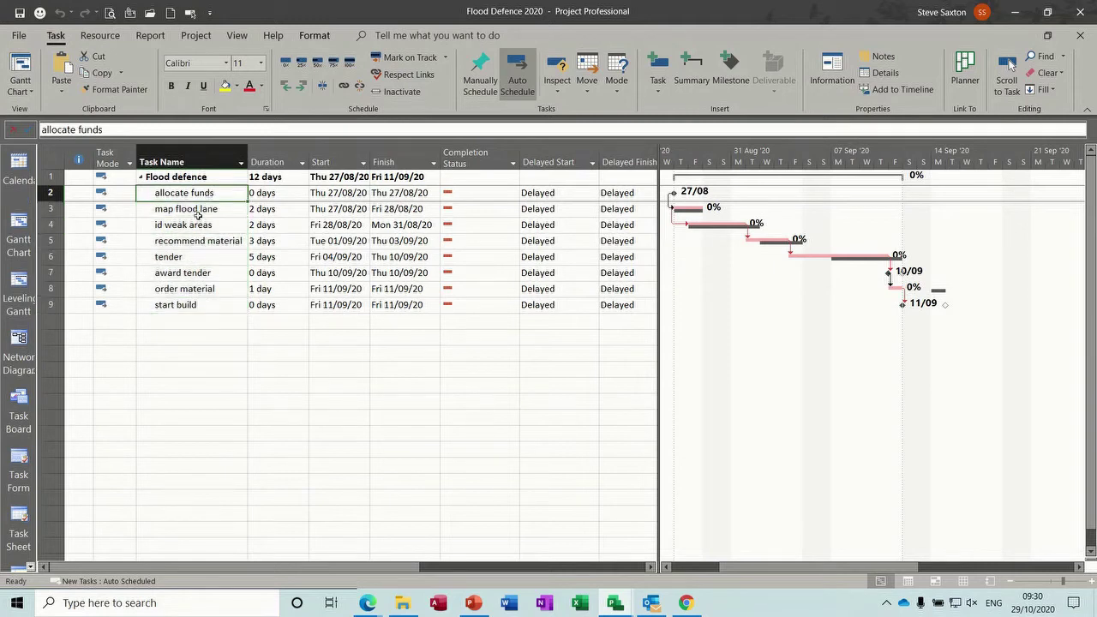
left_click(206, 338)
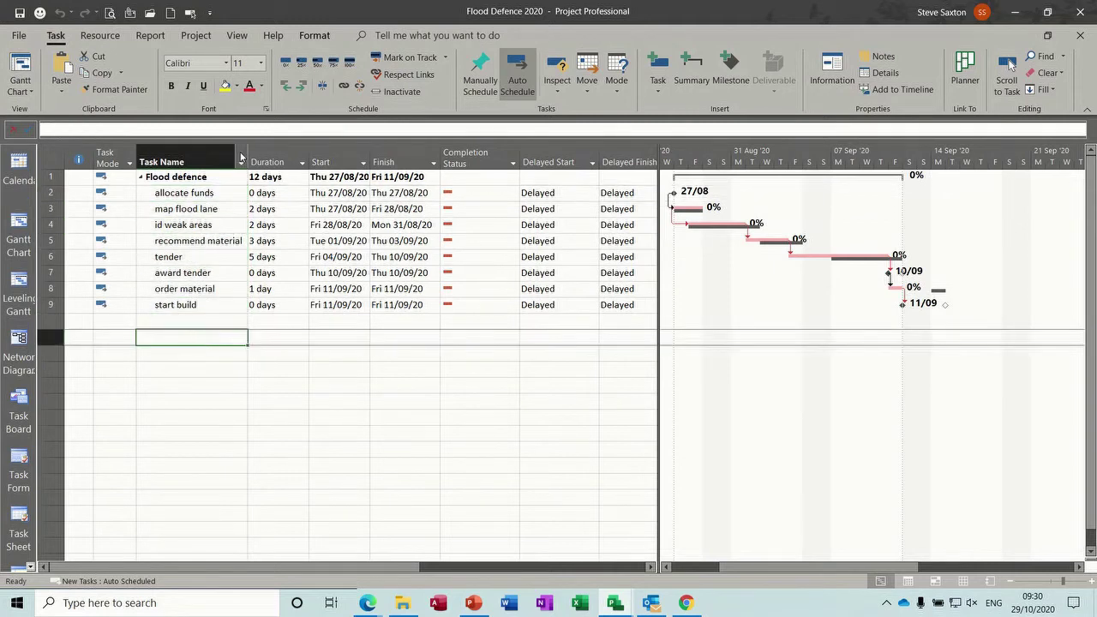
left_click(237, 36)
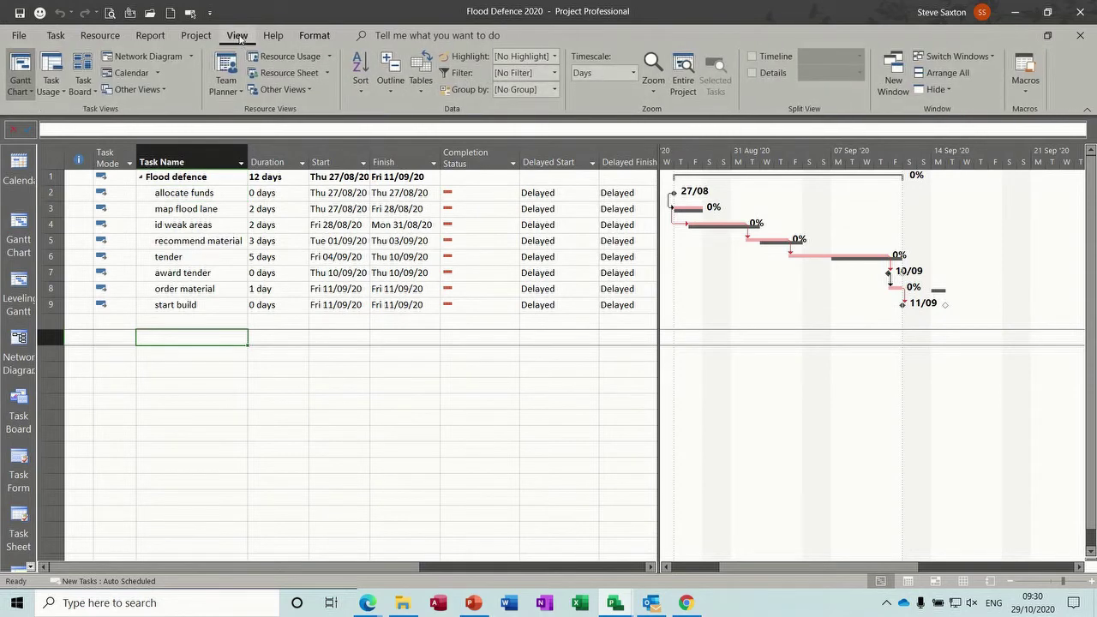
left_click(310, 91)
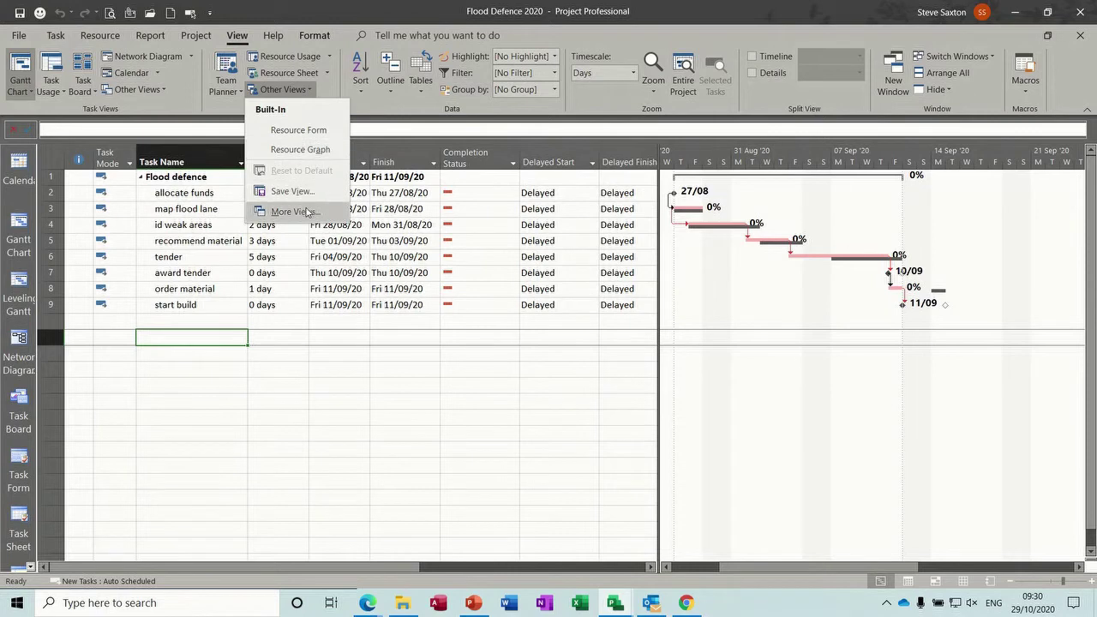
left_click(307, 212)
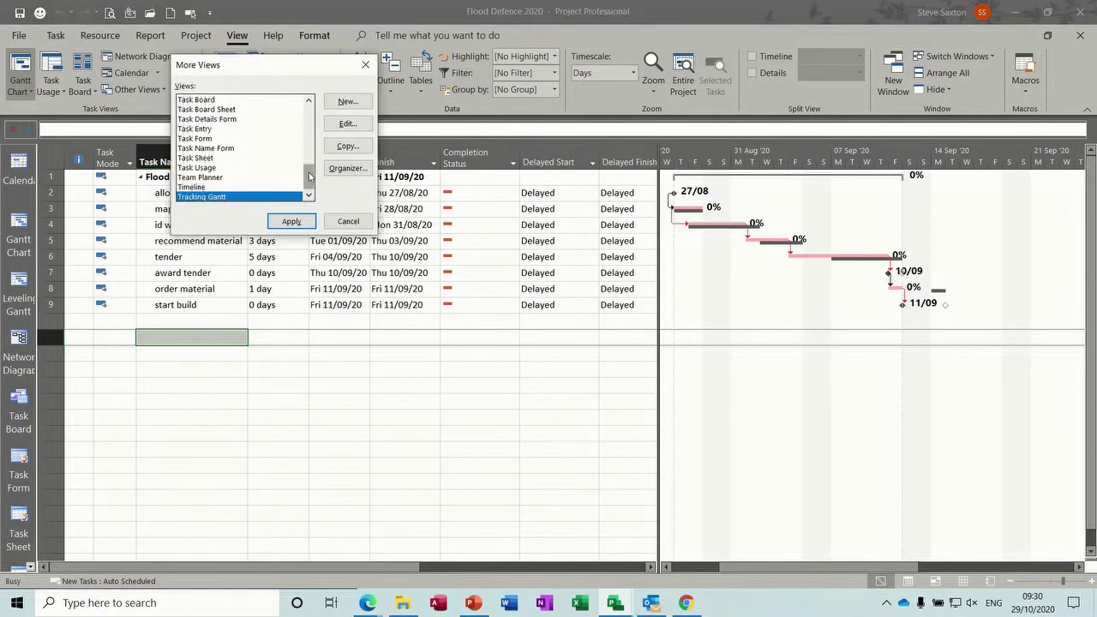
scroll(307, 171, "down", 5)
scroll(309, 168, "up", 2)
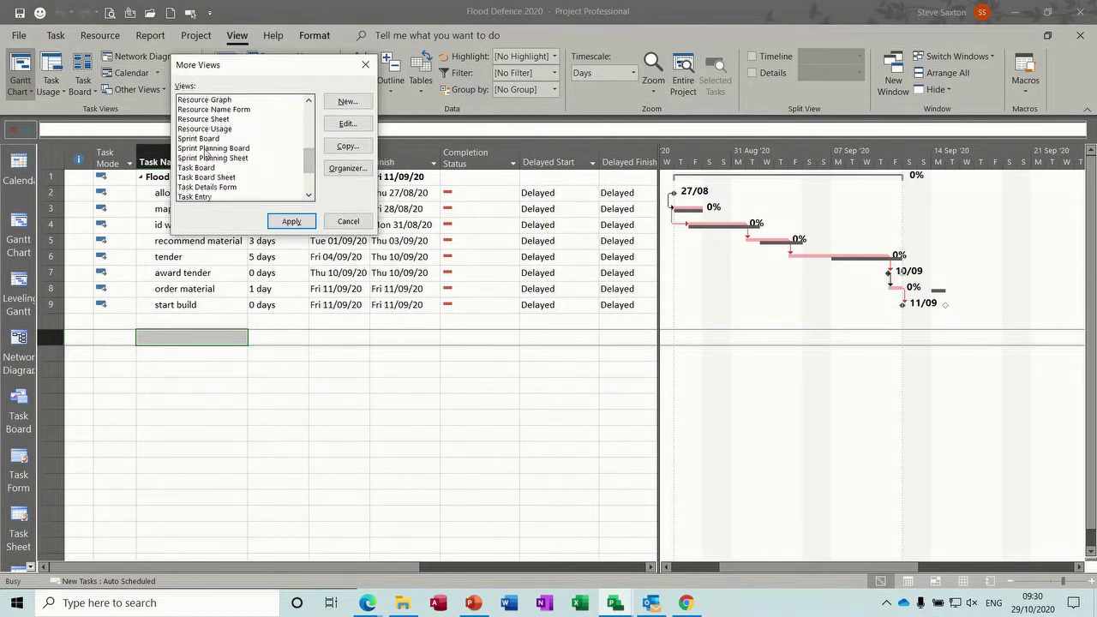
left_click(246, 150)
left_click(244, 160)
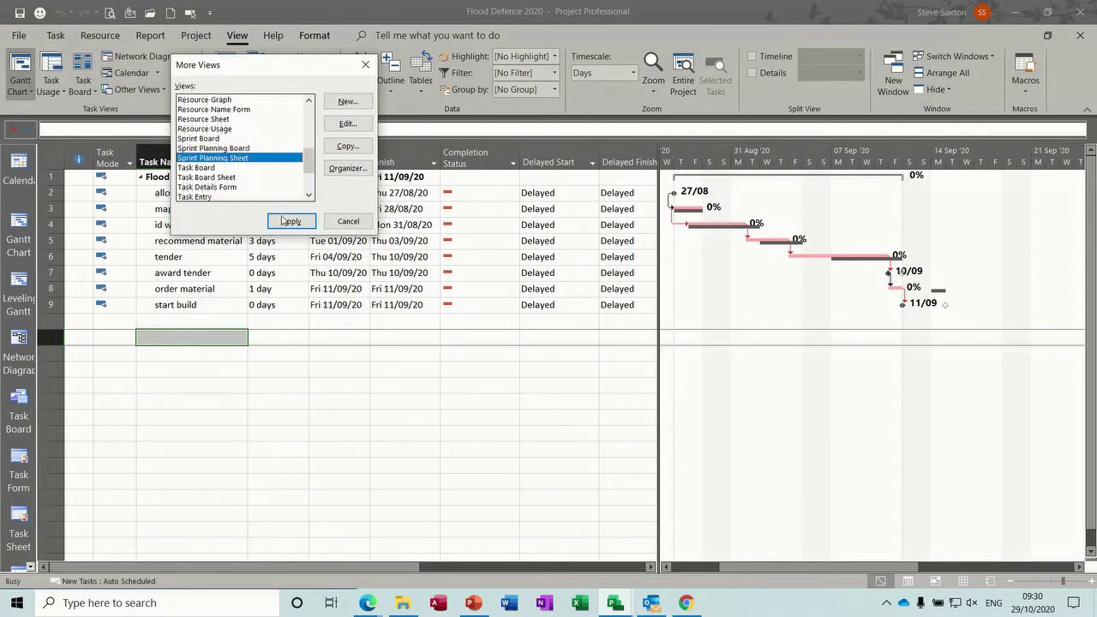
left_click(289, 221)
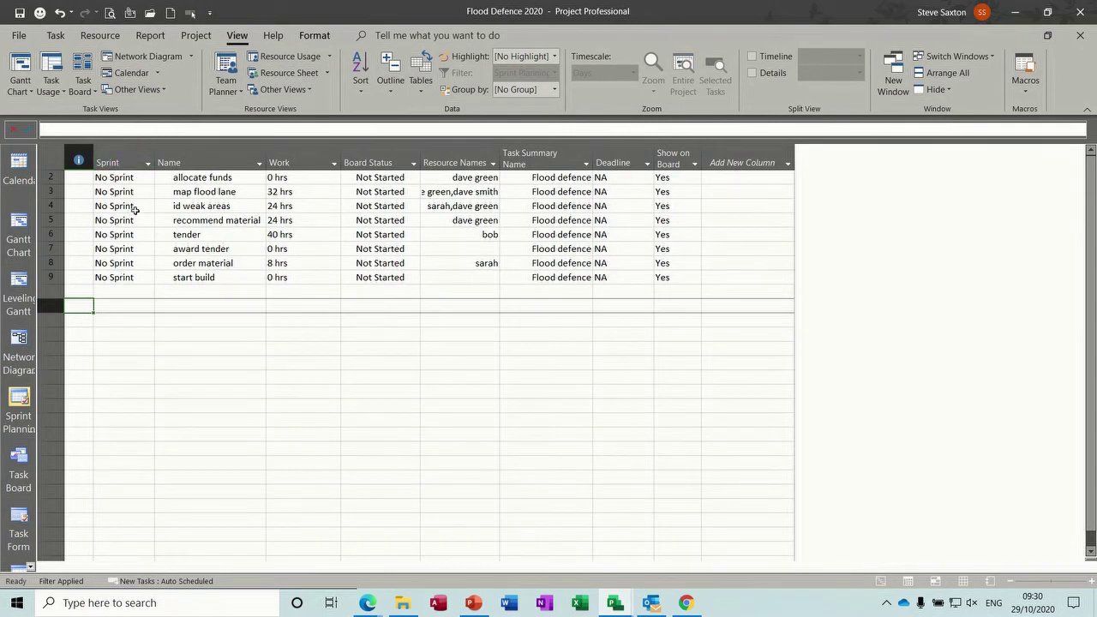
- Open sprint management from the allocate funds task and add three one-week sprints starting Thu 29/10/20
left_click(139, 178)
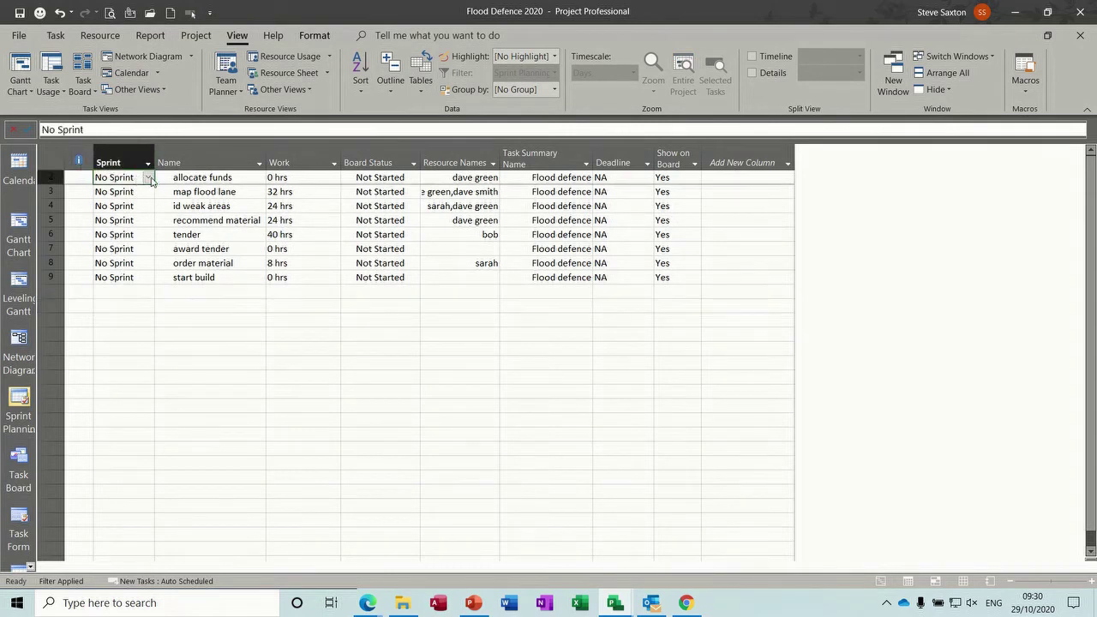
left_click(148, 178)
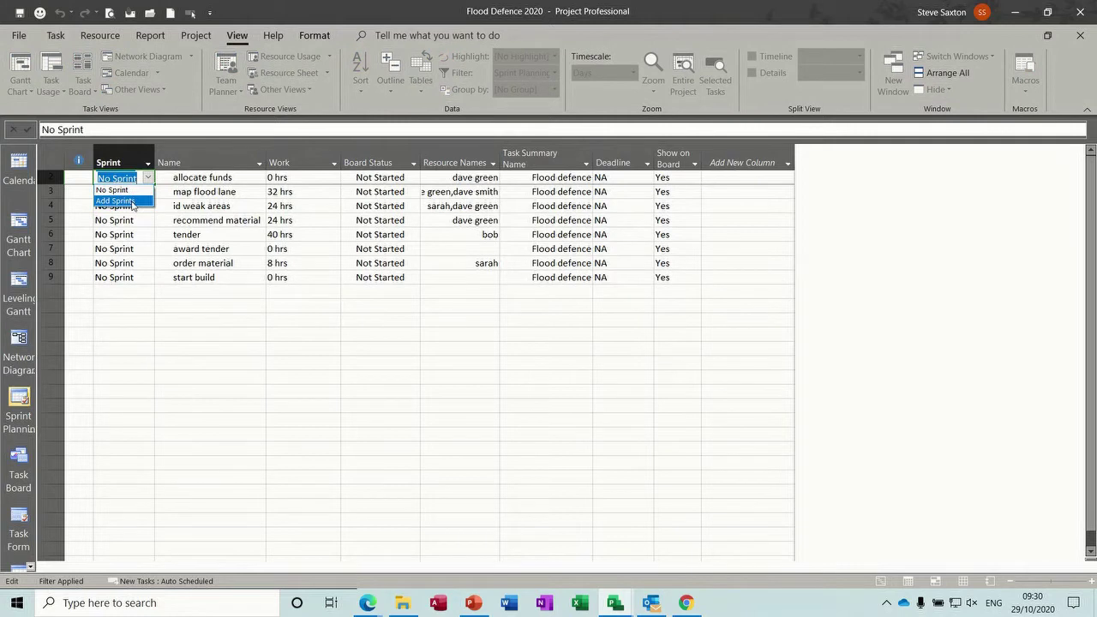
left_click(133, 202)
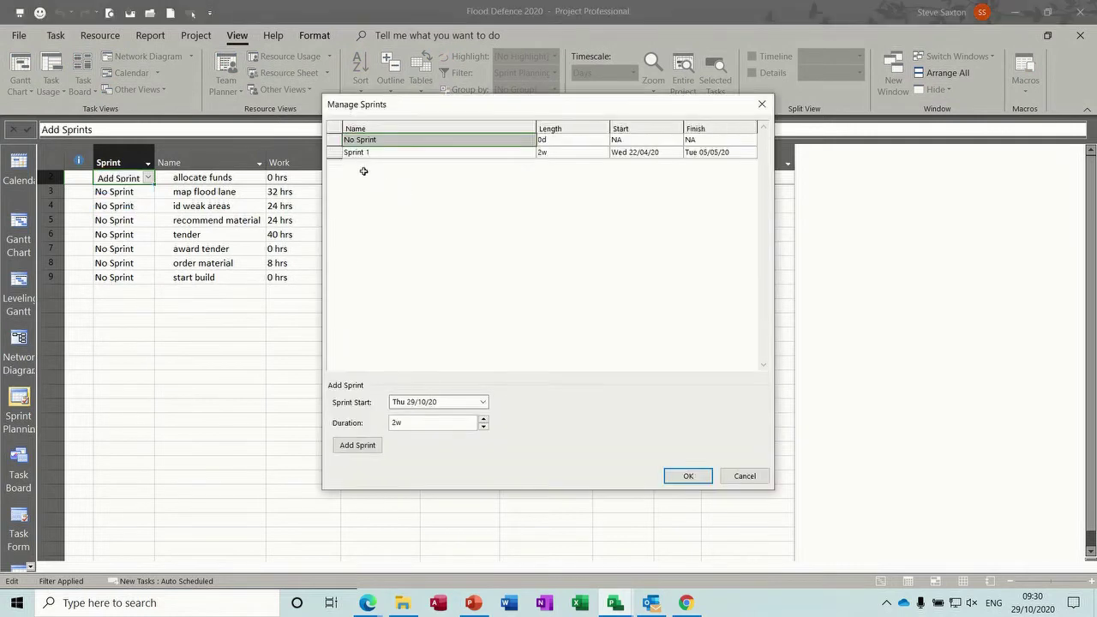
left_click(387, 153)
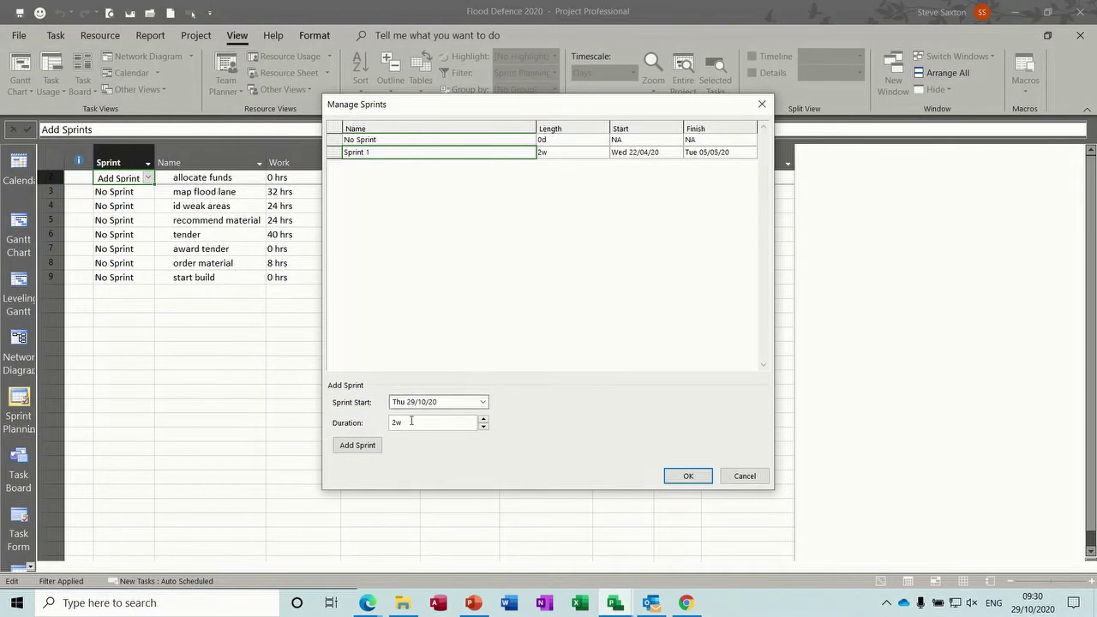
left_click(485, 429)
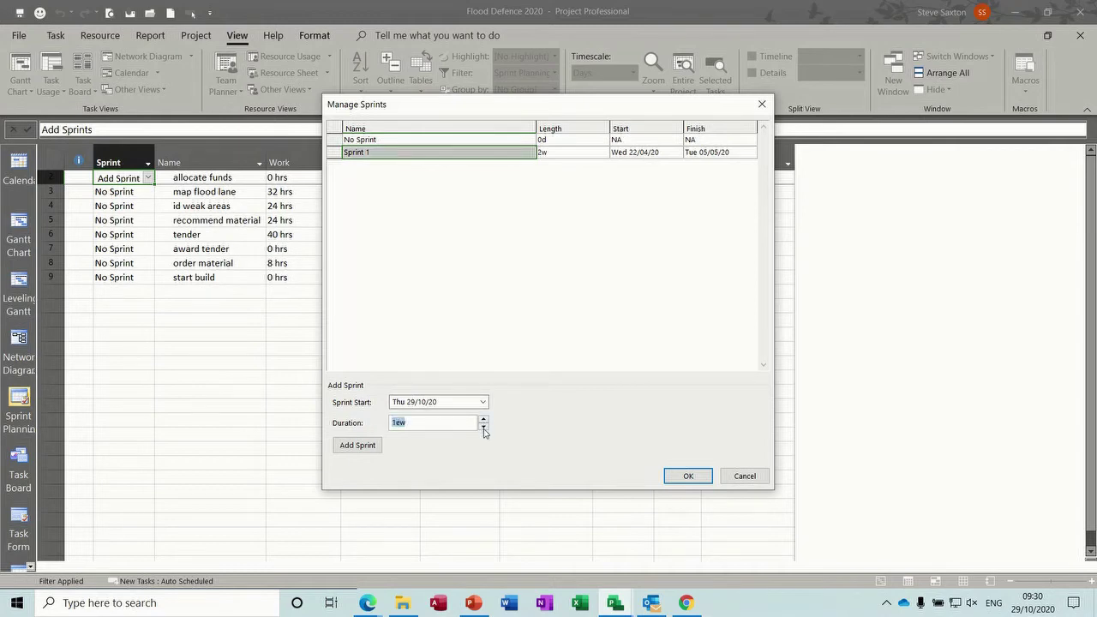
left_click(358, 446)
left_click(357, 445)
left_click(357, 445)
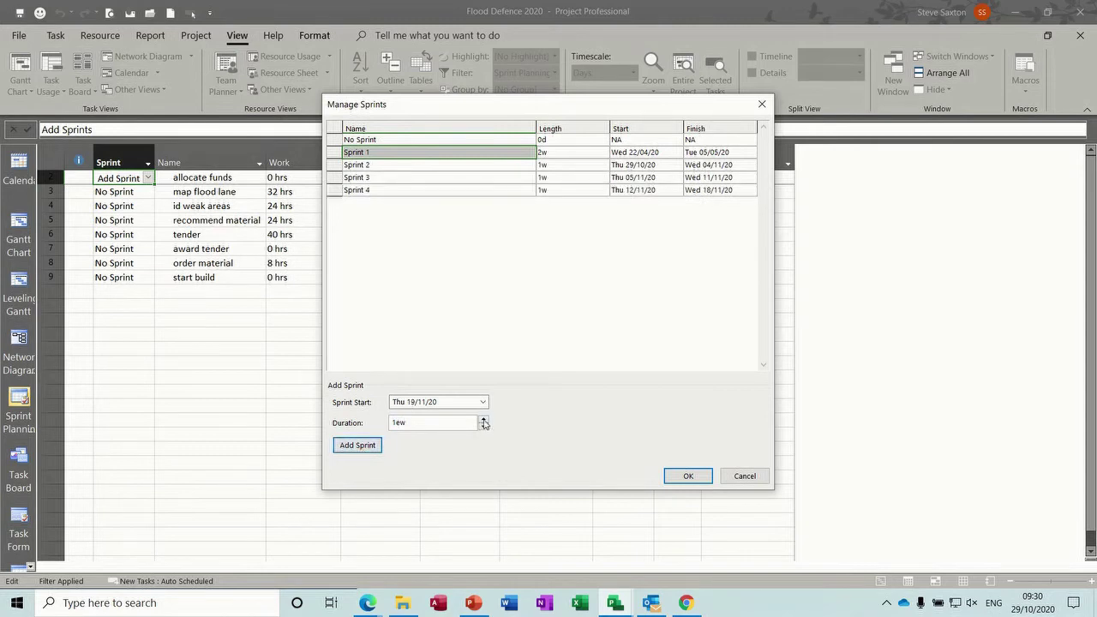
- Add two more sprints with a three-week duration, check the Sprint 6 start date options and accept the sprint list
left_click(484, 420)
left_click(360, 446)
left_click(360, 446)
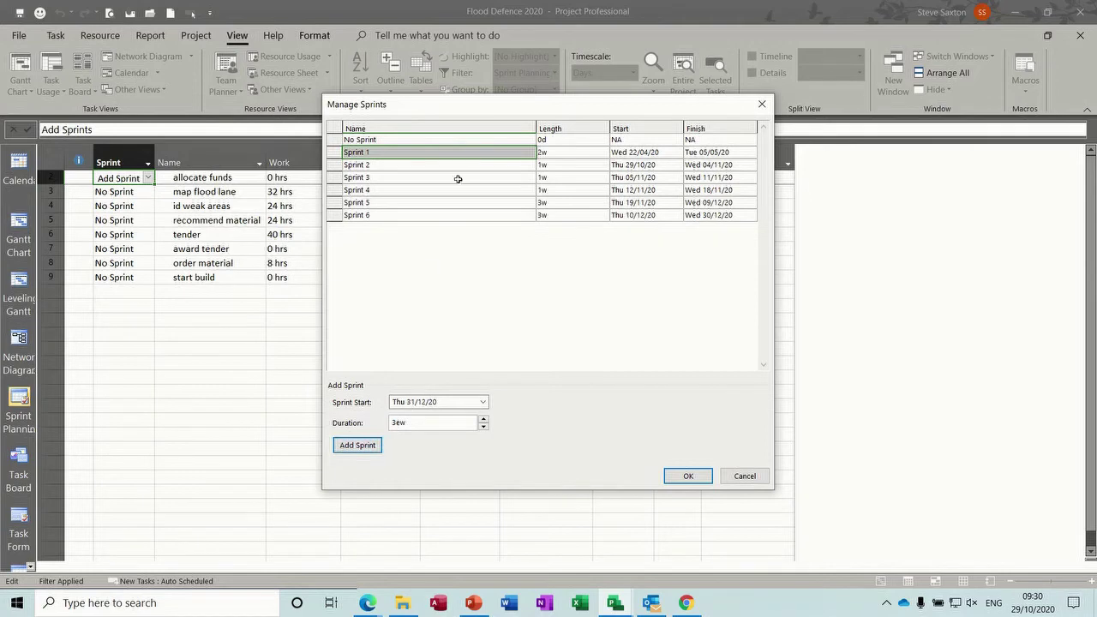
left_click(643, 218)
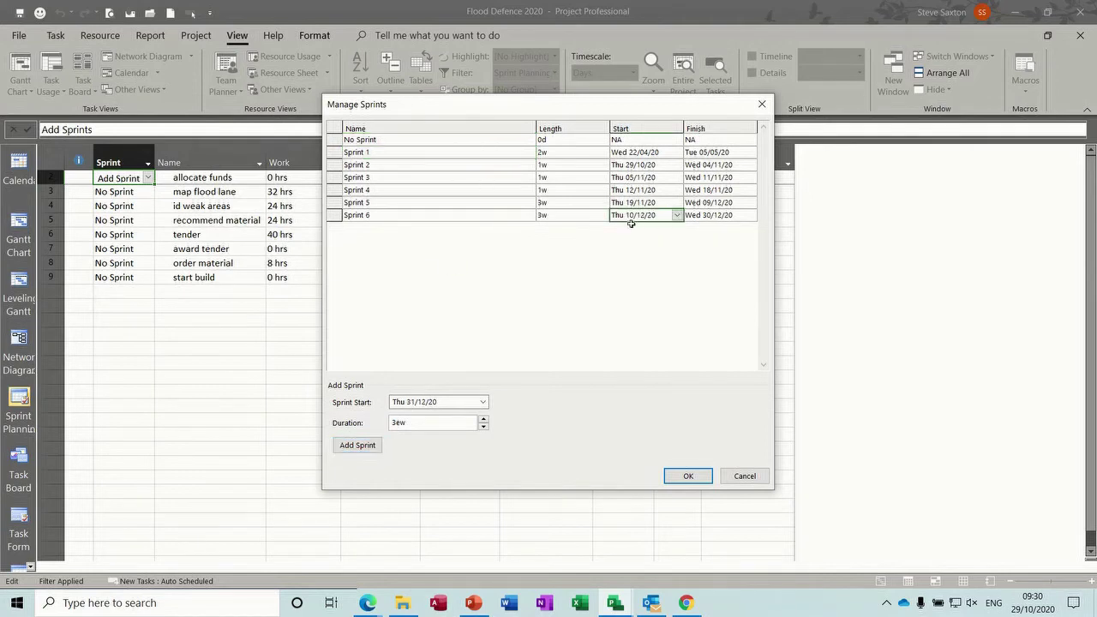
left_click(678, 216)
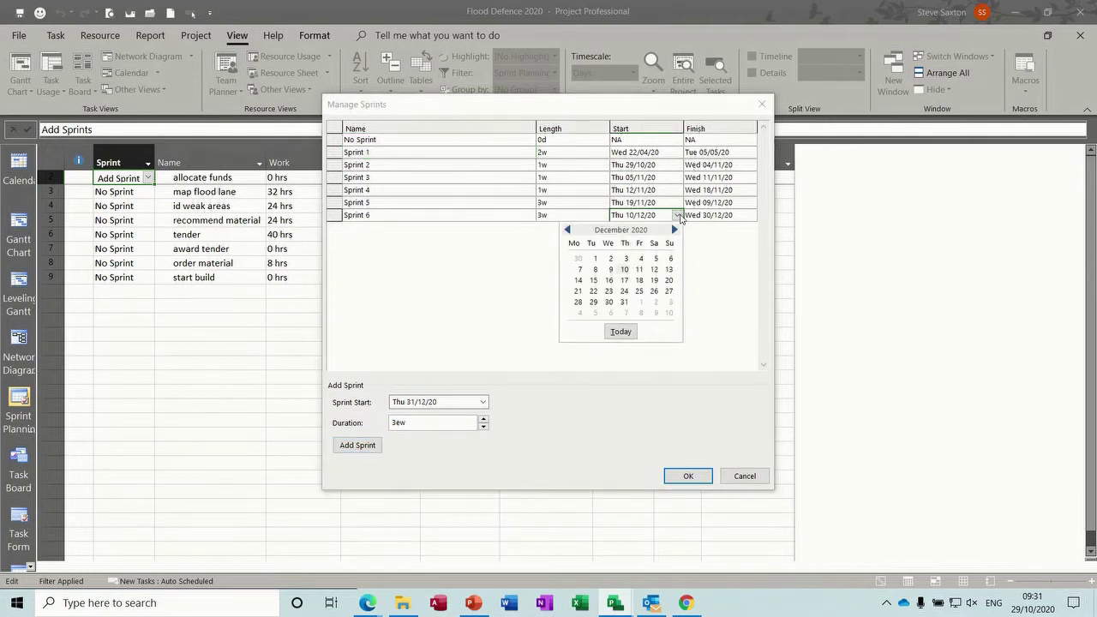
left_click(678, 216)
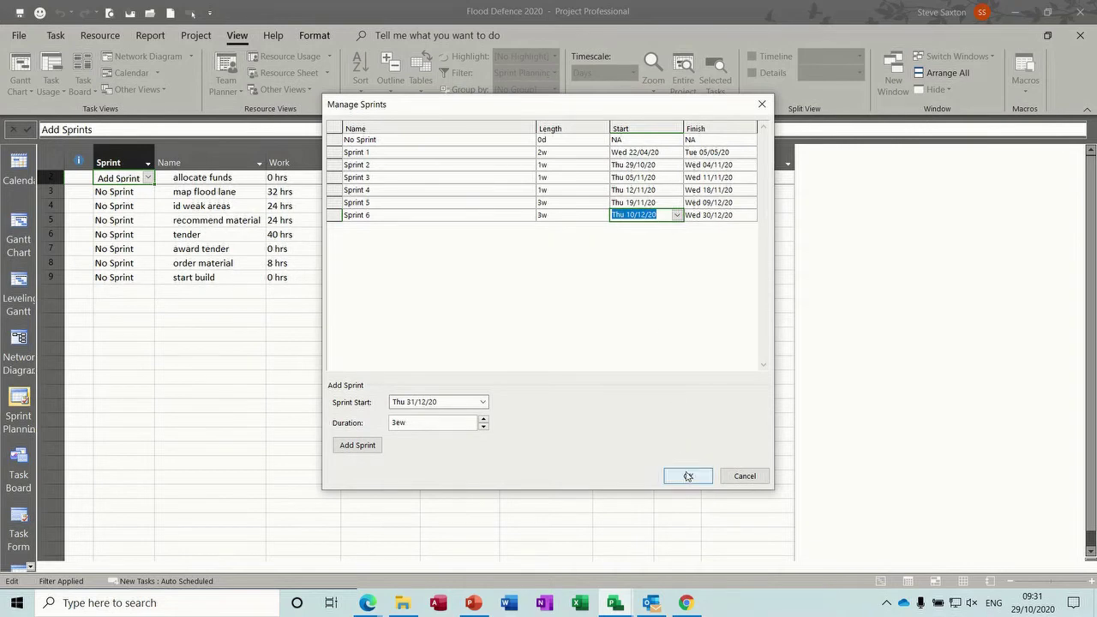
left_click(687, 476)
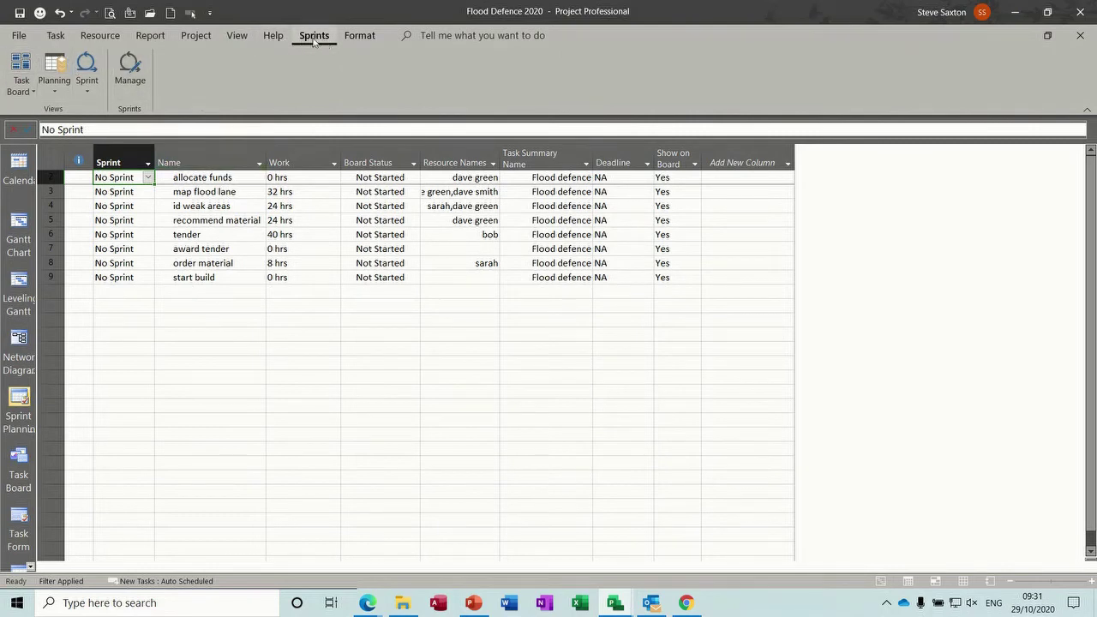
- Show the Task Board and set the completion percentage to 25 for Next up and 50 for In progress
left_click(20, 68)
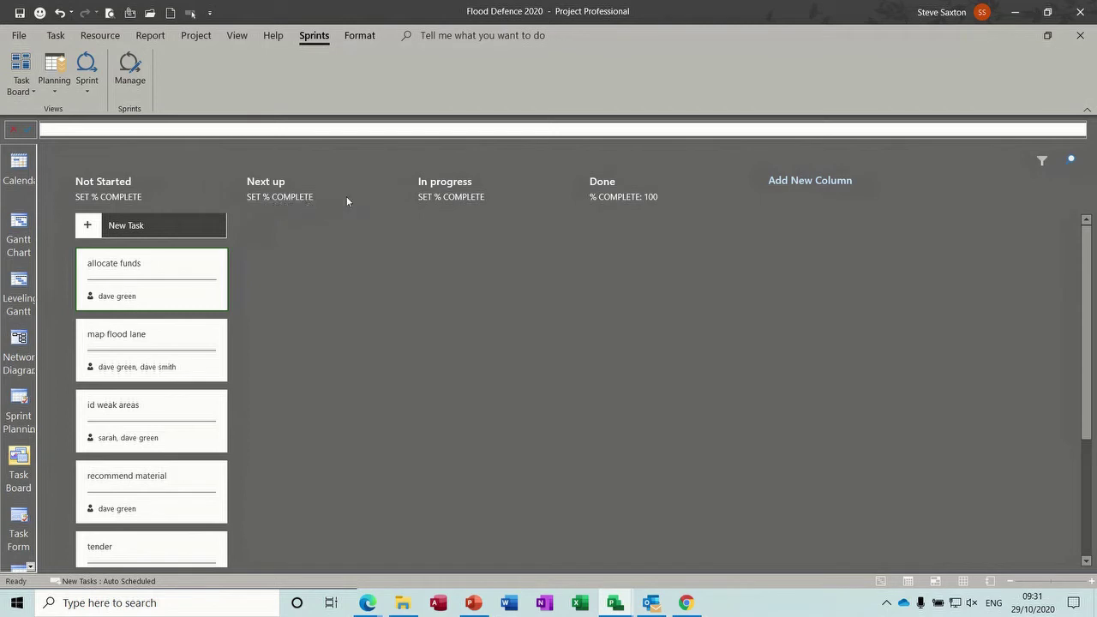
left_click(305, 197)
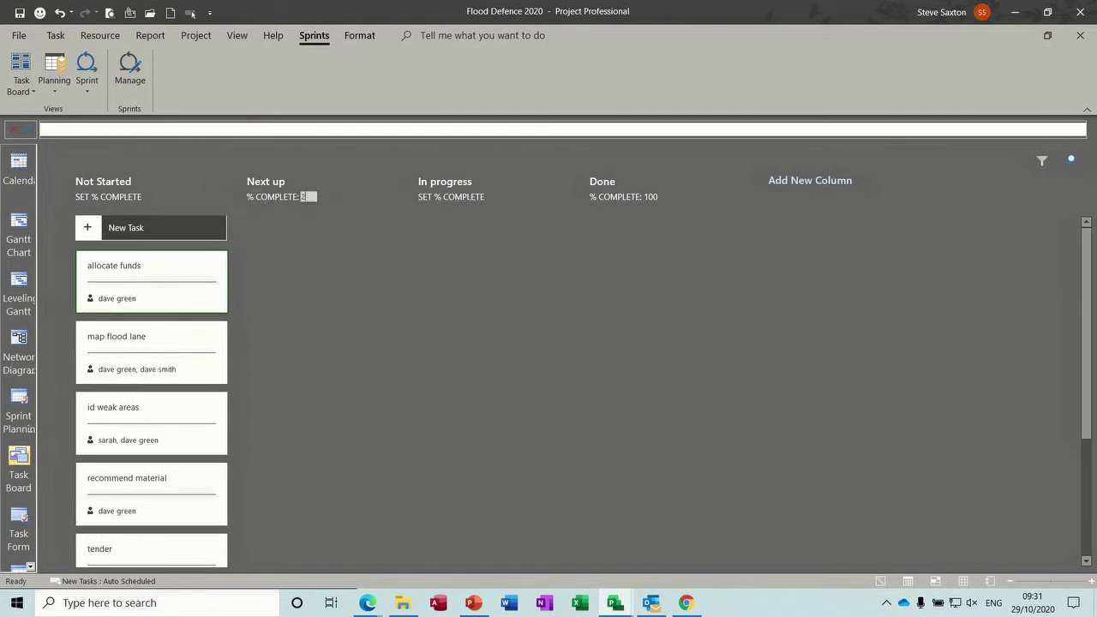
left_click(458, 197)
type("50")
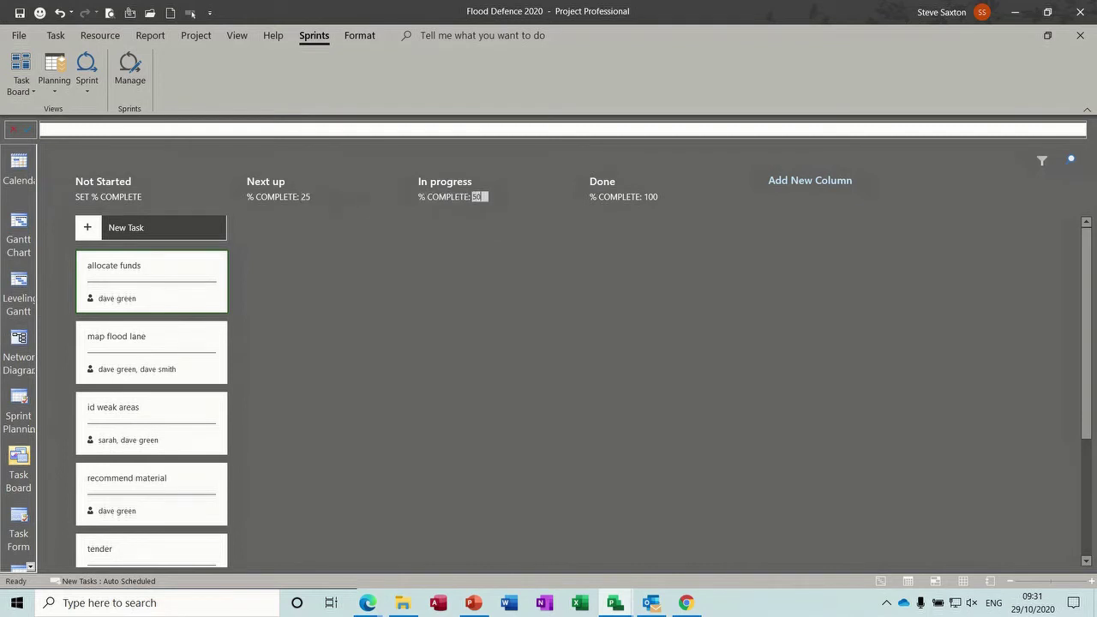
- Add a Still Going column set to 75% complete and place it before the Done column
left_click(804, 182)
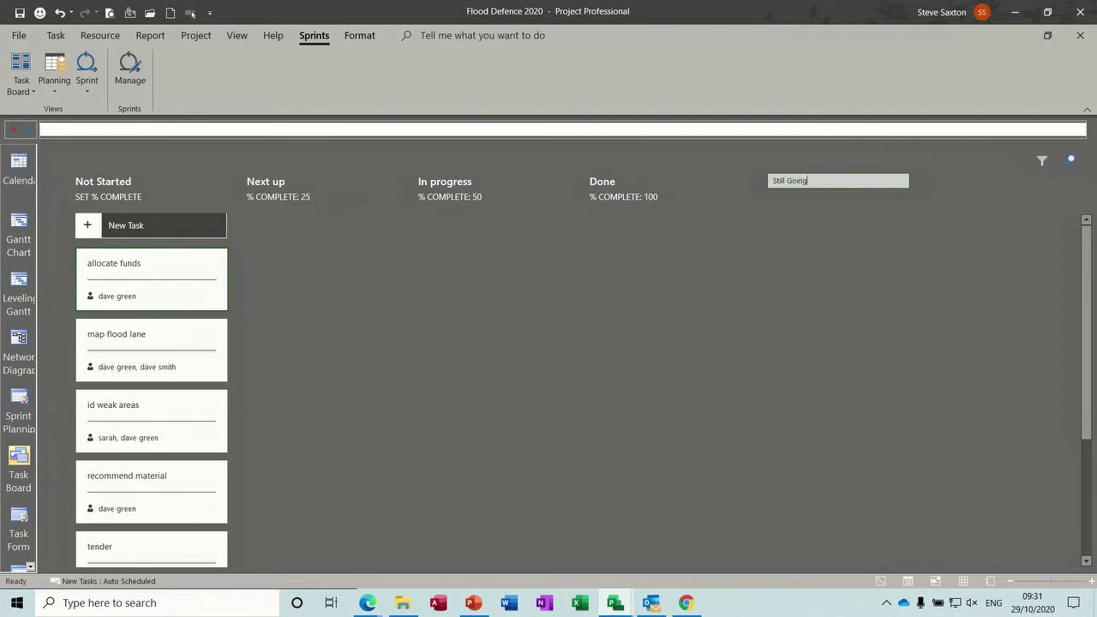
key("Return")
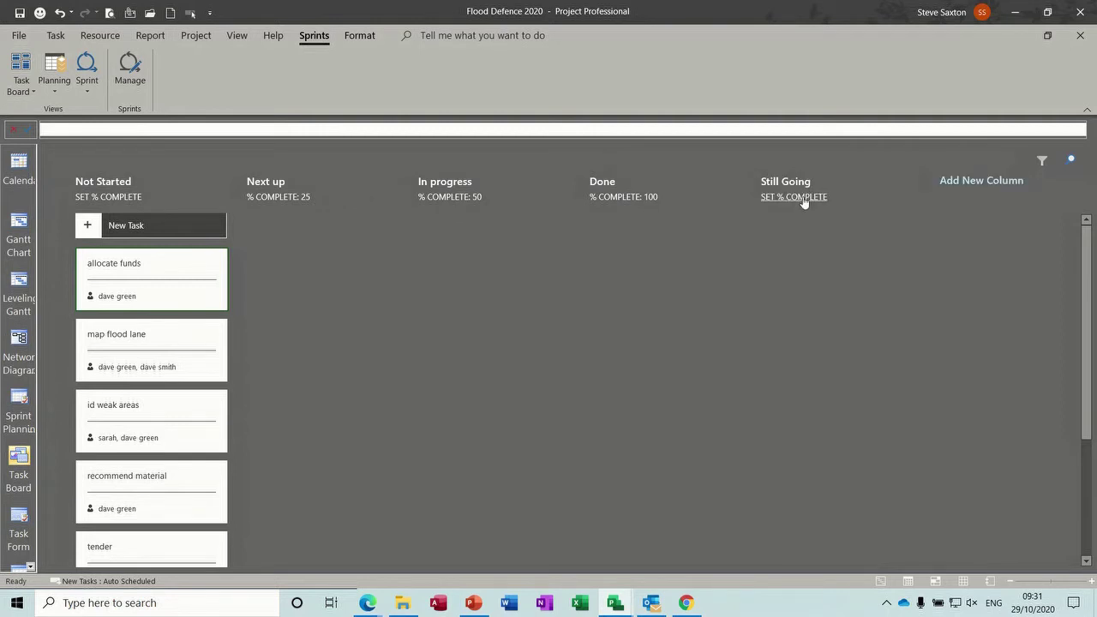
left_click(803, 198)
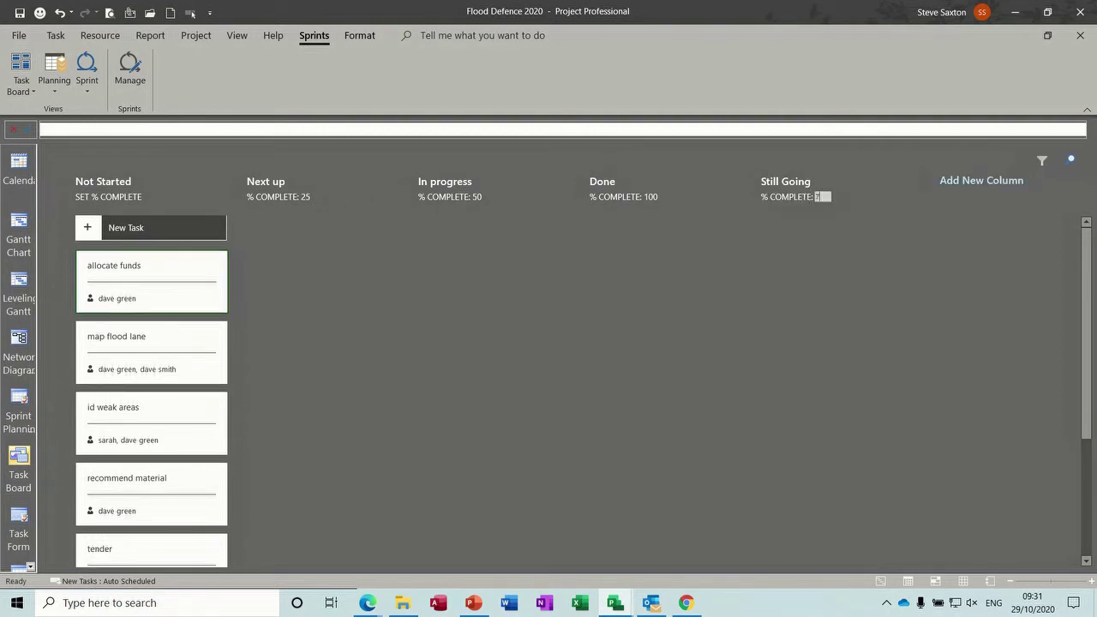
type("75")
key("Return")
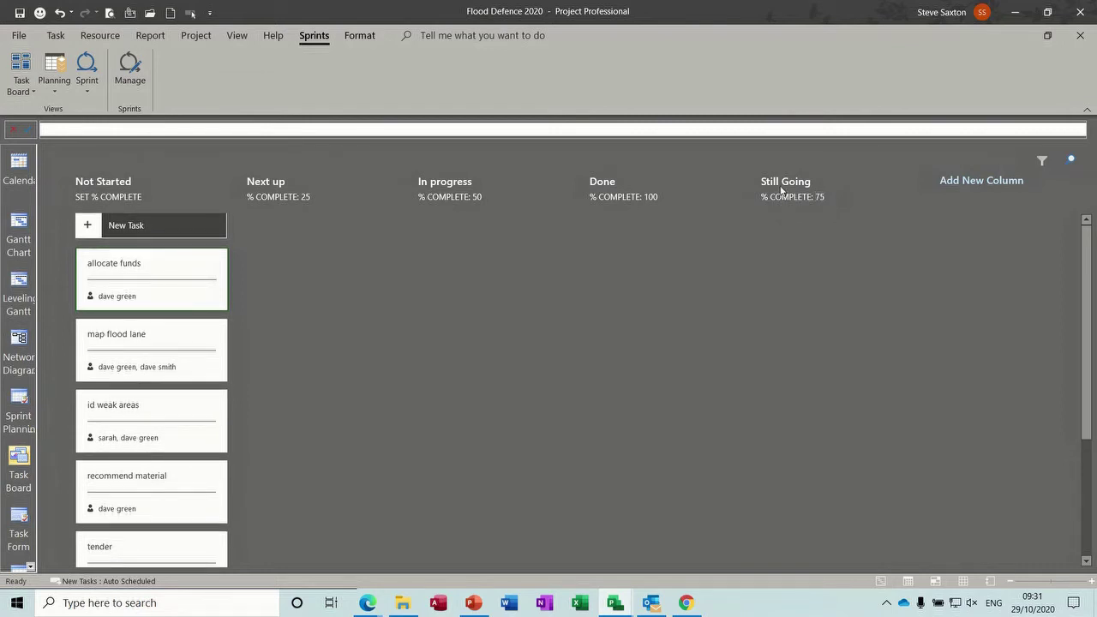
right_click(781, 186)
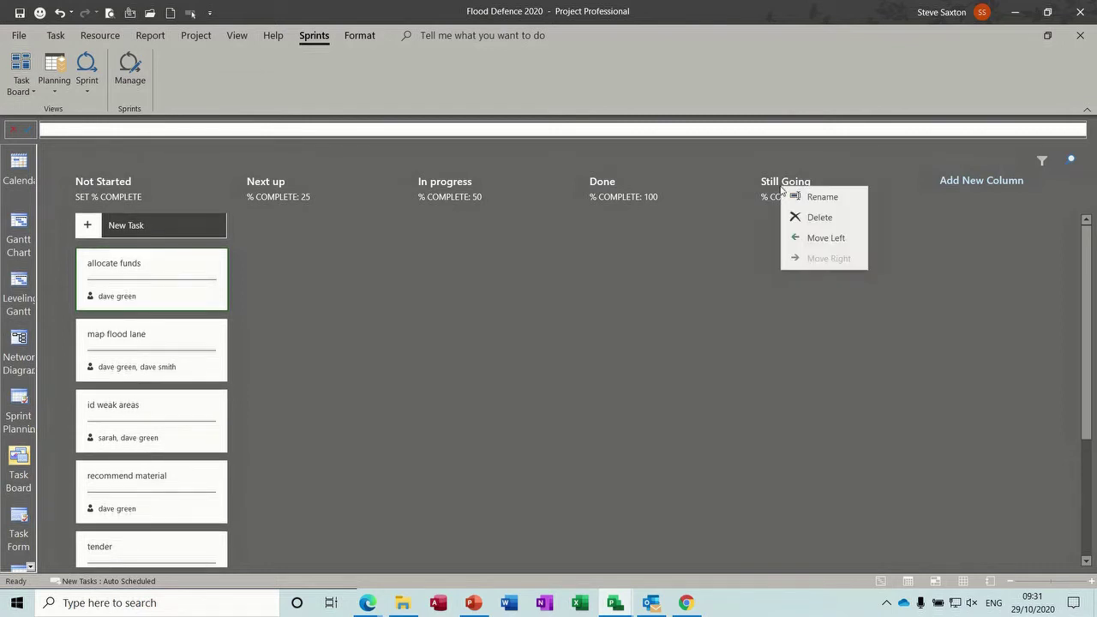
left_click(823, 238)
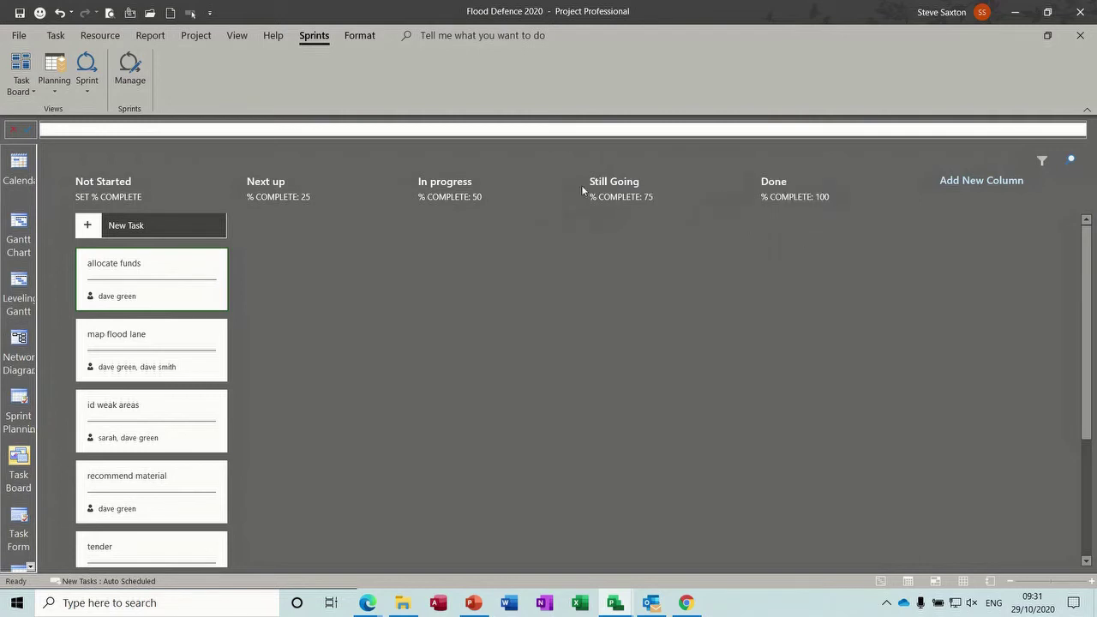
mouse_move(203, 281)
left_mouse_down()
mouse_move(362, 250)
mouse_move(284, 279)
mouse_move(205, 278)
left_mouse_up()
right_click(206, 279)
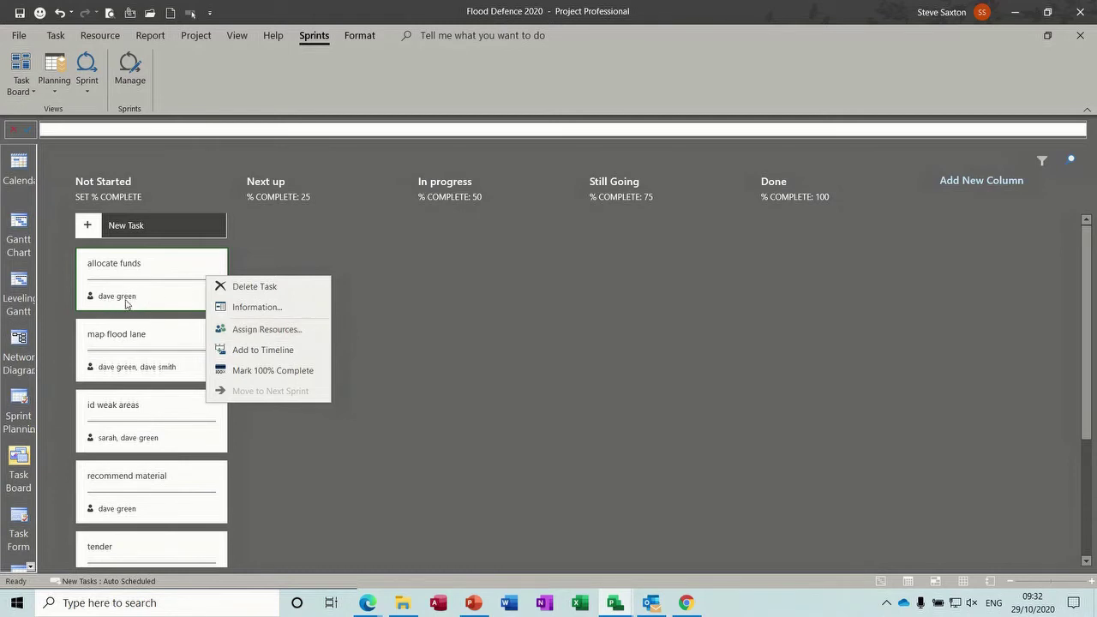
left_click(161, 299)
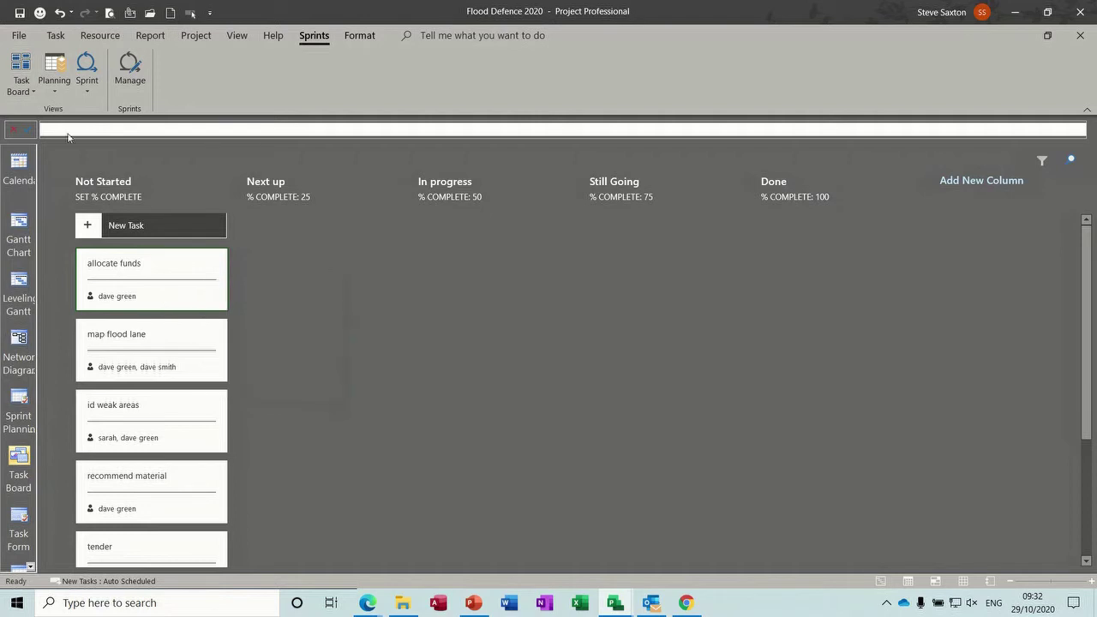
- Look through the Sprint Planning Board, Gantt Chart, Sprint Planning Sheet and current sprint board views
left_click(54, 65)
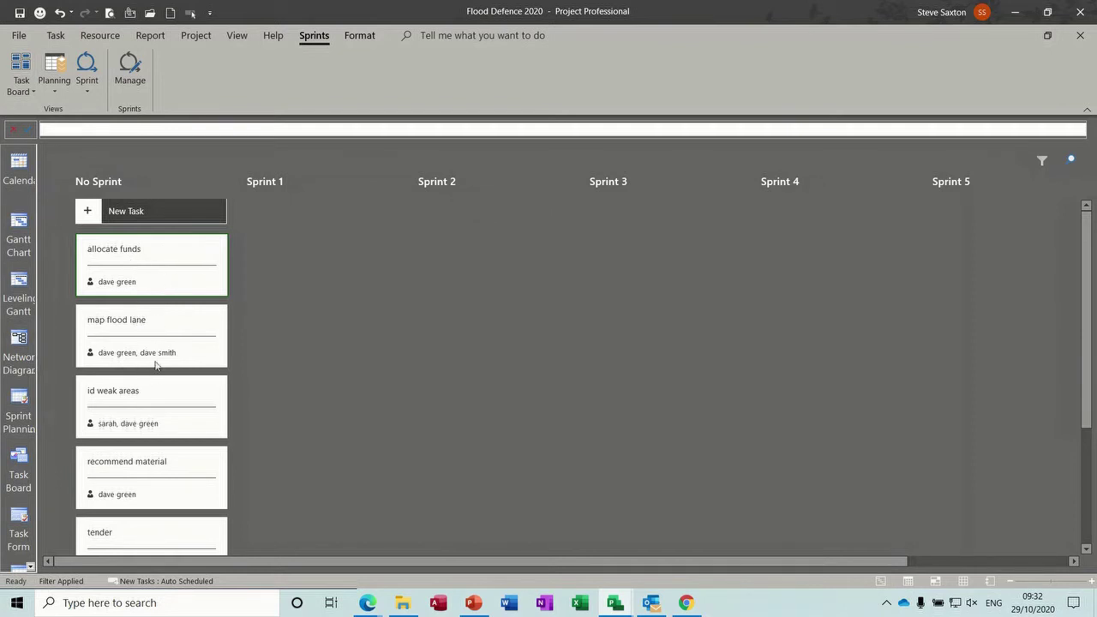
left_click(19, 223)
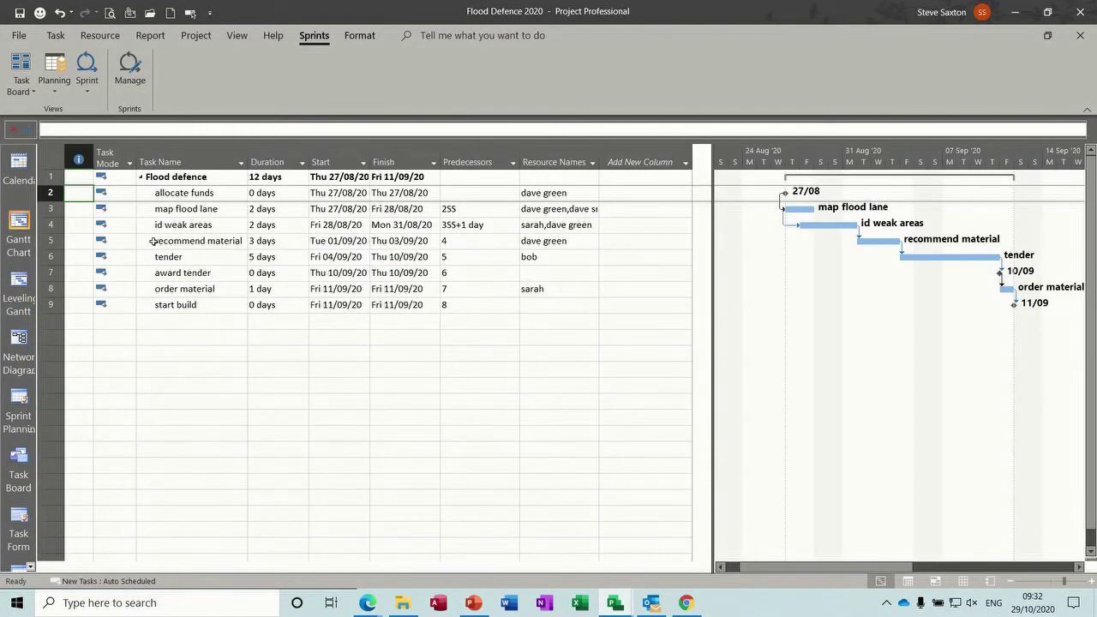
left_click(17, 403)
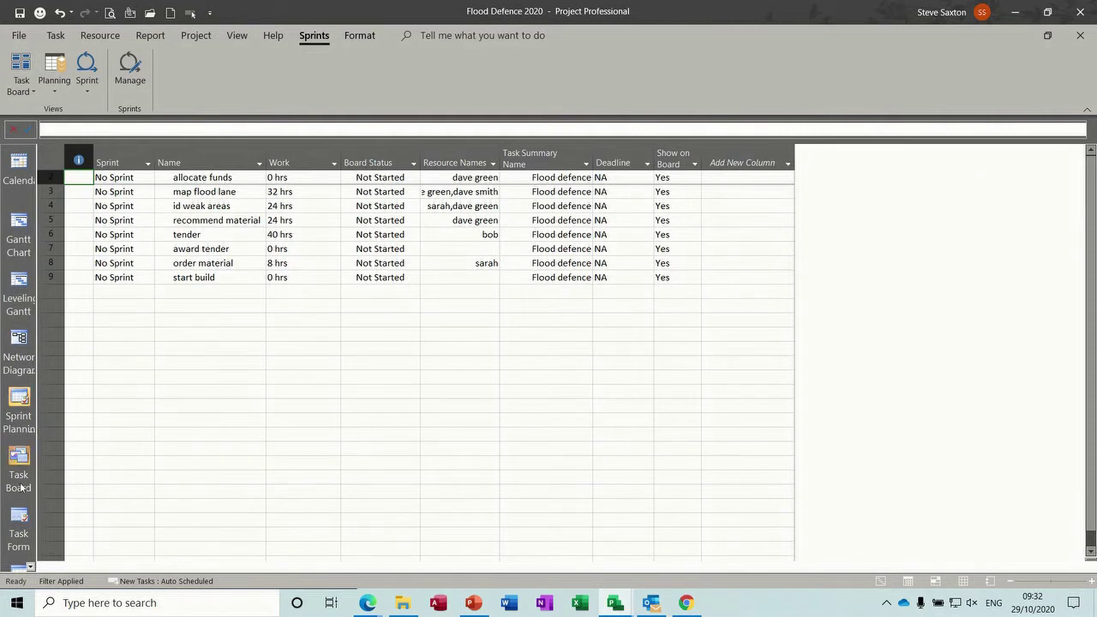
left_click(30, 567)
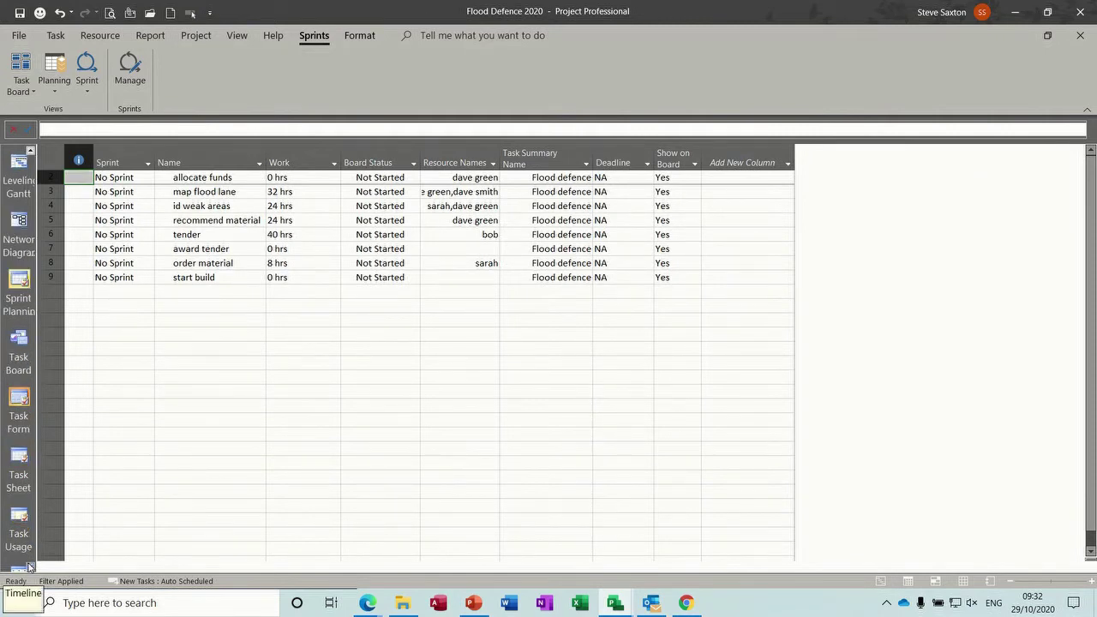
left_click(87, 68)
- On the Sprint Planning Board, assign allocate funds to Sprint 1, map flood lane and id weak areas to Sprint 2, recommend material and tender to Sprint 3
left_click(58, 70)
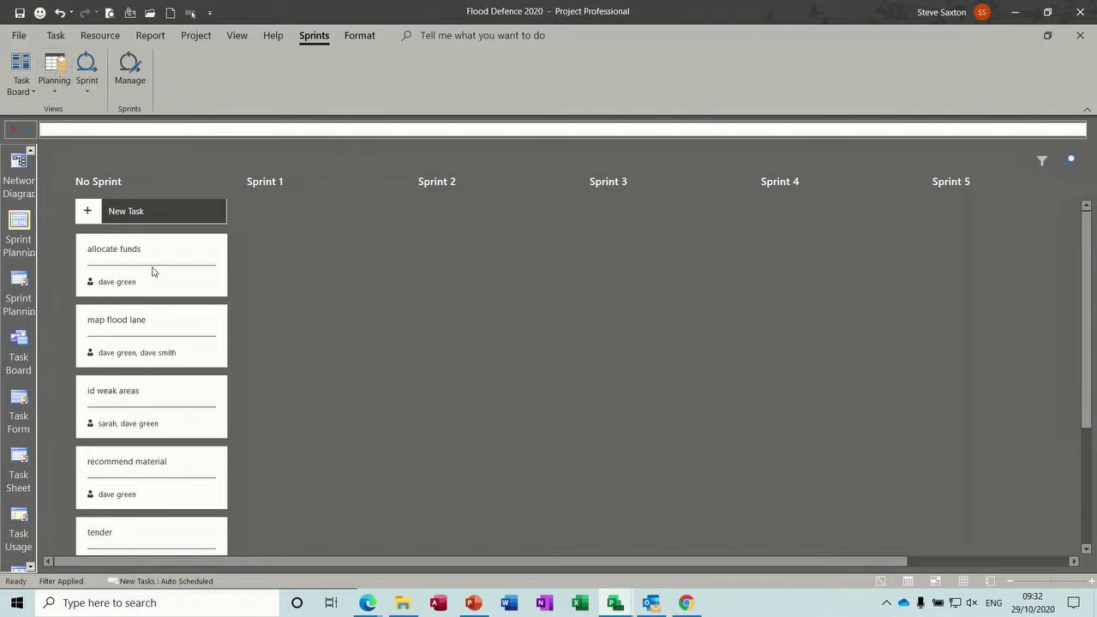
left_click_drag(153, 272, 320, 241)
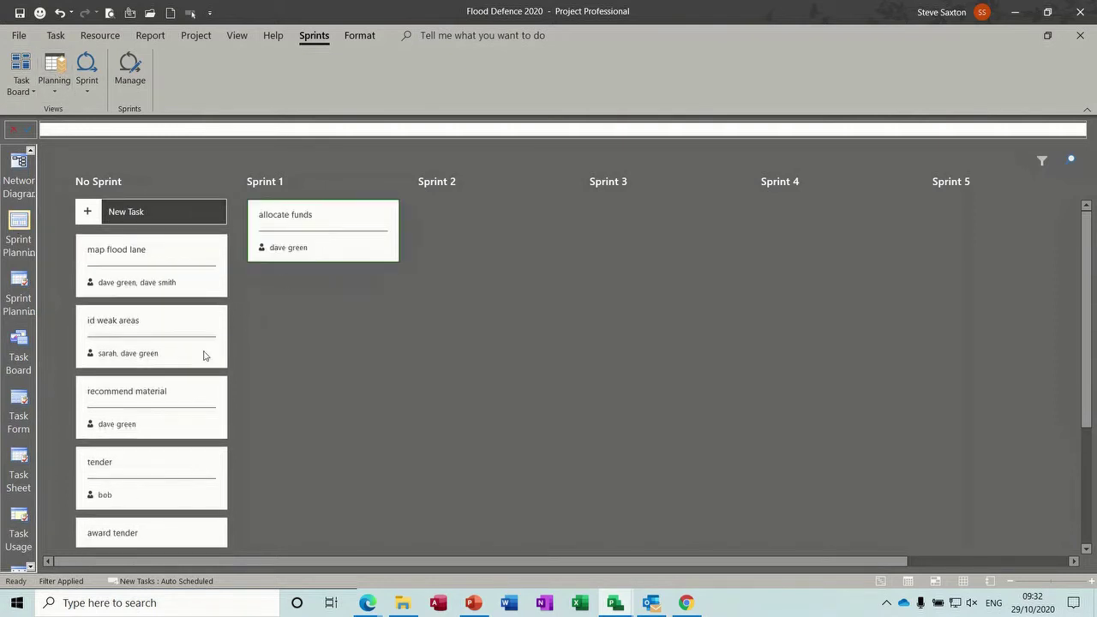
left_click_drag(151, 283, 494, 324)
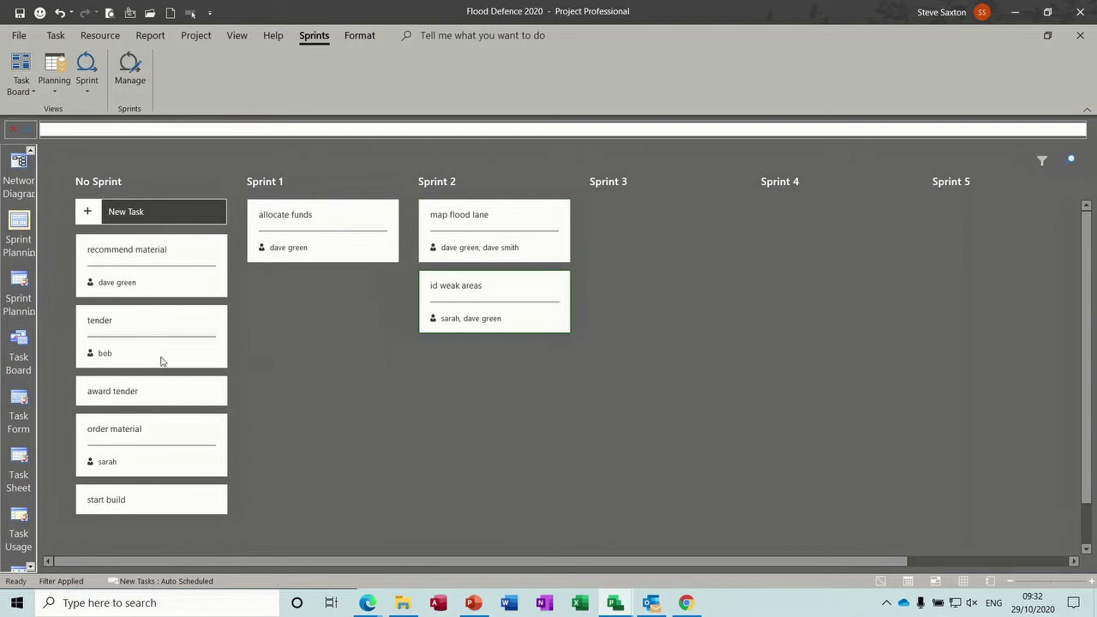
left_click_drag(133, 268, 653, 238)
left_click_drag(203, 277, 737, 313)
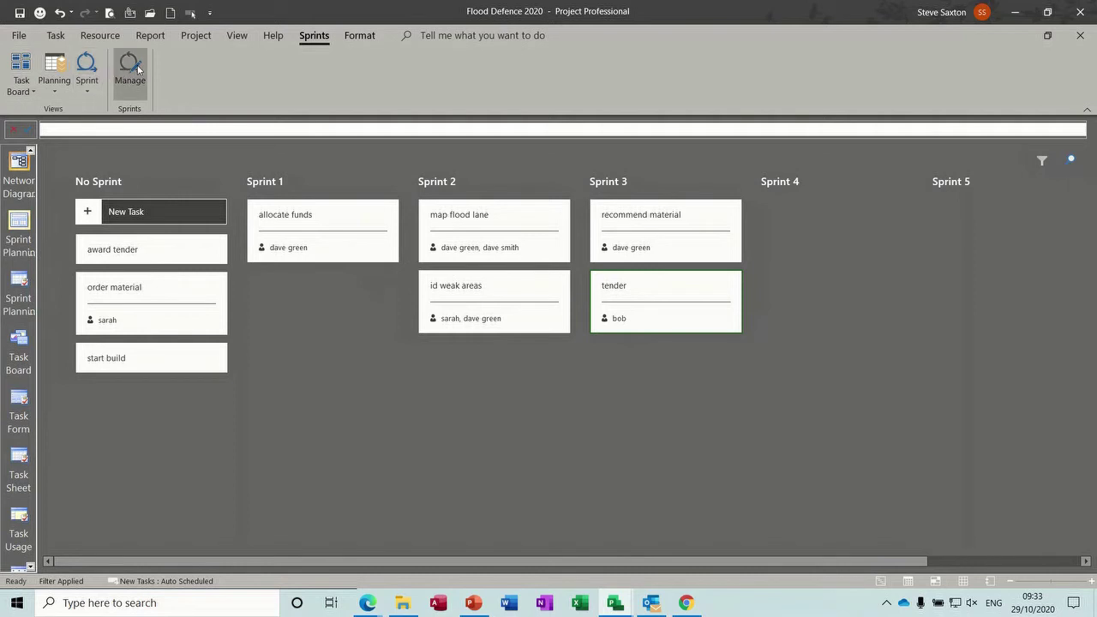
- Show the current sprint's board and review the lengths and dates in the list of managed sprints
left_click(87, 69)
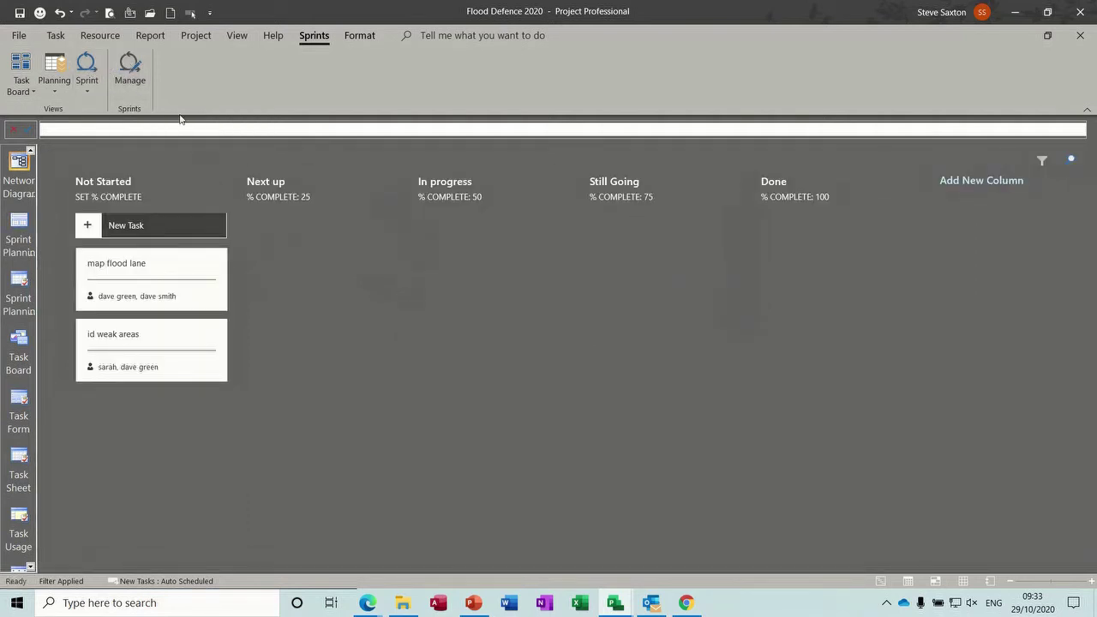
left_click(130, 65)
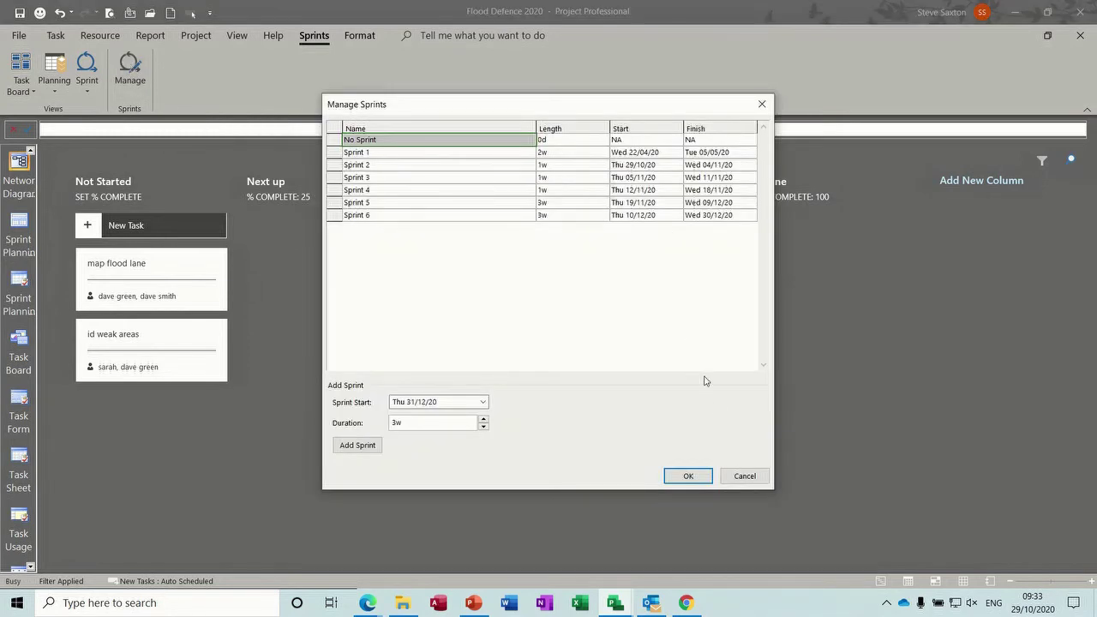
left_click(739, 479)
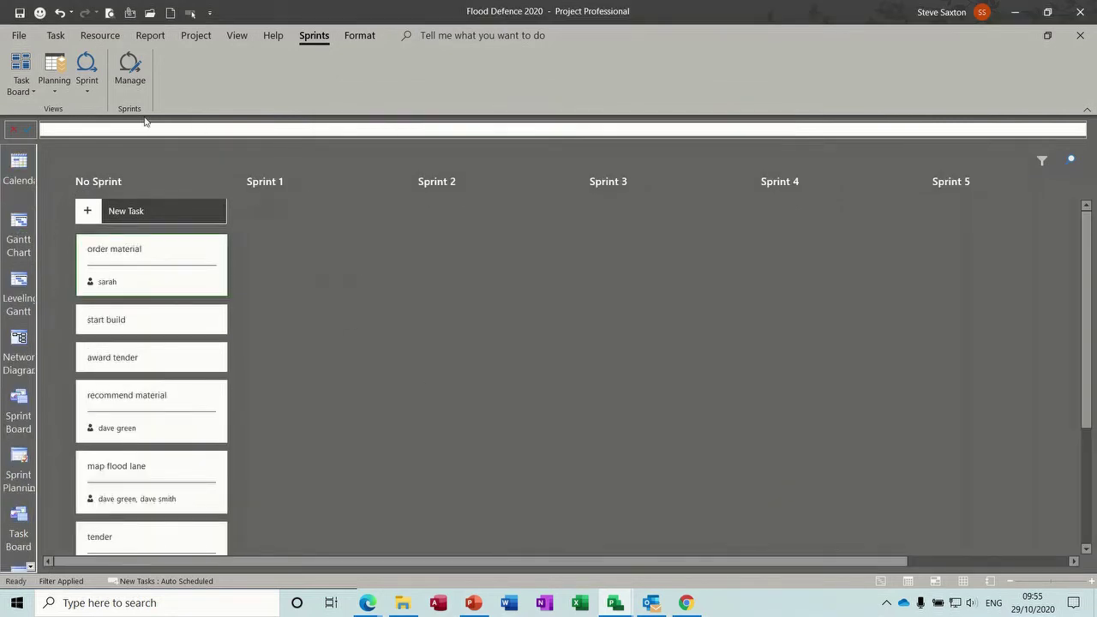
left_click(129, 69)
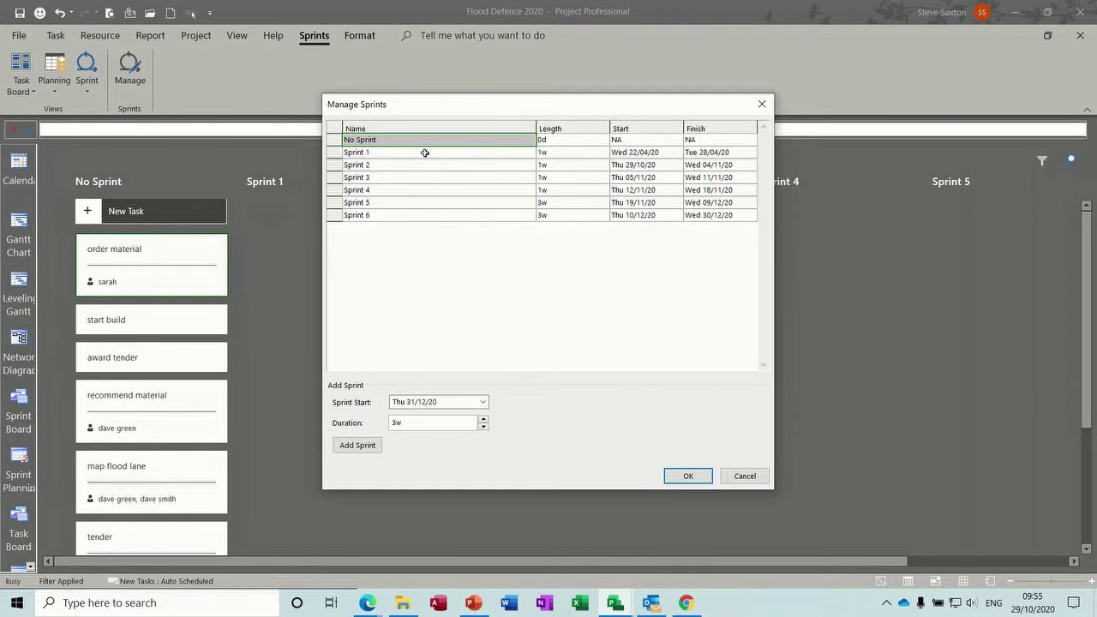
left_click(761, 104)
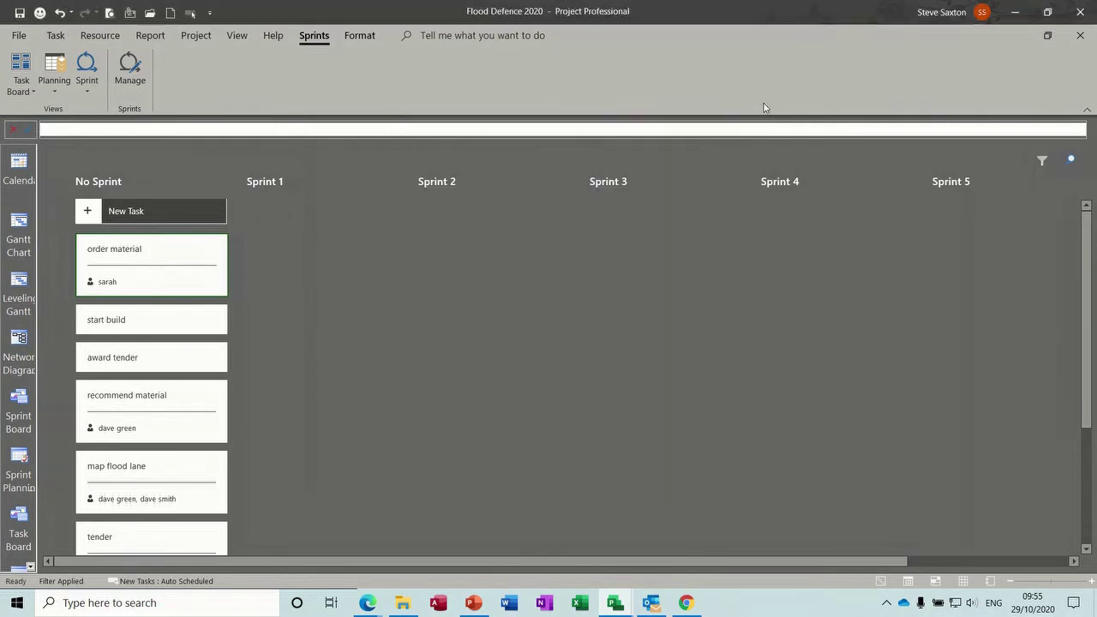
- Set the project's start date to Thu 29/10/2020 in the project information
left_click(184, 36)
left_click(171, 74)
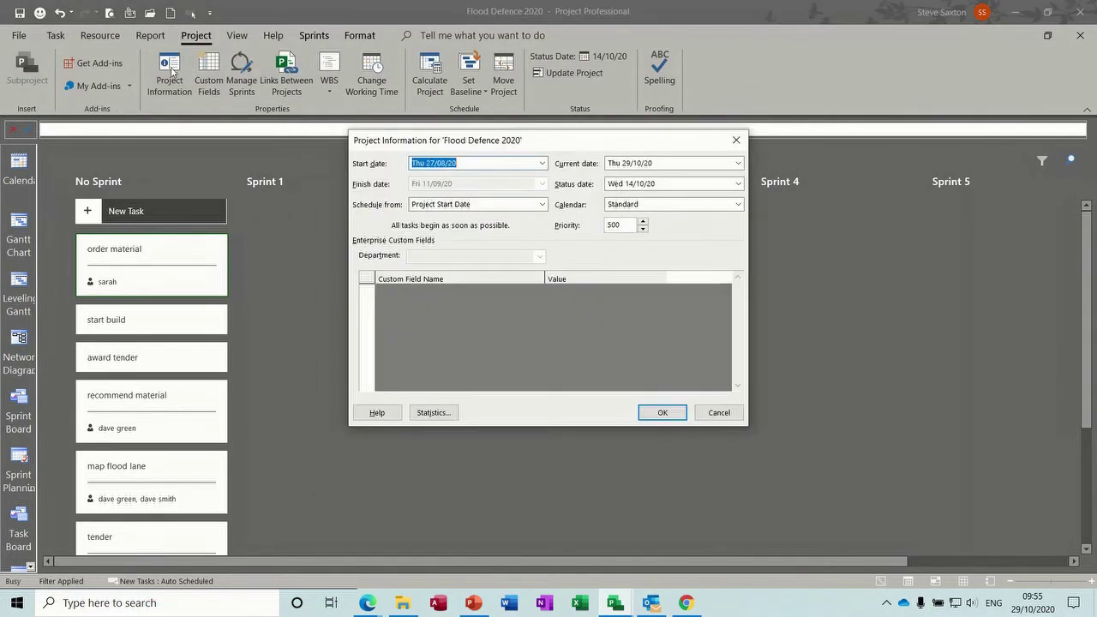
left_click(542, 164)
left_click(486, 282)
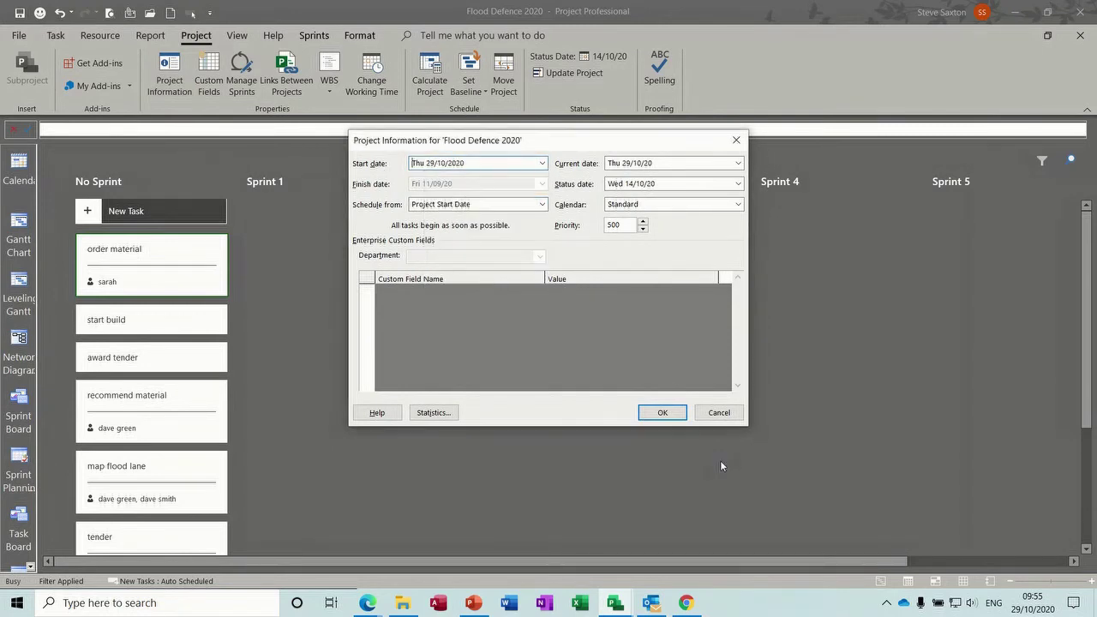
left_click(665, 414)
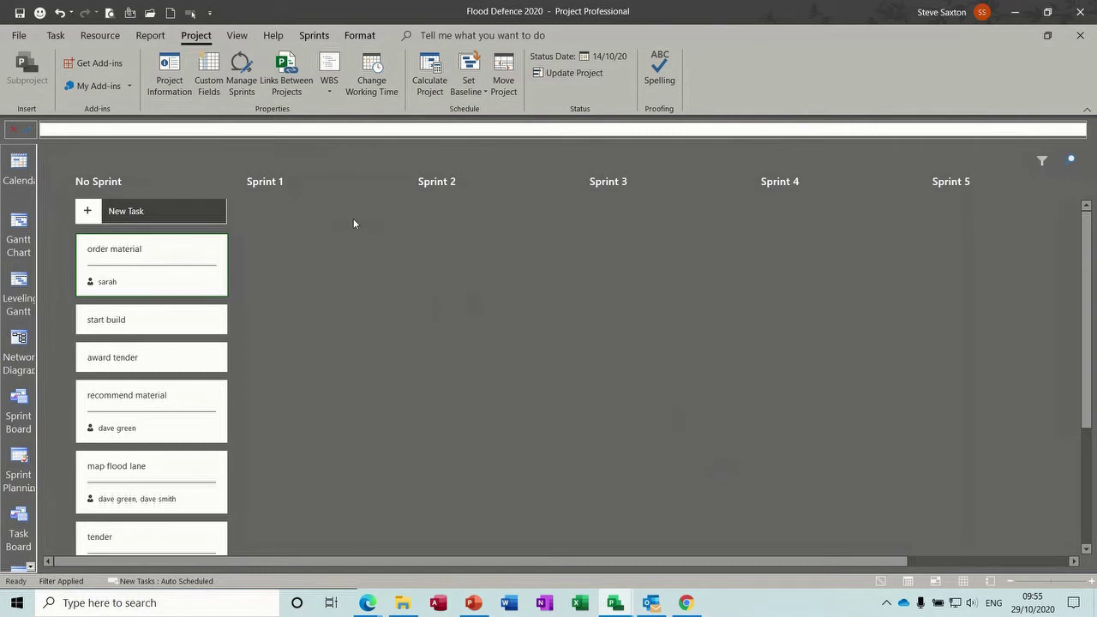
- Set the start date of Sprint 1 to Mon 19/10/20 in the sprint list and accept the change
left_click(316, 36)
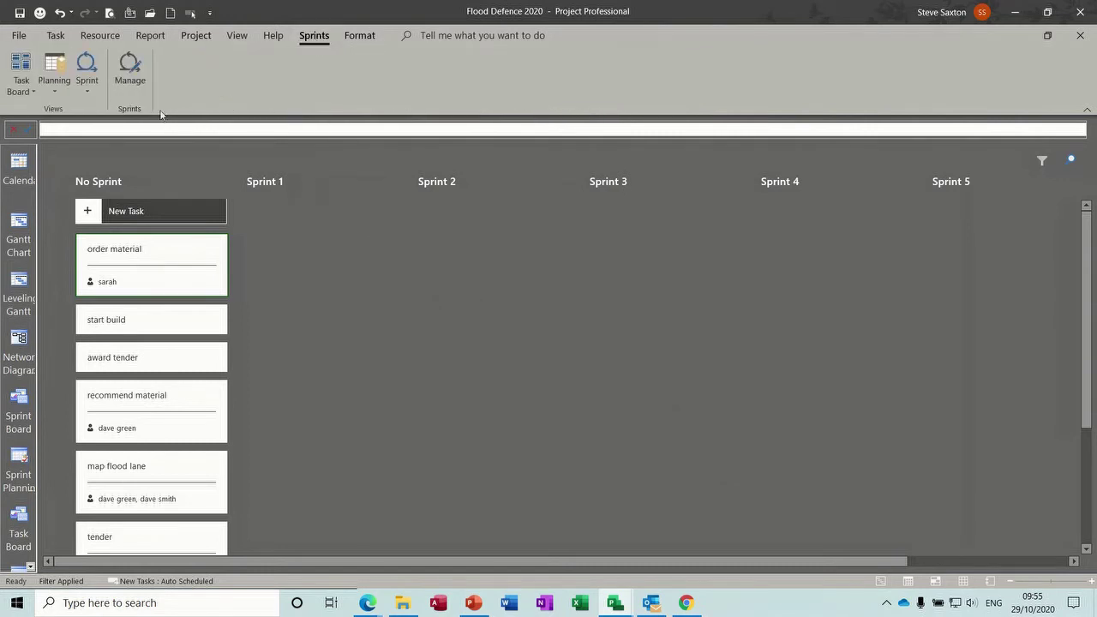
left_click(130, 69)
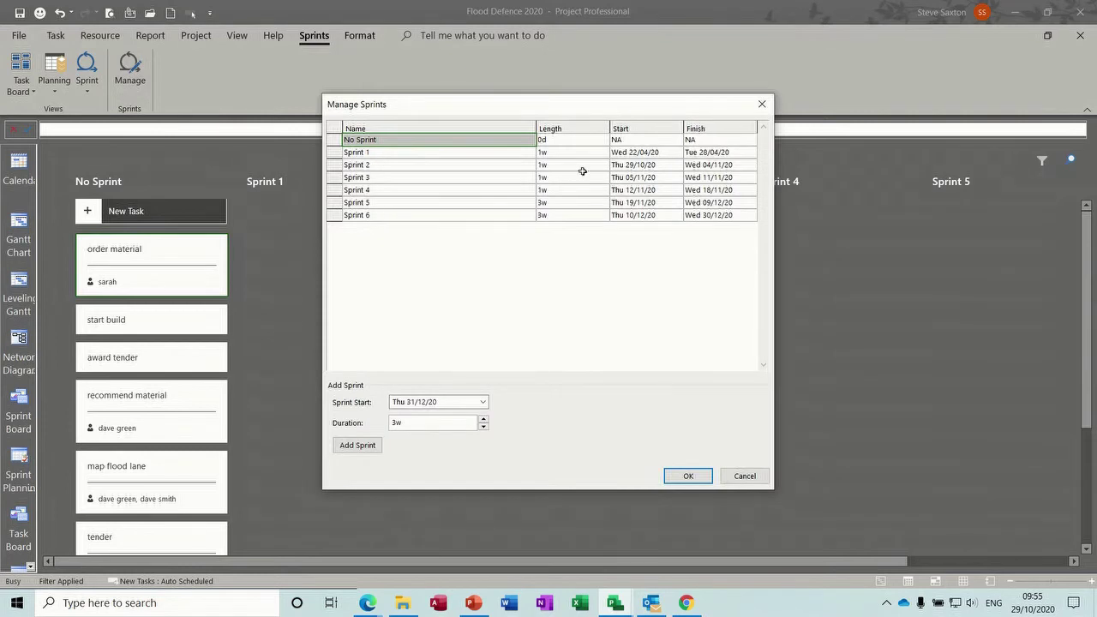
left_click(635, 152)
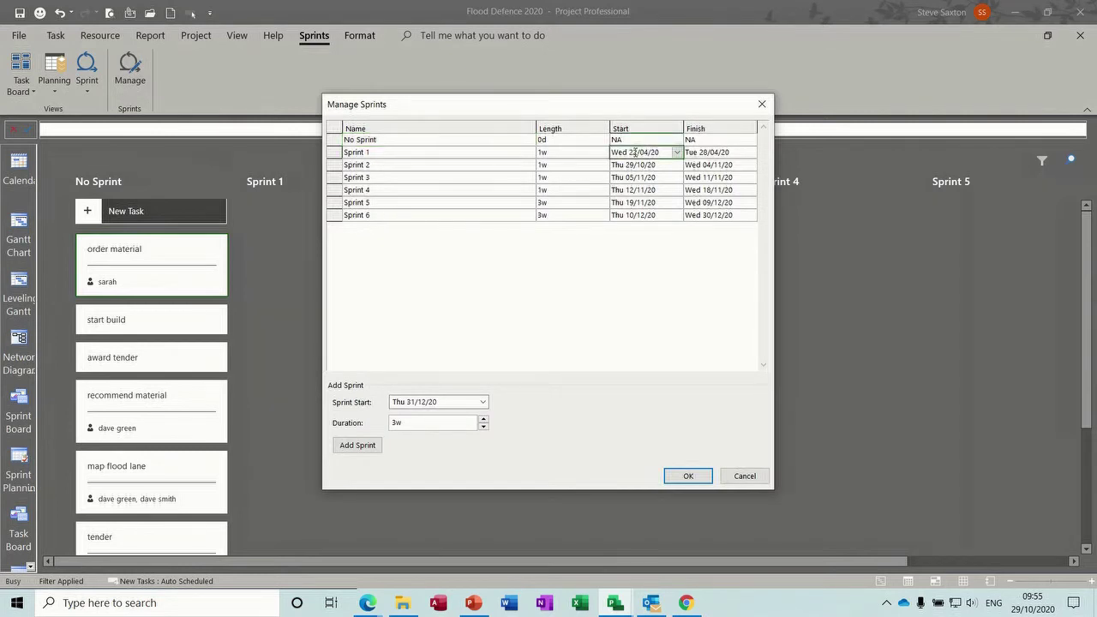
left_click(676, 152)
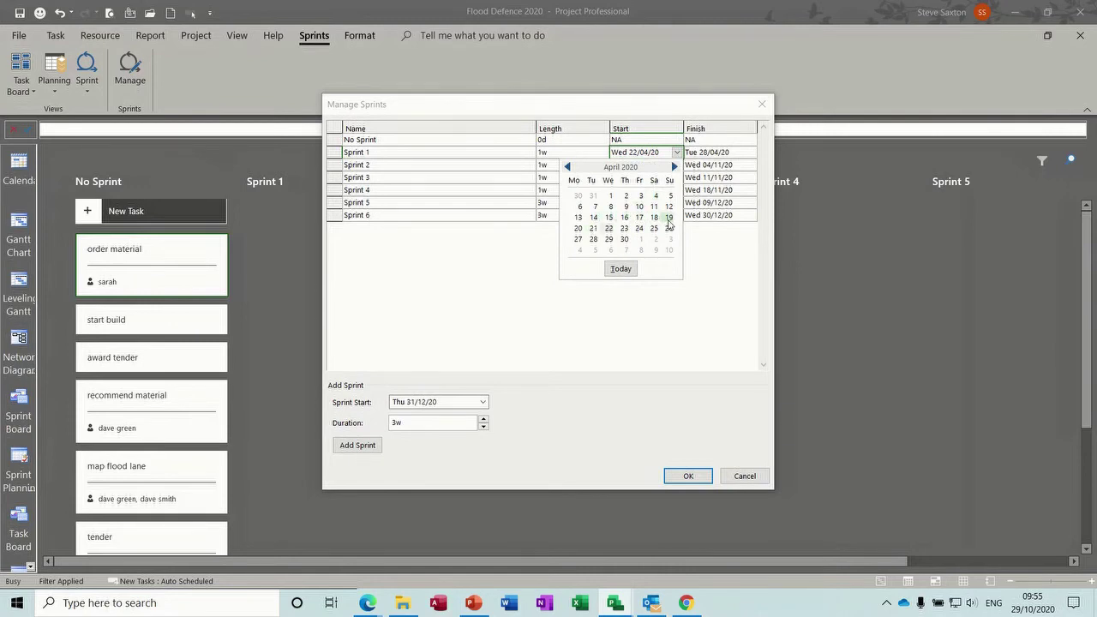
left_click(674, 167)
left_click(673, 166)
left_click(673, 167)
left_click(674, 166)
left_click(674, 166)
left_click(674, 166)
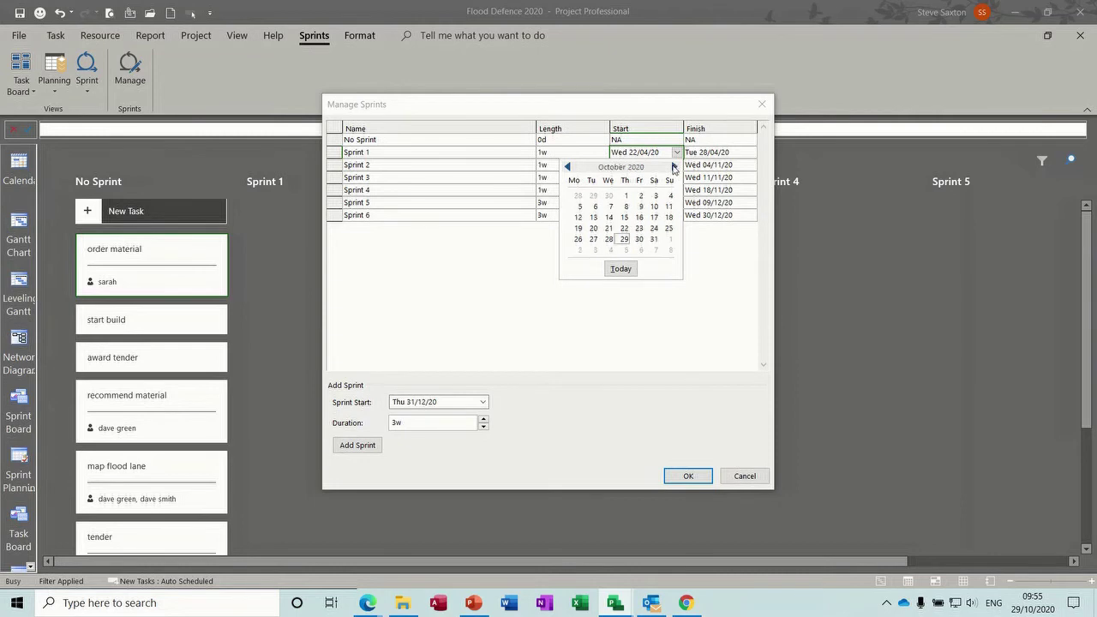
left_click(579, 228)
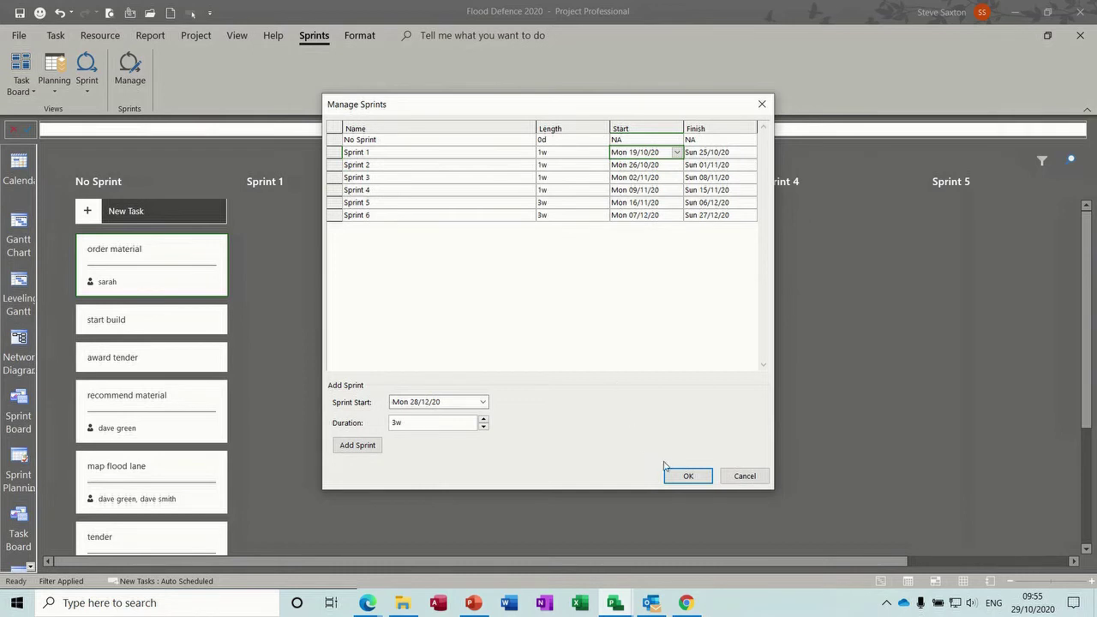
left_click(686, 477)
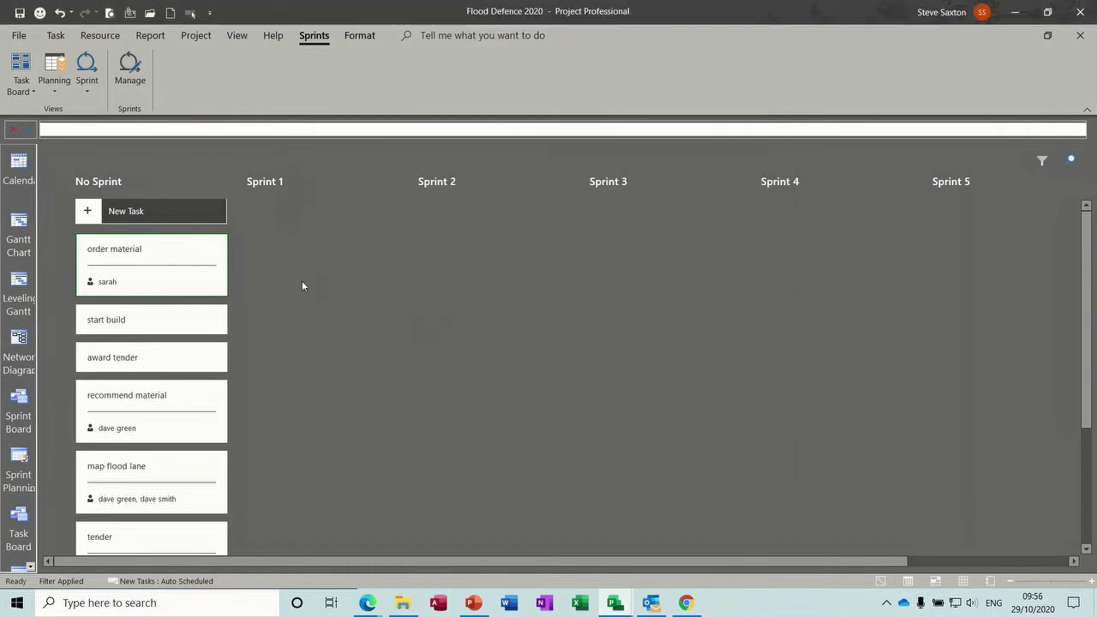
- Show the Sprint Planning Sheet and assign the order material and map flood lane tasks to Sprint 2
left_click(55, 91)
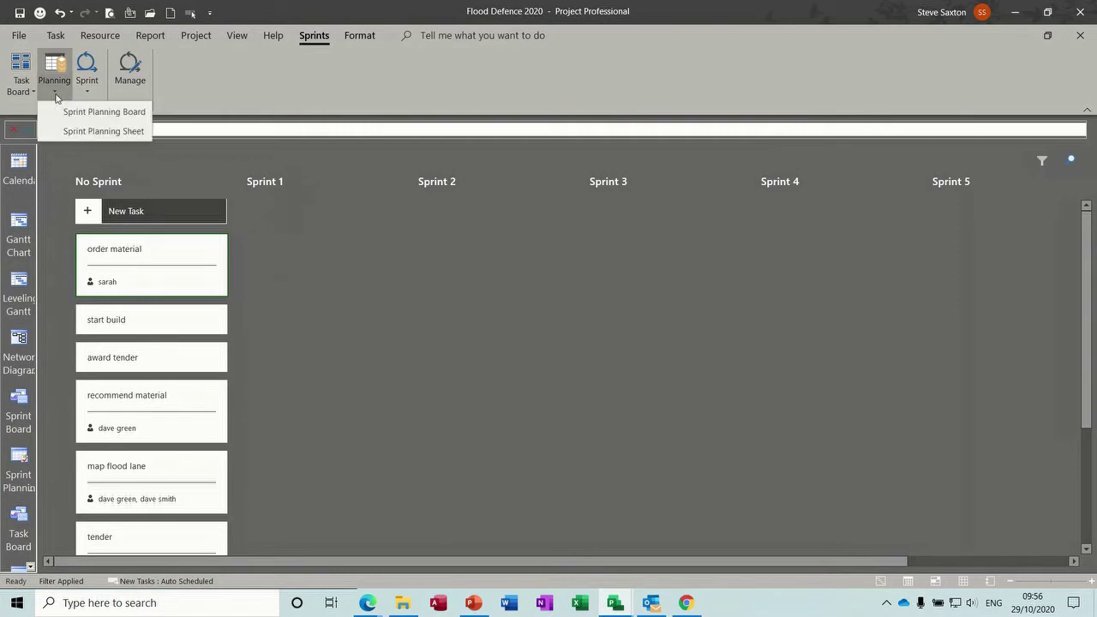
left_click(96, 133)
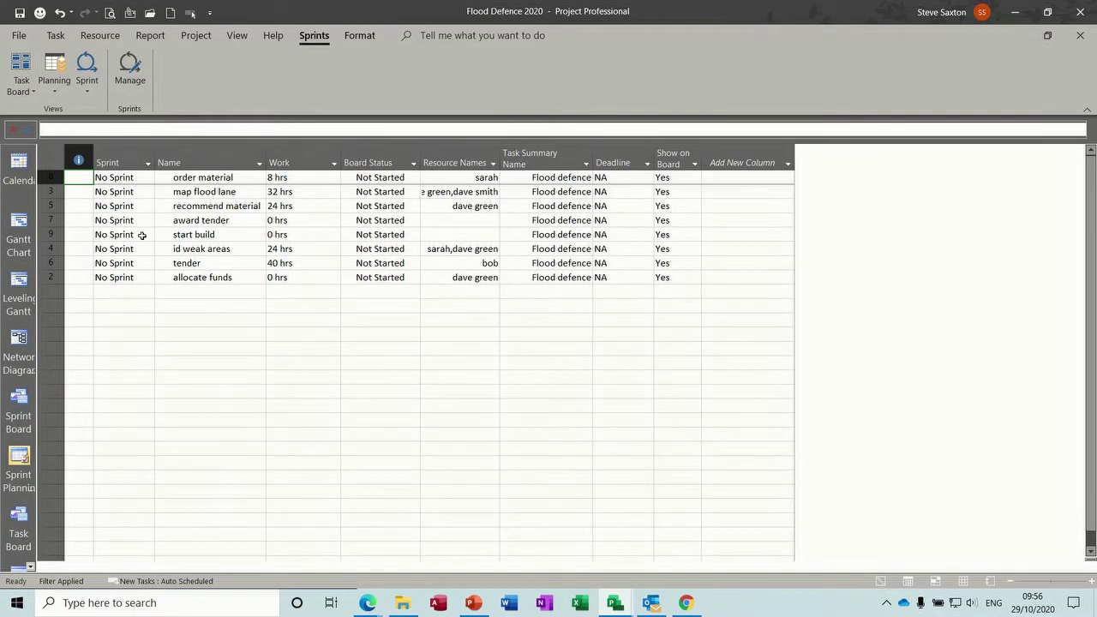
left_click(145, 180)
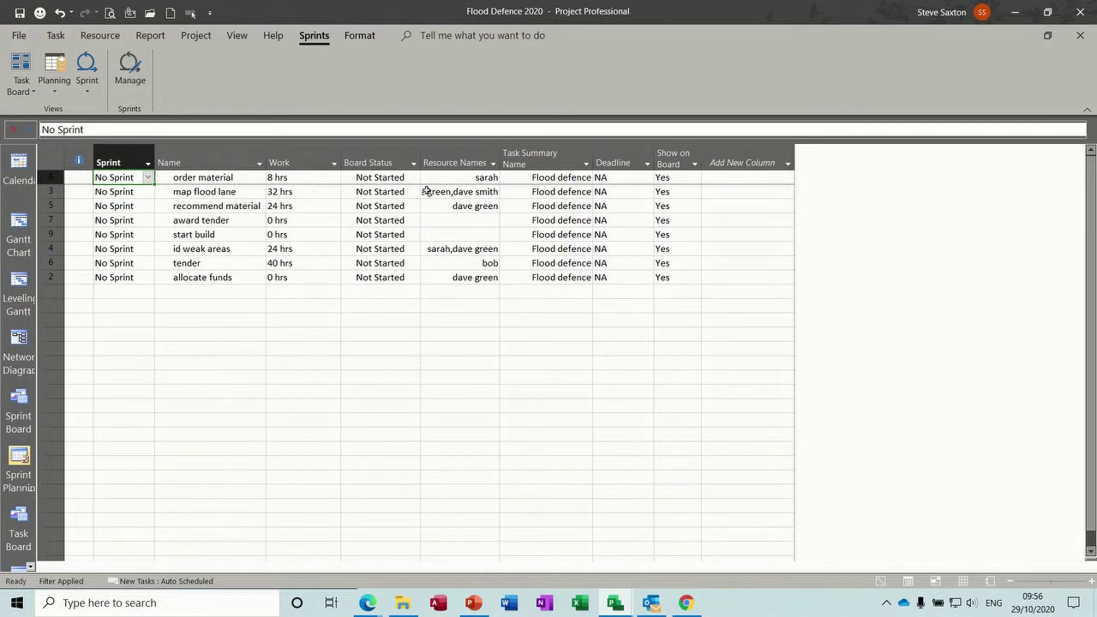
left_click(148, 177)
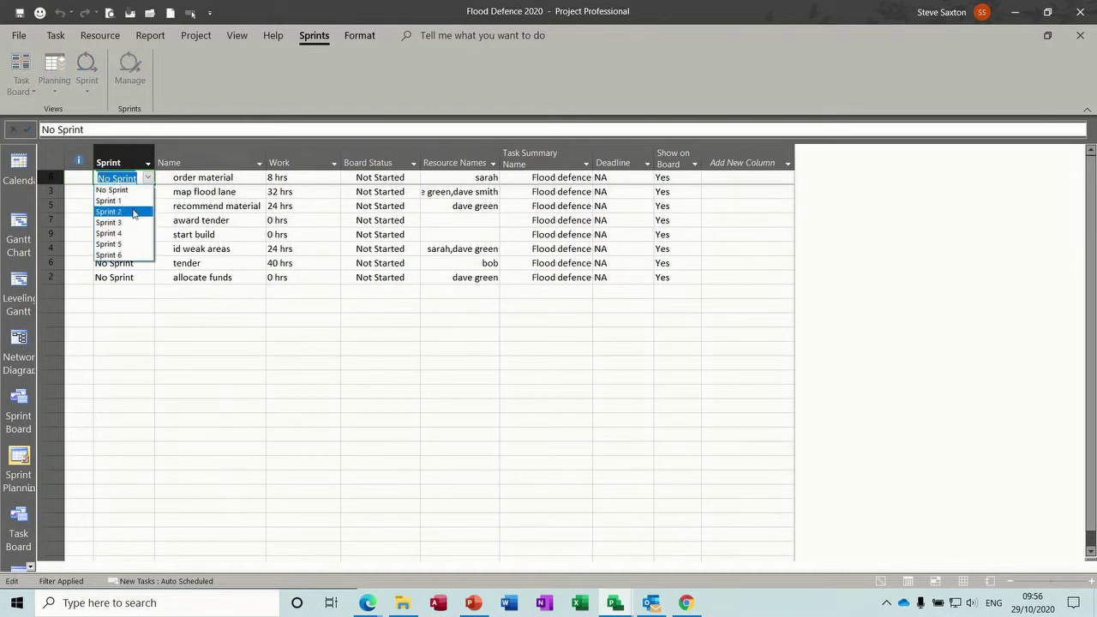
left_click(133, 212)
left_click(144, 196)
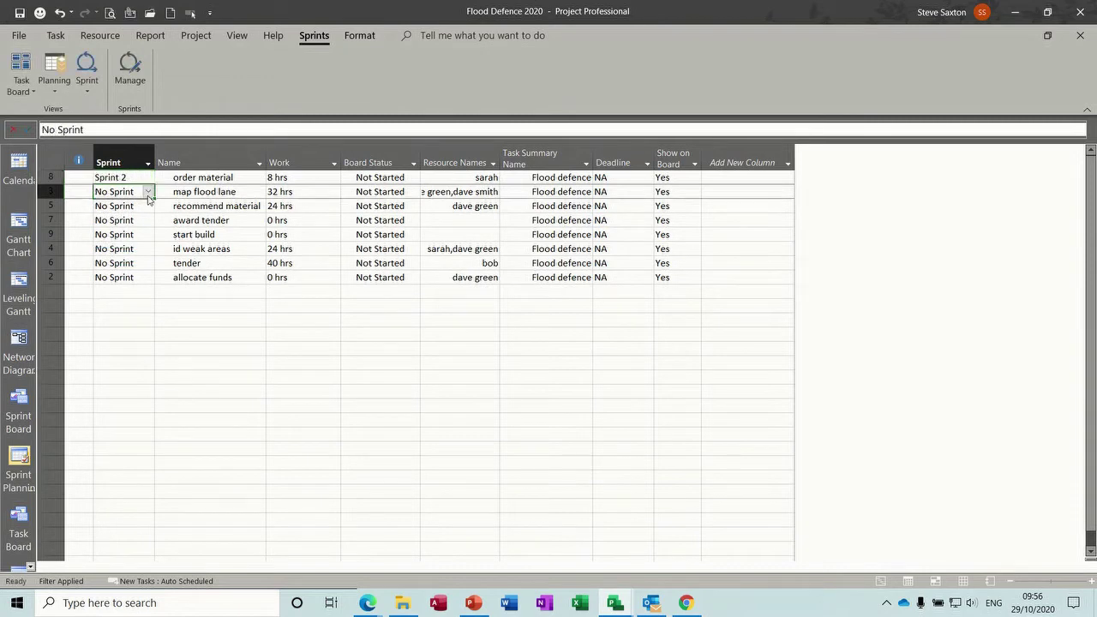
left_click(148, 196)
left_click(134, 226)
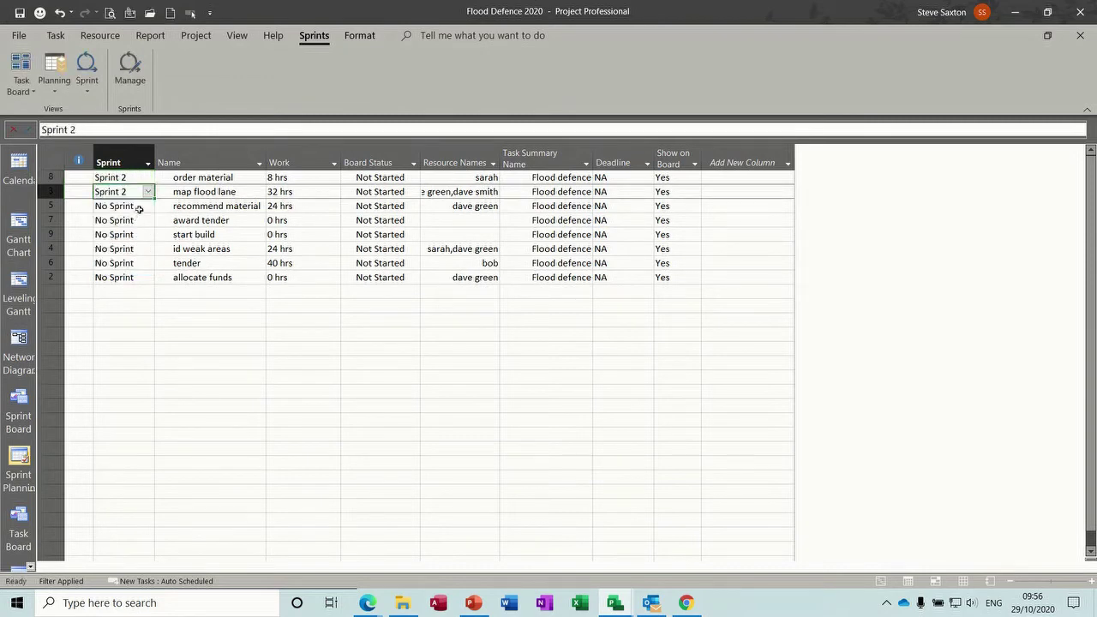
- Assign the recommend material and award tender tasks to Sprint 3 in the planning sheet
left_click(141, 208)
left_click(148, 205)
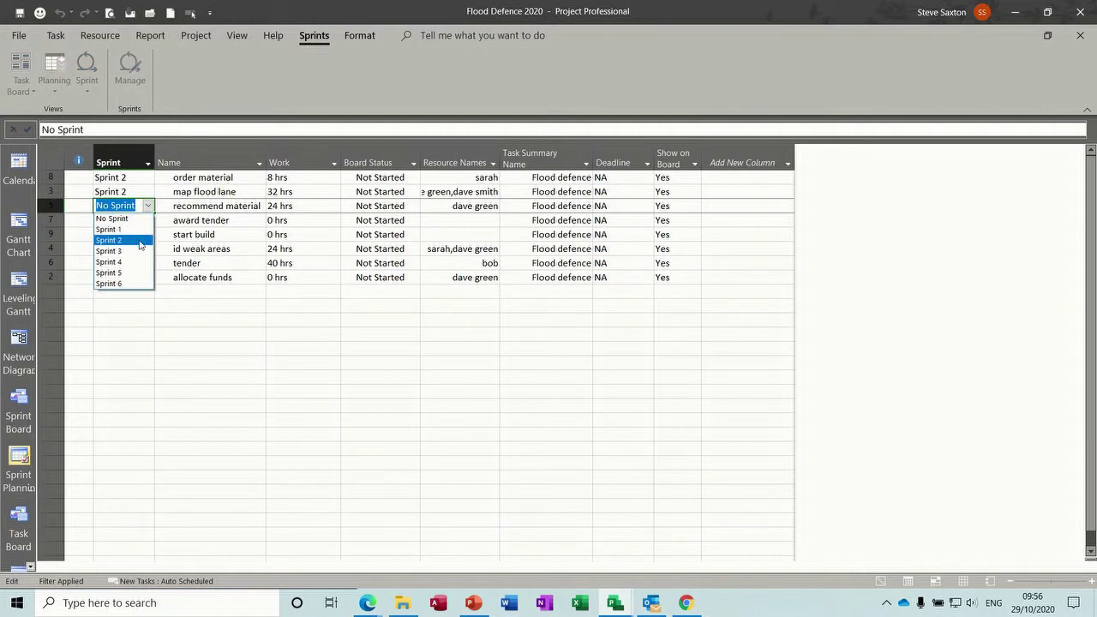
left_click(138, 250)
left_click(144, 220)
left_click(148, 221)
left_click(135, 261)
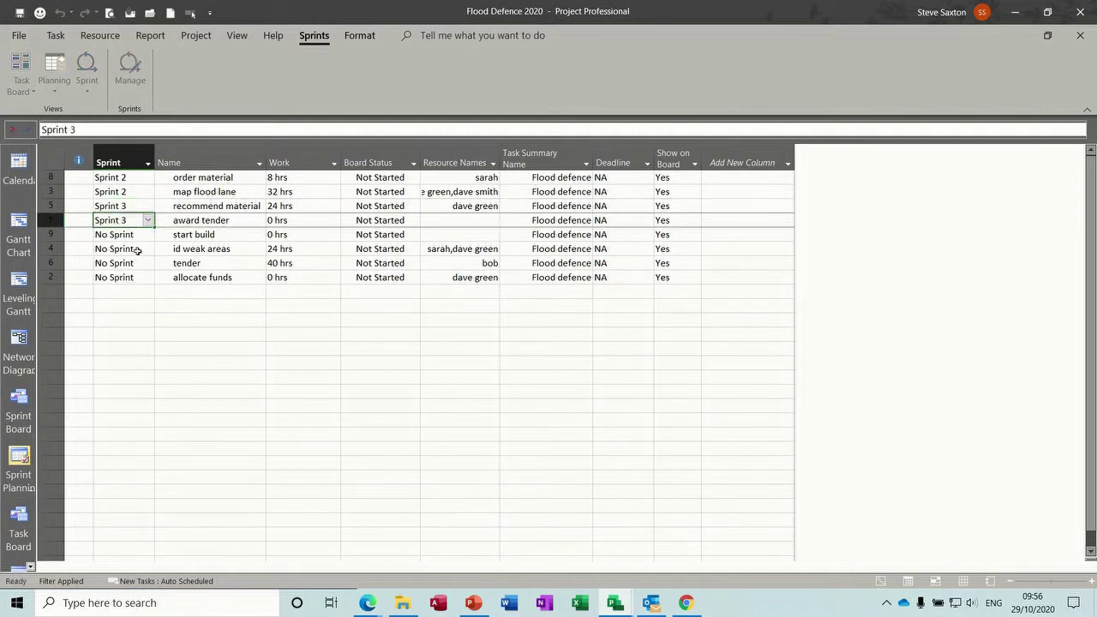
- Assign the start build task to Sprint 4 and the id weak areas task to Sprint 5
left_click(138, 234)
left_click(148, 234)
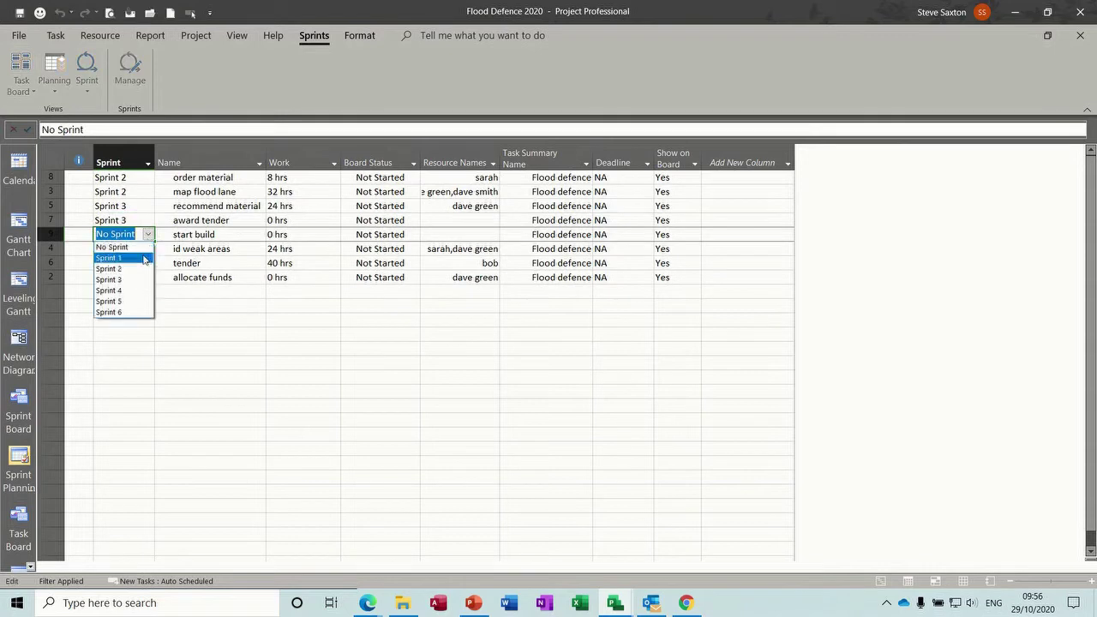
left_click(135, 291)
left_click(139, 249)
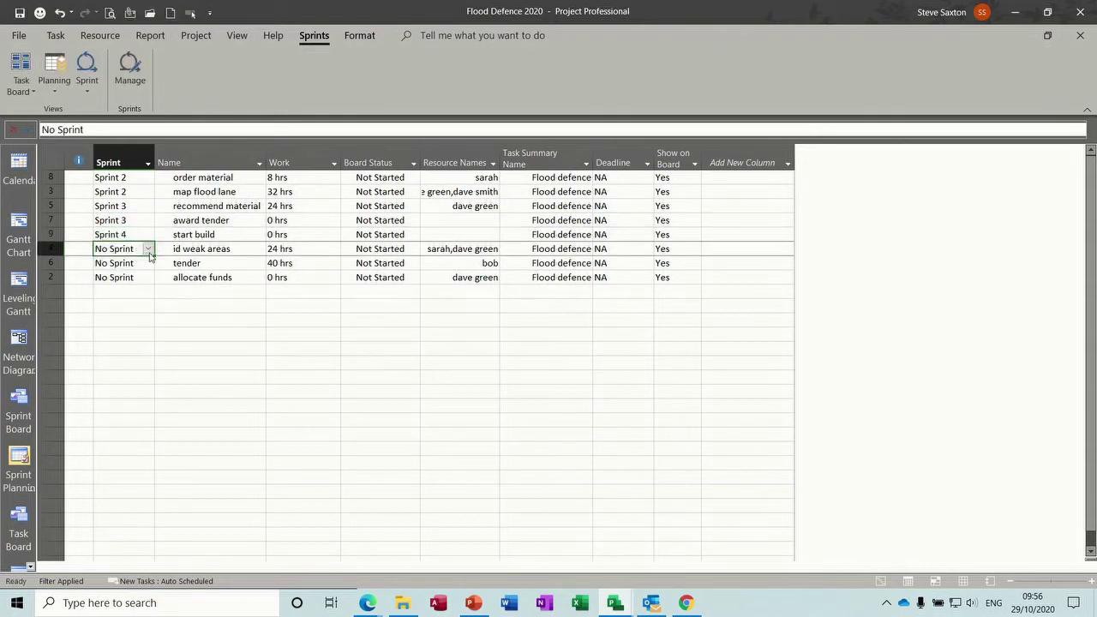
left_click(148, 248)
left_click(137, 318)
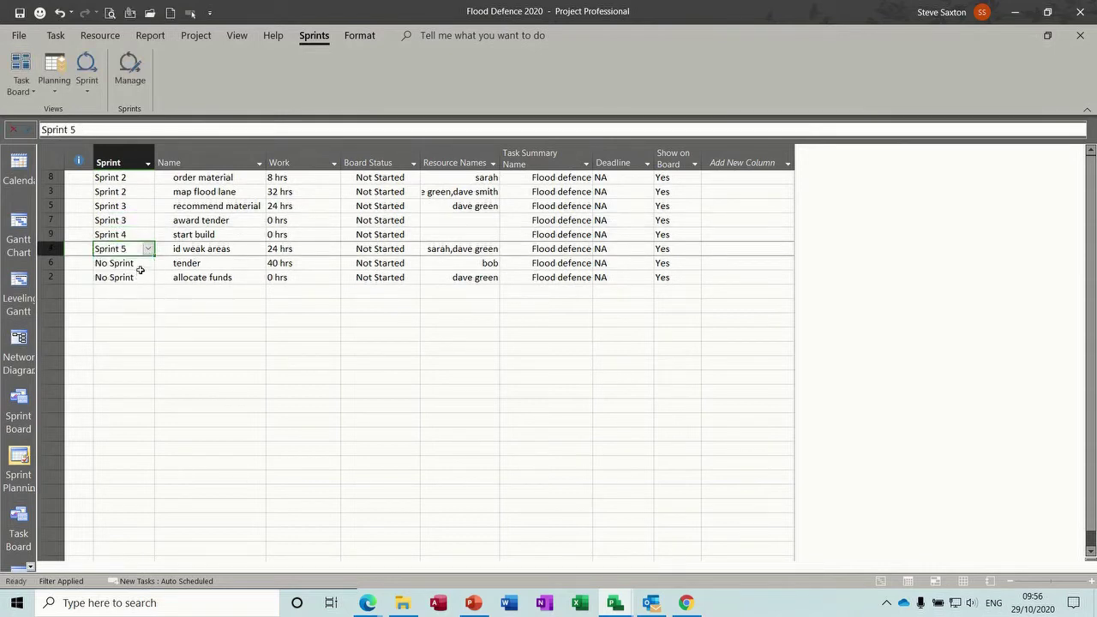
- Assign the tender and allocate funds tasks to Sprint 6 in the planning sheet
left_click(141, 264)
left_click(149, 263)
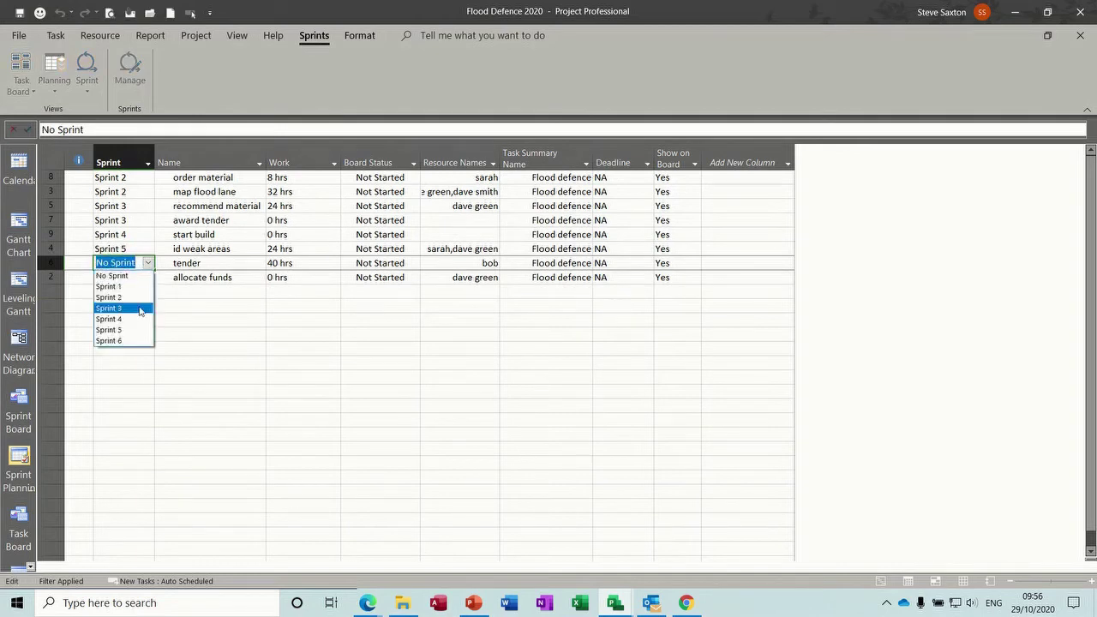
left_click(132, 339)
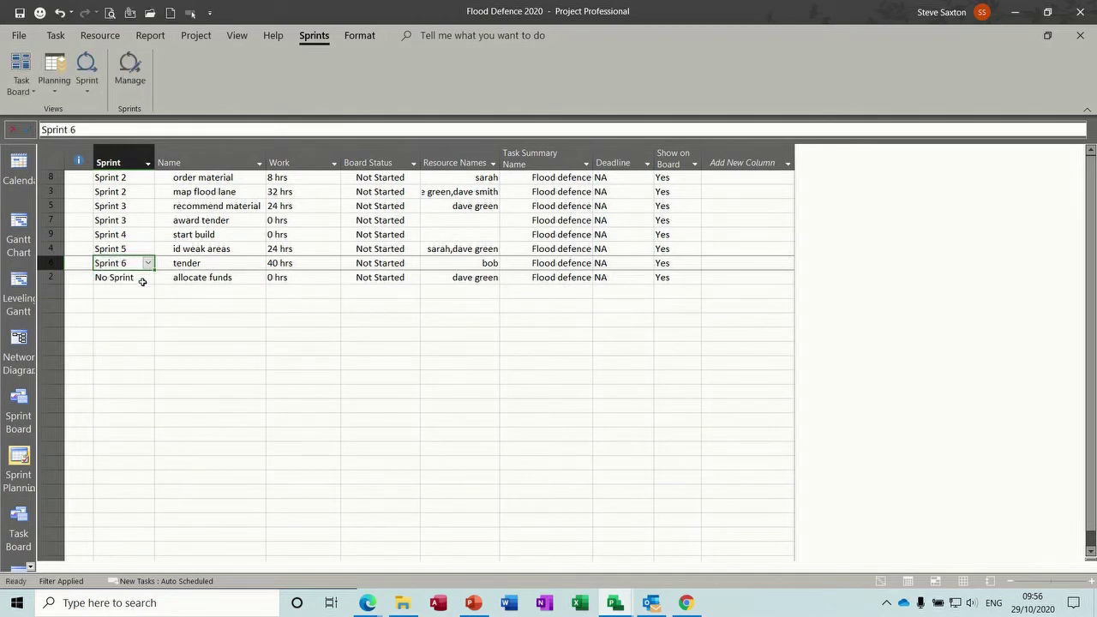
left_click(142, 281)
left_click(149, 278)
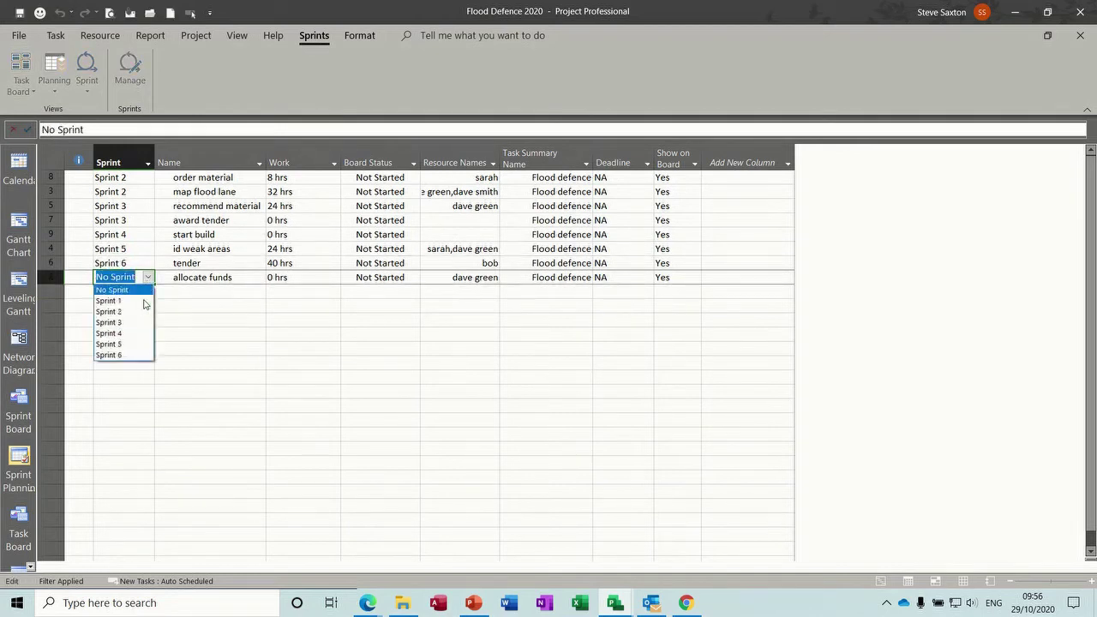
left_click(132, 355)
left_click(203, 291)
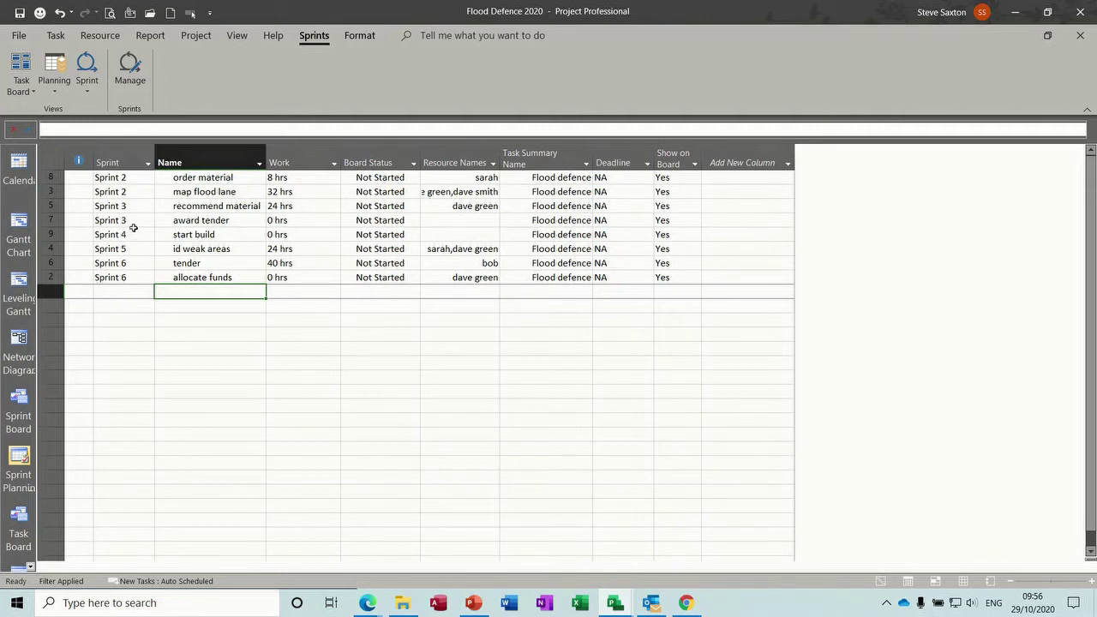
- Examine the tasks on the current sprint, Sprint 3 and Sprint 6 boards, and return to the current sprint board
left_click(85, 67)
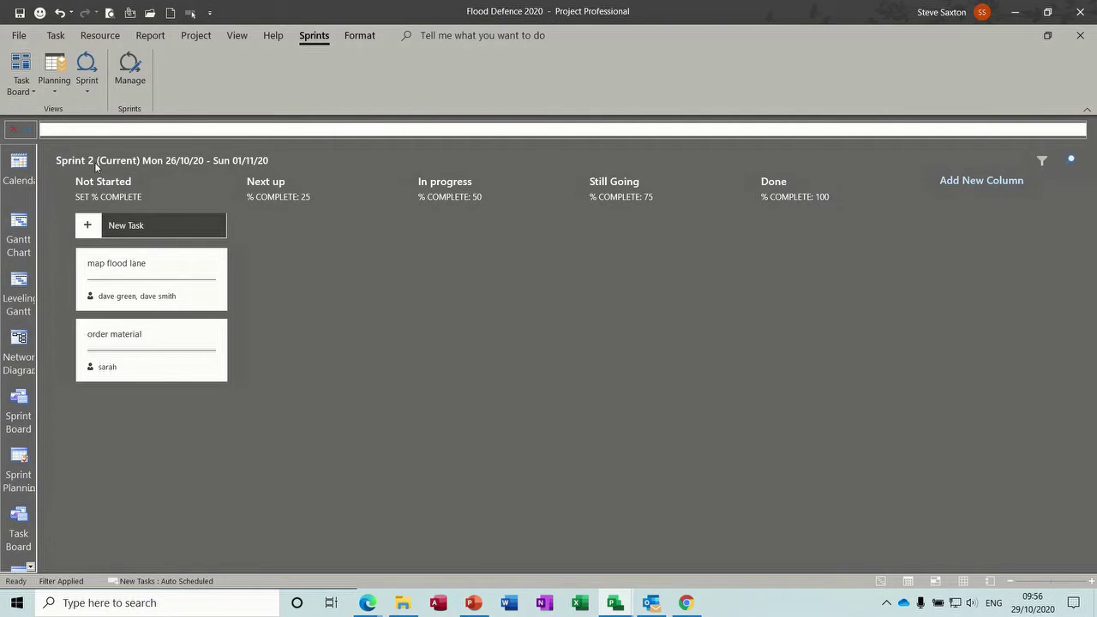
left_click(88, 91)
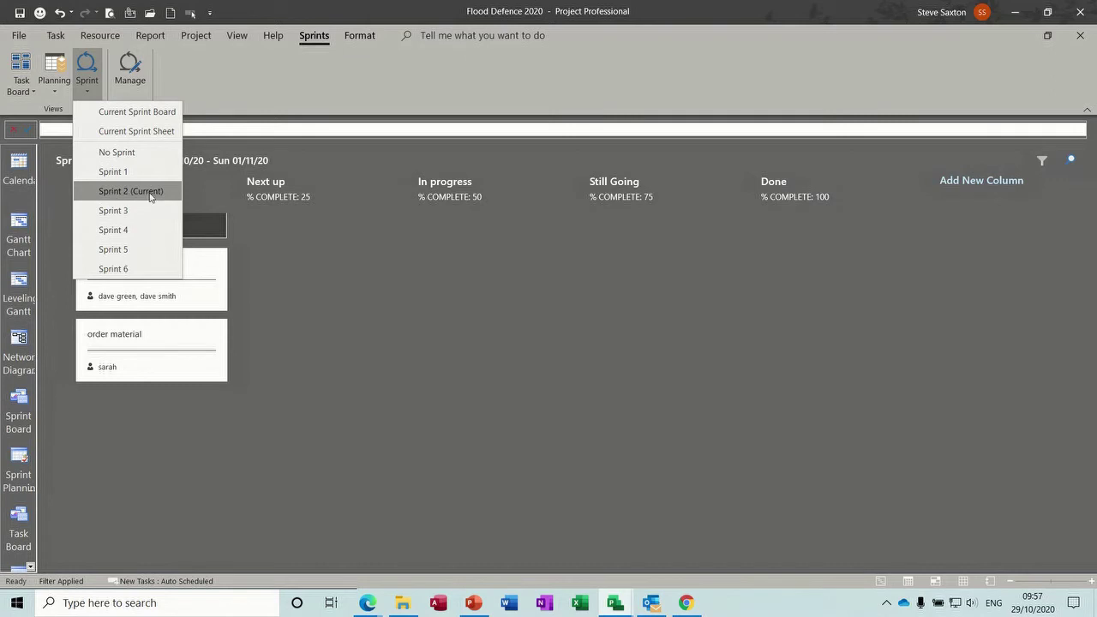
left_click(127, 210)
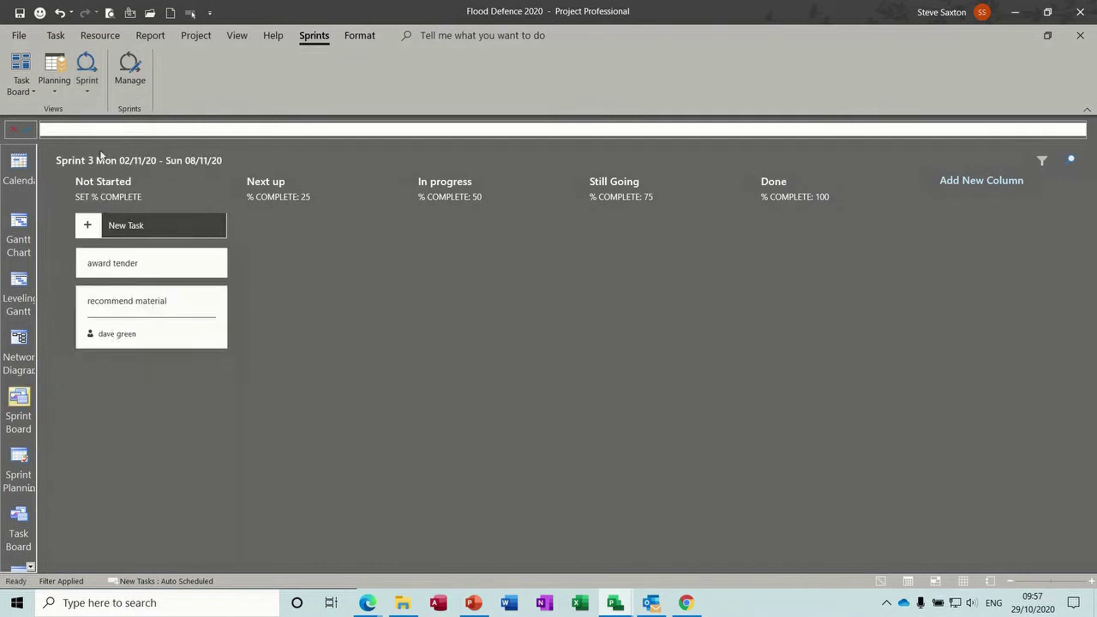
left_click(87, 73)
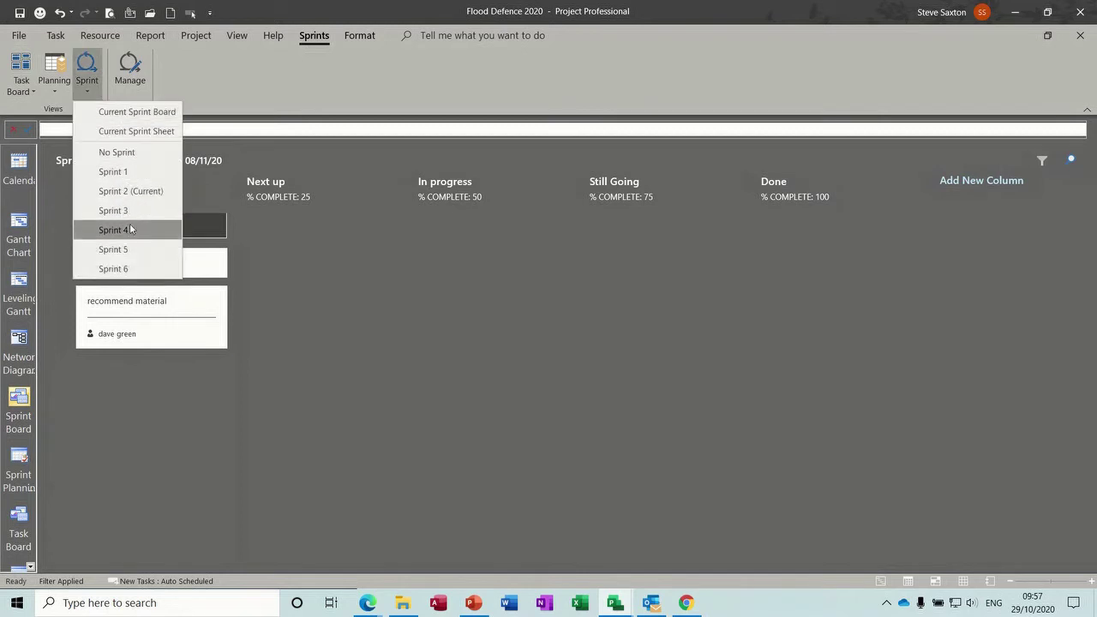
left_click(130, 269)
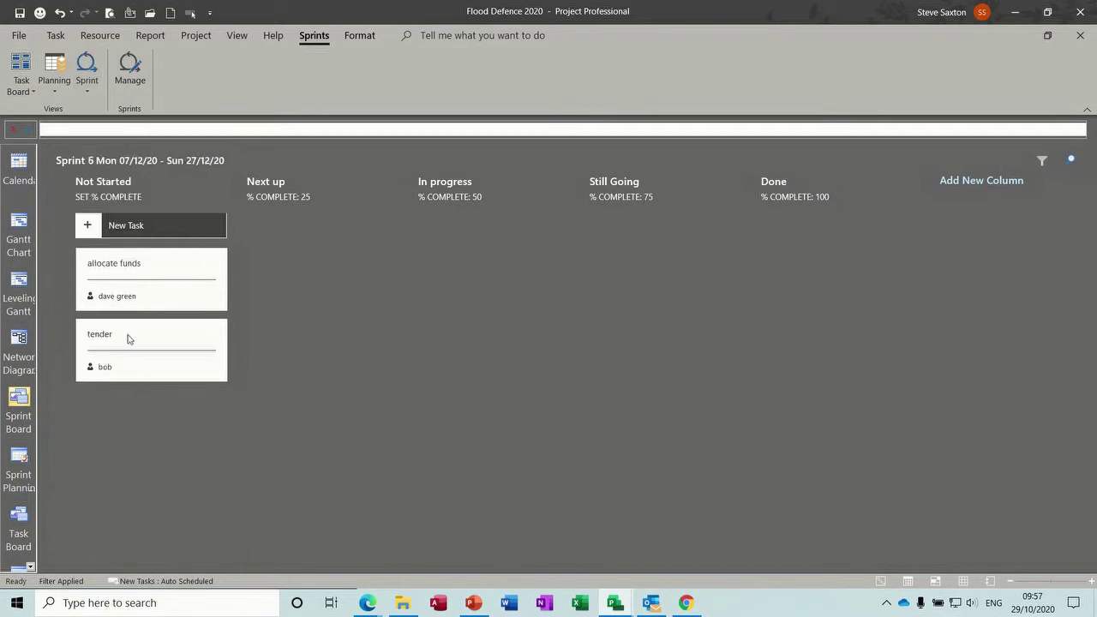
left_click(87, 77)
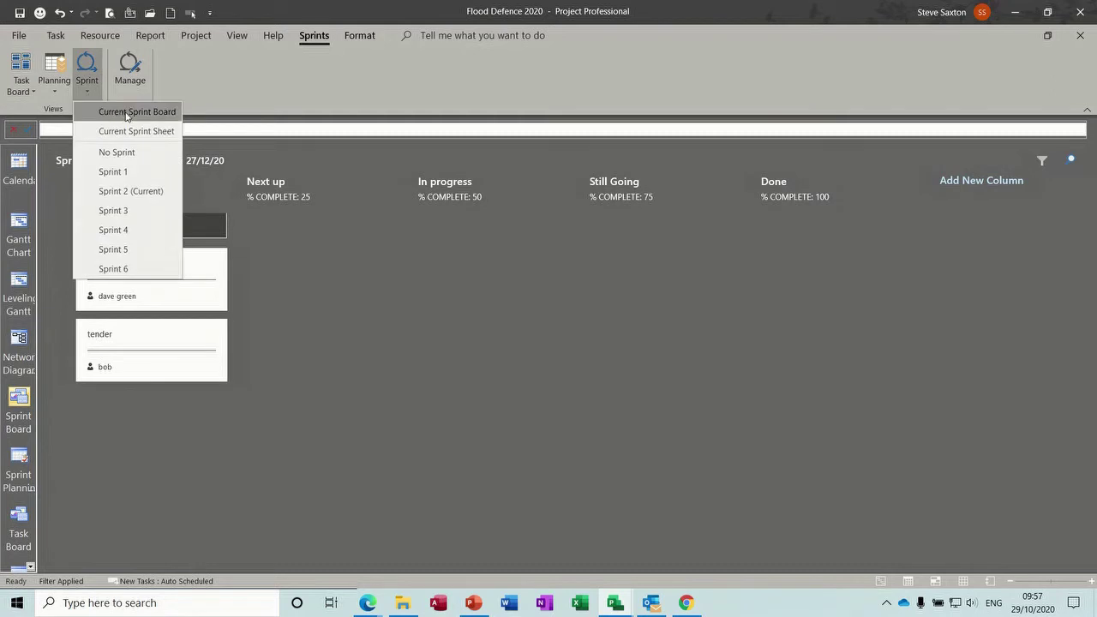
left_click(126, 113)
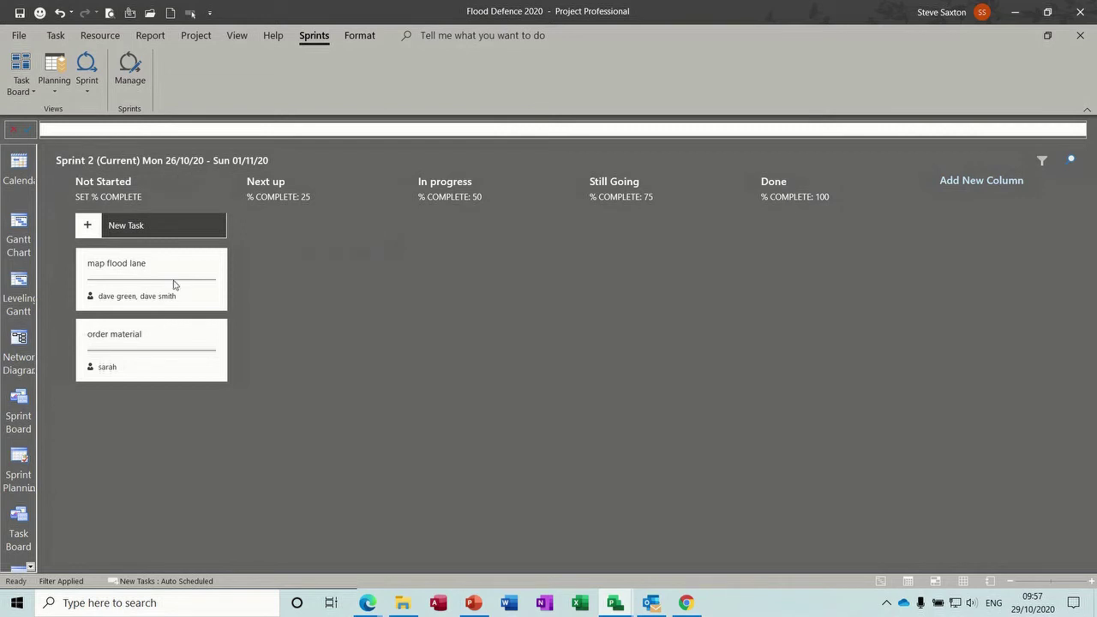
- Check the No Sprint and Sprint 2 boards, and review the list of sprints with their lengths and dates
left_click(87, 73)
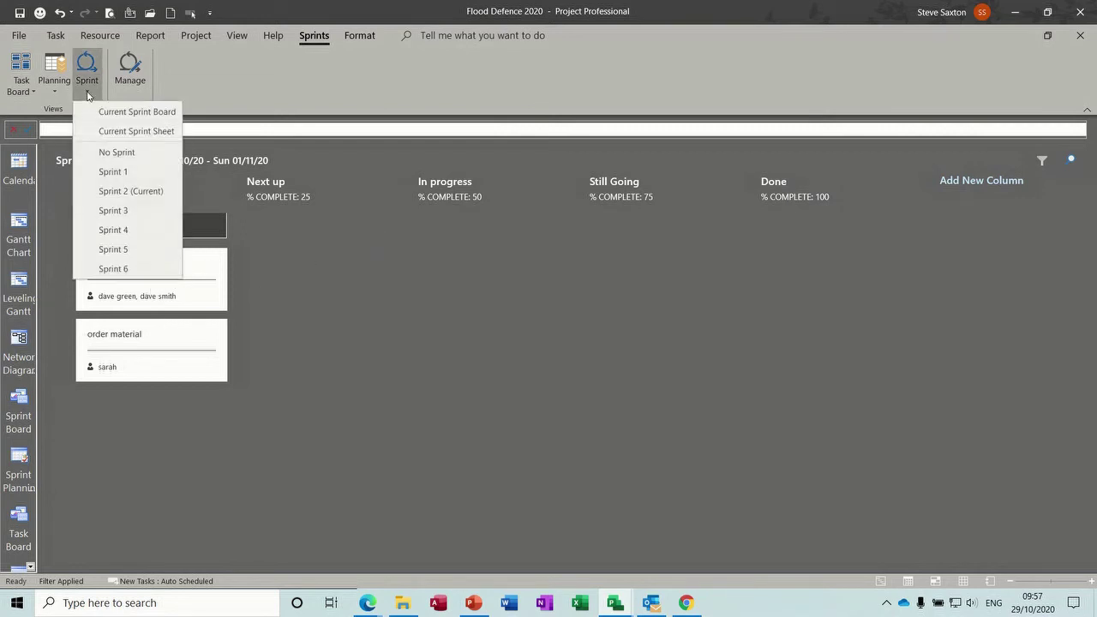
left_click(119, 153)
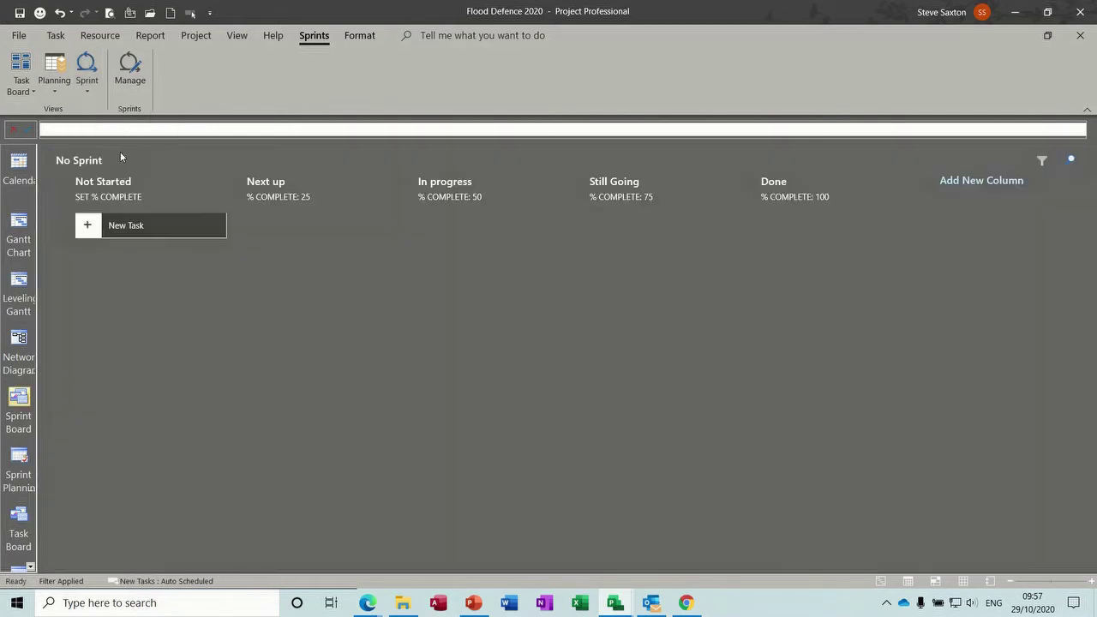
left_click(88, 92)
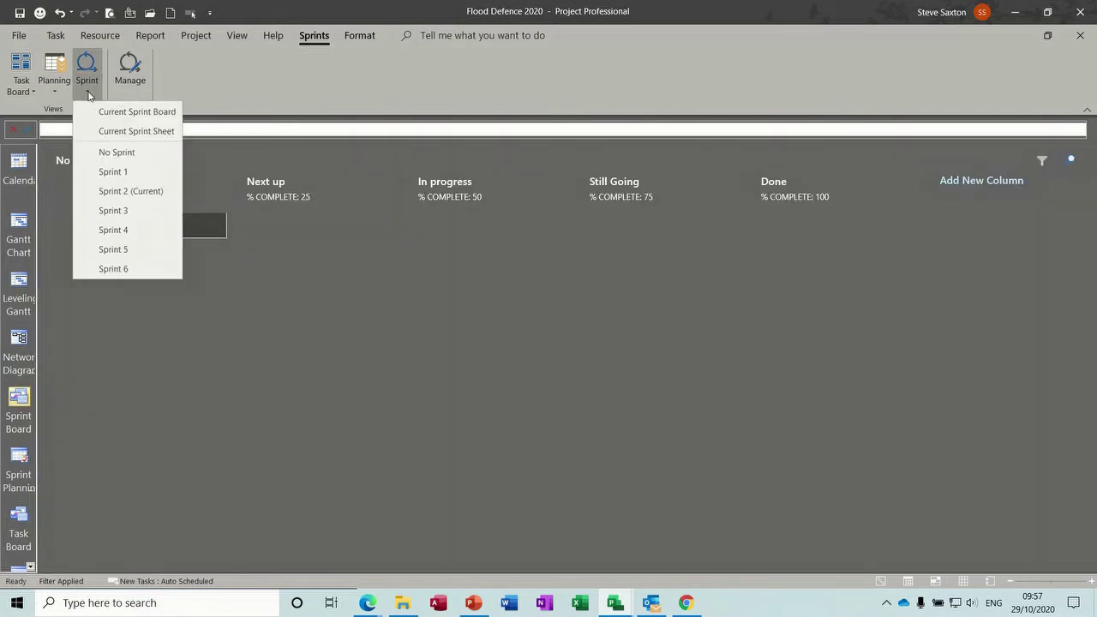
left_click(133, 191)
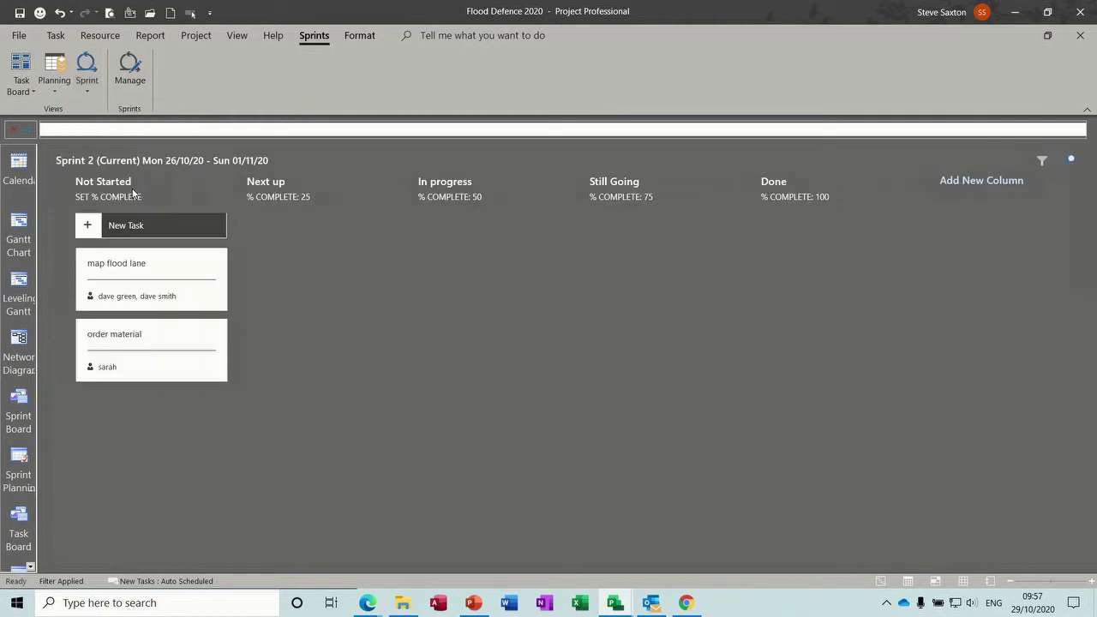
left_click(130, 65)
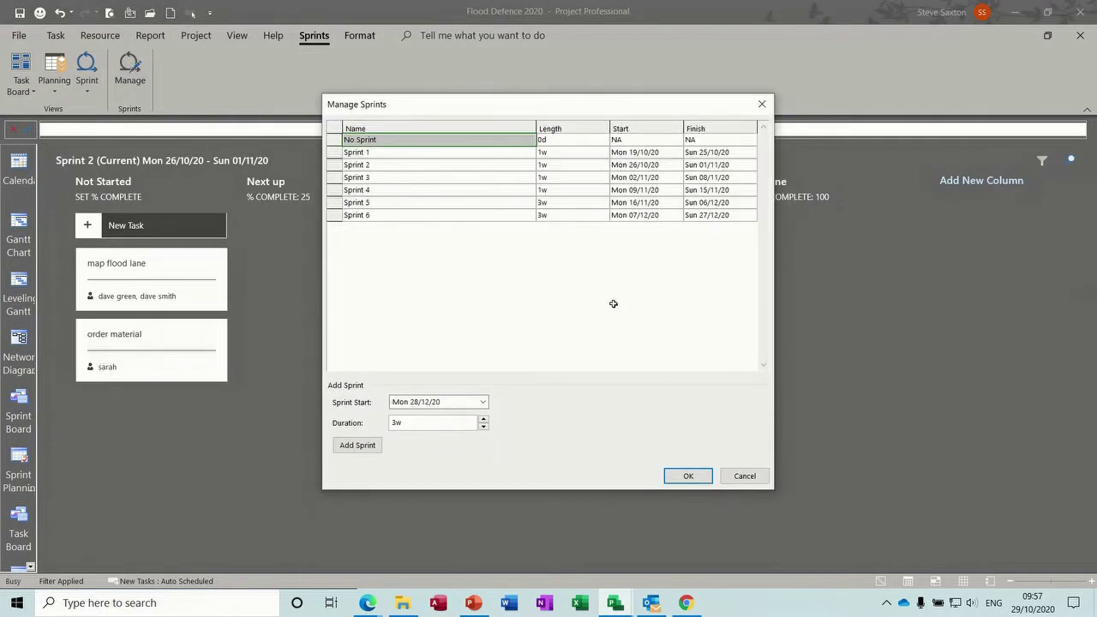
left_click(737, 476)
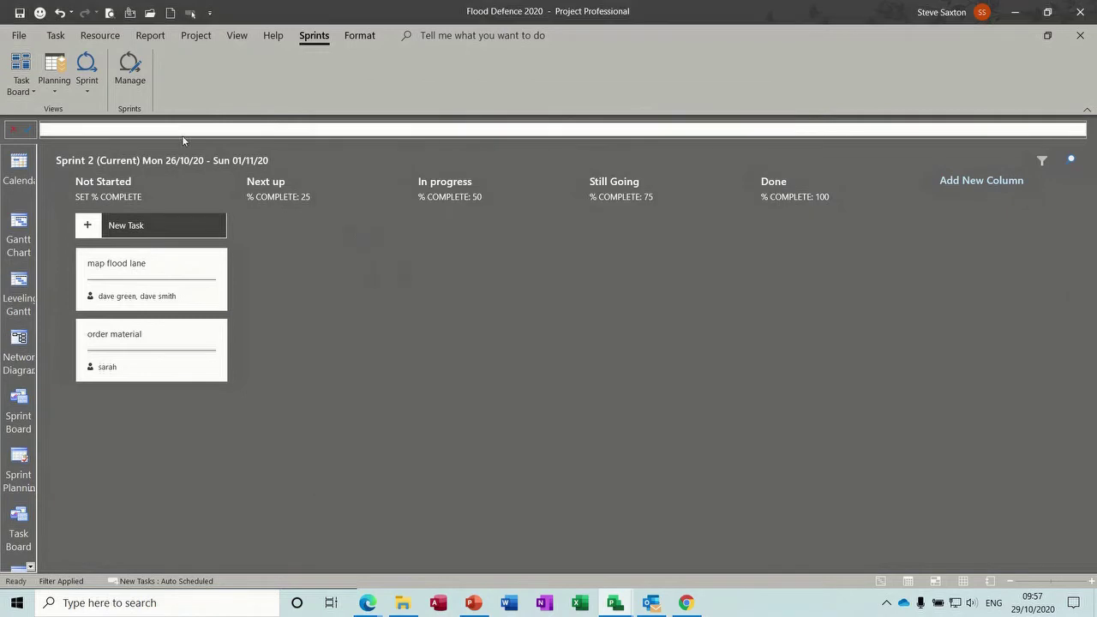
- Show the Task Board with all tasks and move the award tender card to the Done column
left_click(20, 69)
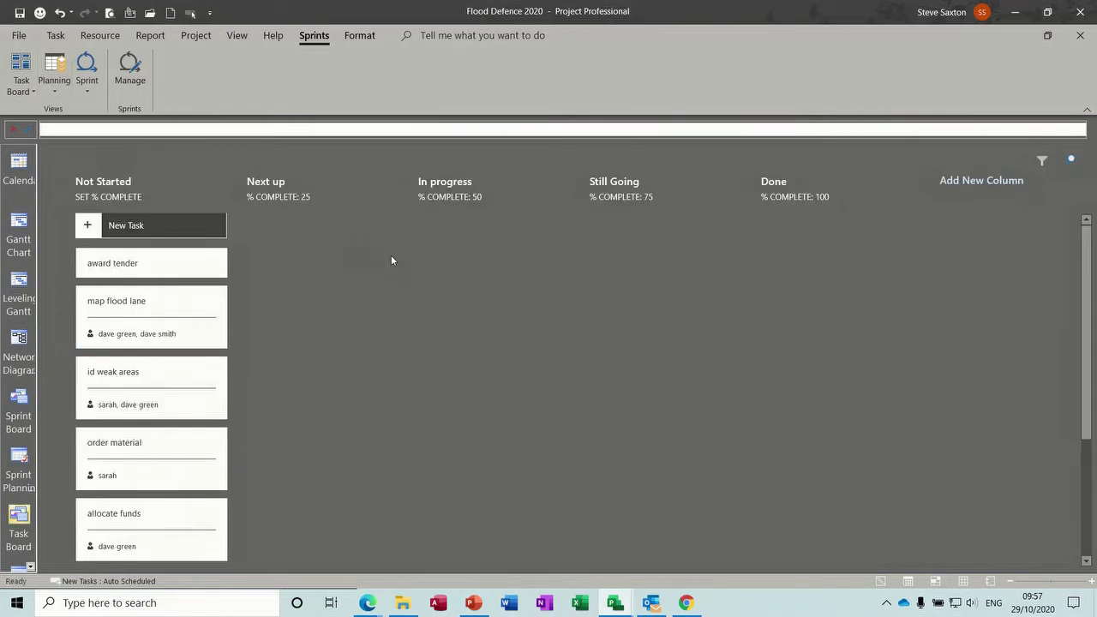
left_click(169, 258)
right_click(174, 266)
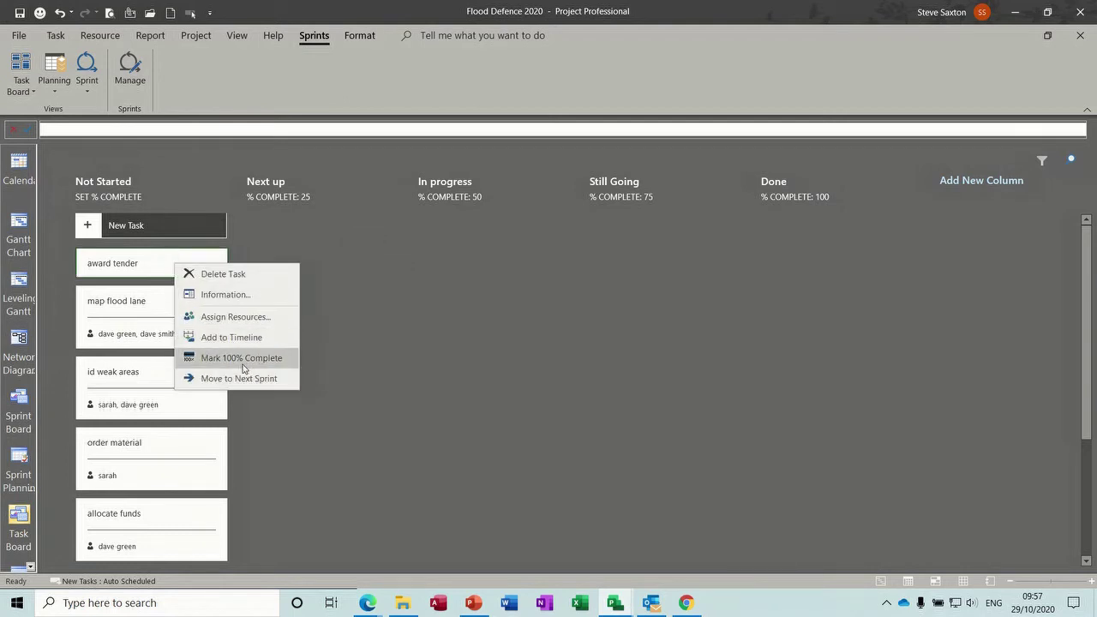
left_click(386, 263)
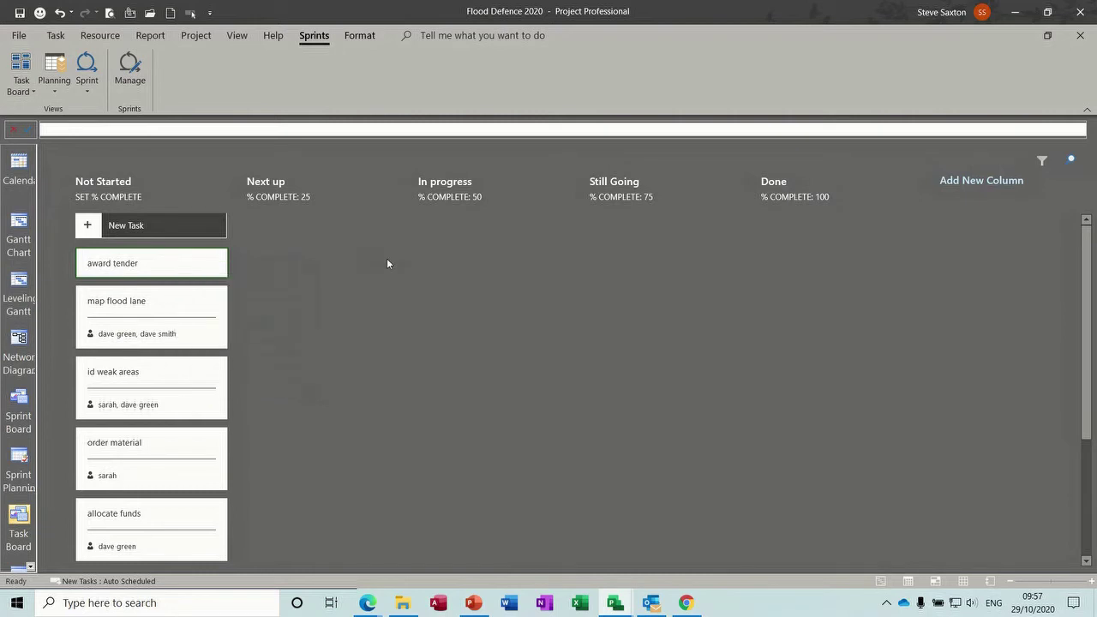
left_click_drag(192, 268, 840, 245)
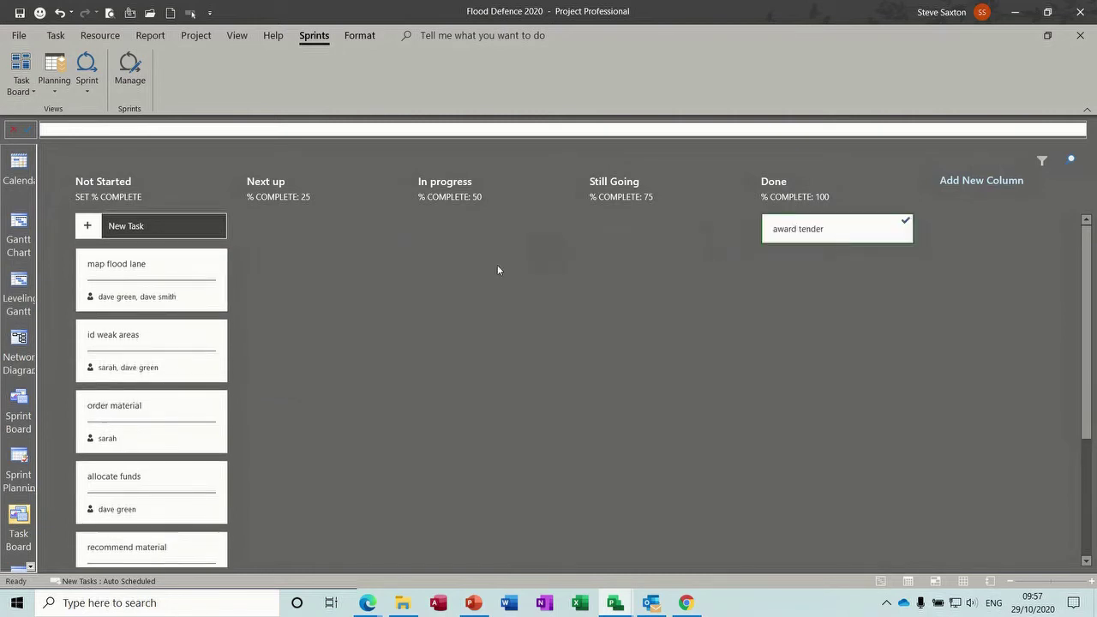
- Open the current sprint's board and move the "map flood lane" and "order material" cards to Done
left_click(90, 95)
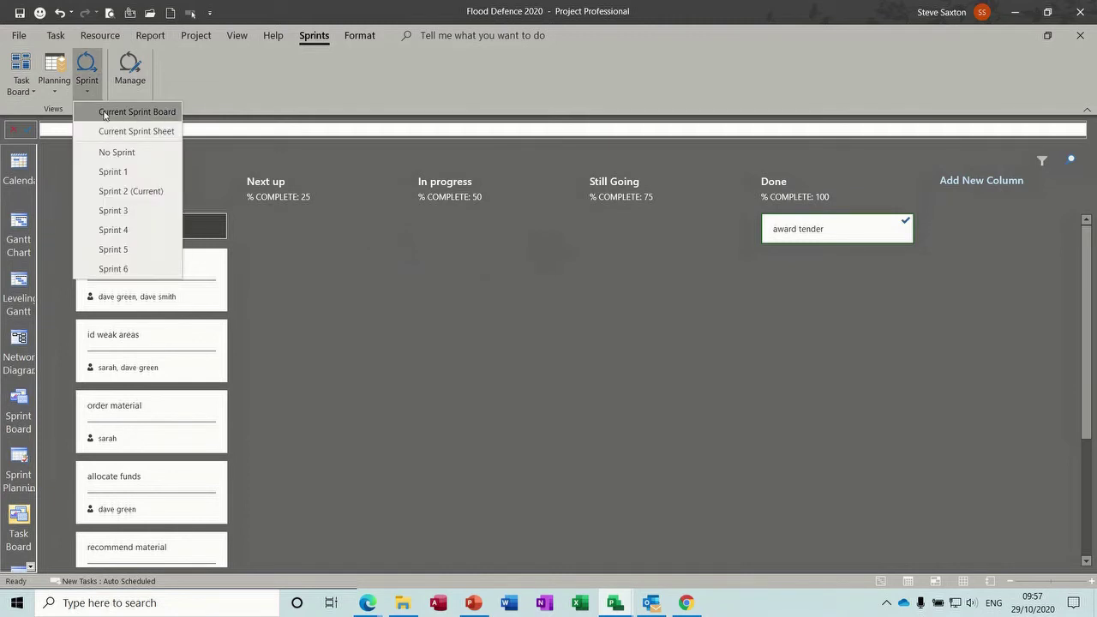
left_click(104, 112)
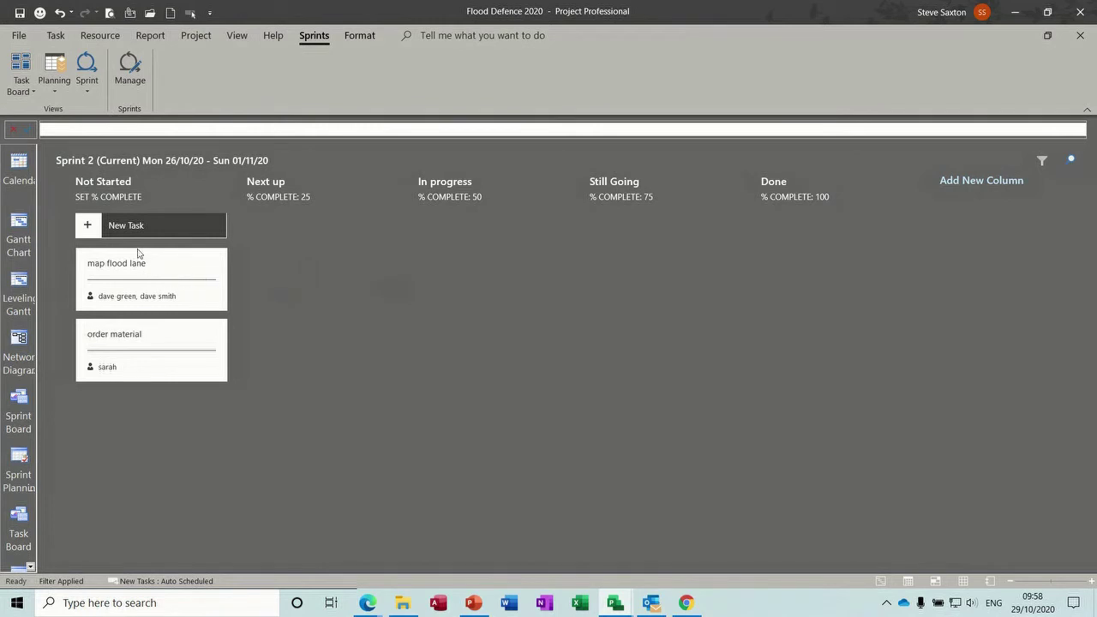
left_click_drag(191, 277, 844, 234)
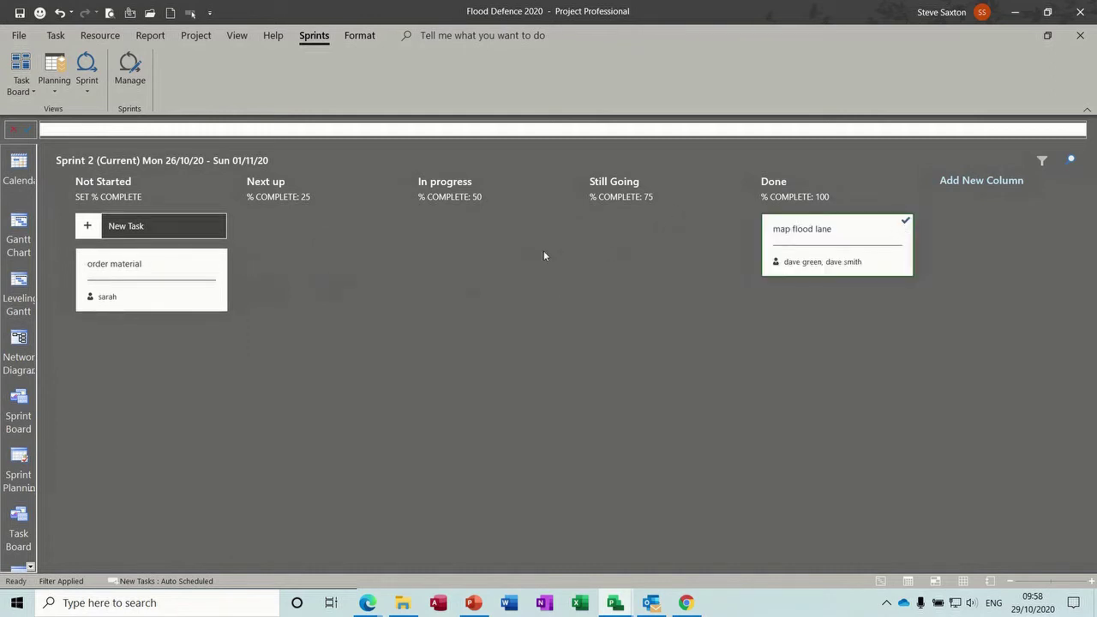
left_click_drag(200, 278, 889, 314)
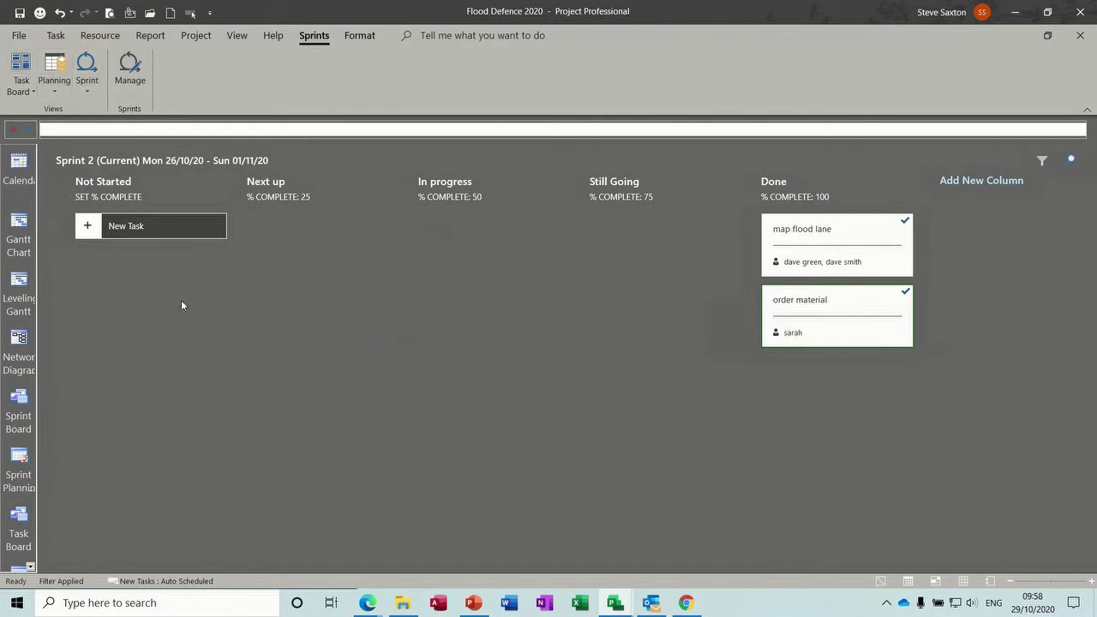
- Show the project as a Gantt Chart and scroll the timeline to the "id weak areas" task bar
left_click(24, 228)
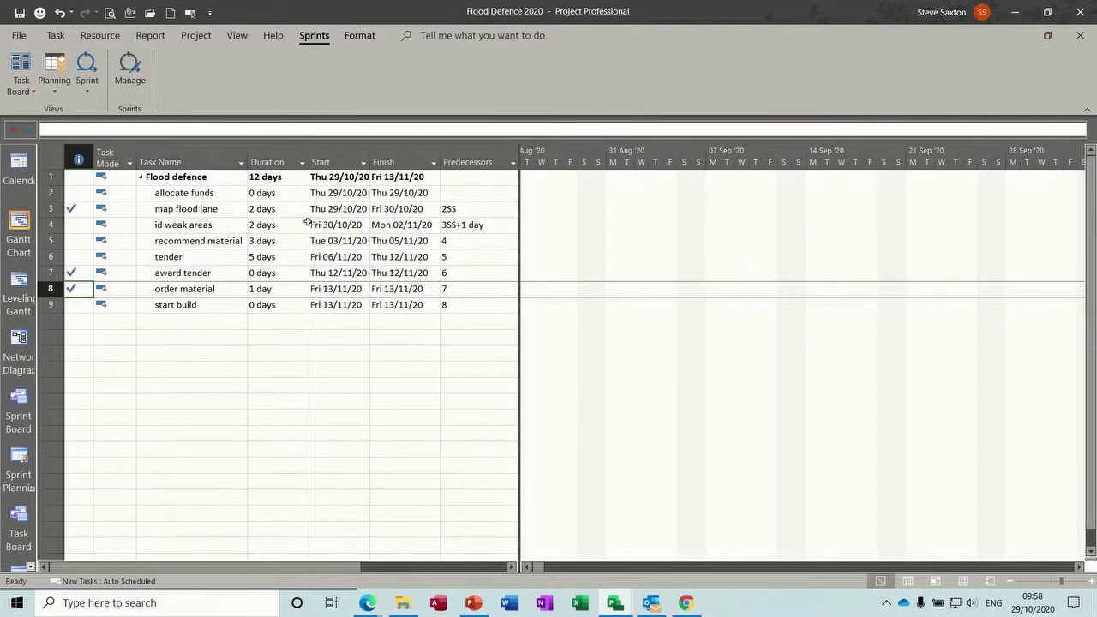
left_click(281, 229)
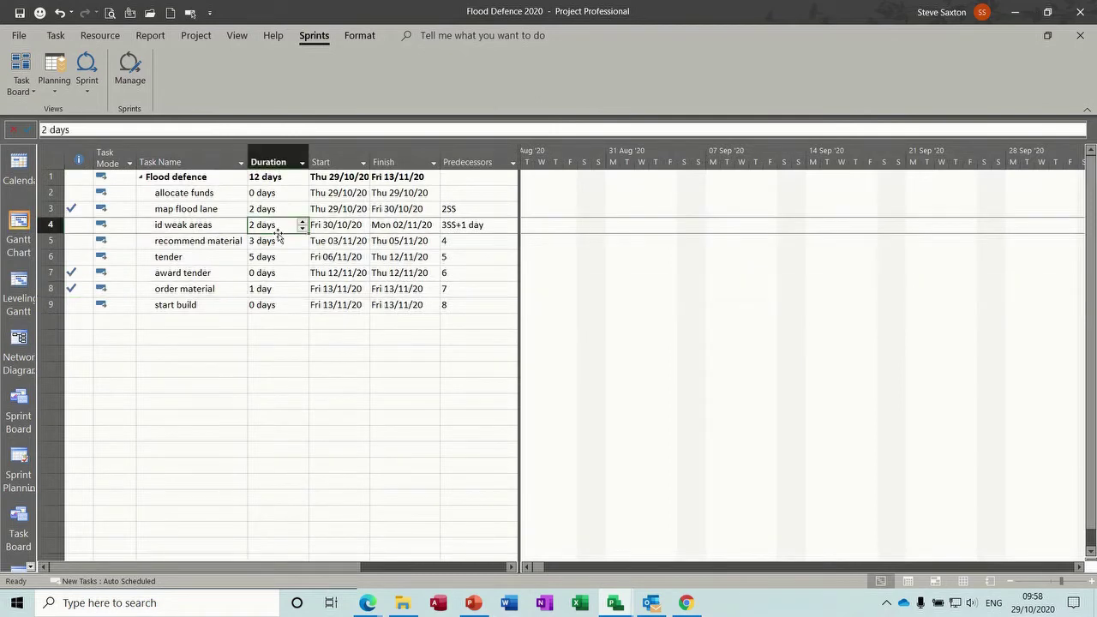
left_click(55, 38)
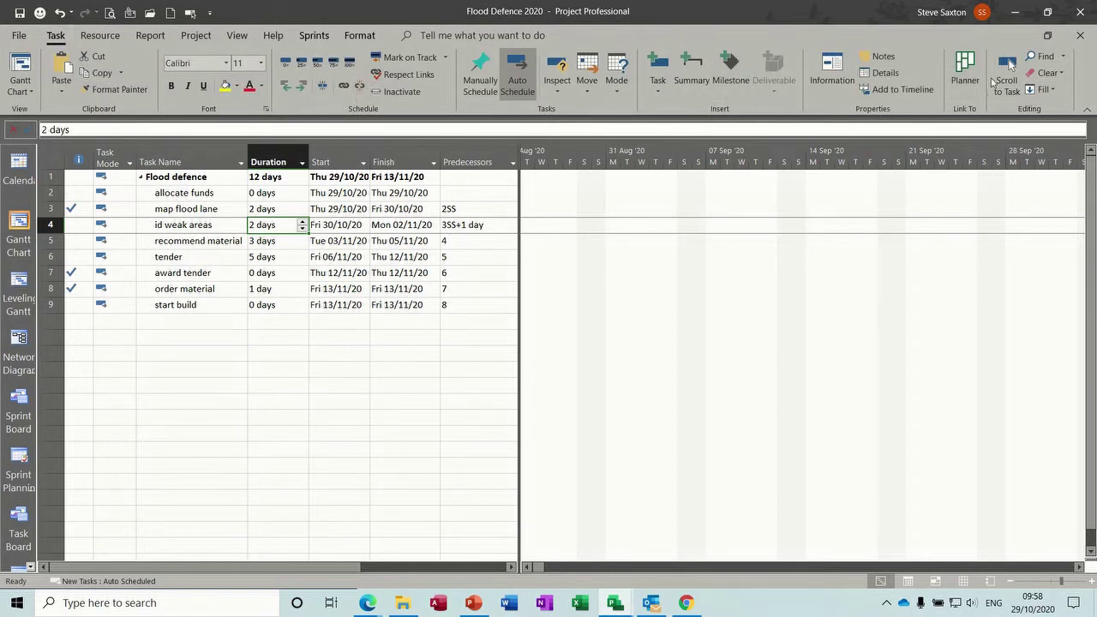
left_click(1008, 68)
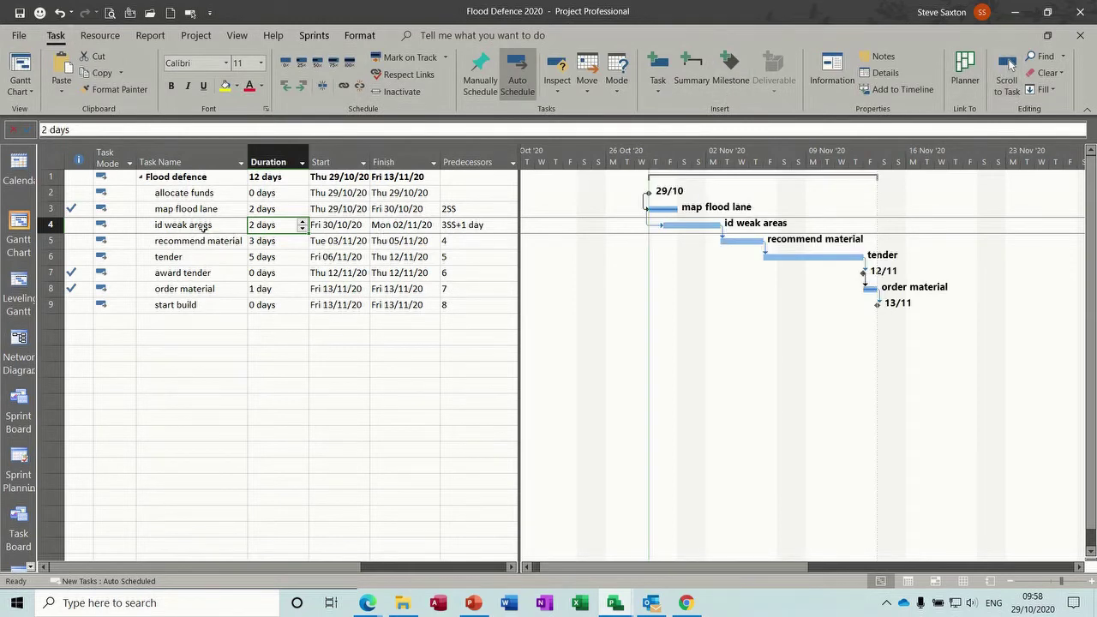
- Review the completed cards on the full task board and on the Sprint 2 board
left_click(310, 36)
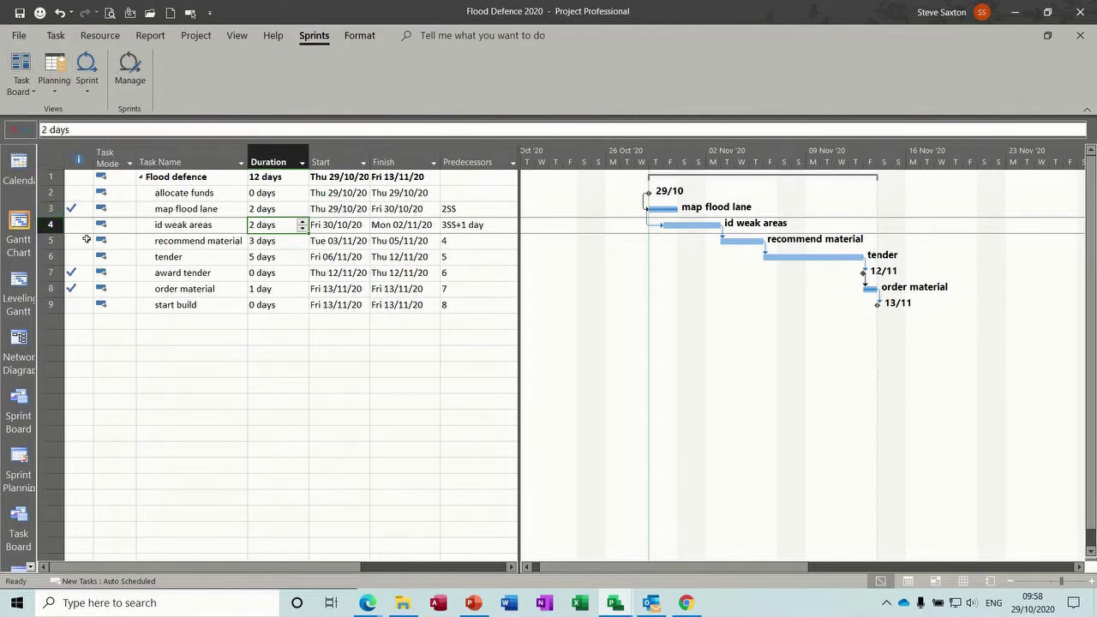
left_click(20, 73)
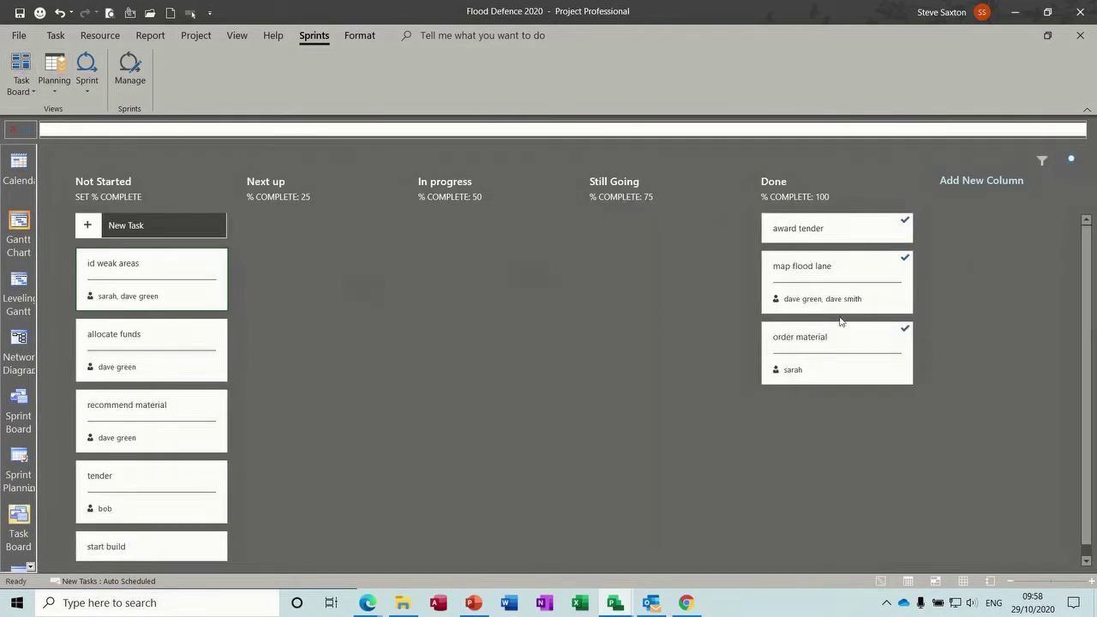
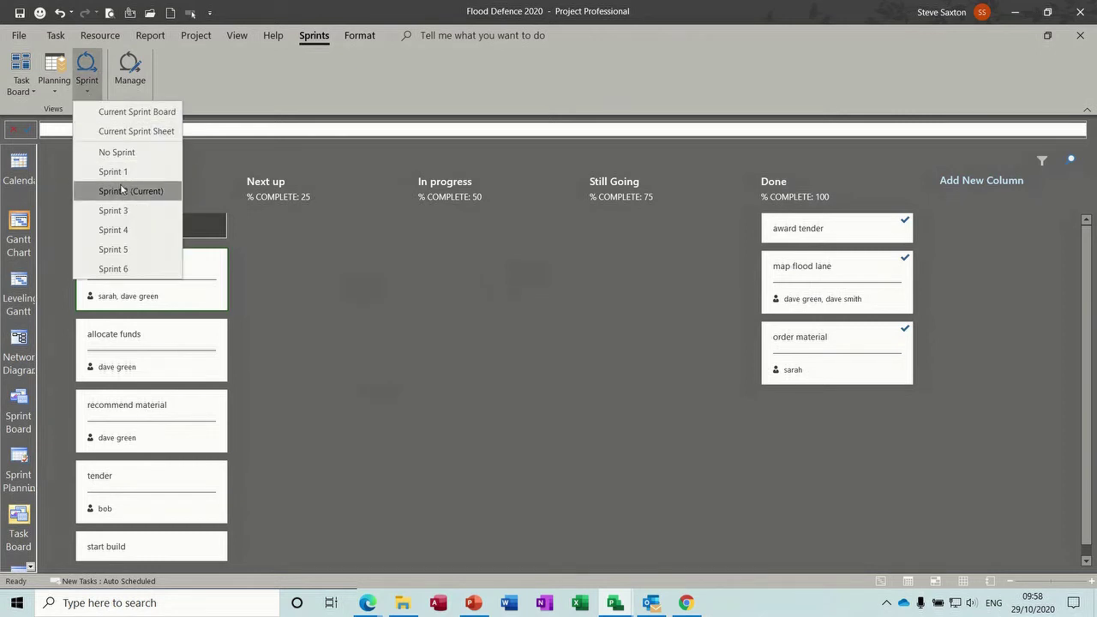
left_click(122, 189)
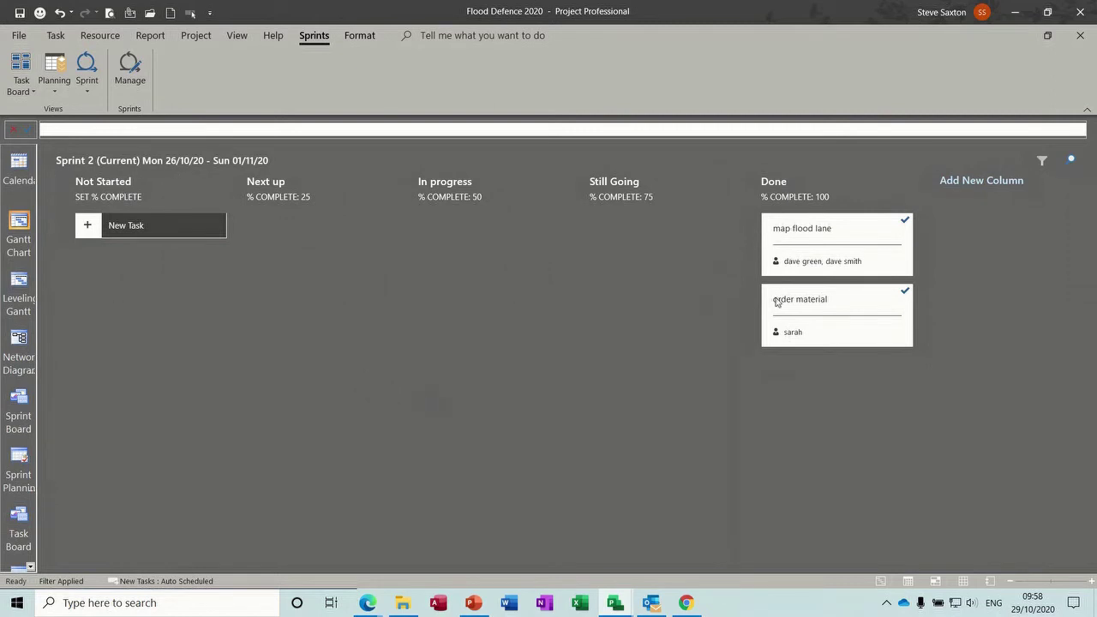
left_click(88, 93)
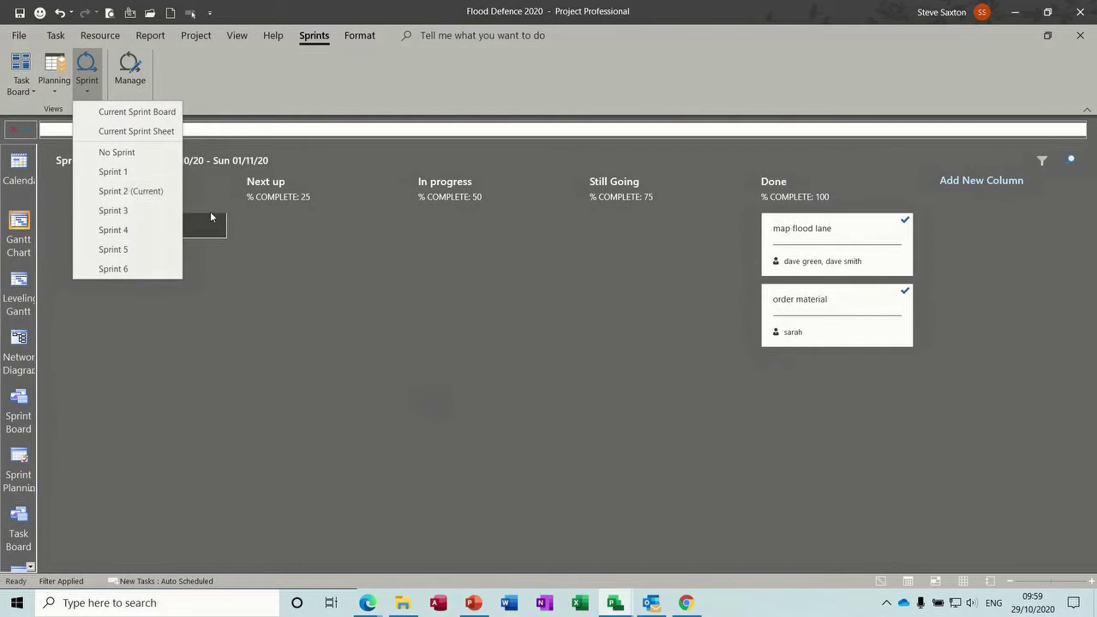
left_click(271, 276)
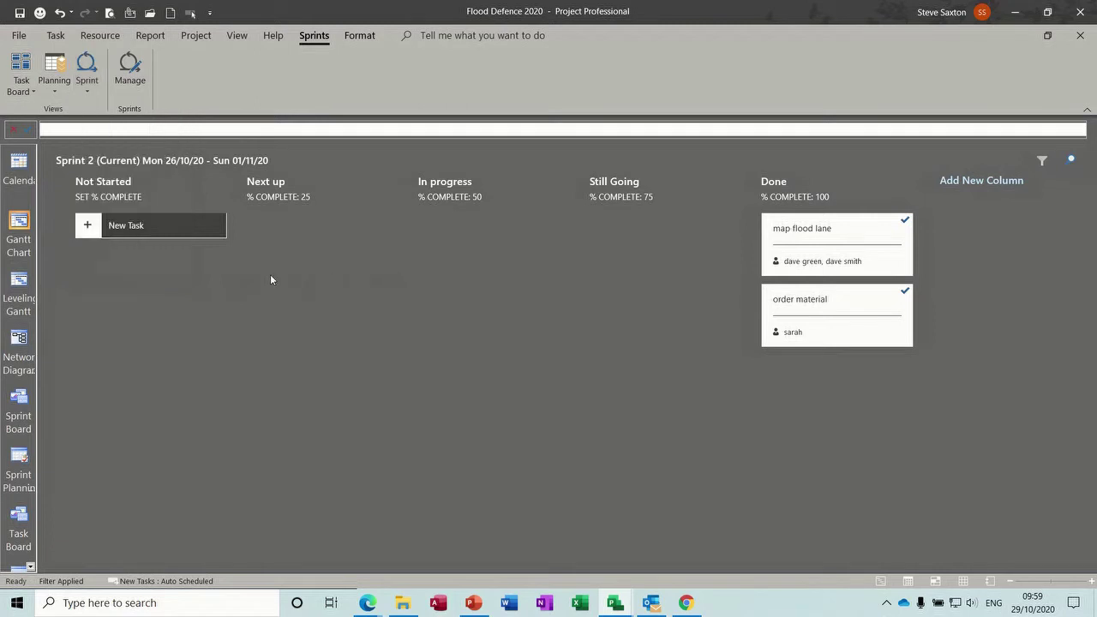
- Go through the full task board to the Sprint 3 board and move the "recommend material" card to Done
left_click(31, 93)
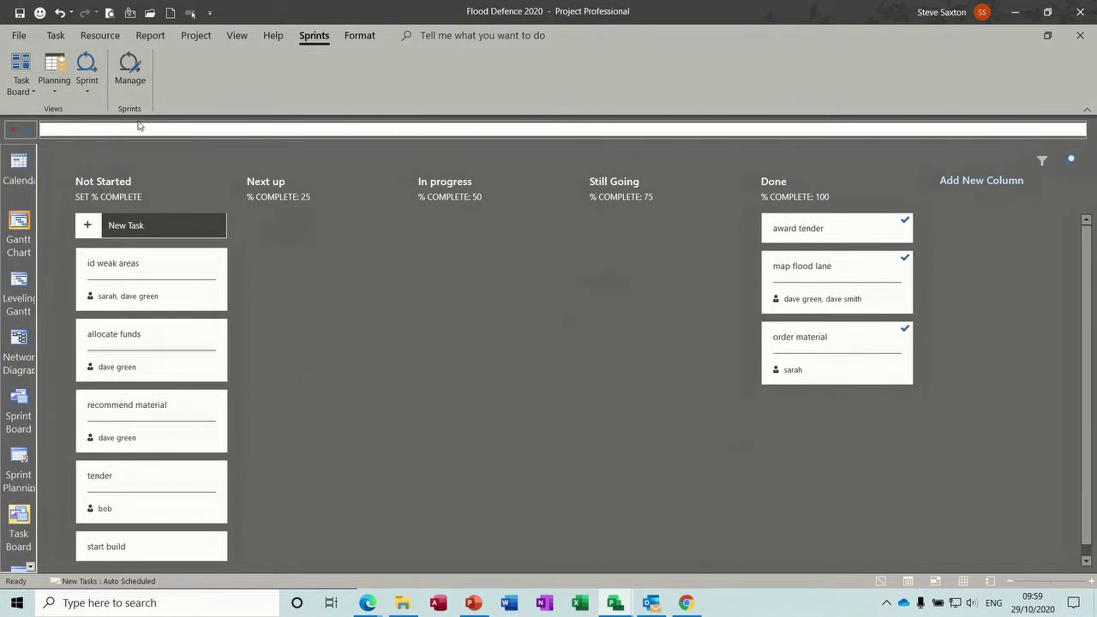
left_click(86, 76)
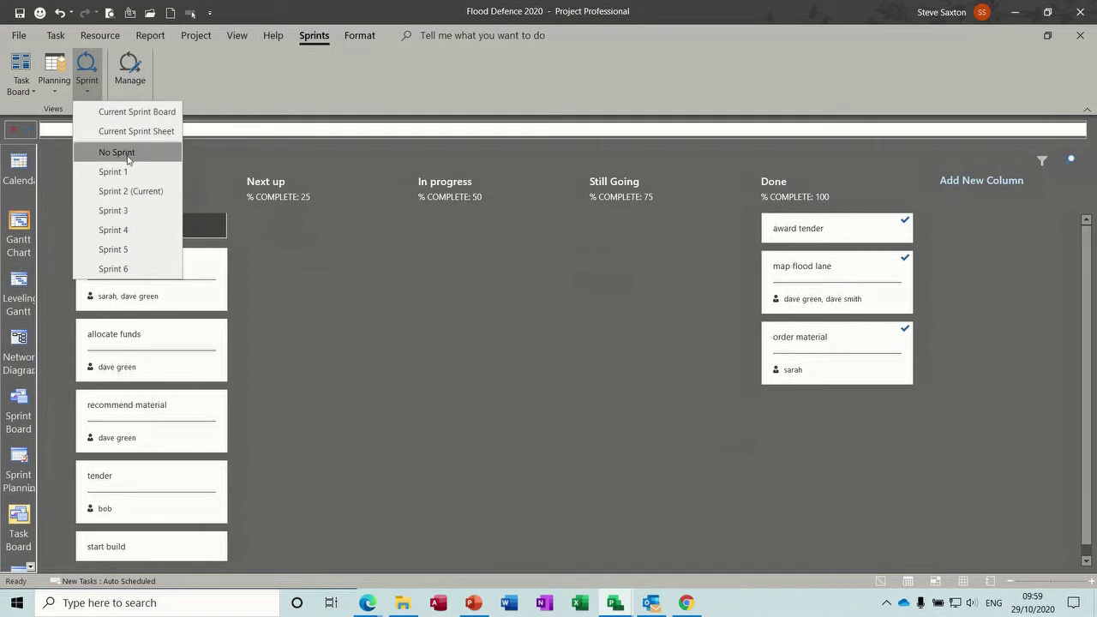
left_click(125, 212)
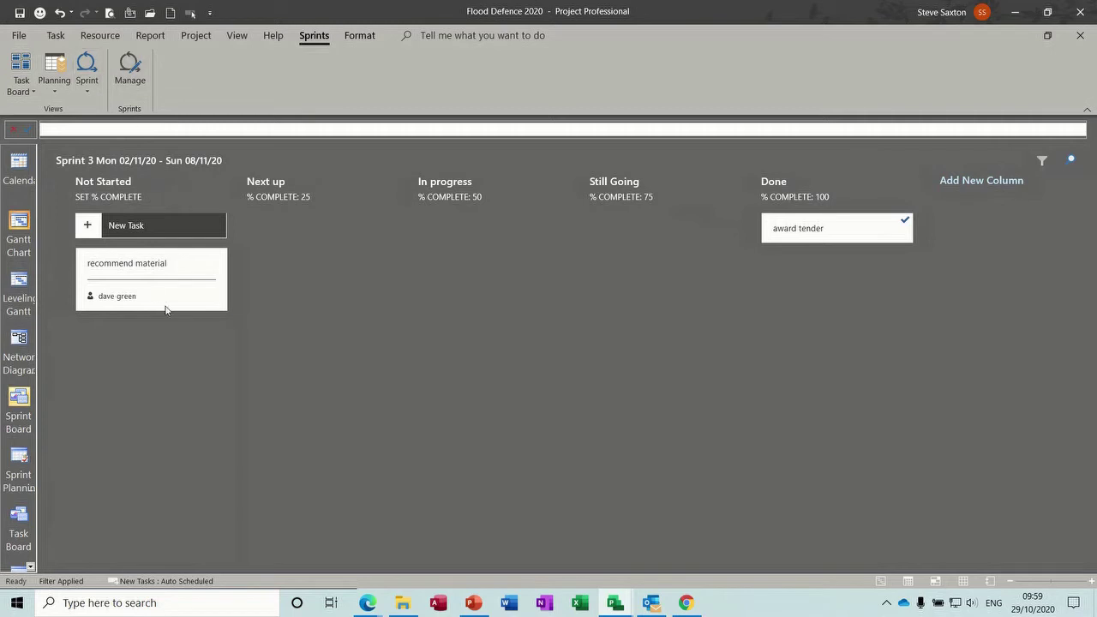
left_click_drag(164, 289, 866, 314)
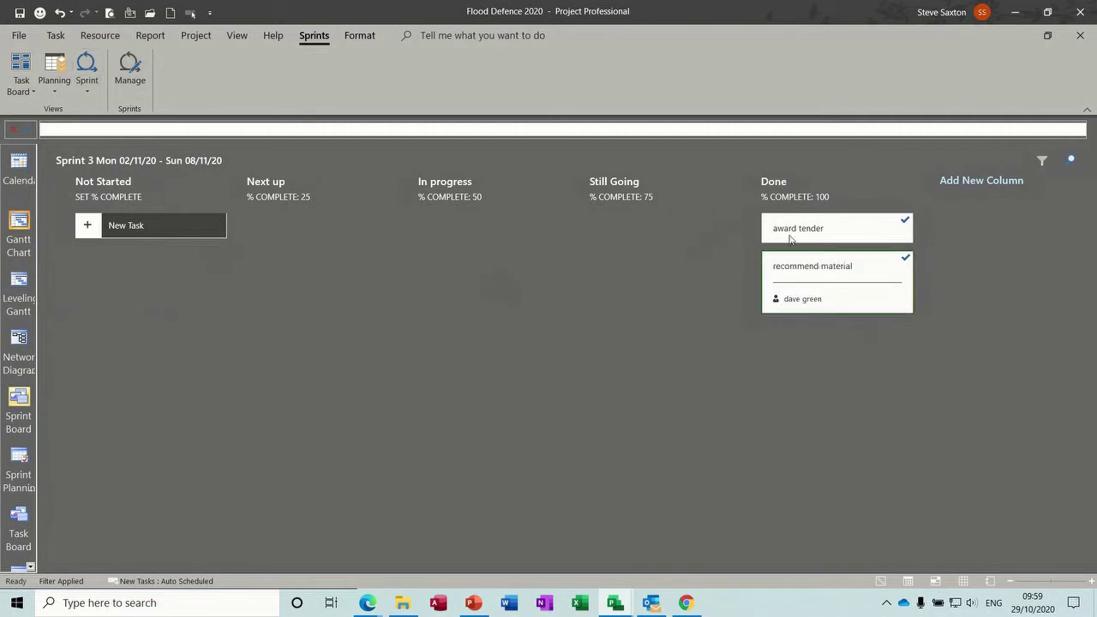
- Examine the completion marks and task bars from "allocate funds" to "start build" in the Gantt Chart
left_click(18, 228)
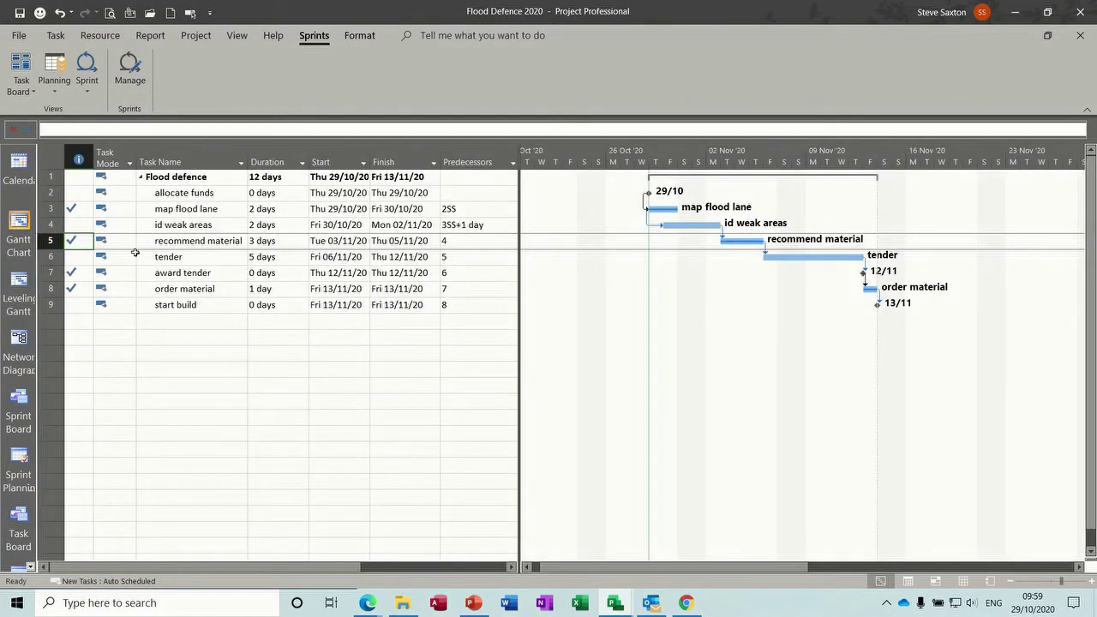
left_click(19, 65)
left_click_drag(187, 191, 227, 305)
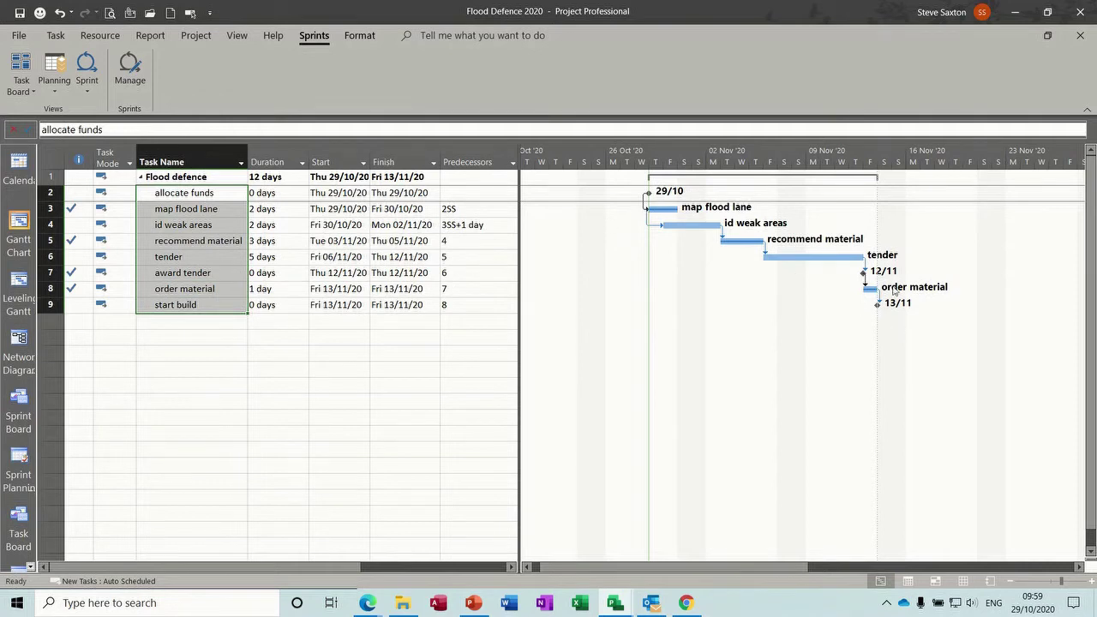
left_click(239, 245)
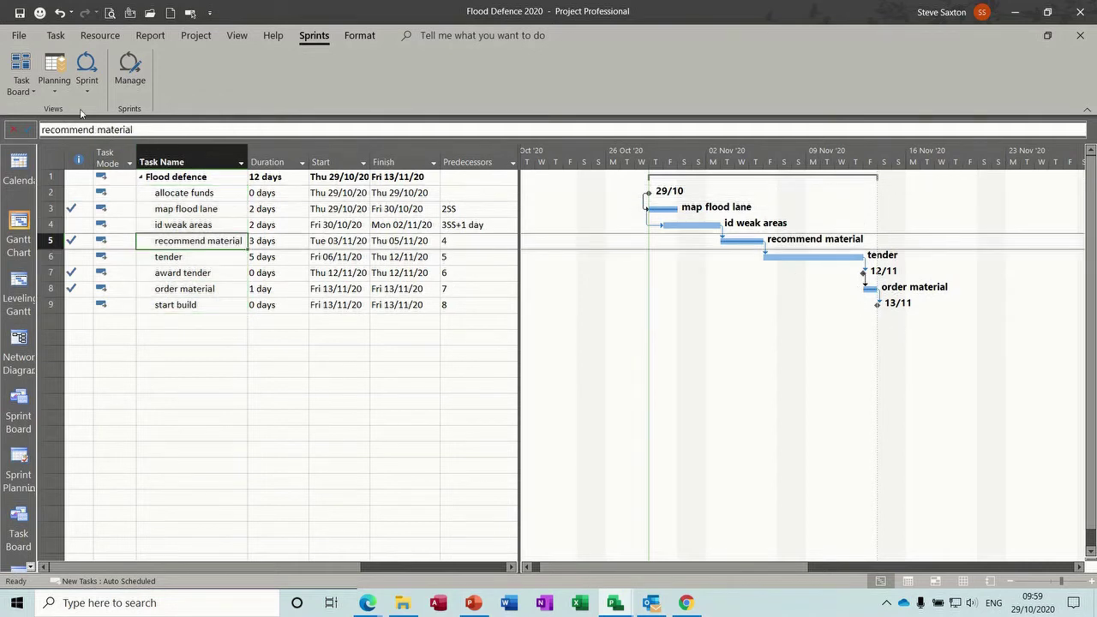
- Compare the current sprint board, the full task board and the Gantt Chart, ending on the task board
left_click(85, 67)
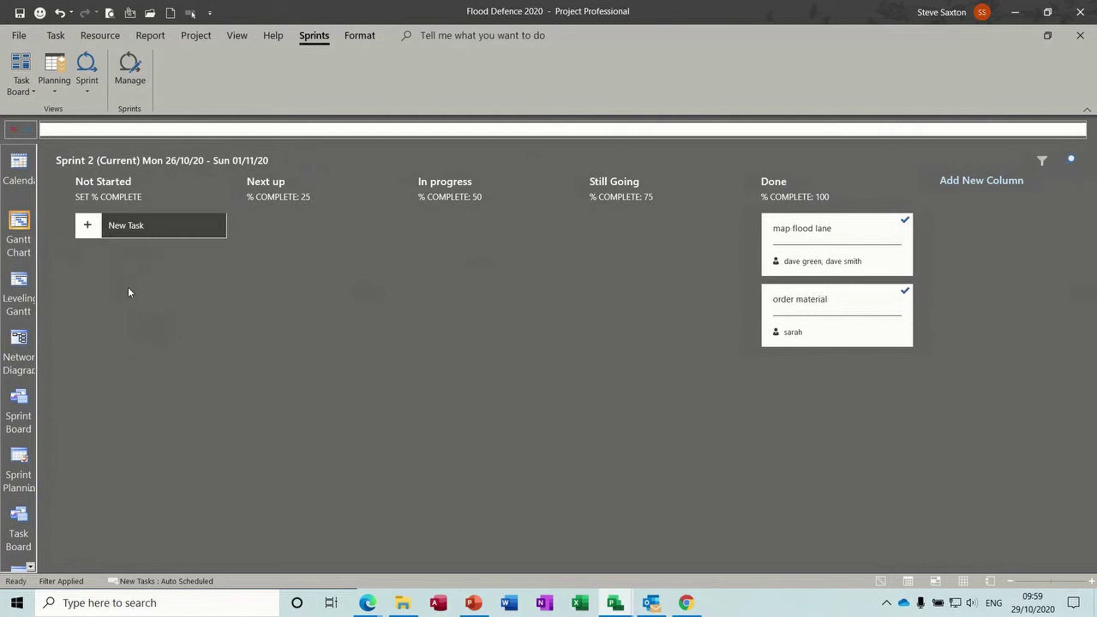
left_click(24, 69)
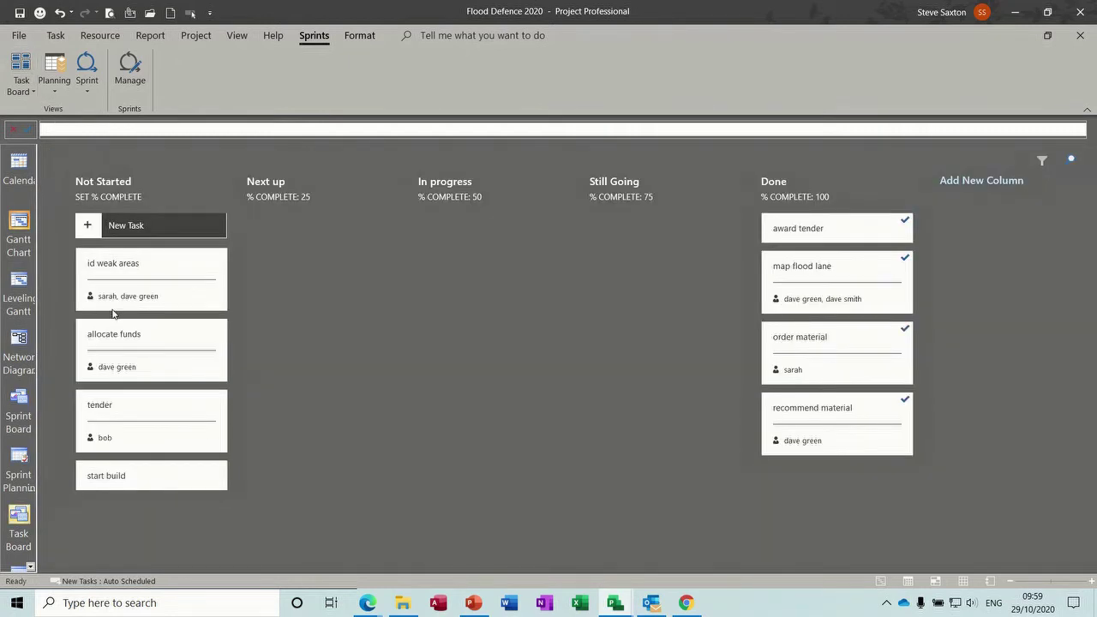
left_click(19, 224)
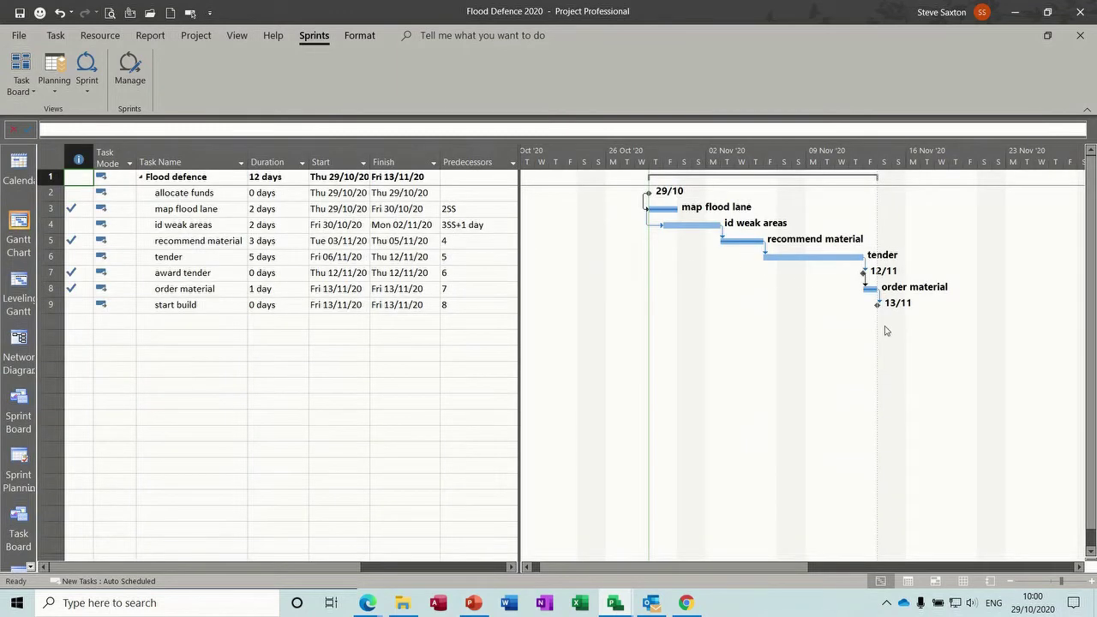
left_click(20, 65)
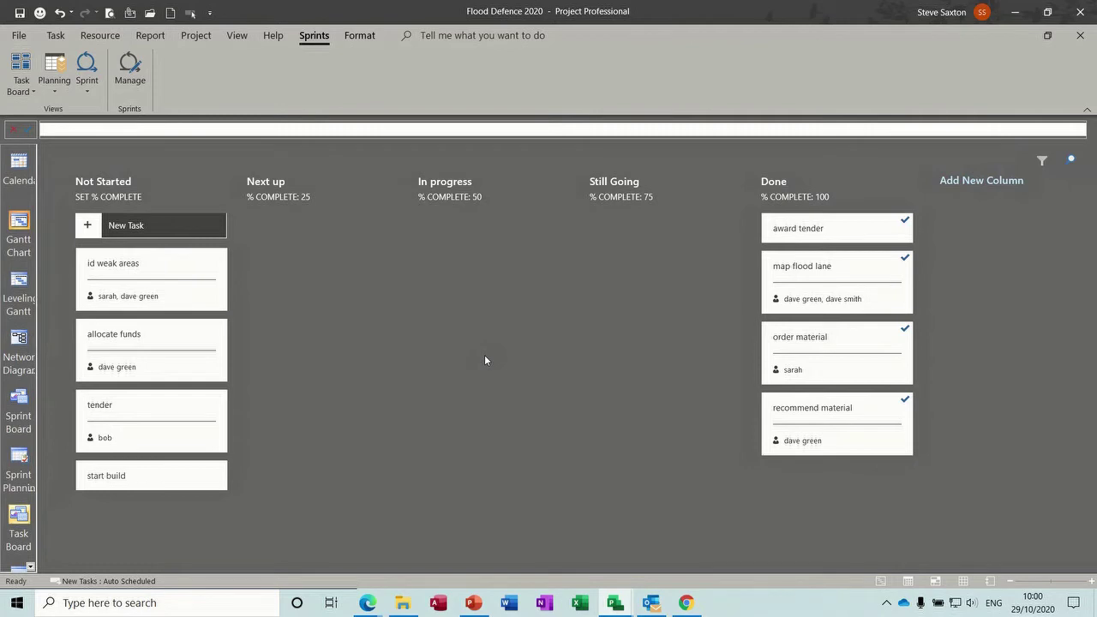
- Look through the More Views list for the sprint and task board views, and close it without applying any
left_click(237, 36)
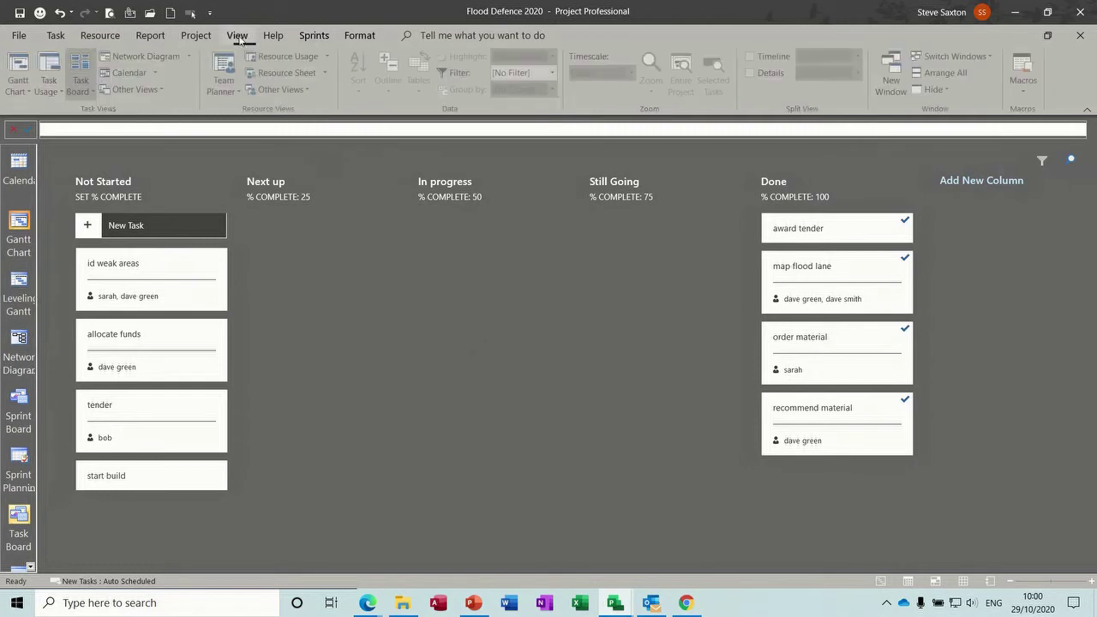
left_click(276, 89)
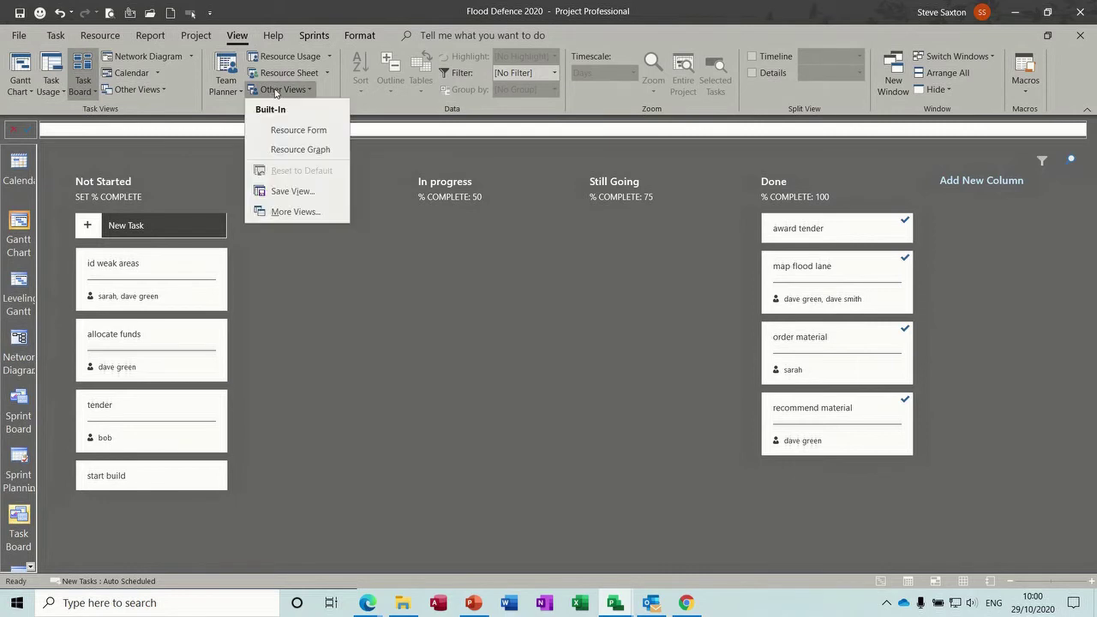
left_click(292, 212)
mouse_move(309, 155)
left_mouse_down()
mouse_move(310, 142)
mouse_move(307, 165)
left_mouse_up()
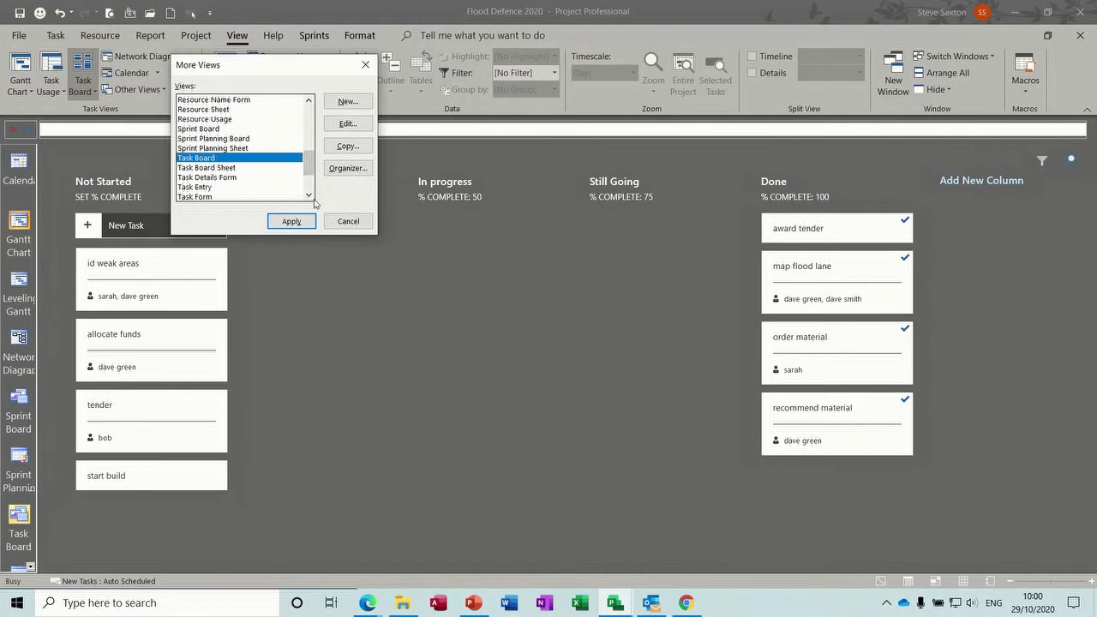
left_click(348, 221)
left_click(314, 36)
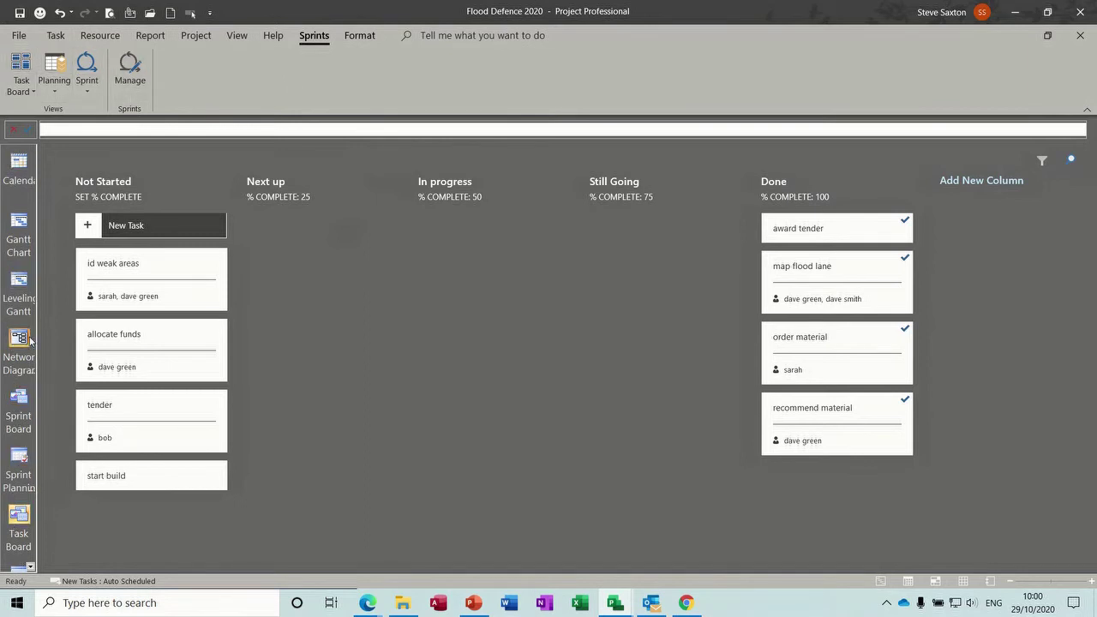
- Hide the View Bar and restore it beside the task board
right_click(7, 263)
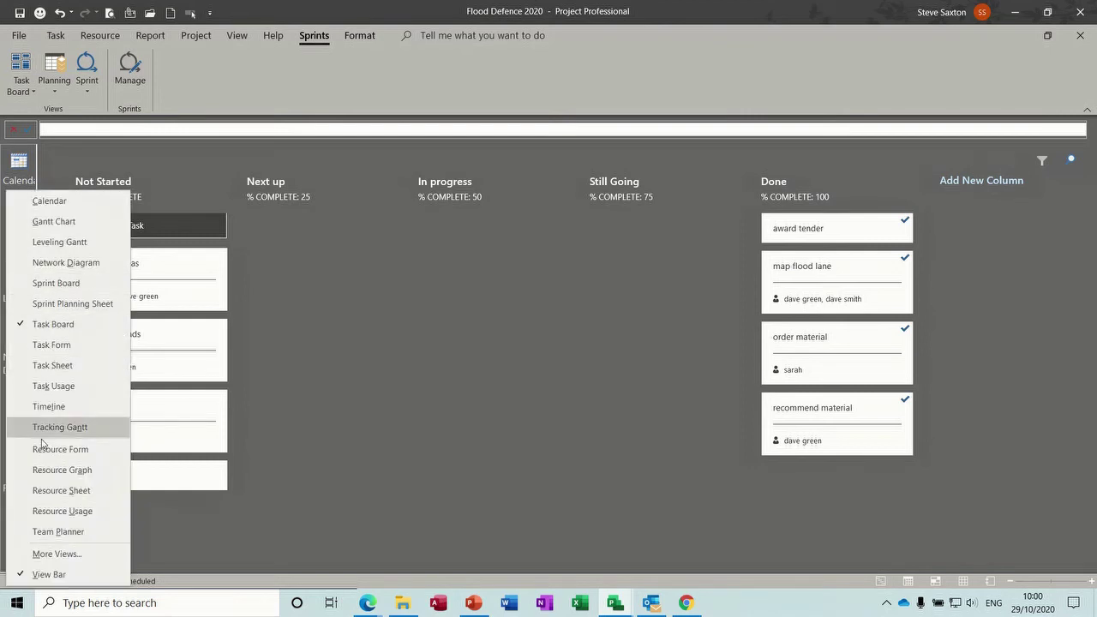
left_click(46, 575)
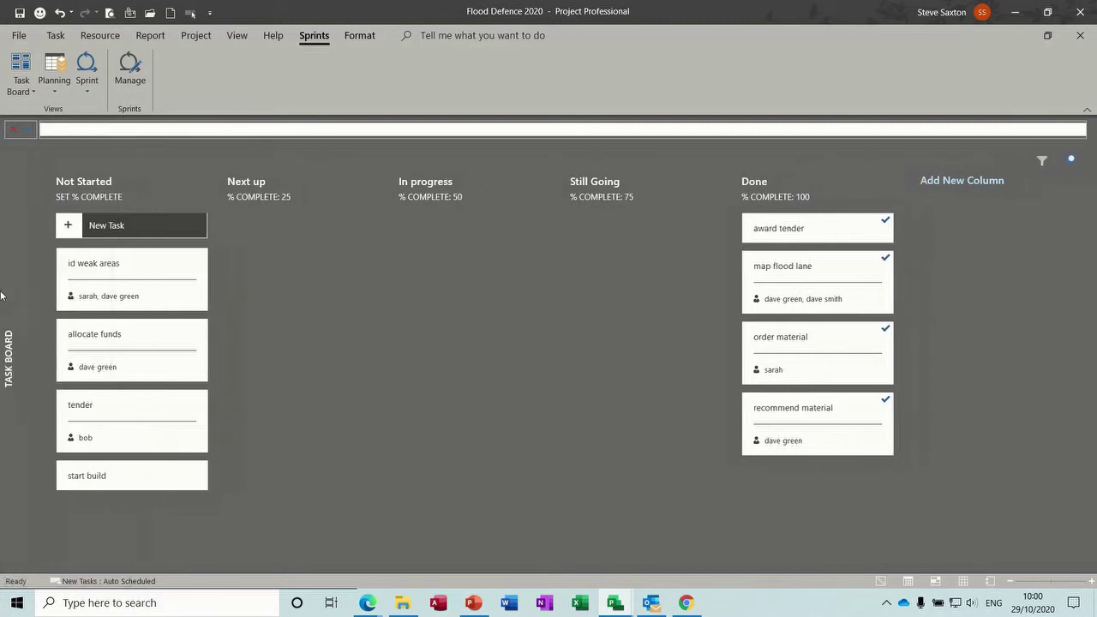
right_click(6, 351)
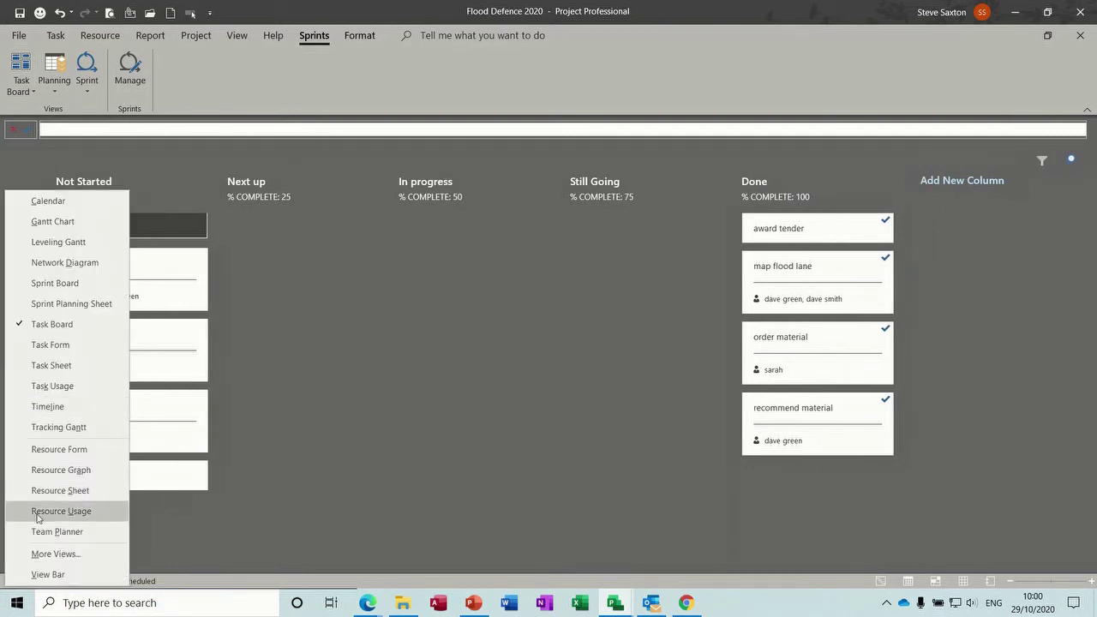
left_click(40, 575)
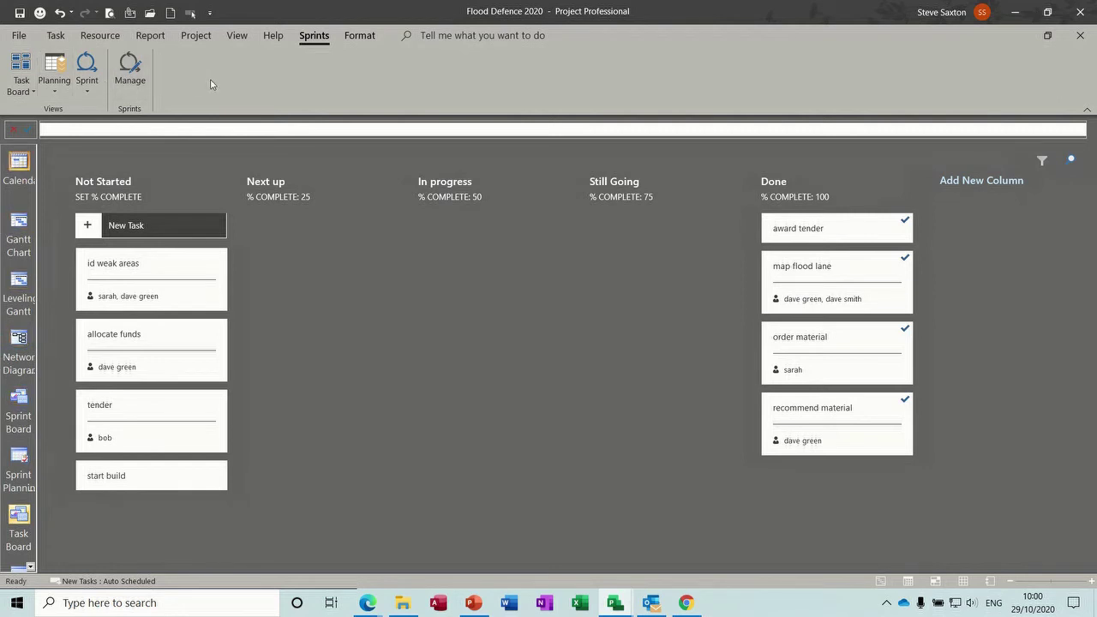
- Customize the task board cards to show the task ID and add % Complete as the first additional field
left_click(356, 38)
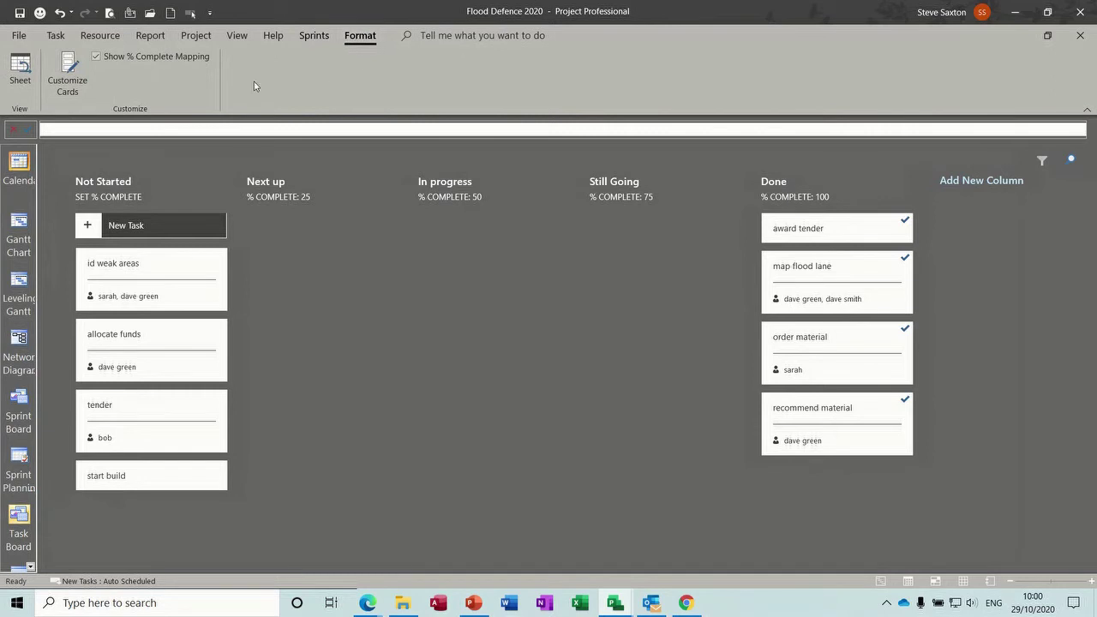
left_click(70, 72)
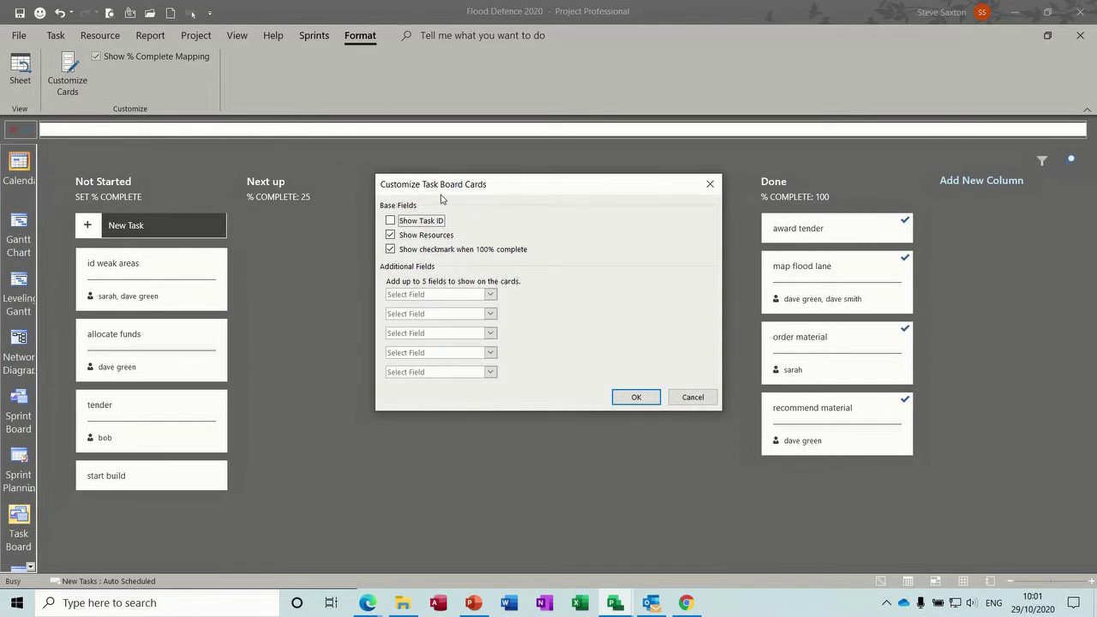
left_click_drag(441, 191, 355, 217)
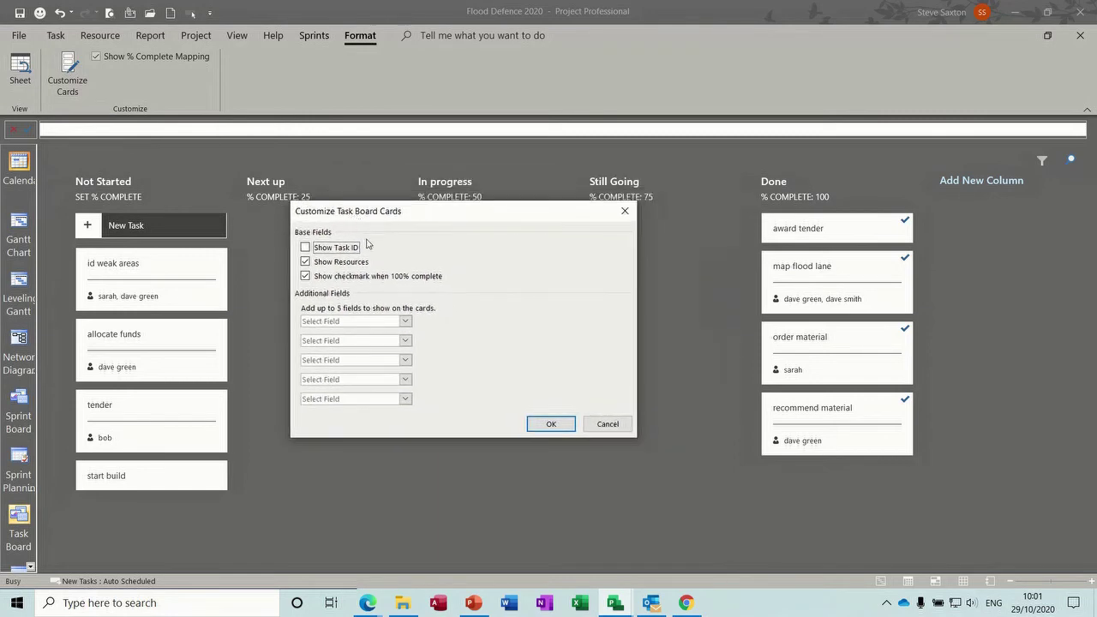
left_click(309, 248)
left_click(406, 324)
left_click(406, 326)
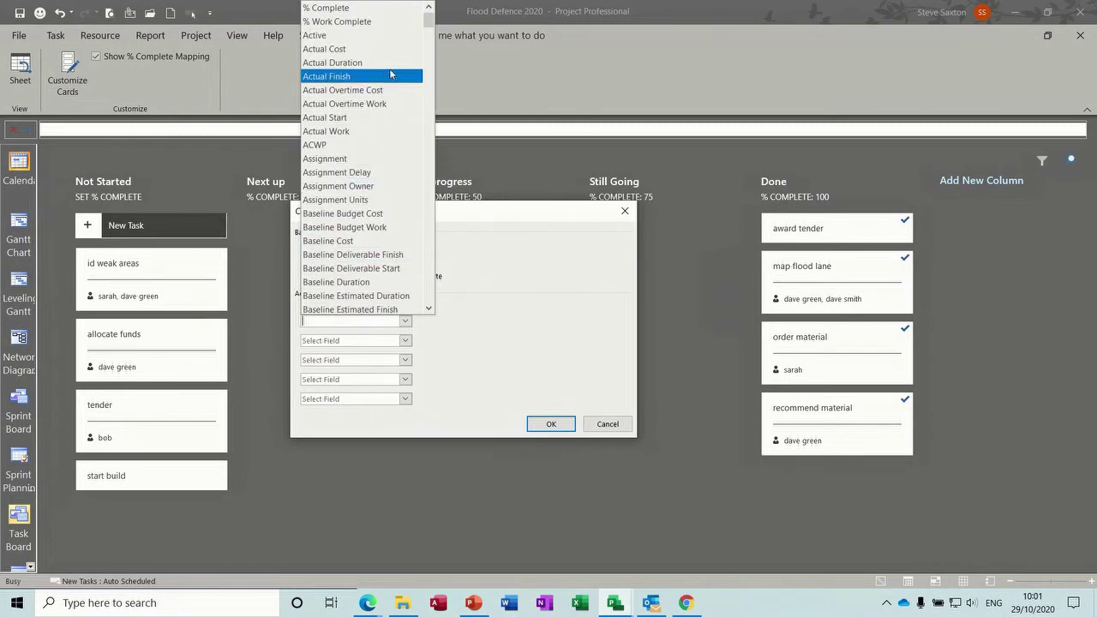
left_click(370, 10)
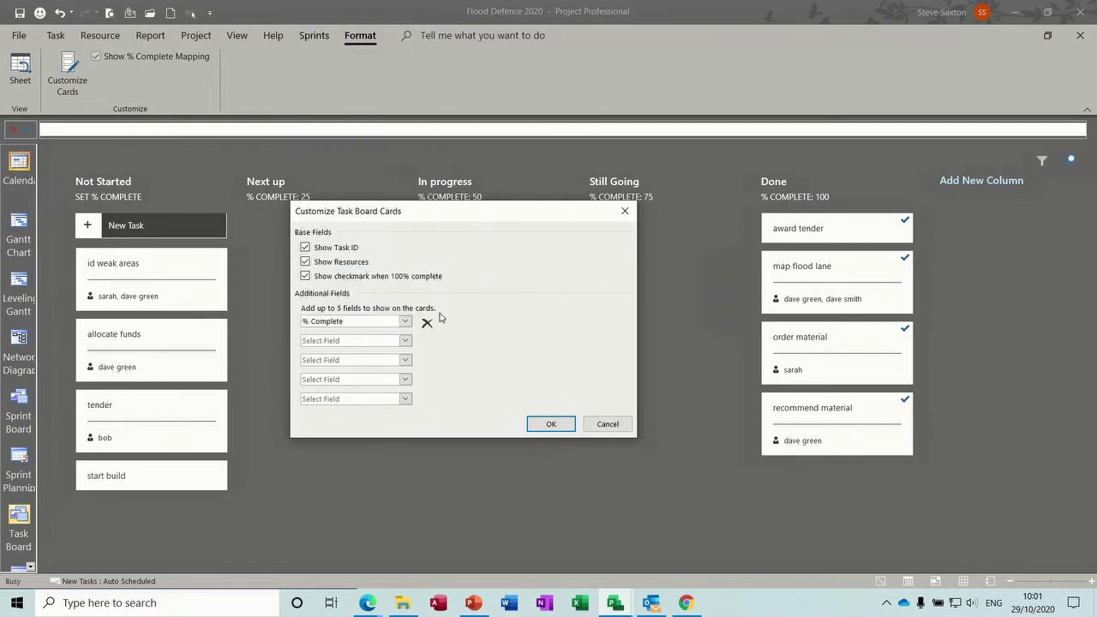
- Add Actual Start and Actual Cost as further card fields and apply the card customization
left_click(405, 341)
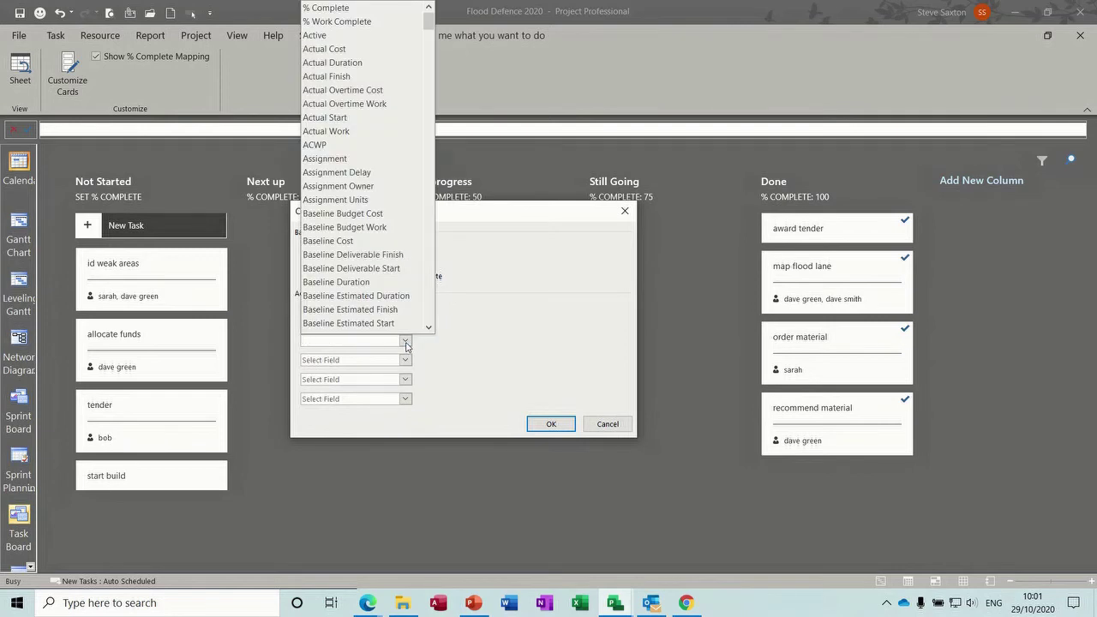
left_click(375, 117)
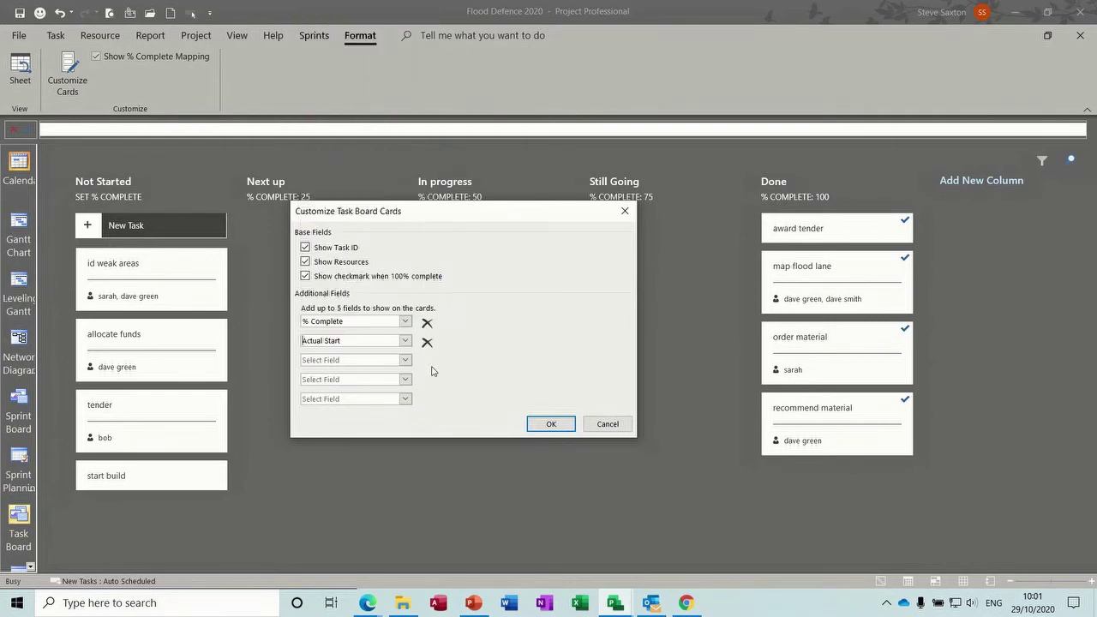
left_click(406, 361)
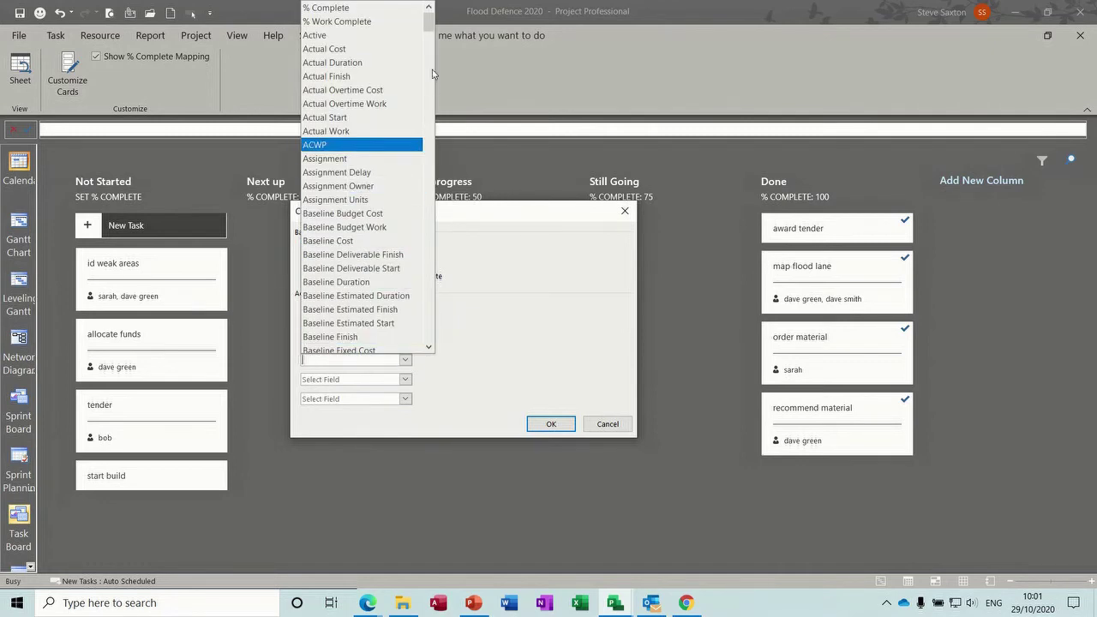
mouse_move(429, 27)
left_mouse_down()
mouse_move(429, 42)
mouse_move(429, 13)
left_mouse_up()
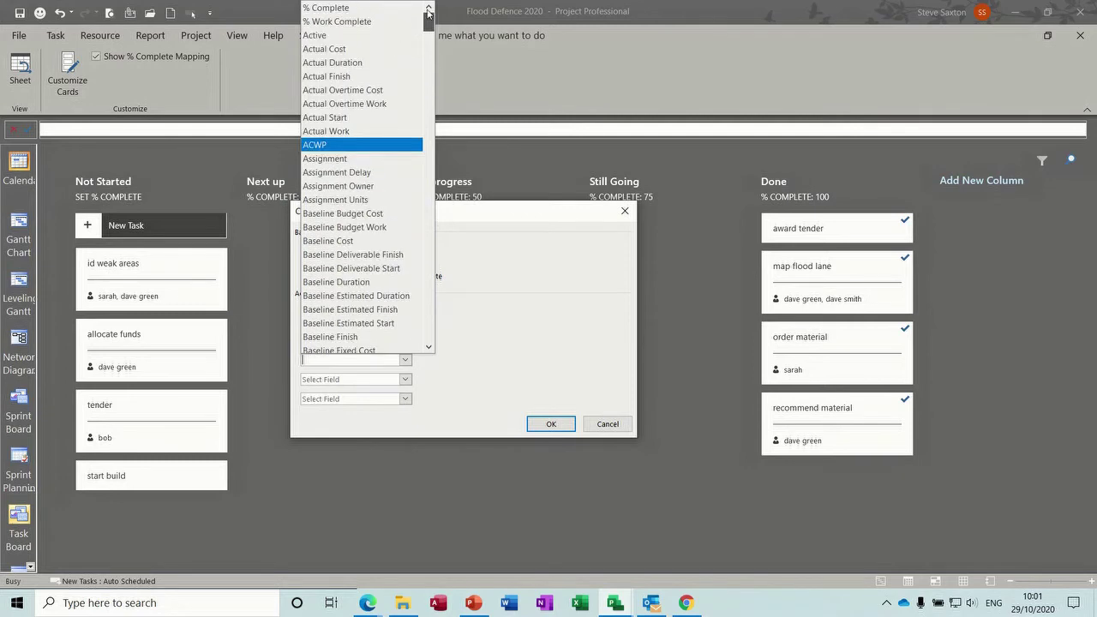
left_click(352, 49)
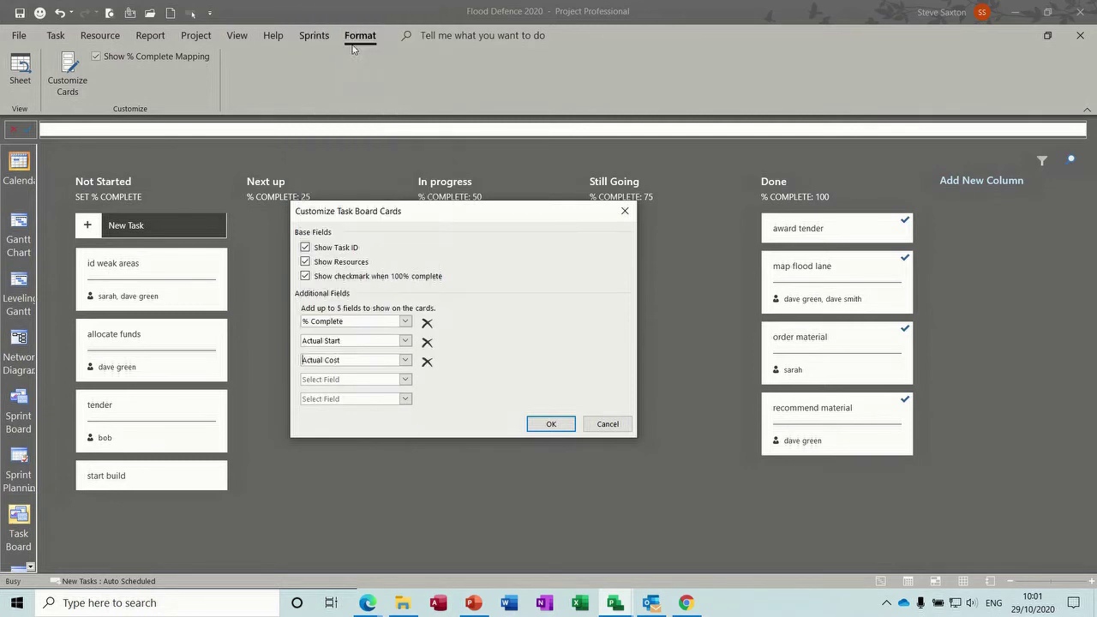
left_click(549, 424)
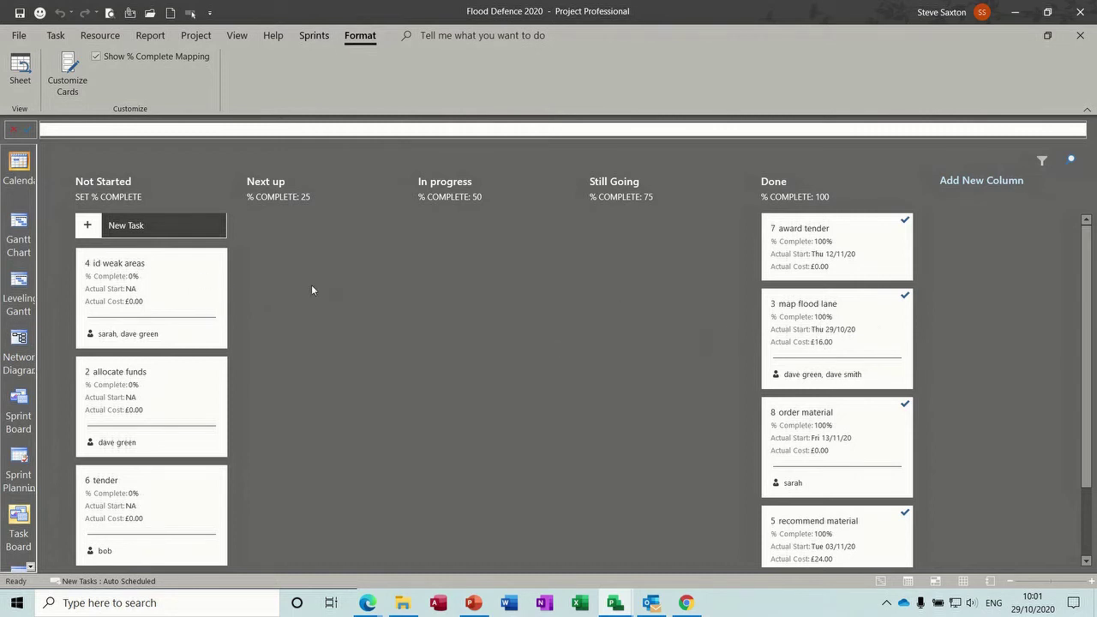
- Move the "id weak areas" card to the In progress column of the task board
left_click_drag(171, 306, 485, 289)
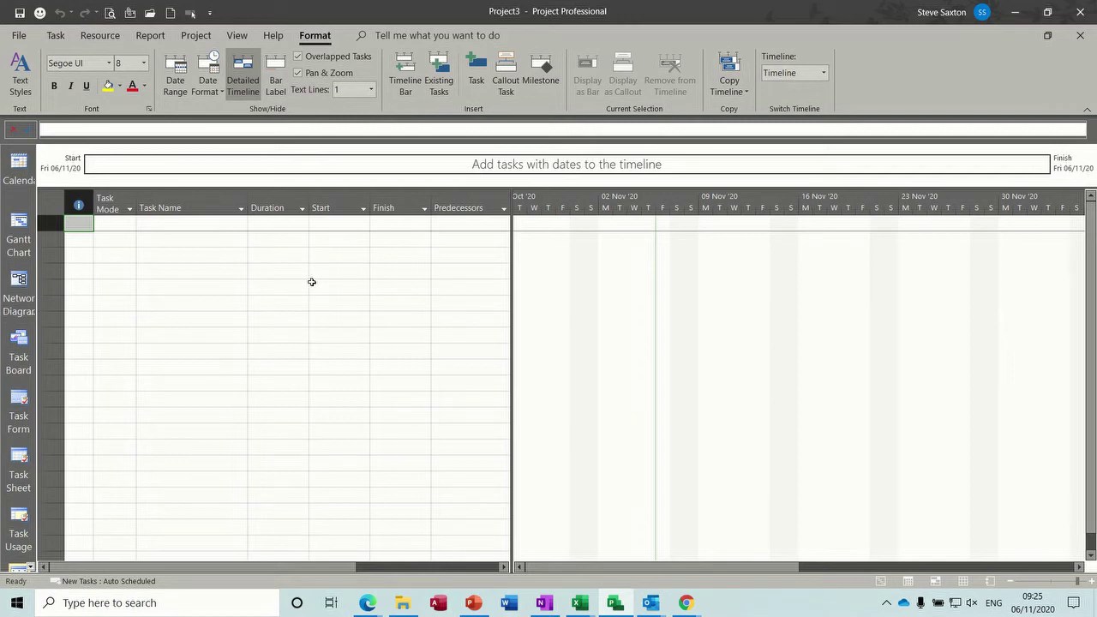
- Enter a task named "Master" in the first row of the blank project's Gantt Chart
left_click(211, 225)
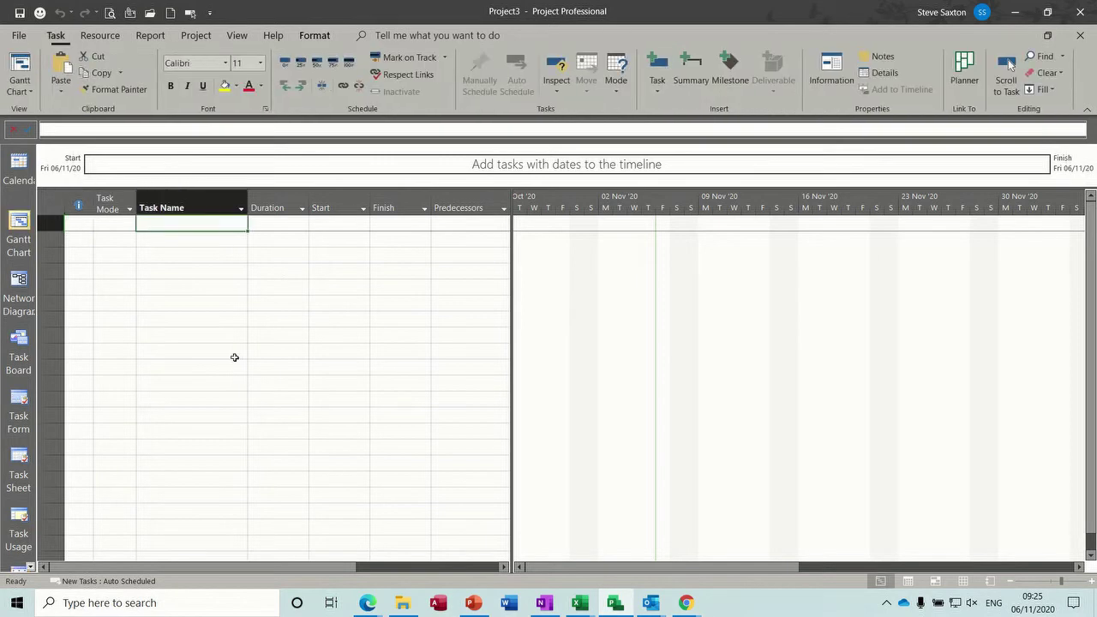
type("Master")
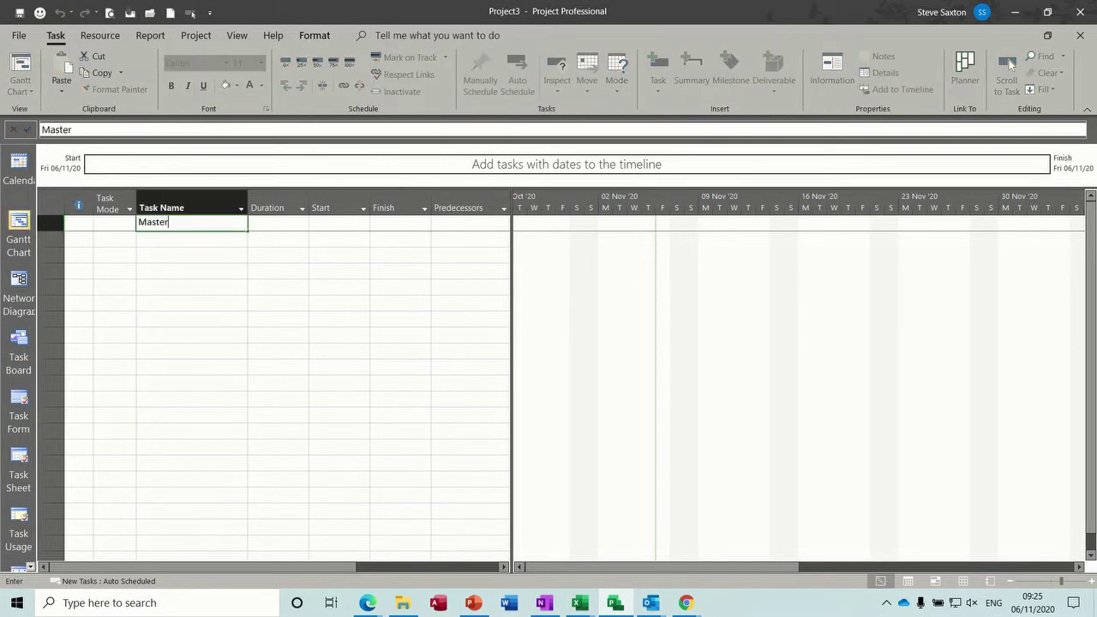
key("Return")
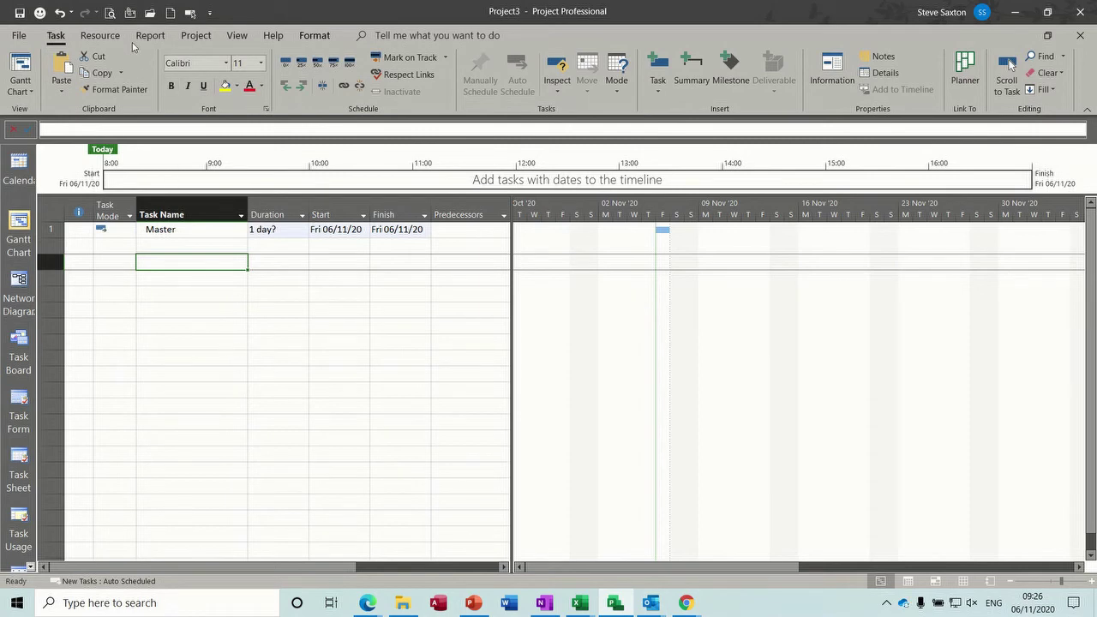
- Insert Move House Nov 2020 in row 3 and Flood Defence 2020 in row 5 as linked subprojects below Master
left_click(196, 35)
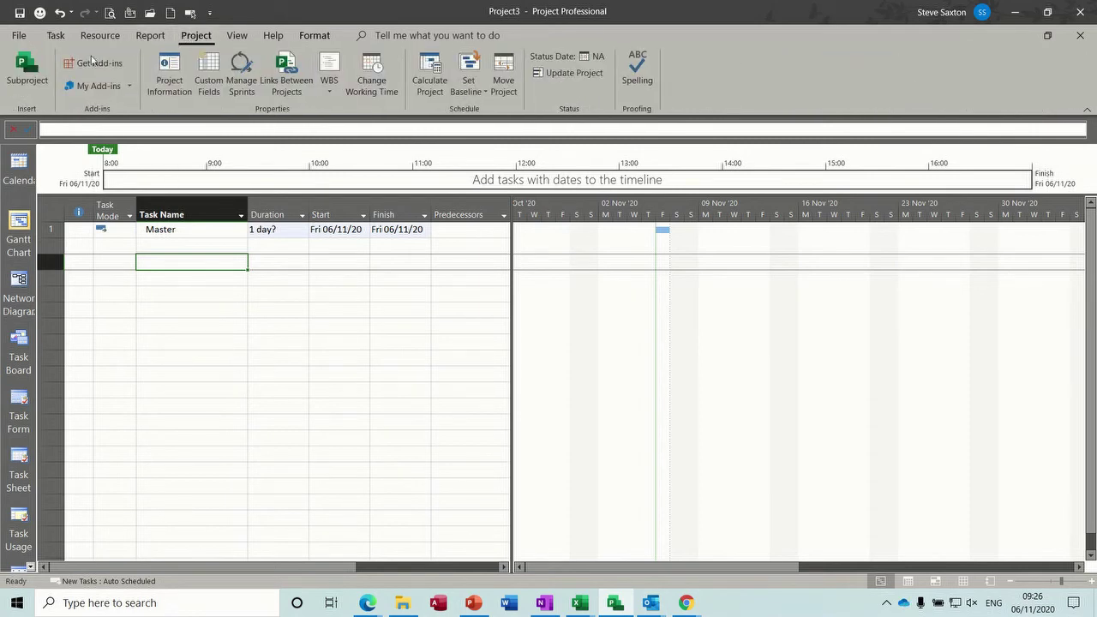
left_click(25, 70)
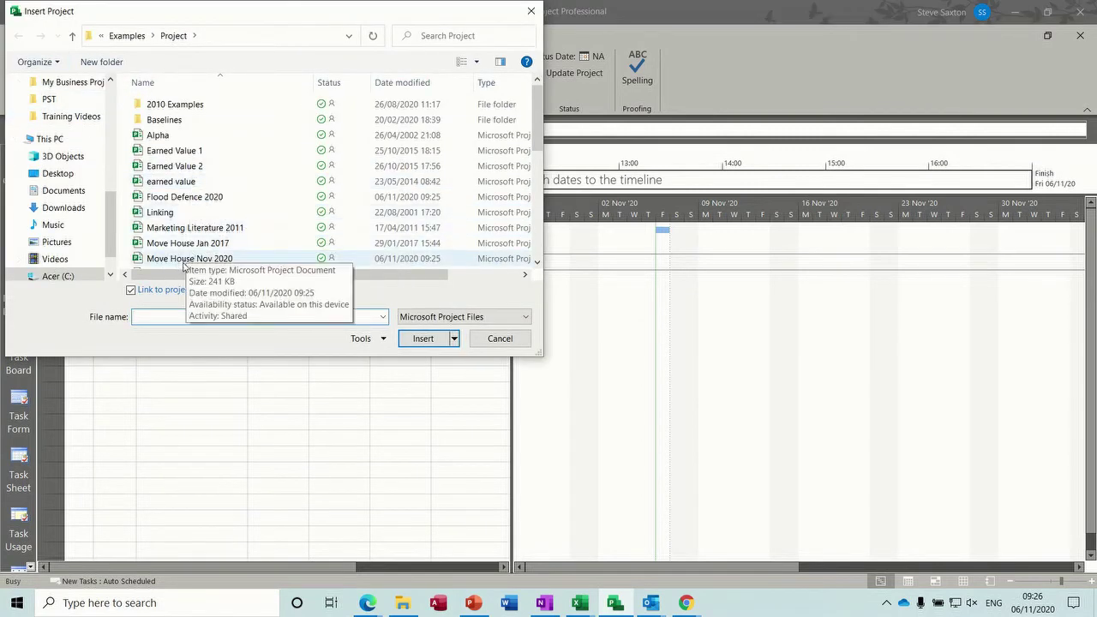
double_click(183, 264)
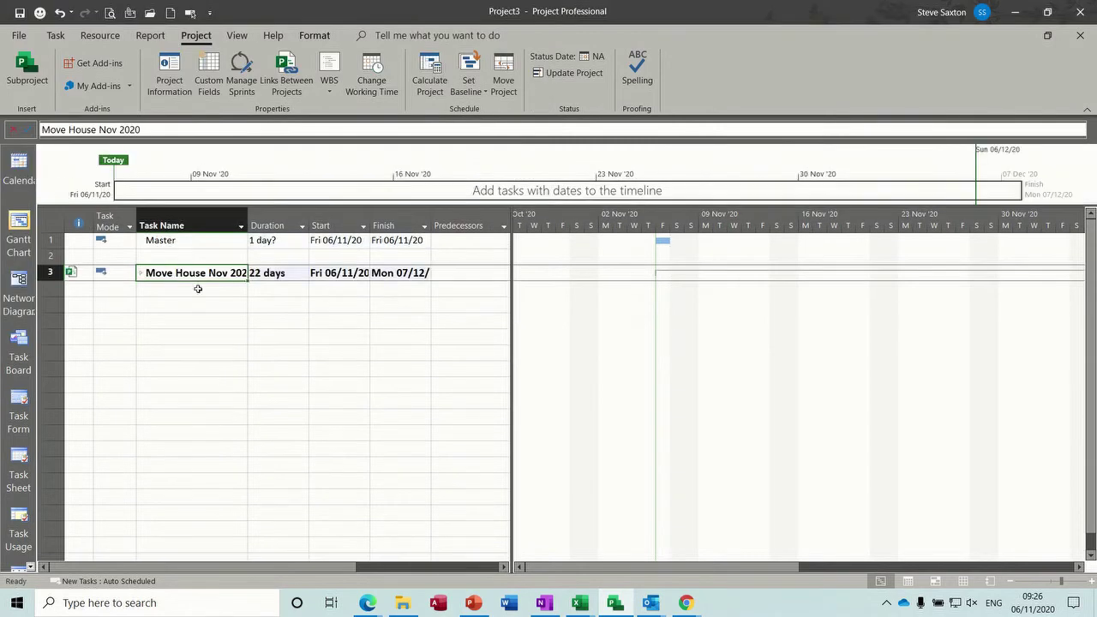
left_click(190, 306)
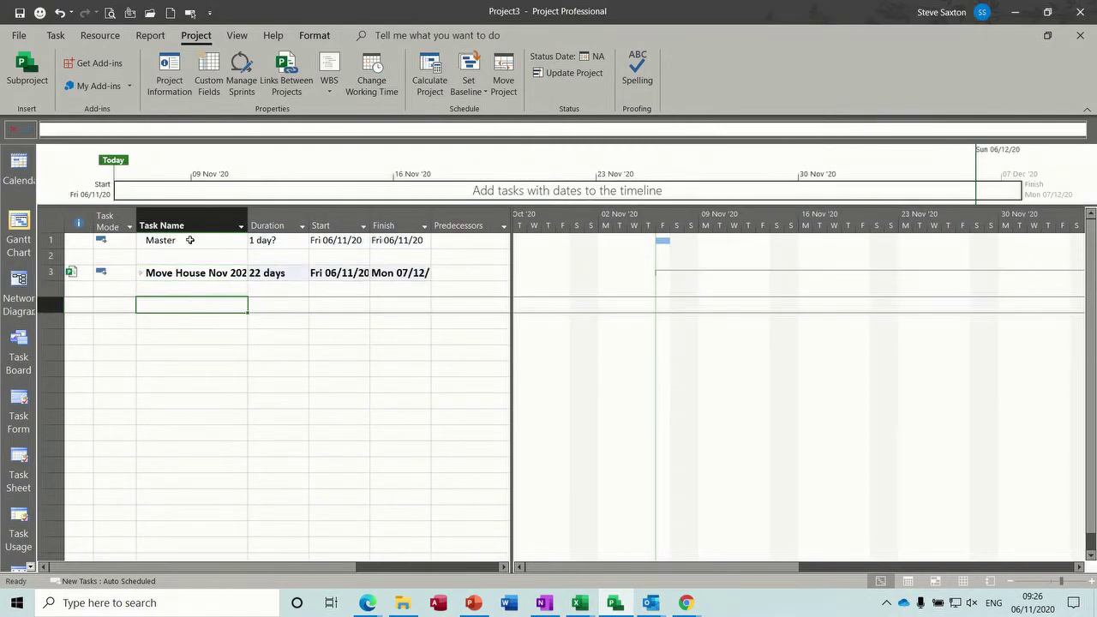
left_click(27, 67)
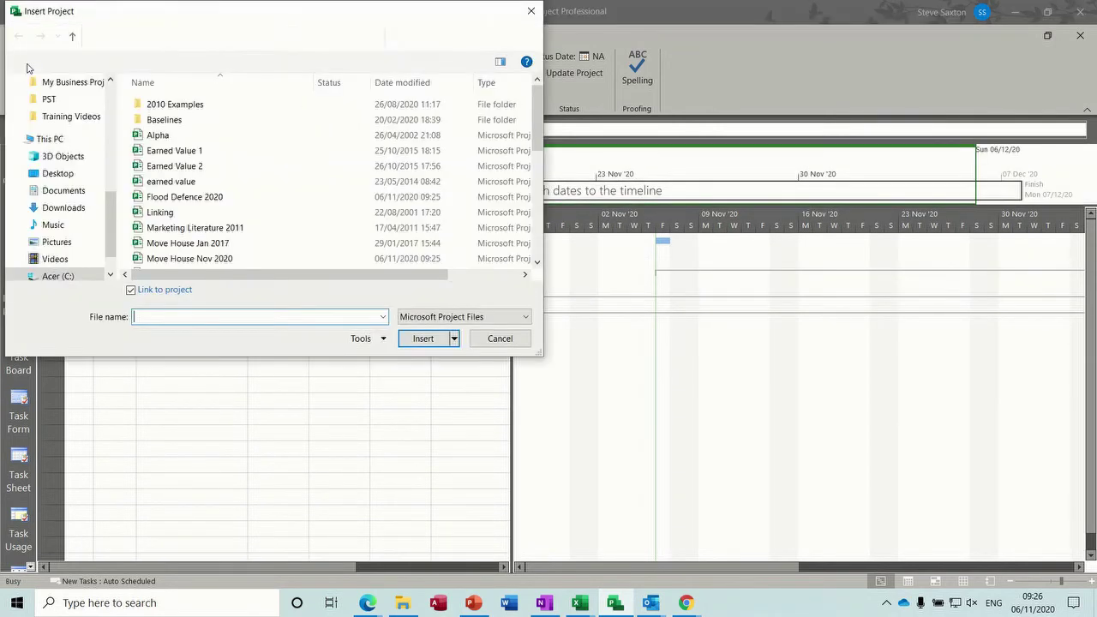
double_click(184, 198)
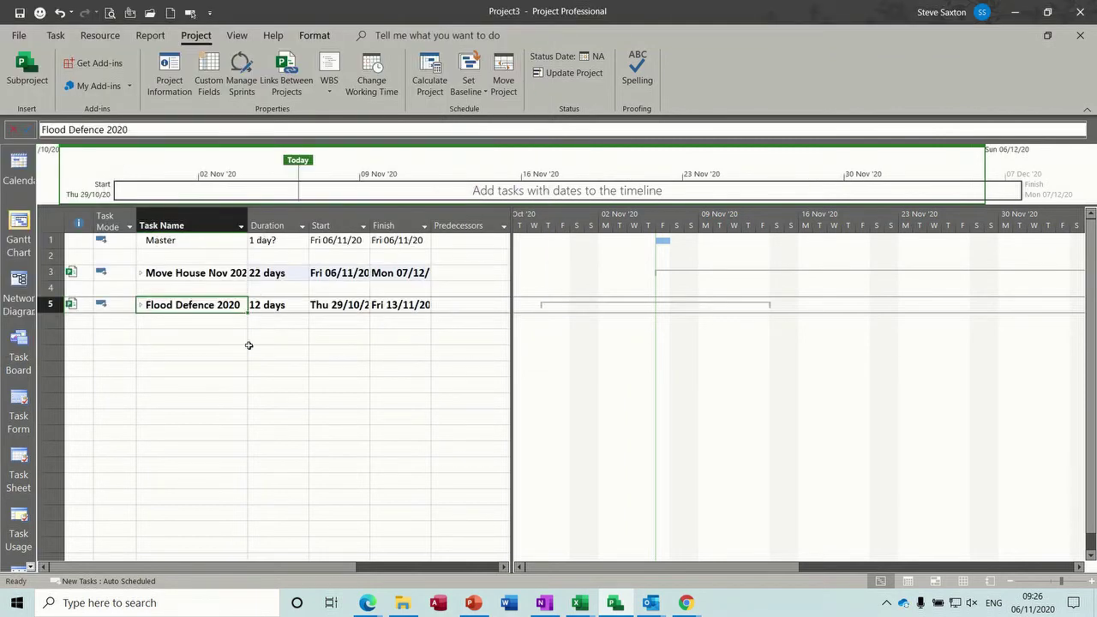
- Indent the Move House Nov 2020 and Flood Defence 2020 subprojects so they become subtasks of Master
left_click_drag(50, 272, 50, 304)
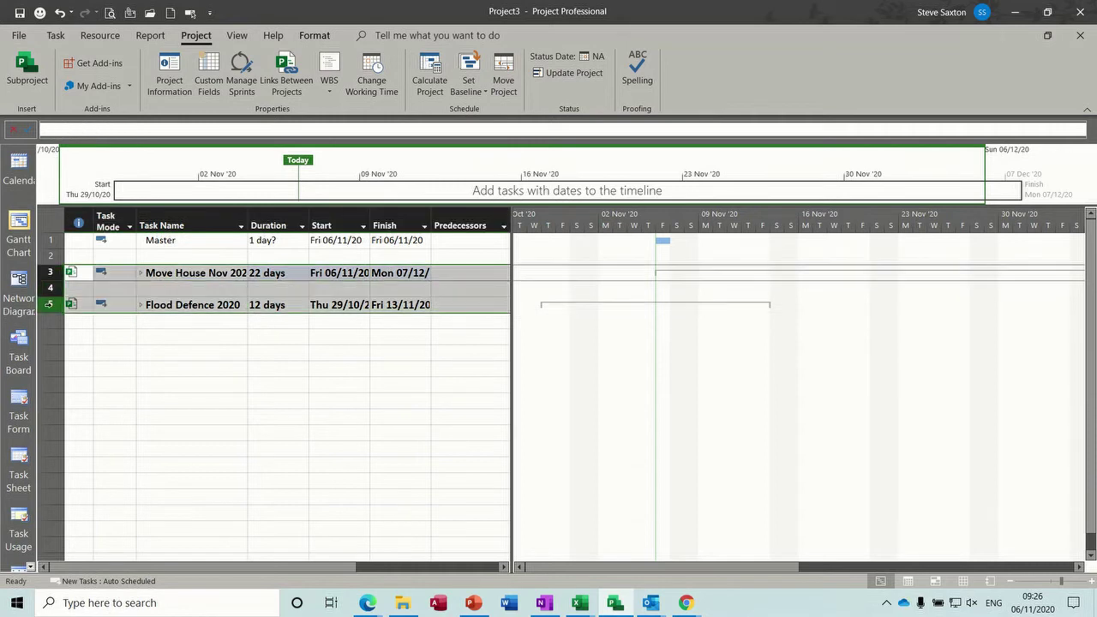
left_click(56, 39)
left_click(301, 87)
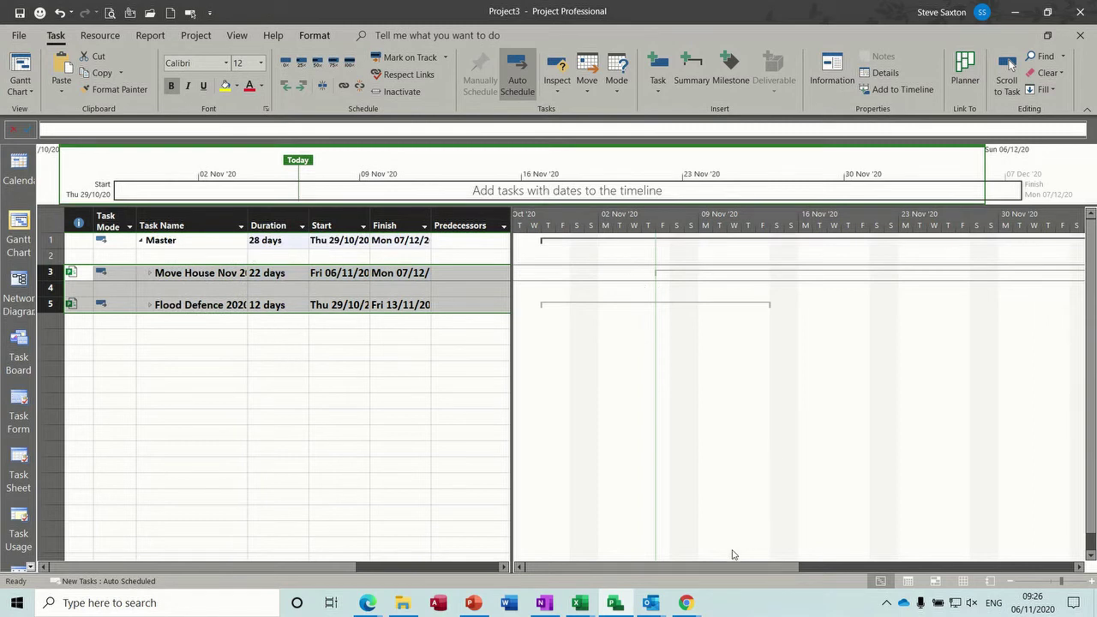
- Expand the Move House Nov 2020 and Flood Defence 2020 subprojects to show all their tasks and bars
left_click_drag(716, 567, 651, 572)
left_click(149, 274)
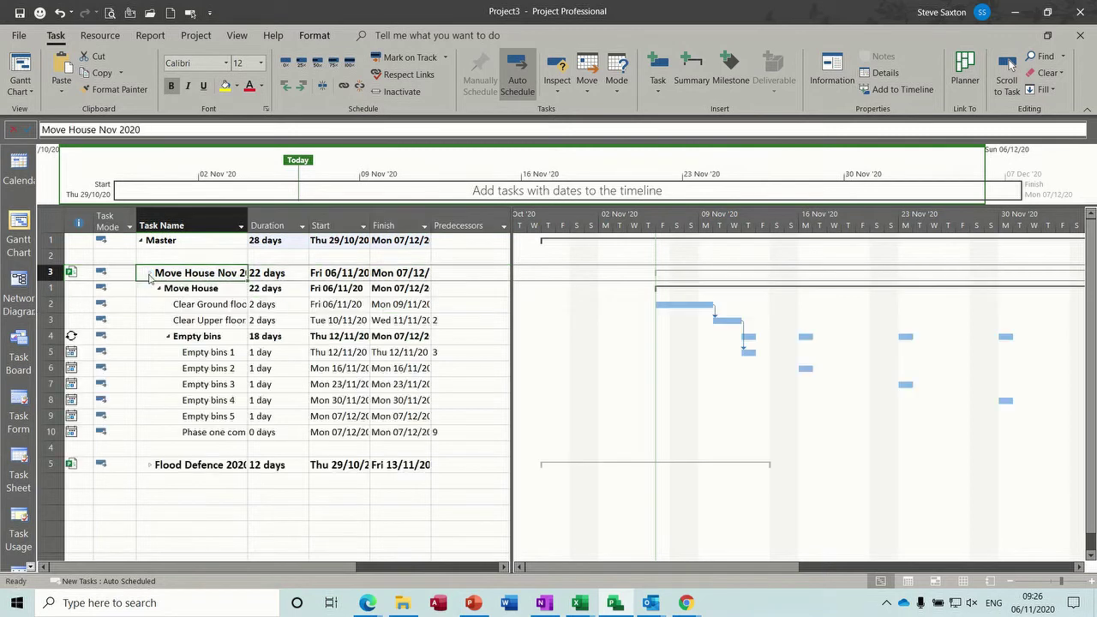
left_click(150, 466)
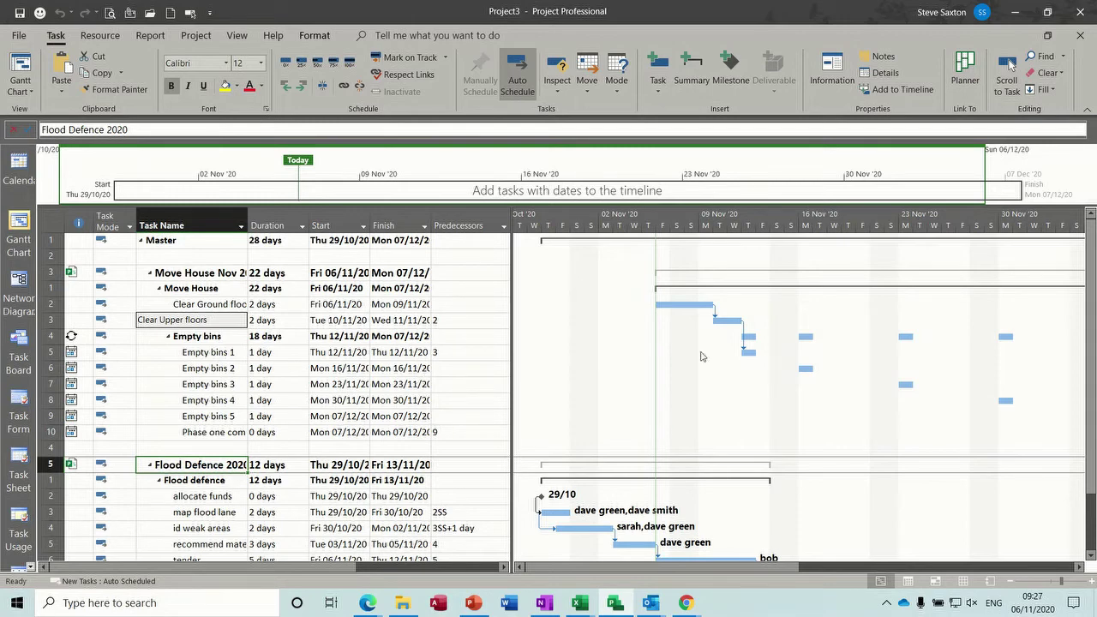
left_click_drag(1094, 306, 1093, 368)
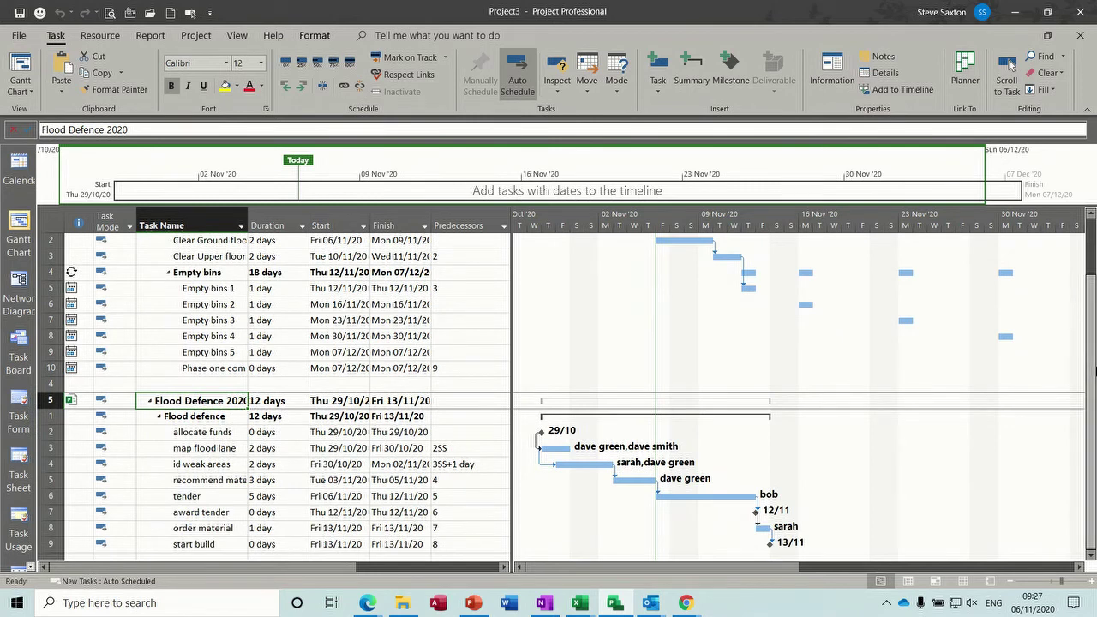
- Link "Phase one complete" in Move House as the predecessor of "allocate funds" in Flood Defence
left_click(224, 369)
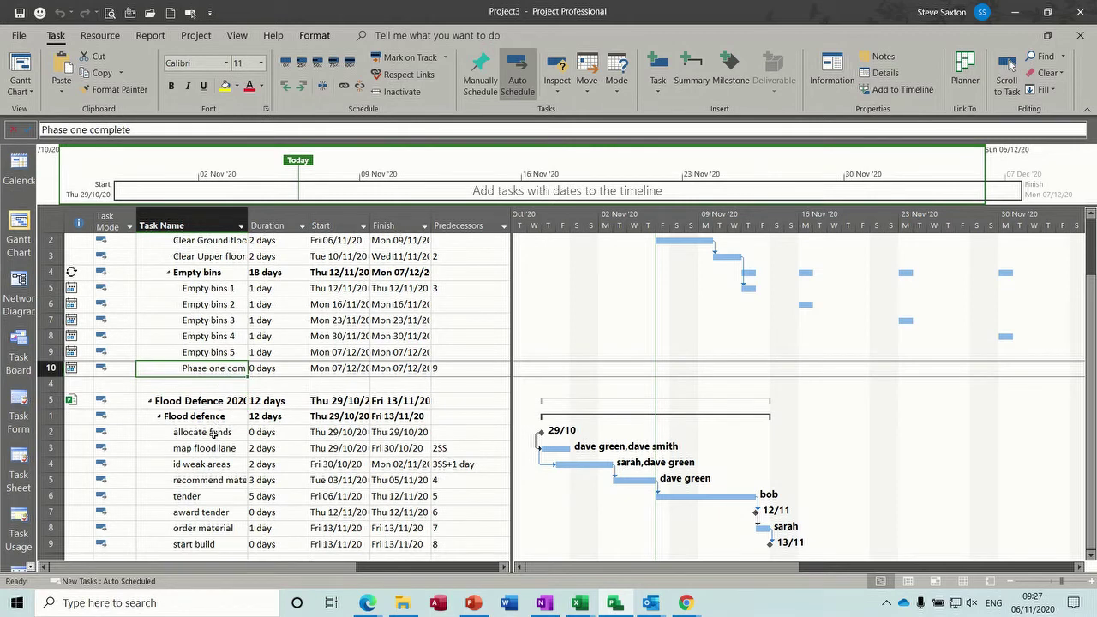
left_click(213, 434)
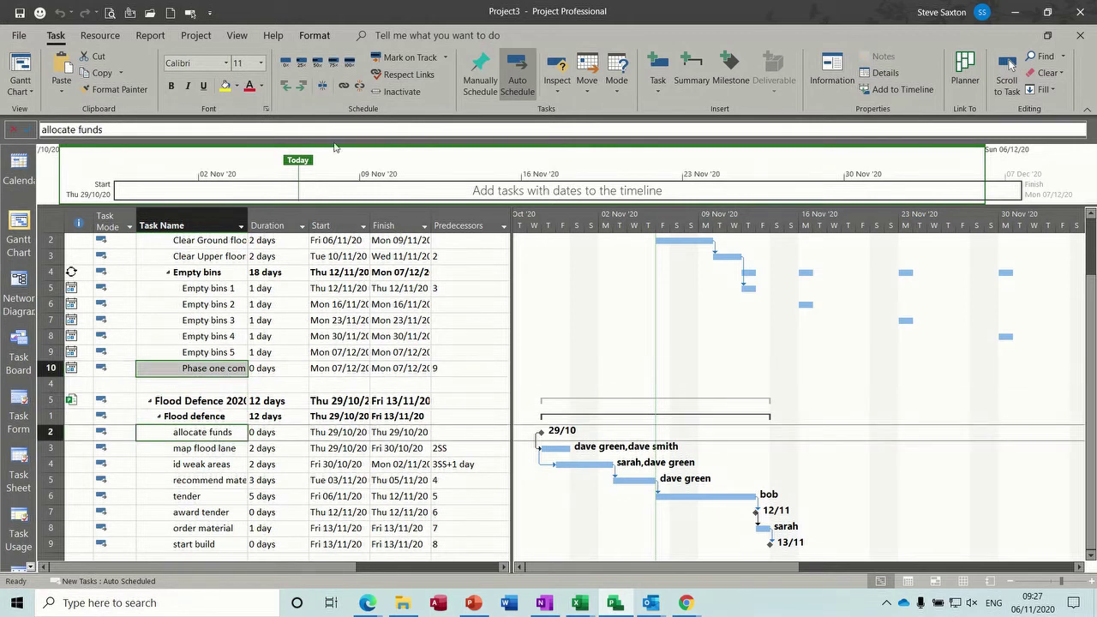
left_click(343, 88)
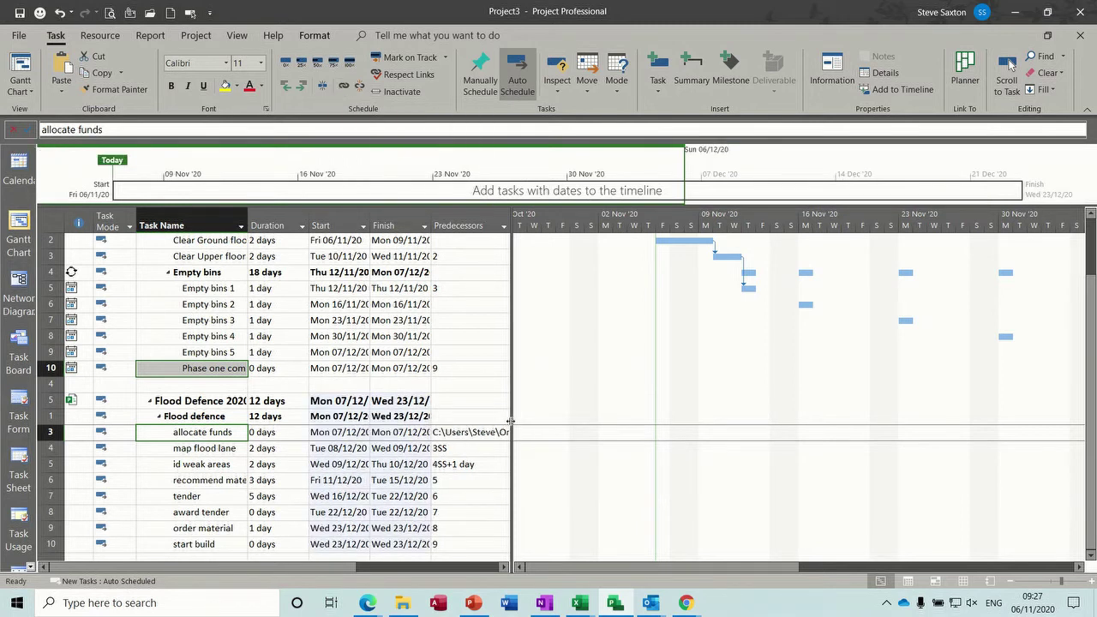
- Widen the table and the Predecessors column to read the full predecessor path of "allocate funds", and narrow the column again
left_click_drag(511, 421, 622, 421)
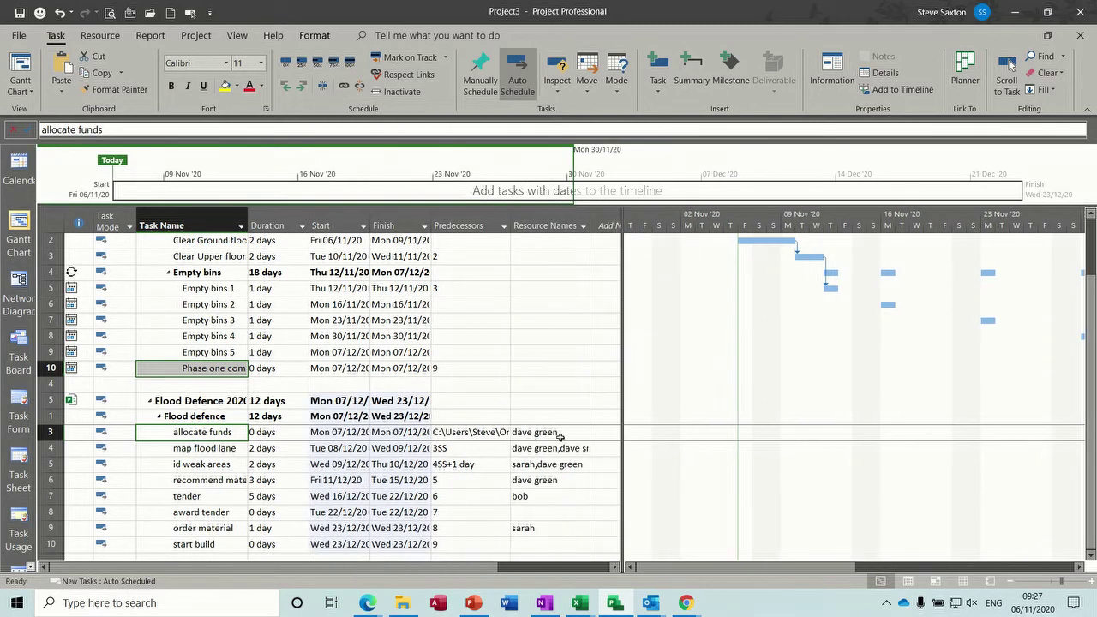
double_click(511, 224)
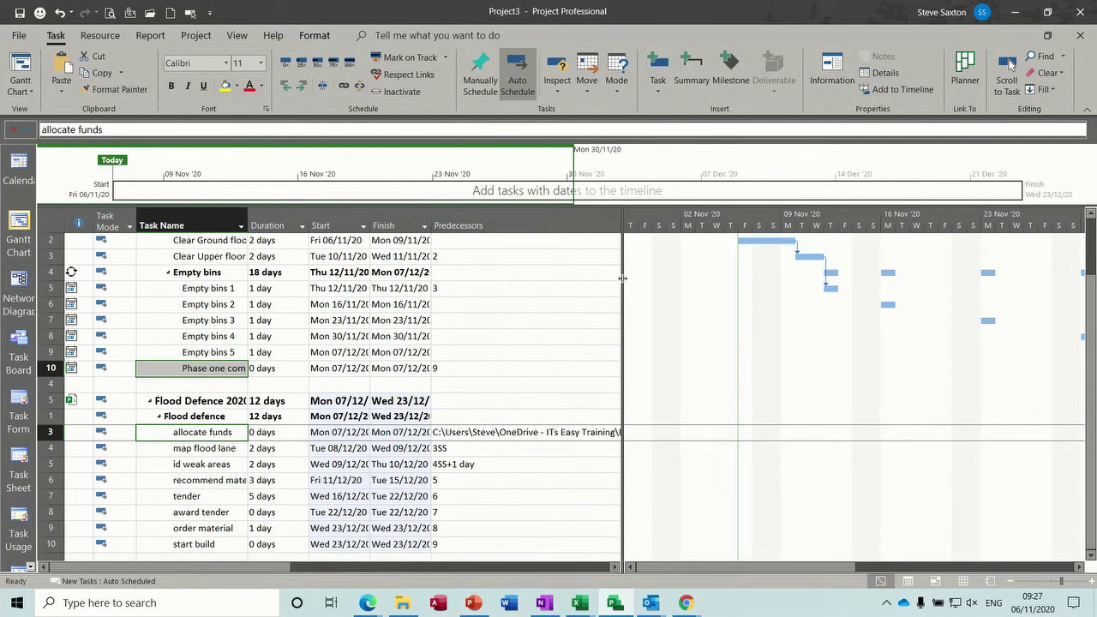
left_click_drag(625, 272, 844, 294)
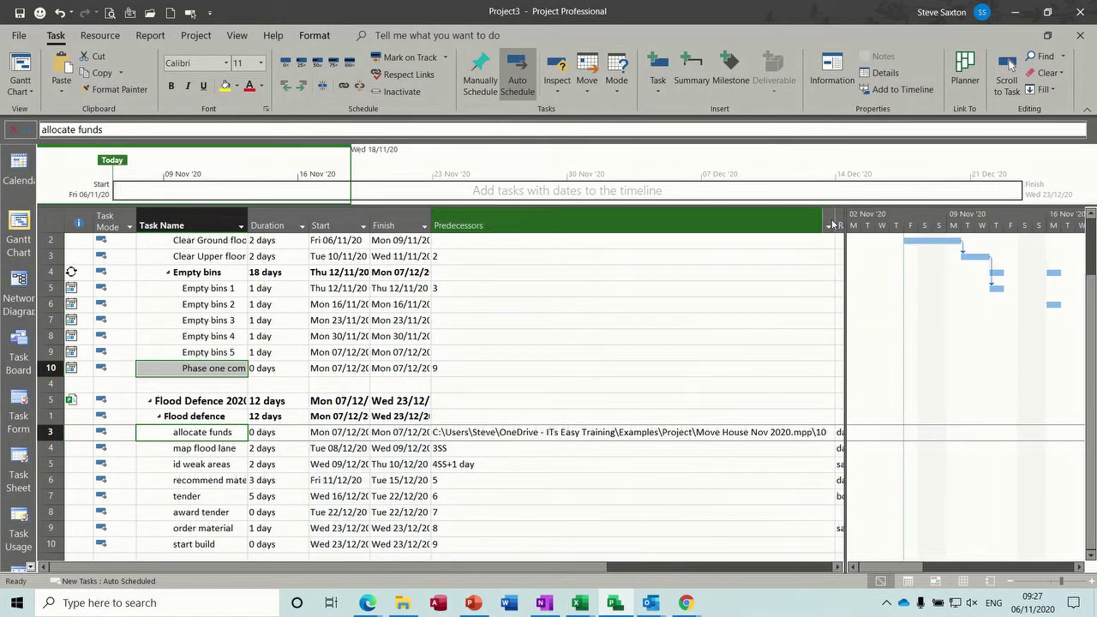
left_click_drag(834, 219, 528, 220)
- Remove the cross-project predecessor from "allocate funds" and widen the Gantt bar area again up to the Predecessors column
left_click(467, 431)
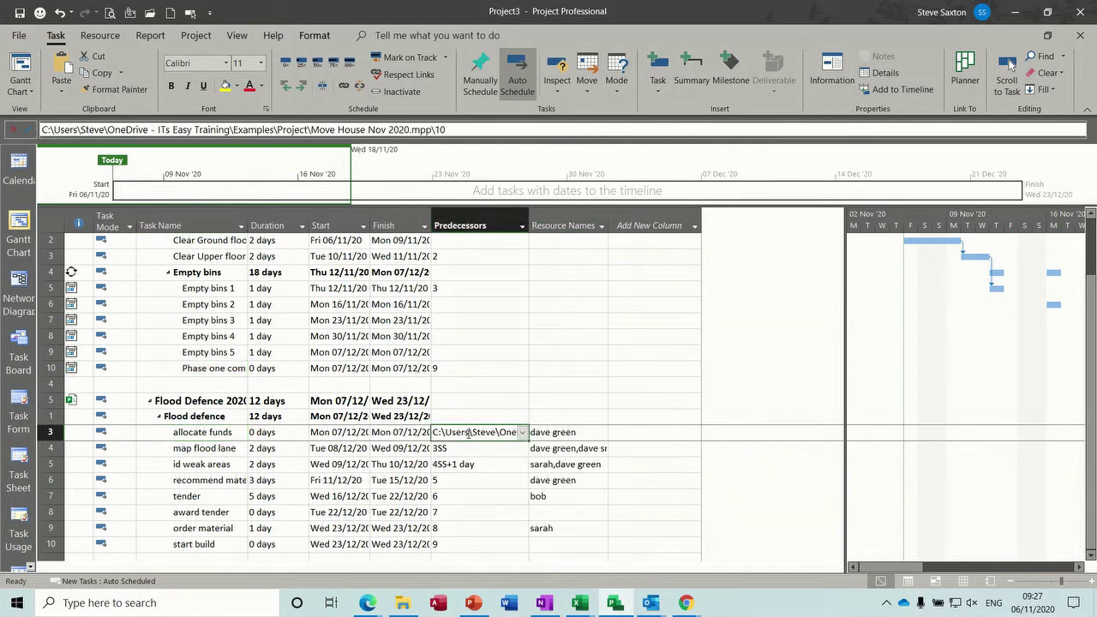
key("Delete")
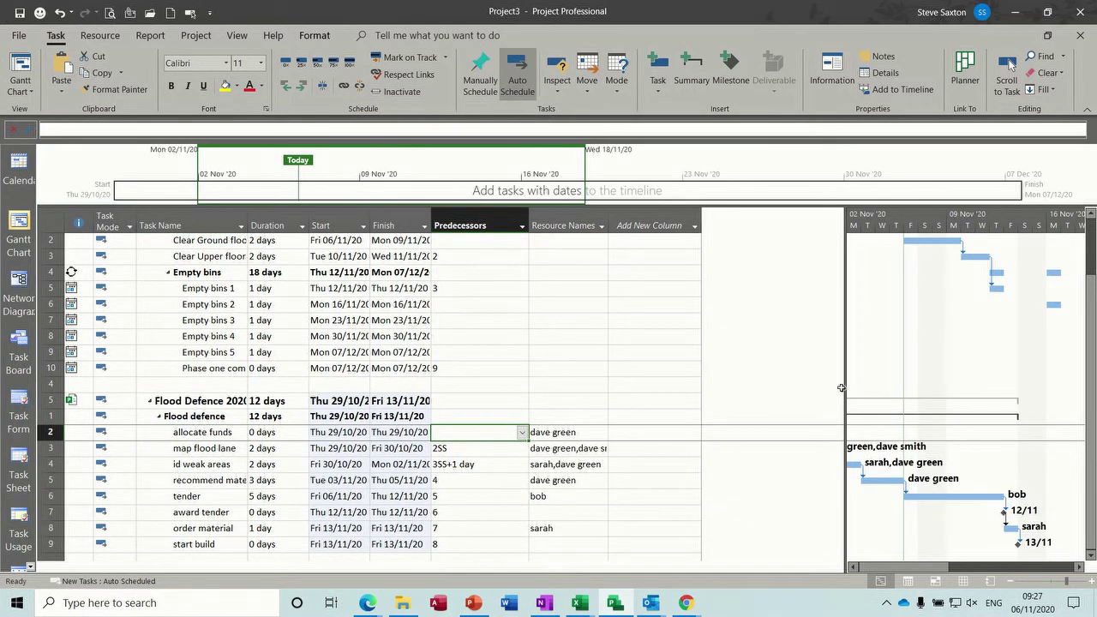
left_click_drag(845, 389, 486, 387)
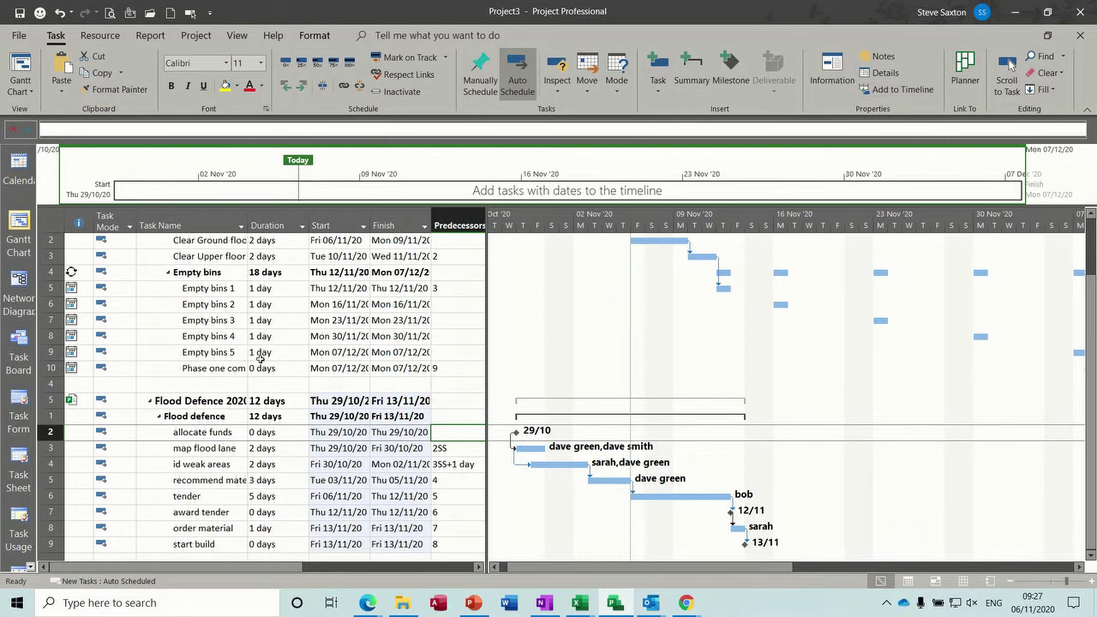
- Collapse the Move House Nov 2020 and Flood Defence 2020 subprojects to their summary rows
scroll(1093, 358, "up", 4)
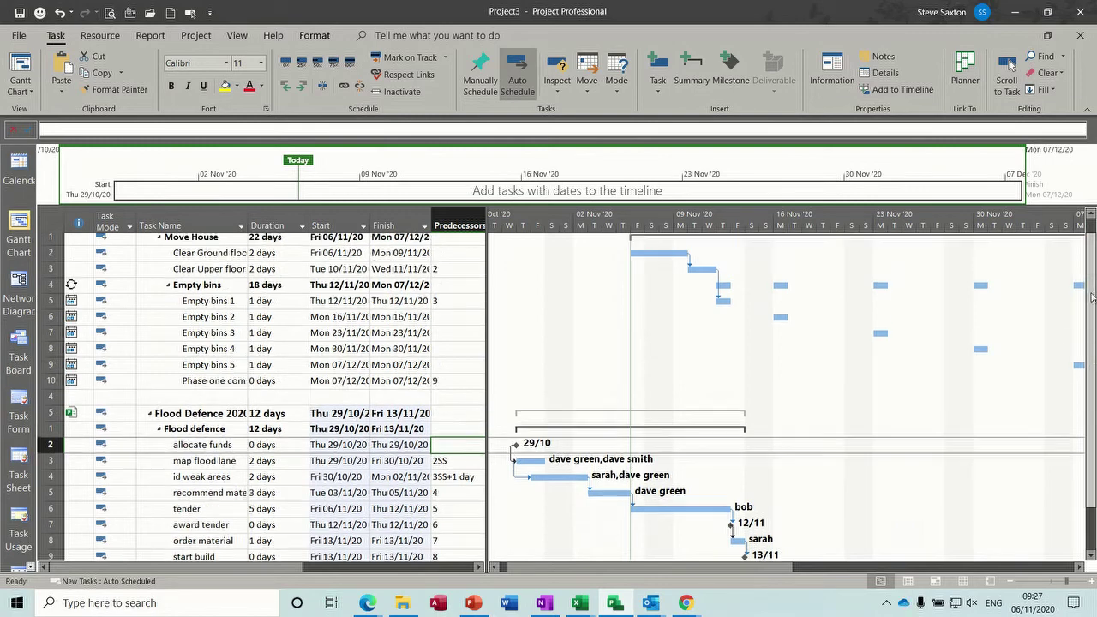
left_click(157, 271)
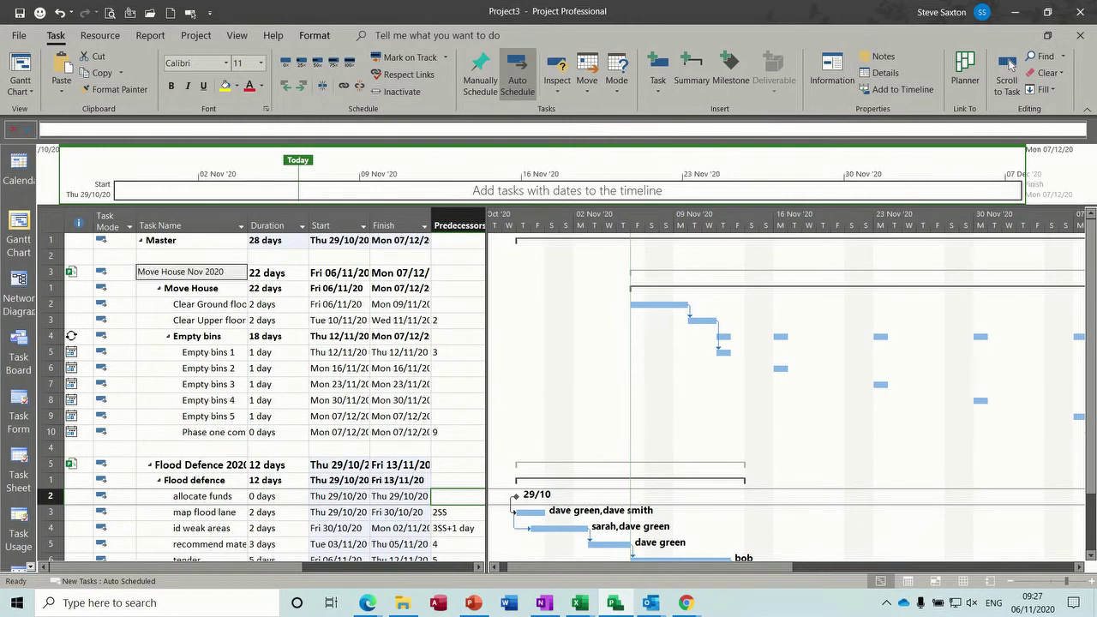
left_click(150, 273)
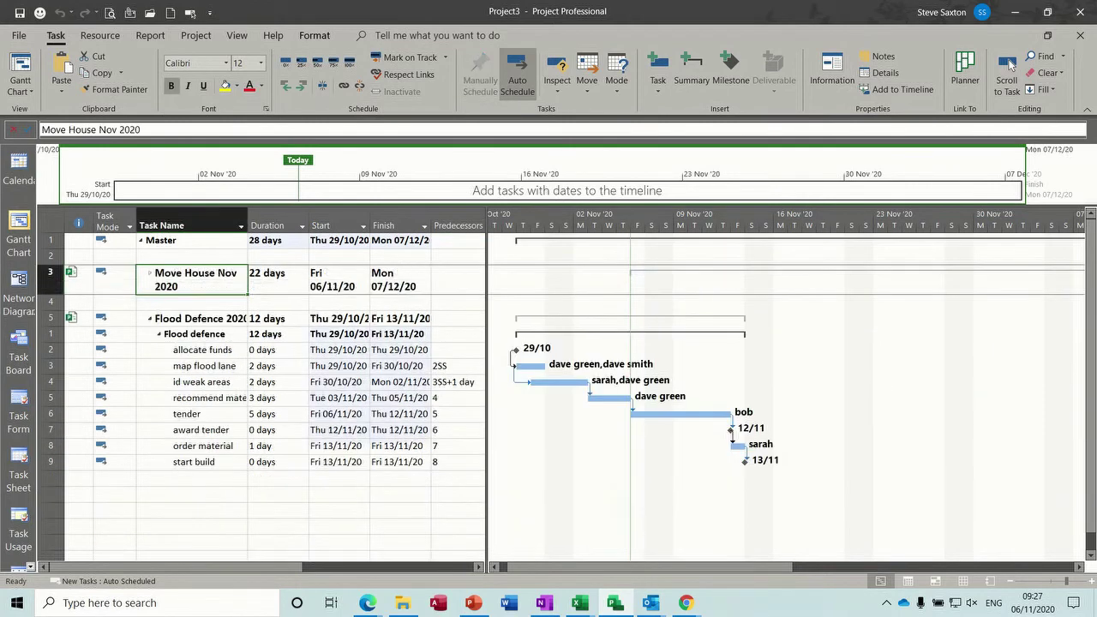
left_click(150, 320)
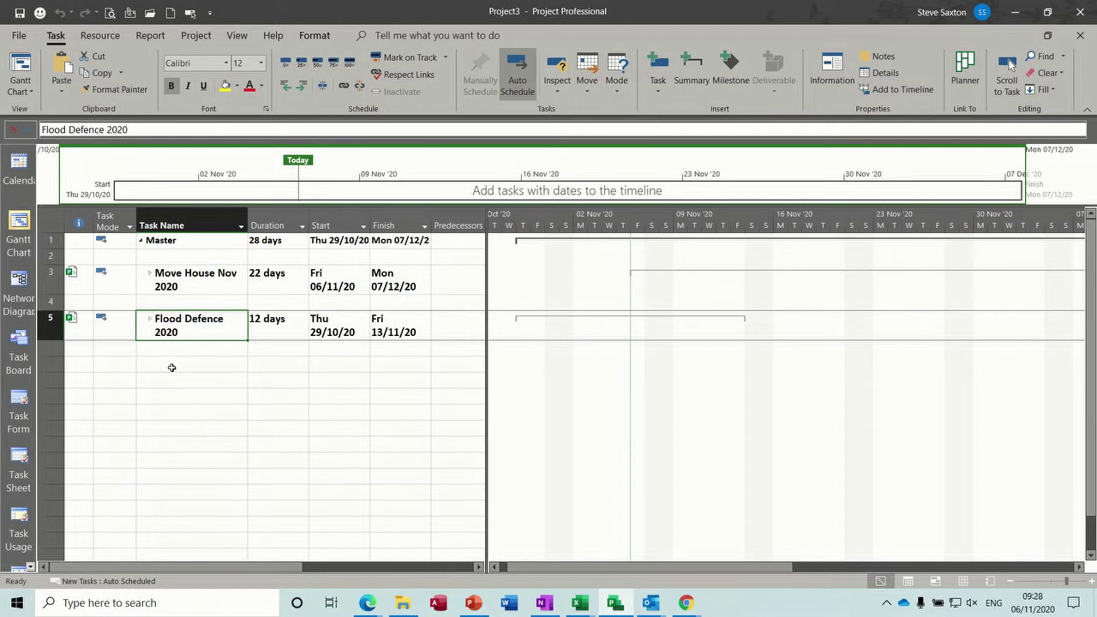
- Expand both subprojects again and examine the tasks, repeated task numbers and bars of Move House and Flood Defence
left_click(151, 274)
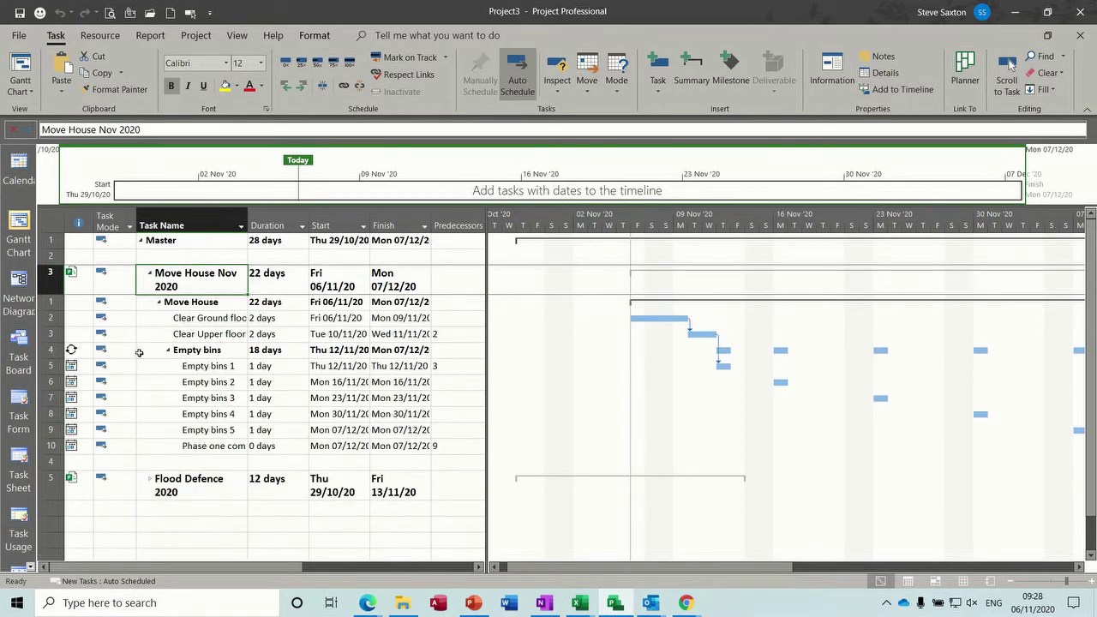
left_click(50, 318)
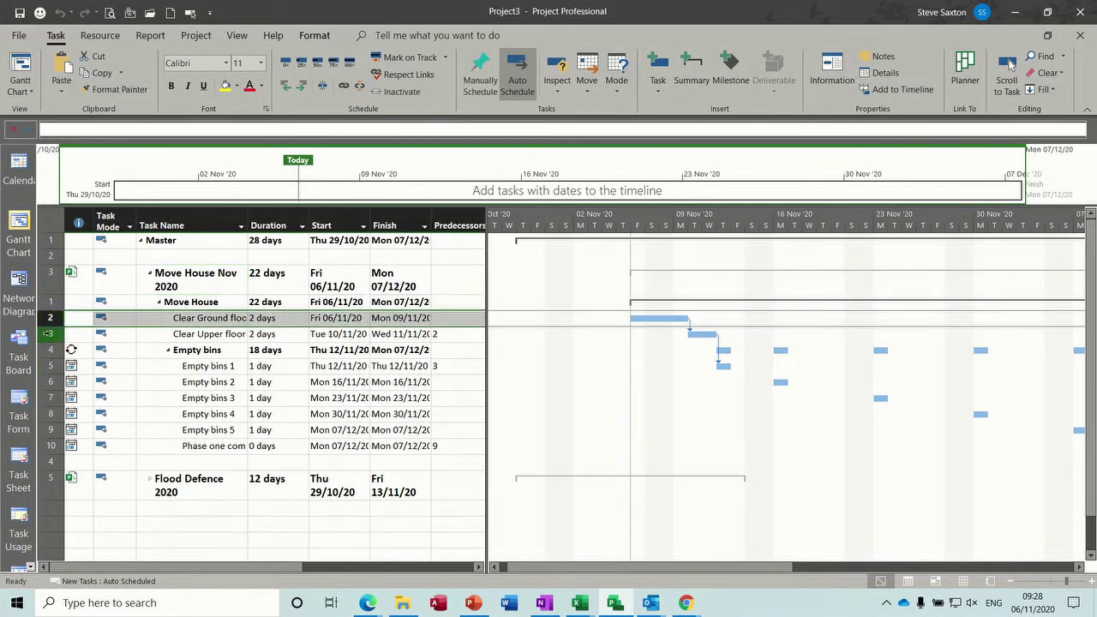
left_click(49, 334)
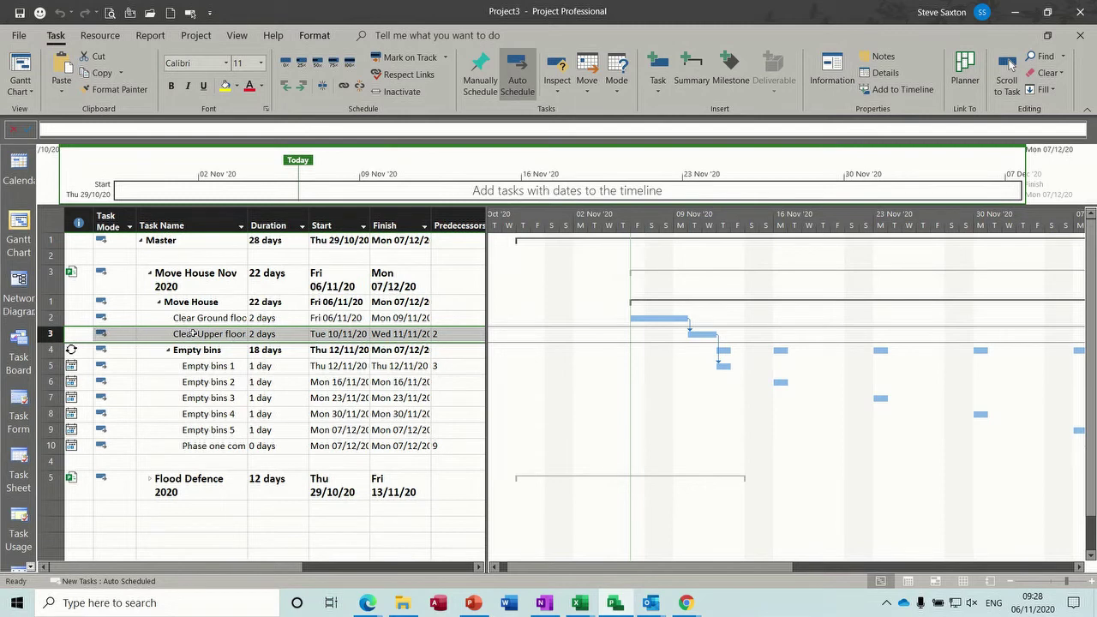
left_click_drag(184, 318, 199, 420)
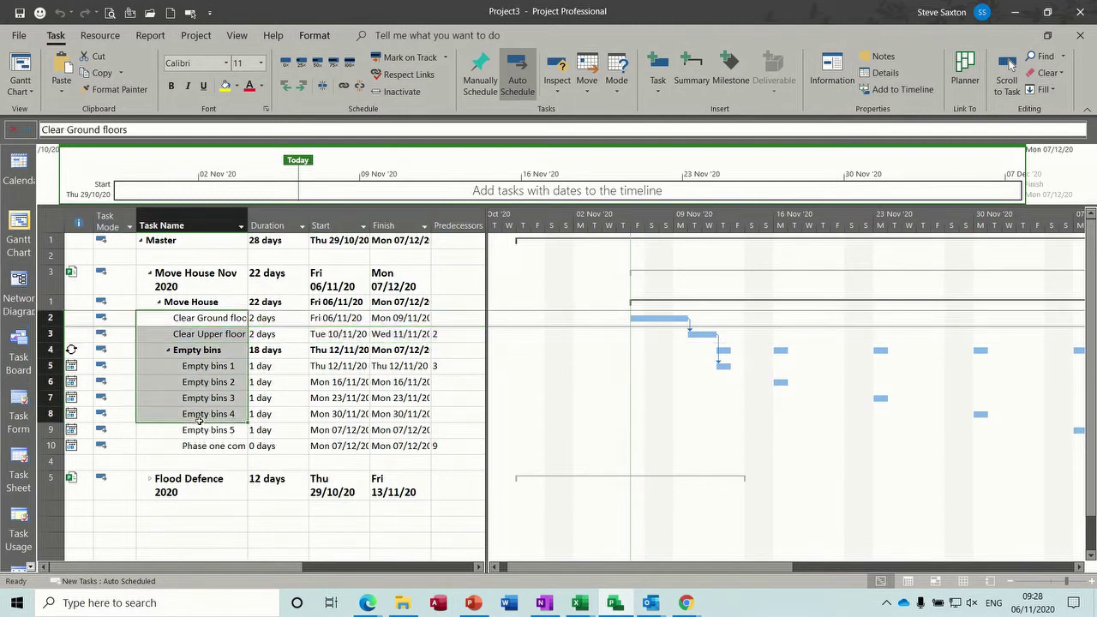
left_click(205, 386)
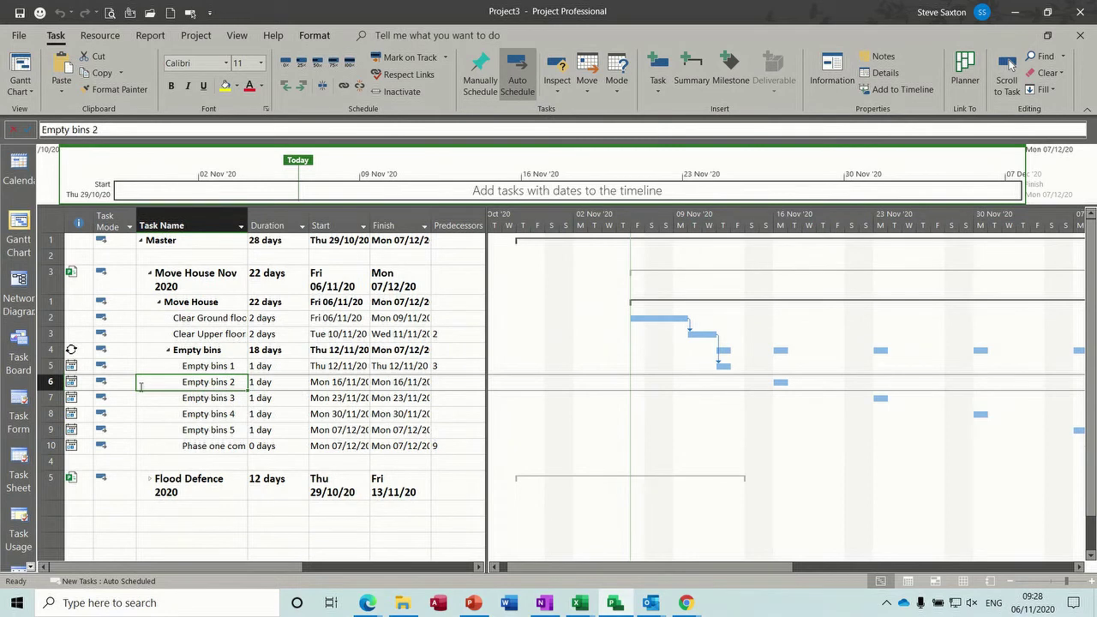
left_click(150, 479)
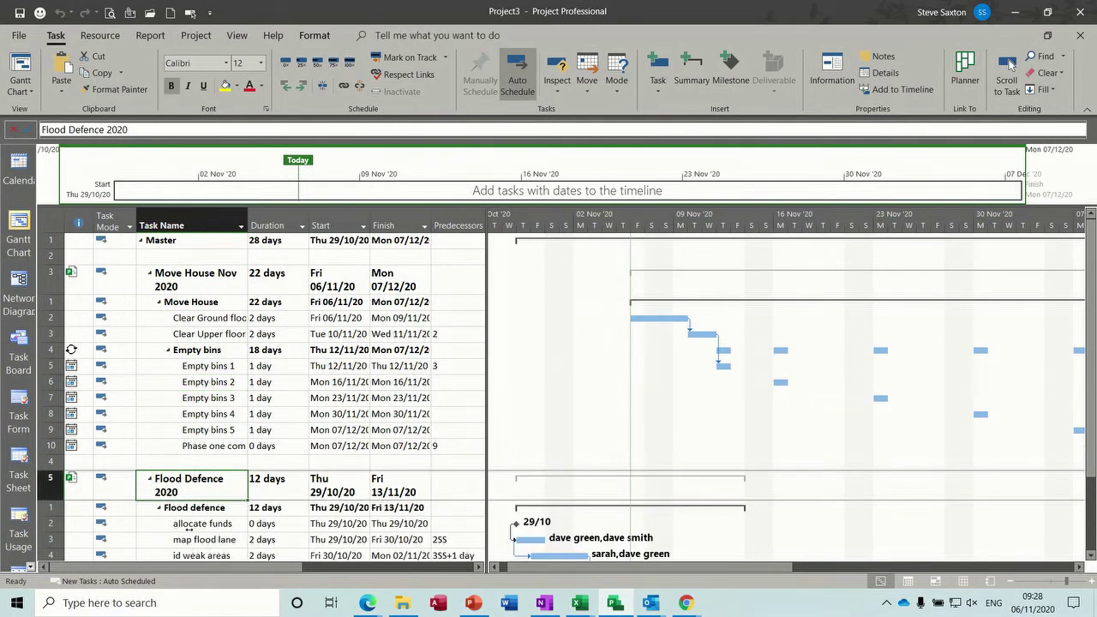
left_click(50, 523)
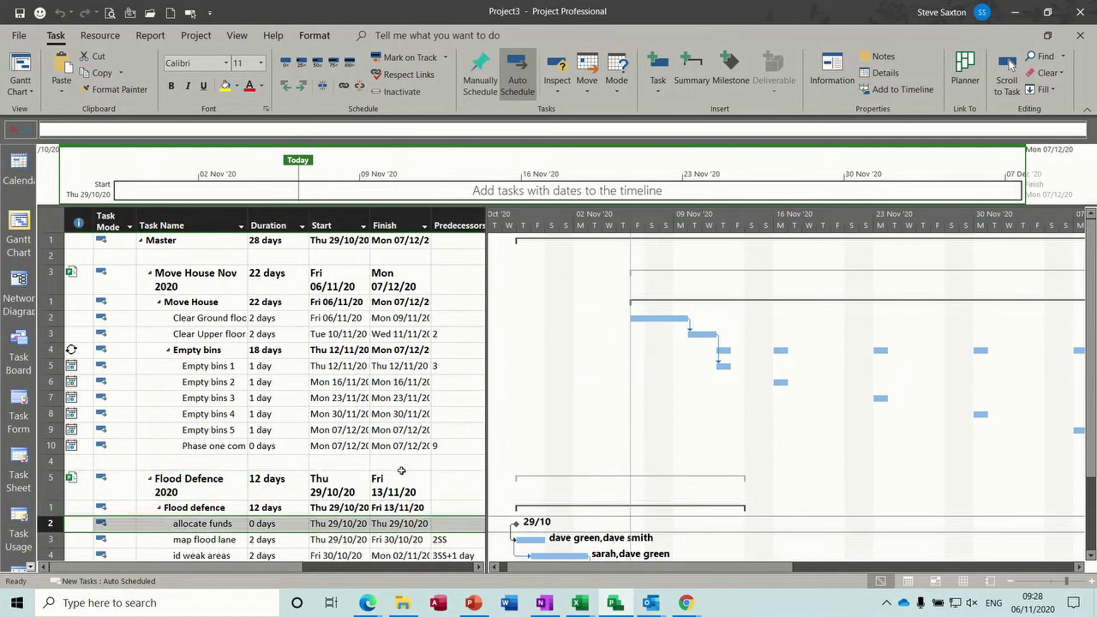
scroll(1092, 292, "down", 2)
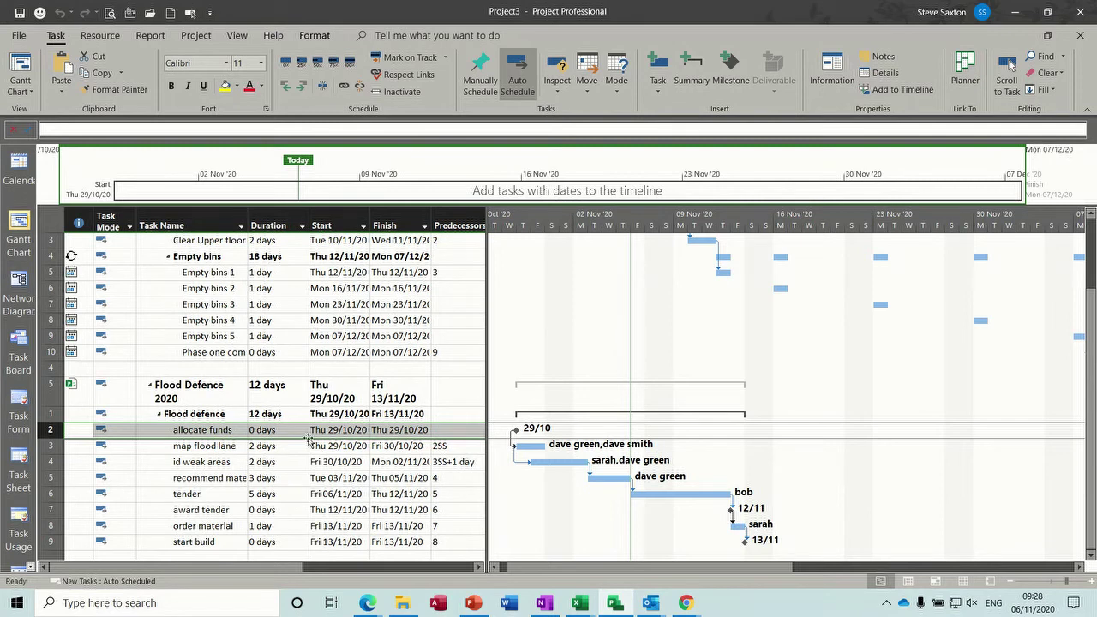
- Close the master project without saving changes to any file and create a new blank project
key("alt+F4")
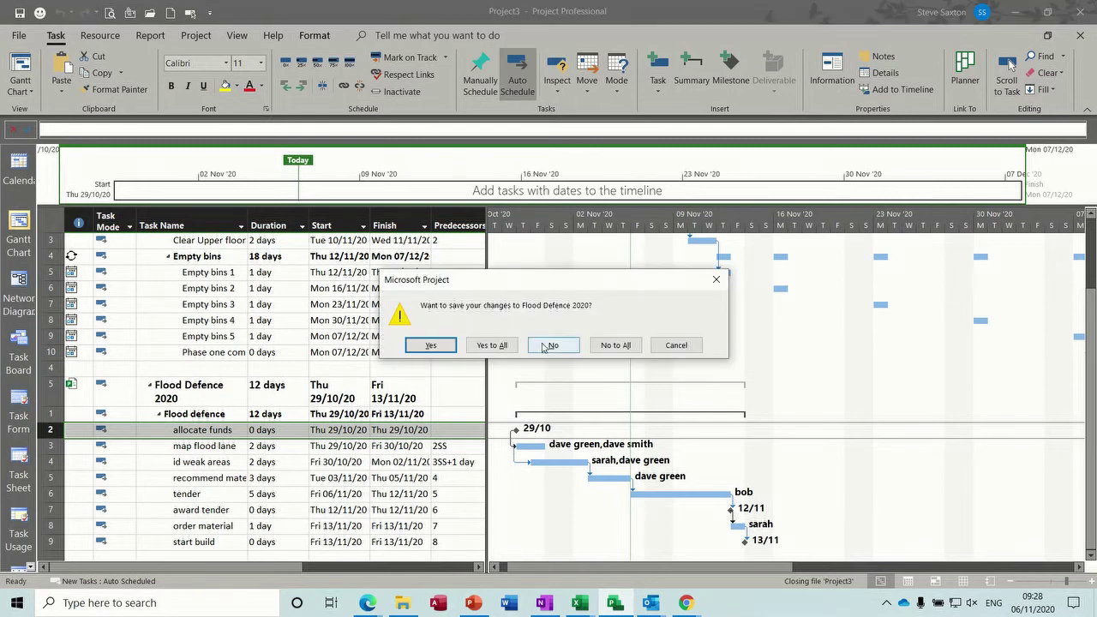
left_click(604, 347)
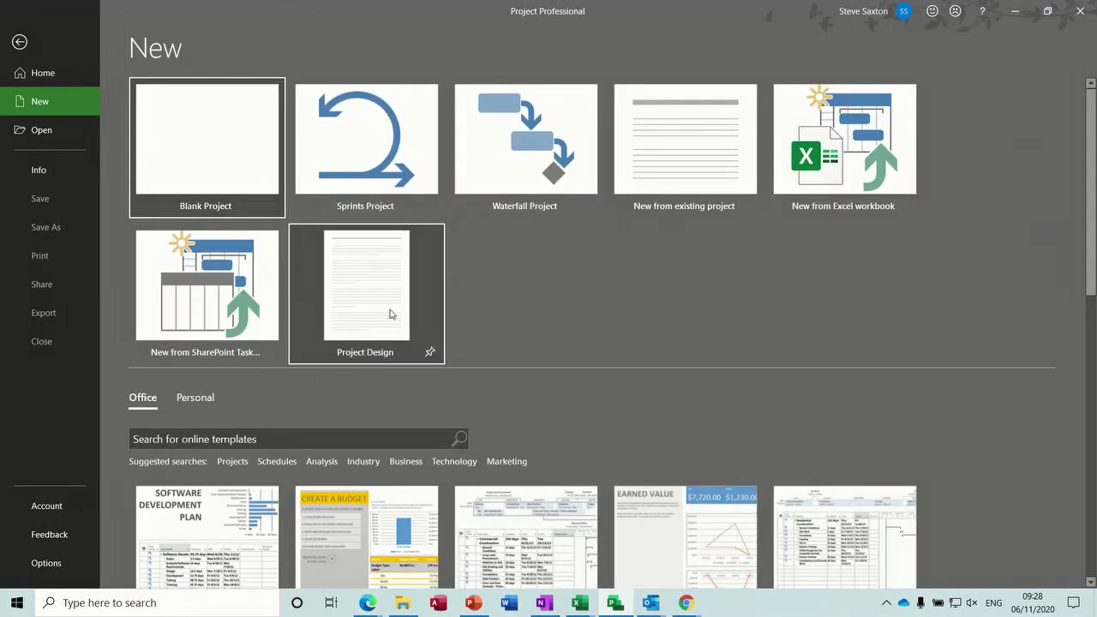
left_click(254, 157)
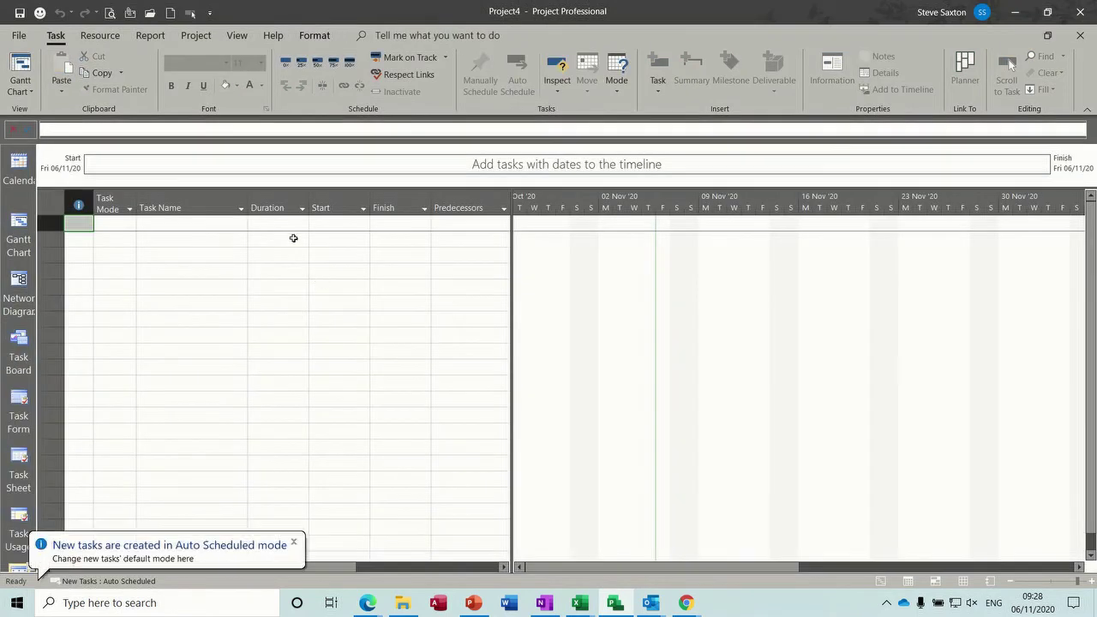
- Enter three tasks in the blank project: "Project A", "Task A" and "Task B"
left_click(198, 224)
type("Project A")
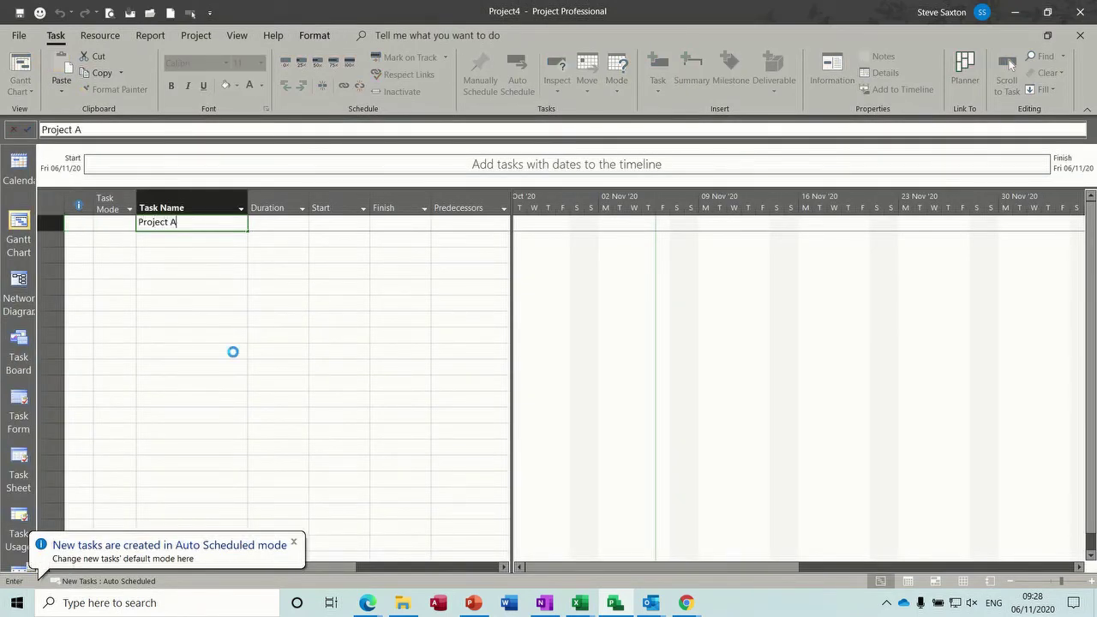
key("Return")
type("Task ")
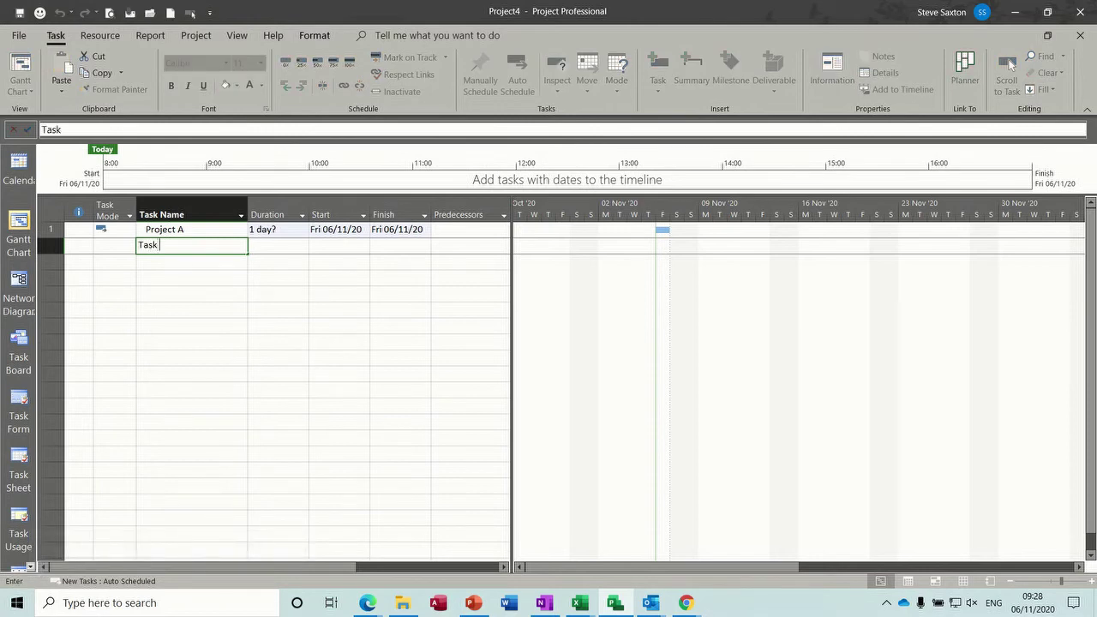
type("A")
key("Return")
type("Task B")
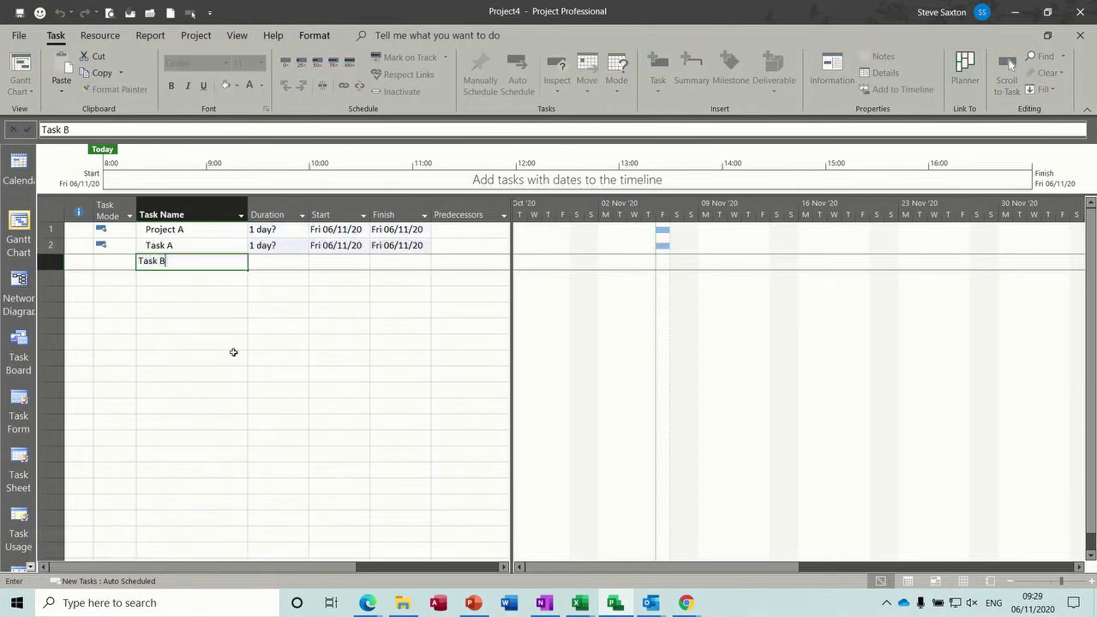
key("Return")
- Indent Task A and Task B as subtasks of Project A
left_click(207, 249)
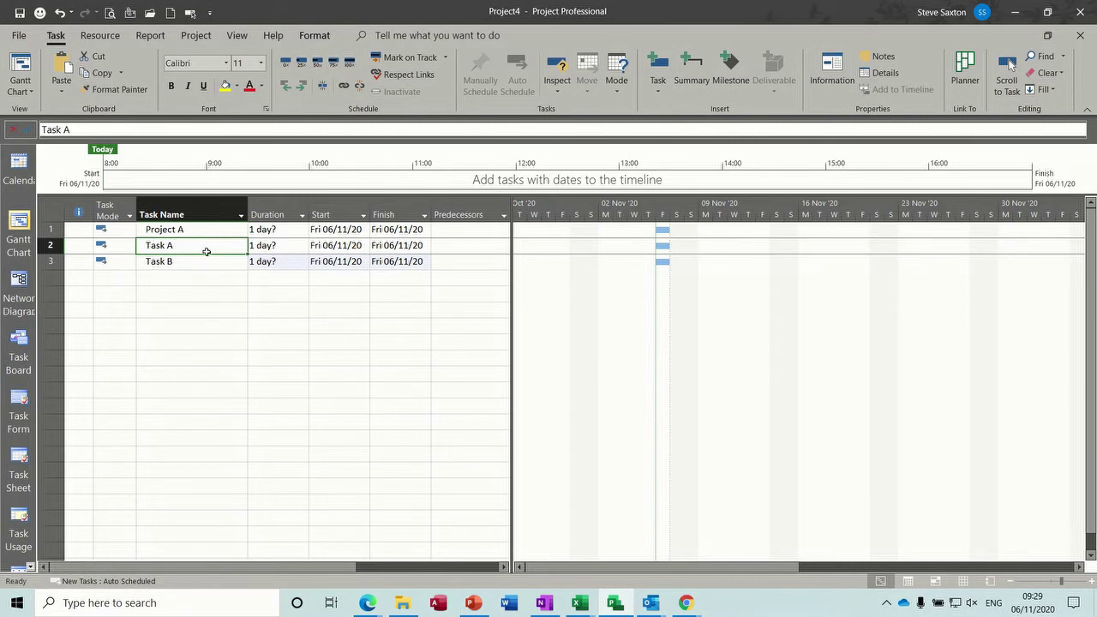
left_click_drag(206, 249, 207, 260)
left_click(302, 85)
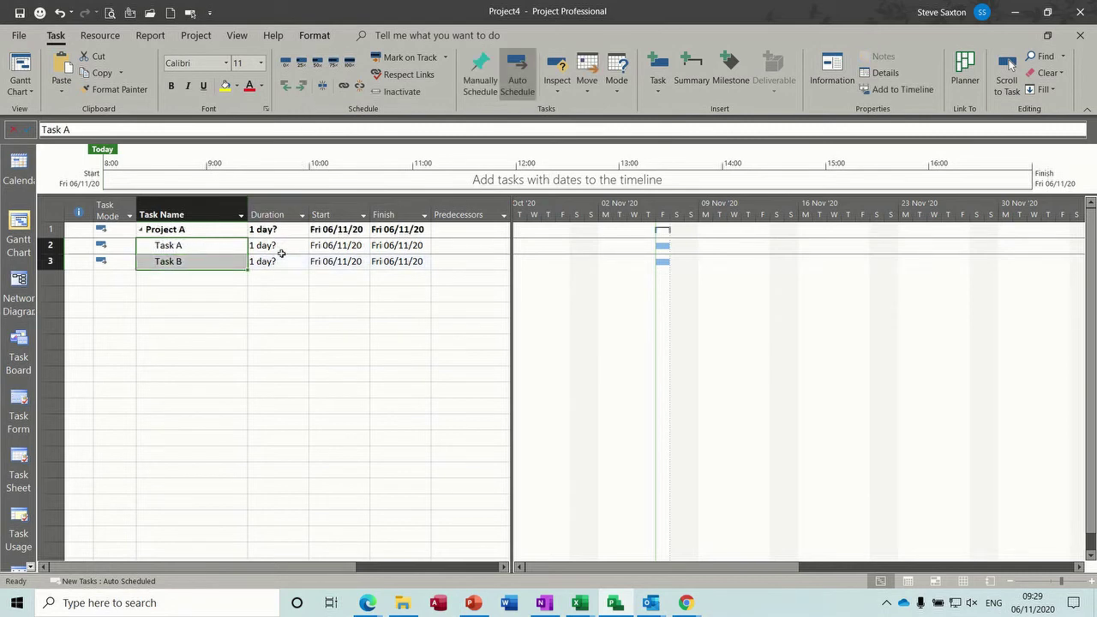
- Set the durations of Task A to 20 days and Task B to 30 days, with task 2 as Task B's predecessor
left_click(280, 246)
type("20")
key("Return")
type("30")
key("Return")
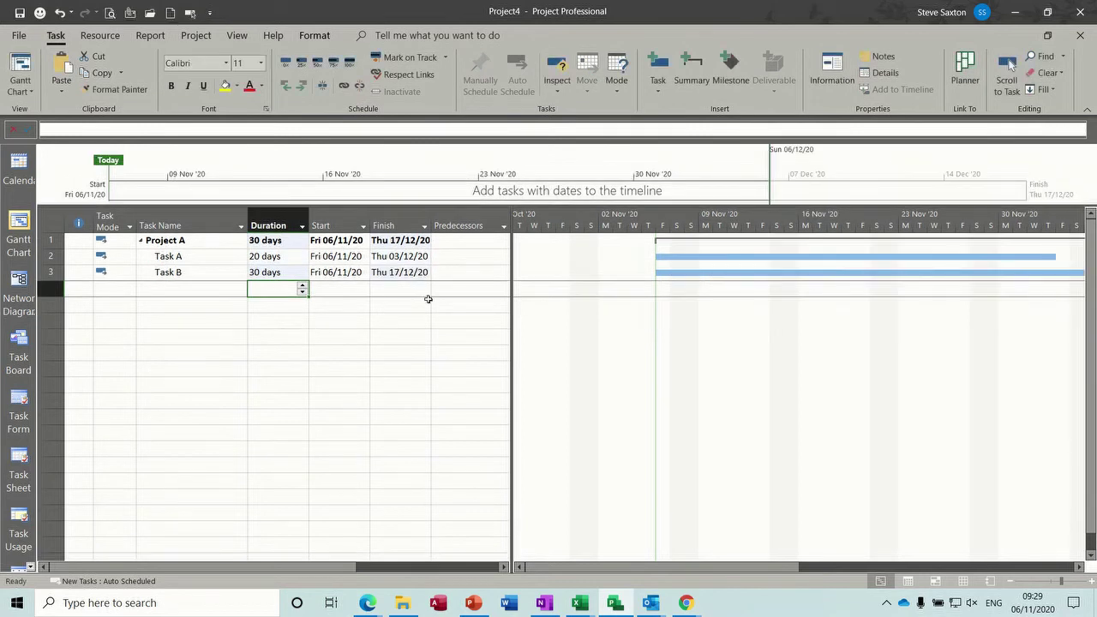
left_click(451, 273)
type("2")
key("Return")
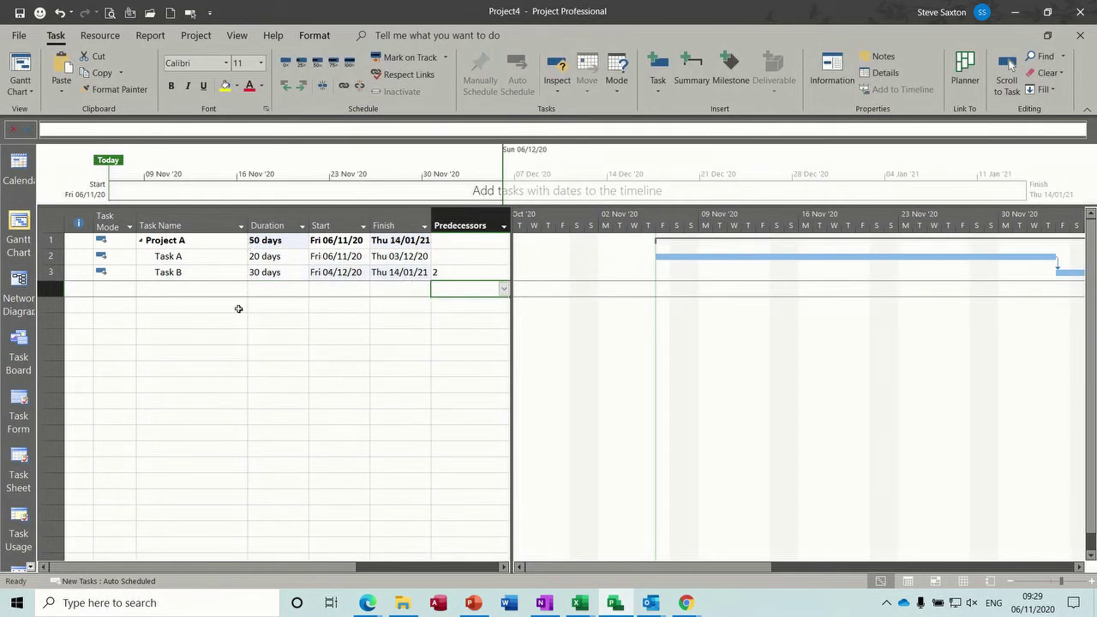
- Save the project in the Documents folder as "Project A"
key("F12")
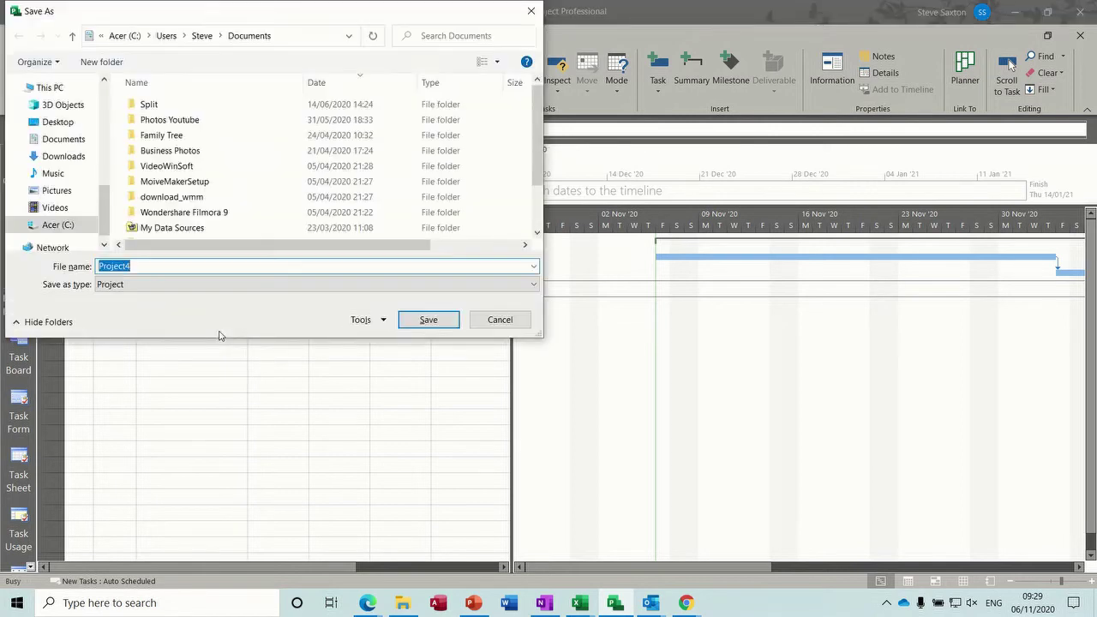
type("Project A")
key("Return")
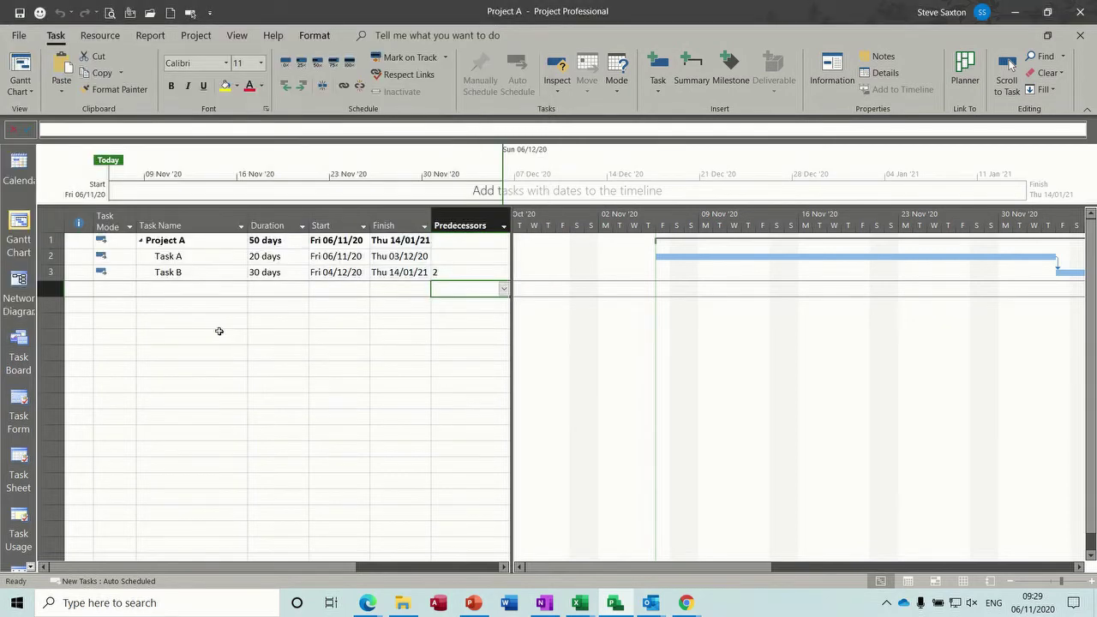
- Create another blank project and enter "Project B" as its first task
key("ctrl+n")
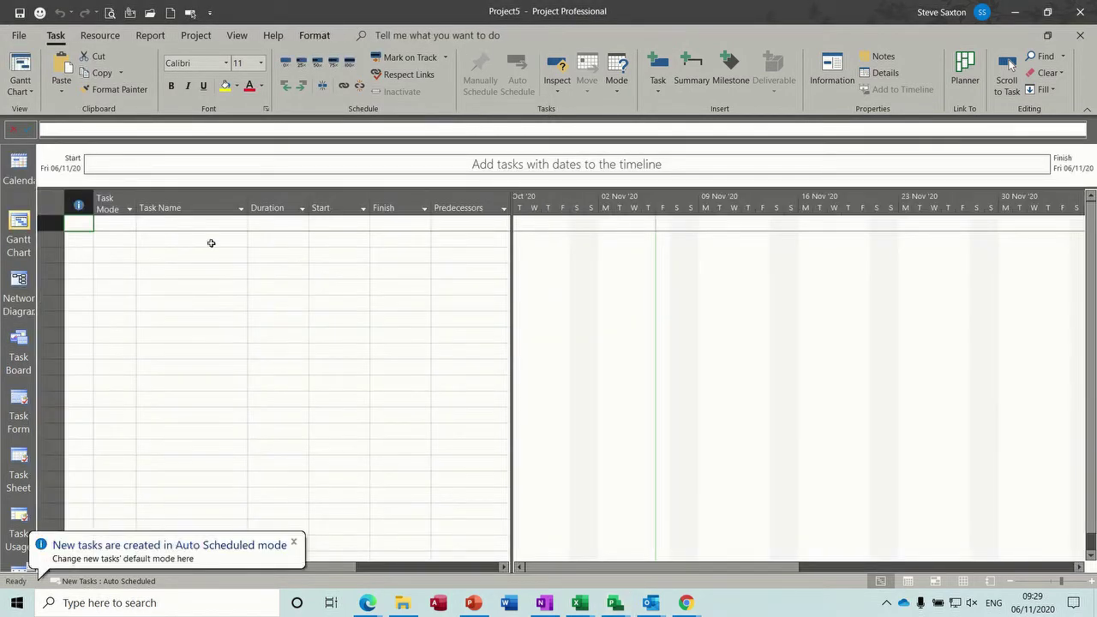
left_click(201, 225)
type("Prohect")
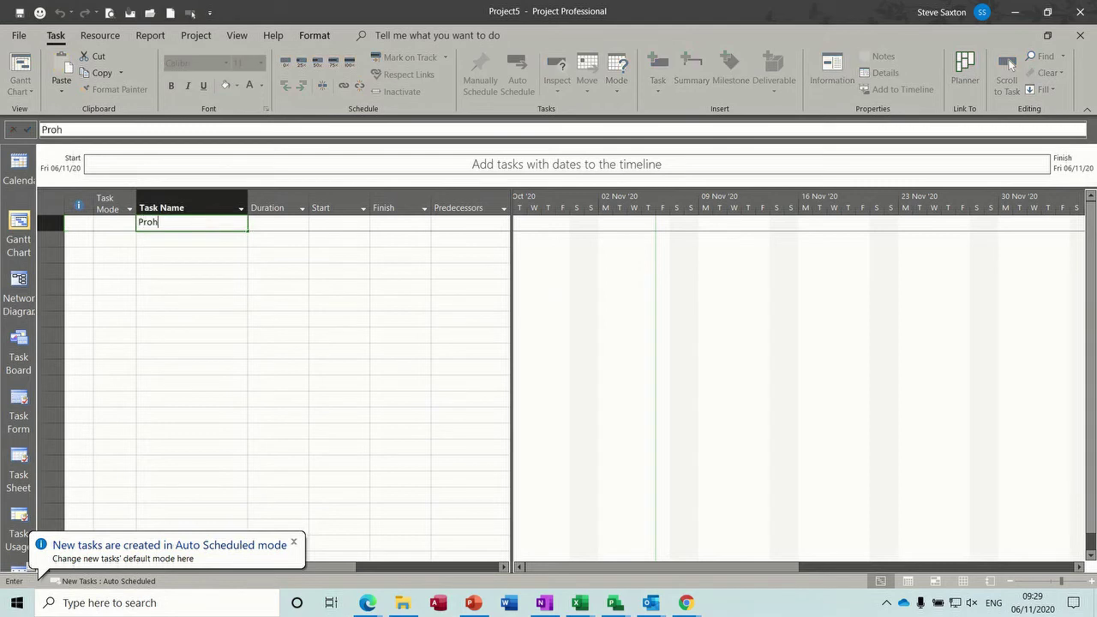
key("BackSpace")
key("BackSpace")
key("BackSpace")
type("ject B")
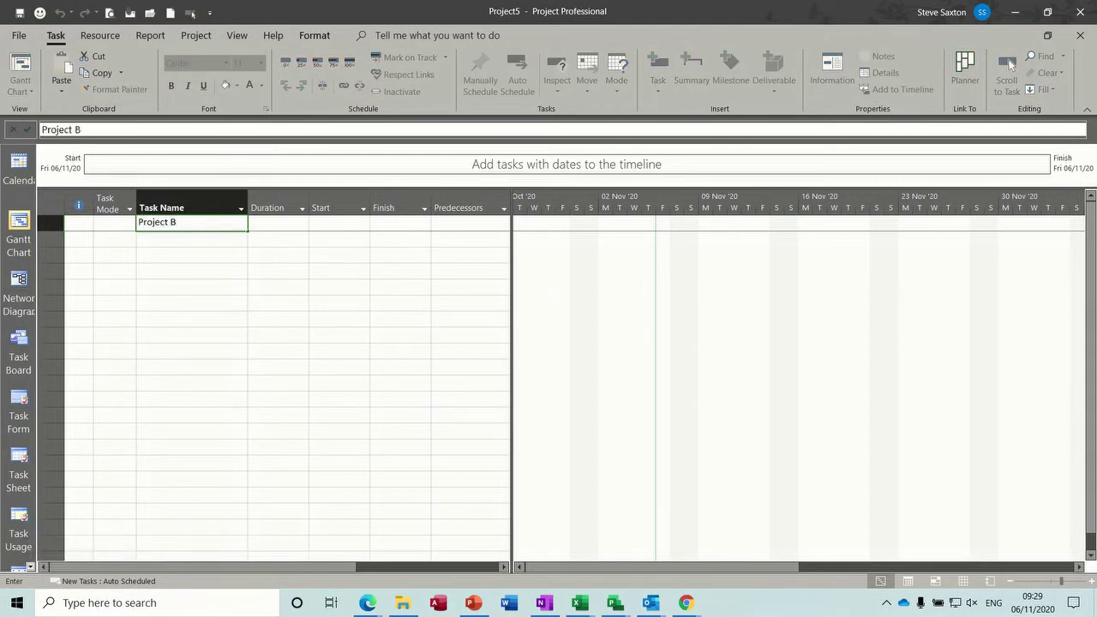
key("Return")
- Add "Task A" and "Task B" below Project B
type("Task")
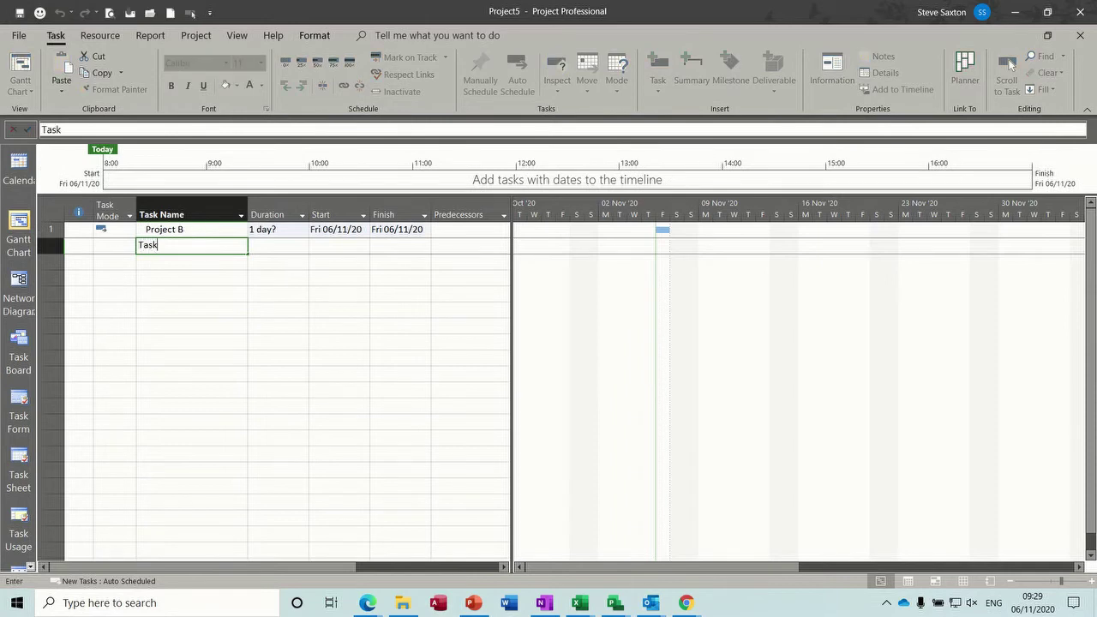
type(" A")
key("Return")
type("Task ")
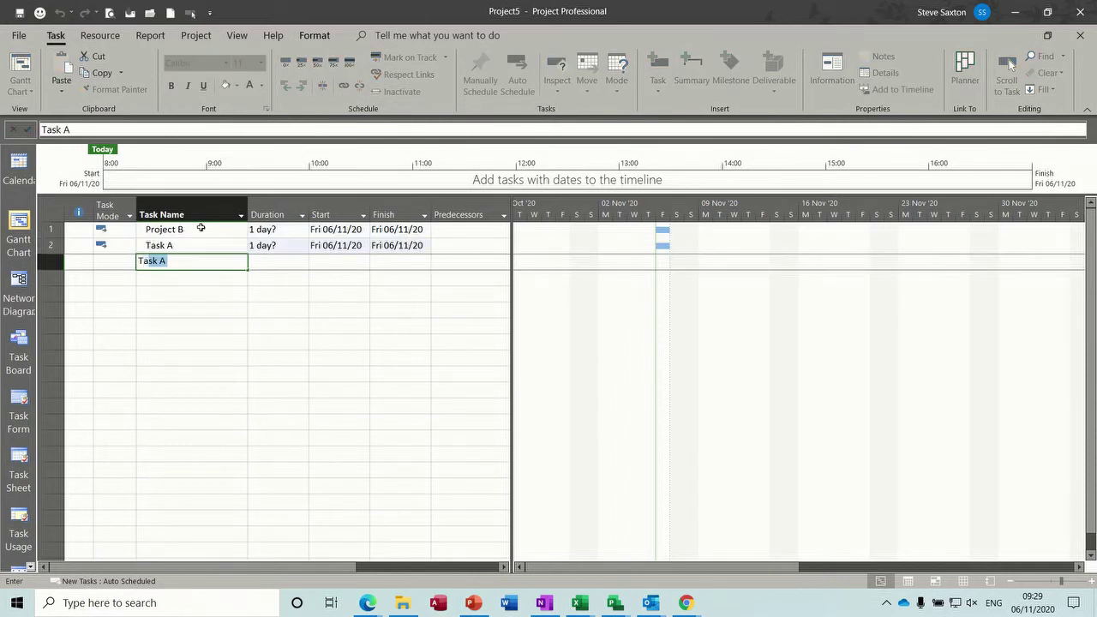
type("B")
key("Return")
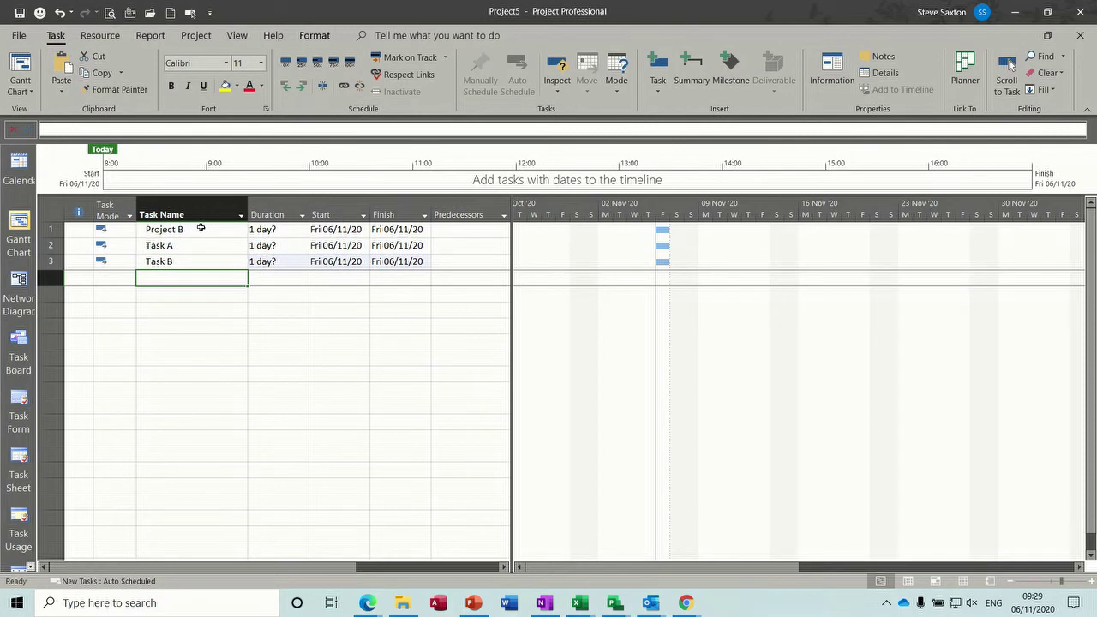
- Indent Task A and Task B as subtasks of Project B
left_click(218, 247)
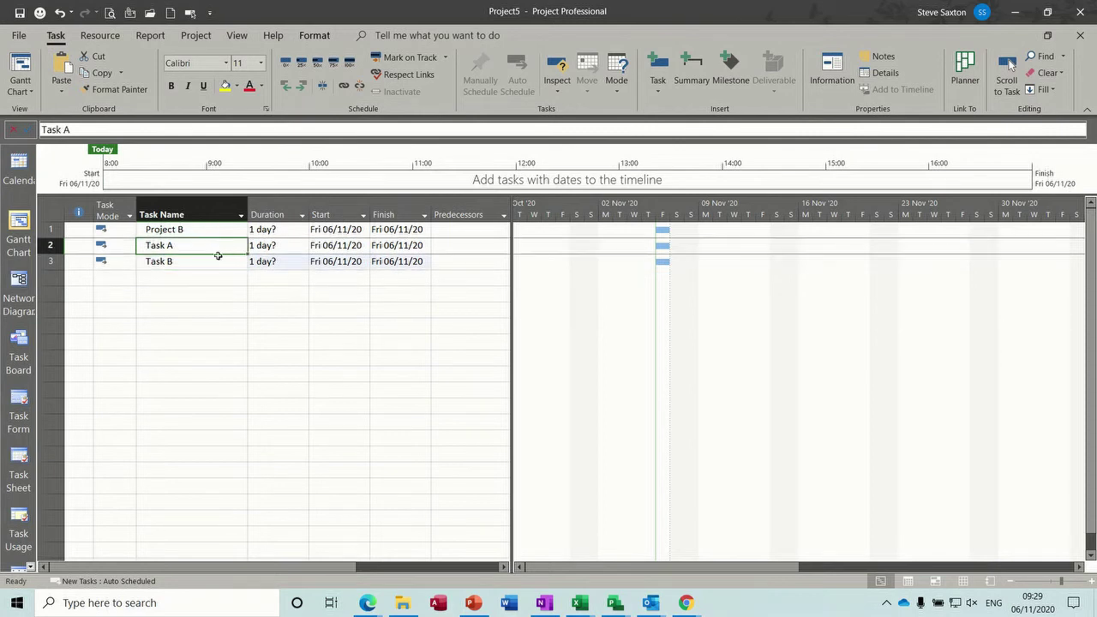
key("shift+Down")
left_click(302, 85)
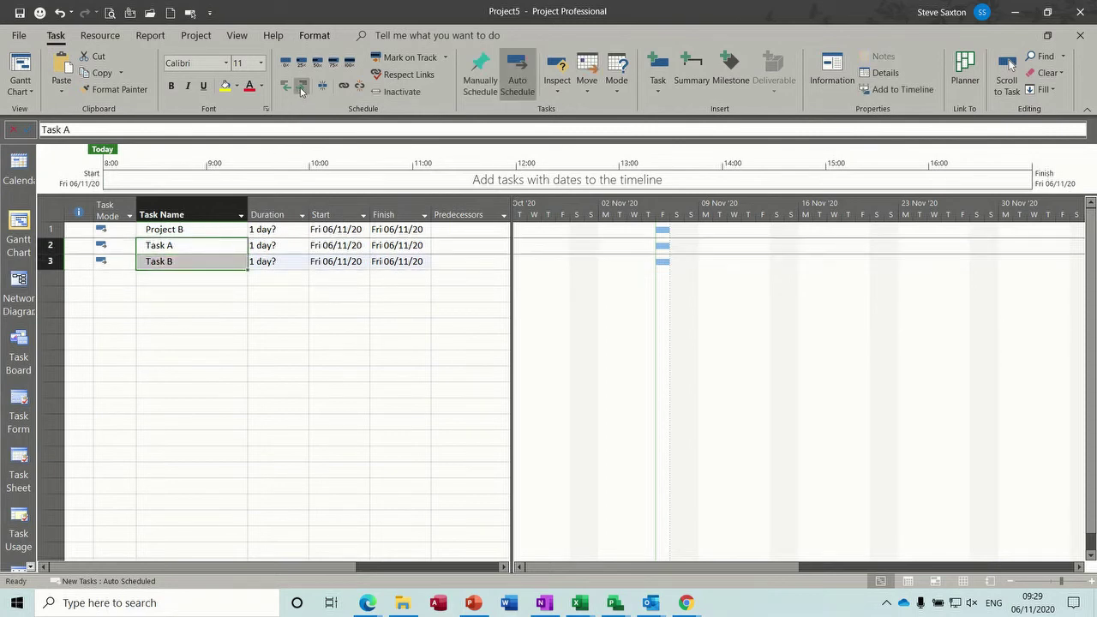
- Give Project B's Task A 45 days and Task B 33 days, and make task 2 the predecessor of Task B
left_click(273, 245)
type("45")
key("Return")
type("33")
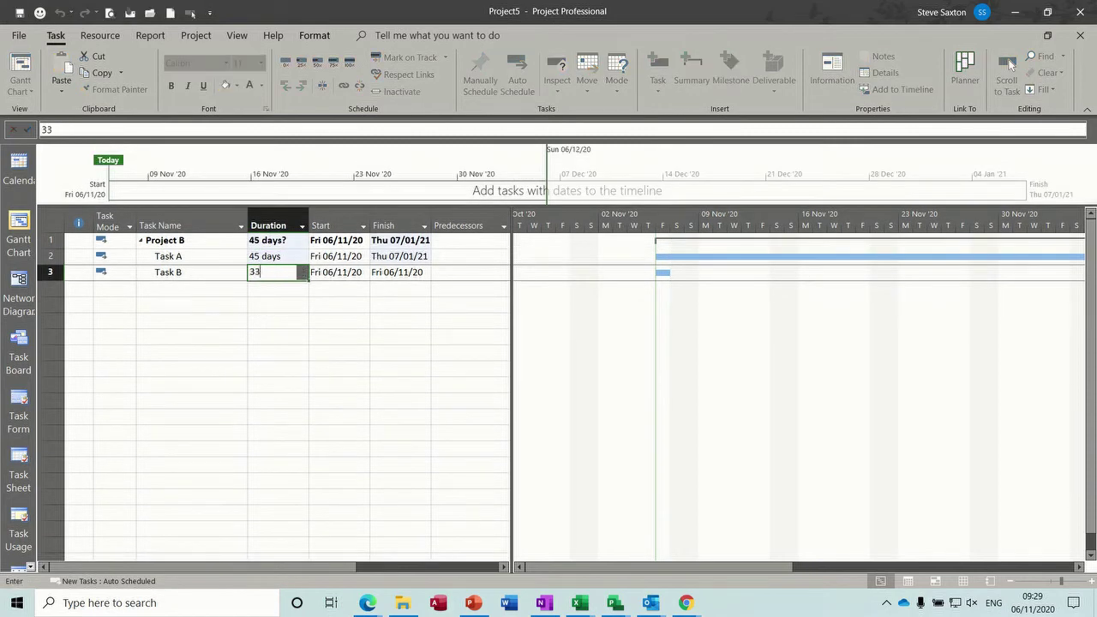
key("Return")
left_click(465, 272)
type("2")
key("Return")
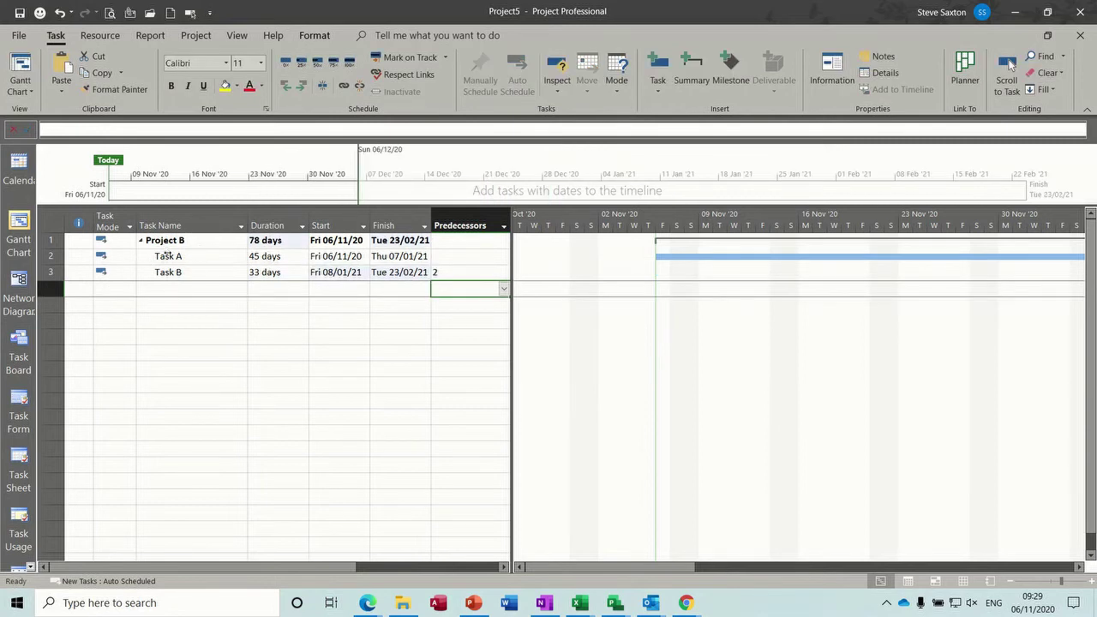
left_click(50, 240)
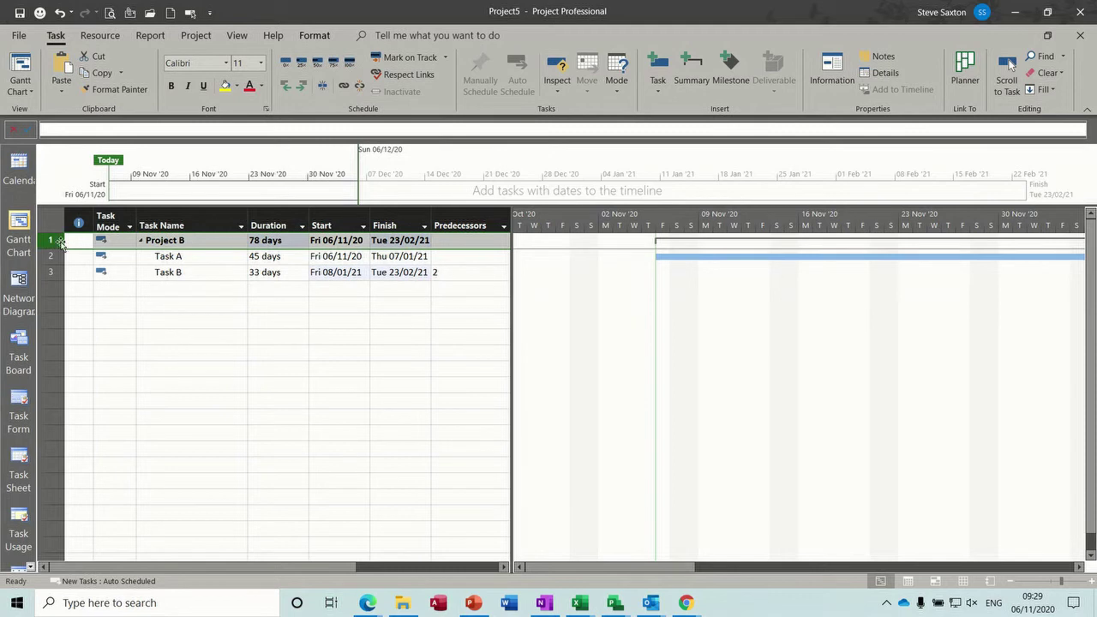
- Create another blank project and enter "Master" as its first task
left_click(209, 298)
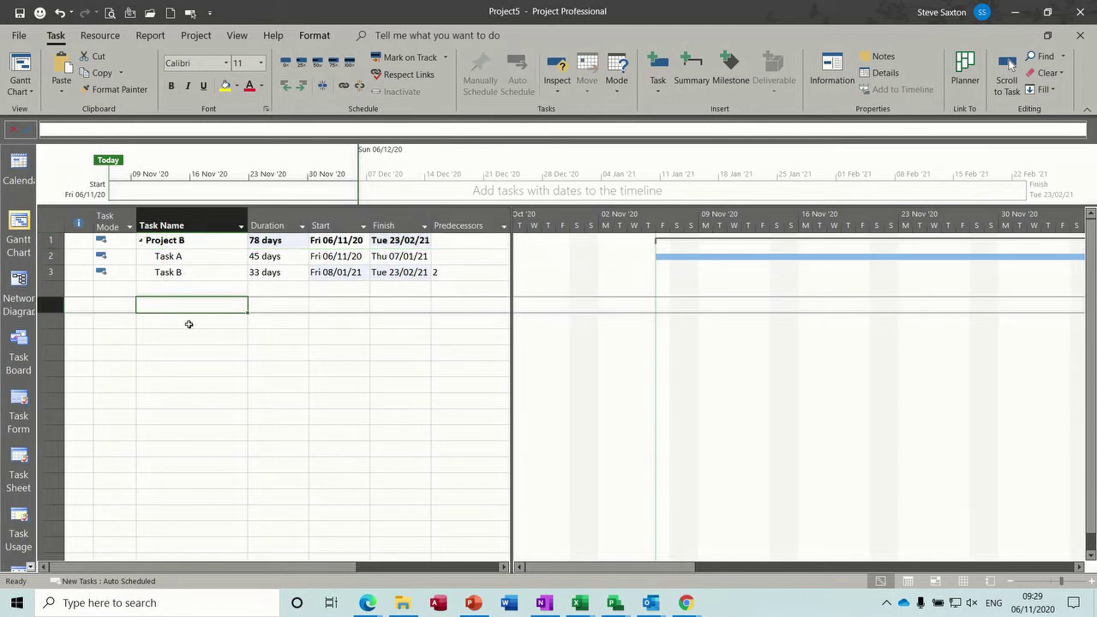
key("ctrl+n")
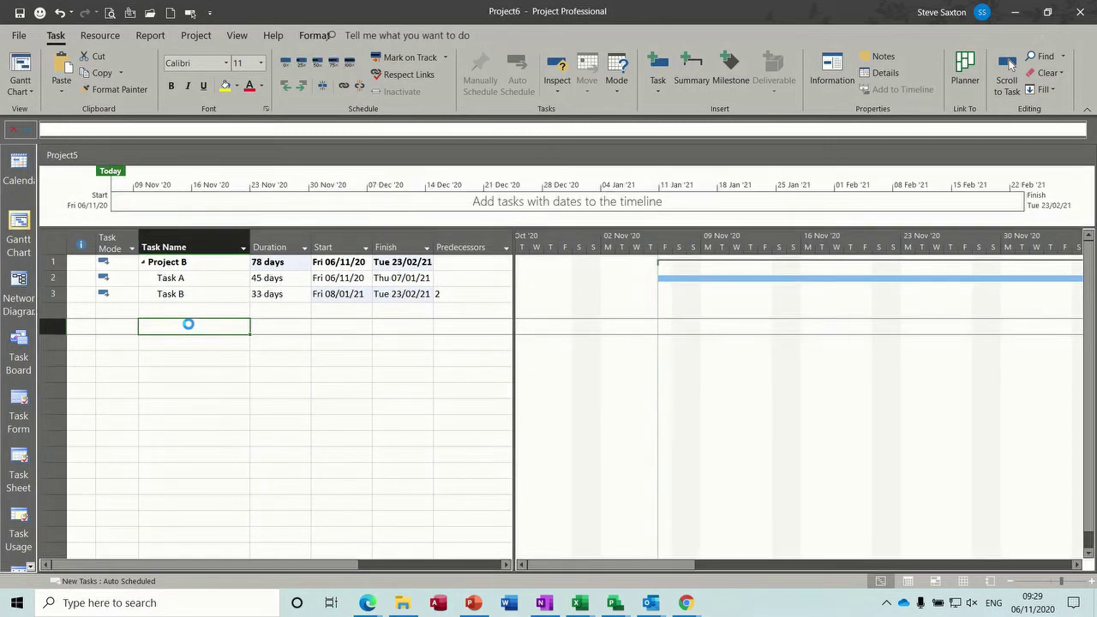
left_click(187, 221)
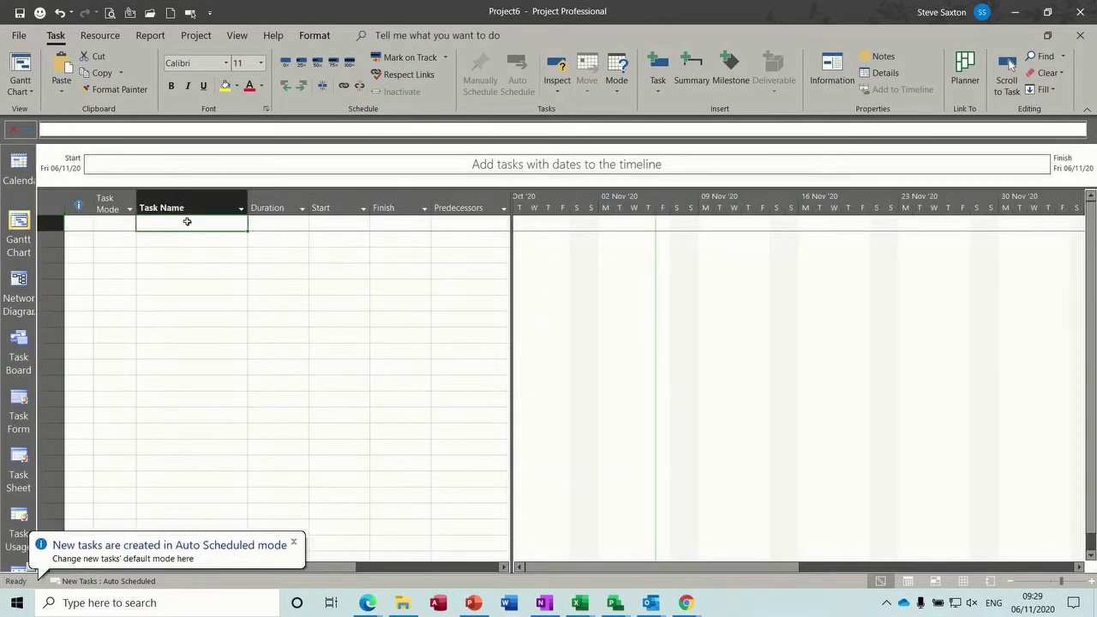
type("Master")
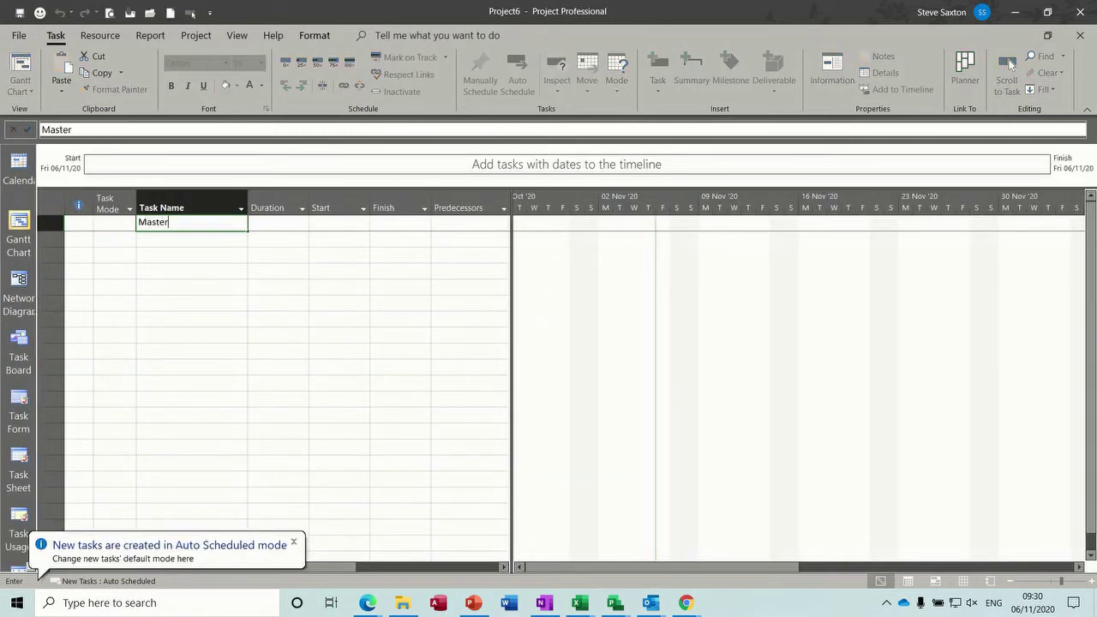
key("Return")
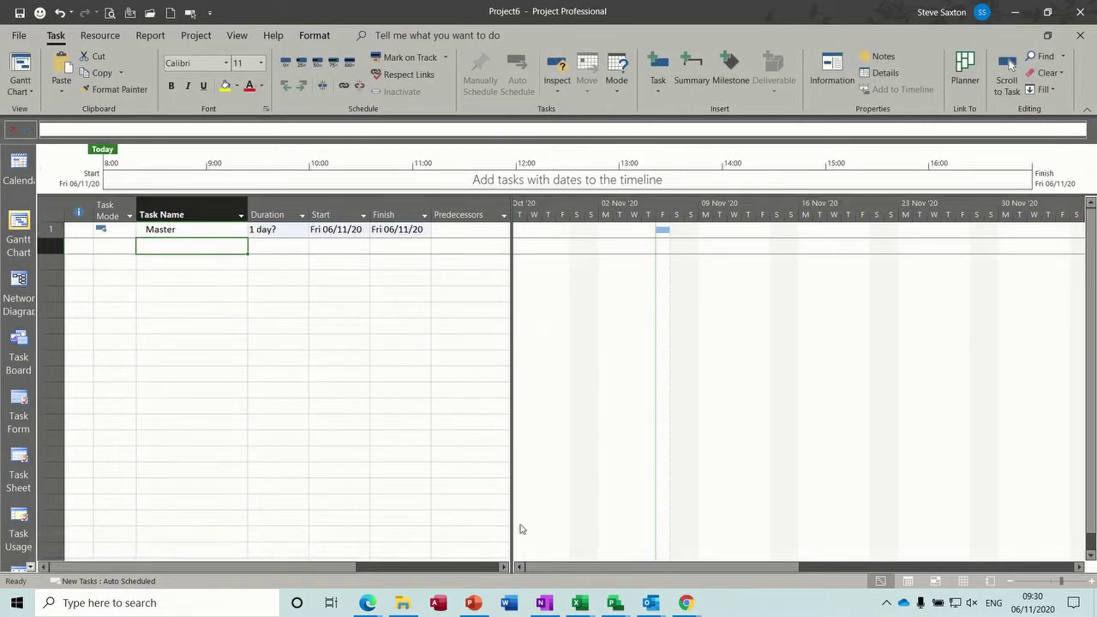
- Copy the Project A summary task row from its project file and return to the Master project
mouse_move(614, 606)
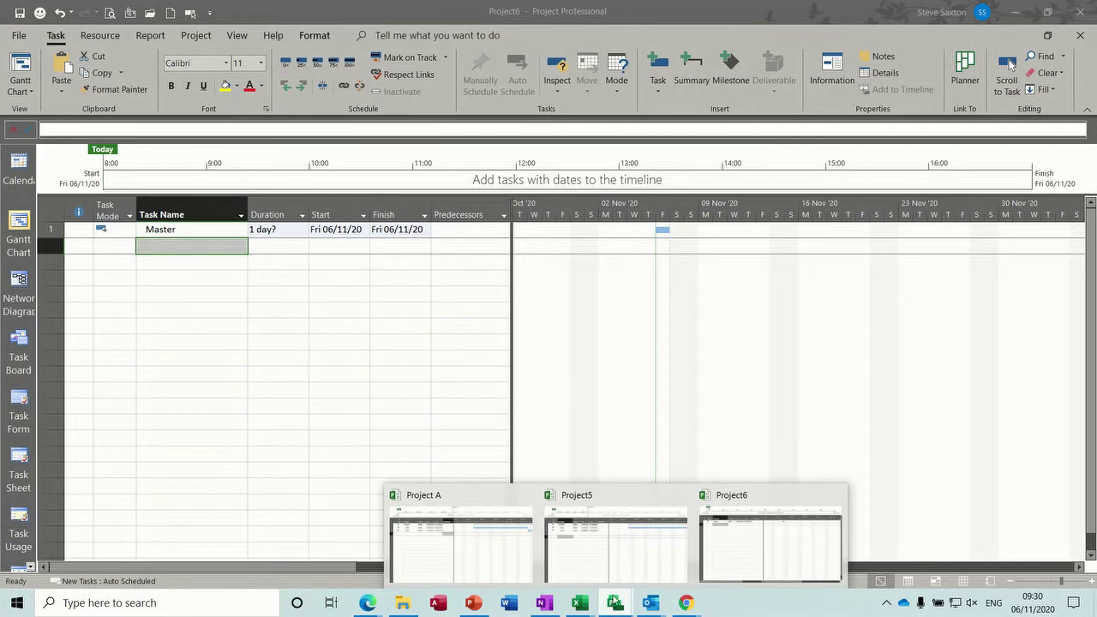
left_click(466, 553)
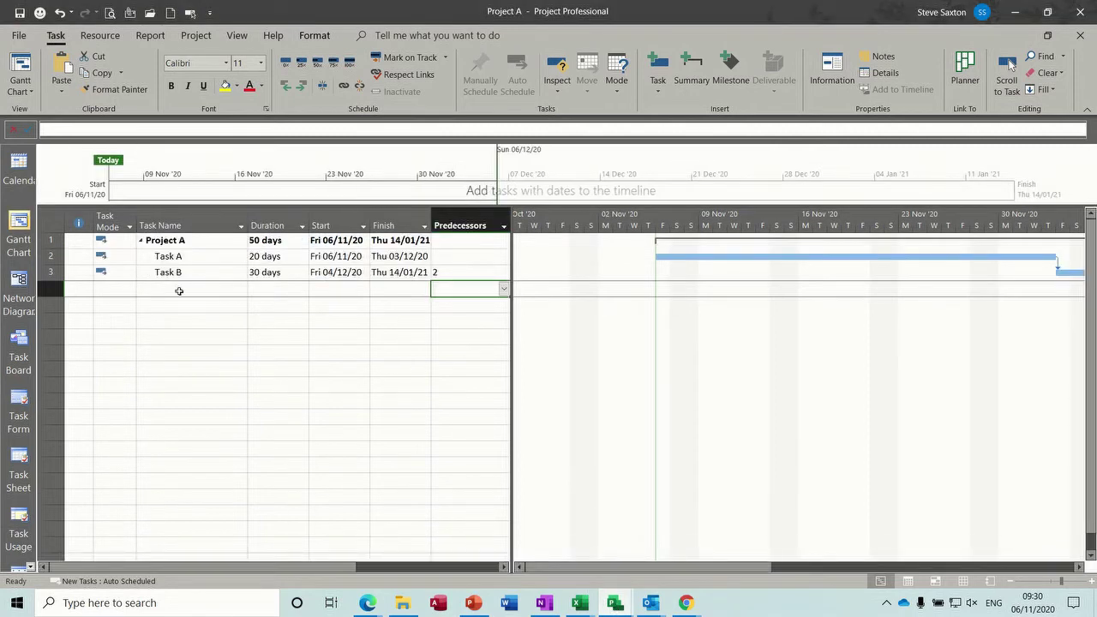
left_click(49, 241)
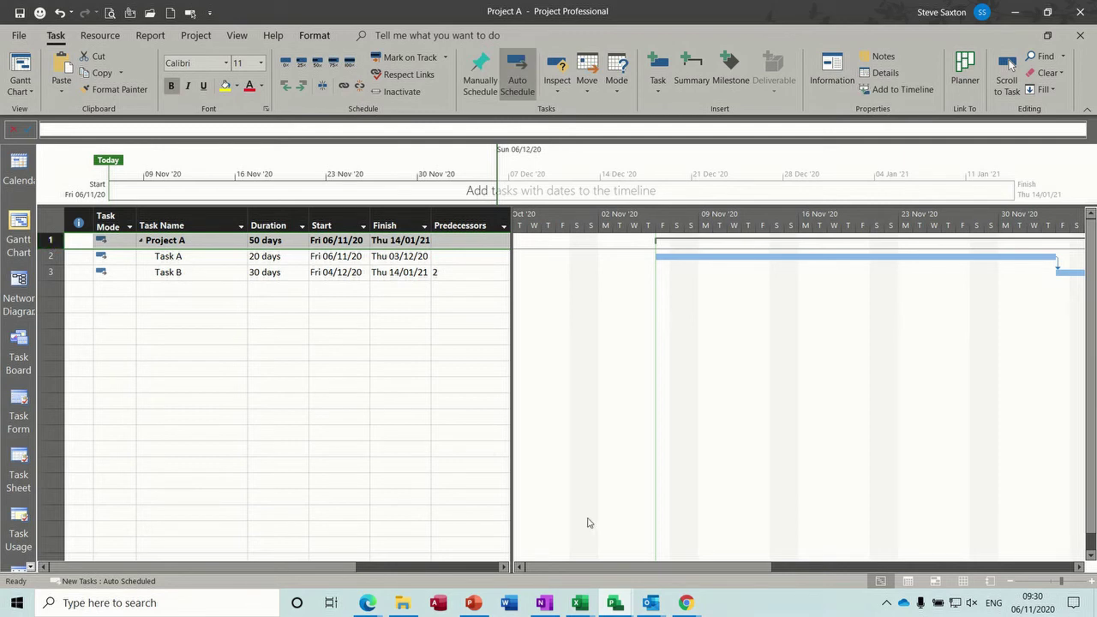
mouse_move(614, 608)
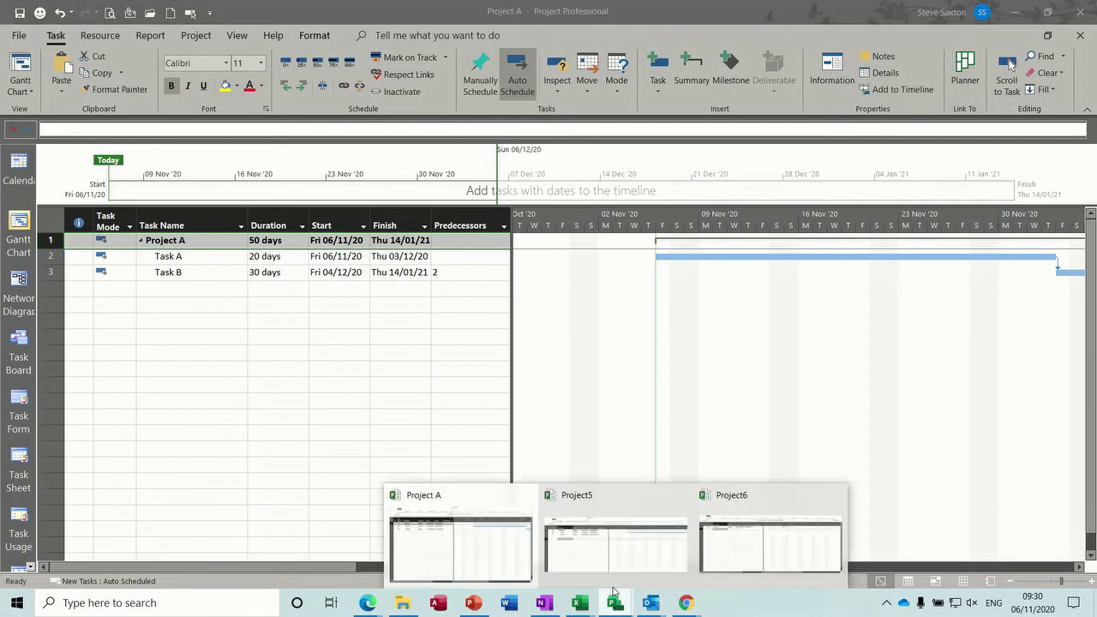
left_click(637, 558)
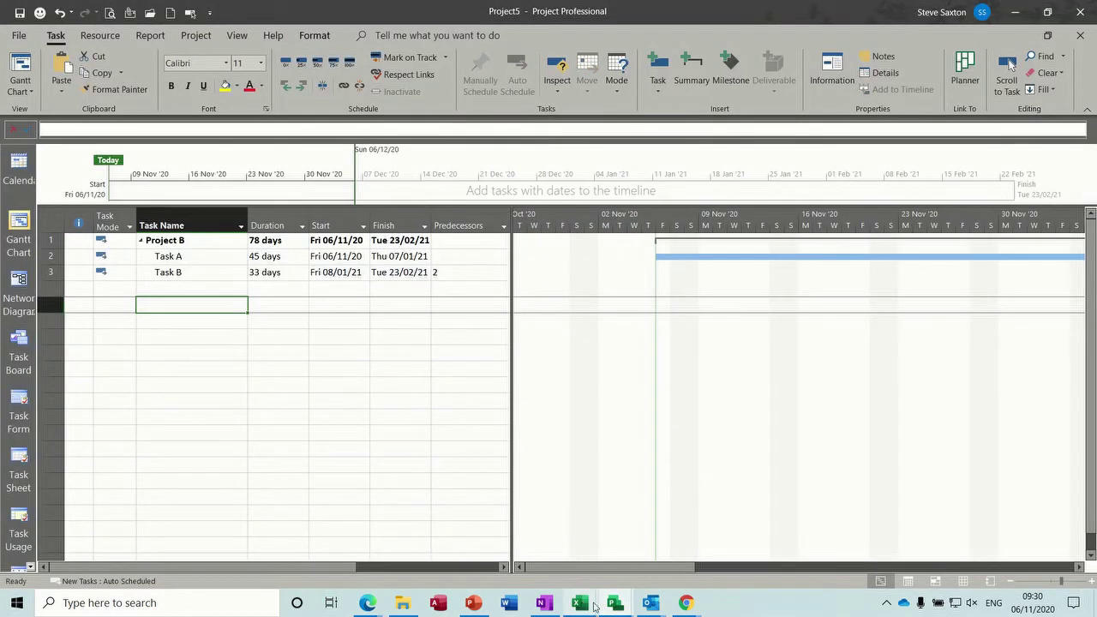
mouse_move(614, 608)
left_click(728, 561)
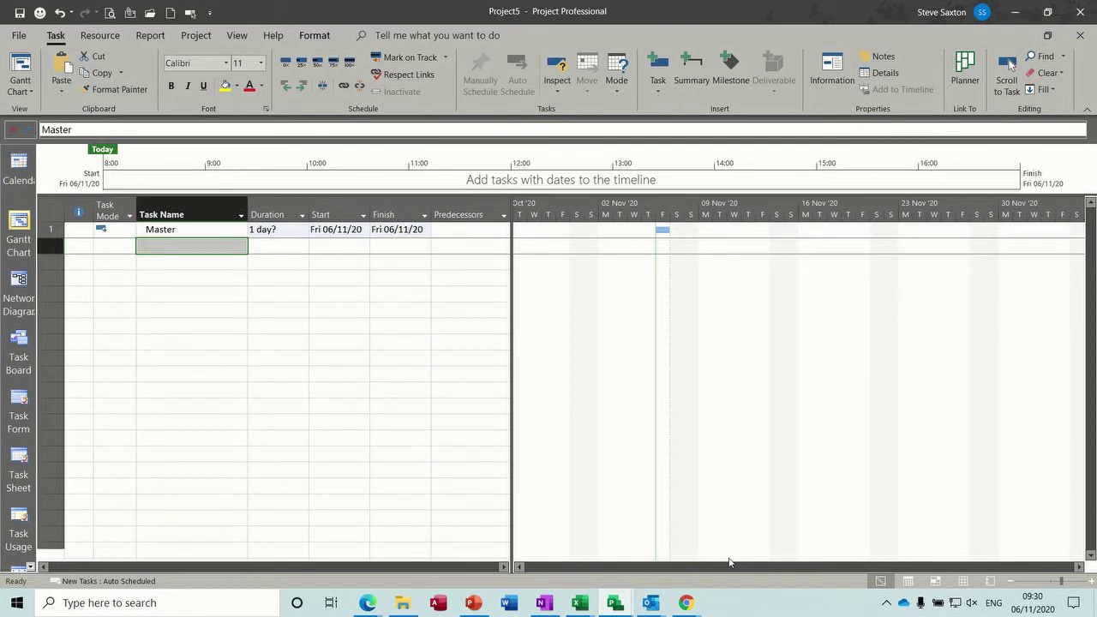
- Paste the copied Project A row below Master as a link, using Paste Special with Text Data
left_click(49, 246)
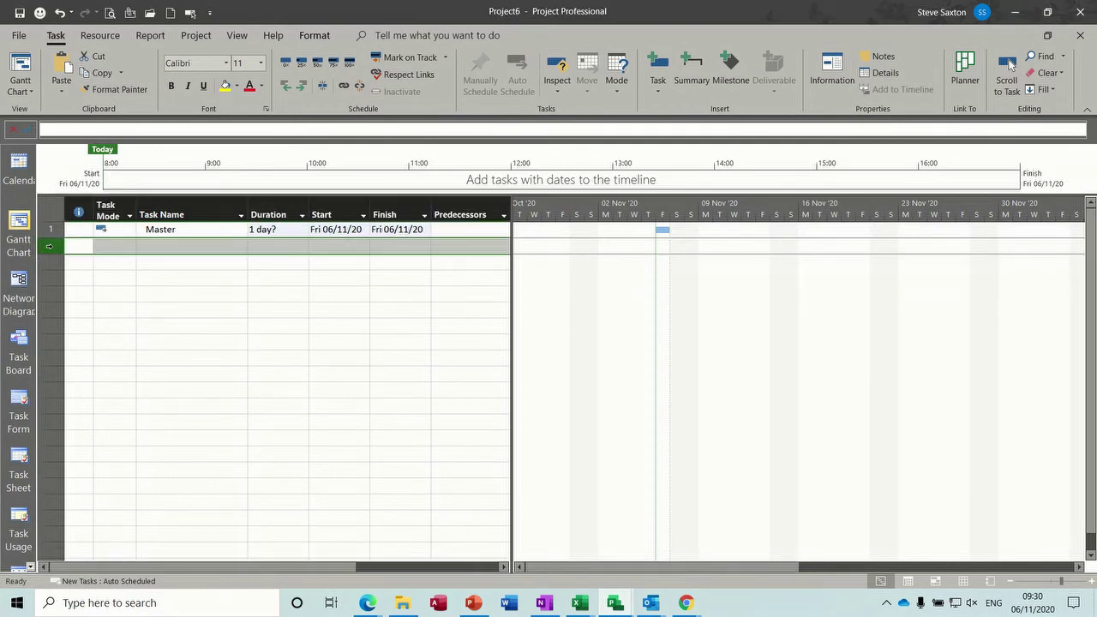
left_click(61, 91)
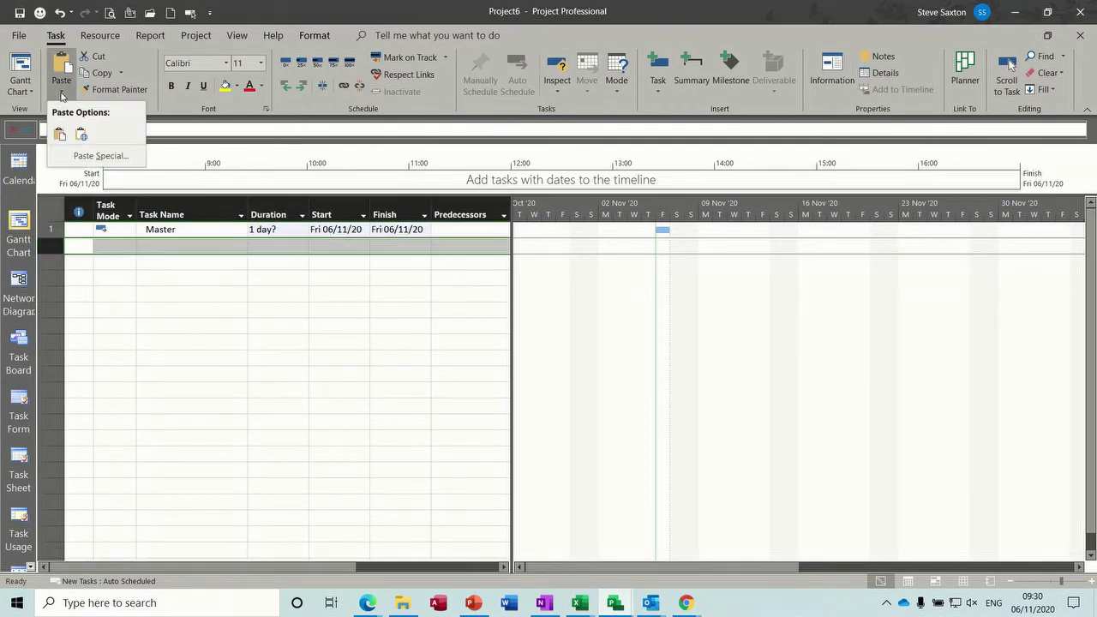
left_click(74, 156)
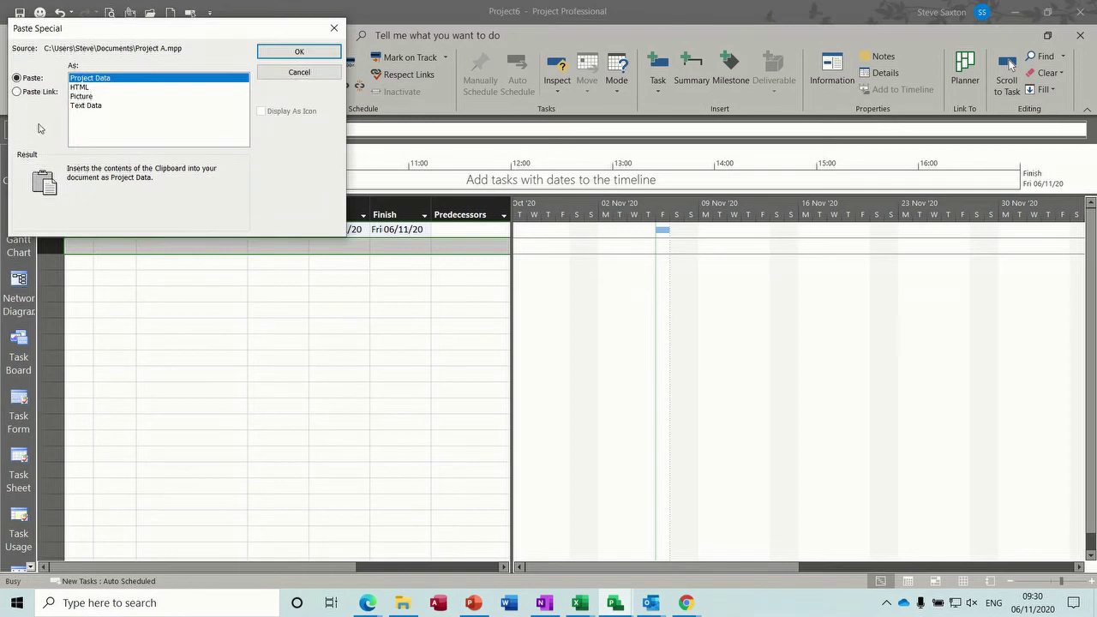
left_click(25, 91)
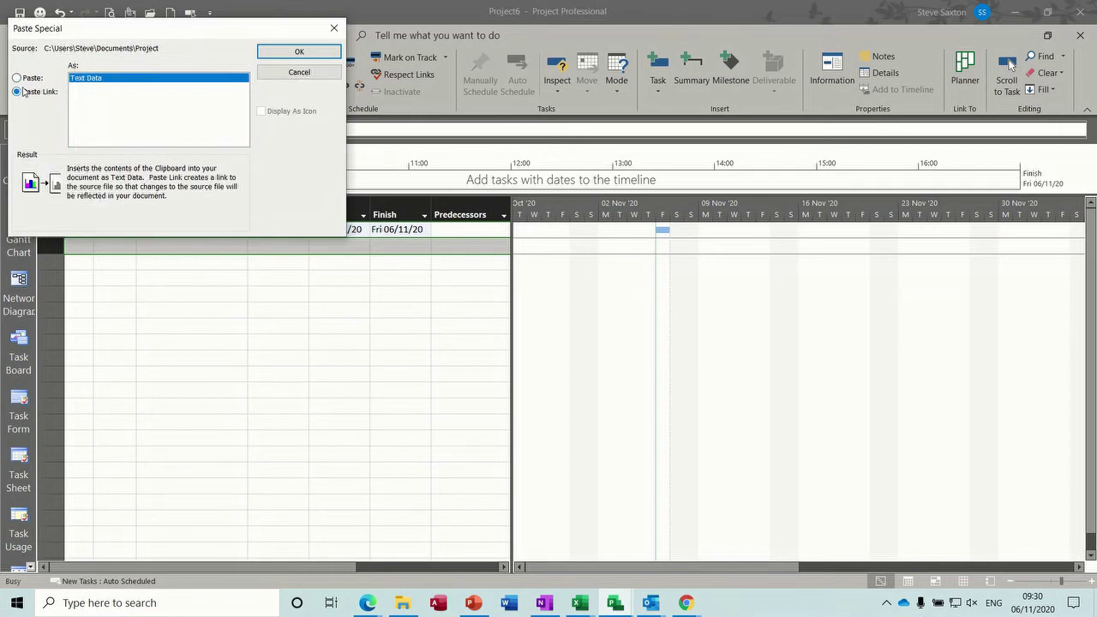
left_click(283, 53)
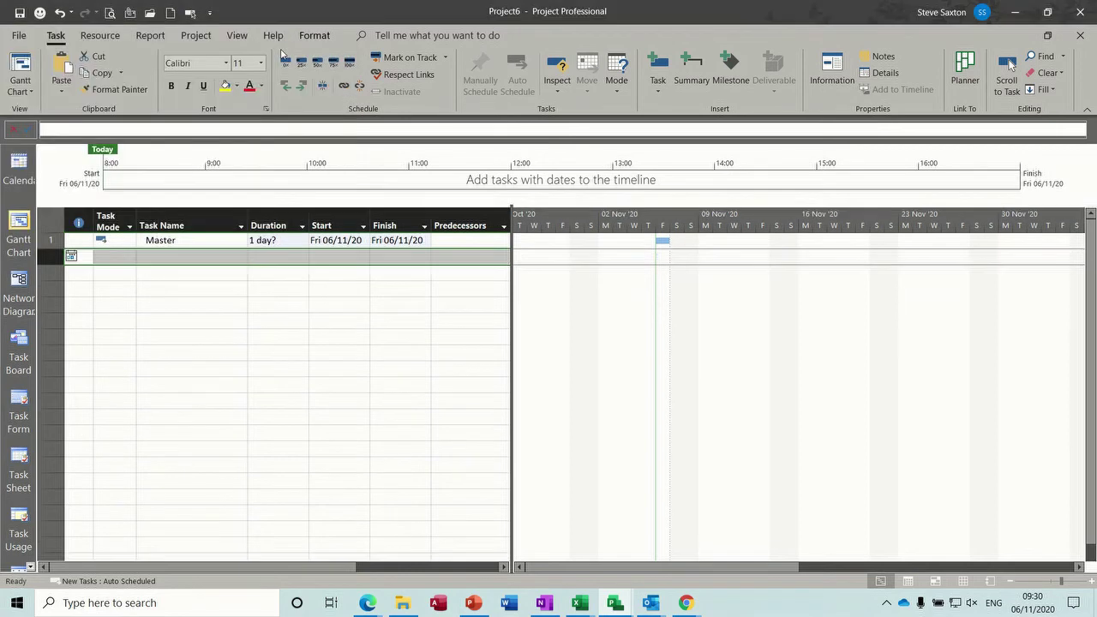
left_click(186, 273)
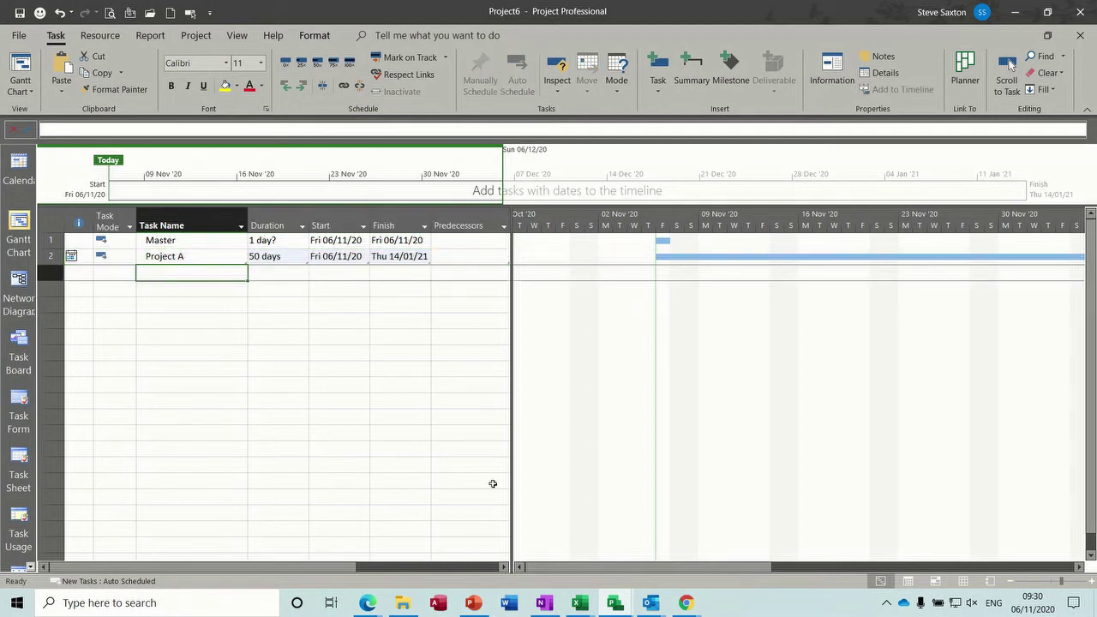
- Copy the Project B summary task row from Project5 and return to the Master project
mouse_move(613, 610)
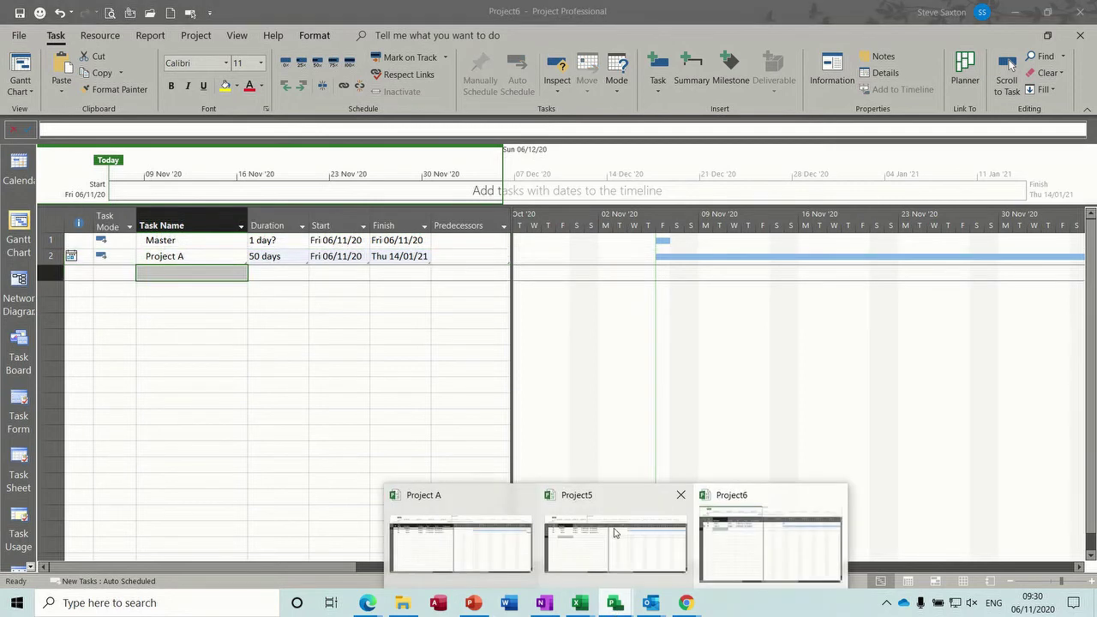
left_click(616, 533)
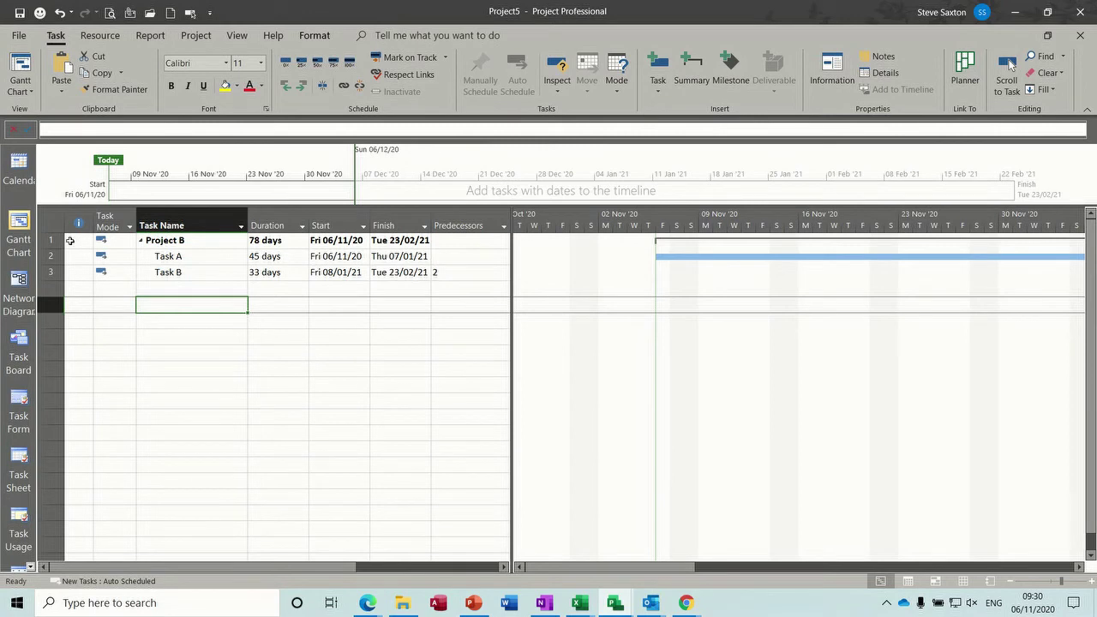
left_click(55, 241)
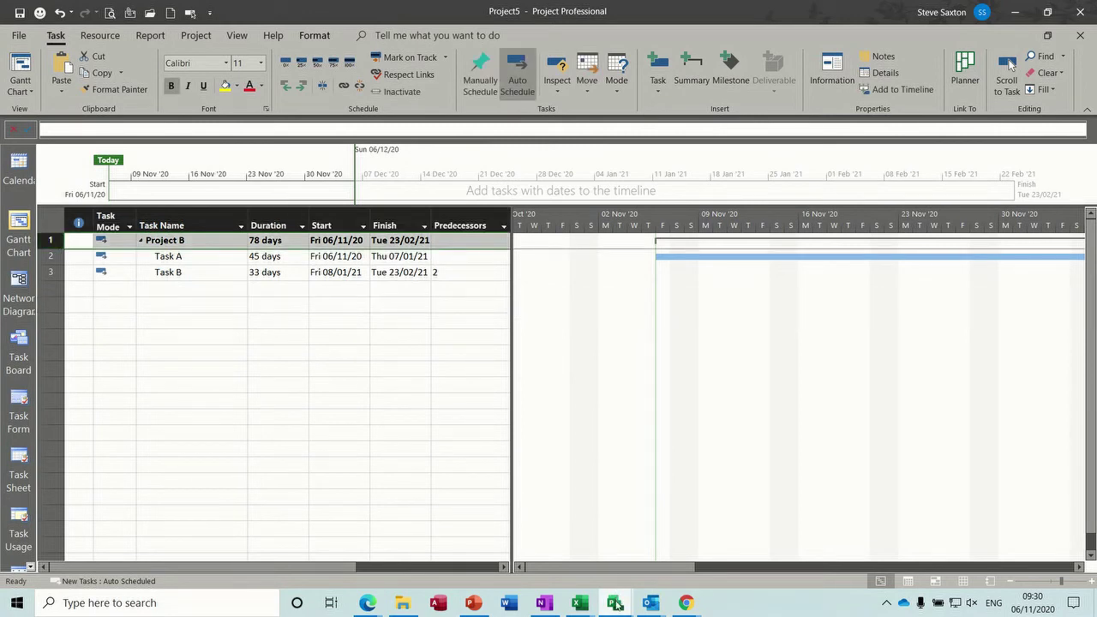
mouse_move(617, 604)
left_click(720, 551)
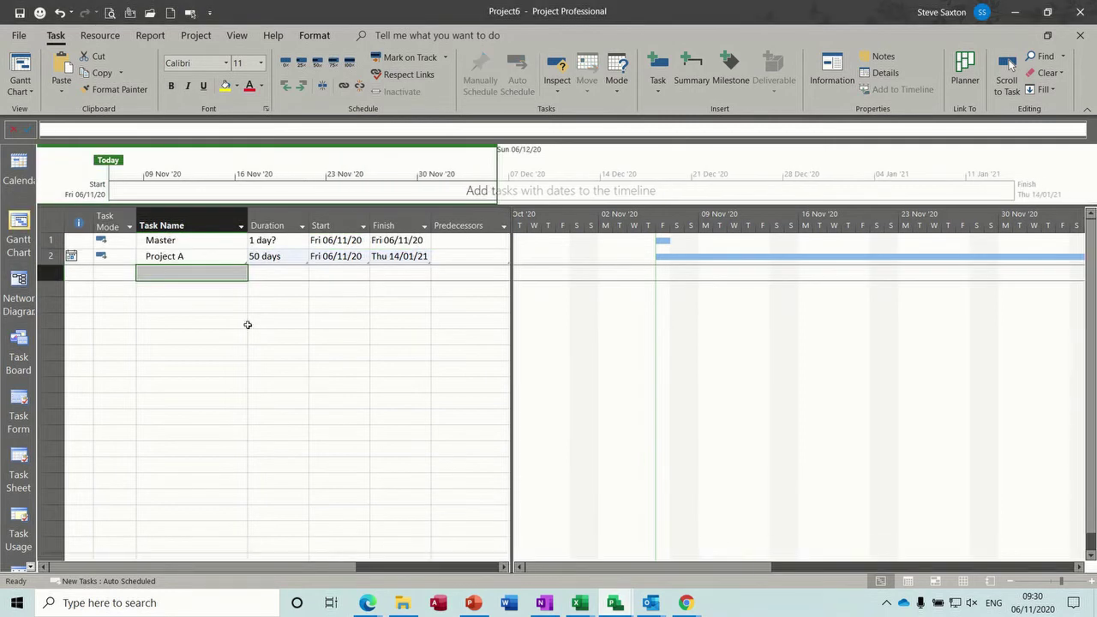
- Paste the copied Project B row below Project A as a link, using Paste Special with Text Data
left_click(49, 273)
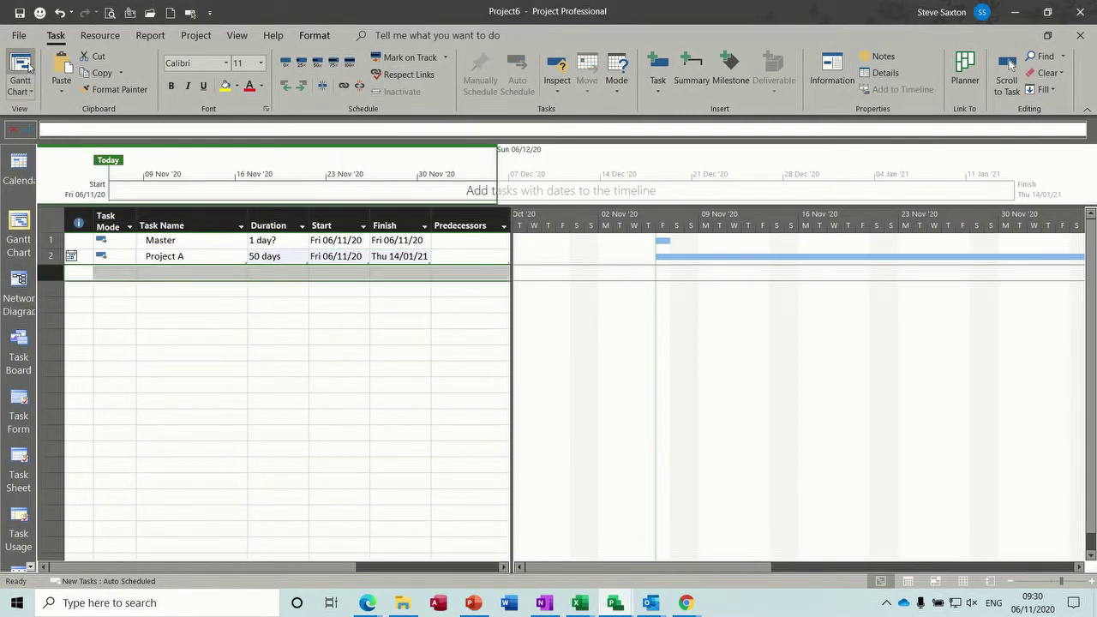
left_click(61, 86)
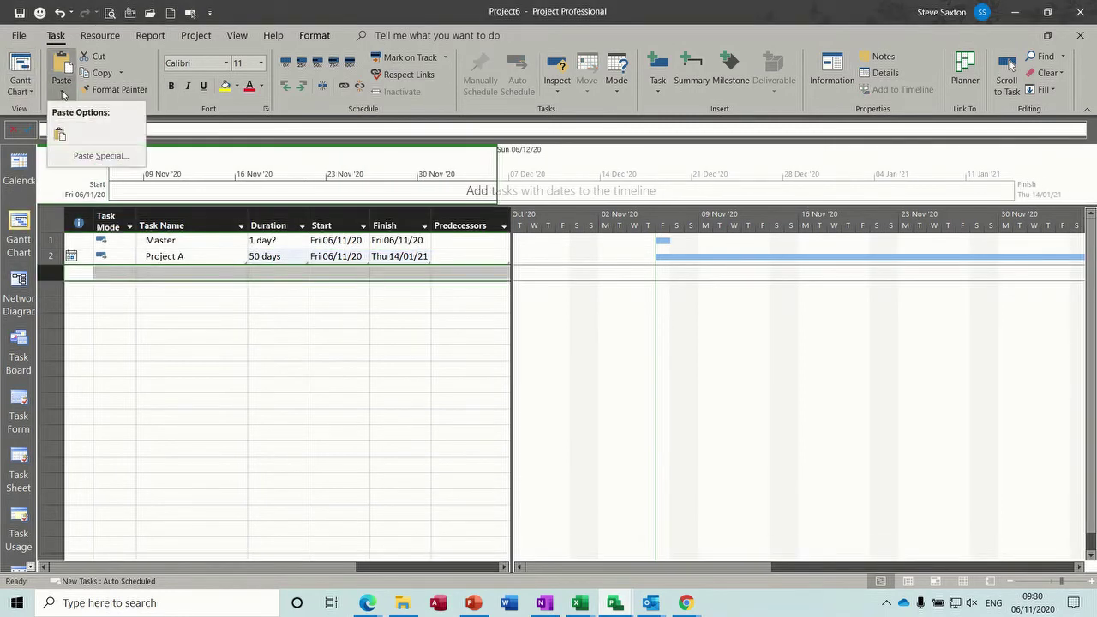
left_click(72, 156)
left_click(47, 93)
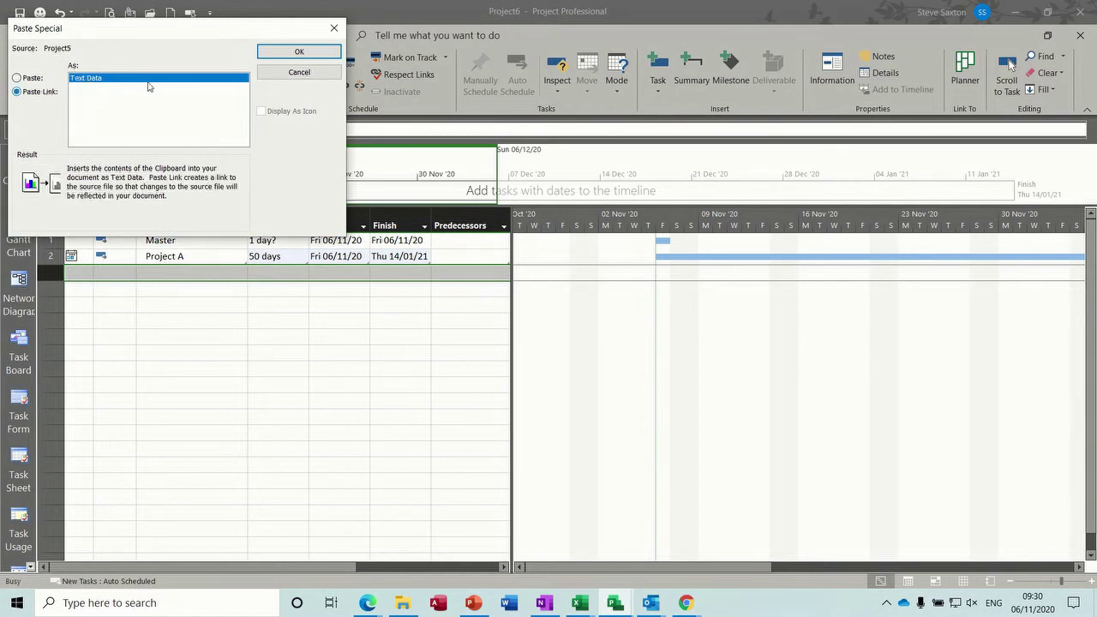
left_click(292, 51)
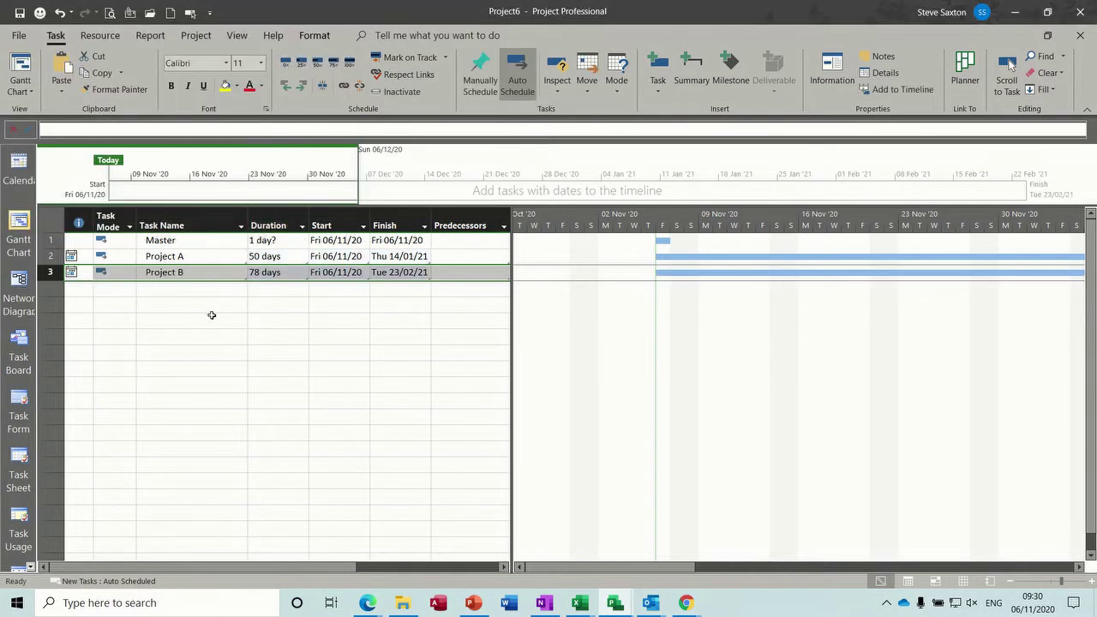
- Indent Project A and Project B as subtasks of Master
left_click_drag(175, 256, 177, 272)
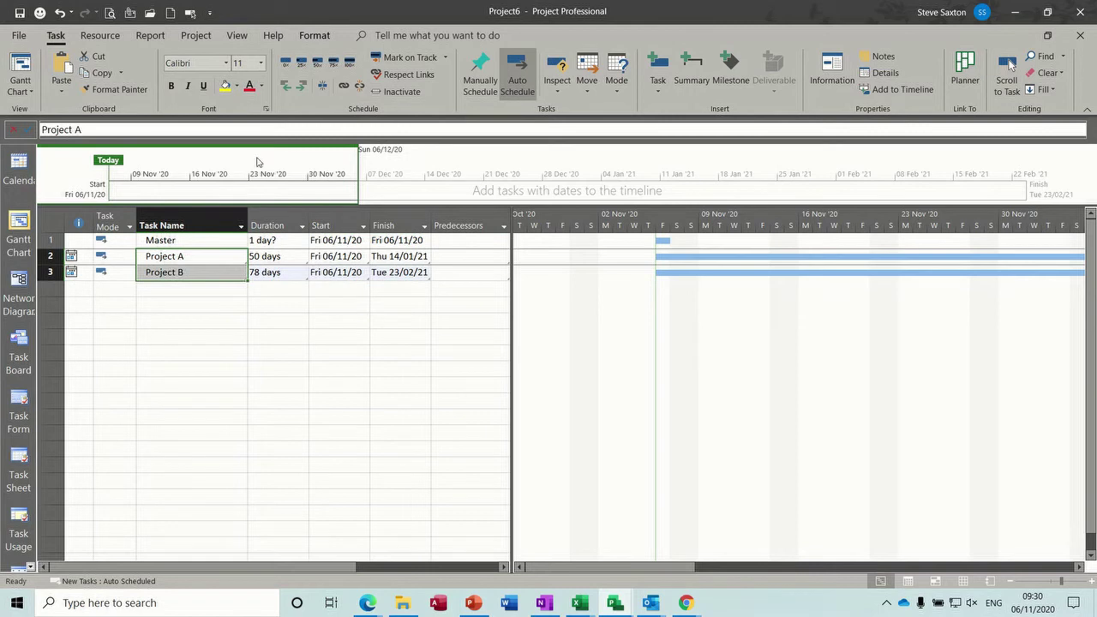
left_click(302, 85)
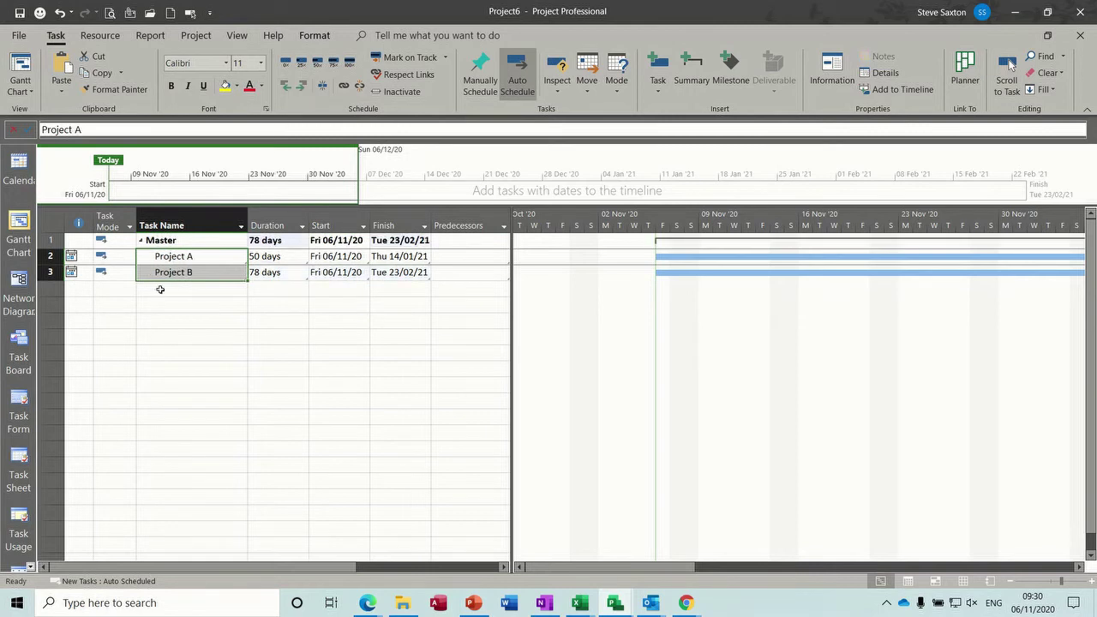
left_click(221, 289)
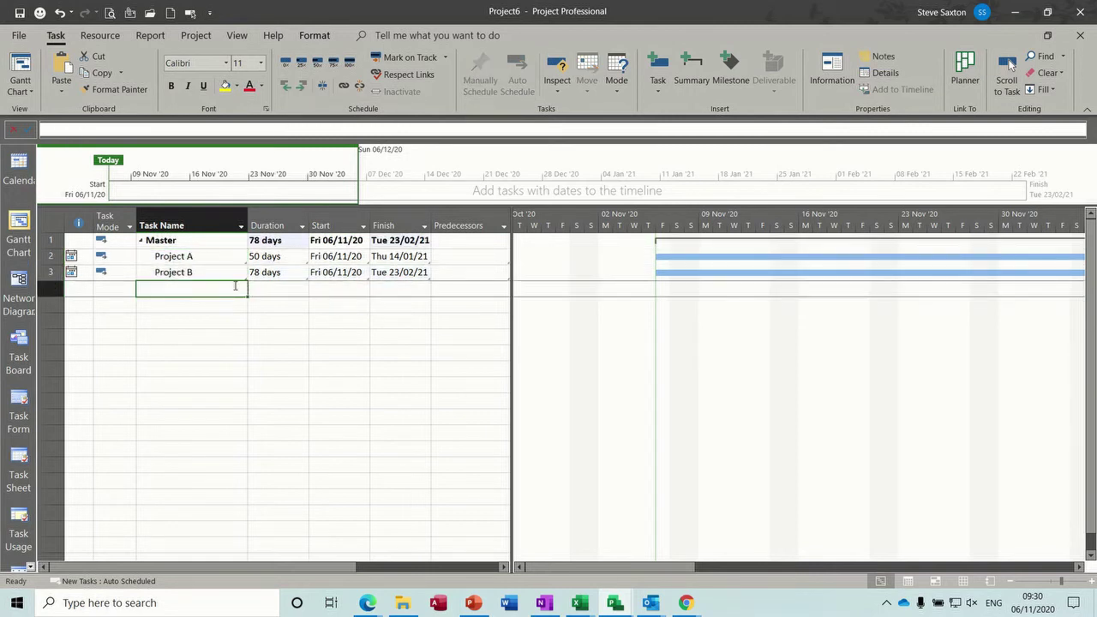
- Switch to the Project B file and set Task B's duration to 66 days
mouse_move(610, 597)
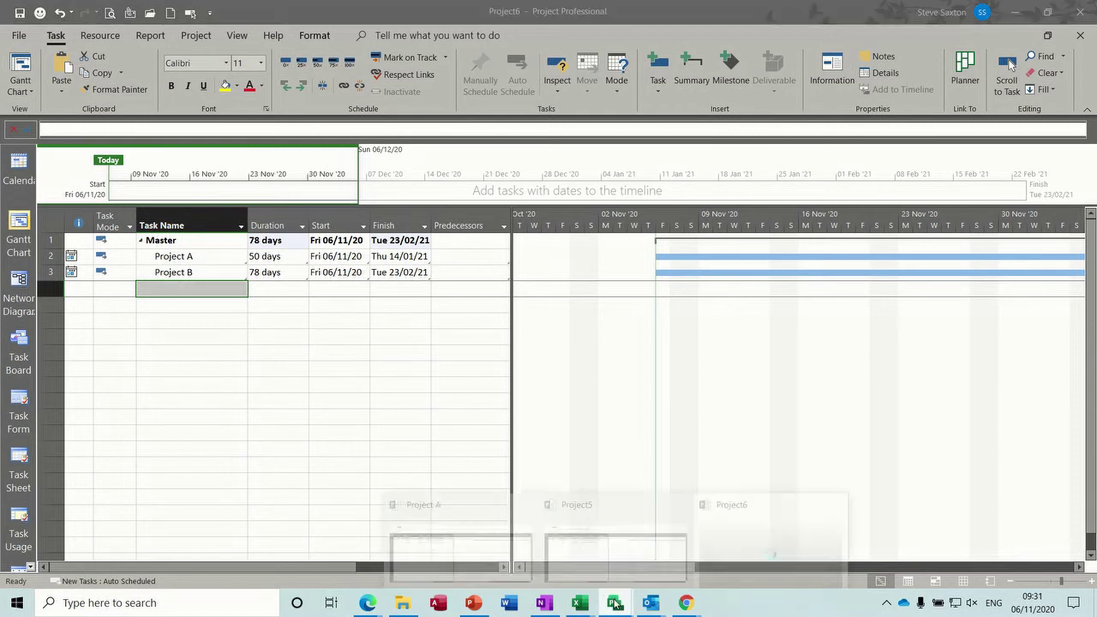
left_click(572, 552)
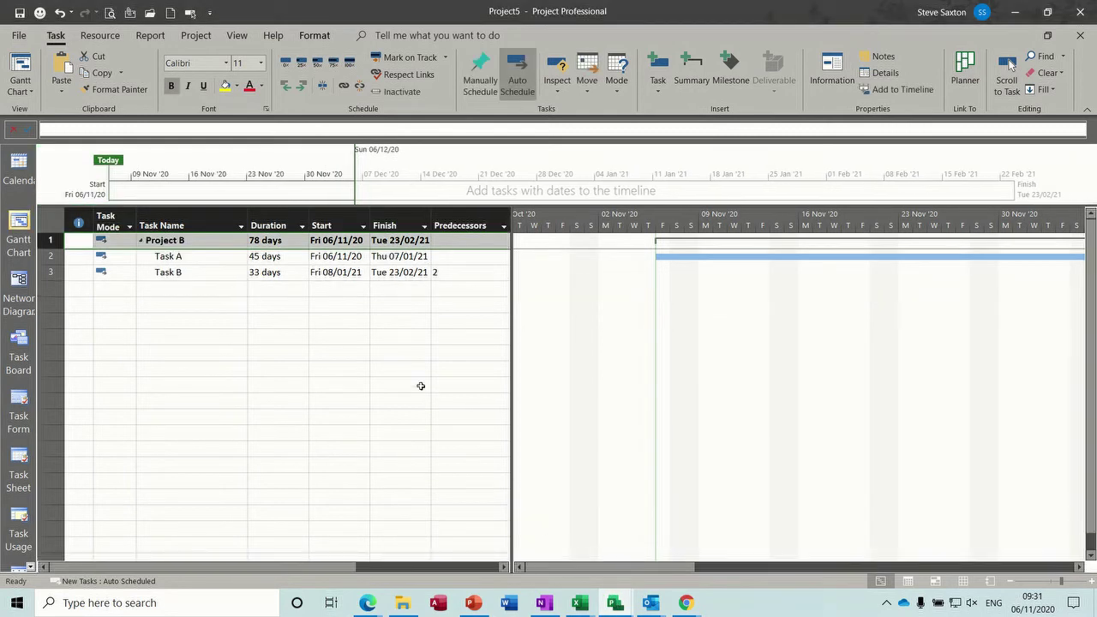
left_click(264, 273)
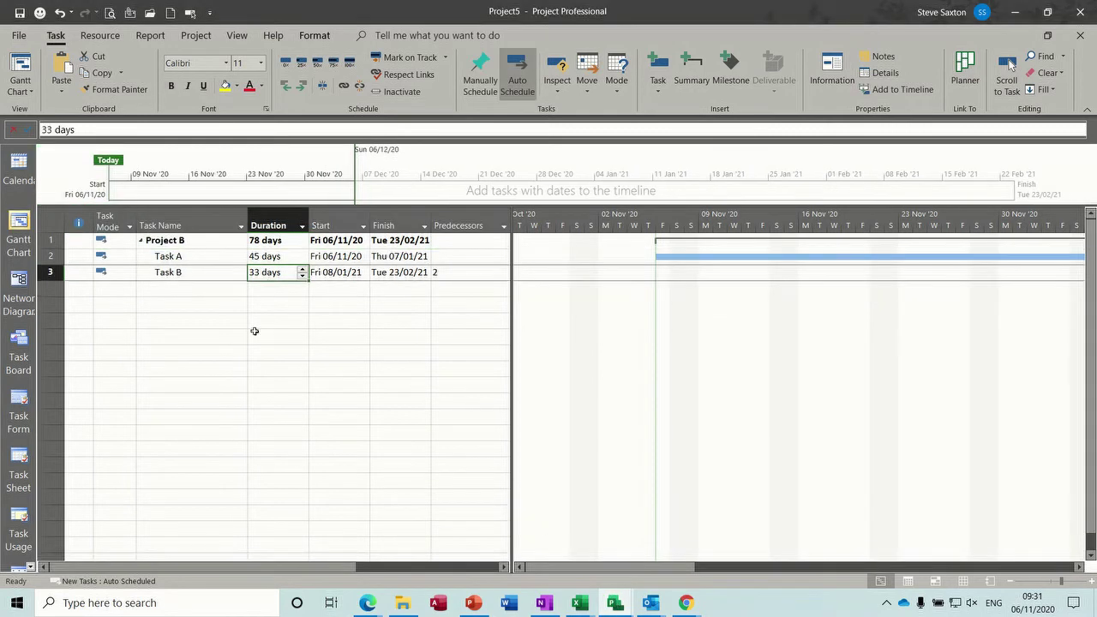
type("66")
key("Return")
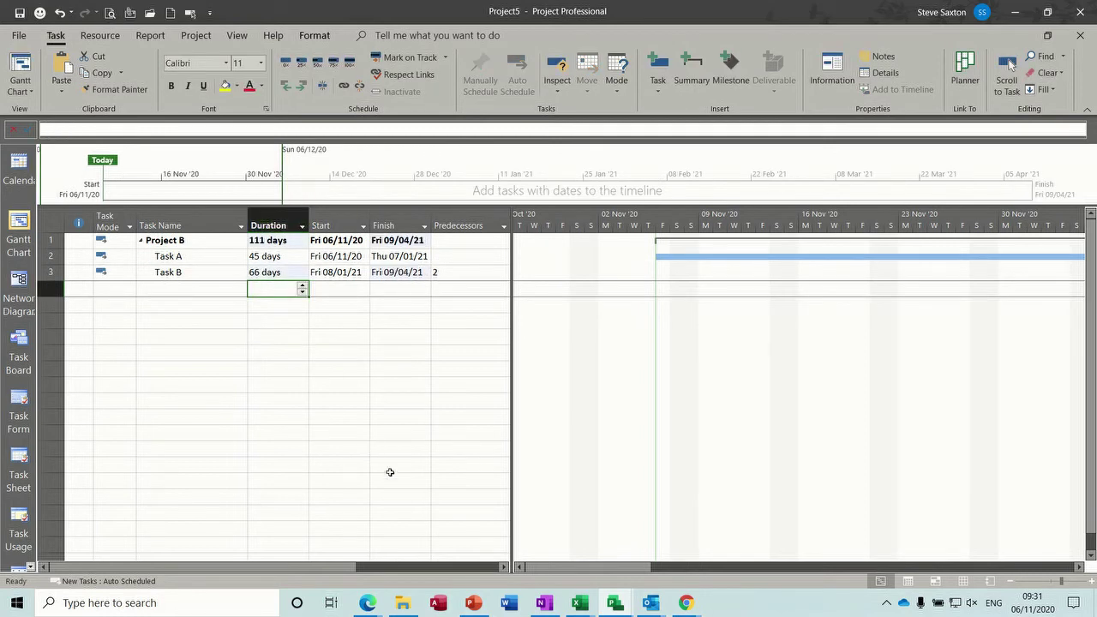
- Return to the Master project to check the linked durations, and select the Project A task name
left_click(615, 602)
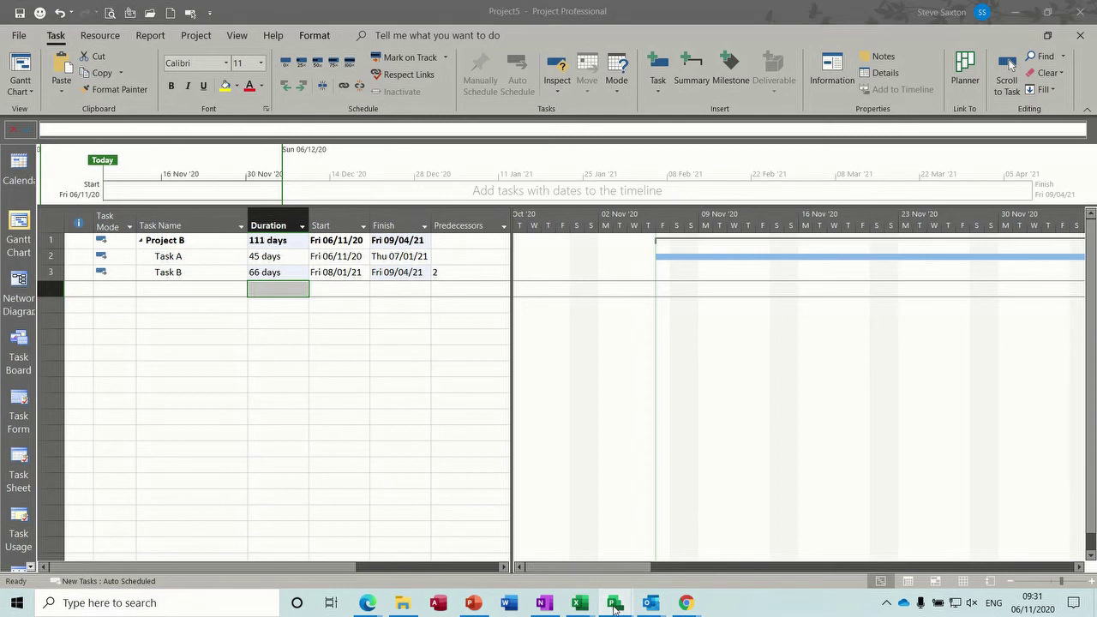
left_click(744, 552)
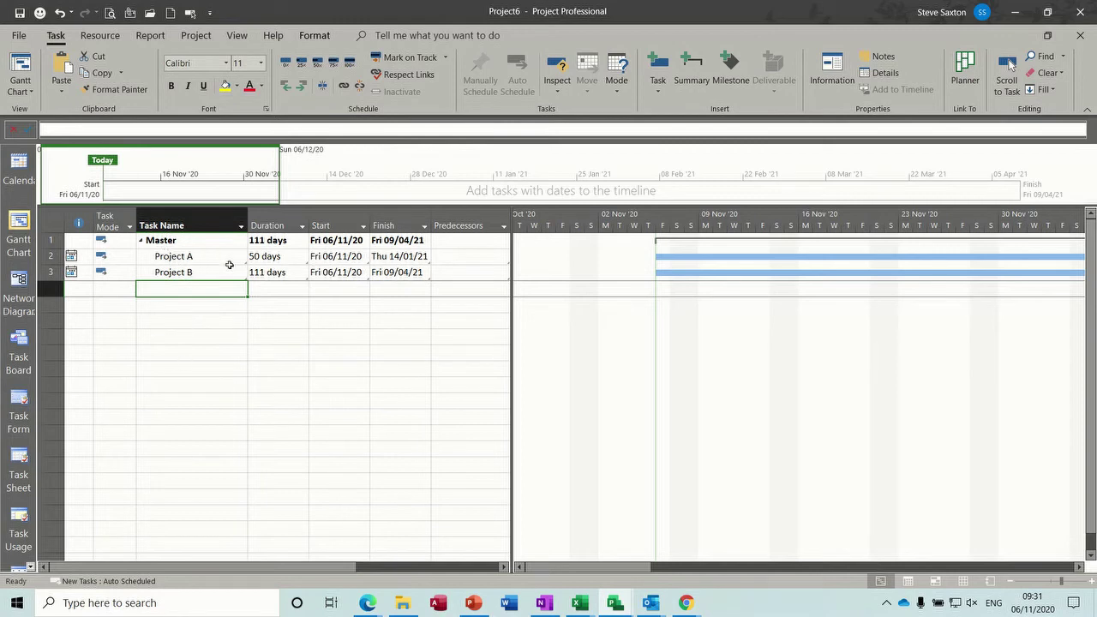
double_click(184, 257)
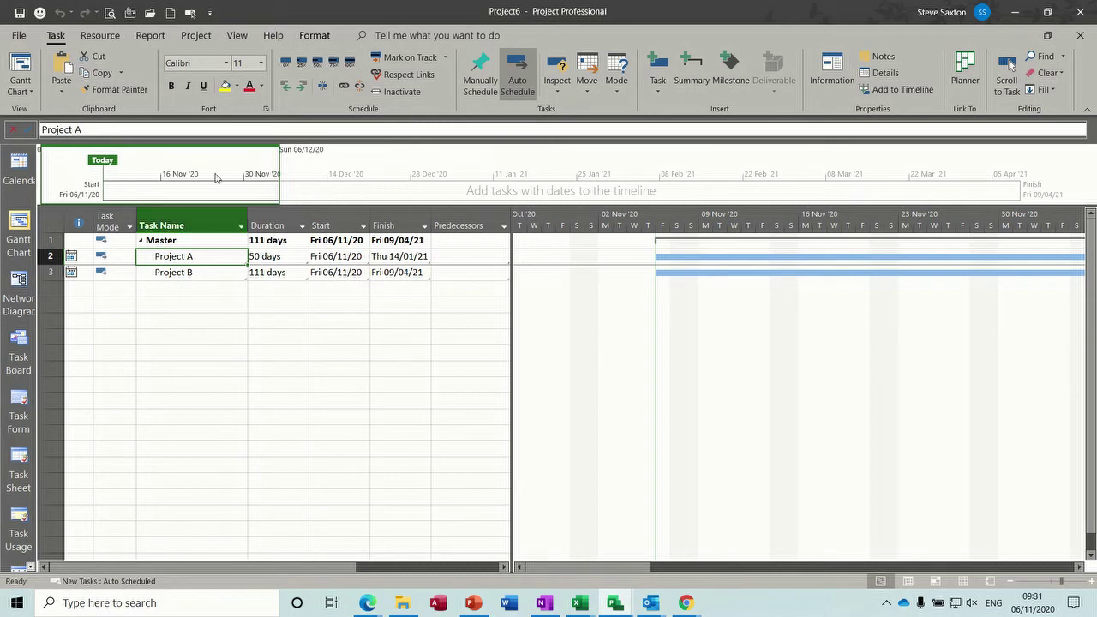
left_click(151, 36)
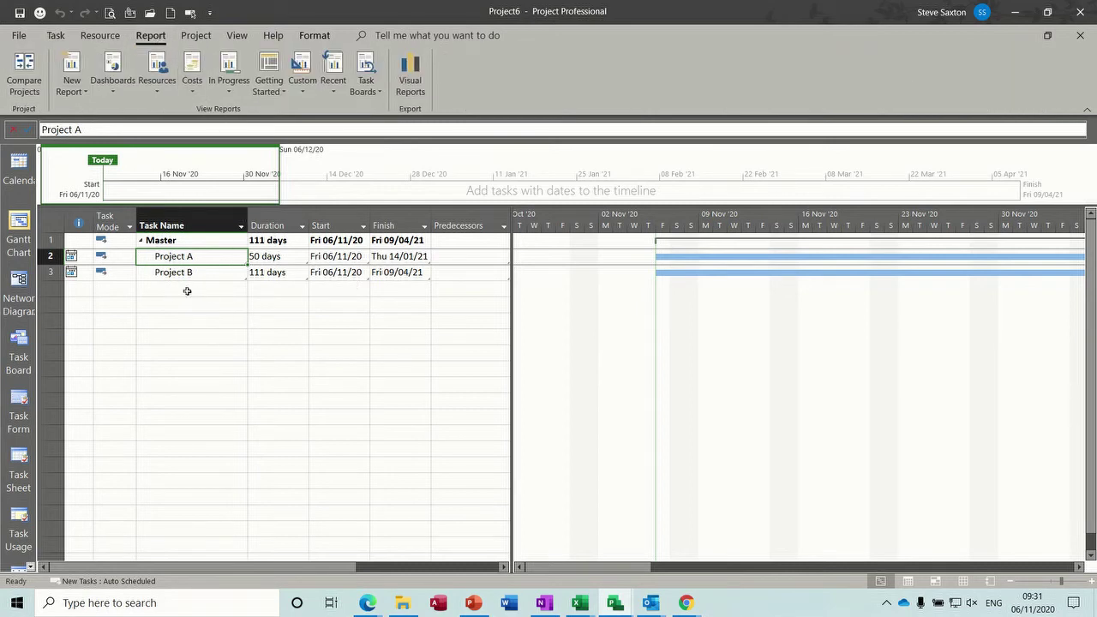
left_click(56, 38)
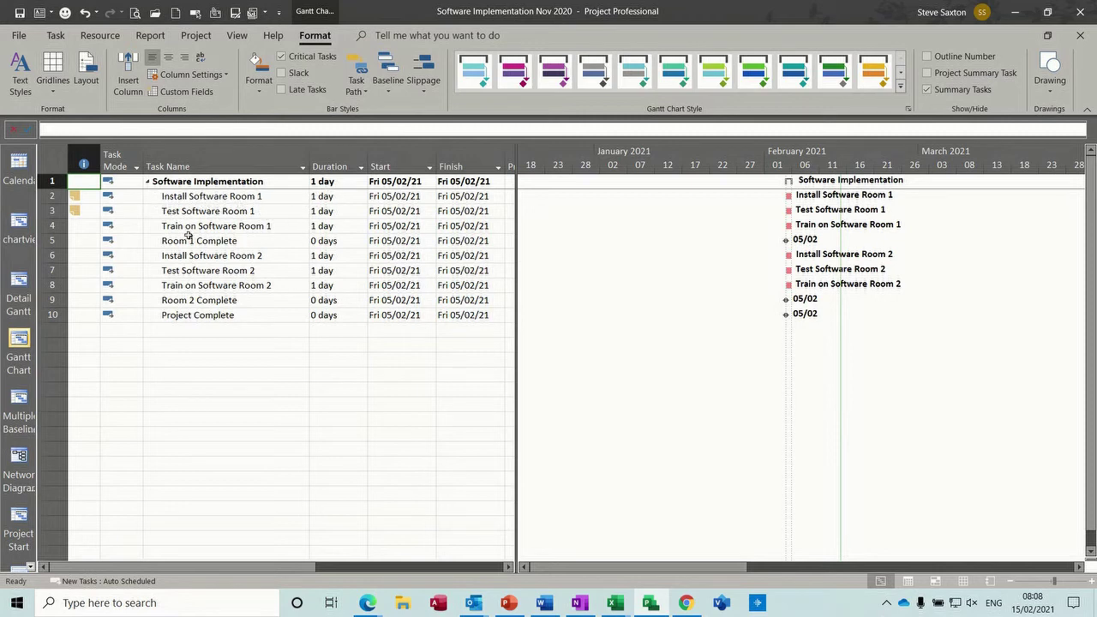
- Open the task information for Train on Software Room 1 and enter Config as its note text
double_click(220, 226)
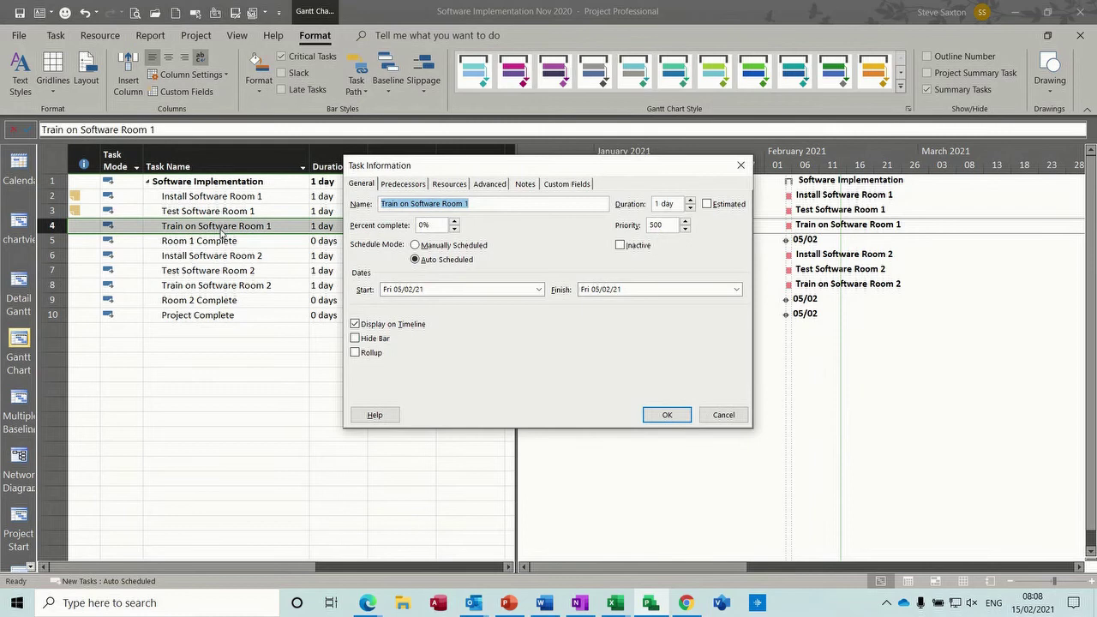
left_click(524, 185)
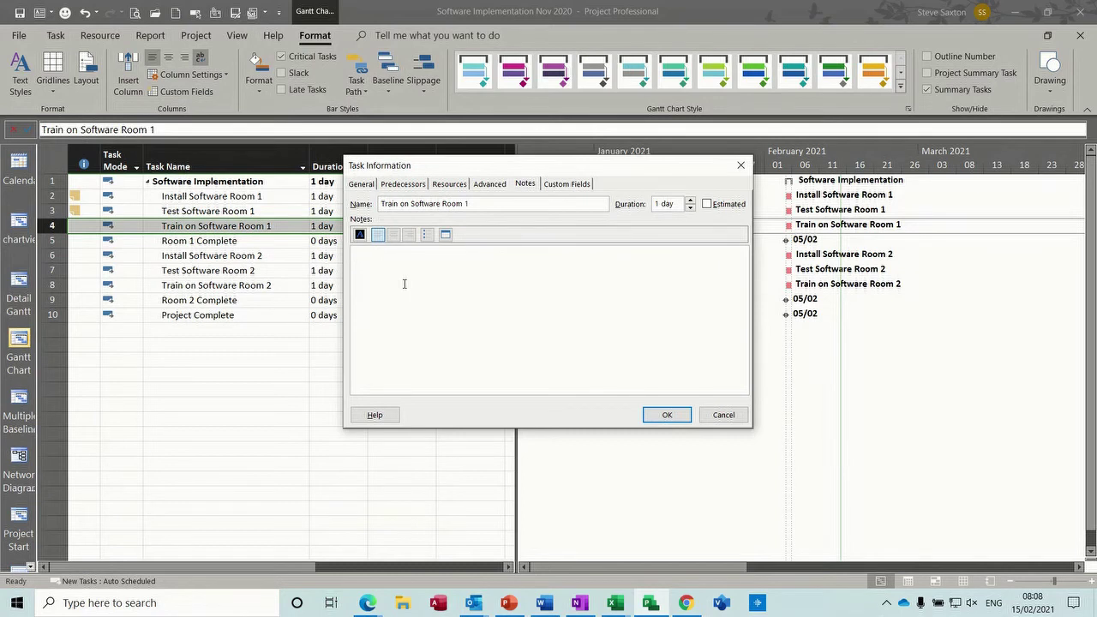
type("on")
key("Return")
key("Return")
- Insert the Charting 2020 workbook from the Examples folder's Excel 2020 subfolder into the note as a linked object displayed as an icon
left_click(446, 237)
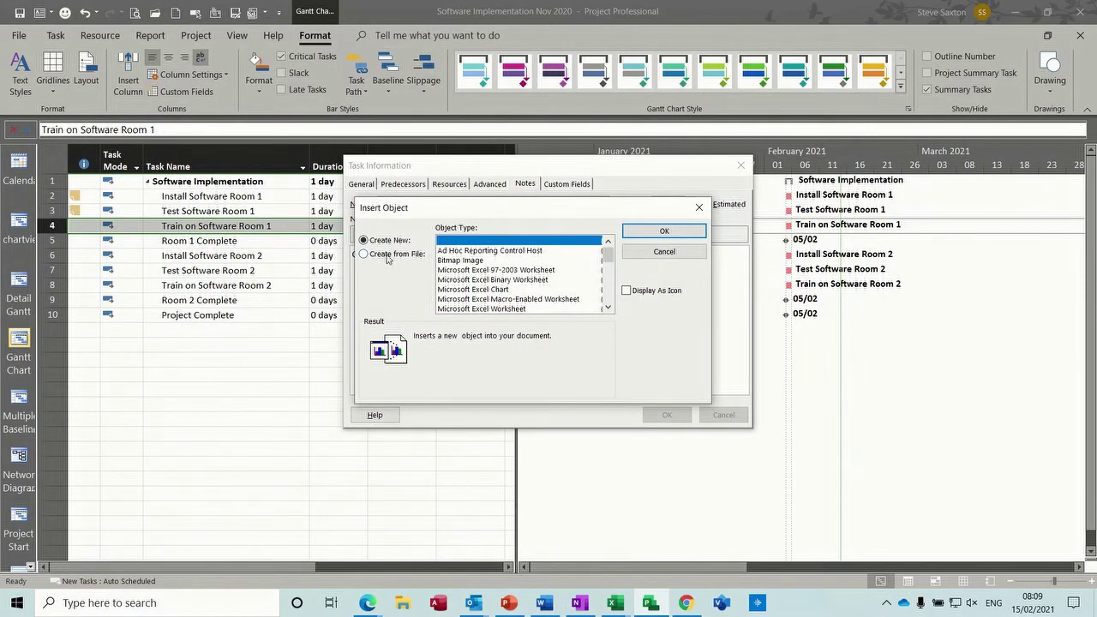
left_click(389, 257)
left_click(461, 271)
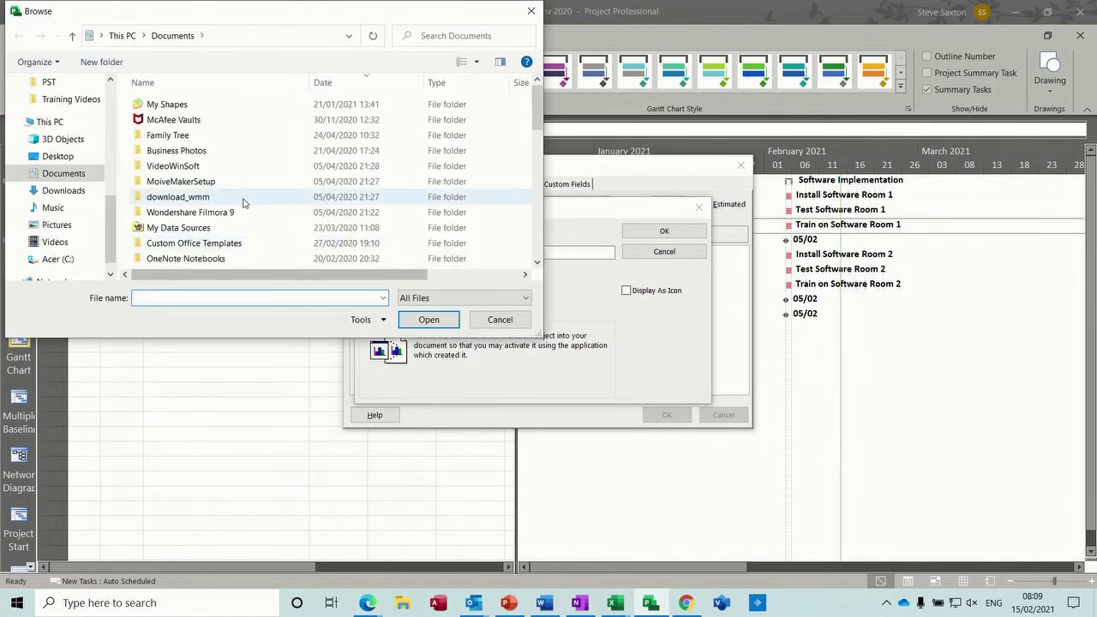
left_click_drag(111, 231, 114, 187)
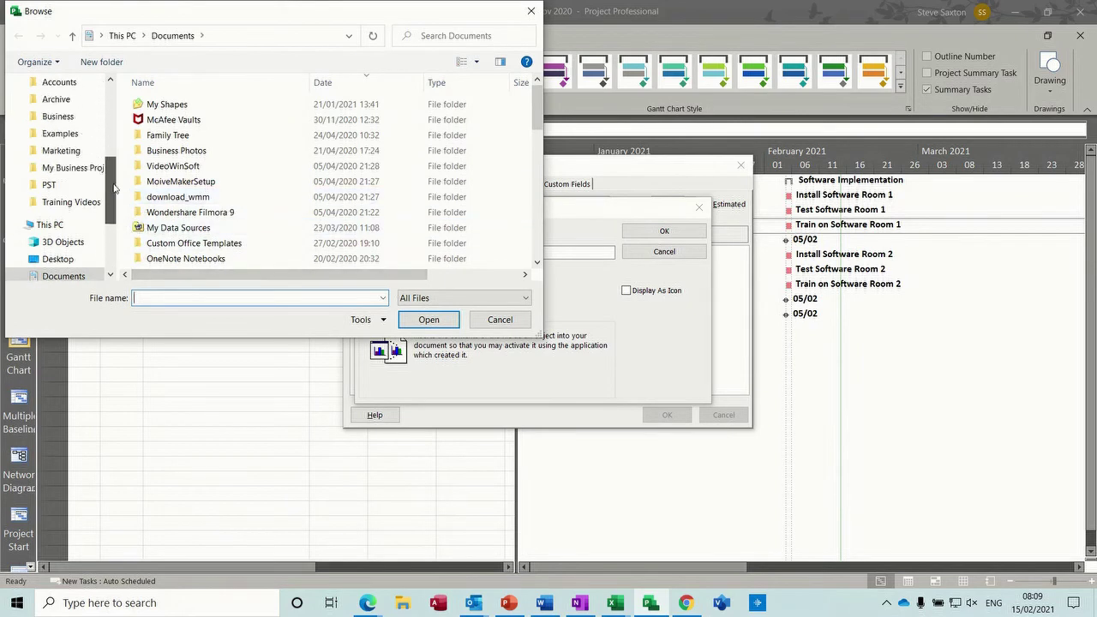
left_click(93, 137)
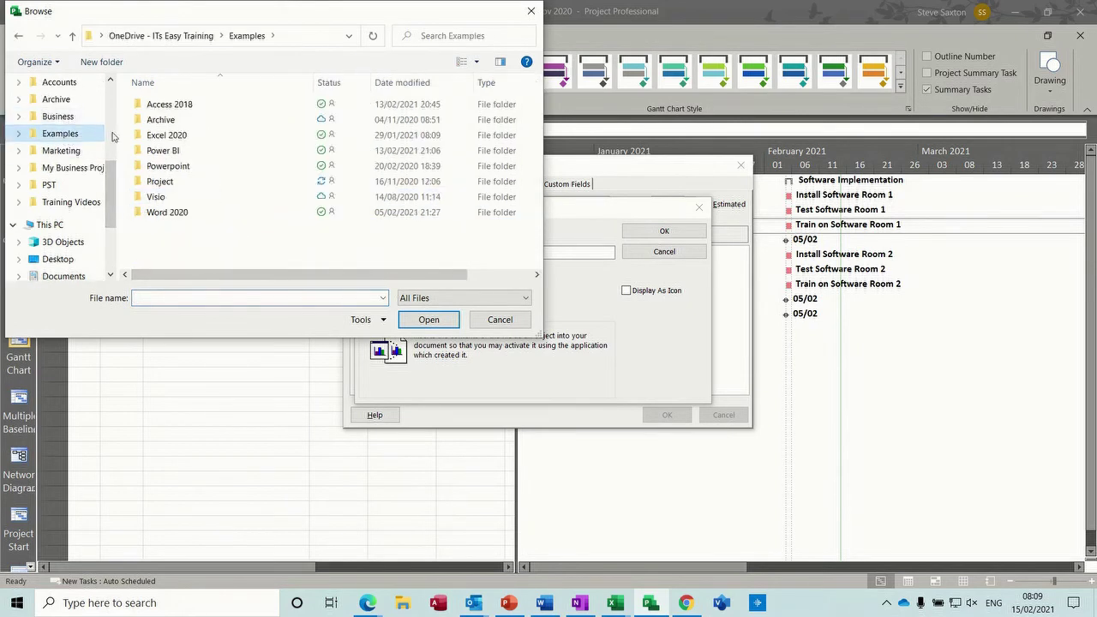
double_click(166, 137)
double_click(176, 135)
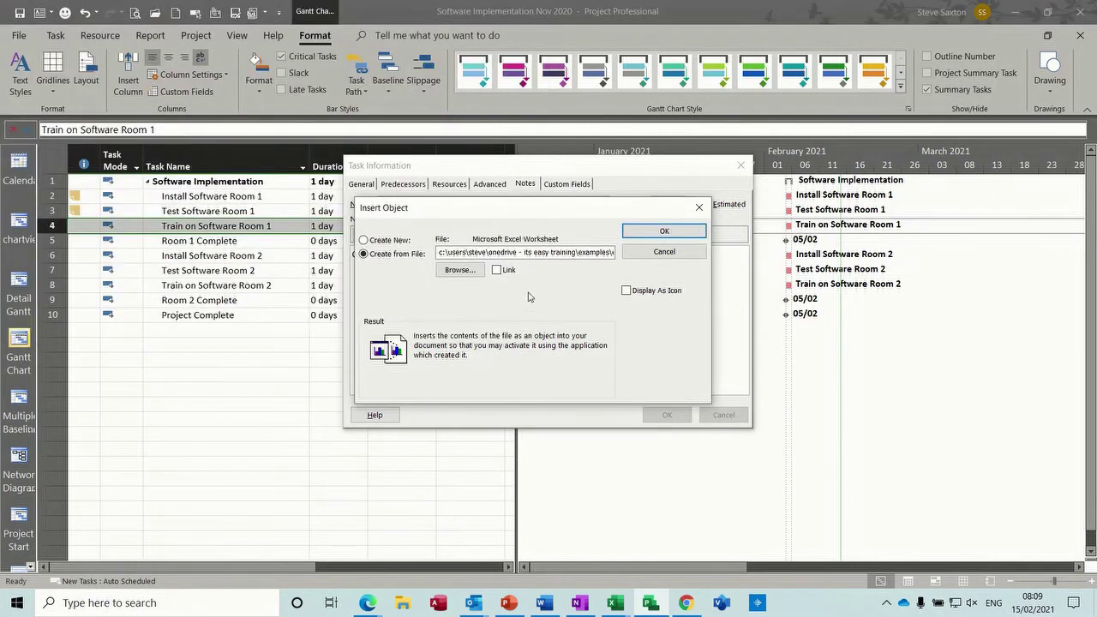
left_click(496, 270)
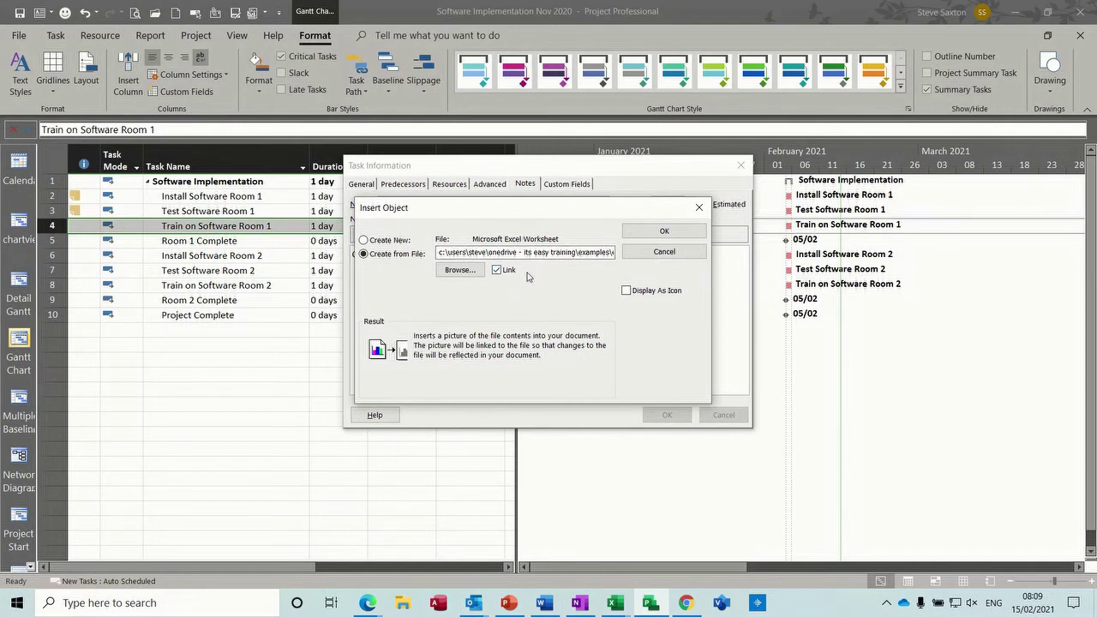
left_click(627, 292)
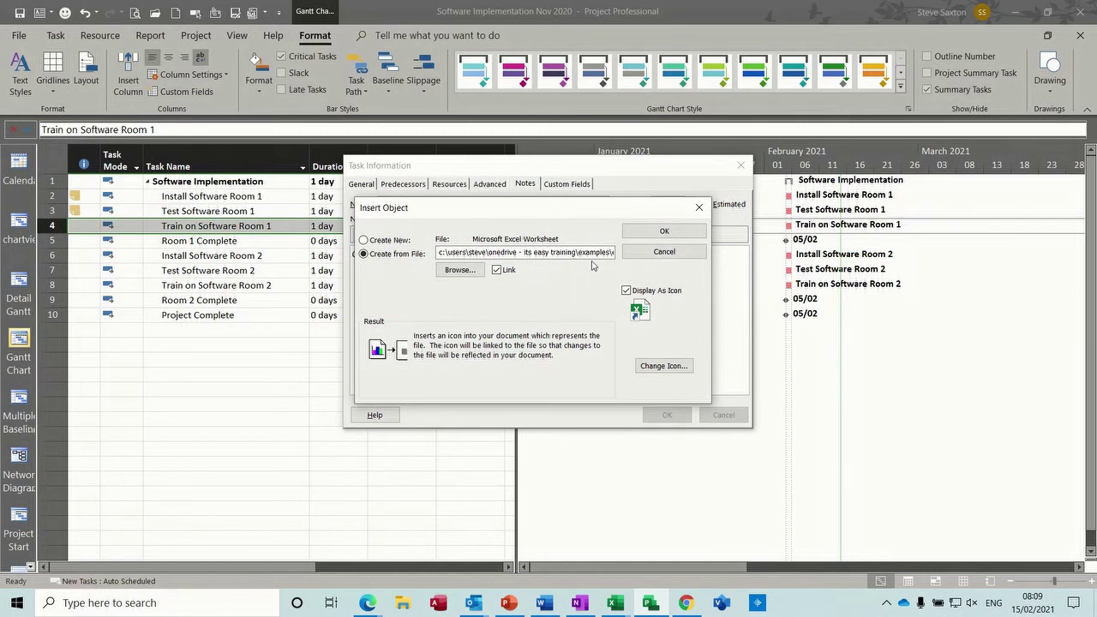
left_click(664, 231)
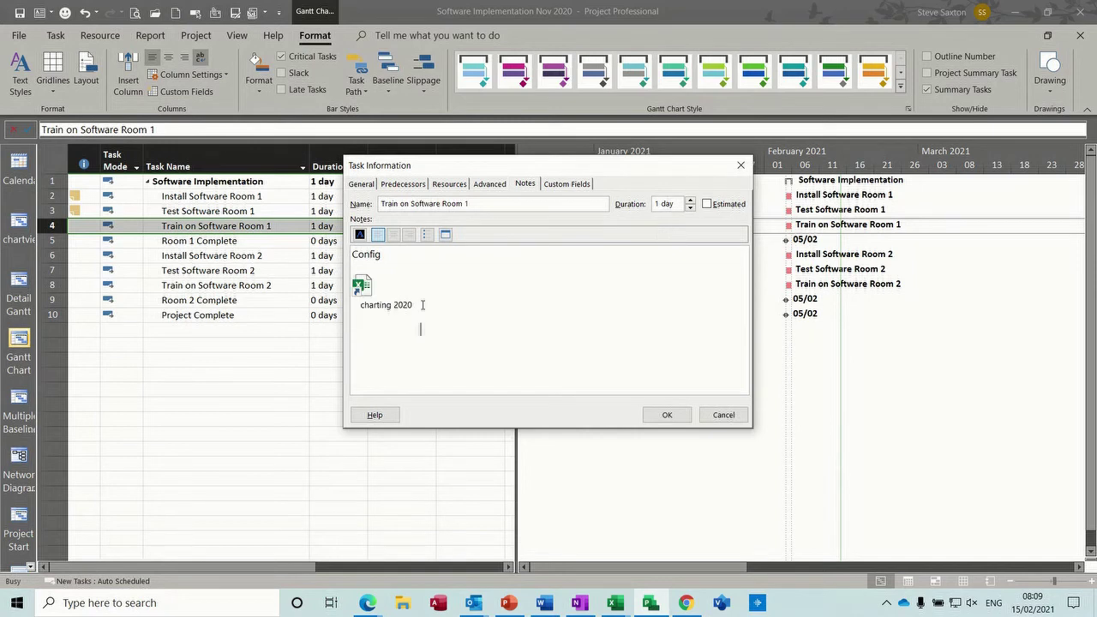
- Open the linked workbook from the note to check it, close it without saving, and accept the task note
left_click(367, 290)
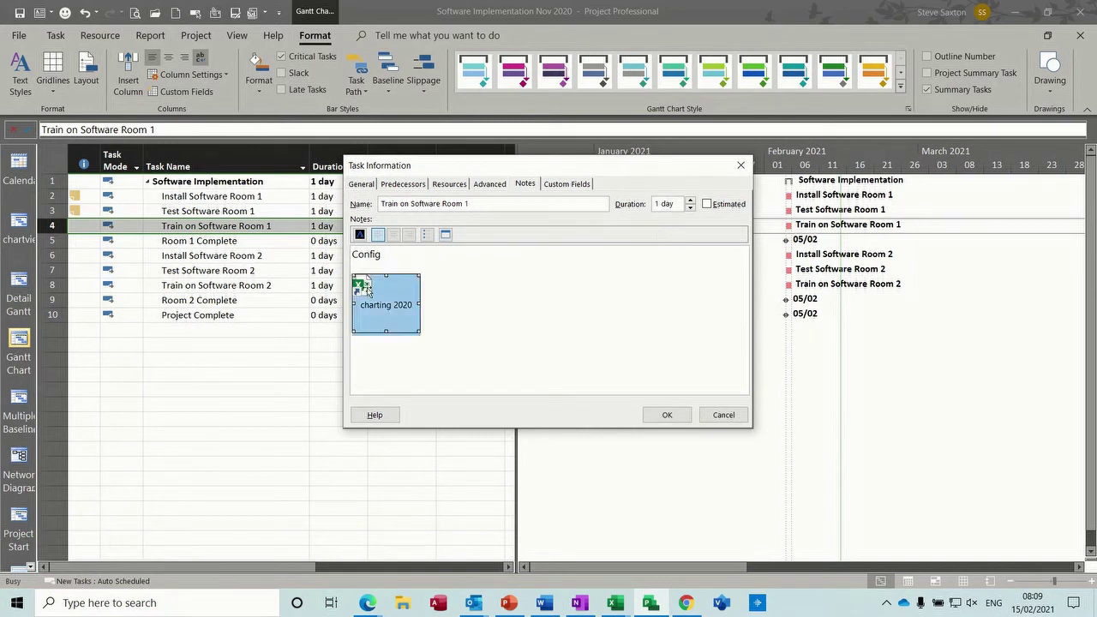
double_click(367, 290)
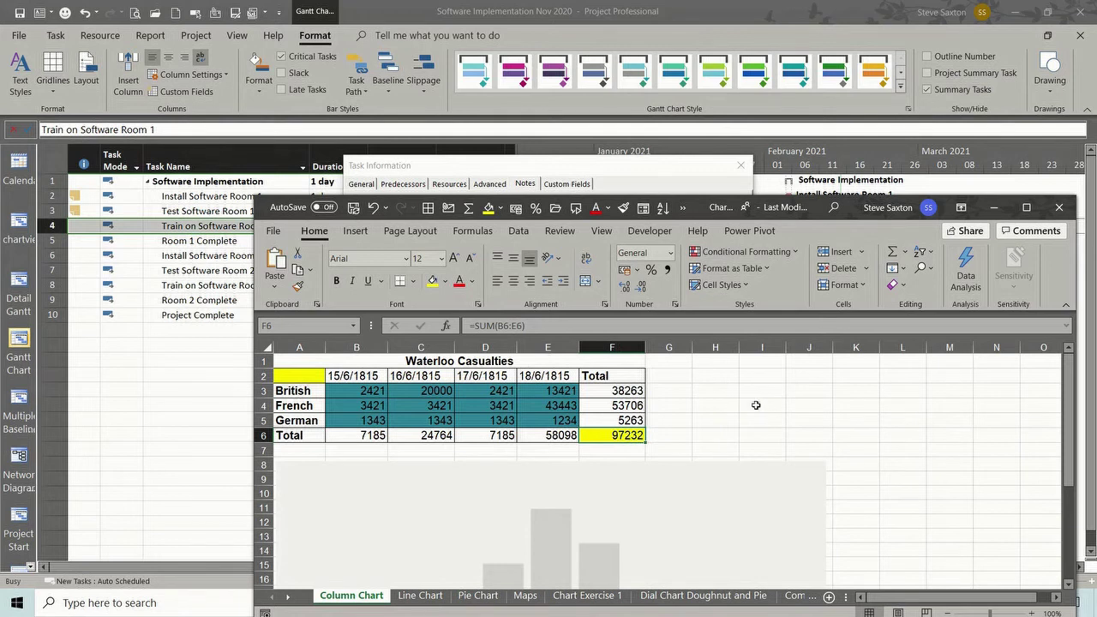
left_click(761, 407)
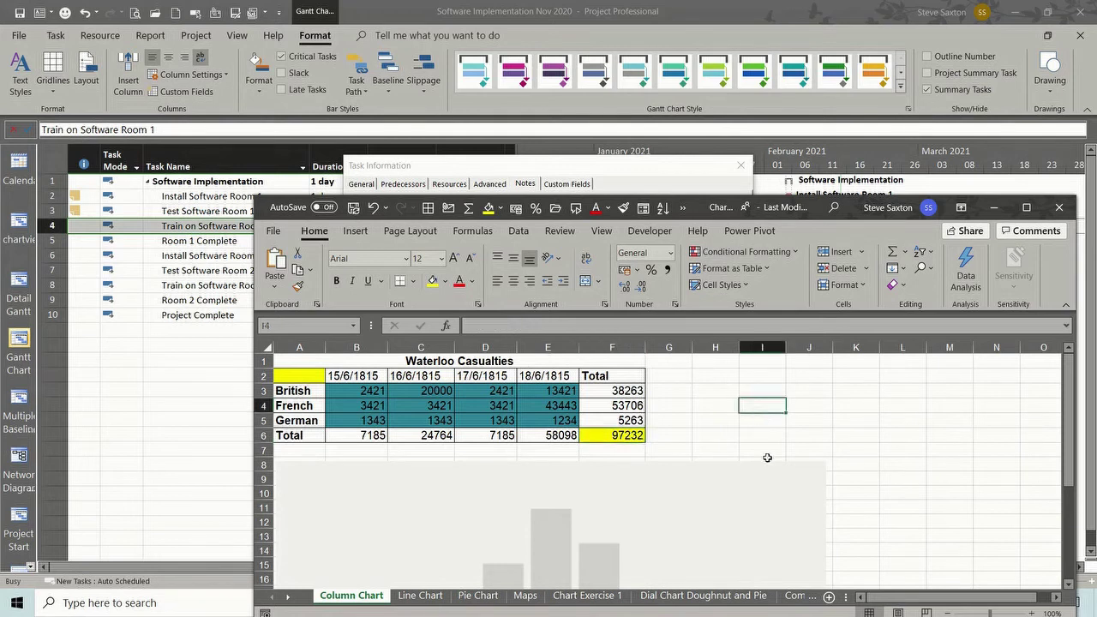
left_click(1060, 208)
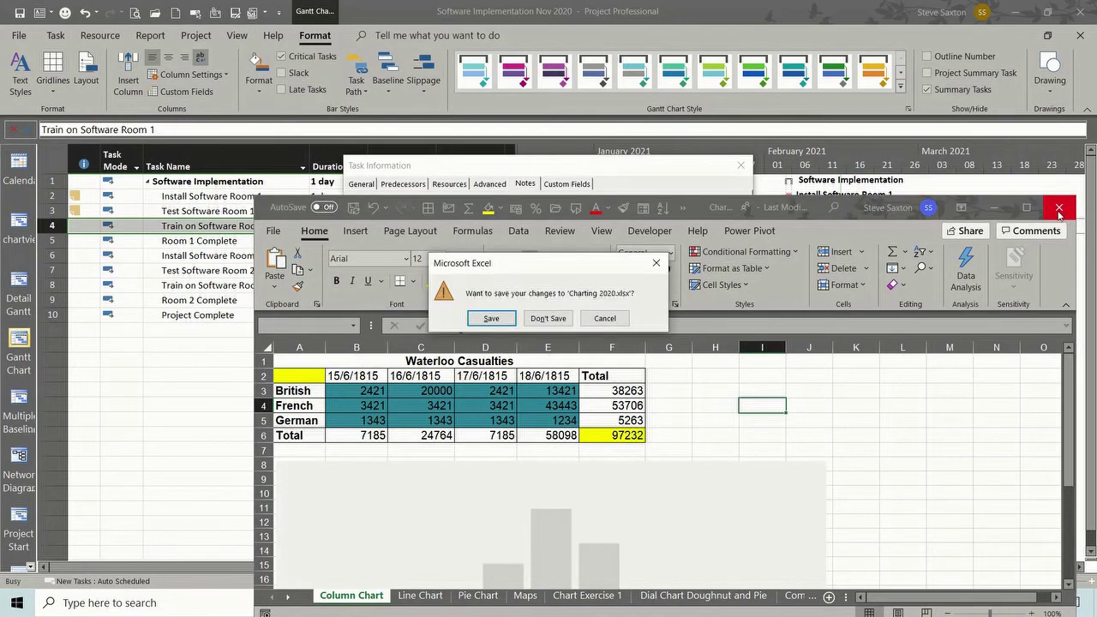
left_click(547, 318)
left_click(664, 415)
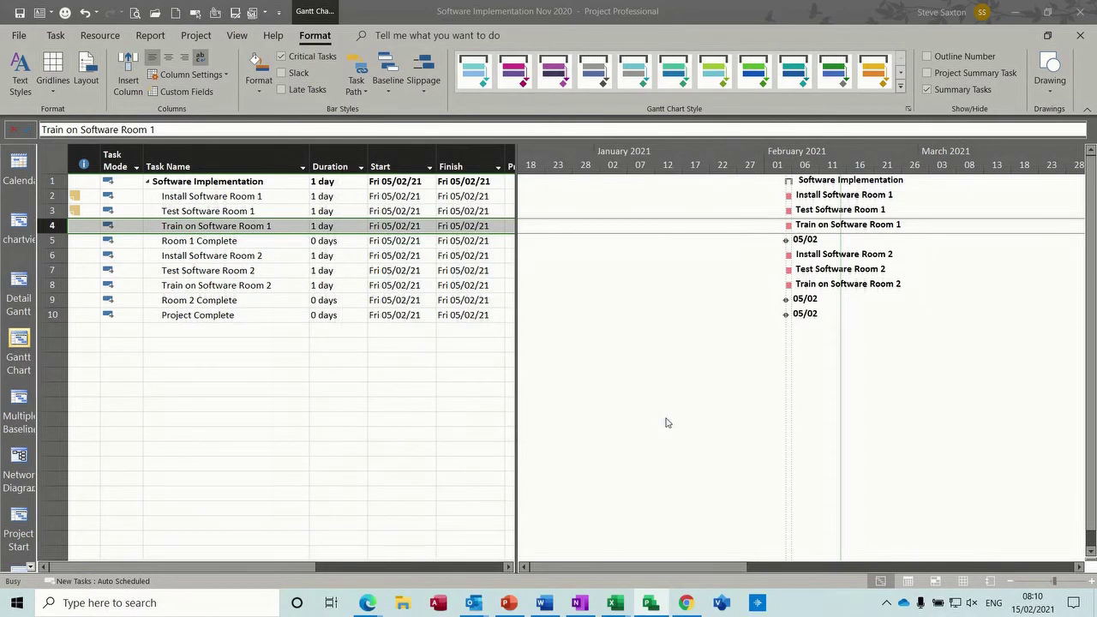
- Switch the task table to Cost and back to Entry to check the note indicators
mouse_move(81, 228)
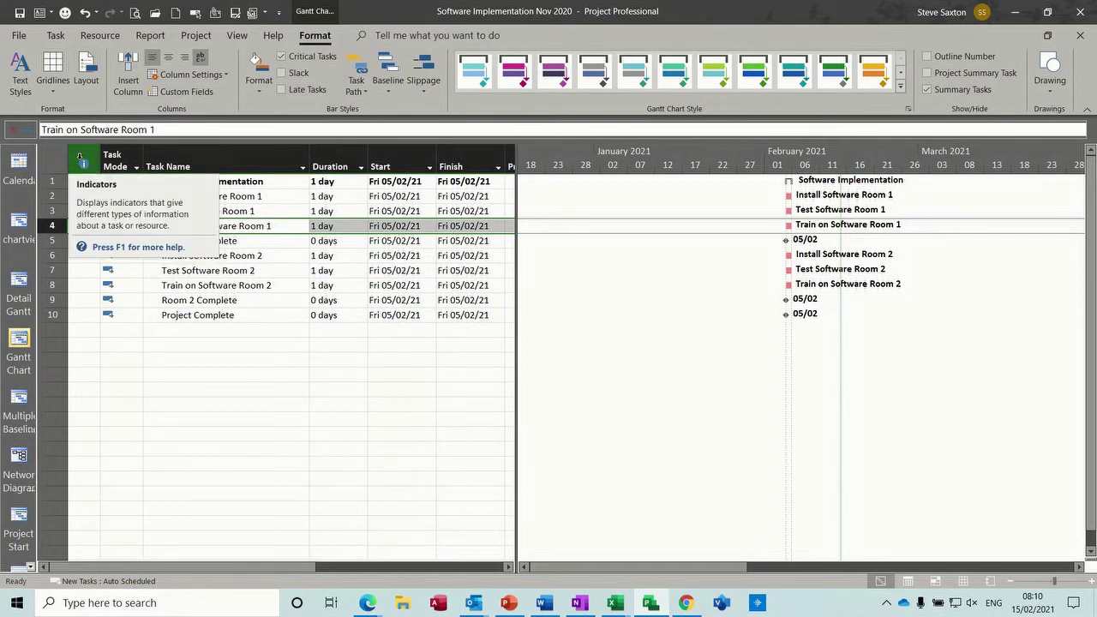
left_click(237, 35)
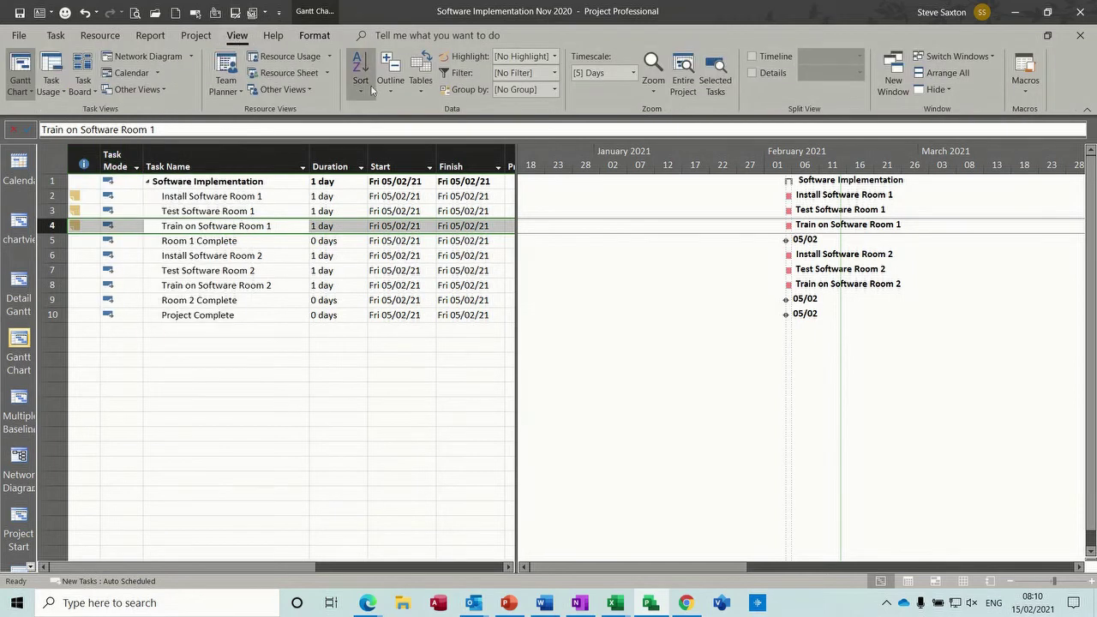
left_click(421, 79)
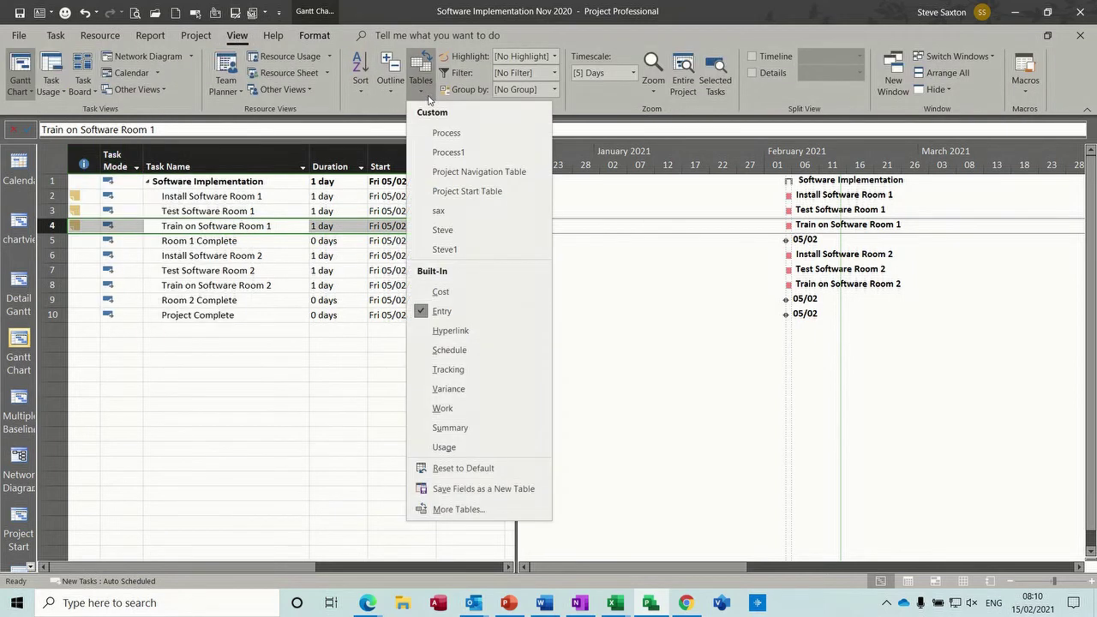
left_click(438, 290)
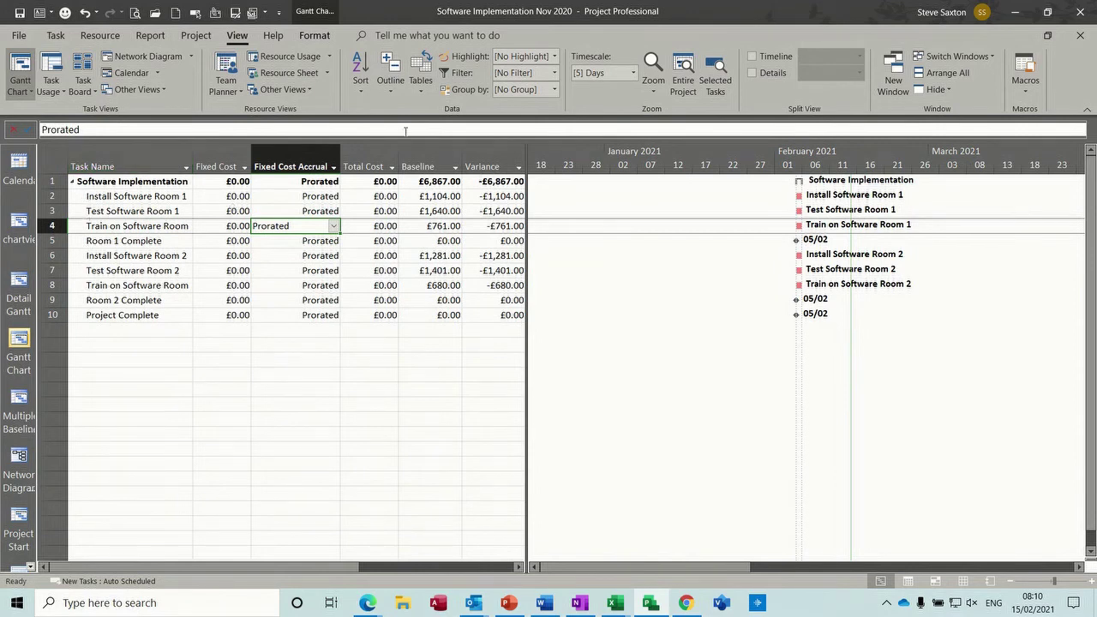
left_click(420, 79)
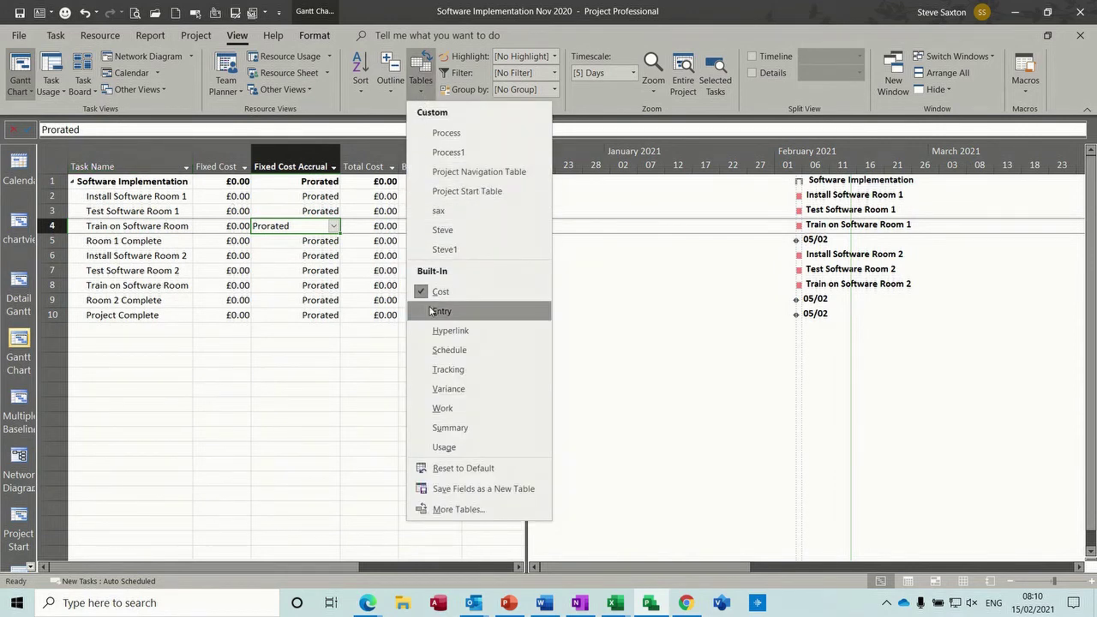
left_click(431, 312)
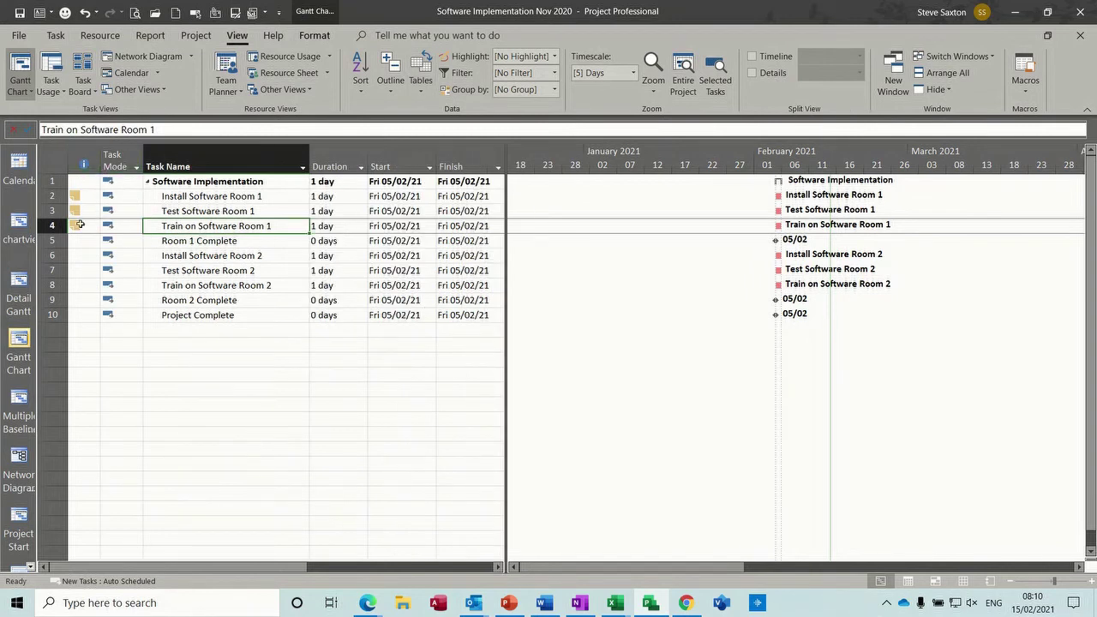
- Open the task information for Room 1 Complete and enter Budget as its note text
double_click(222, 242)
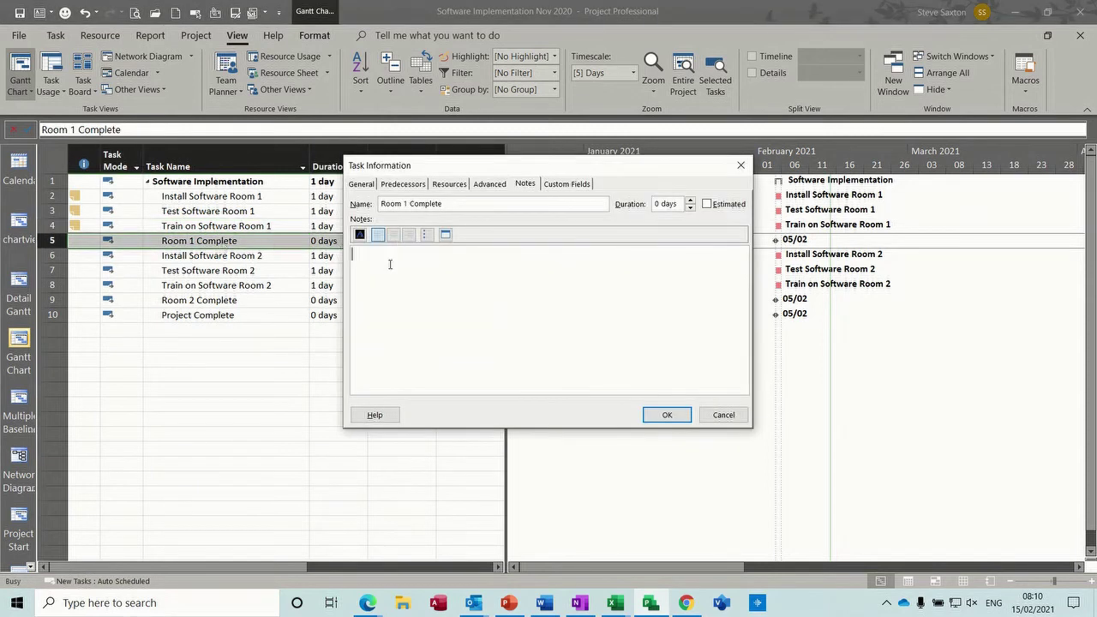
type("Budget")
key("Return")
- Insert a new Microsoft Excel Worksheet object displayed as an icon into the Room 1 Complete note
left_click(446, 234)
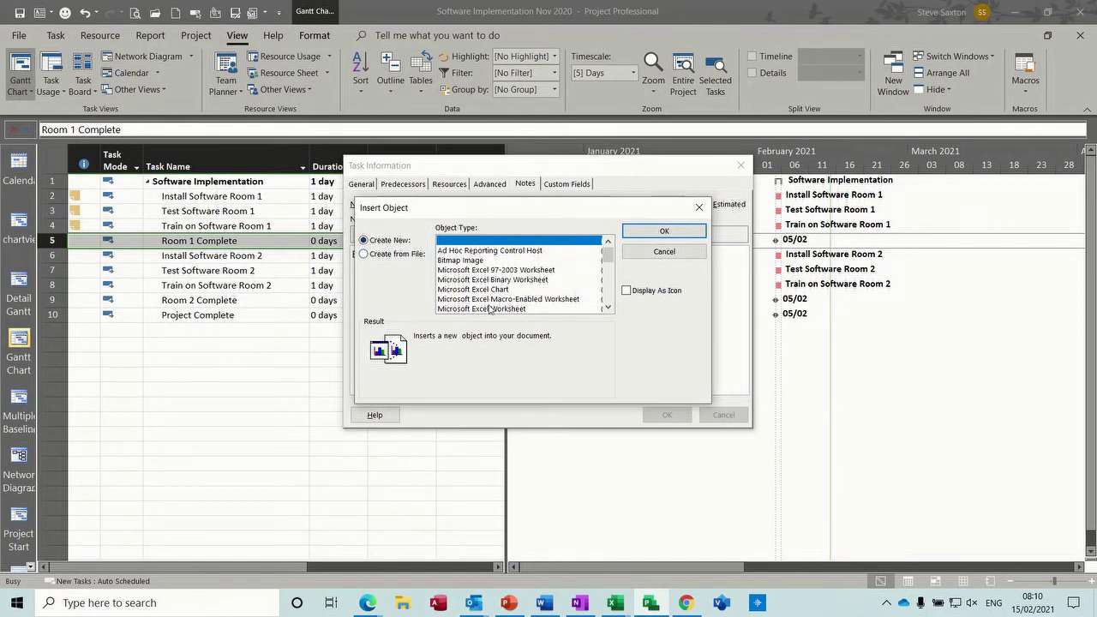
left_click(460, 309)
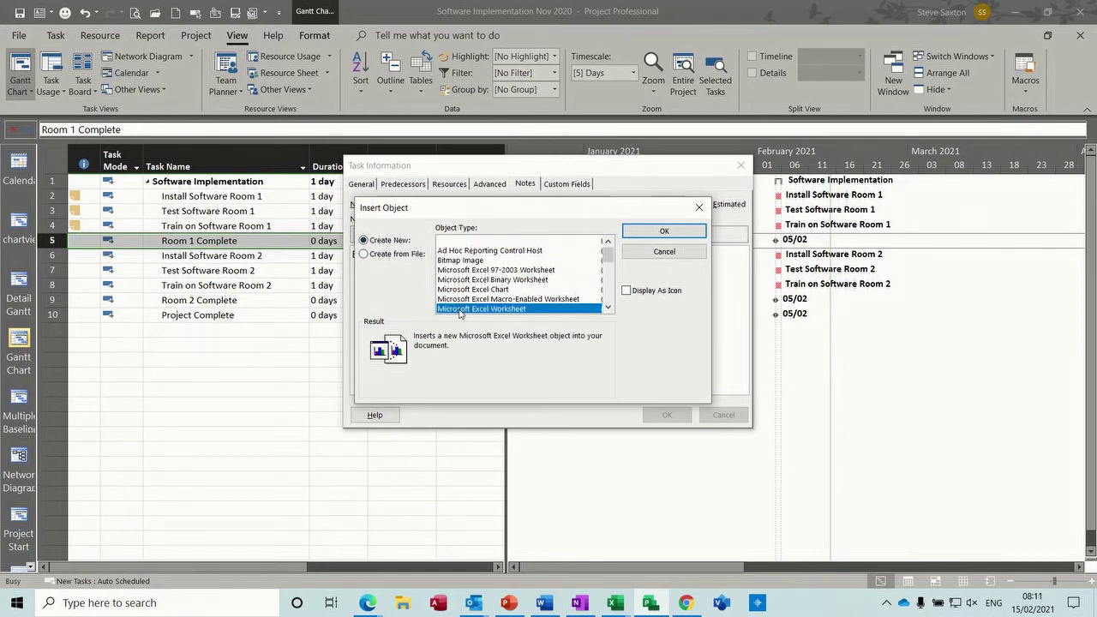
left_click(627, 292)
left_click(664, 230)
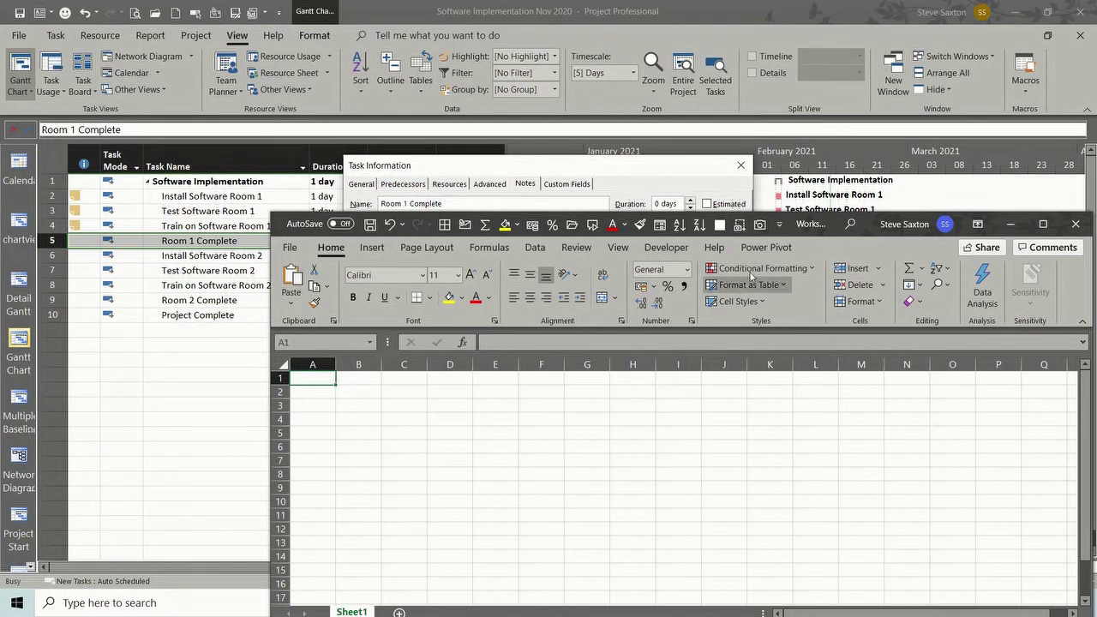
left_click(1042, 225)
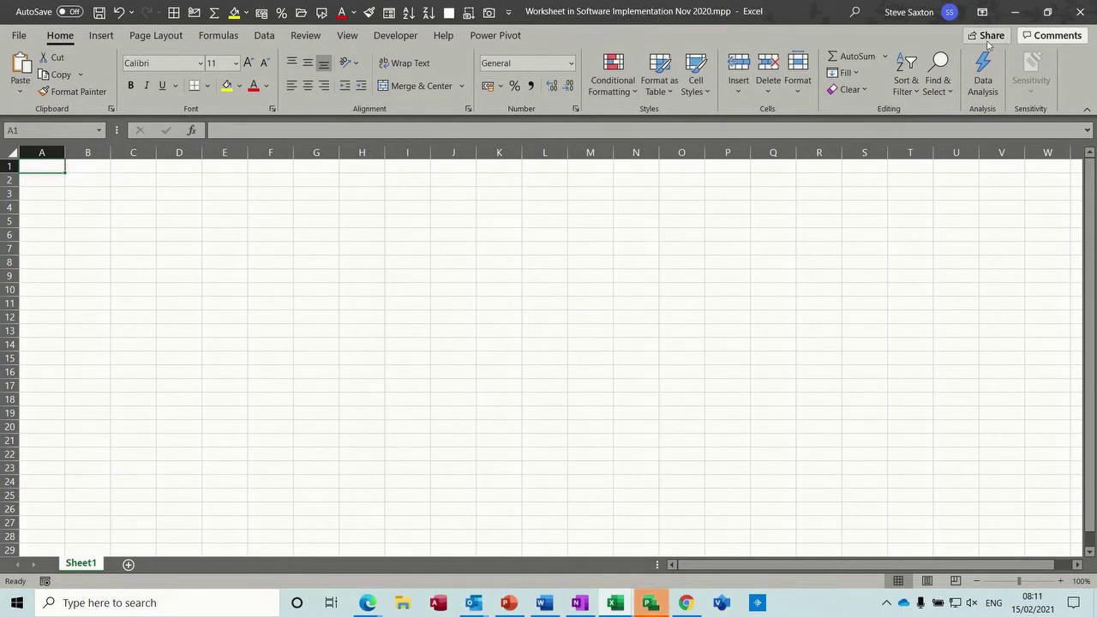
left_click(1049, 11)
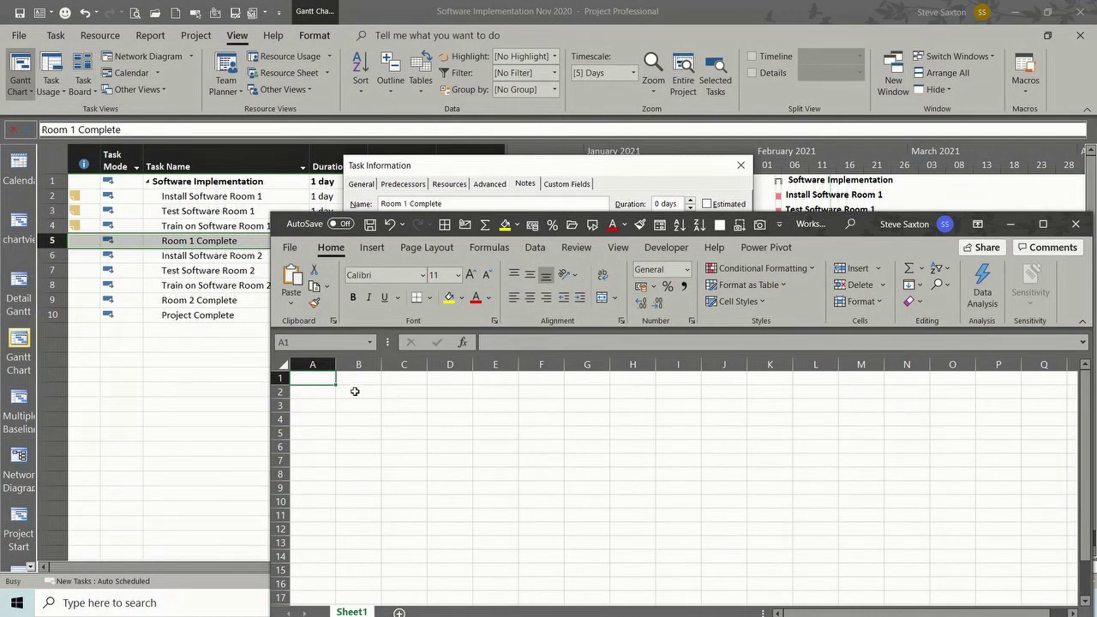
- Enter the column headings Date, Item and Amount in cells A1 to C1 of the embedded worksheet
type("Date")
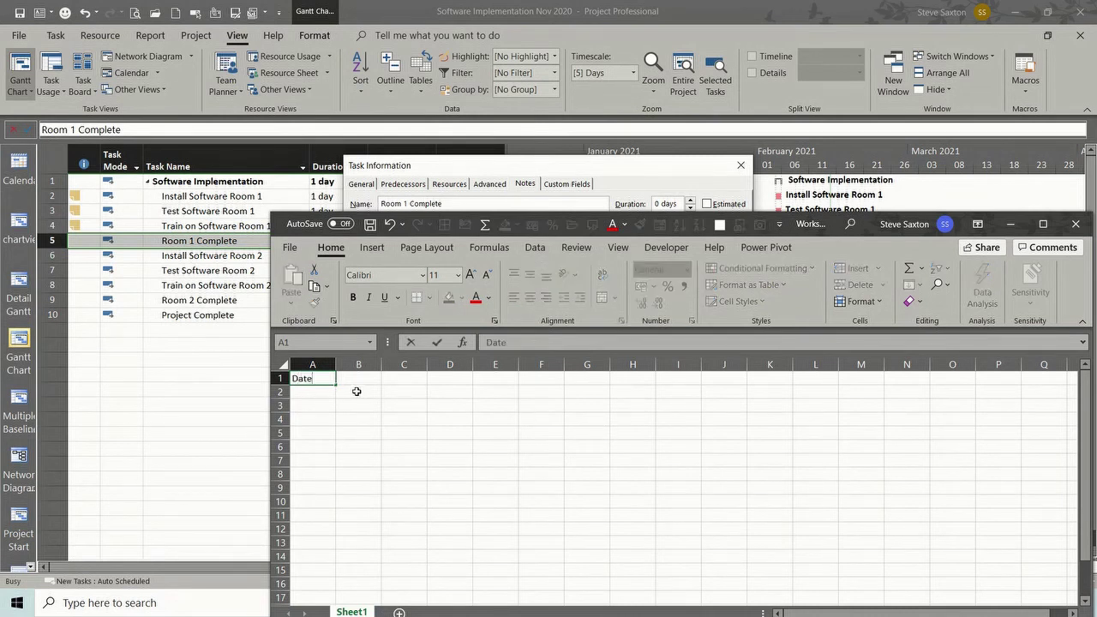
key("Tab")
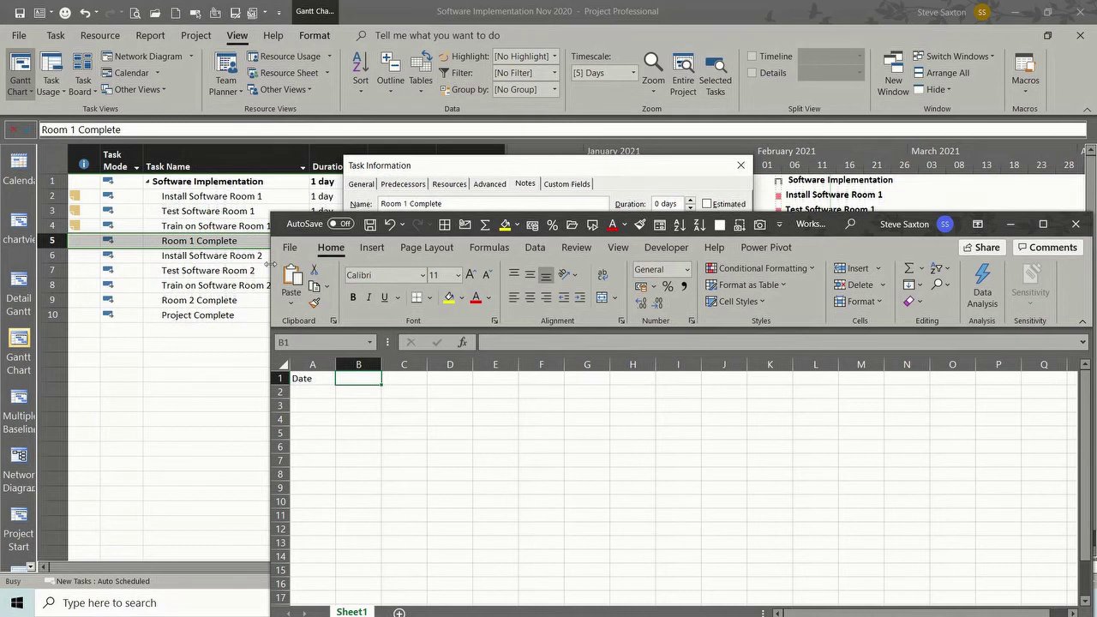
type("Amount")
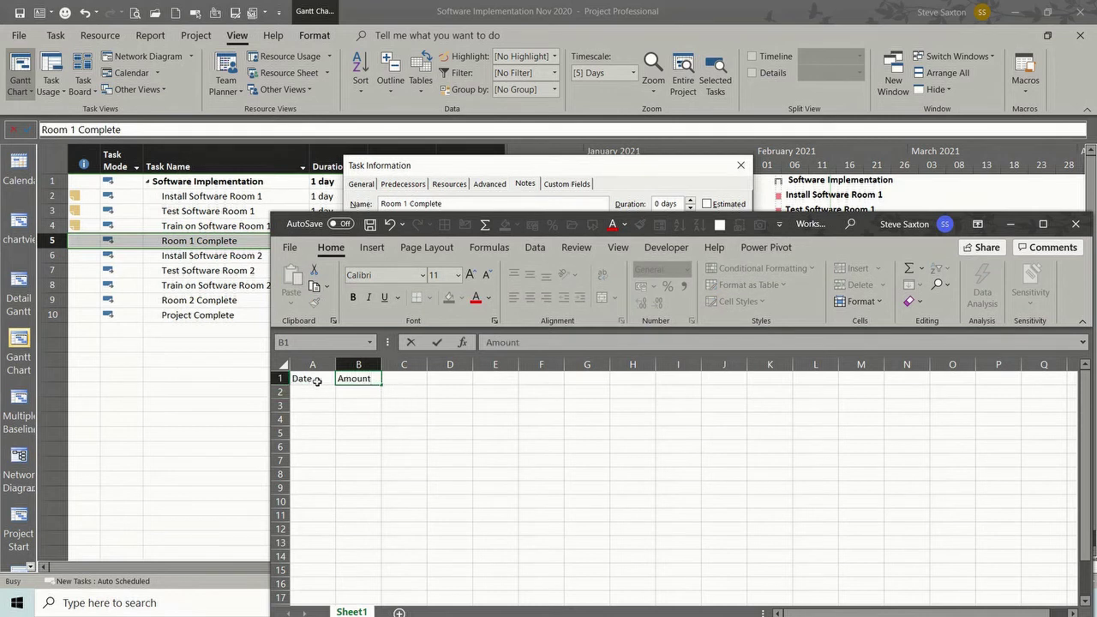
key("ctrl+Return")
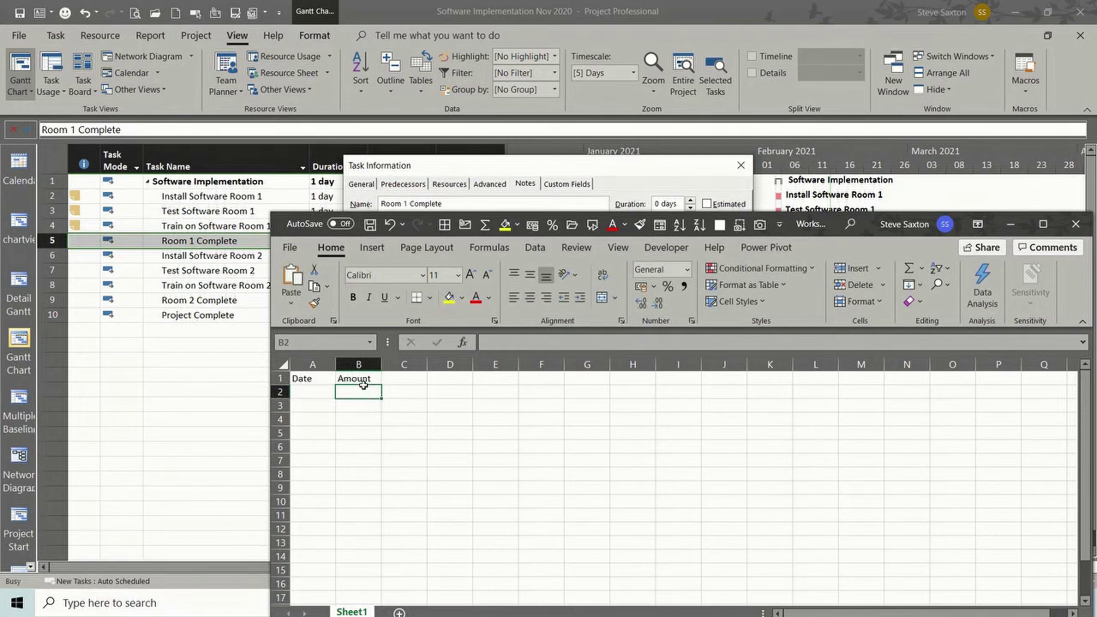
left_click_drag(364, 386, 394, 389)
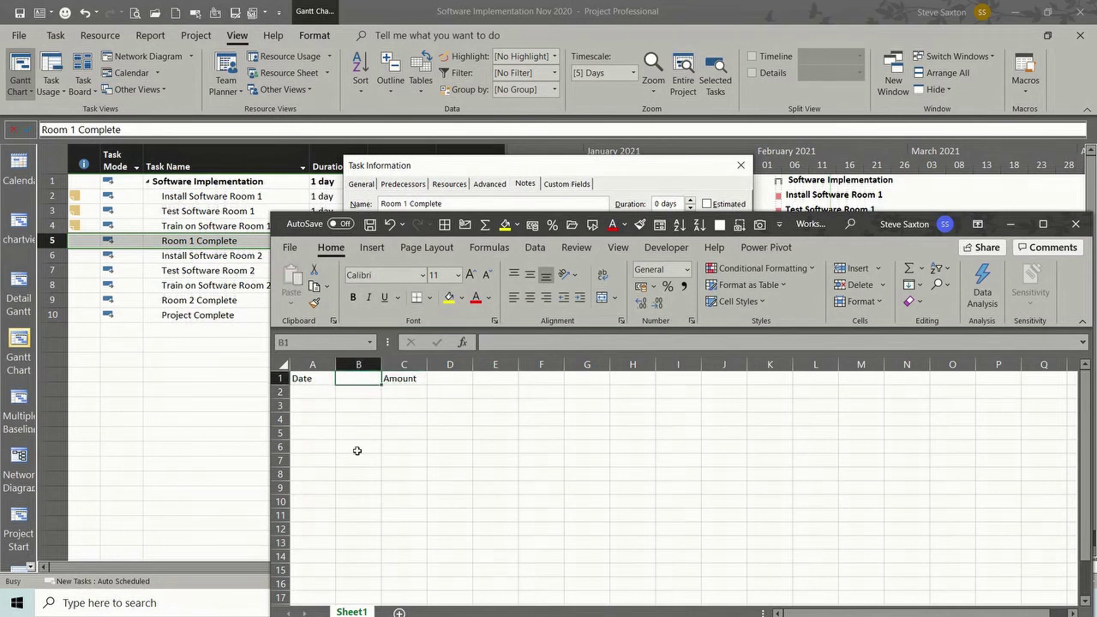
type("Item")
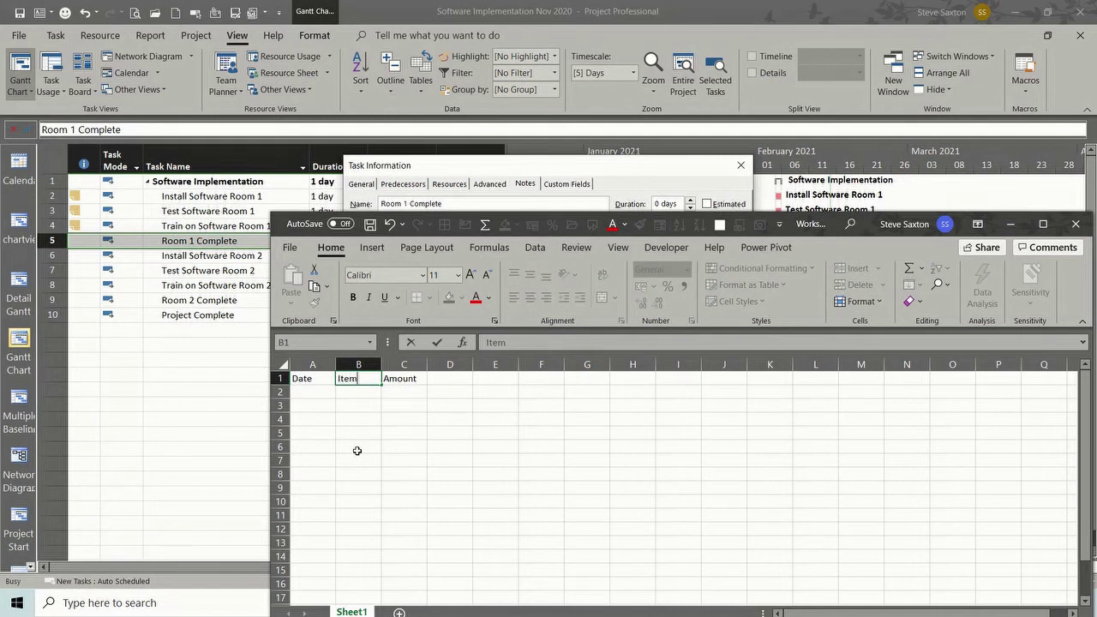
- Enter the date 15/02/2021 in A2 and fill the date series down to A4
left_click(313, 393)
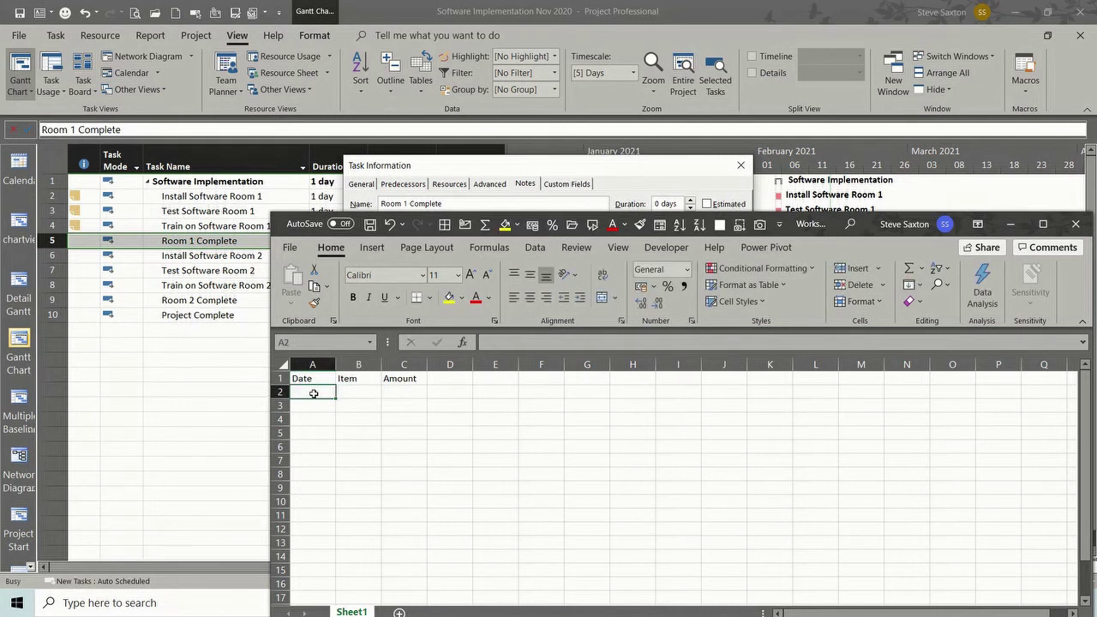
type("15/02/2021")
left_click(319, 392)
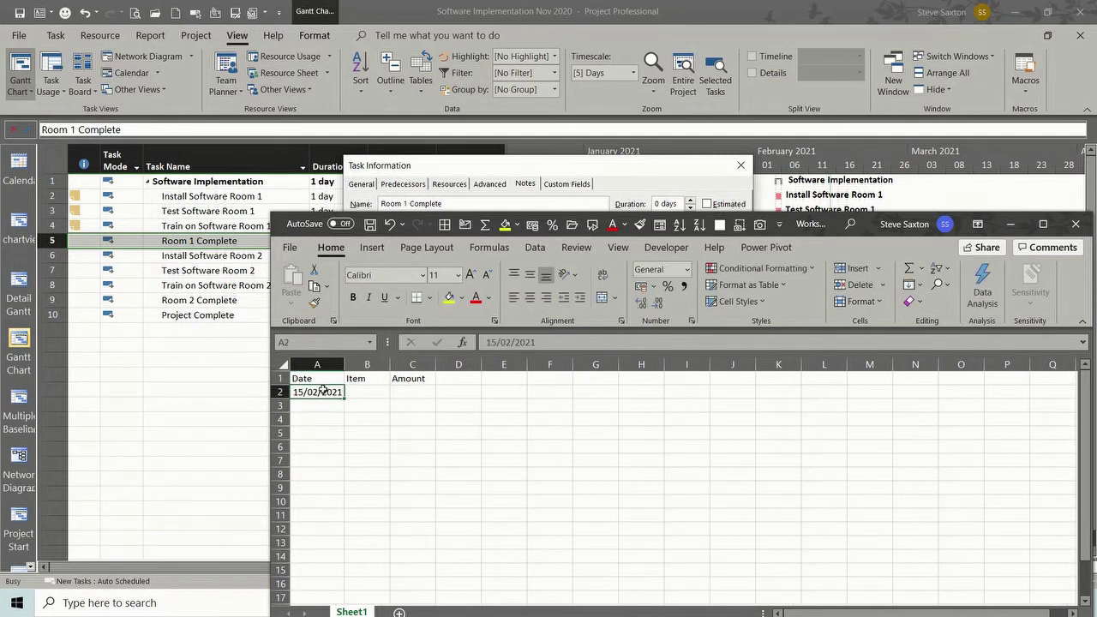
left_click_drag(346, 397, 348, 429)
- List the items Hotel, Car and Food in cells B2 to B4
left_click(368, 392)
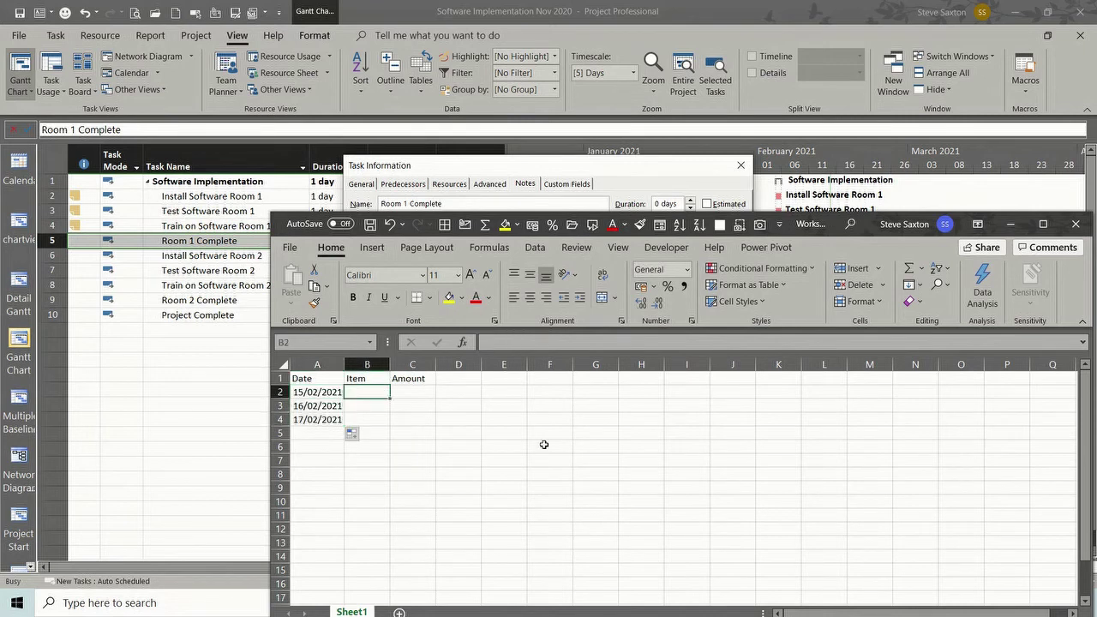
type("Hotel")
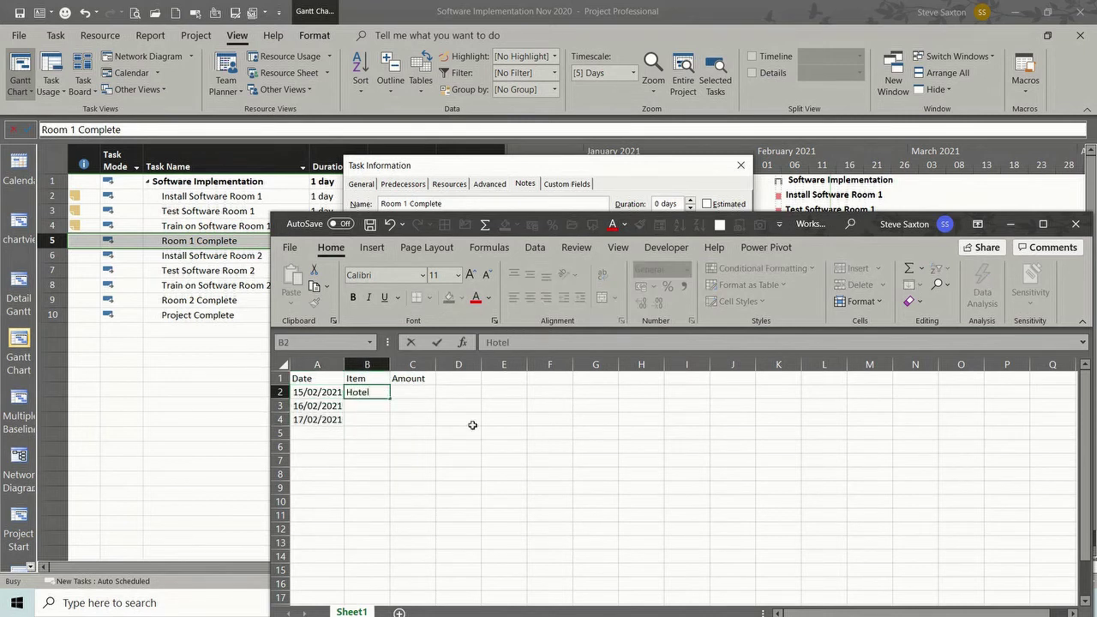
key("Return")
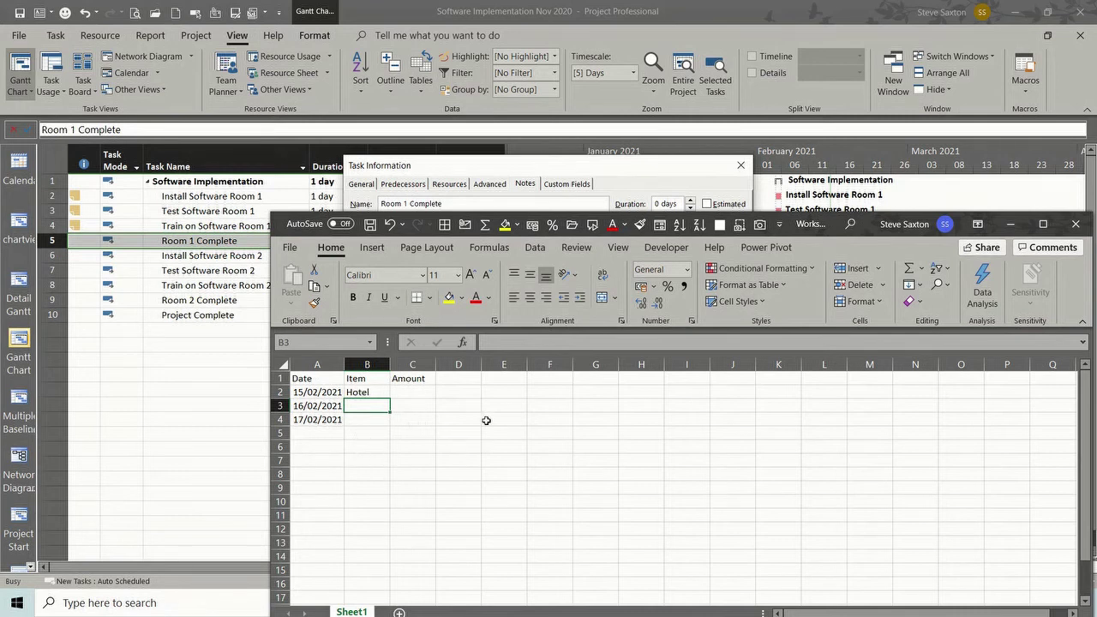
type("Car")
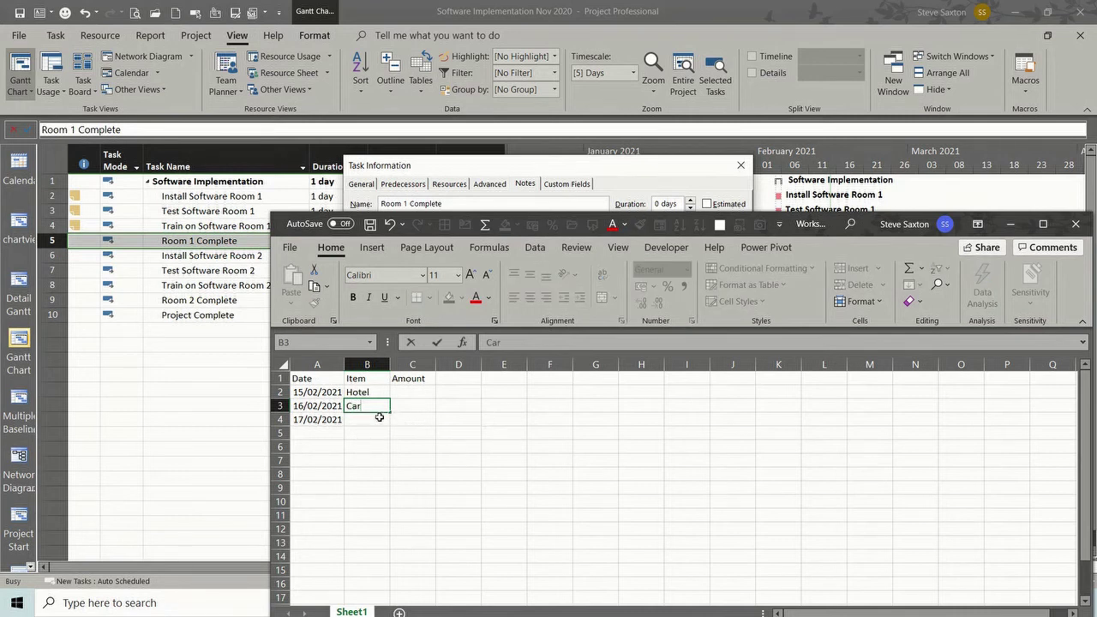
key("Return")
type("Food")
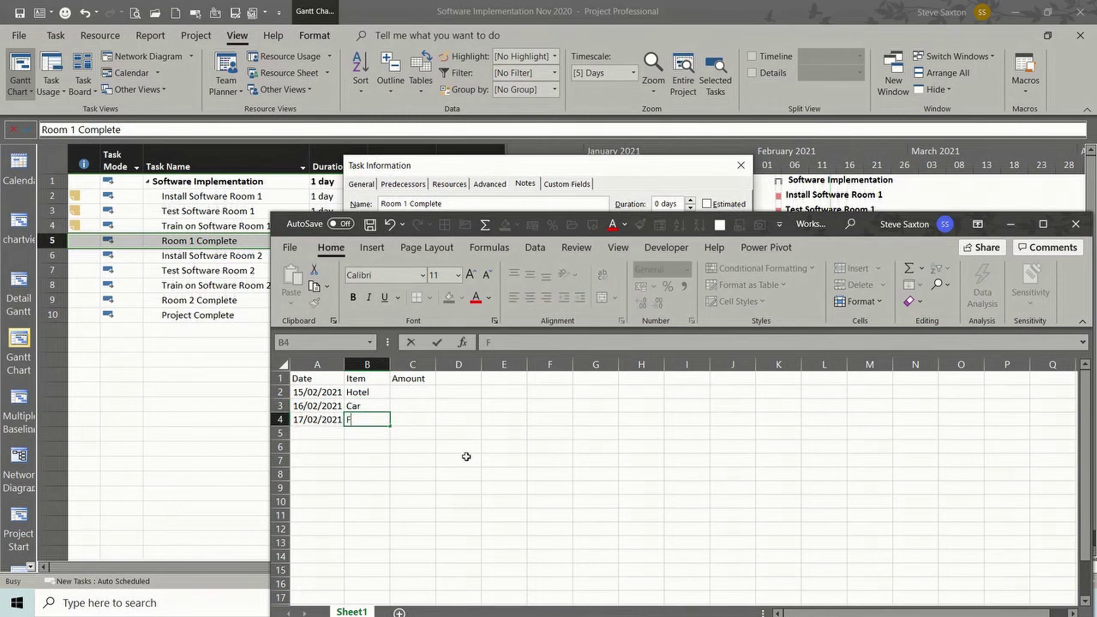
- Enter the amounts 124, 50 and 20 in C2 to C4 and total them with AutoSum in C5
left_click(413, 392)
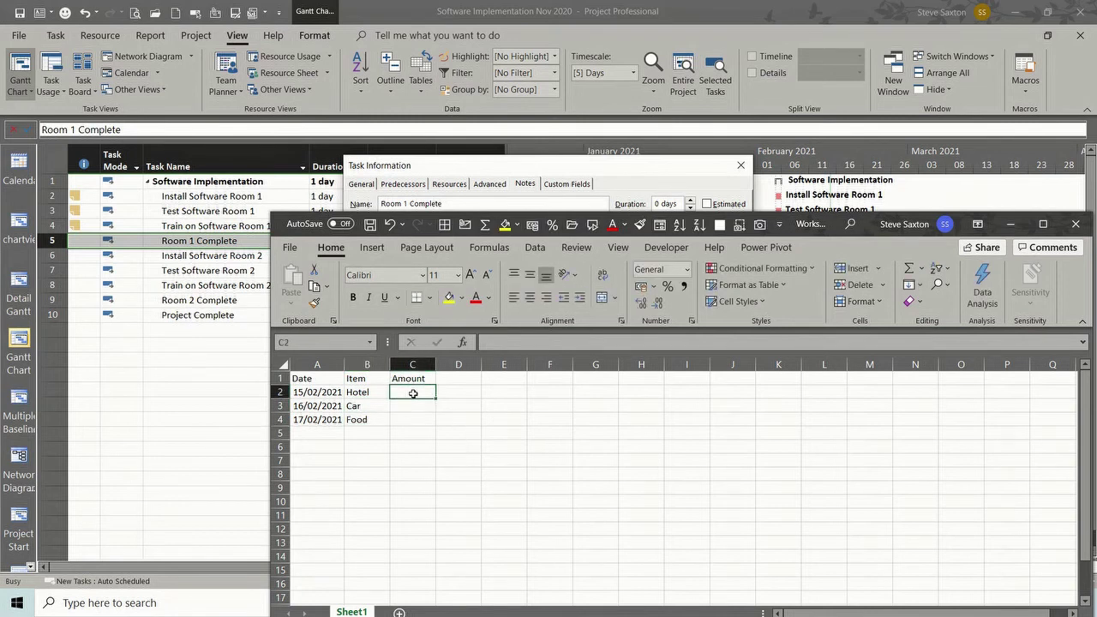
type("124")
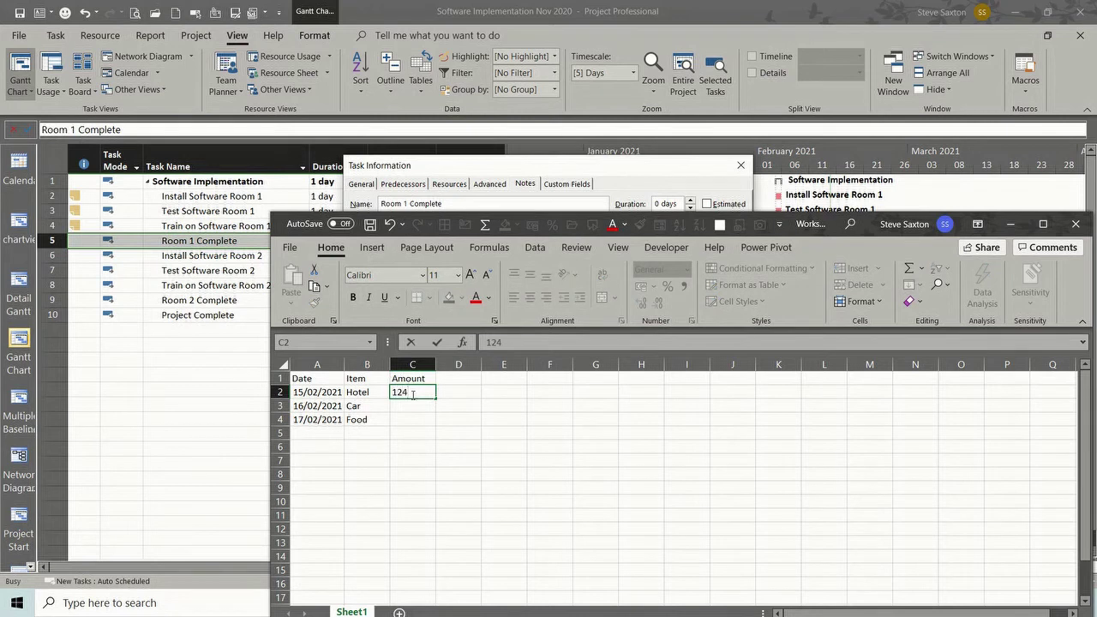
left_click(403, 406)
type("50")
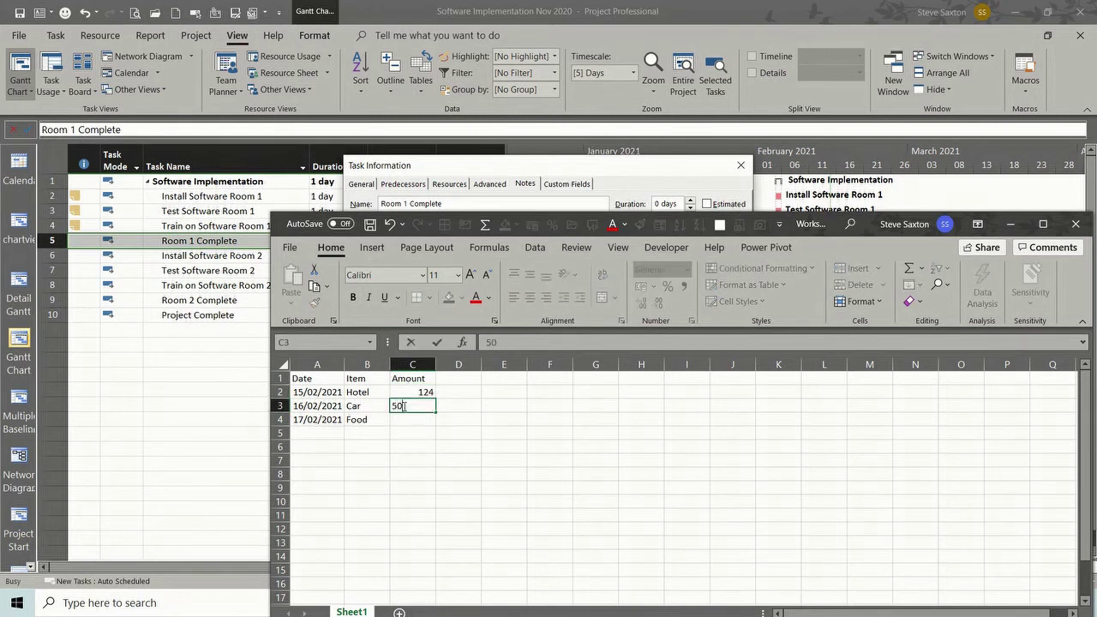
key("Return")
type("20")
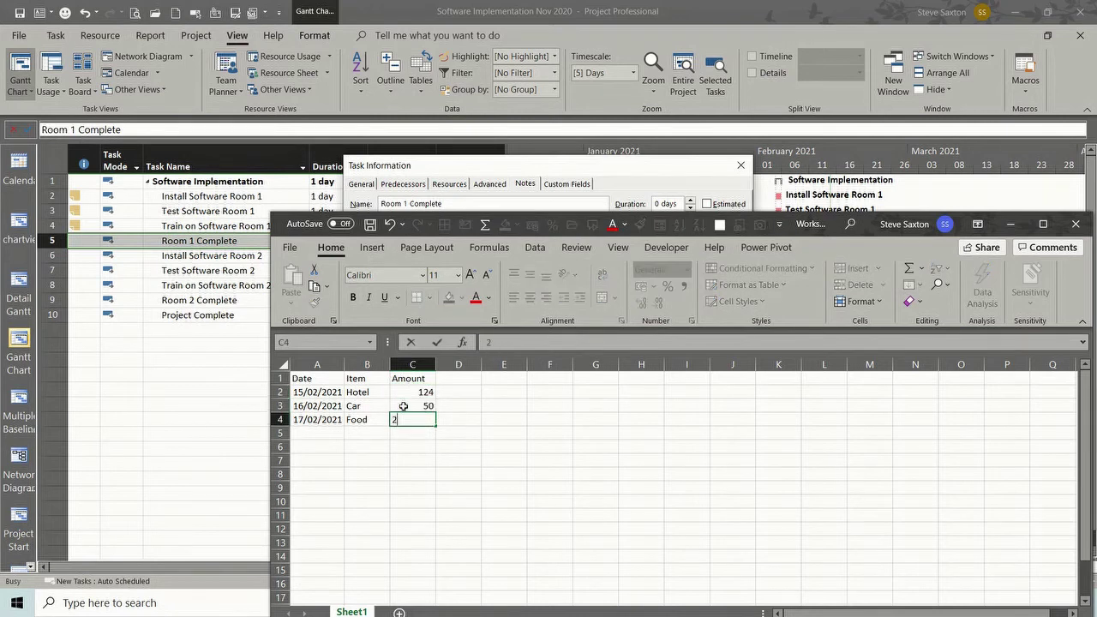
left_click(407, 429)
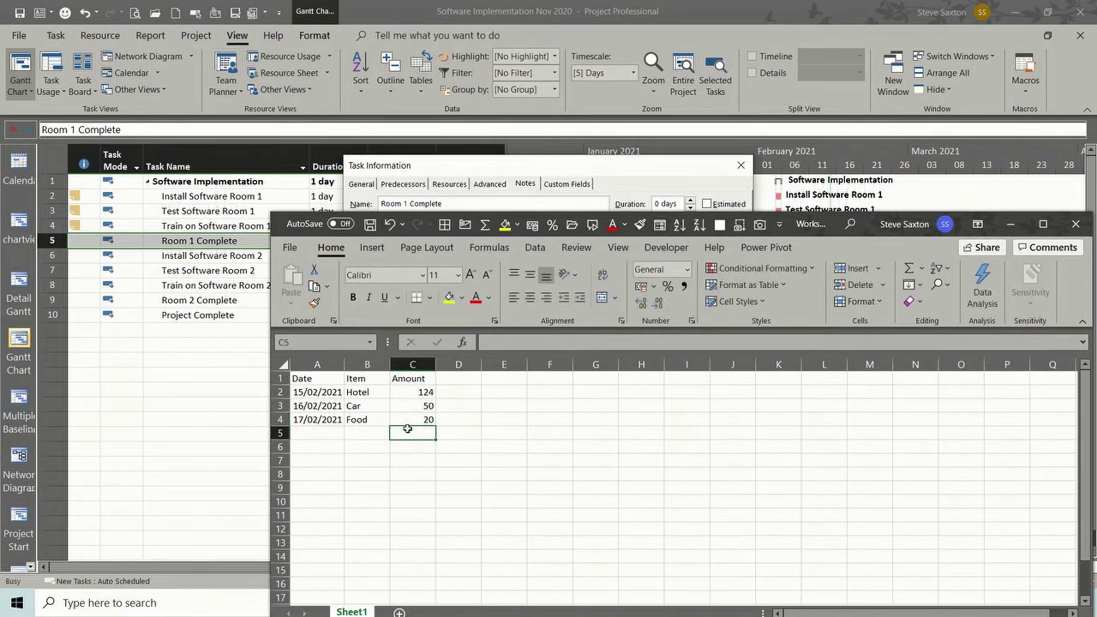
key("alt+equal")
key("Return")
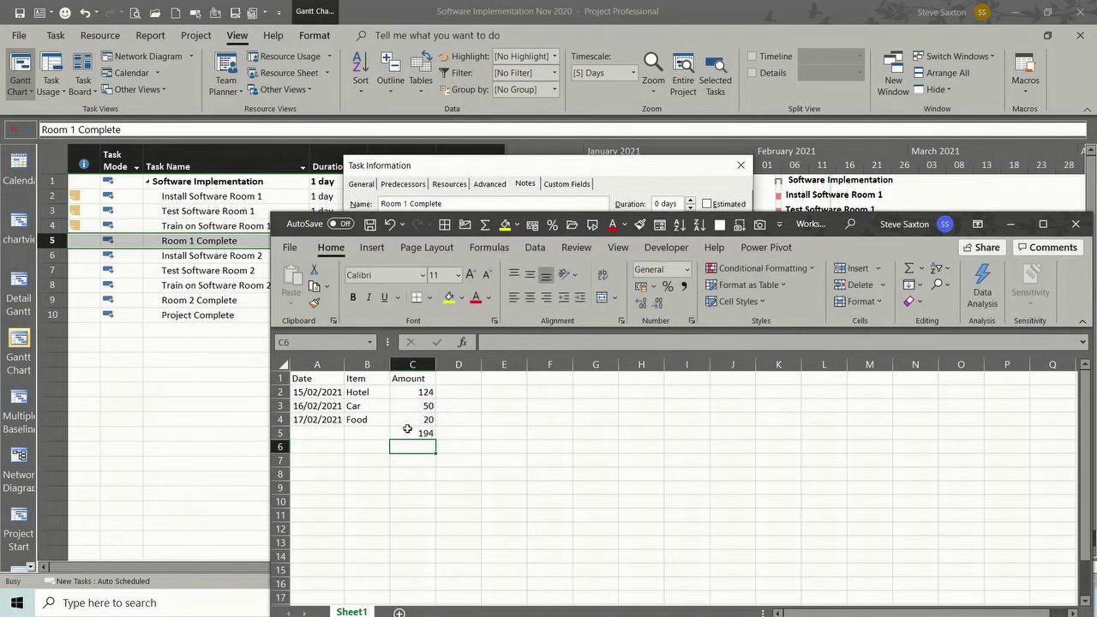
- Apply the pound accounting format to C2:C5, then close the worksheet and accept the Room 1 Complete note
left_click_drag(423, 391, 424, 433)
left_click(640, 287)
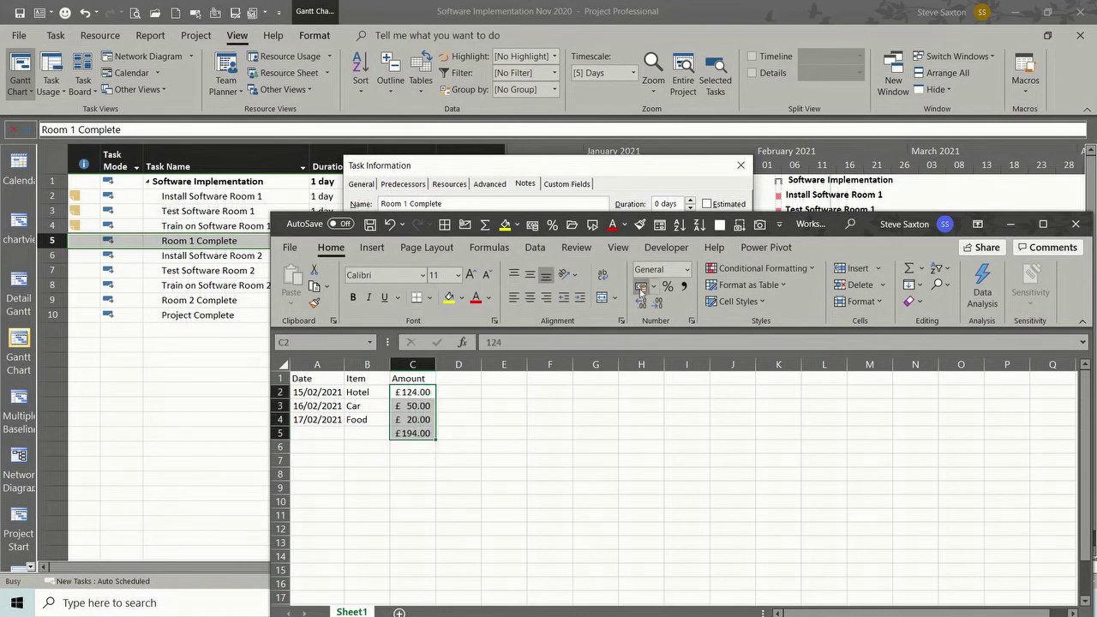
left_click(478, 410)
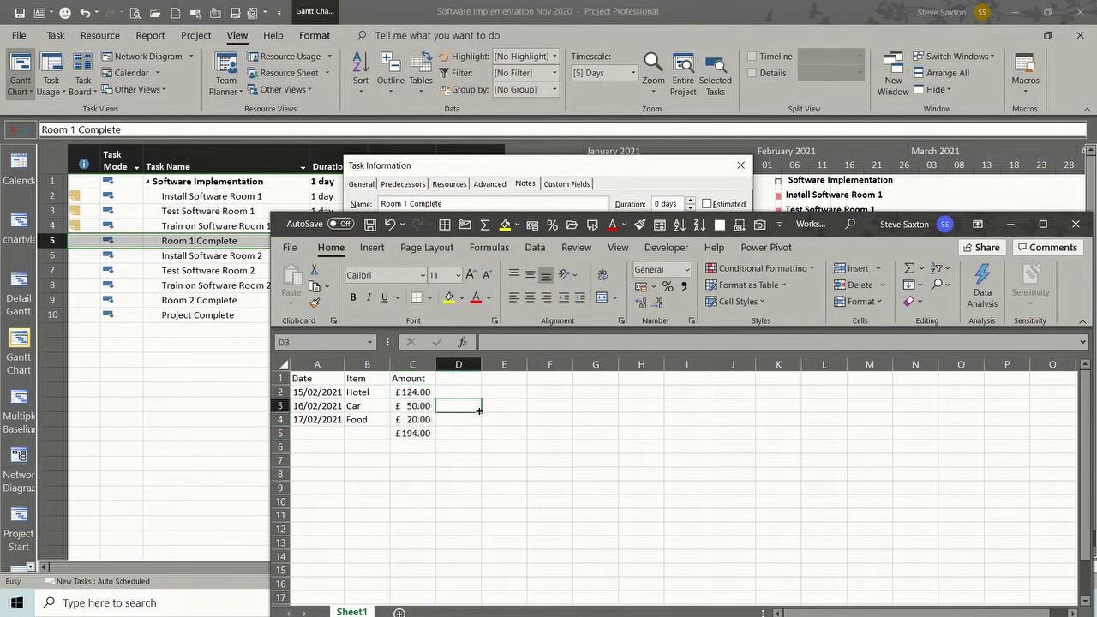
left_click(1075, 224)
left_click(645, 415)
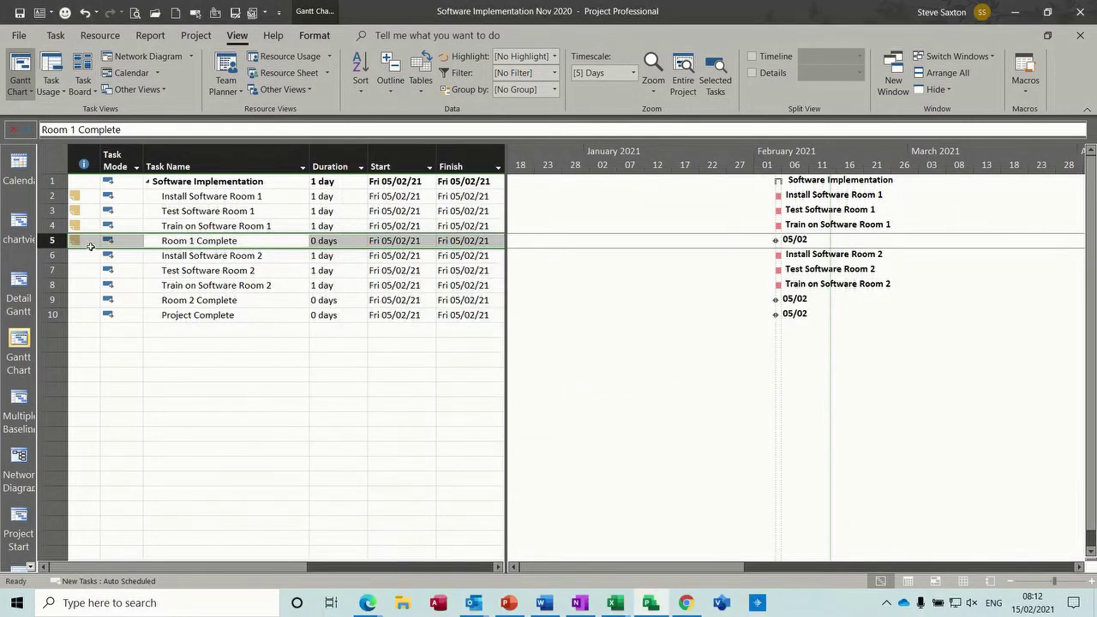
- Reopen the embedded worksheet from the Room 1 Complete note to check its contents, then close it and the task information
mouse_move(79, 240)
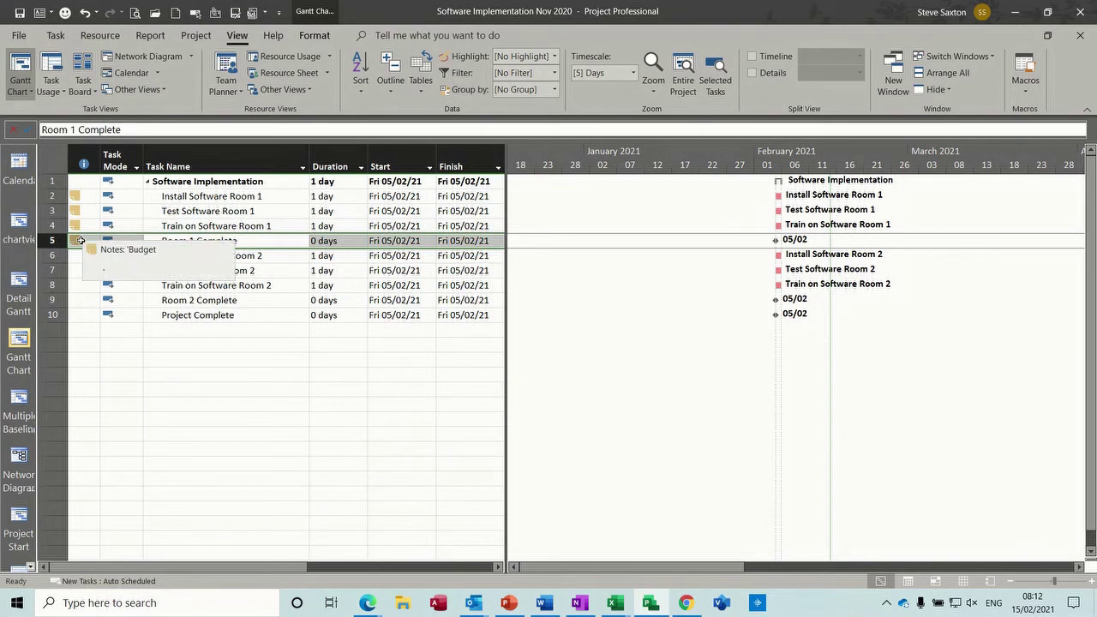
double_click(79, 240)
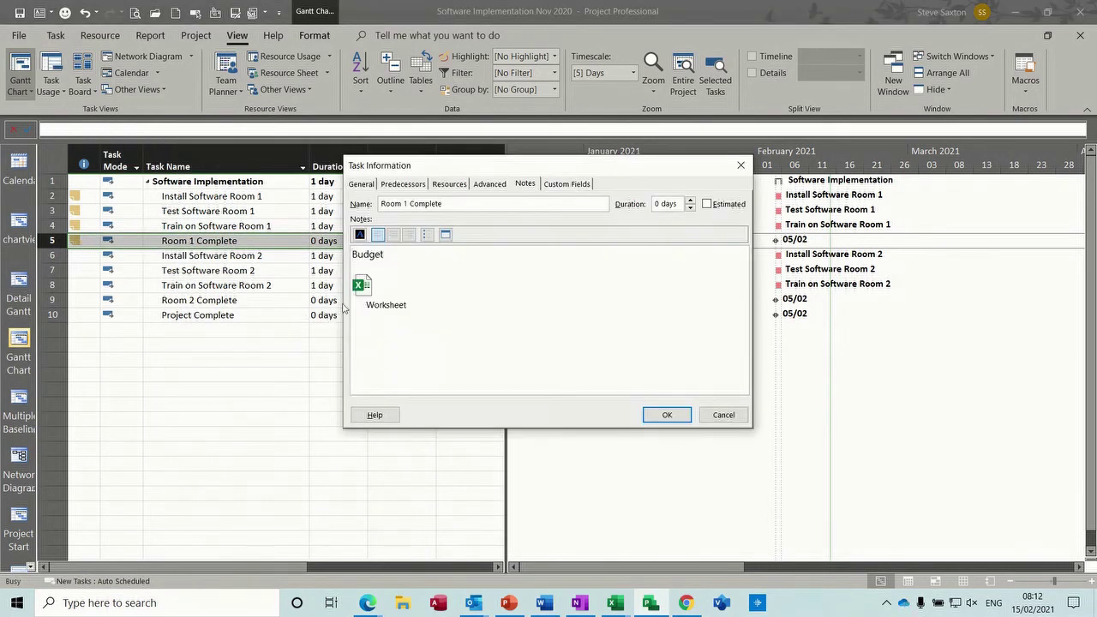
double_click(363, 286)
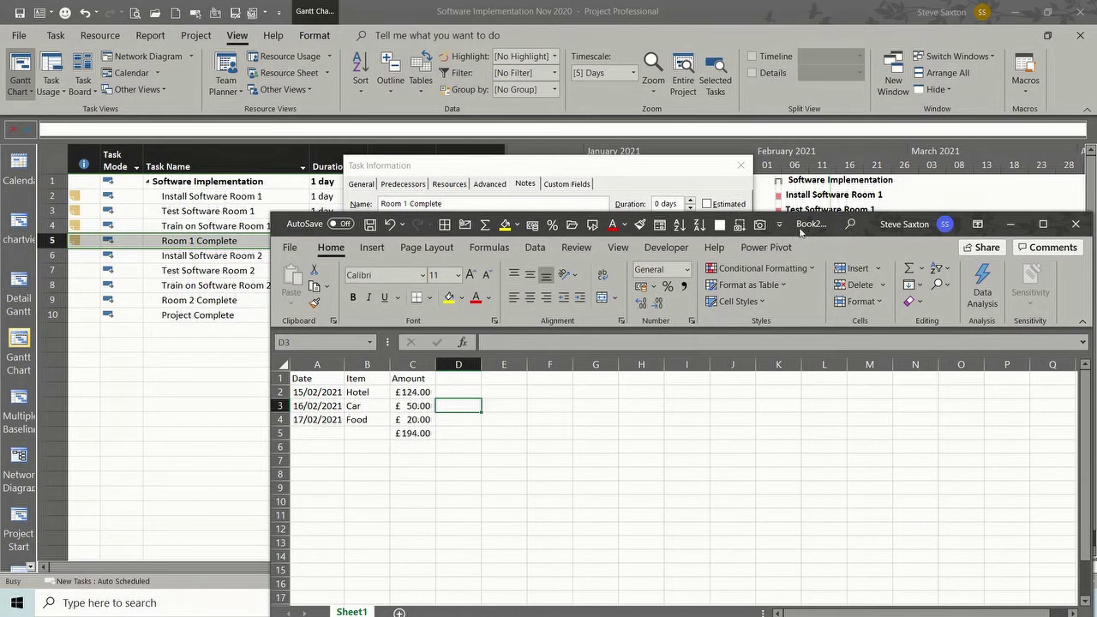
left_click(1074, 227)
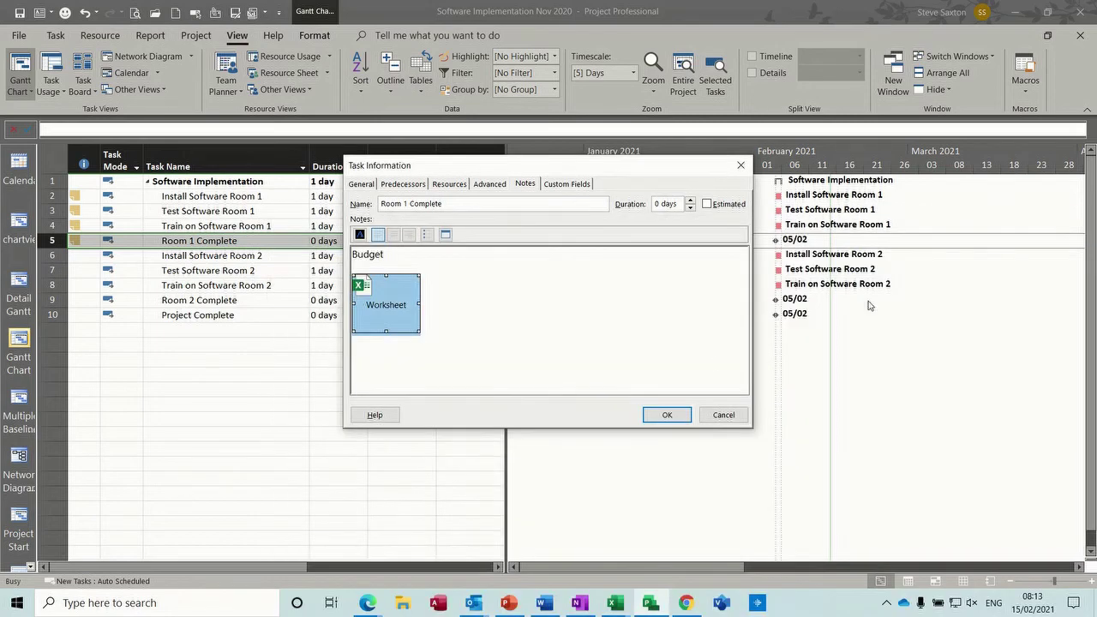
left_click(667, 415)
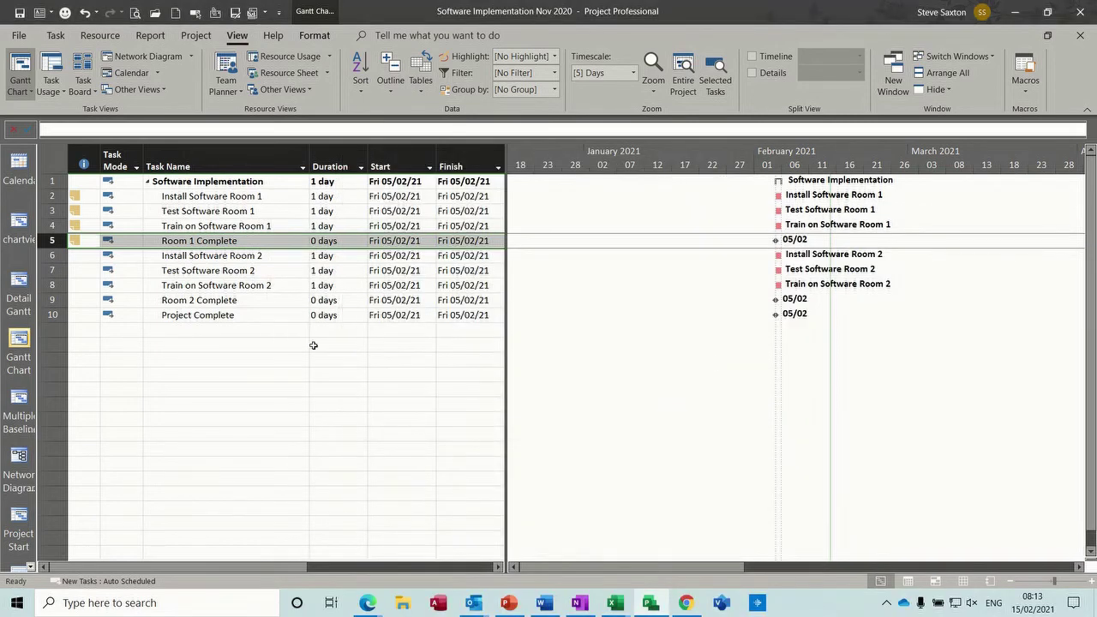
- Switch to the Chart in Project workbook in Excel and move the Sales by Millions chart up closer to the data table
left_click(156, 343)
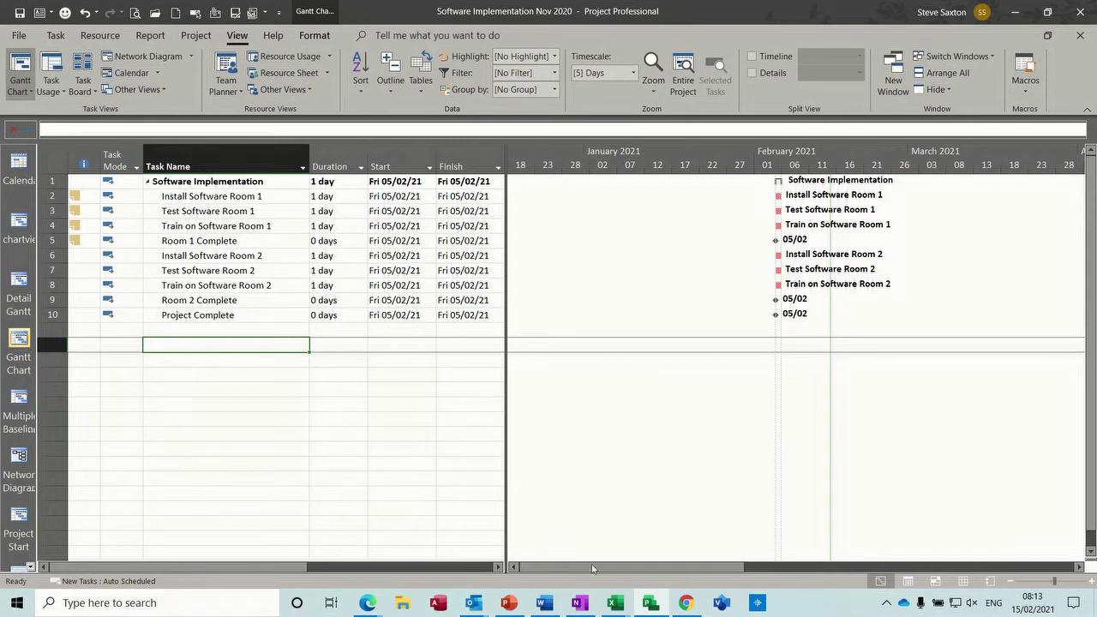
left_click(614, 603)
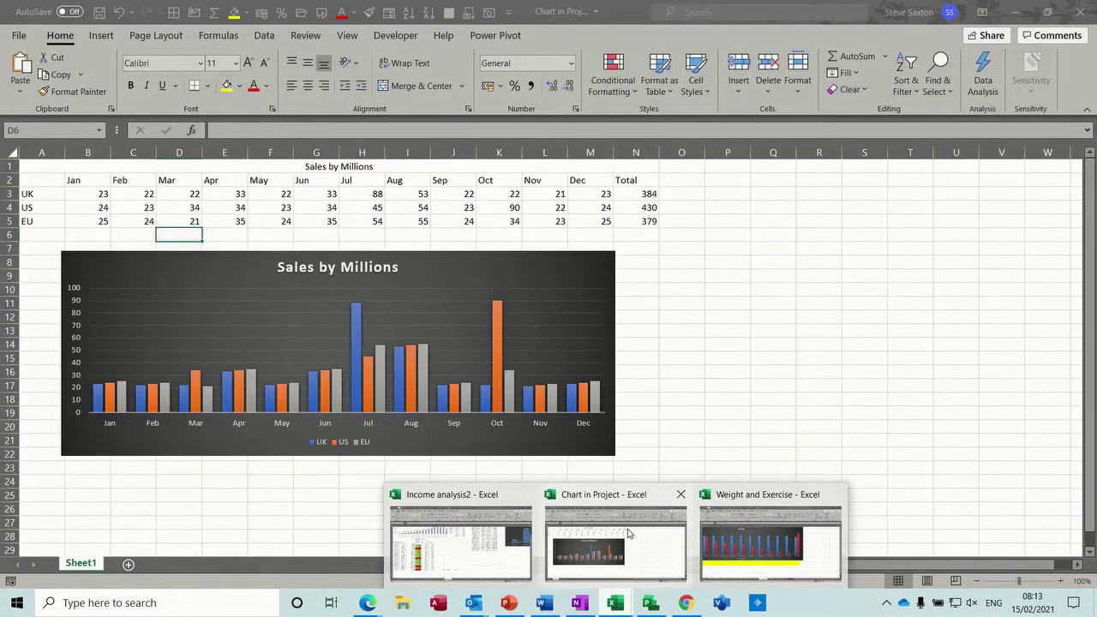
left_click(629, 533)
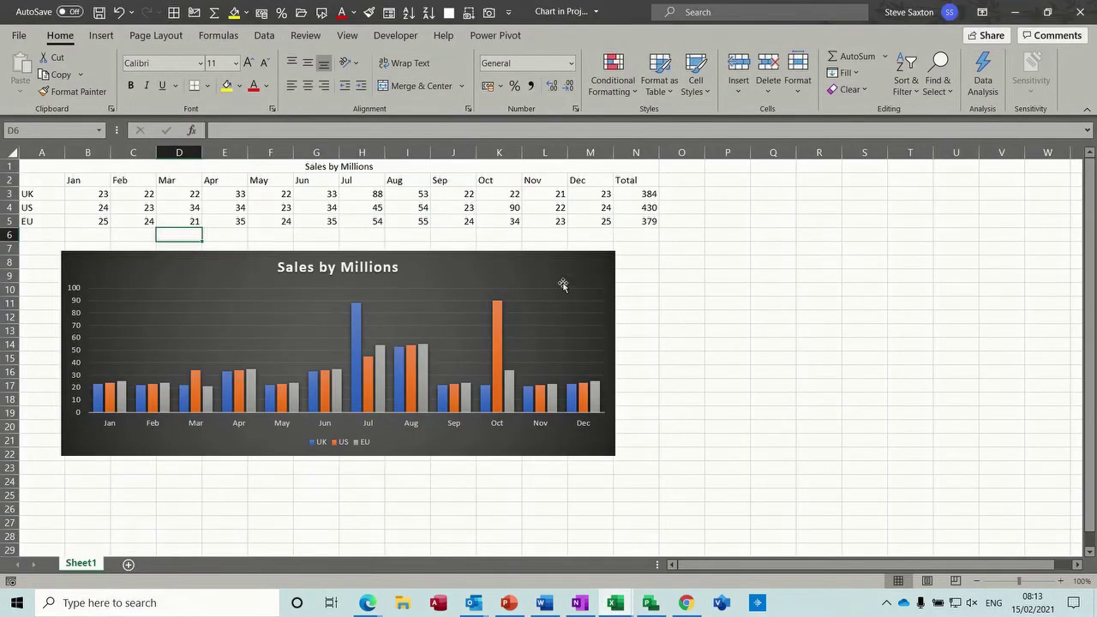
left_click_drag(474, 254, 452, 240)
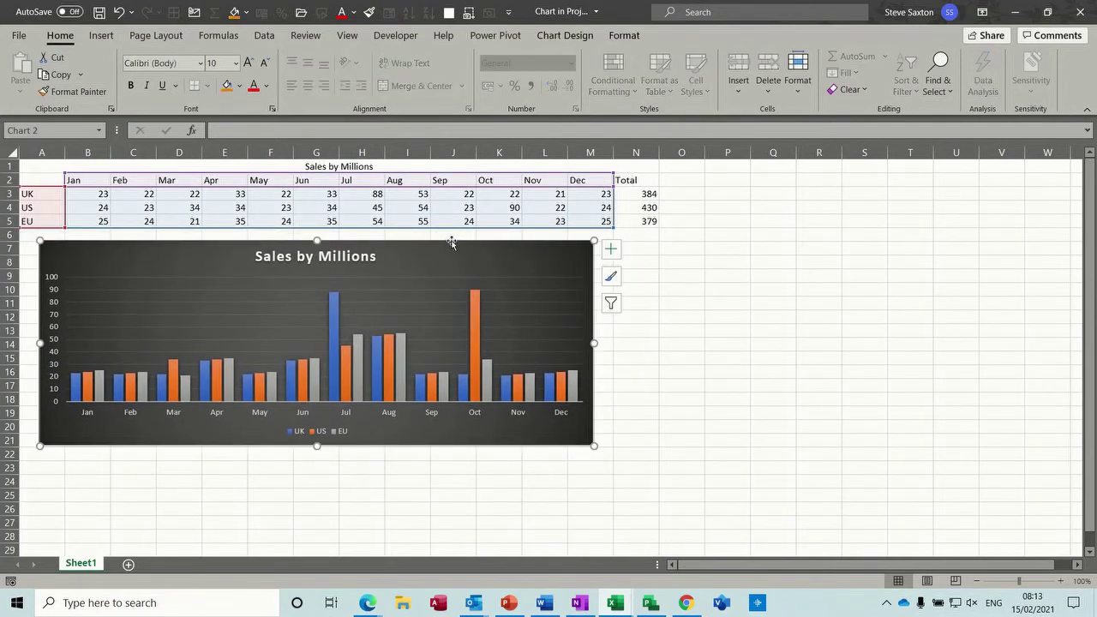
- Copy the sales table A1:N5 from Excel and paste it into row 12 of the Software Implementation plan, suppressing further paste errors for the column
left_click(45, 178)
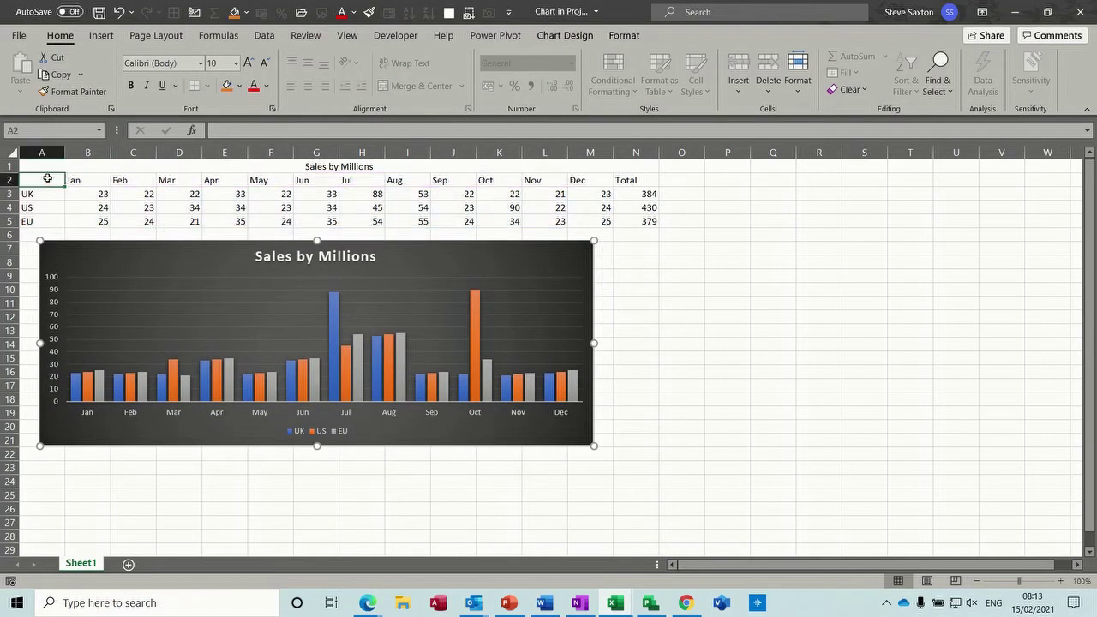
left_click_drag(29, 163, 544, 220)
key("ctrl+c")
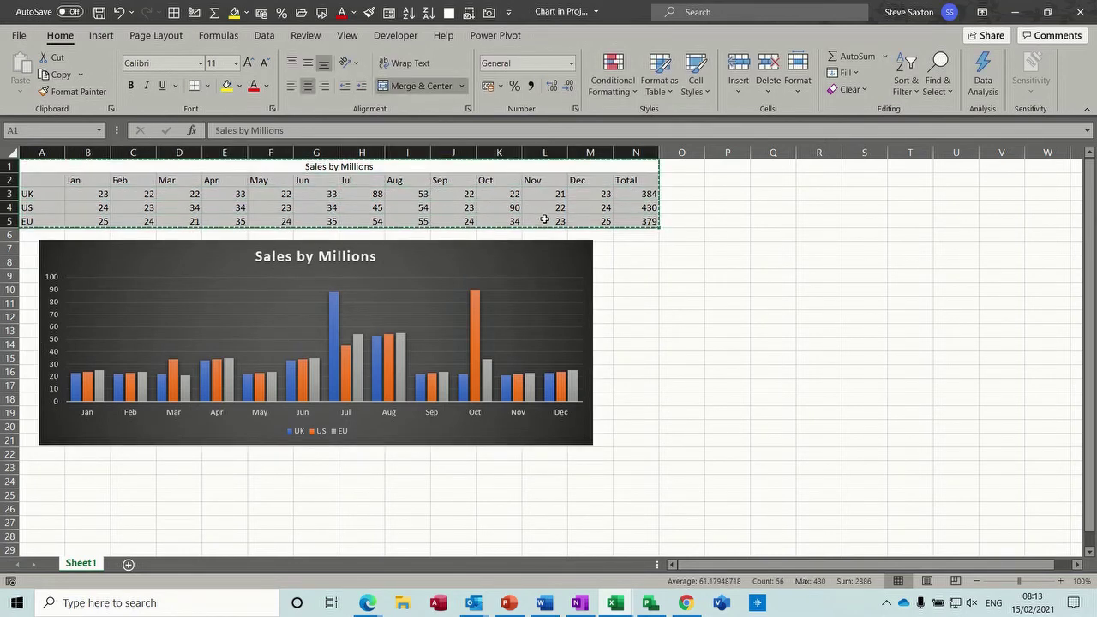
left_click(651, 602)
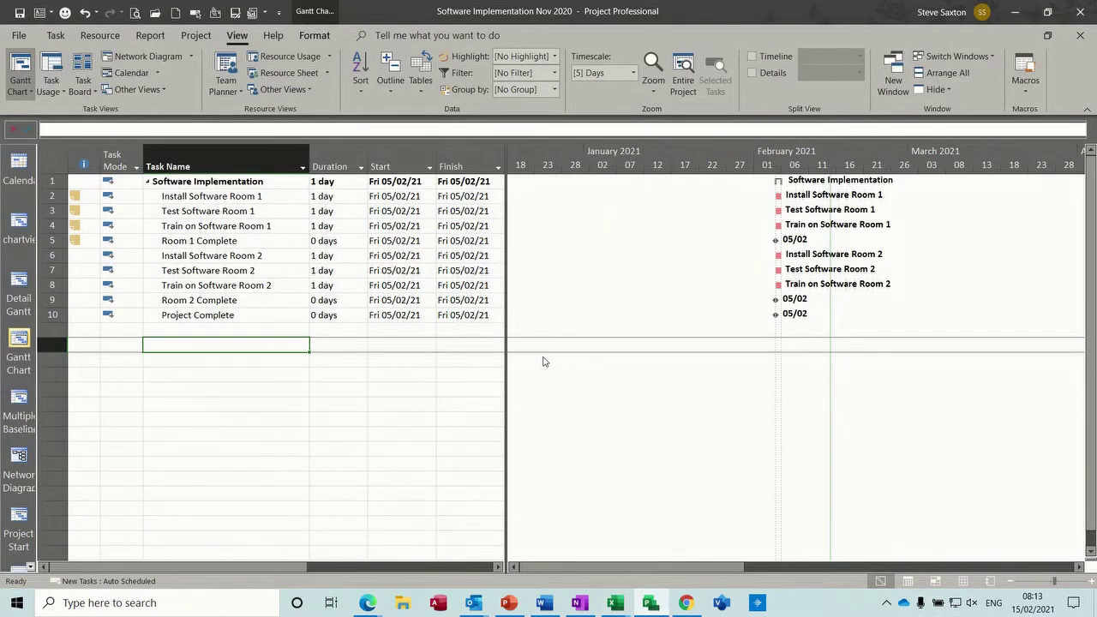
key("ctrl+v")
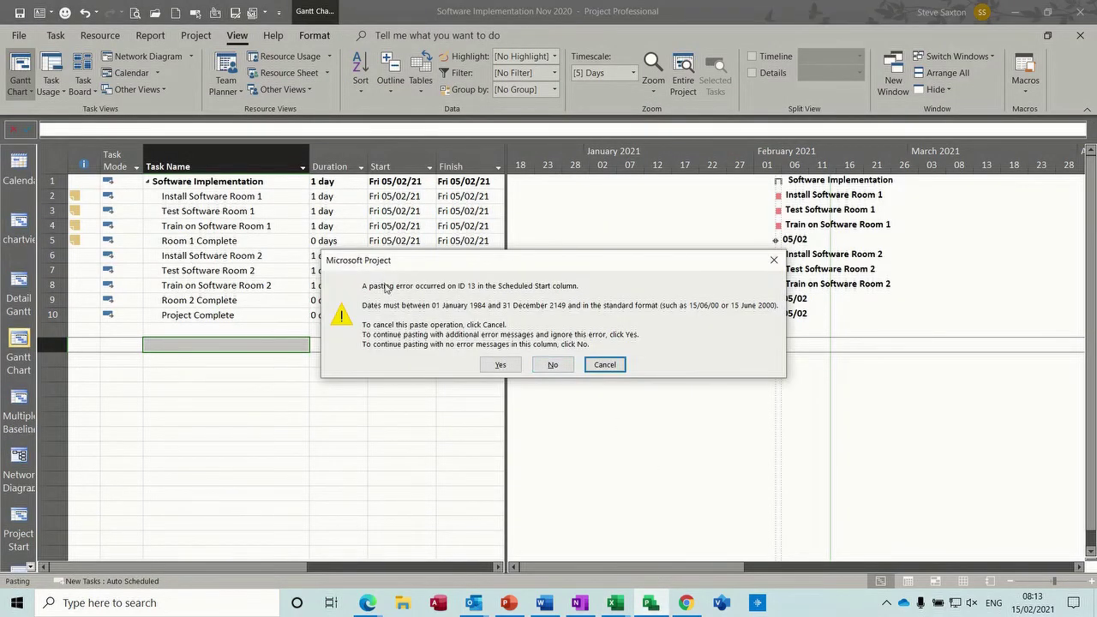
left_click(548, 364)
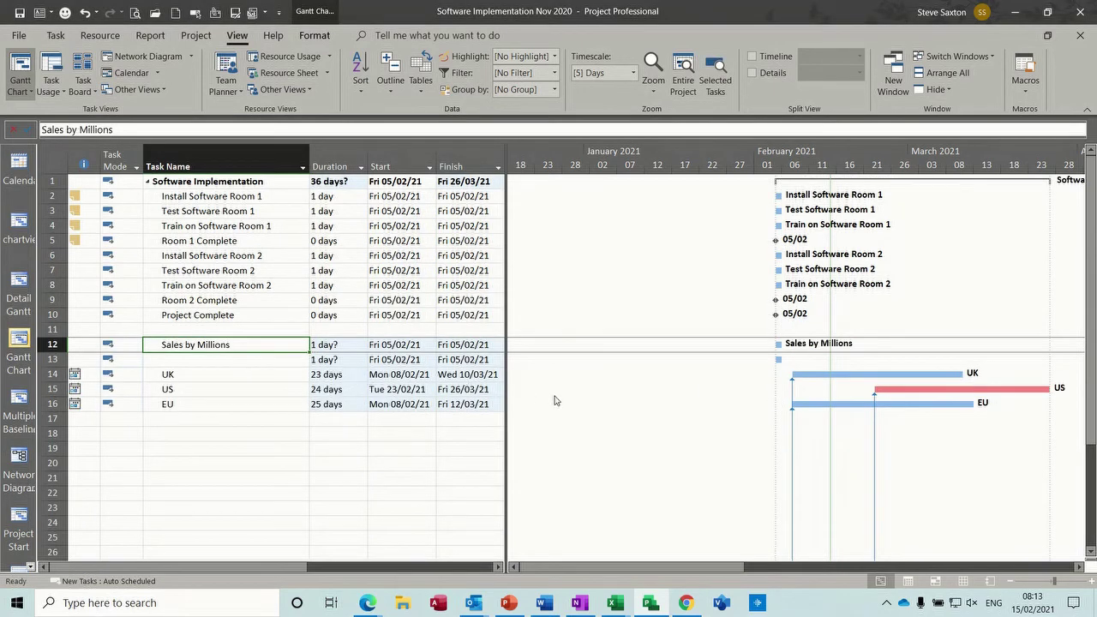
- Undo the pasted sales rows, redo them for comparison, and undo them again
key("ctrl+z")
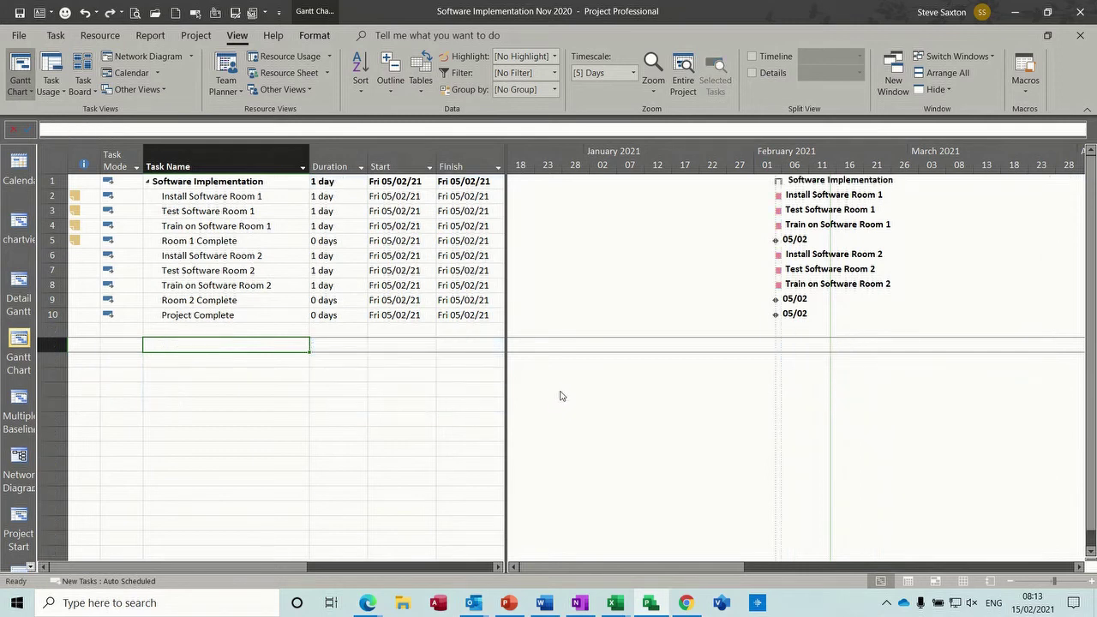
key("ctrl+y")
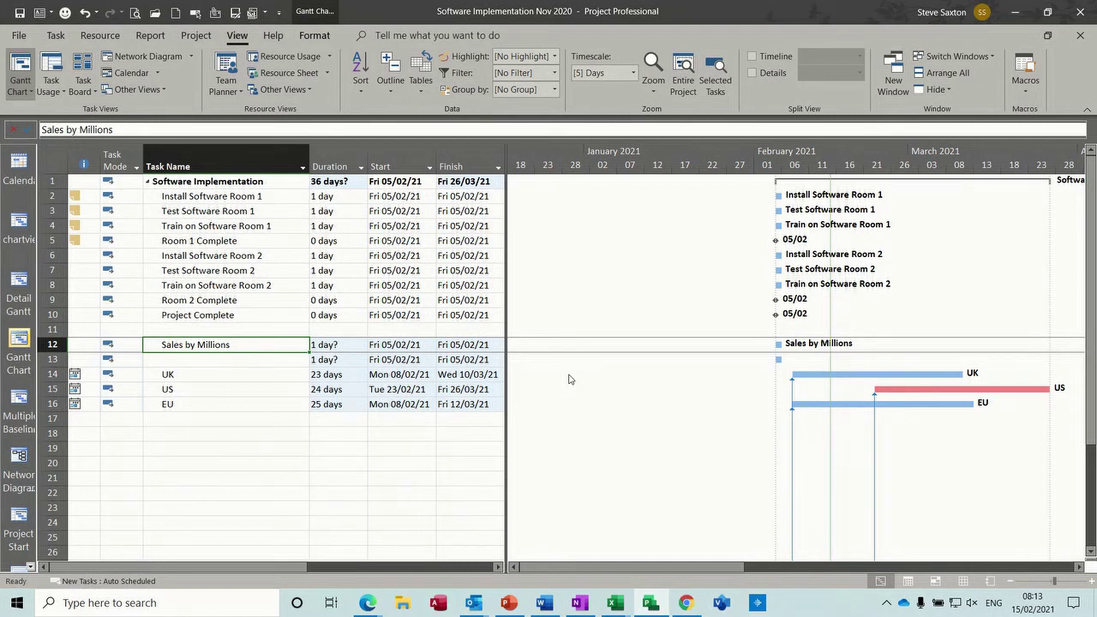
key("ctrl+z")
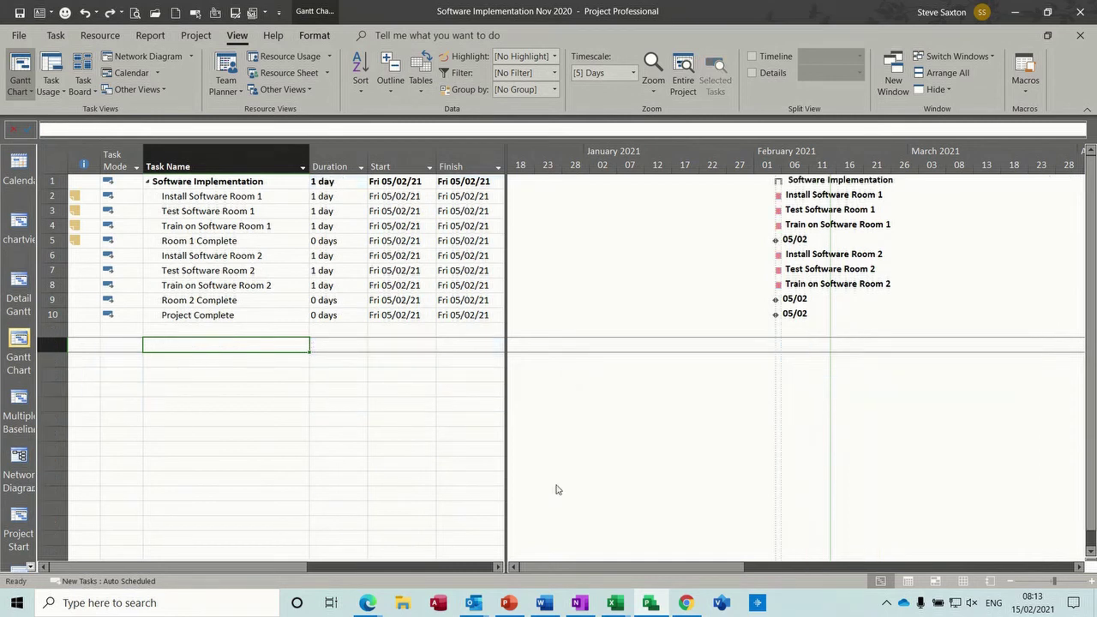
- Switch back to the Chart in Project workbook in Excel and copy the Sales by Millions chart
left_click(610, 600)
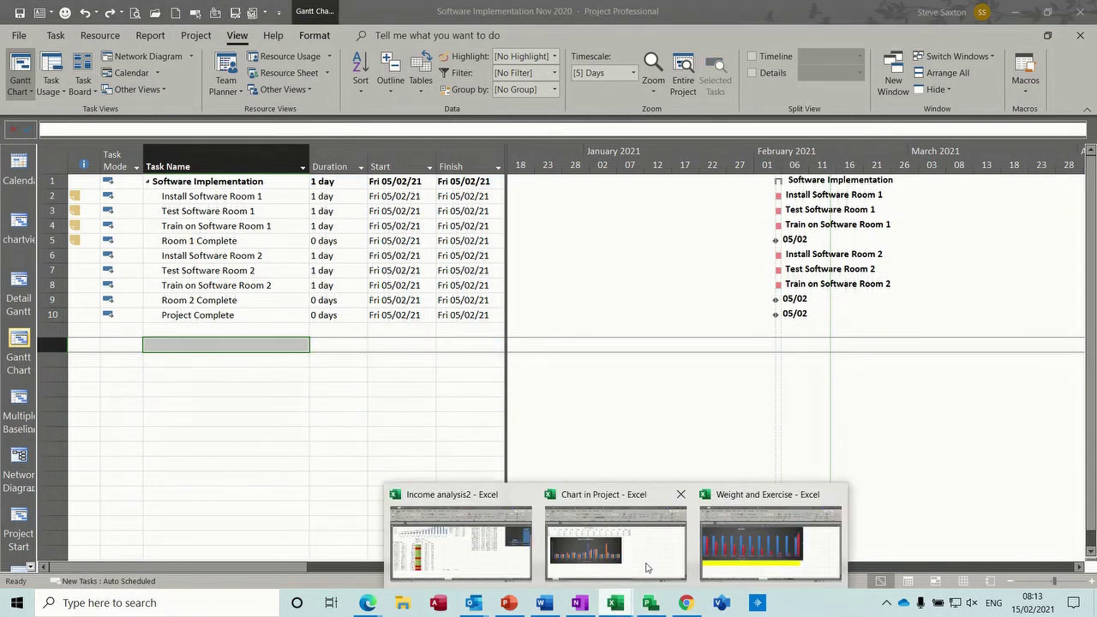
left_click(643, 552)
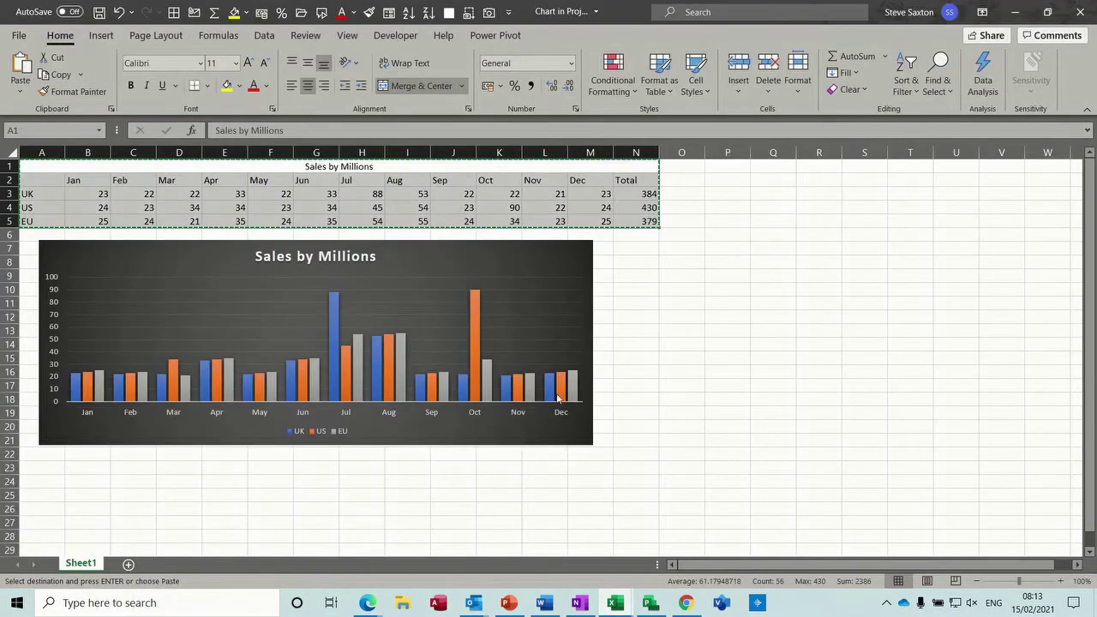
left_click(590, 278)
key("Escape")
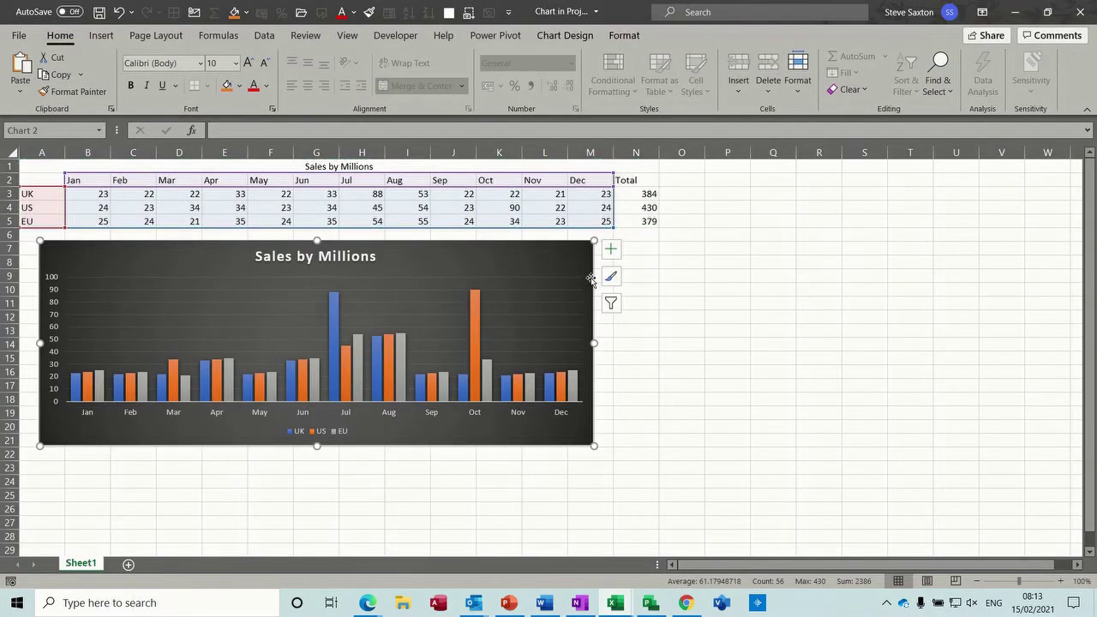
- In Project, paste the chart as a linked Microsoft Excel Chart and move it below the task bars in the Gantt area
left_click(651, 600)
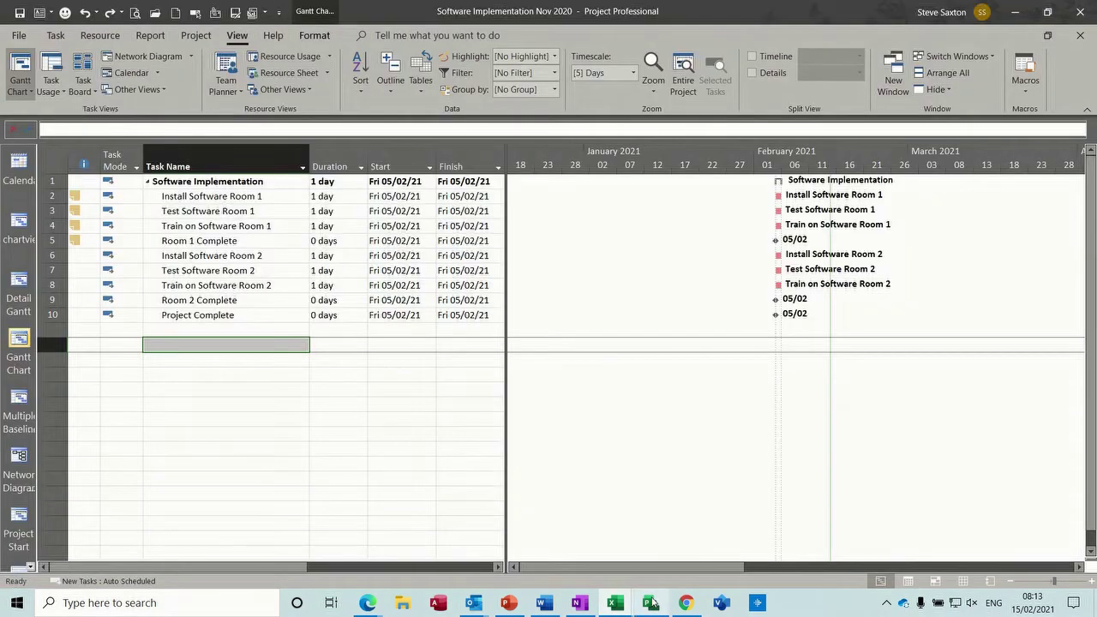
left_click(58, 37)
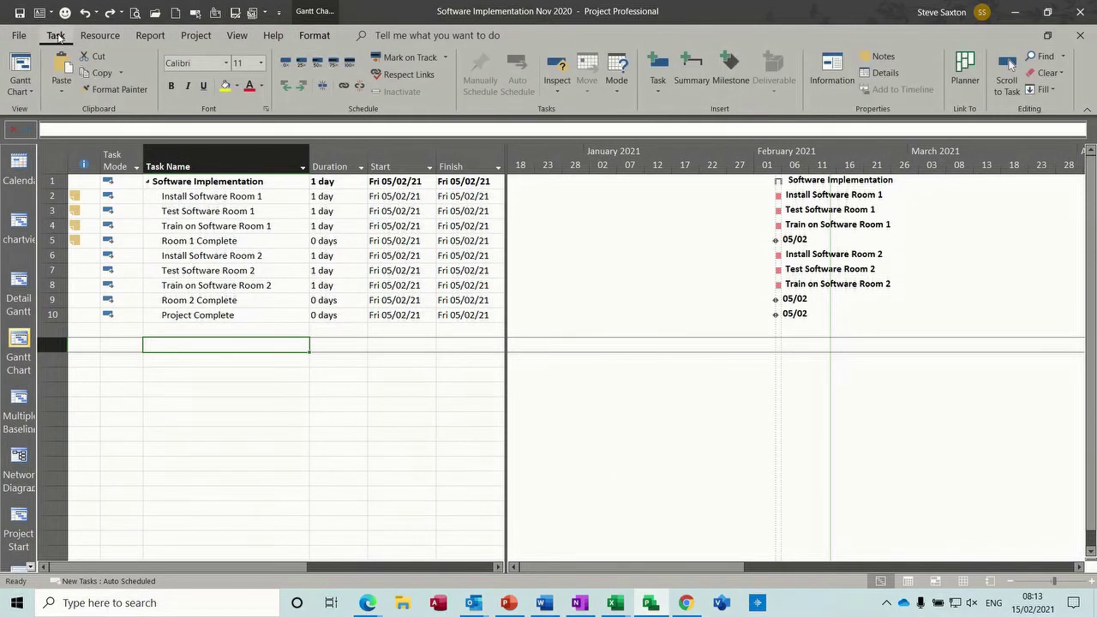
left_click(62, 95)
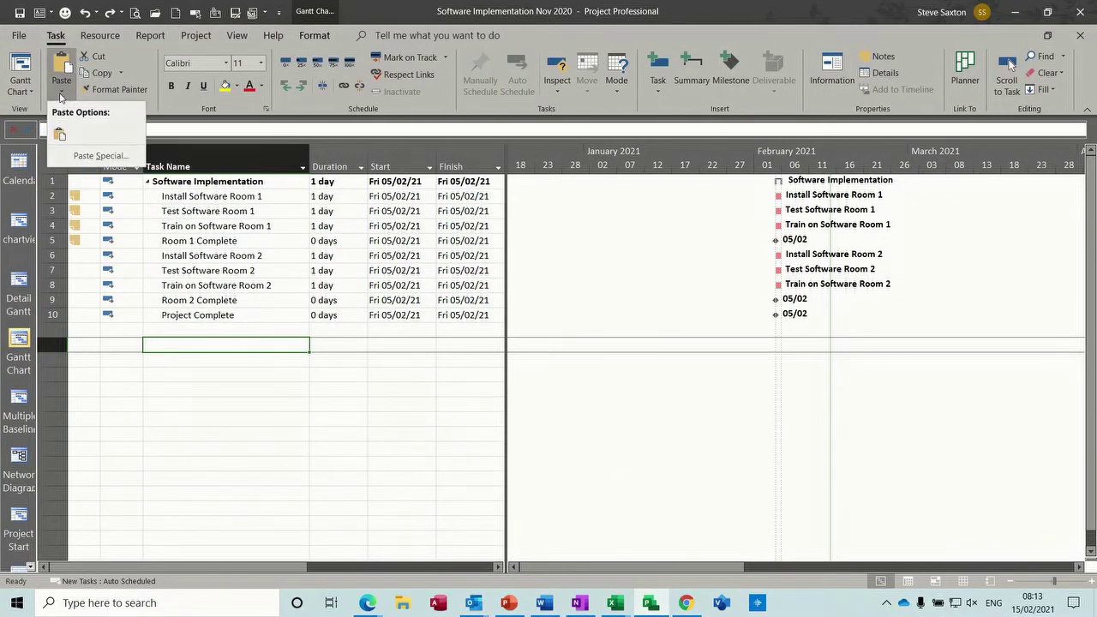
left_click(82, 156)
left_click(17, 92)
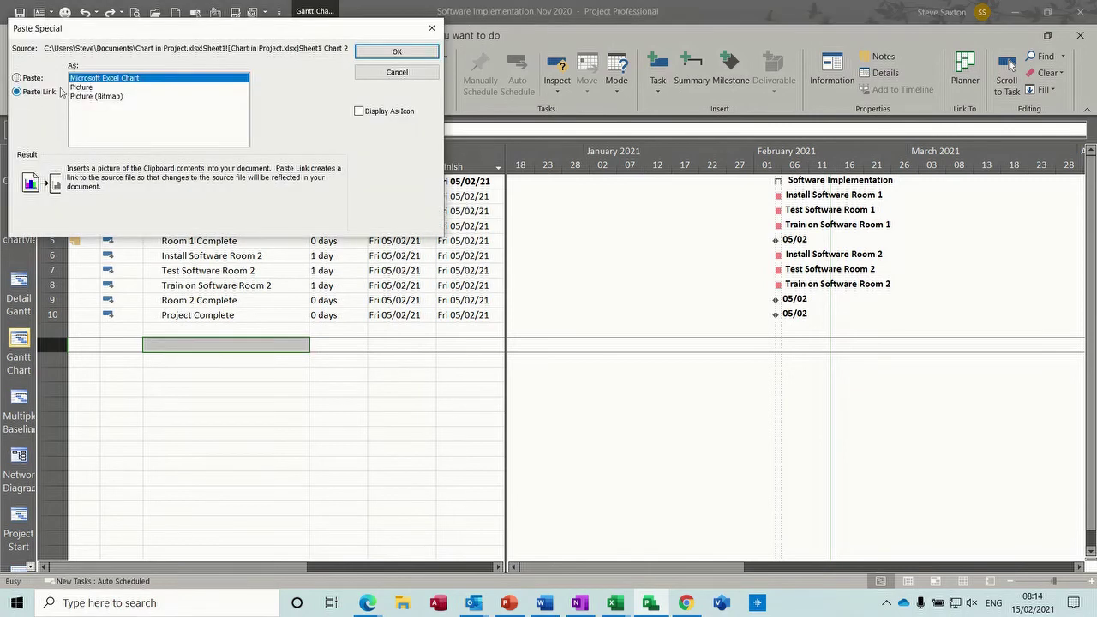
left_click(397, 53)
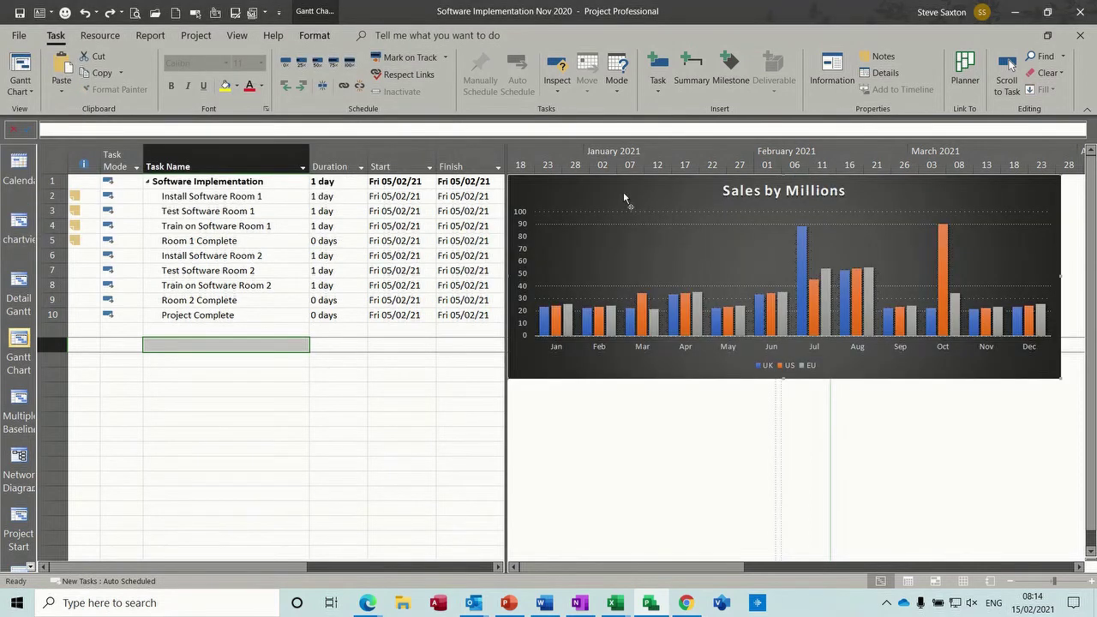
mouse_move(542, 190)
left_mouse_down()
mouse_move(581, 237)
mouse_move(555, 347)
left_mouse_up()
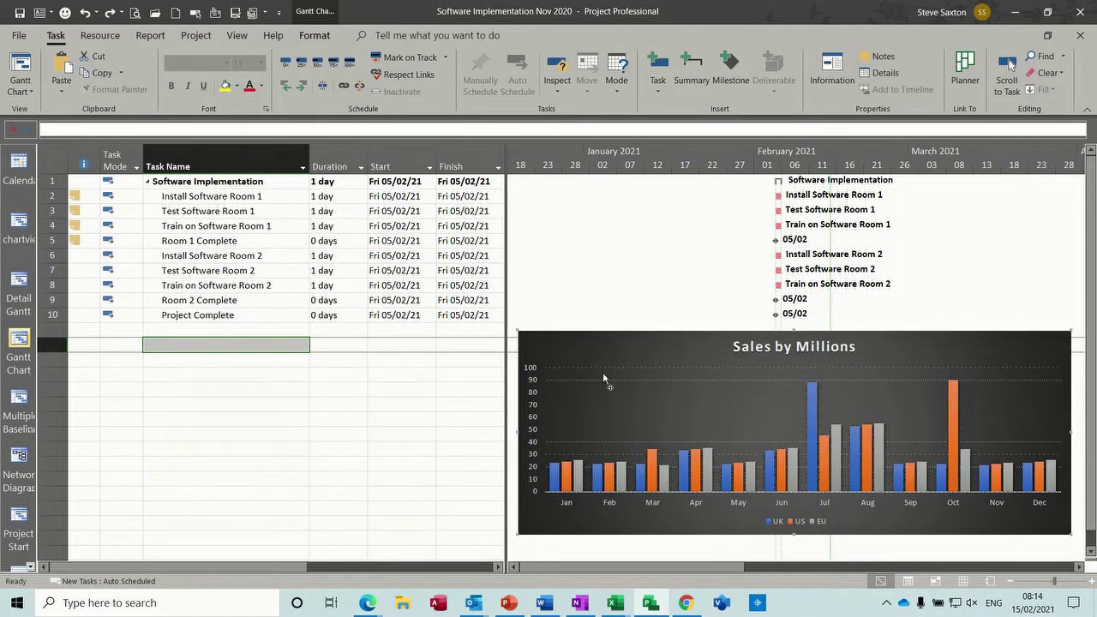
- Set the UK July sales in H3 to 1 in the Excel workbook, then return to Project to check the linked chart
left_click(616, 603)
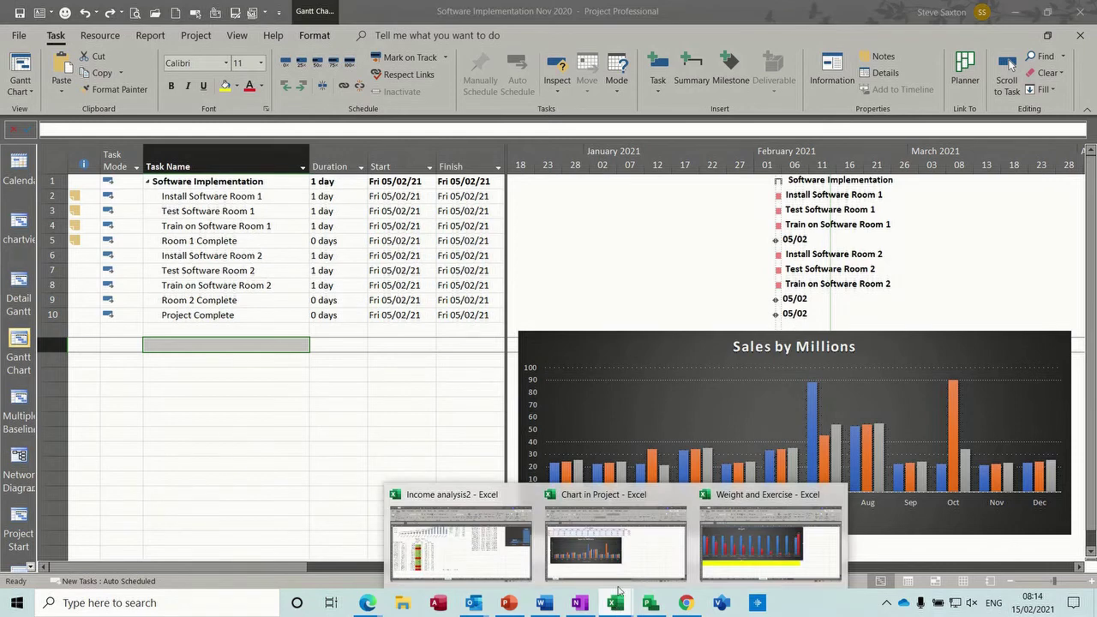
left_click(620, 564)
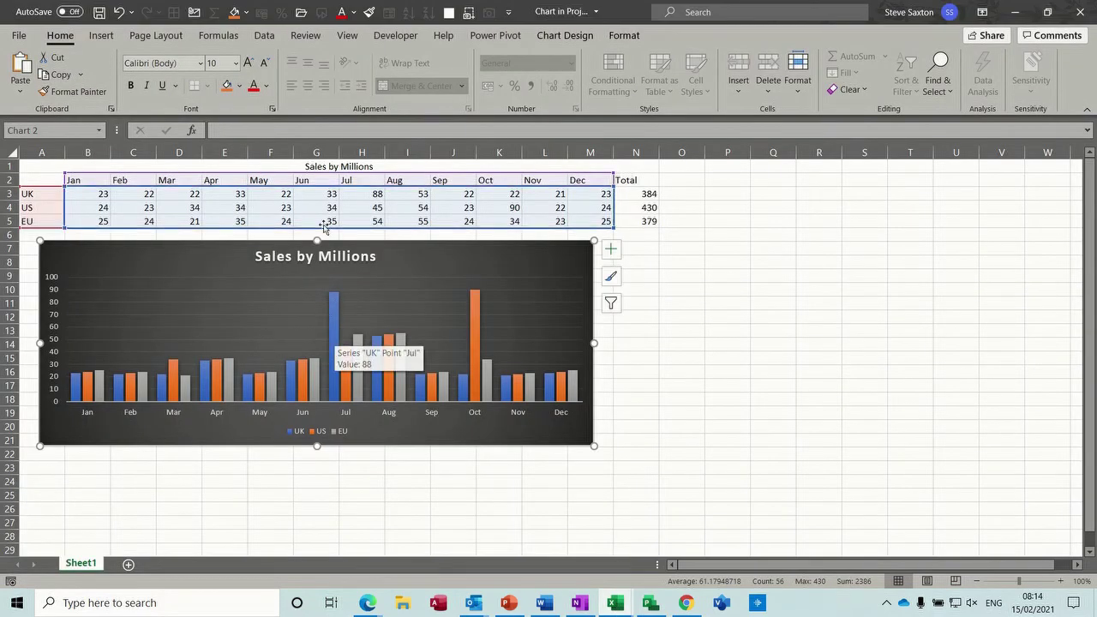
left_click(361, 195)
type("1")
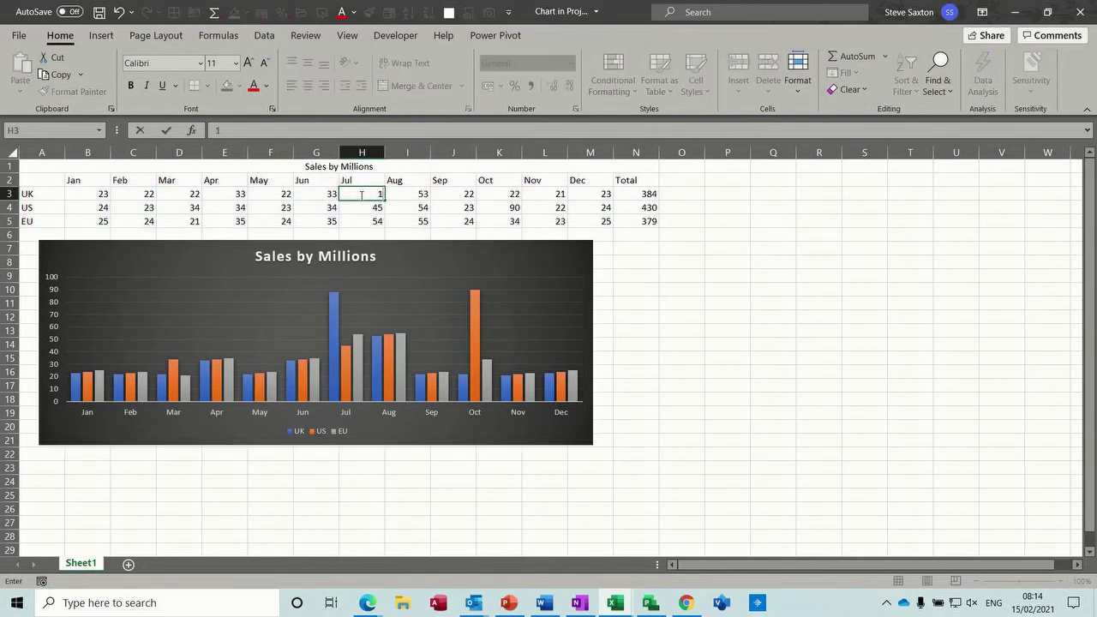
key("Return")
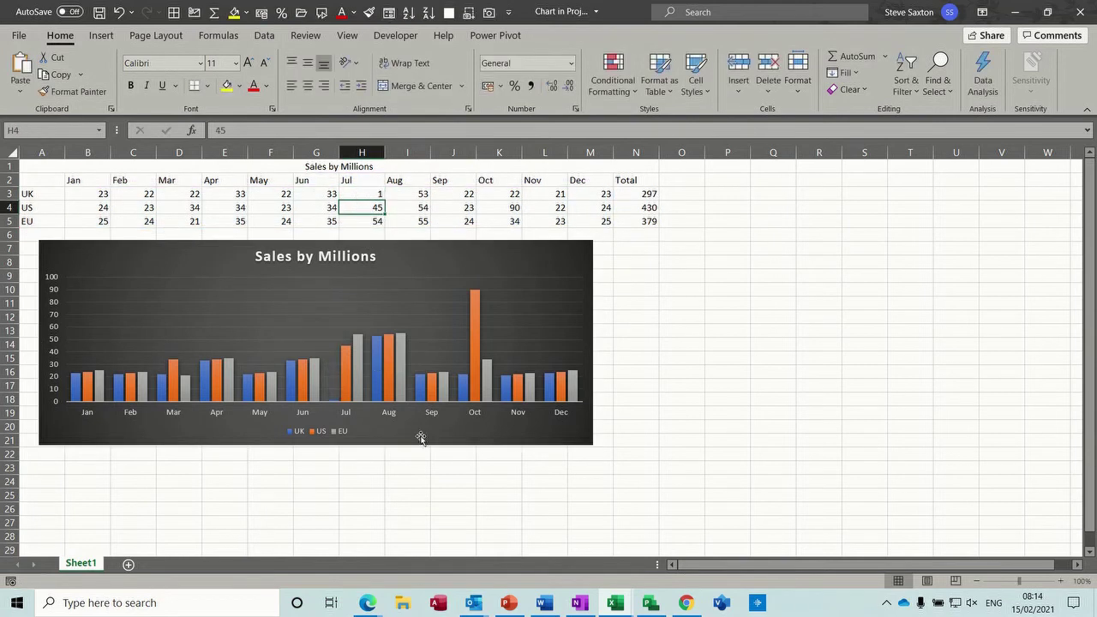
left_click(650, 603)
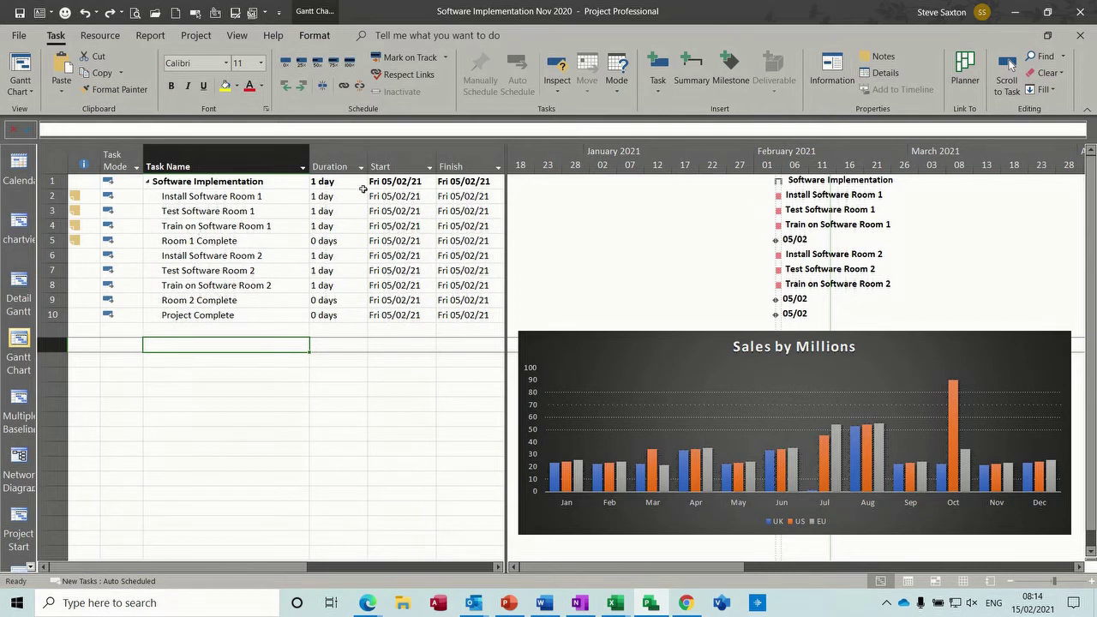
- Save the current fields as a new table named Charts and remove its columns from Task Mode through Finish
left_click(237, 35)
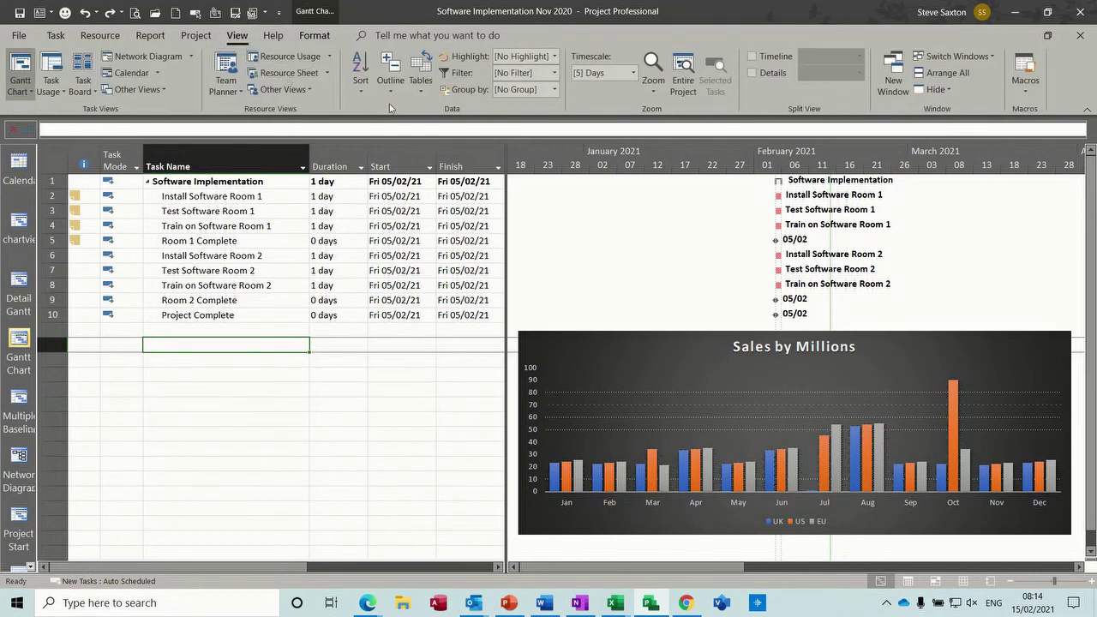
left_click(316, 90)
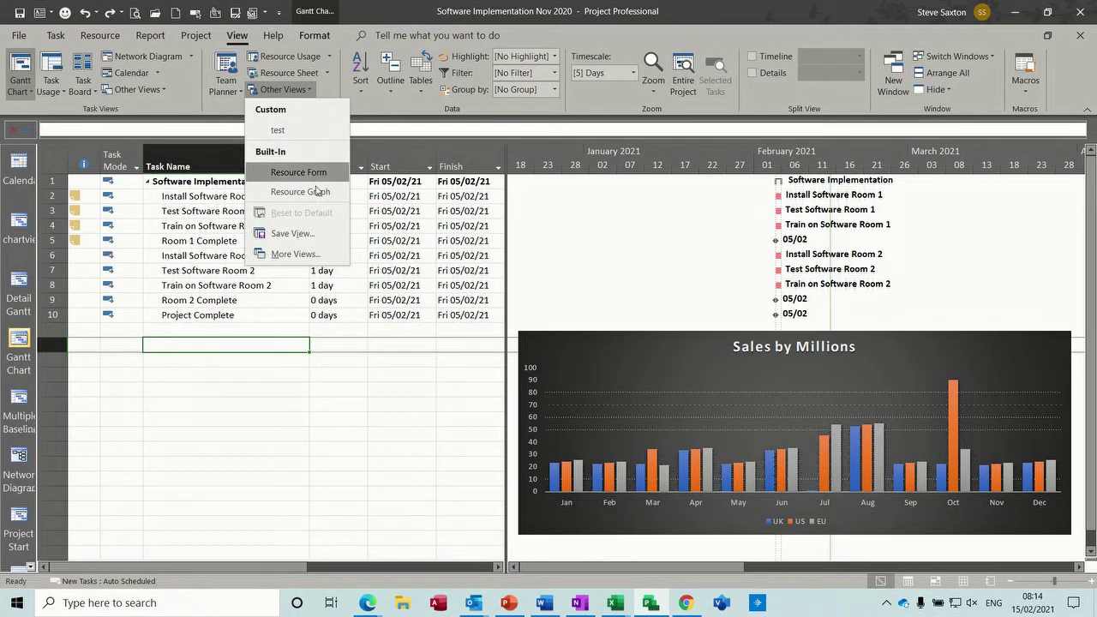
left_click(420, 93)
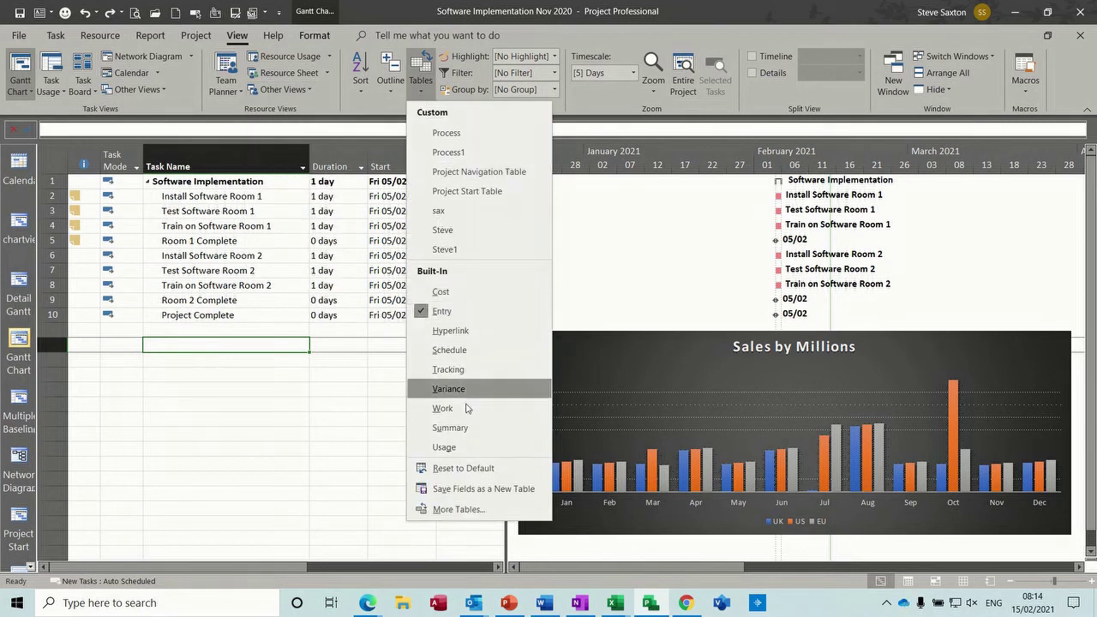
left_click(467, 492)
type("Charts")
left_click(574, 310)
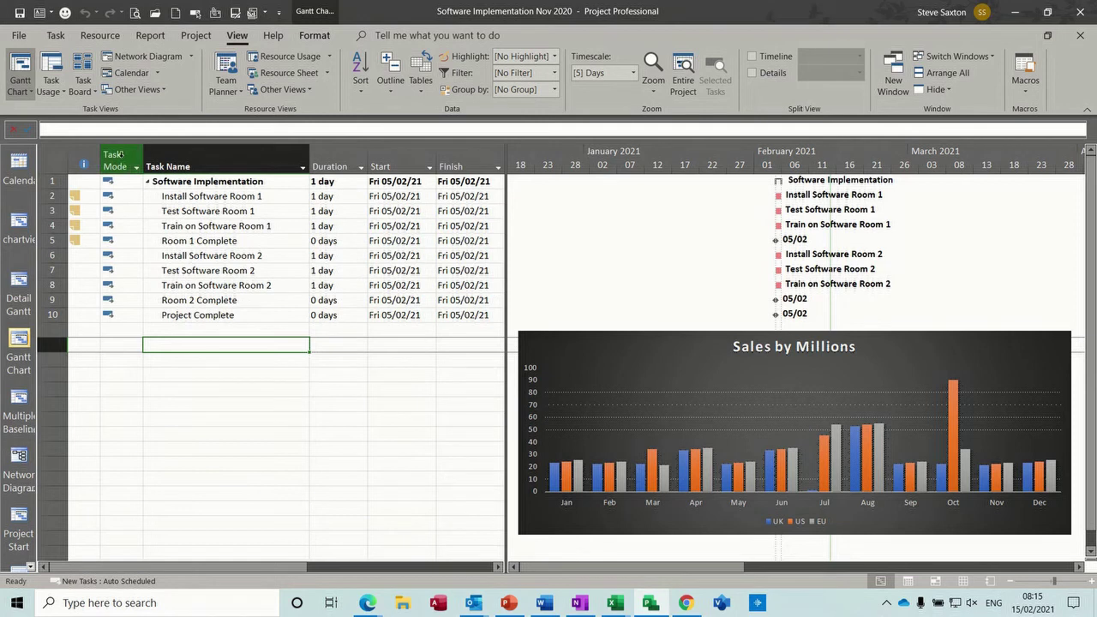
left_click_drag(116, 160, 444, 181)
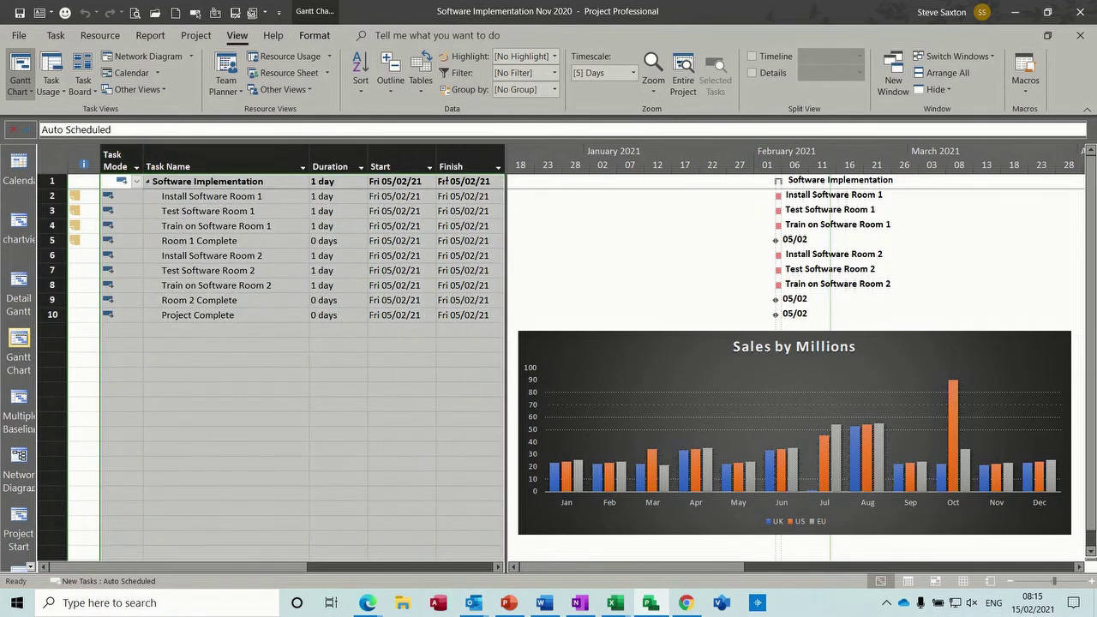
key("Delete")
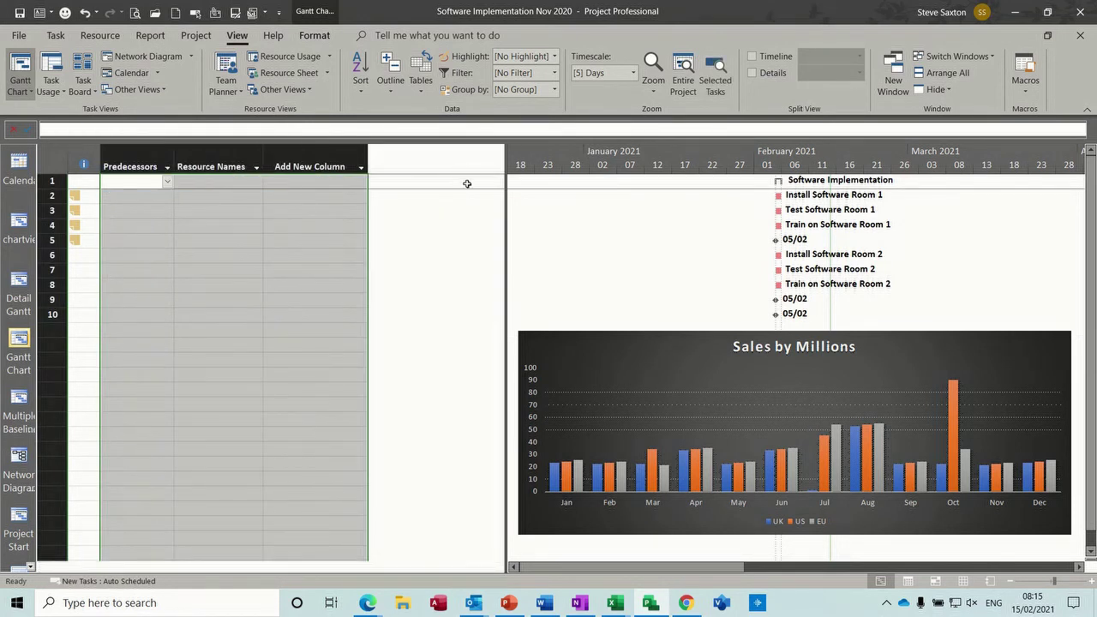
- Narrow the table area to its indicators column, then move the sales chart to the Gantt area's upper-left corner and enlarge it
left_click_drag(507, 211, 102, 200)
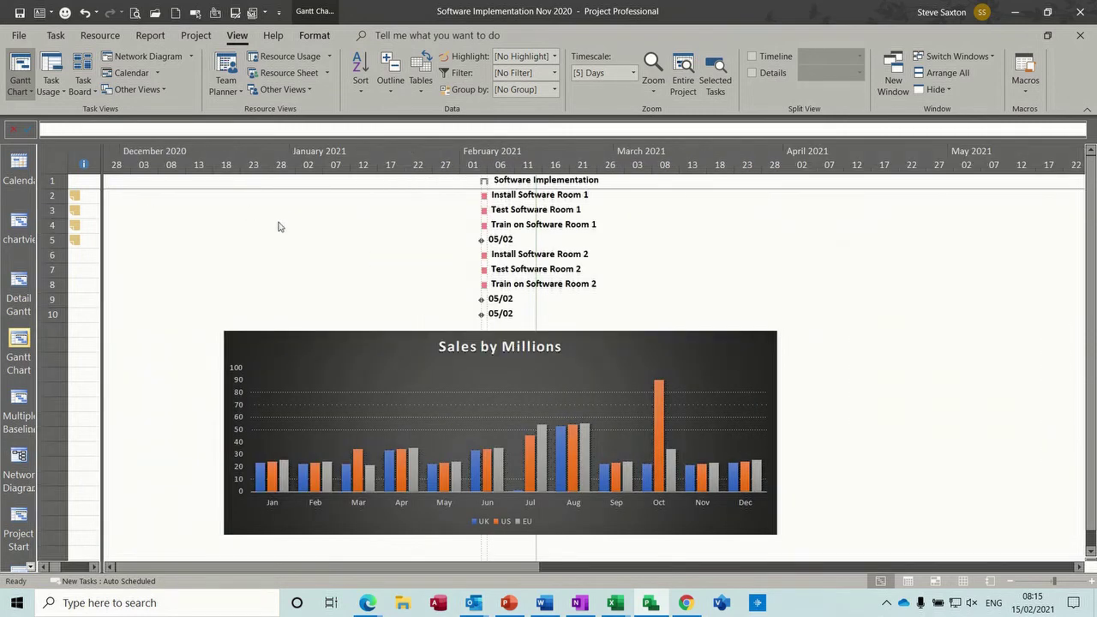
left_click_drag(311, 346, 183, 177)
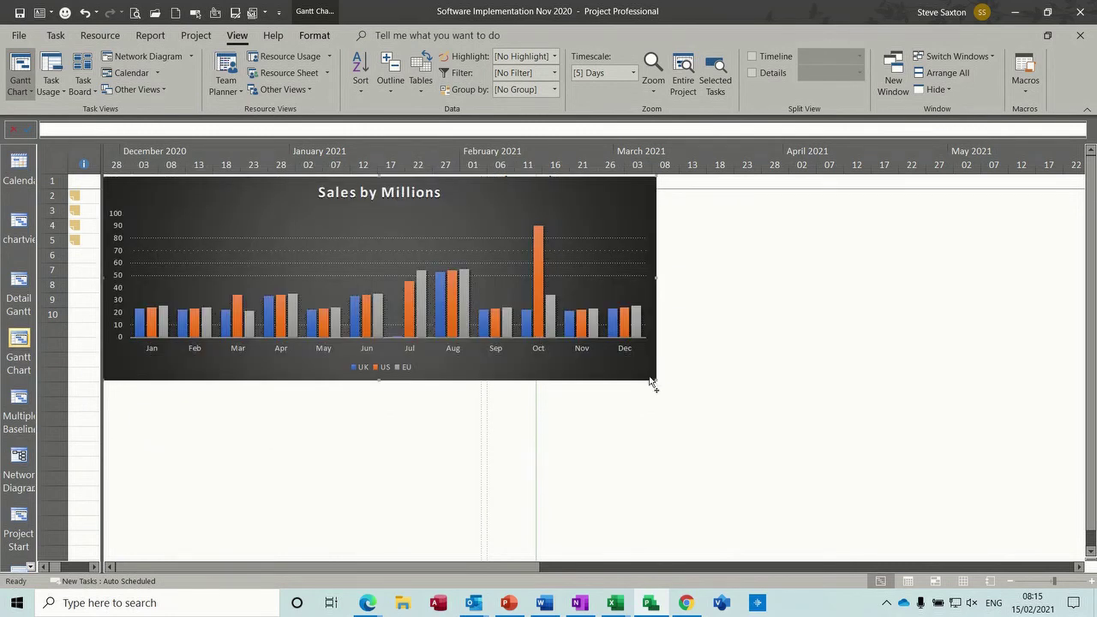
left_click_drag(655, 379, 896, 513)
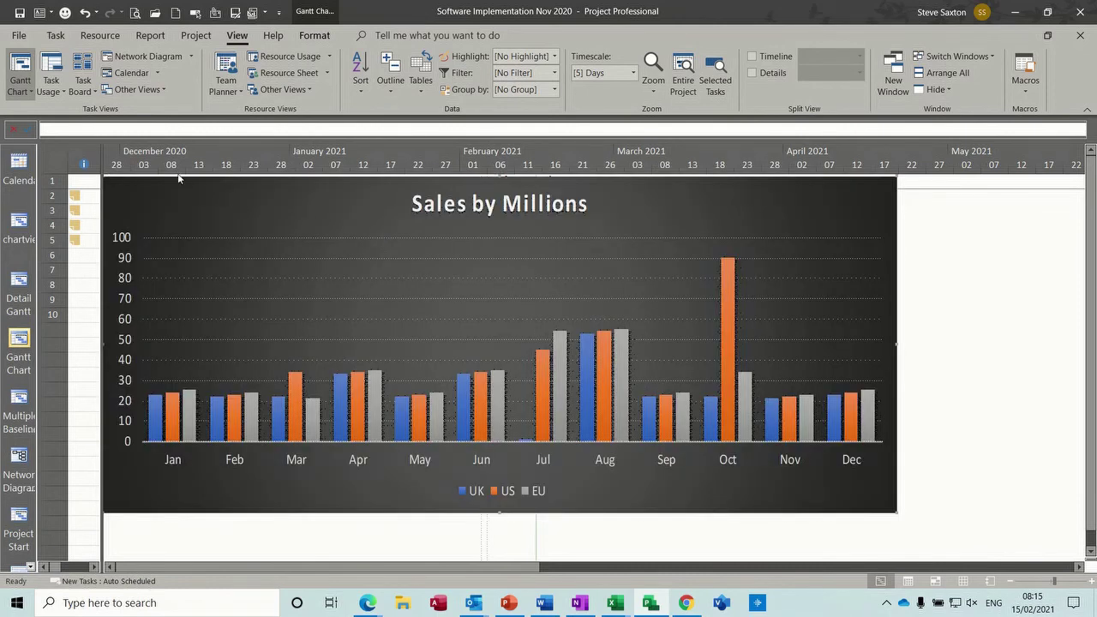
- Switch to the Entry table, move the sales chart down and to the right, and widen the table area to show Task Name and Duration
left_click(423, 92)
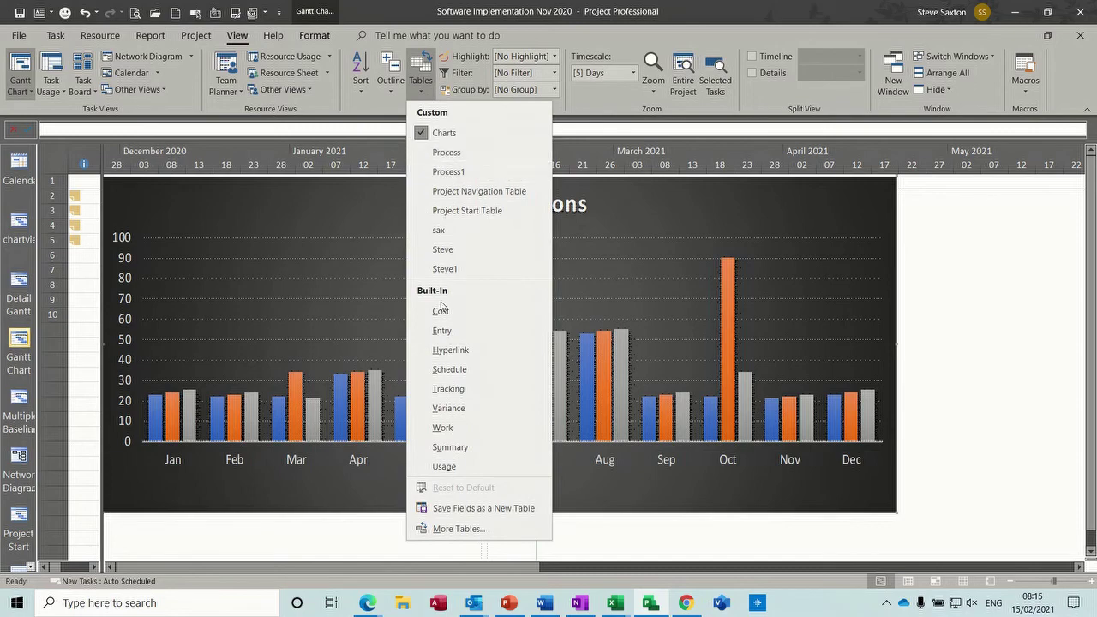
left_click(442, 330)
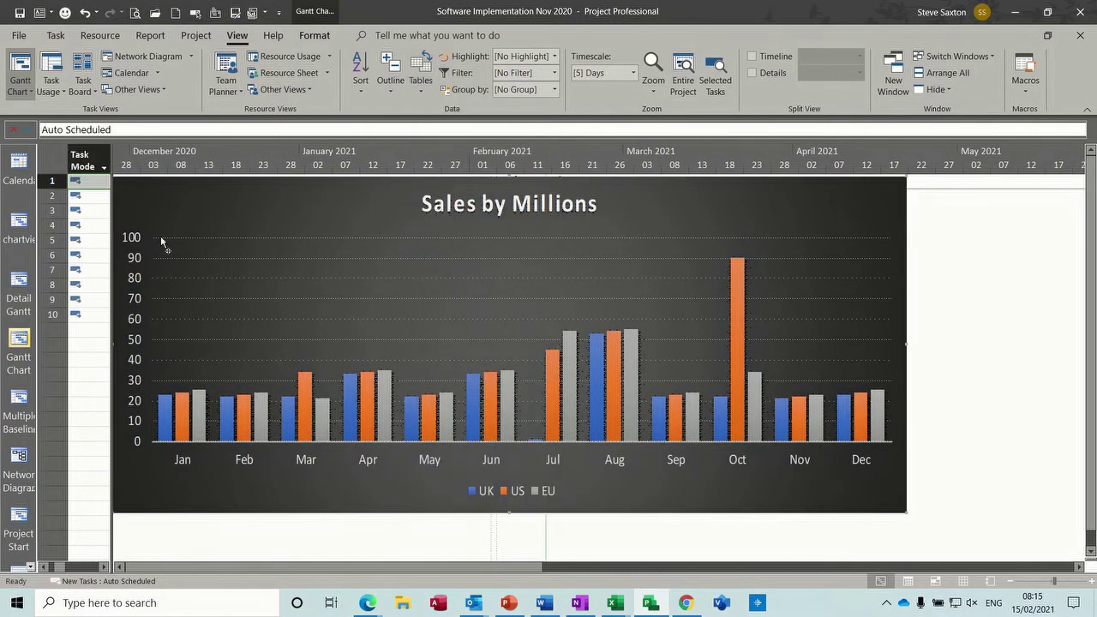
left_click_drag(121, 211, 336, 268)
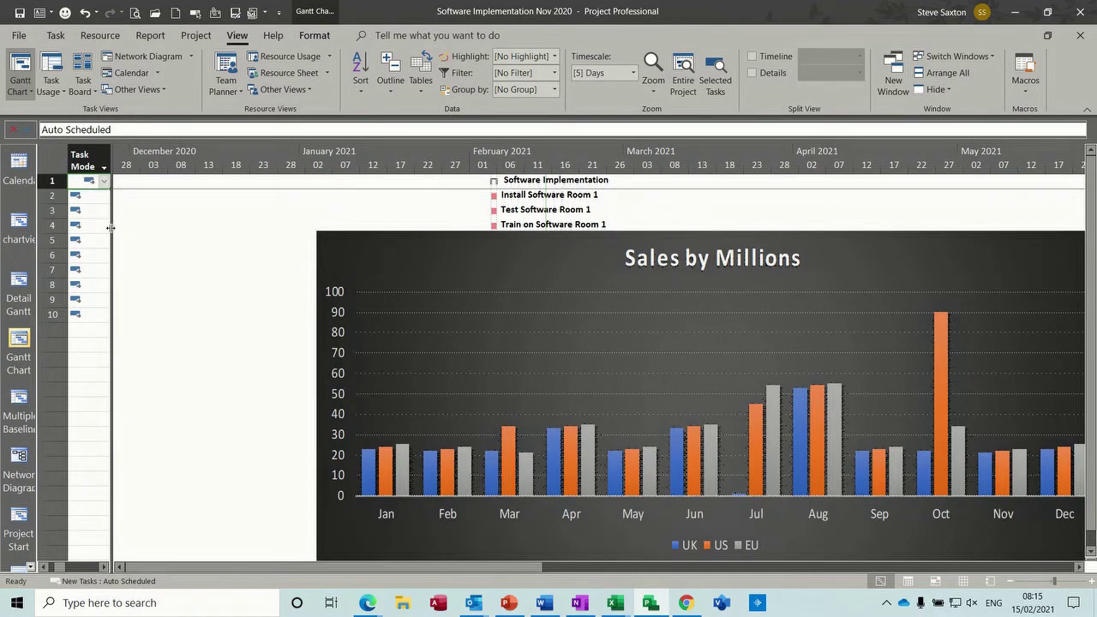
left_click_drag(114, 228, 333, 229)
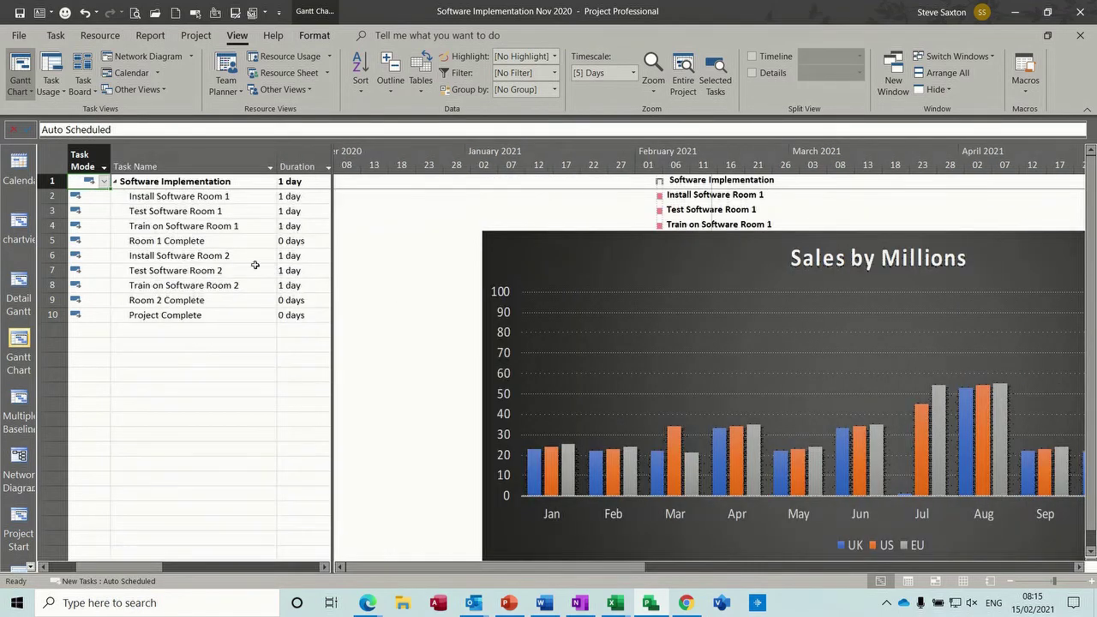
- Narrow the table area to Task Mode and part of Task Name, then move the sales chart to the Gantt area's upper-left corner
left_click_drag(333, 297, 157, 291)
left_click_drag(487, 258, 292, 206)
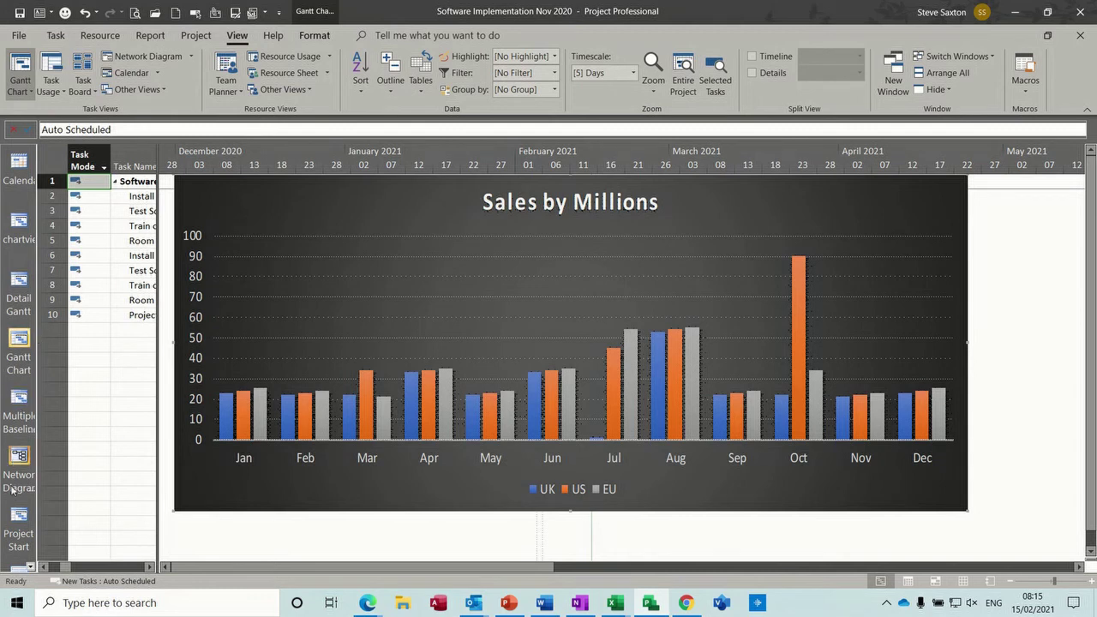
- Switch to the chartview view, reposition the Weight chart in the Gantt area's upper-left corner, and collapse the table area to the row numbers
left_click(18, 224)
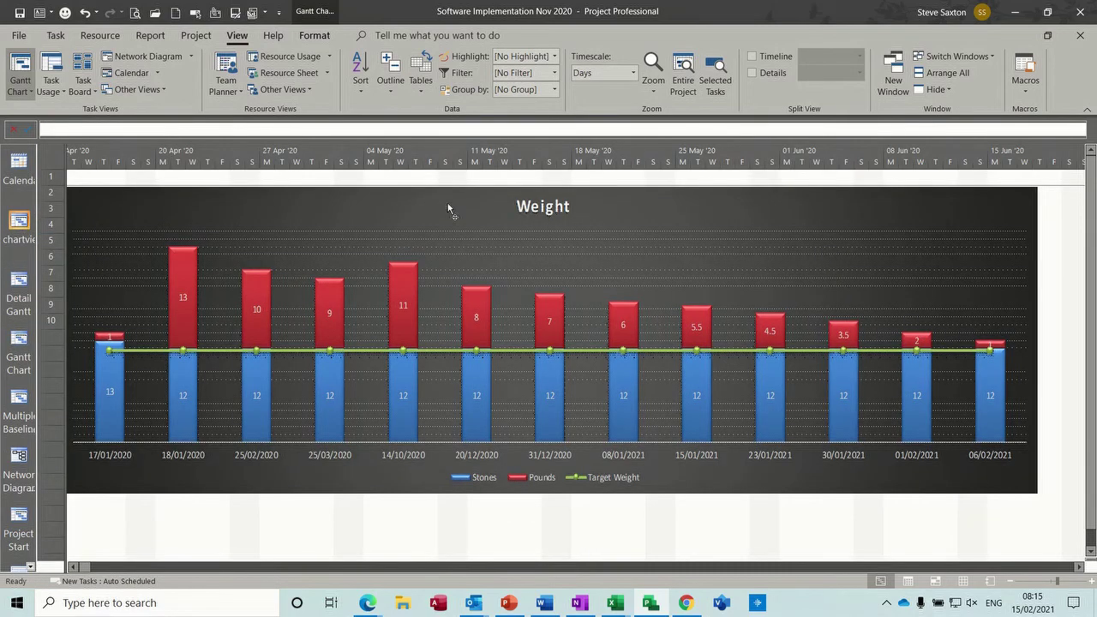
left_click_drag(426, 199, 483, 235)
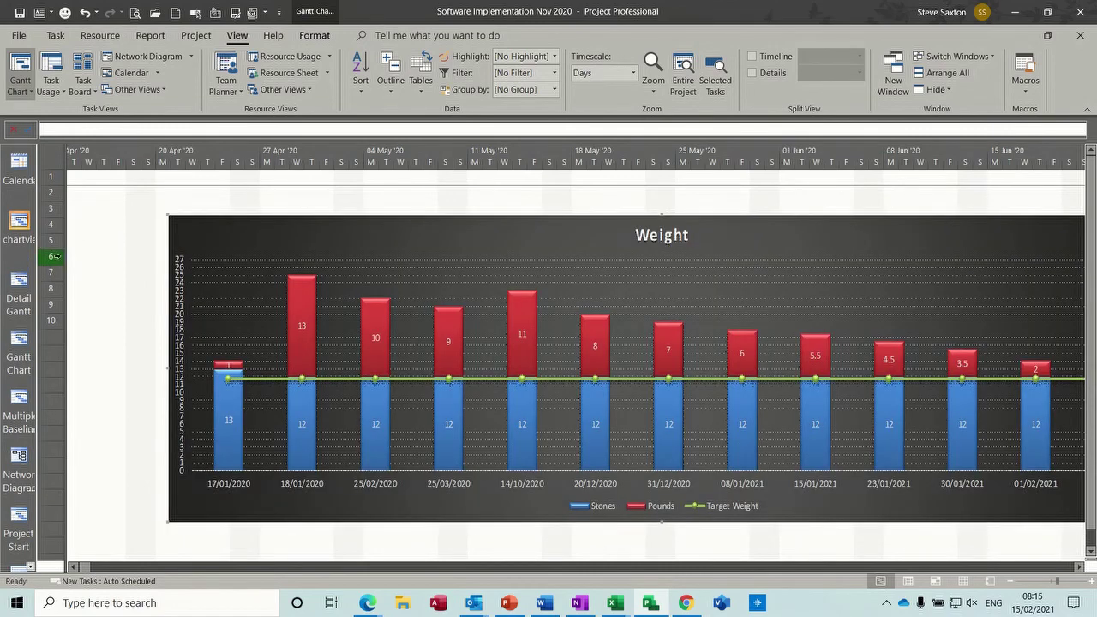
left_click_drag(66, 256, 140, 261)
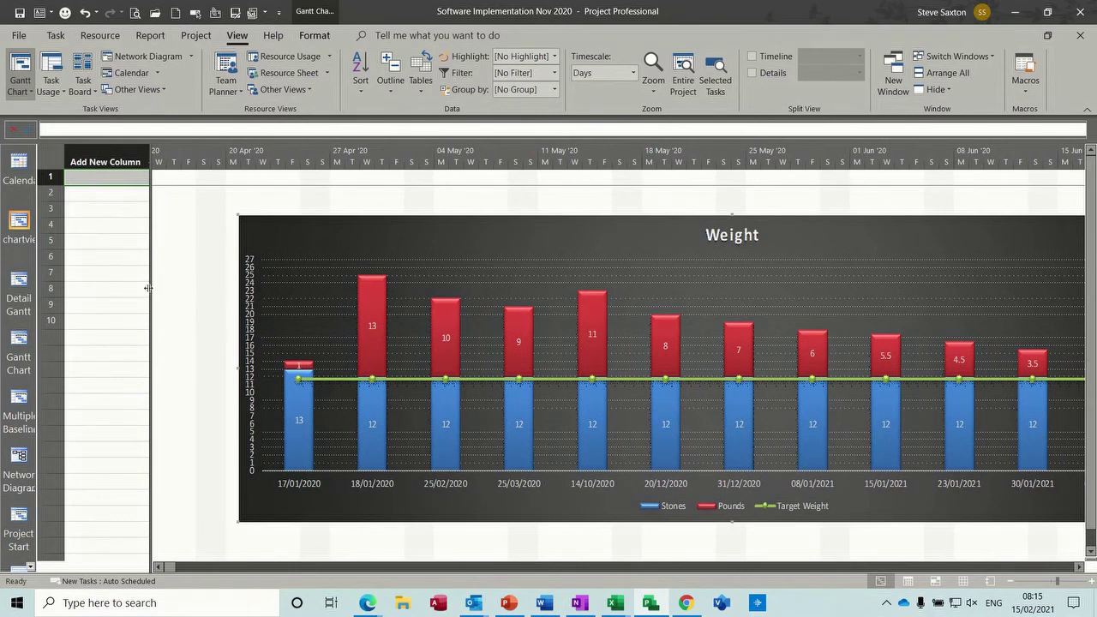
left_click_drag(150, 290, 65, 285)
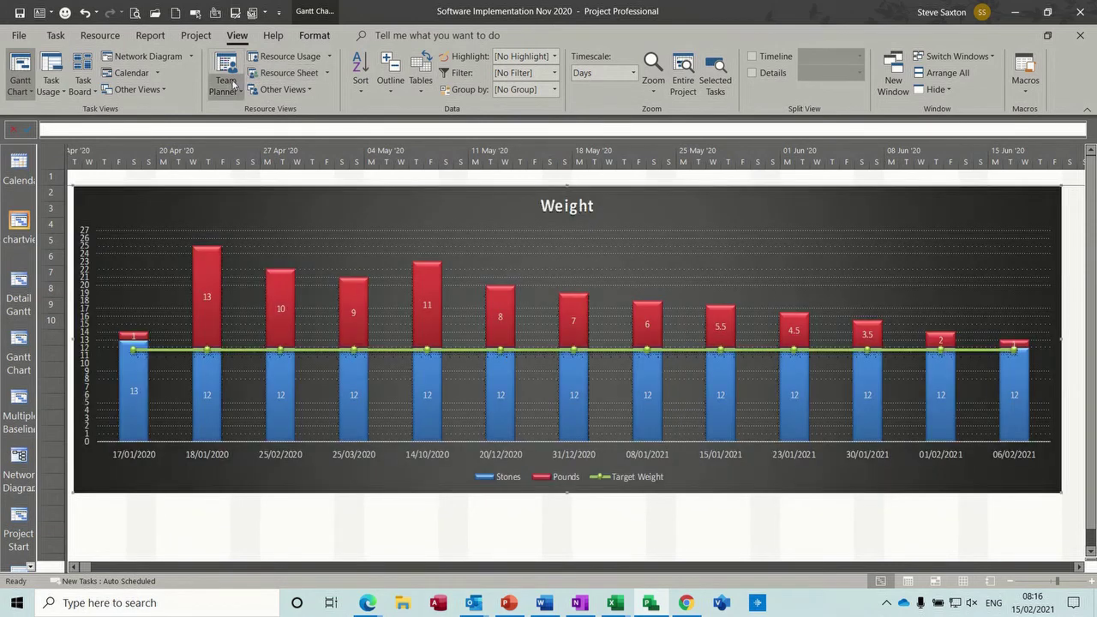
left_click(308, 90)
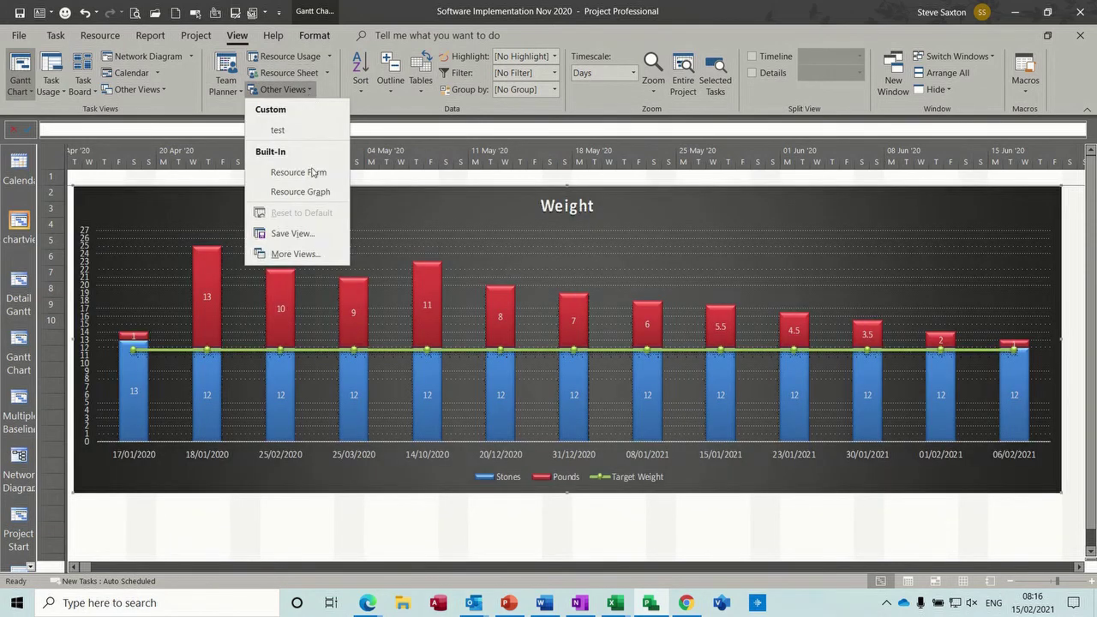
left_click(303, 254)
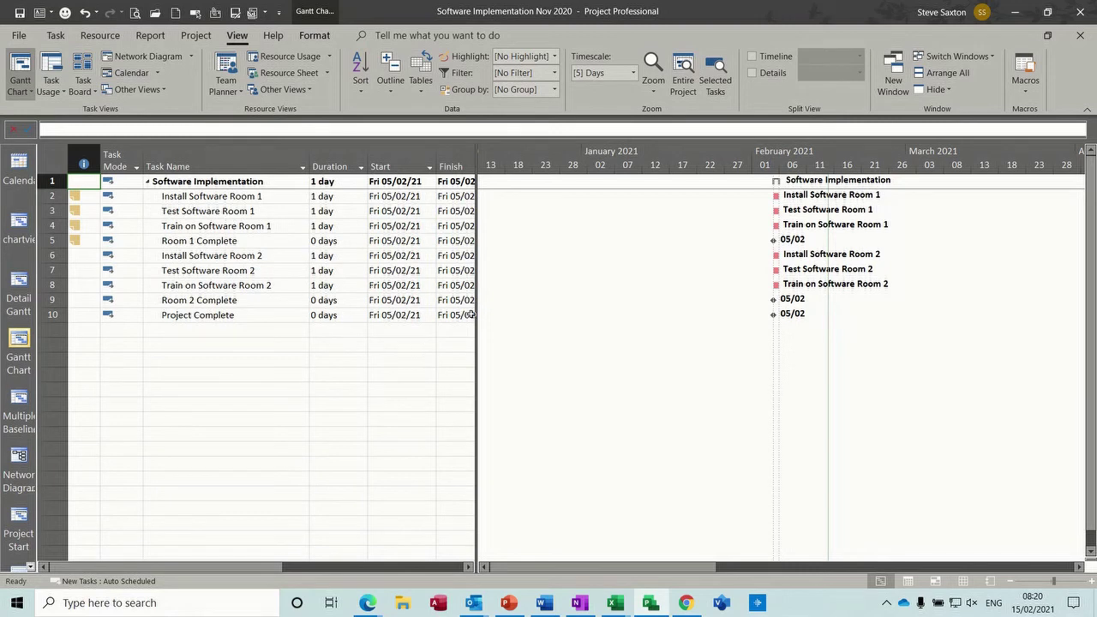
- Widen the Gantt Chart's table area to show the Finish column and save the current fields as a new table named saxo
left_click_drag(476, 316, 559, 320)
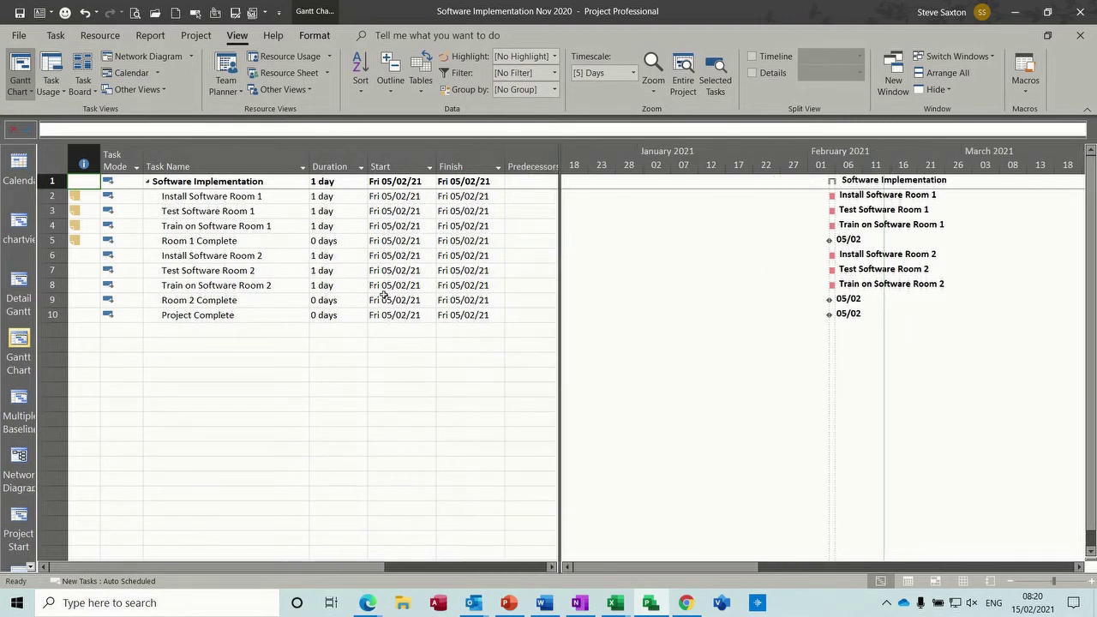
left_click(423, 82)
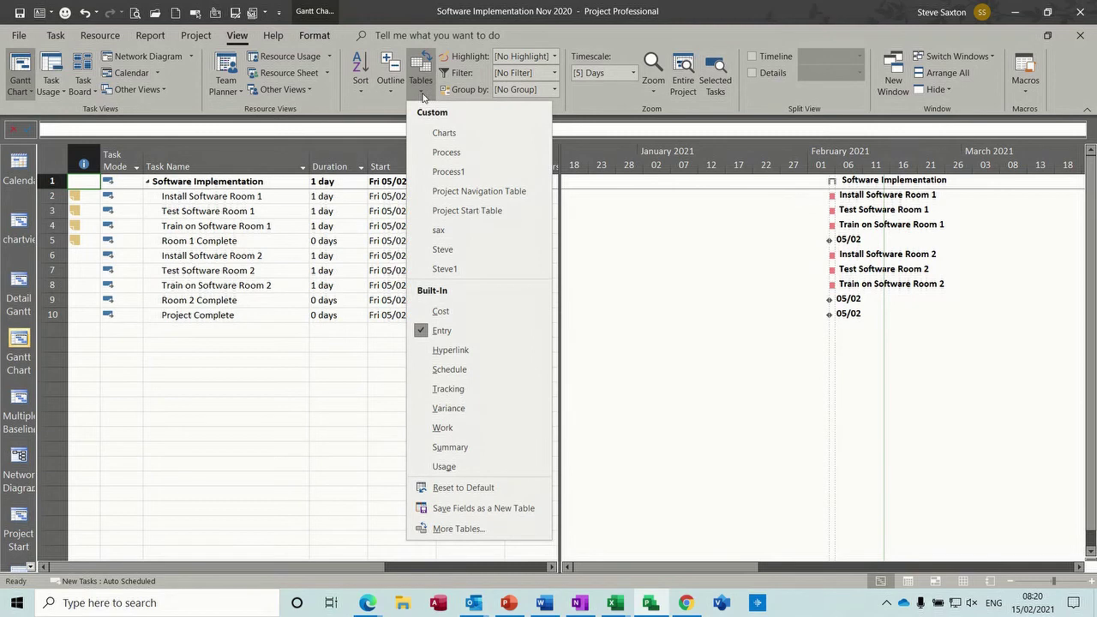
left_click(470, 510)
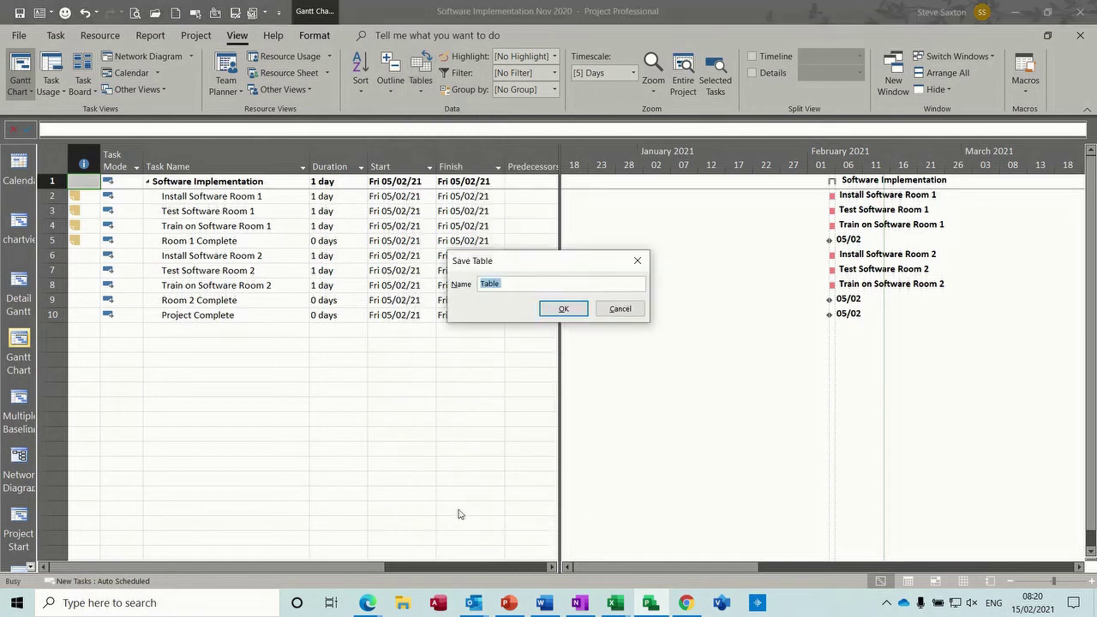
type("saxo")
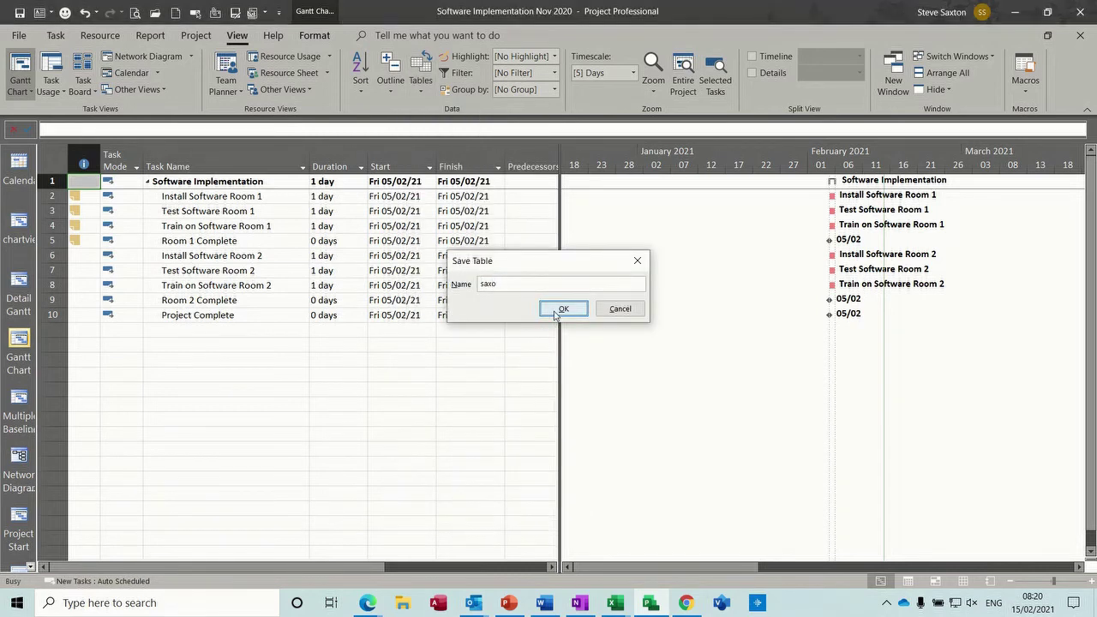
left_click(553, 311)
- Remove the saxo table's columns from Indicators through Finish and collapse the table area to the row numbers
left_click_drag(468, 161, 67, 163)
key("Delete")
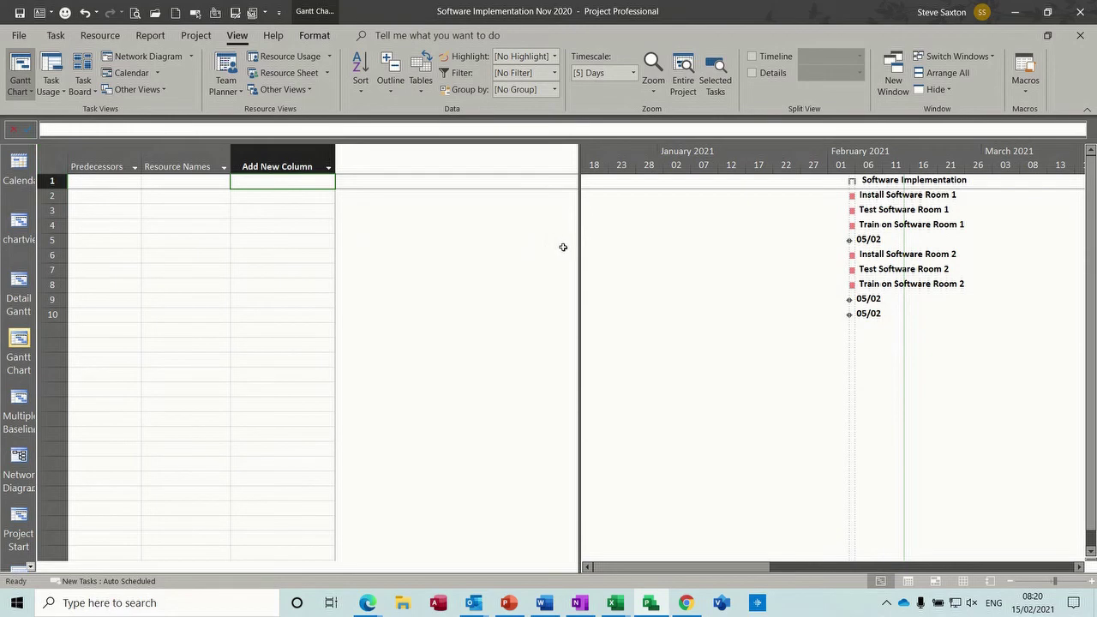
left_click_drag(577, 251, 70, 227)
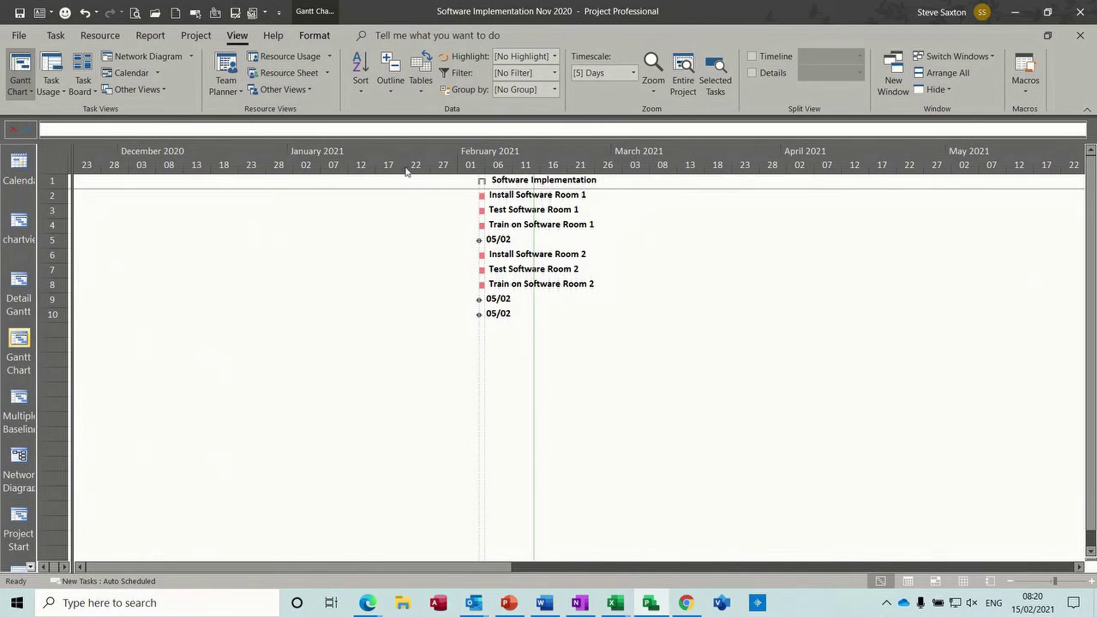
- Copy the saxo table from Software Implementation Nov 2020 into Global.MPT with the Organizer
left_click(419, 91)
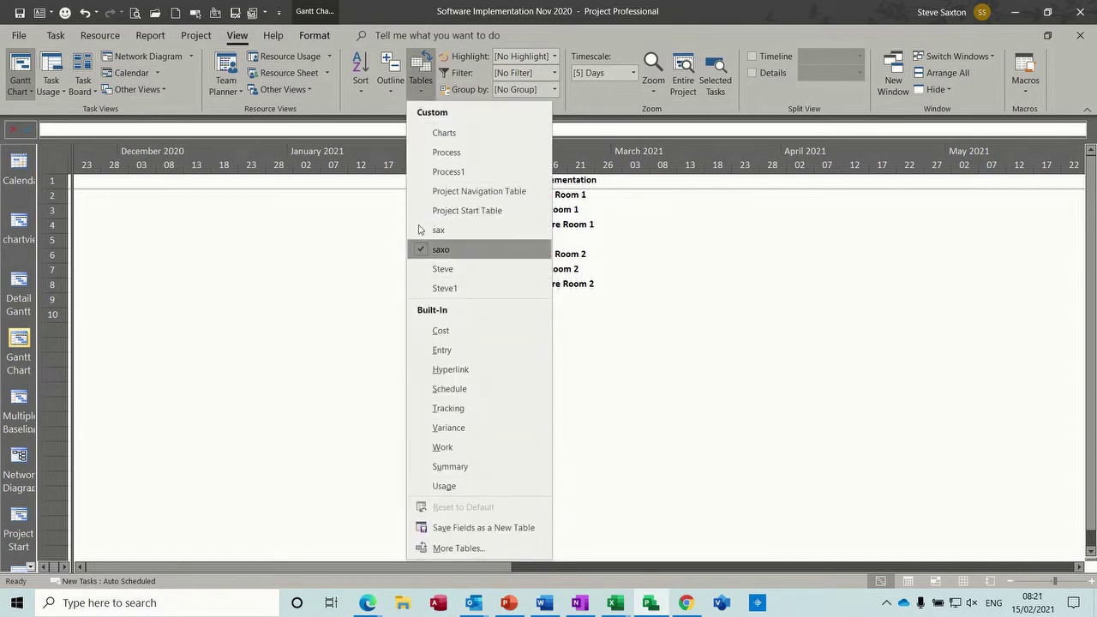
left_click(223, 91)
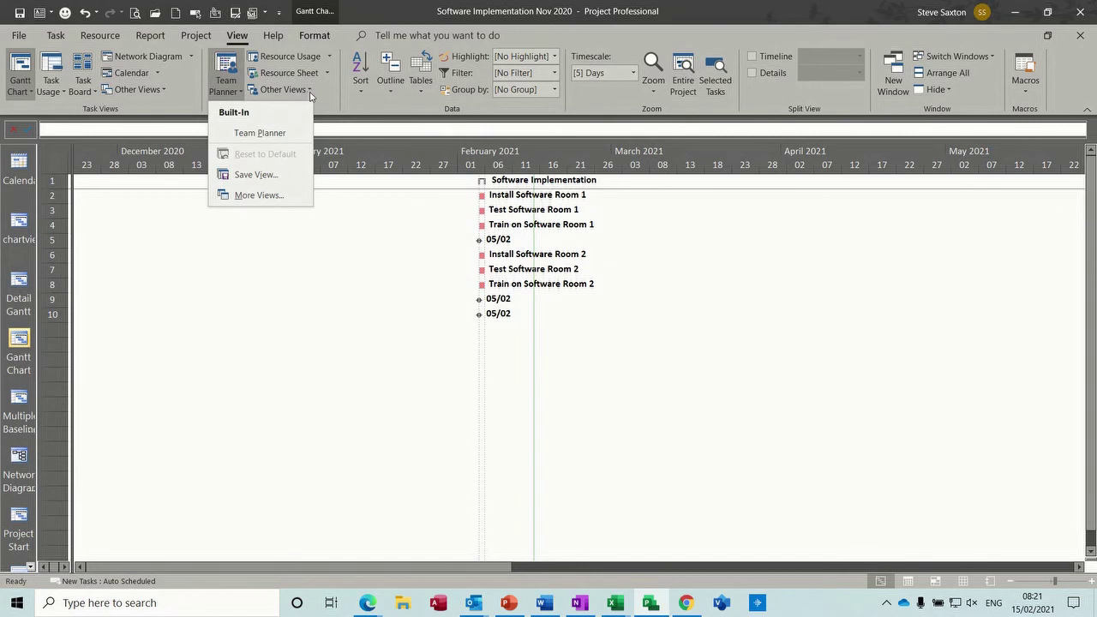
left_click(310, 90)
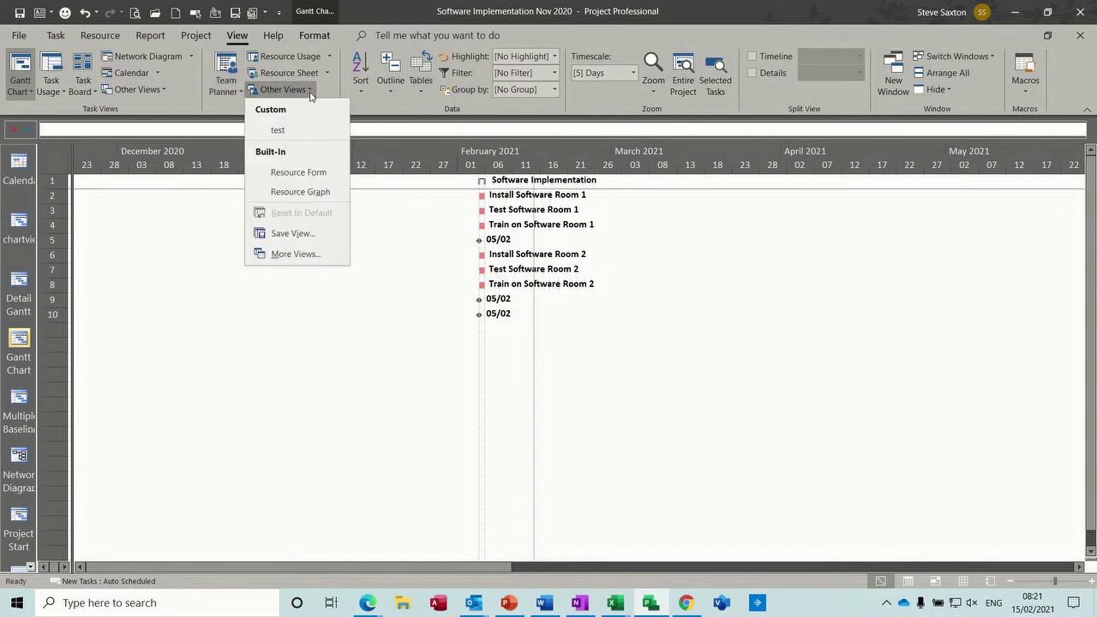
left_click(295, 255)
left_click(348, 168)
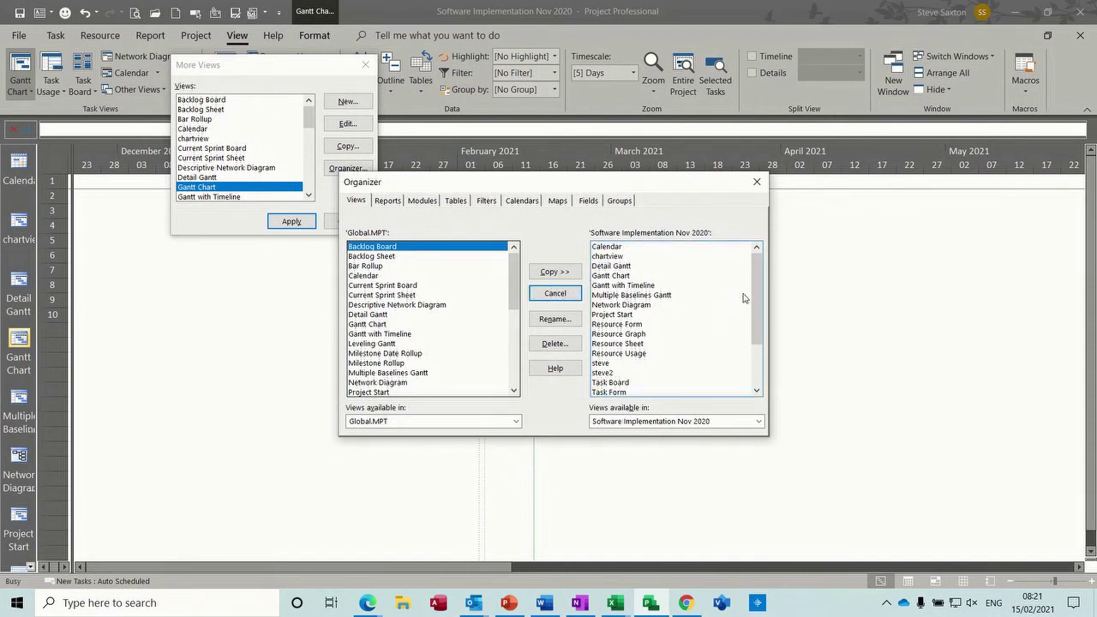
left_click_drag(760, 305, 759, 339)
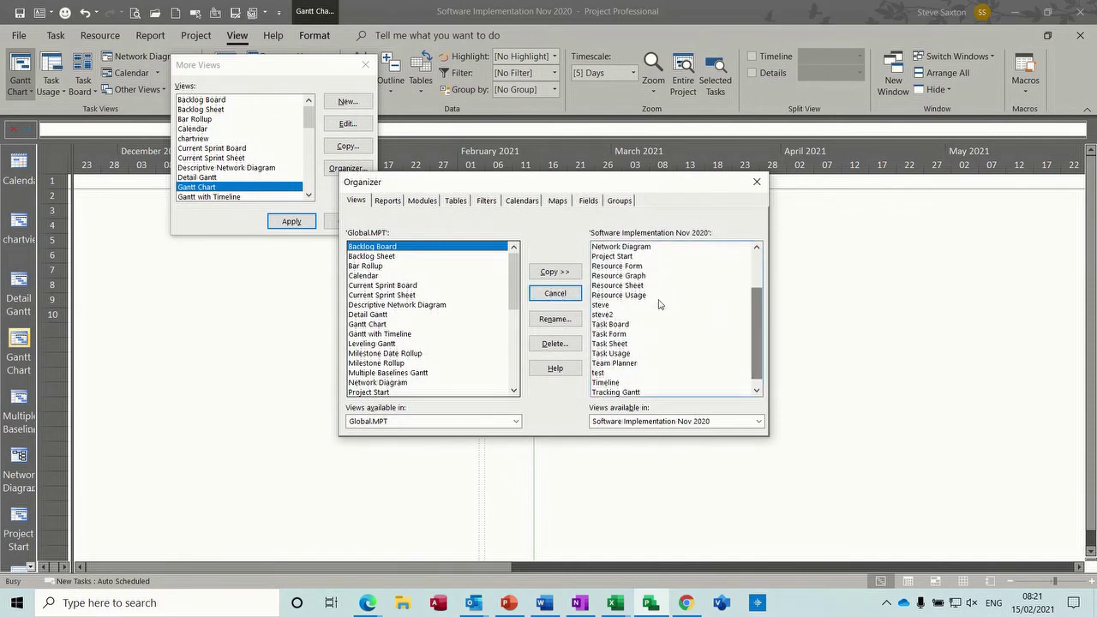
left_click(449, 202)
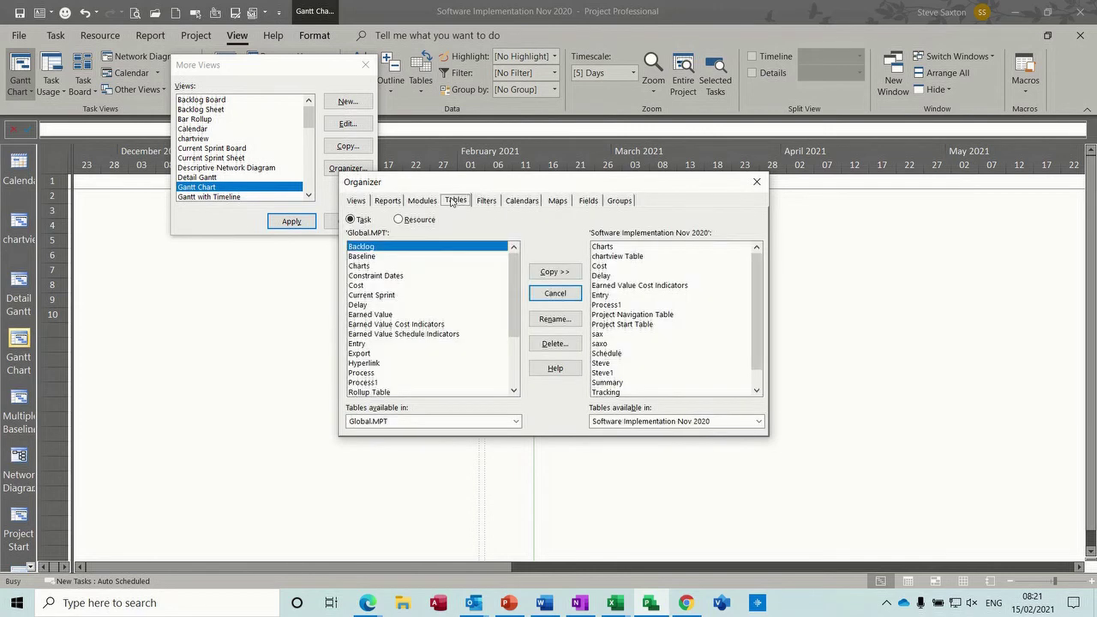
left_click(601, 344)
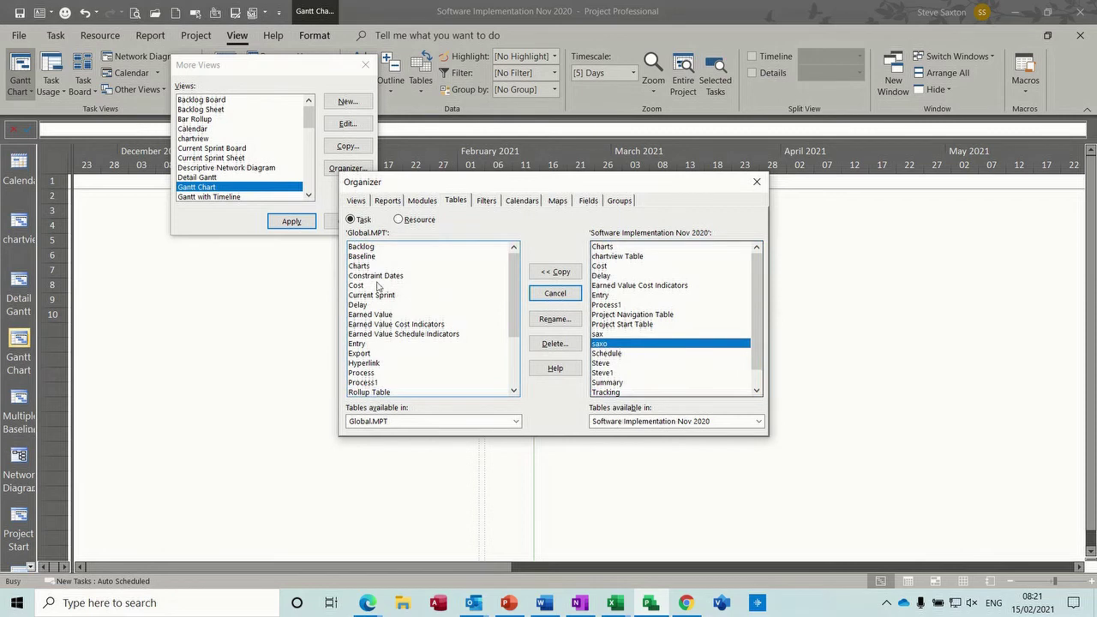
left_click(565, 274)
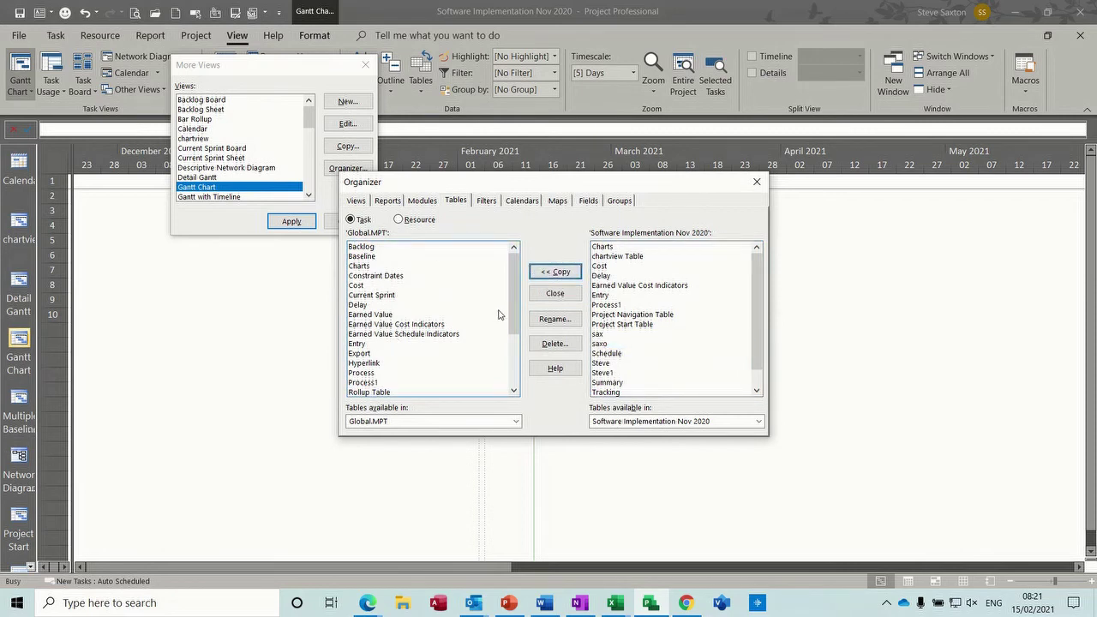
scroll(513, 324, "down", 3)
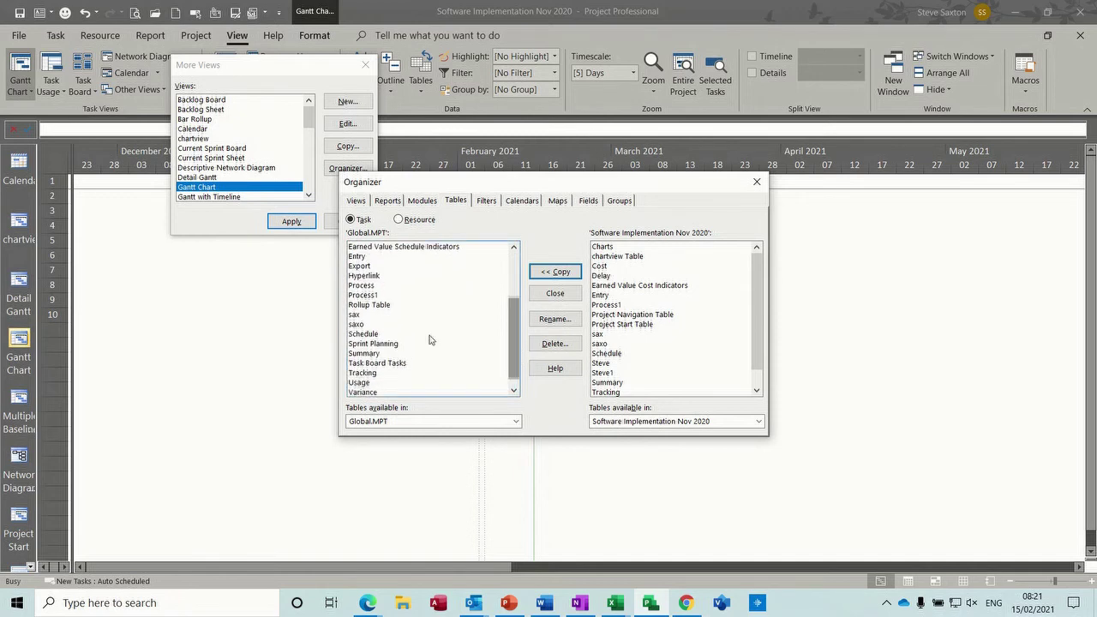
left_click(556, 294)
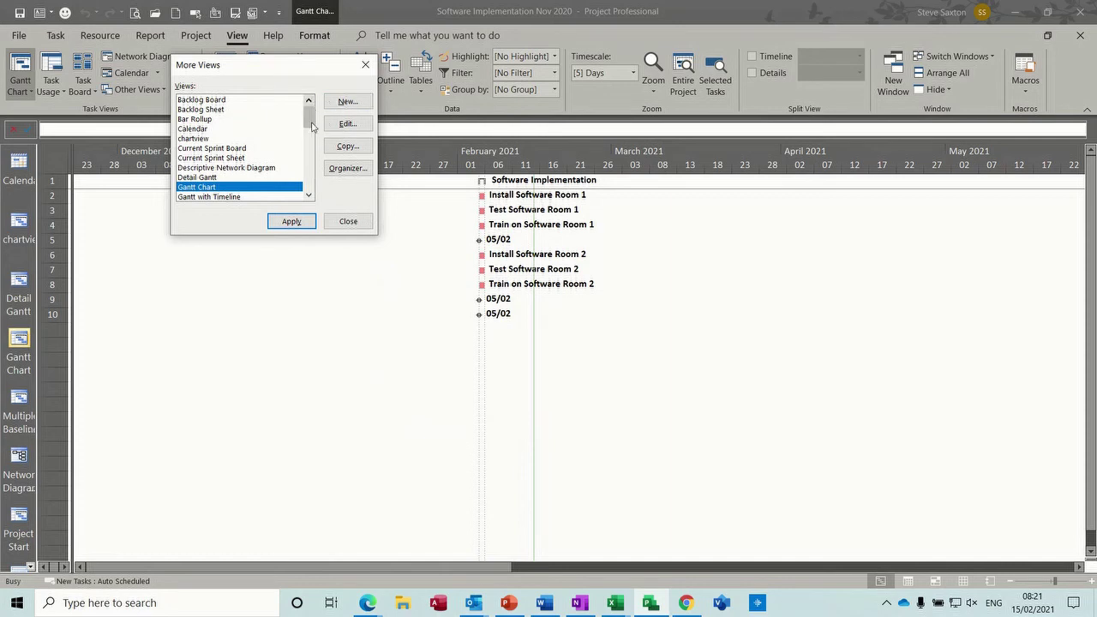
- Define a new single view named test that uses the Gantt Chart screen and the saxo table
left_click_drag(307, 121, 306, 130)
left_click(345, 103)
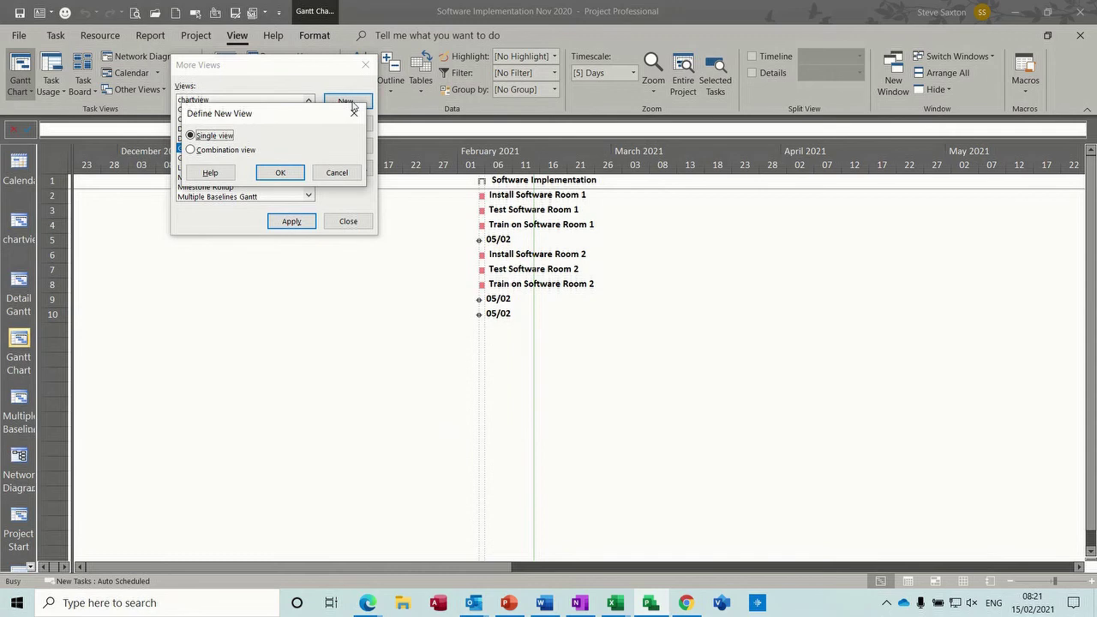
left_click(279, 172)
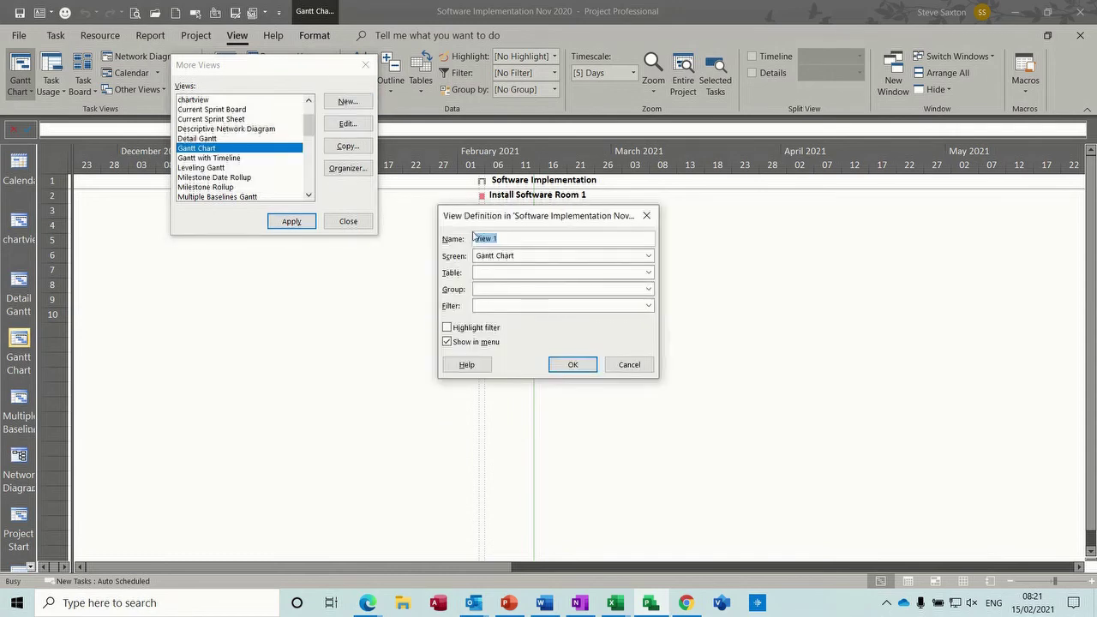
type("test")
left_click(649, 256)
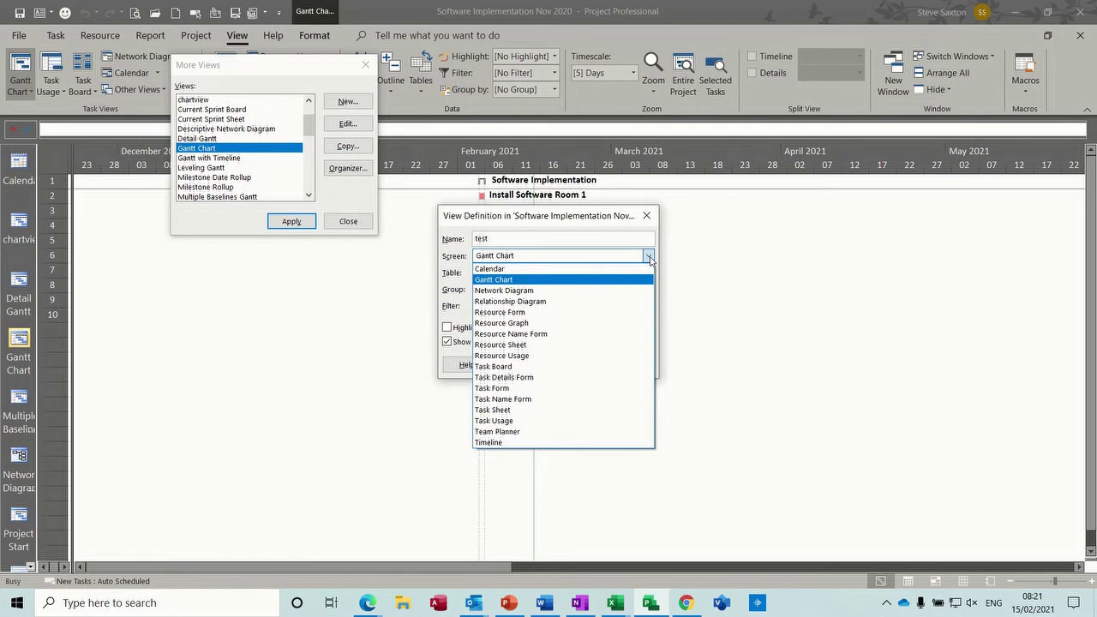
left_click(649, 257)
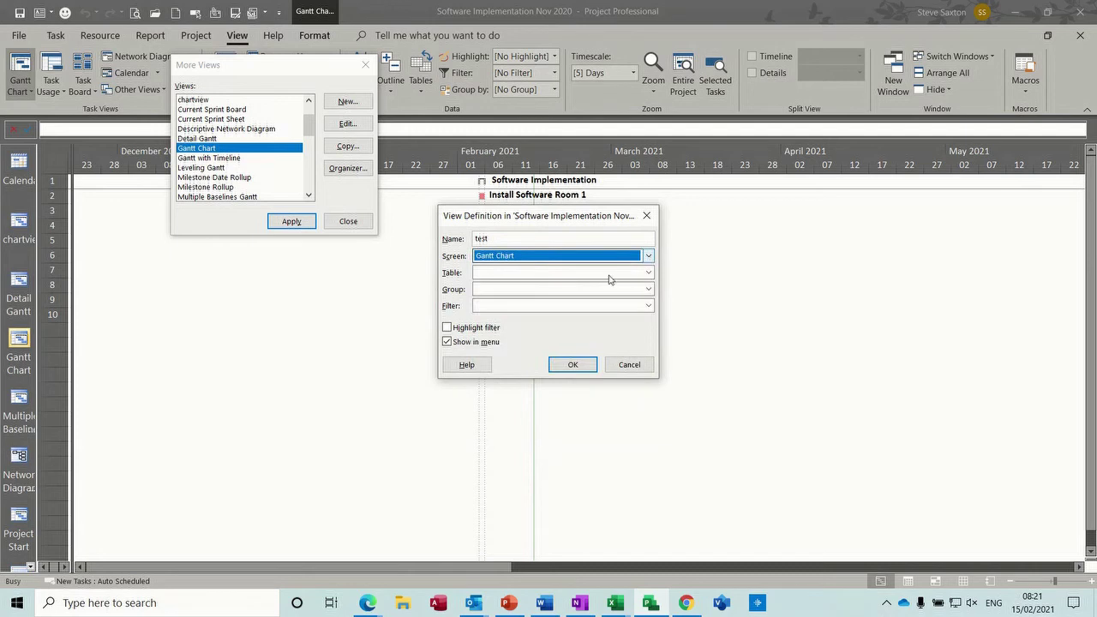
left_click(647, 273)
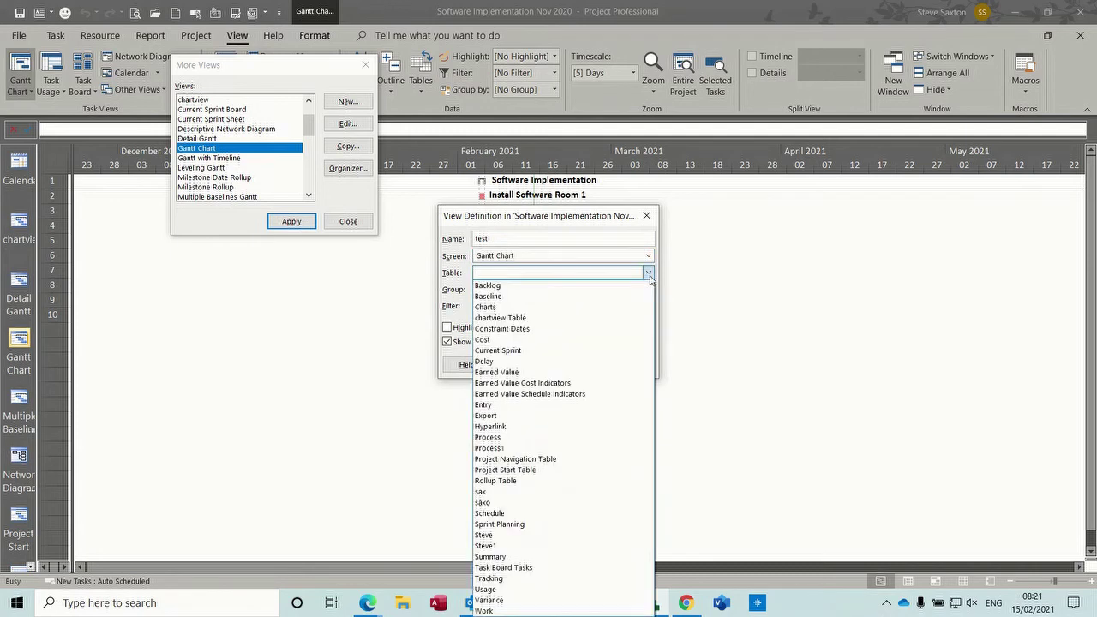
left_click(499, 503)
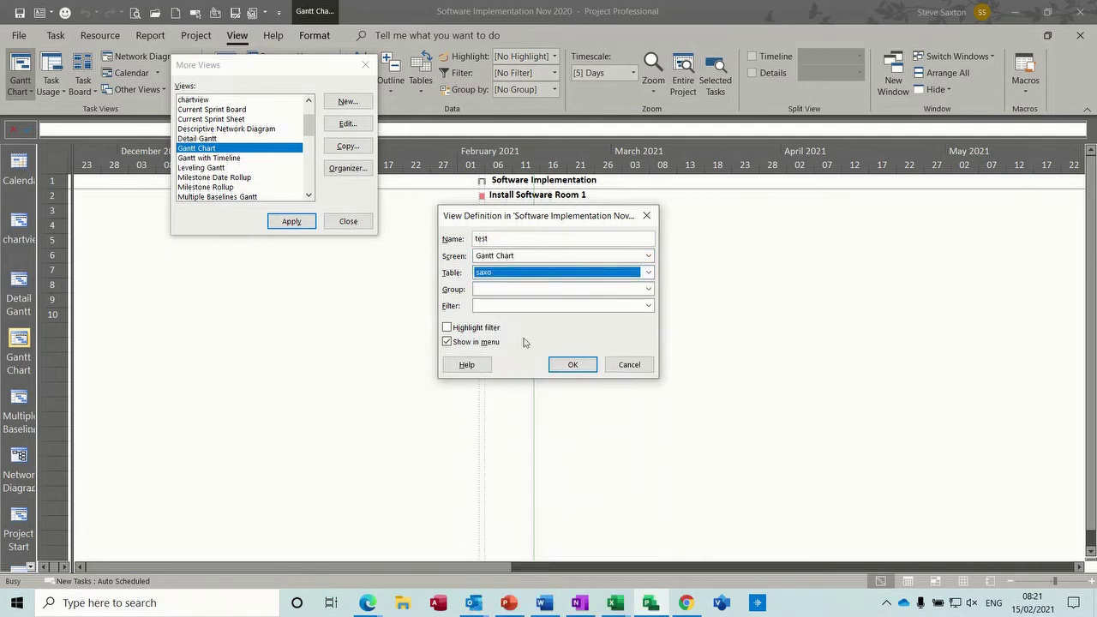
- Set the new view's group to No Group and its filter to All Tasks, and try to save the definition
left_click(649, 291)
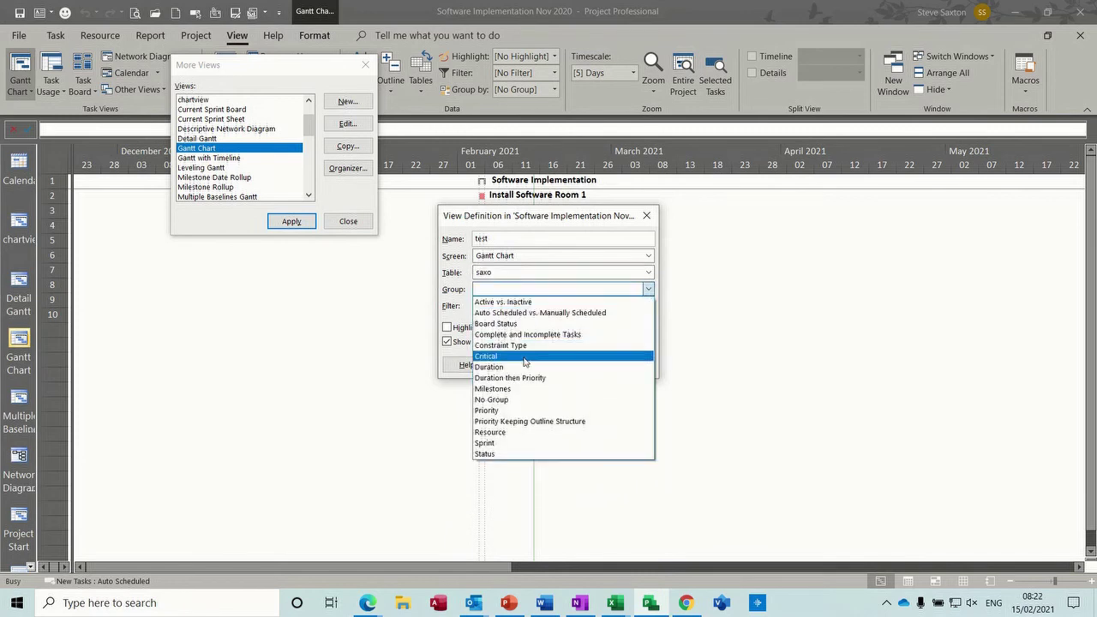
left_click(511, 400)
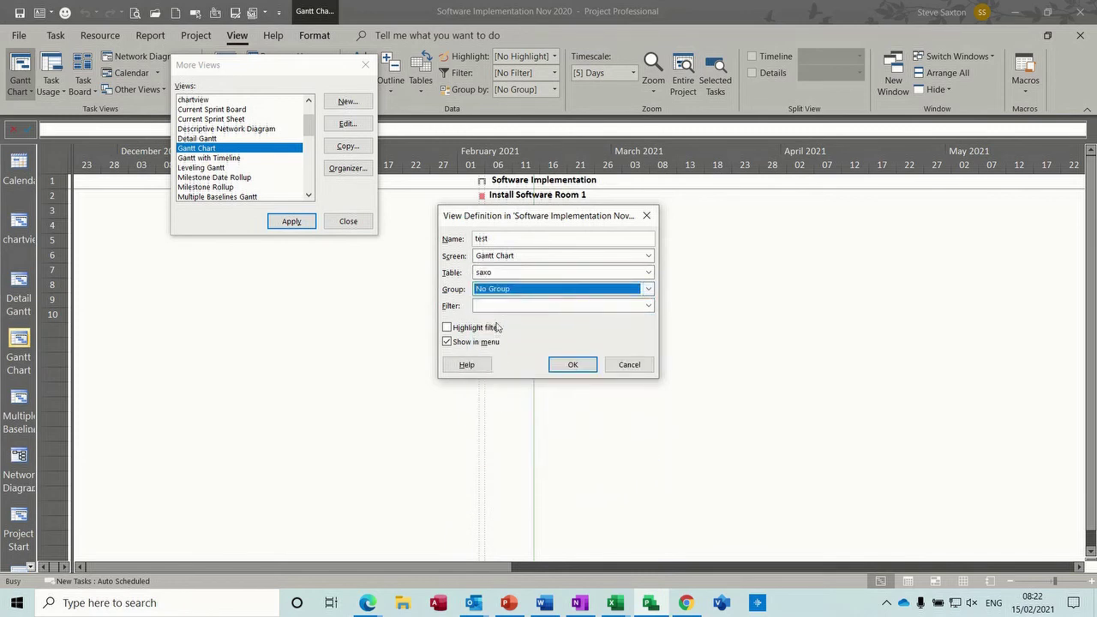
left_click(647, 306)
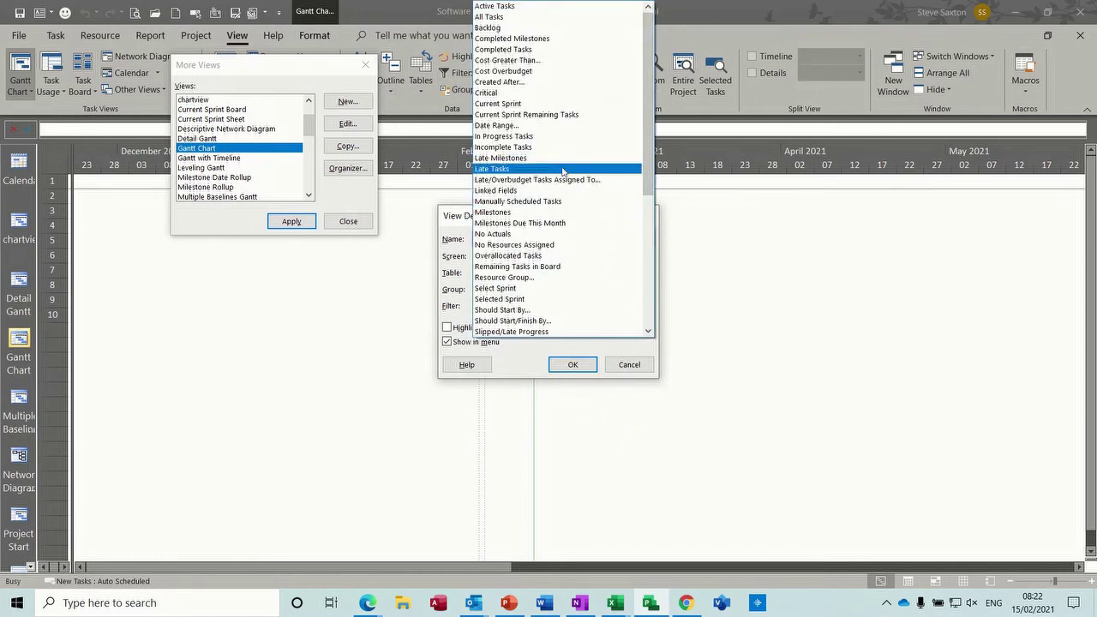
left_click(494, 18)
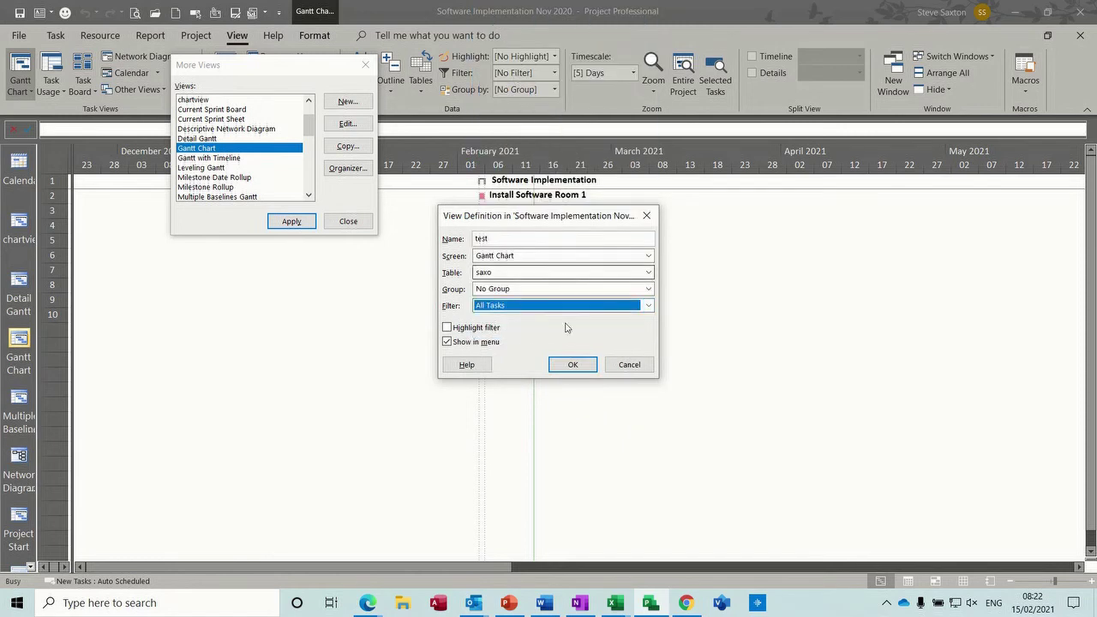
left_click(572, 365)
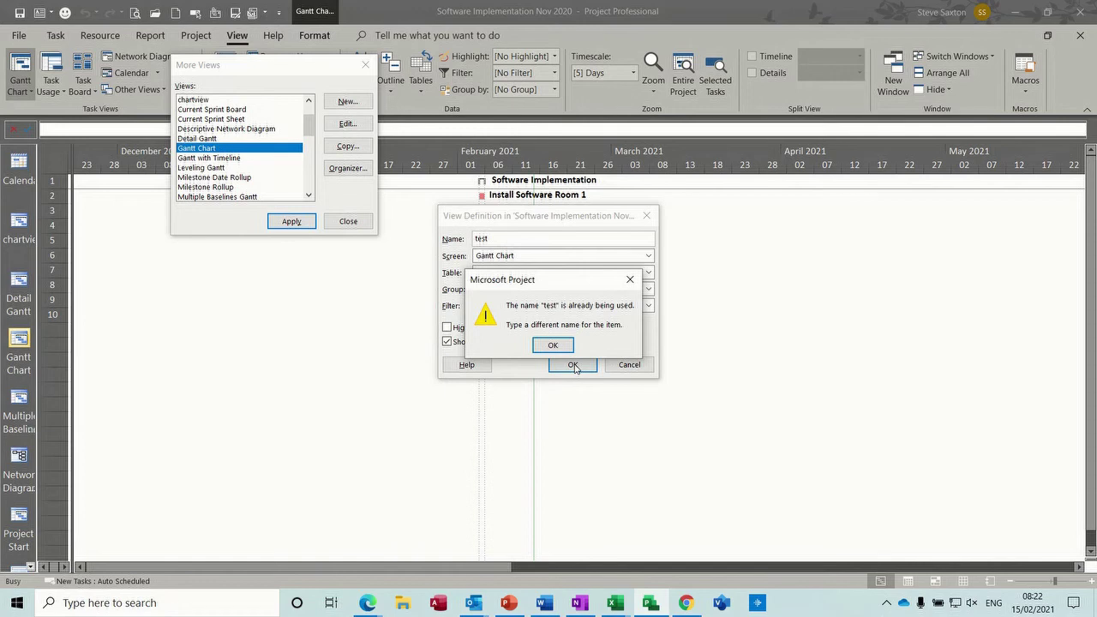
- Change the new view's name to test1, save the definition and apply the view
left_click(553, 345)
left_click(498, 238)
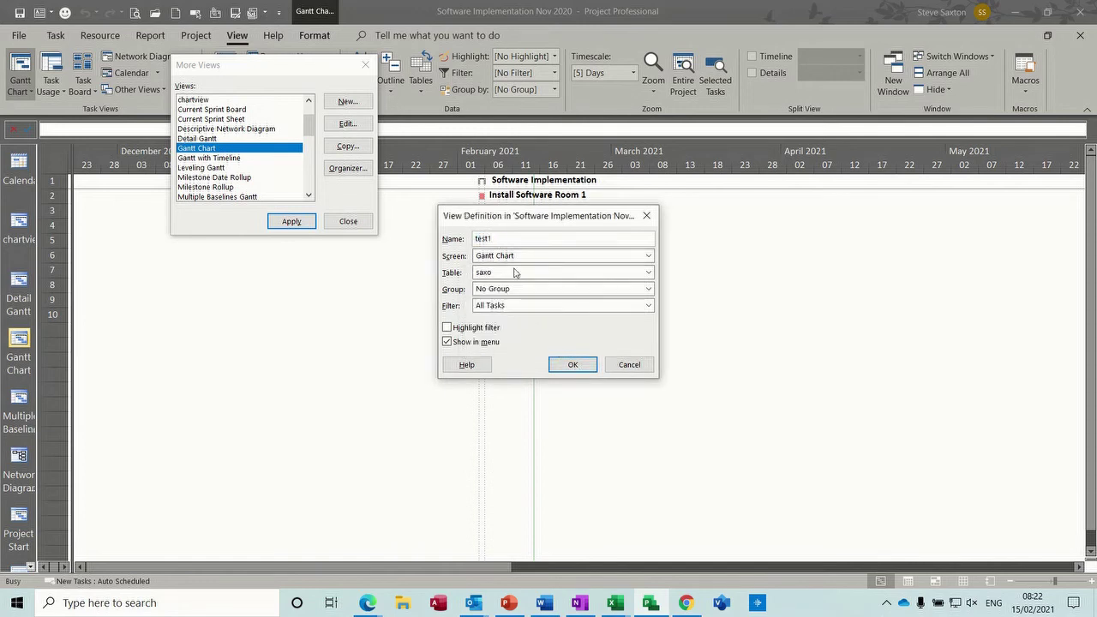
left_click(571, 365)
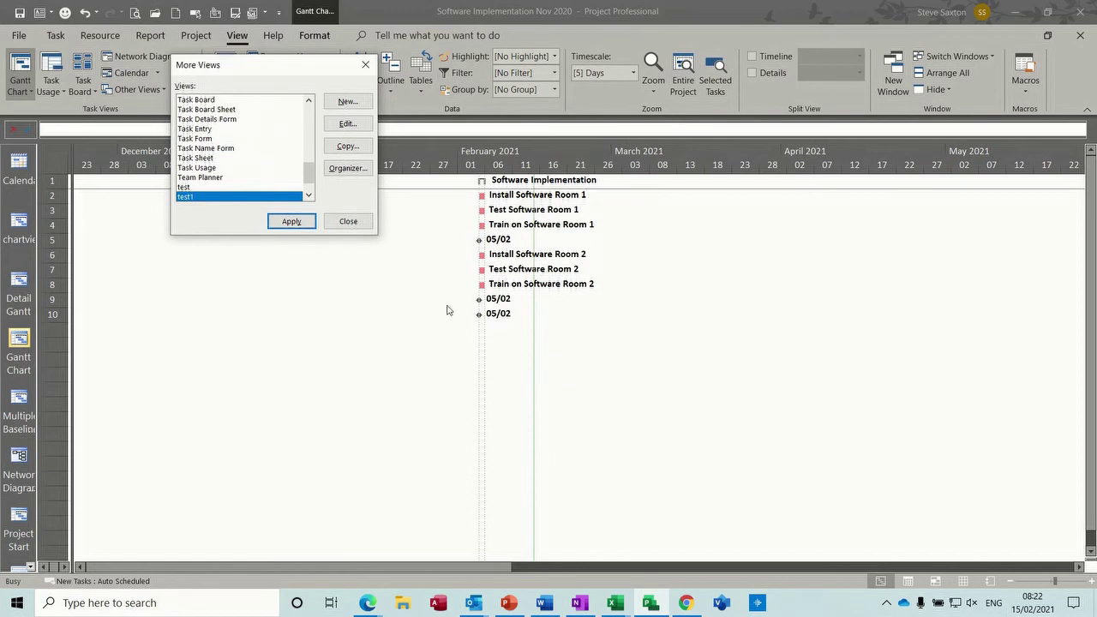
left_click(293, 222)
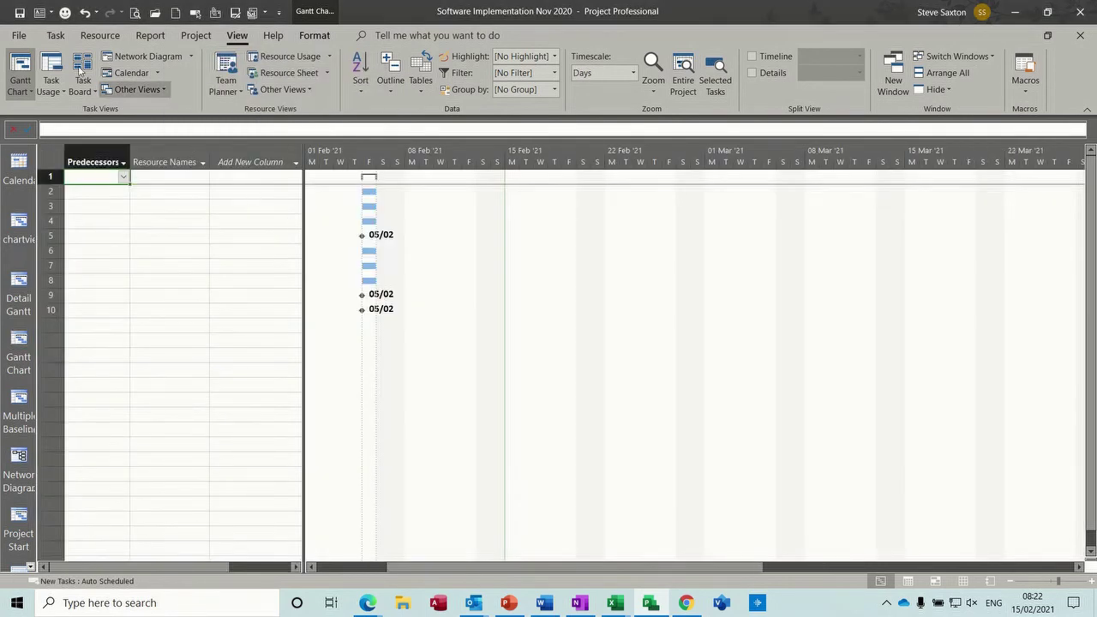
- Paste the copied sales chart into the bar area as a linked Microsoft Excel Chart and collapse the table area to the row numbers
left_click(55, 35)
left_click(60, 90)
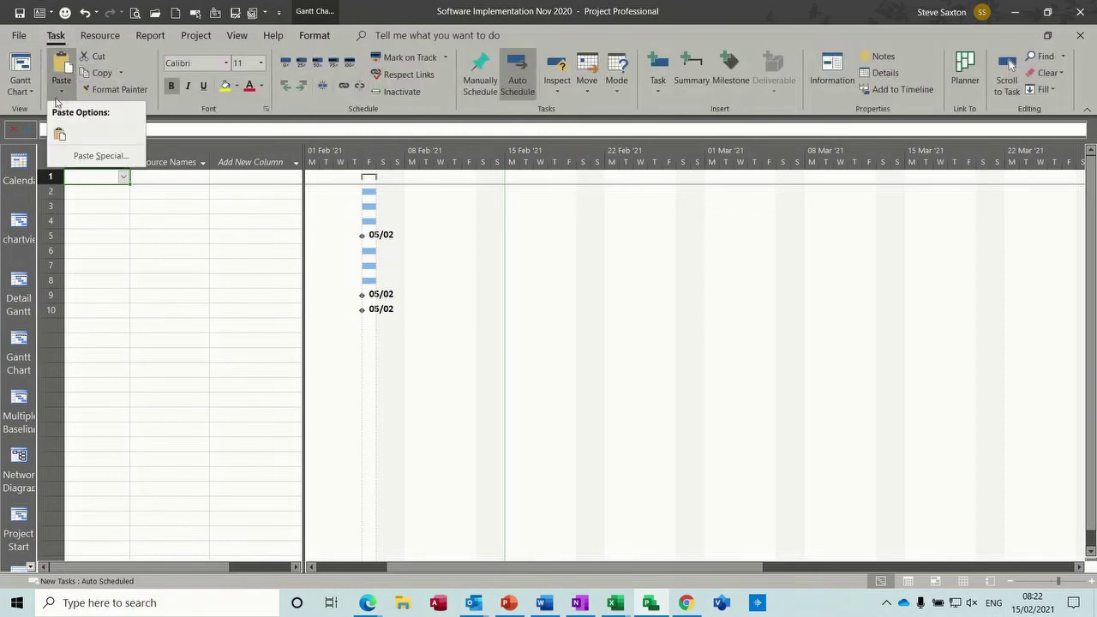
left_click(83, 154)
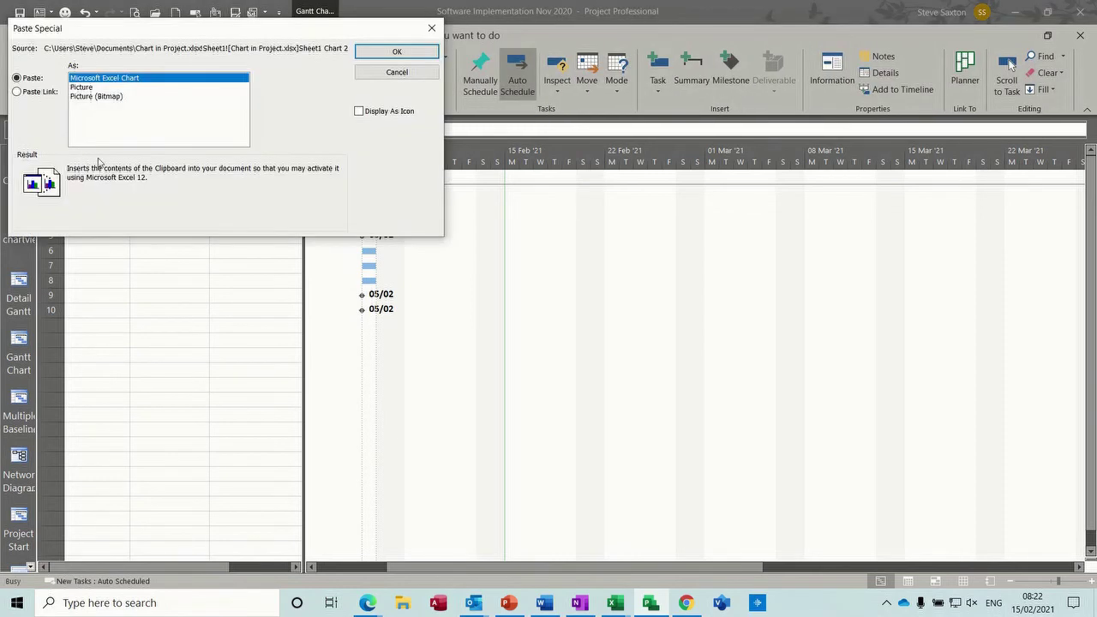
left_click(45, 95)
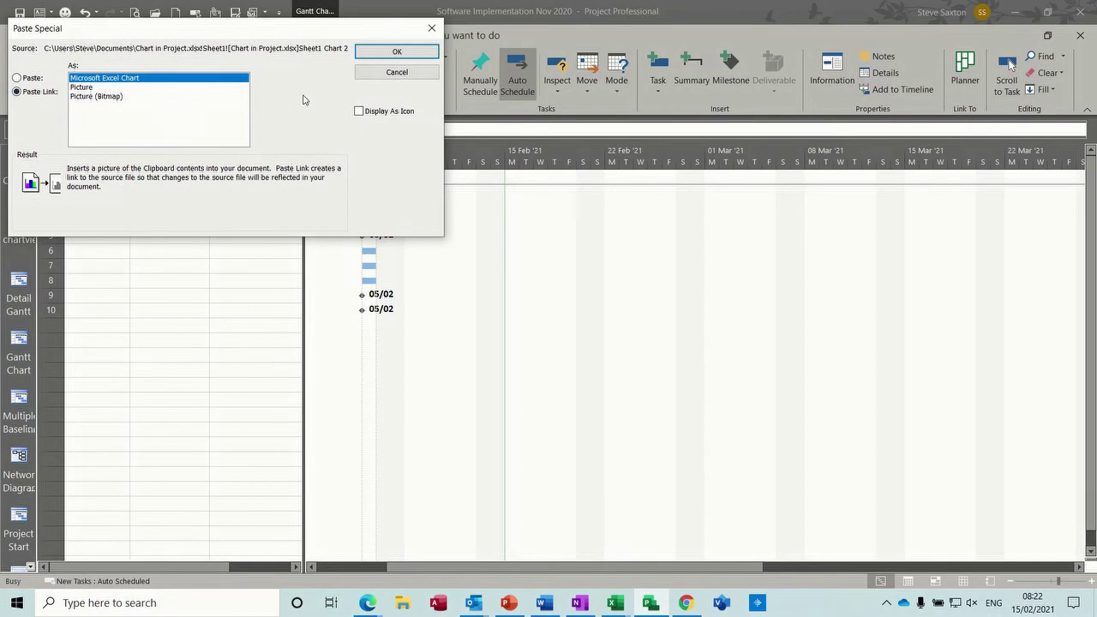
left_click(386, 53)
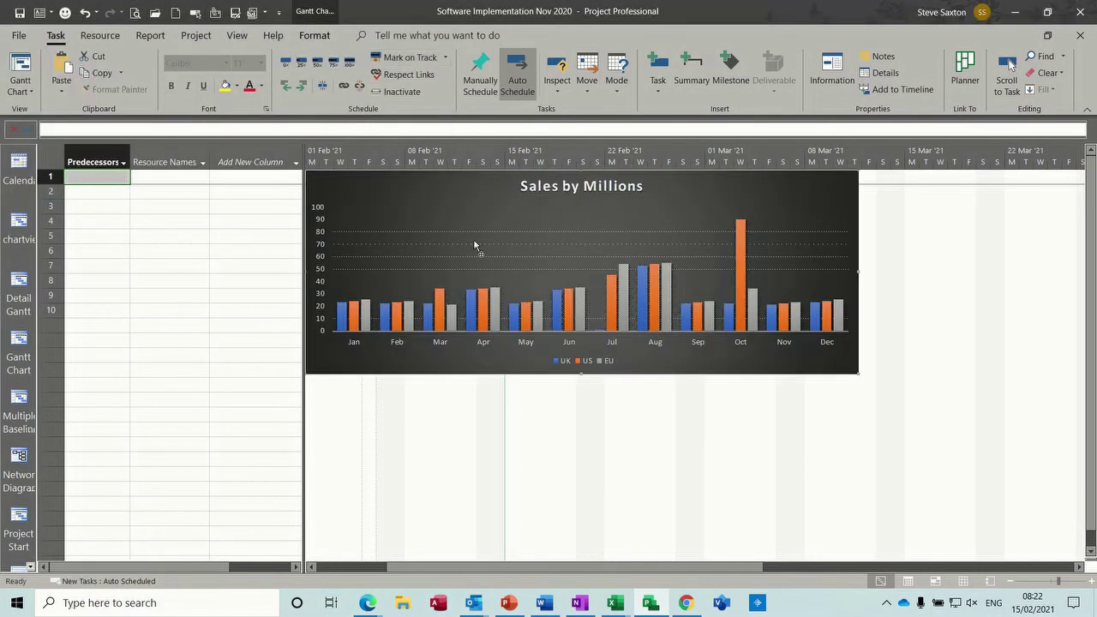
left_click_drag(304, 215, 68, 204)
left_click_drag(257, 206, 212, 218)
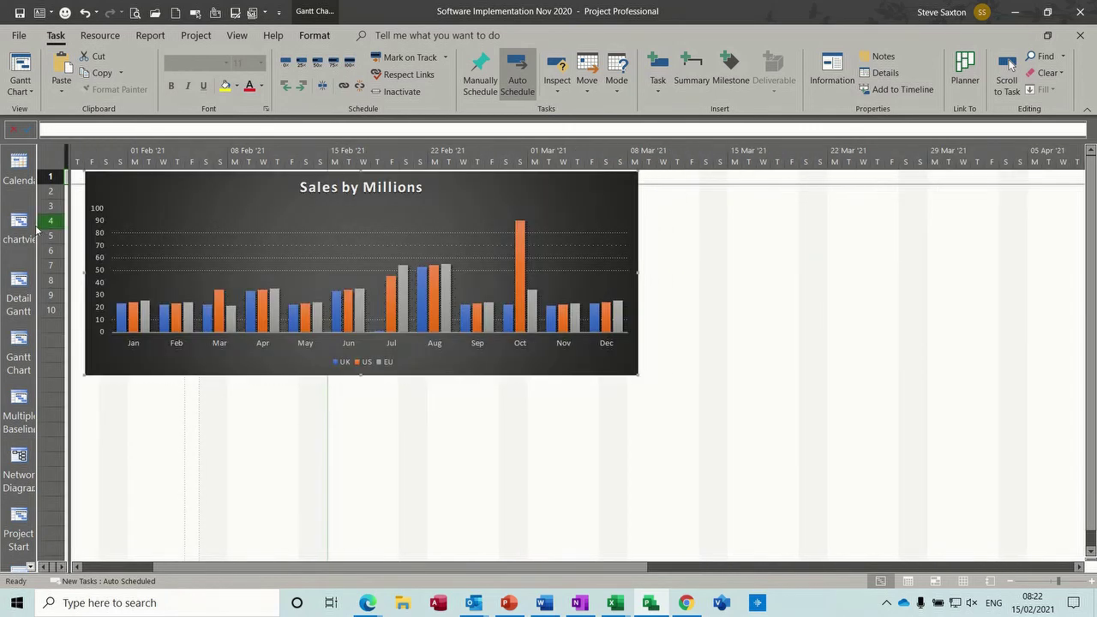
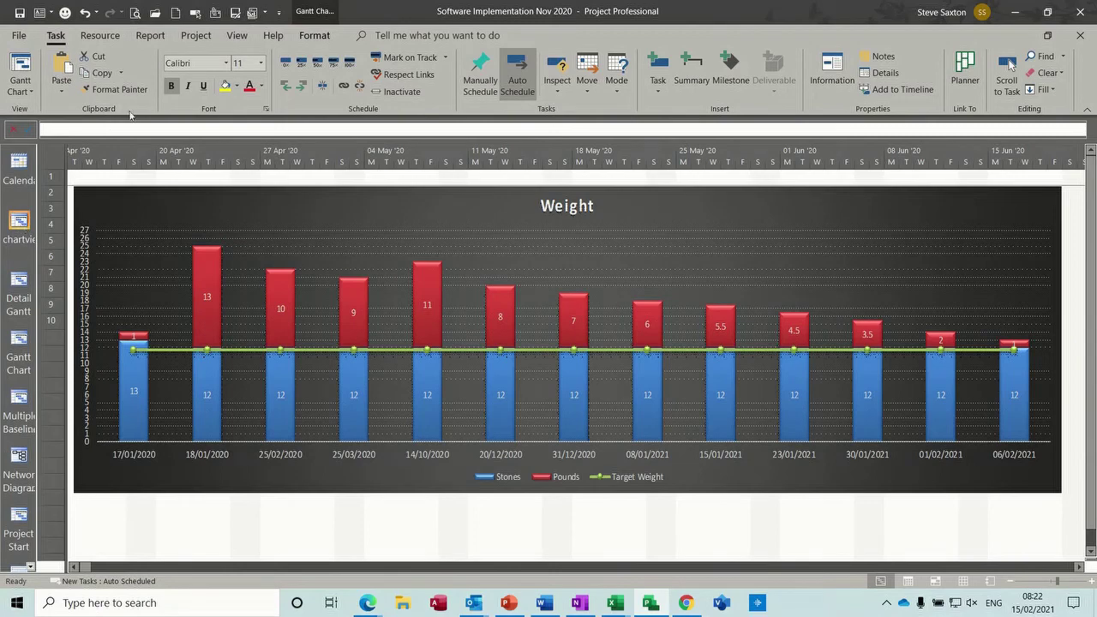
- Apply the test1 view again from the full list of views
left_click(235, 37)
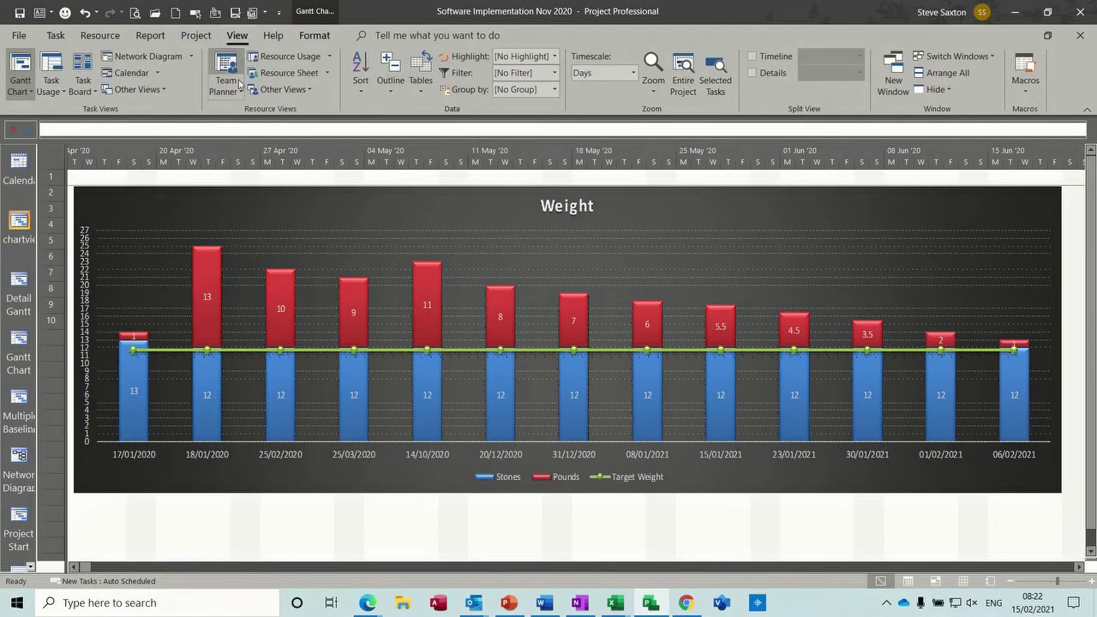
left_click(308, 90)
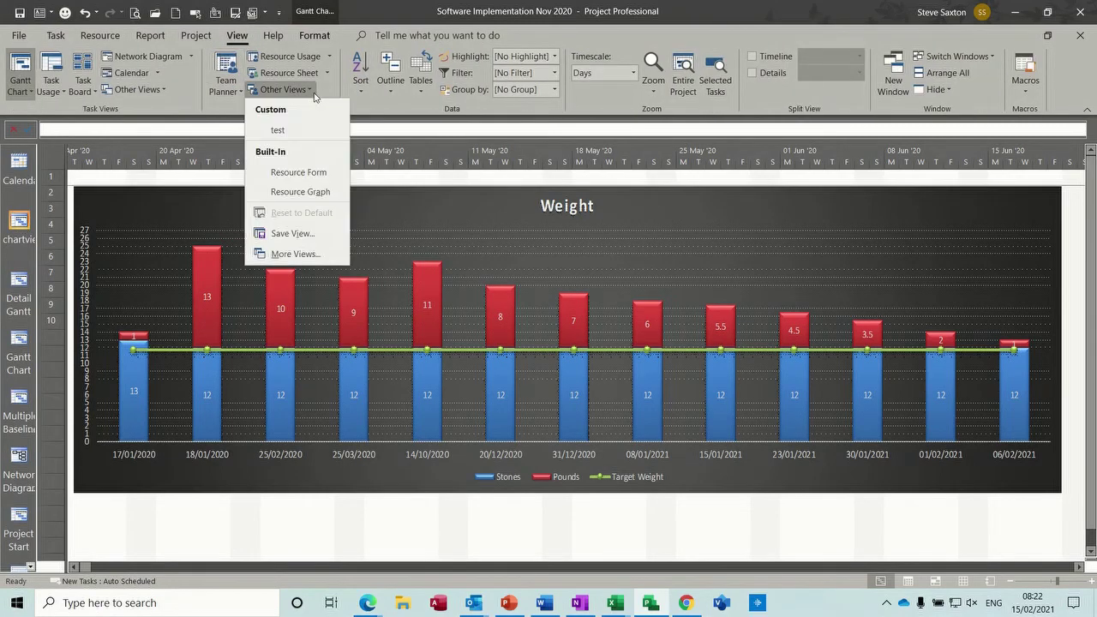
left_click(295, 255)
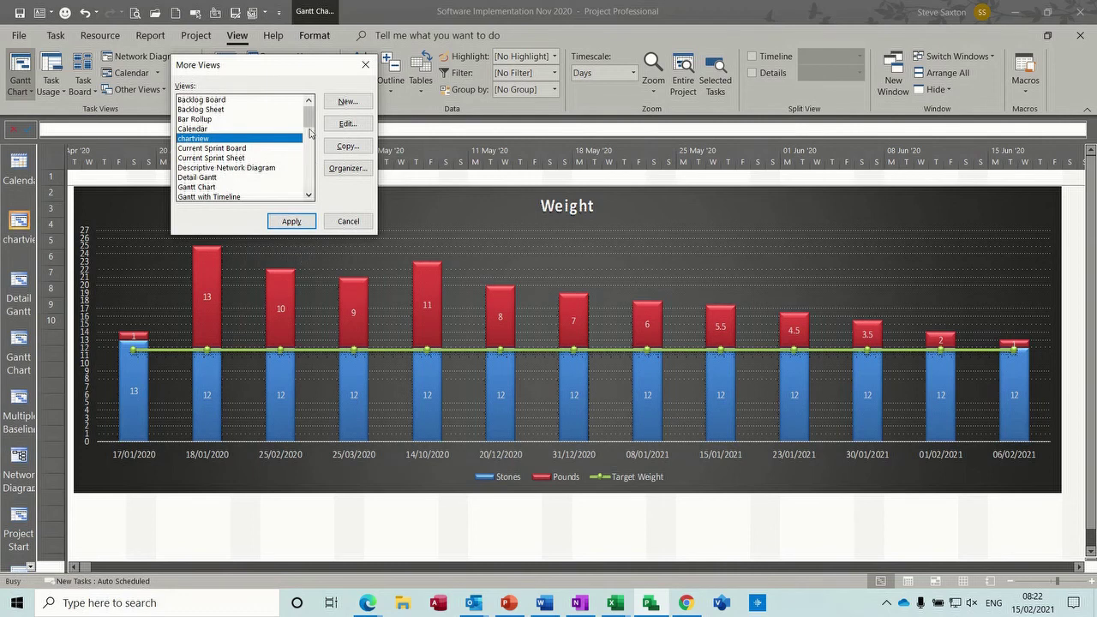
left_click_drag(310, 121, 311, 183)
left_click(216, 168)
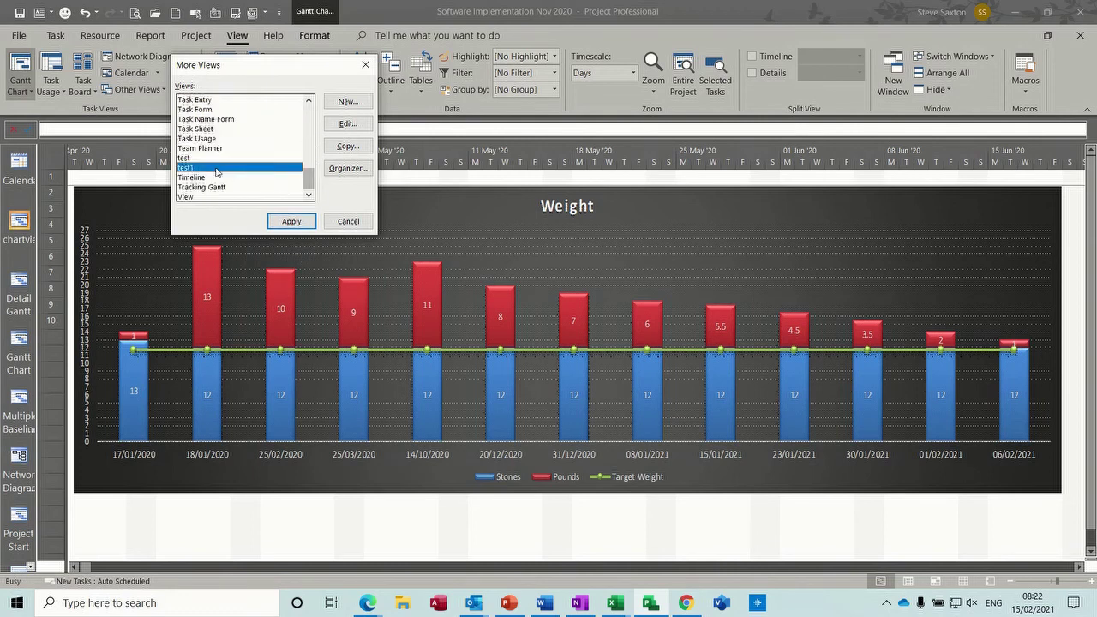
left_click(291, 221)
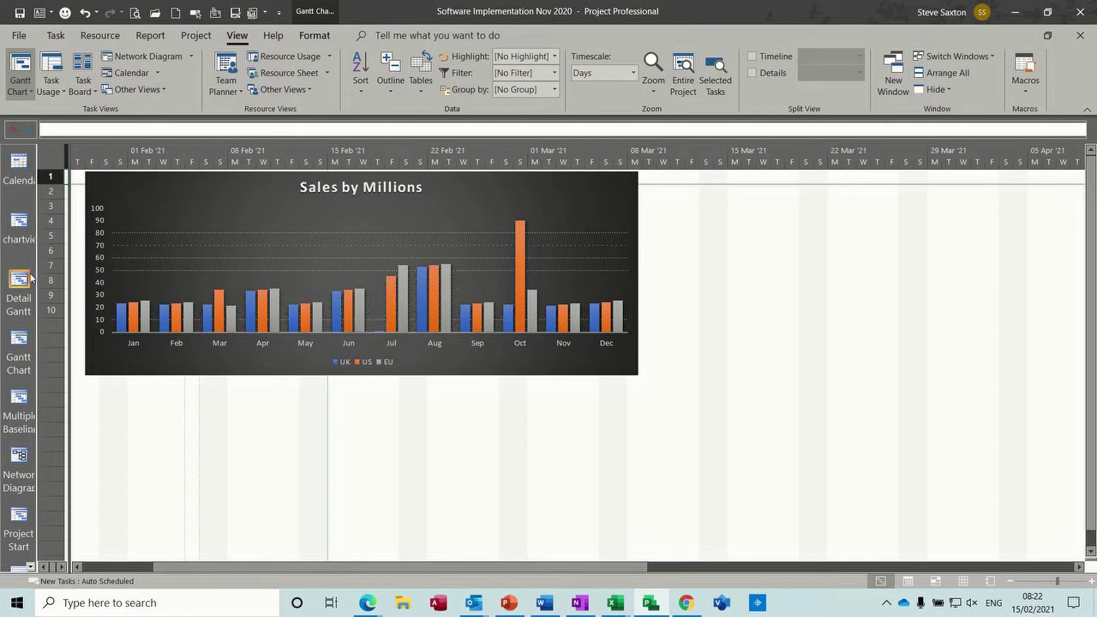
- Widen the Gantt Chart view's table area past the Add New Column field and switch to the chartview view
left_click(19, 339)
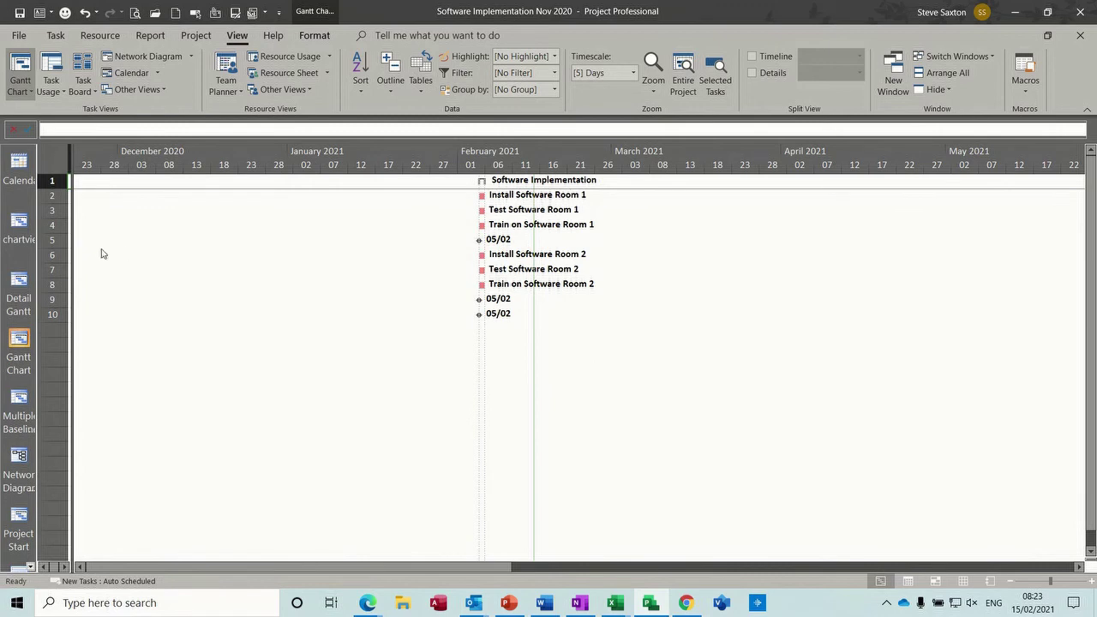
left_click_drag(72, 242, 383, 276)
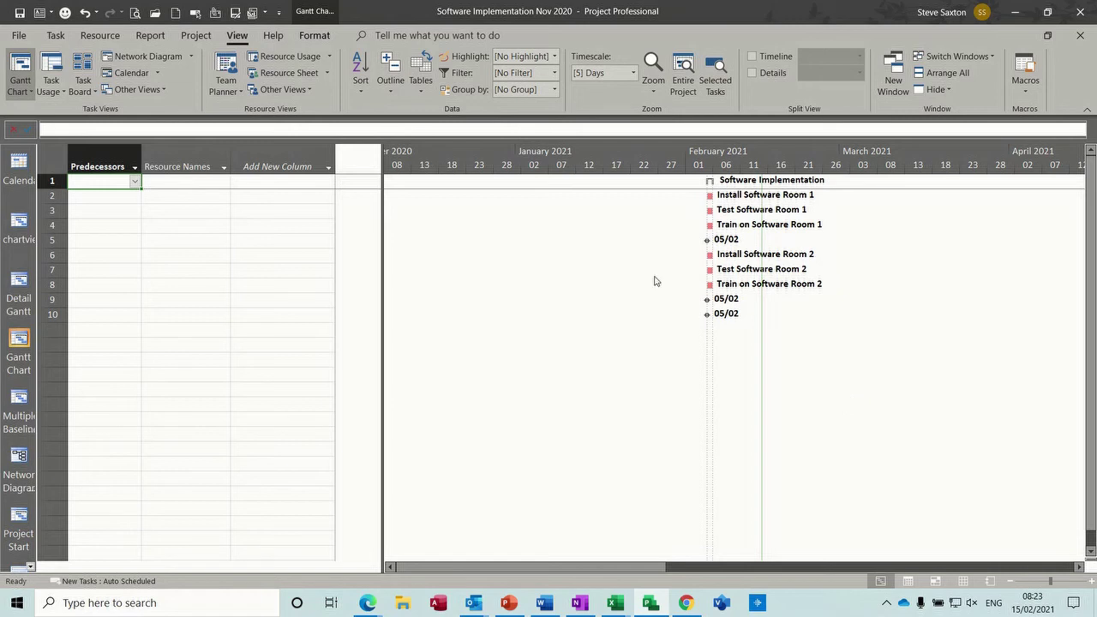
double_click(441, 297)
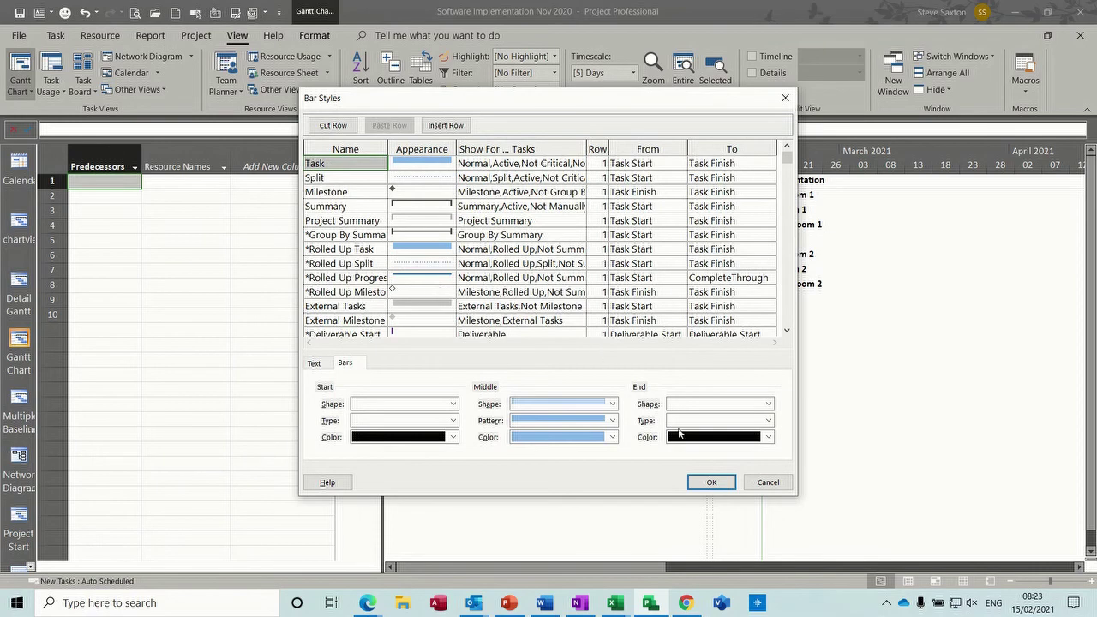
left_click(764, 482)
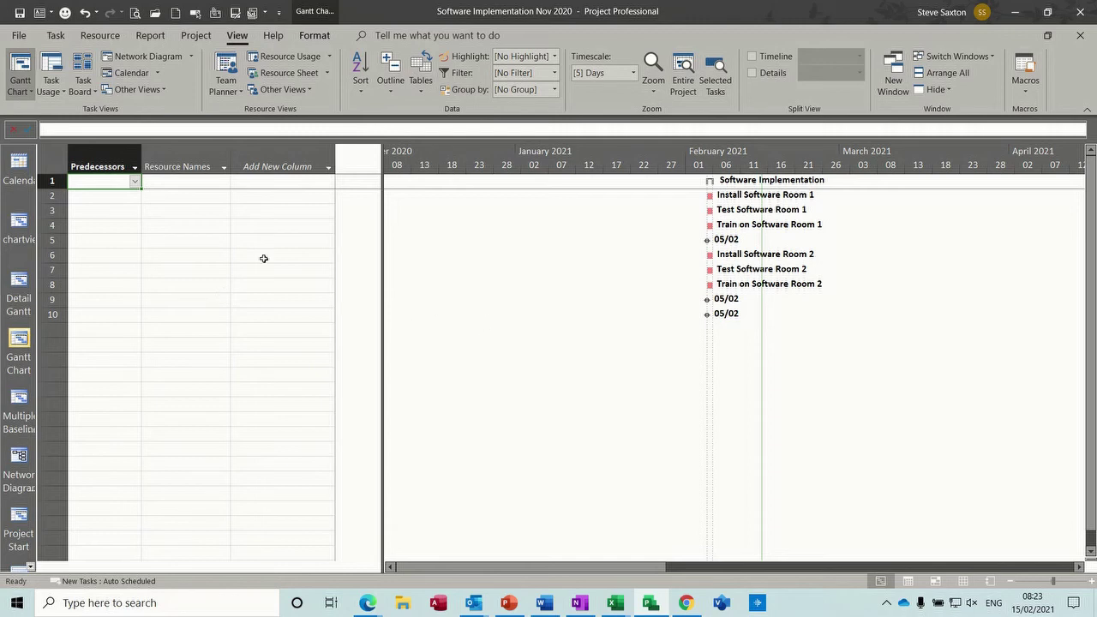
left_click(19, 221)
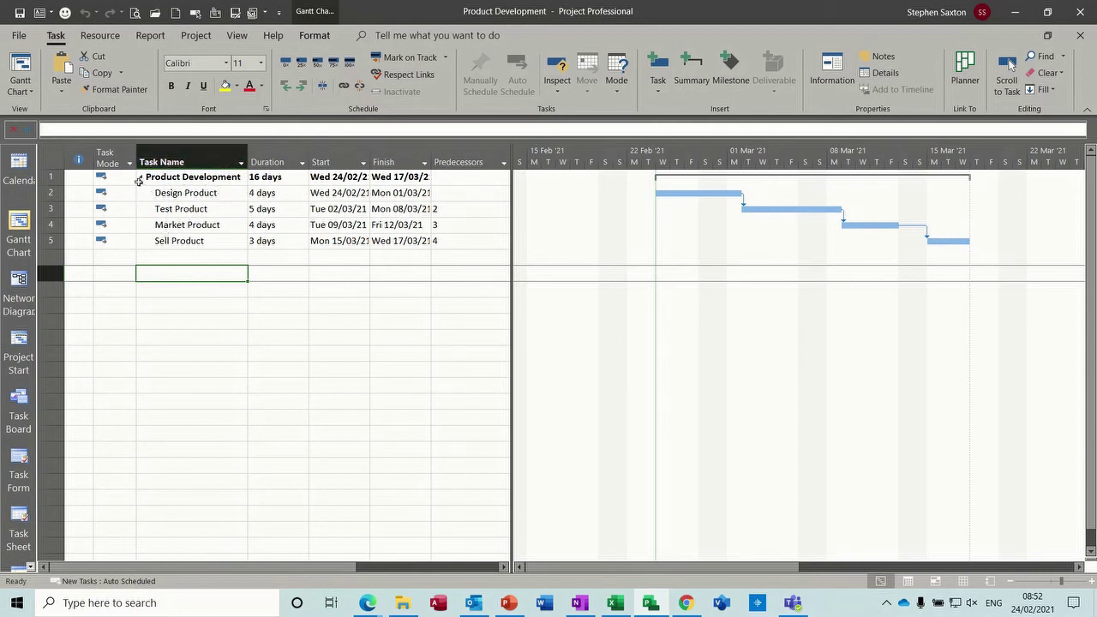
left_click(21, 38)
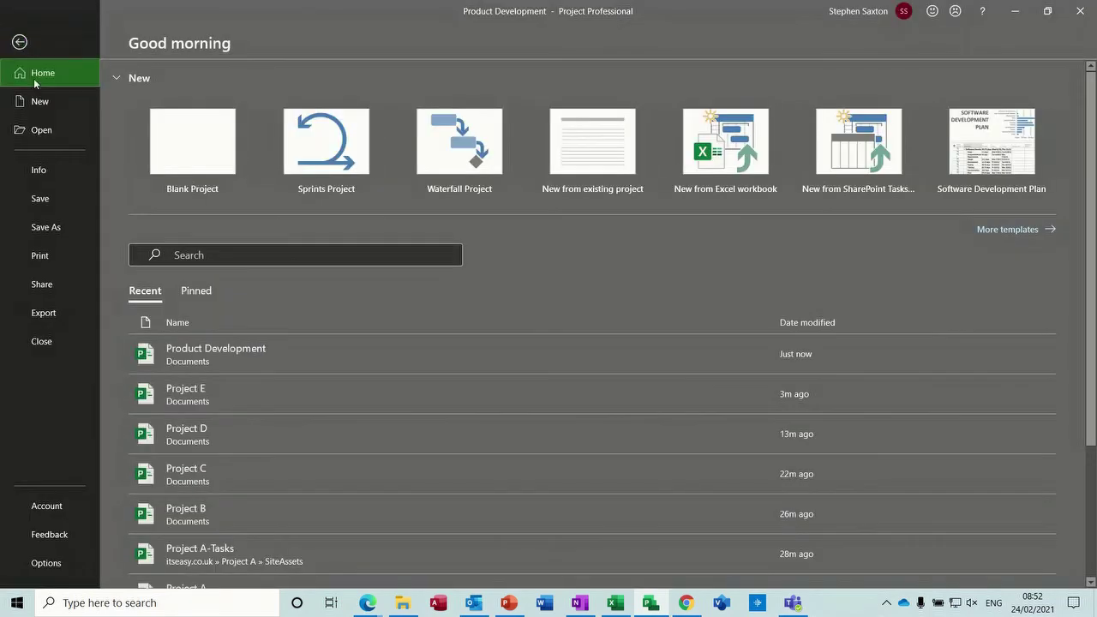
left_click(40, 227)
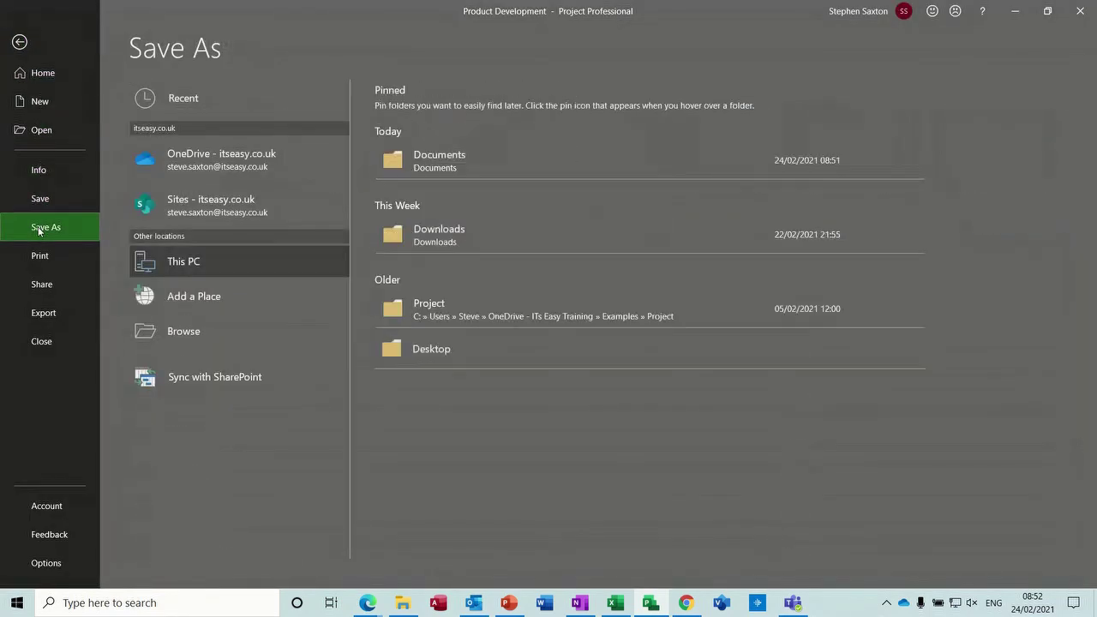
left_click(243, 385)
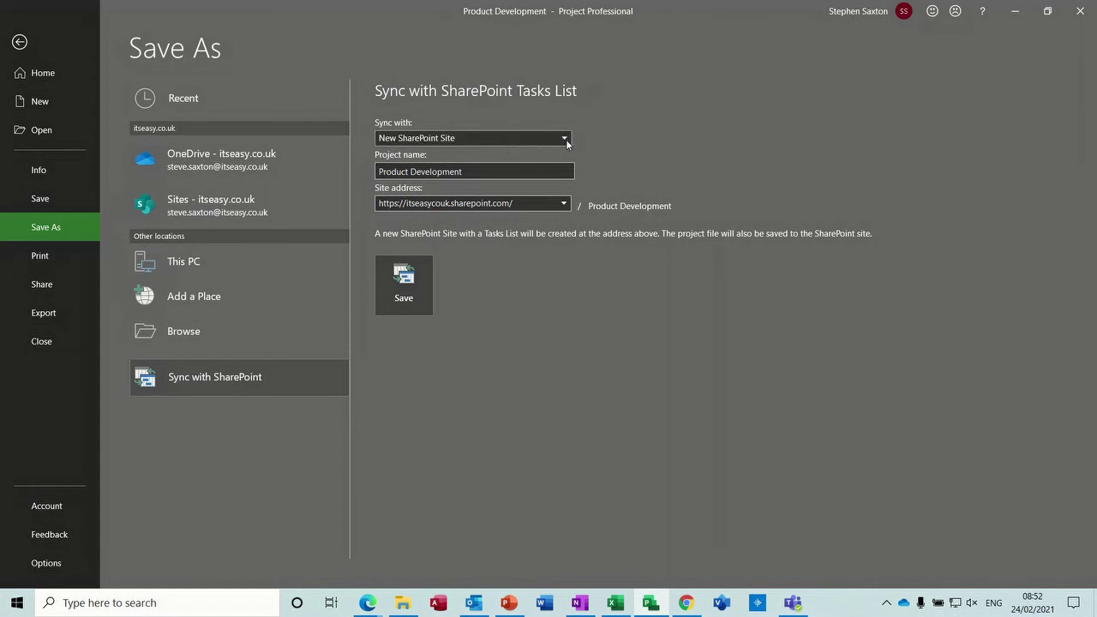
left_click(565, 142)
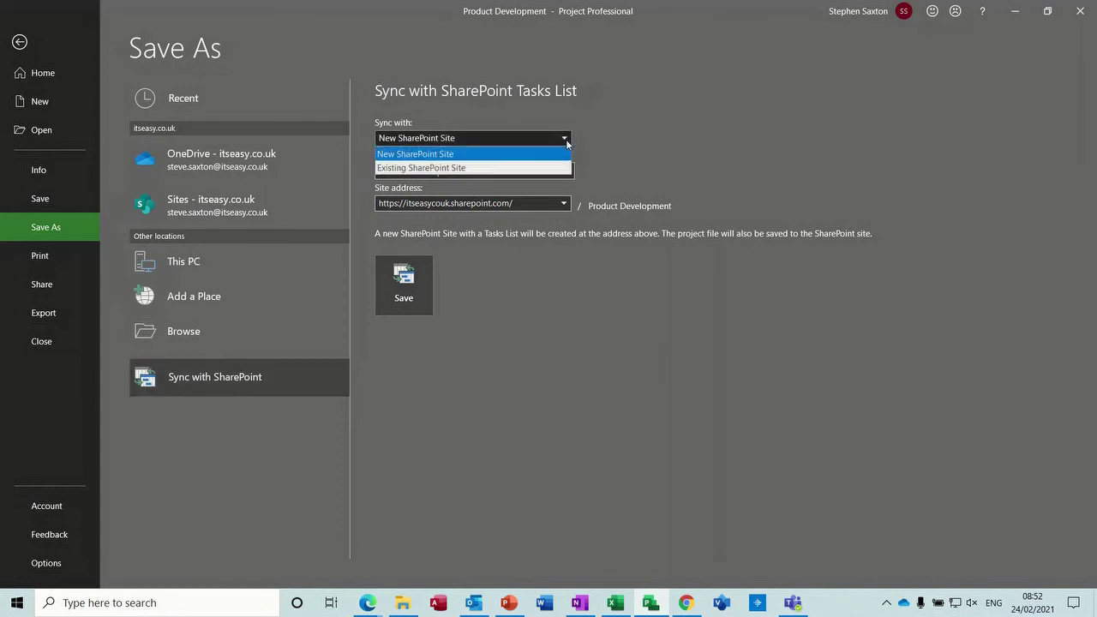
left_click(479, 168)
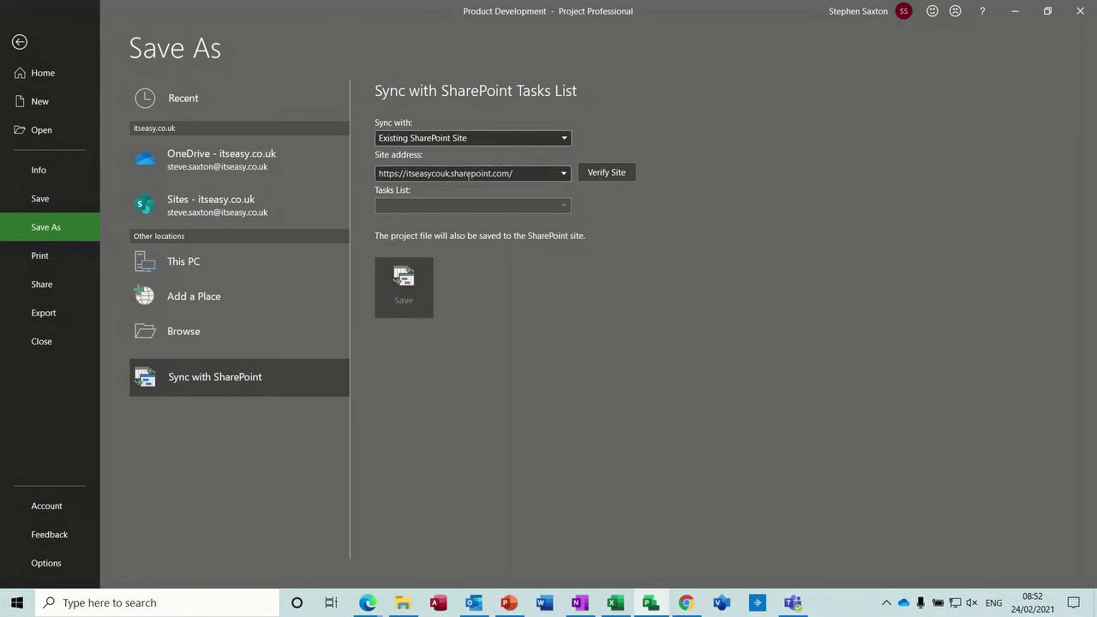
left_click(563, 176)
left_click(564, 177)
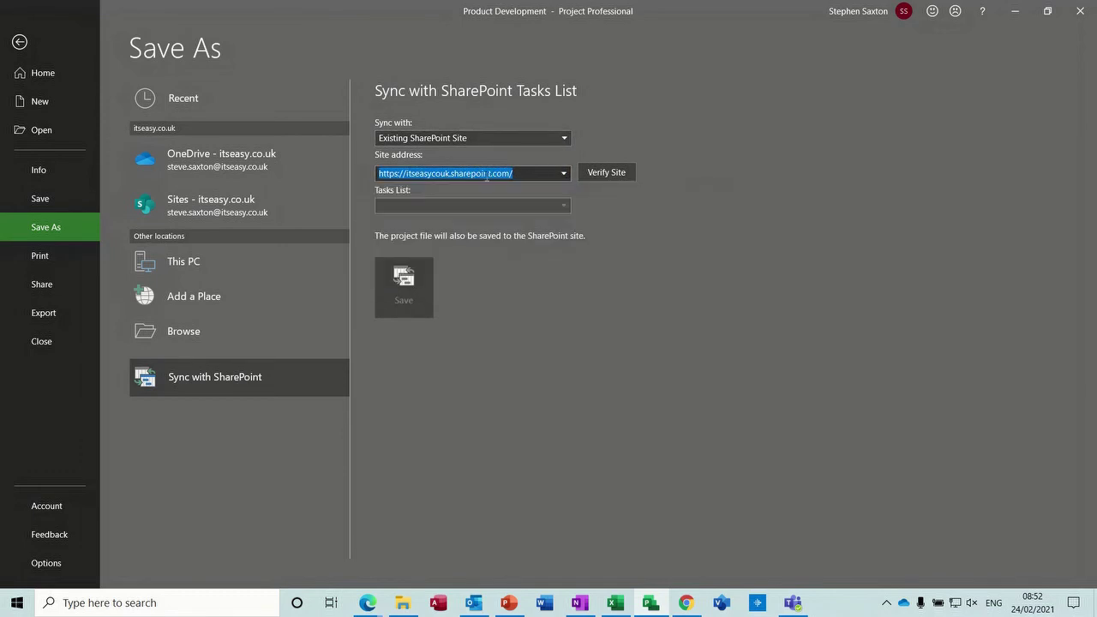
left_click(602, 176)
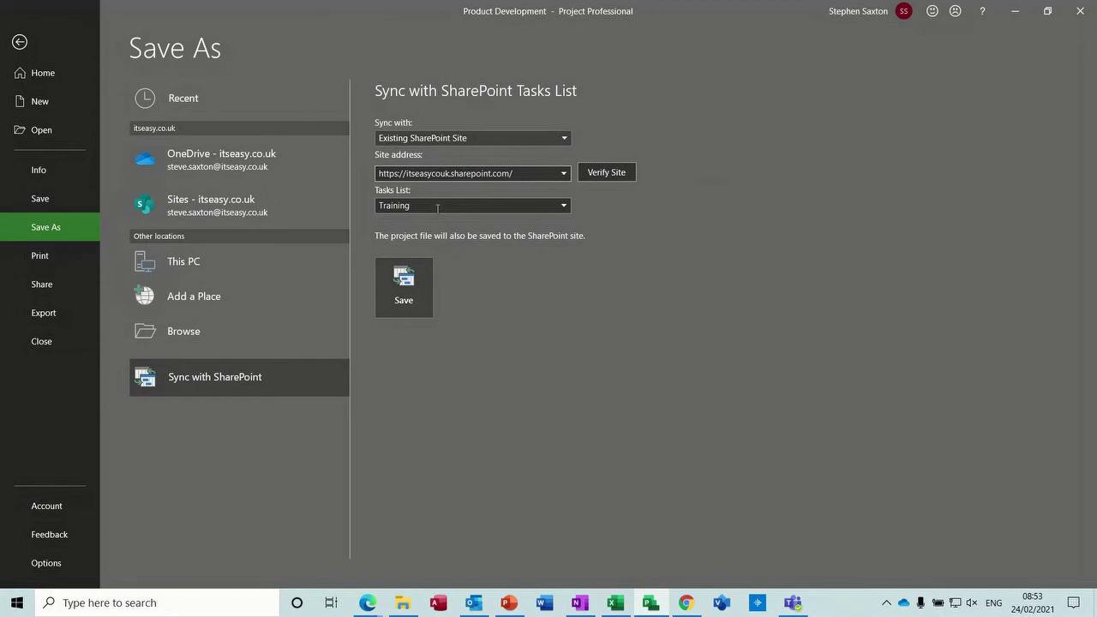
- Name the SharePoint tasks list Products and save the synced project
left_click(437, 208)
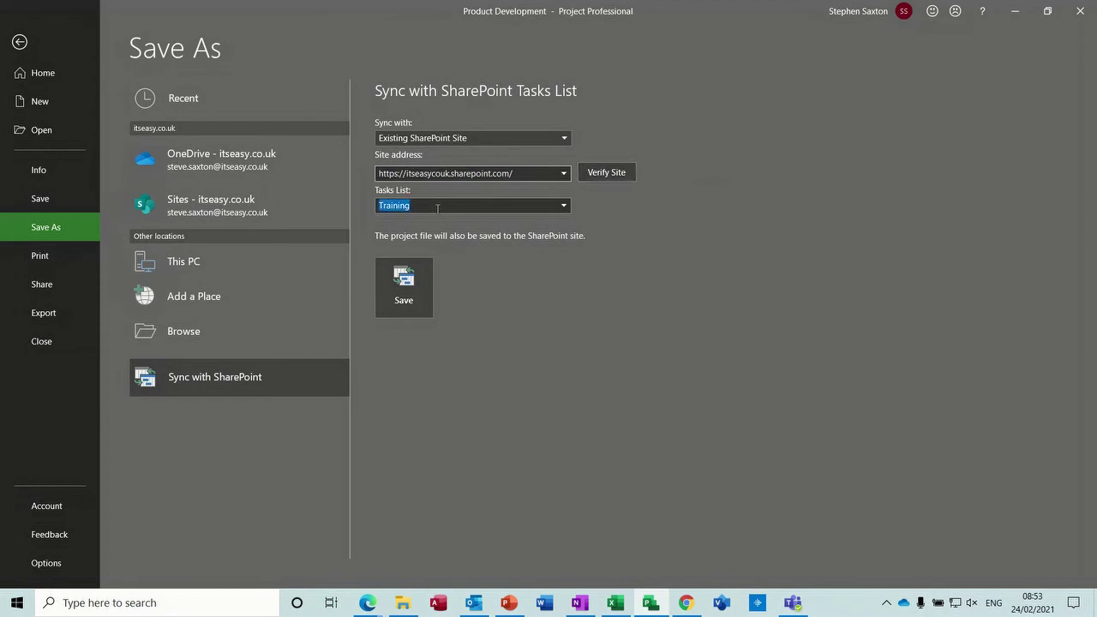
type("products")
left_click(383, 207)
key("BackSpace")
type("Products")
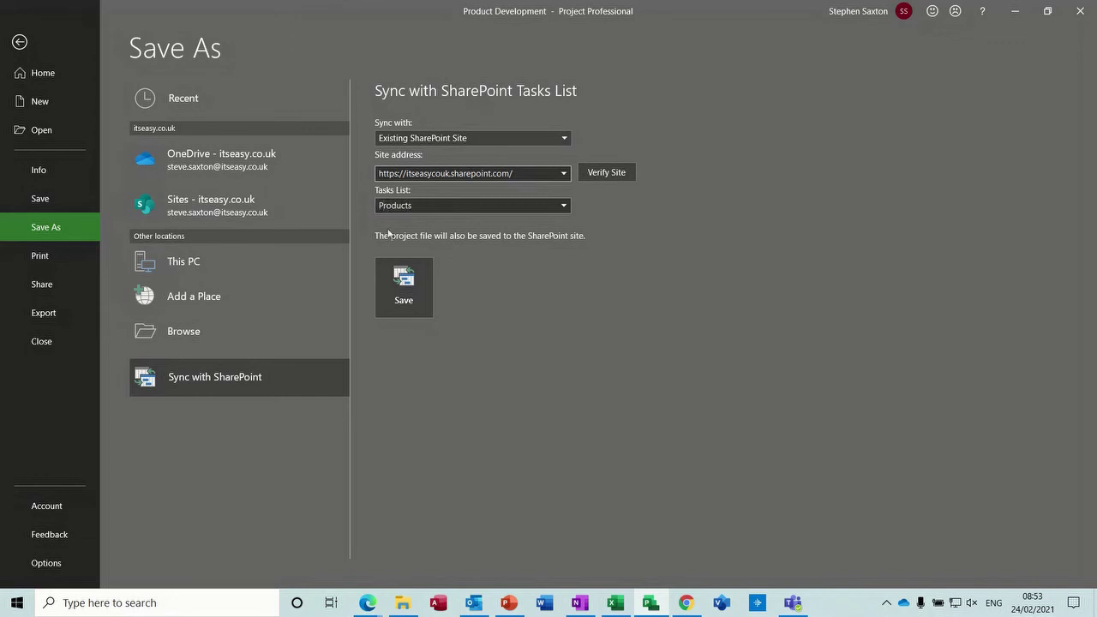
left_click(403, 290)
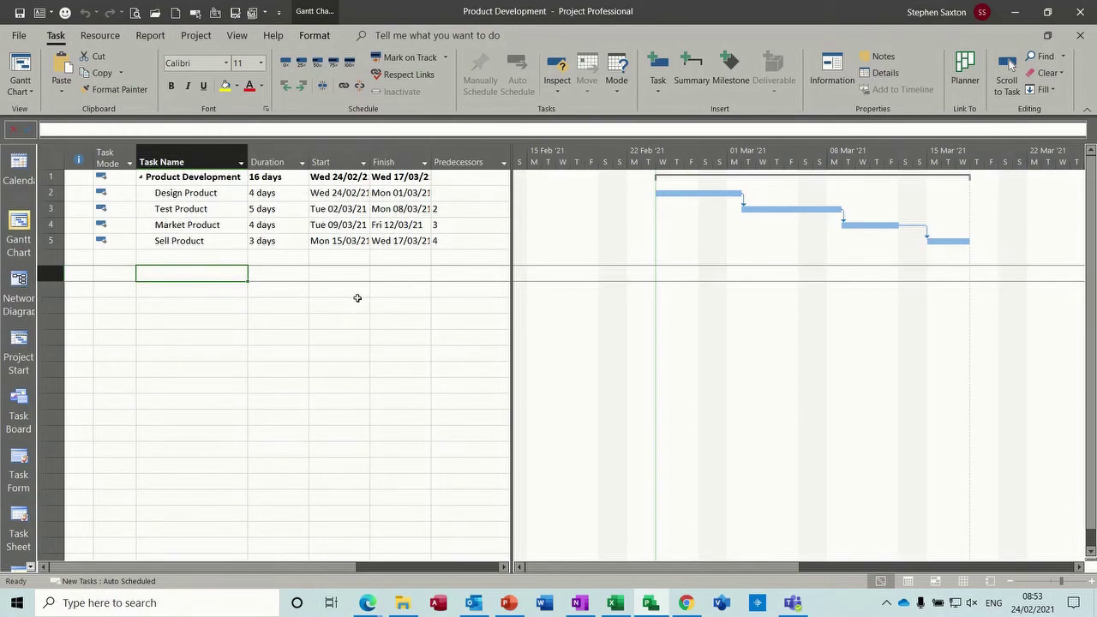
- Switch to Chrome, reload the SharePoint site contents, and open Product Development in the Products list
left_click(685, 602)
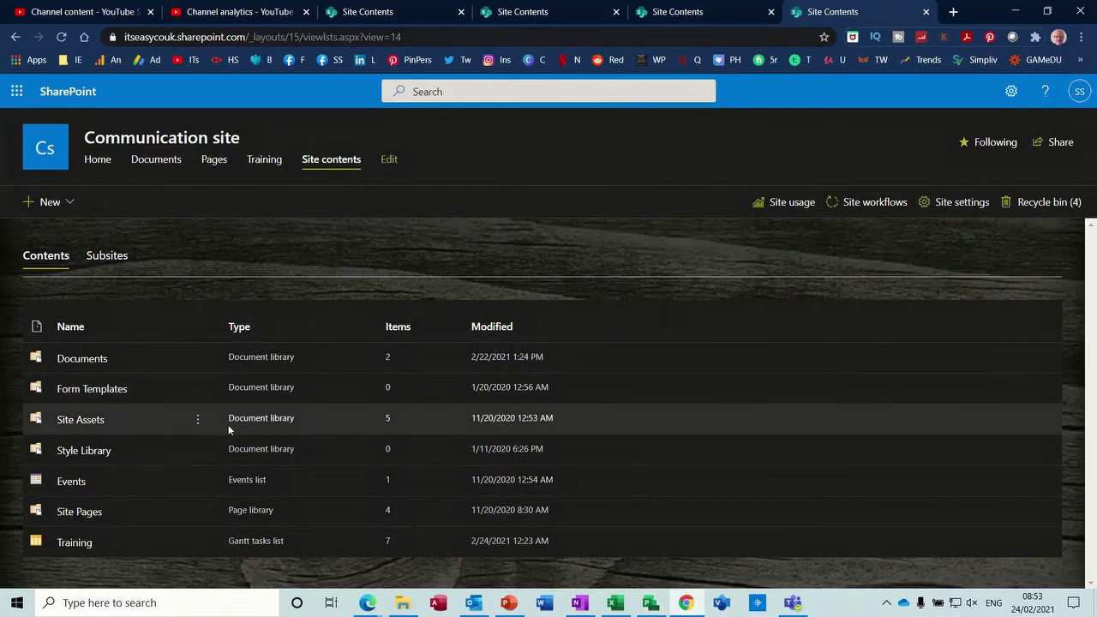
left_click(61, 37)
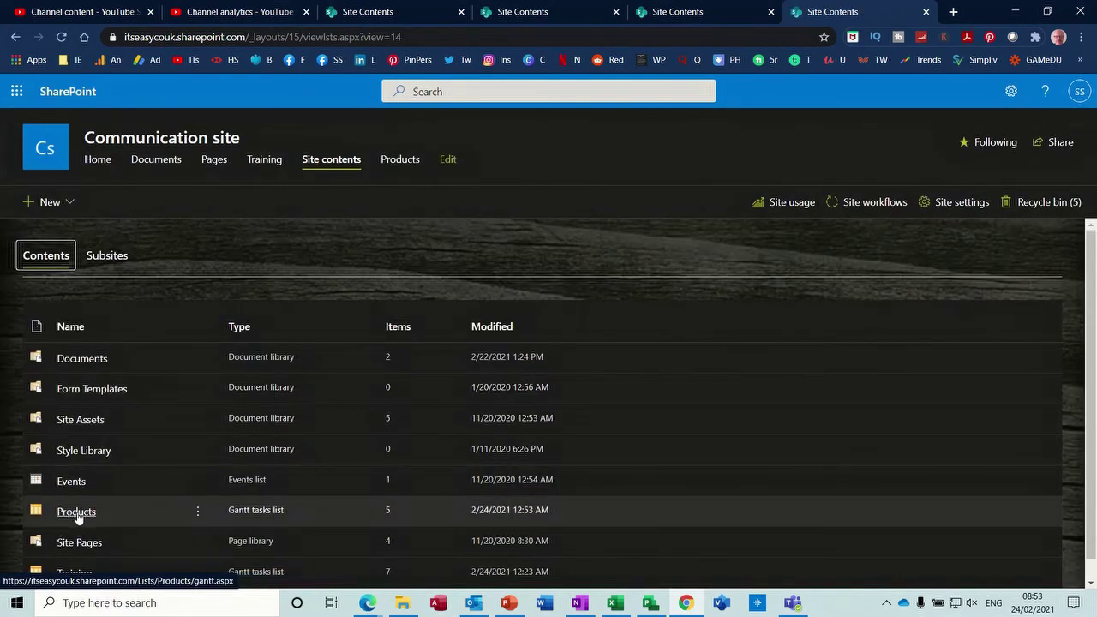
left_click(76, 512)
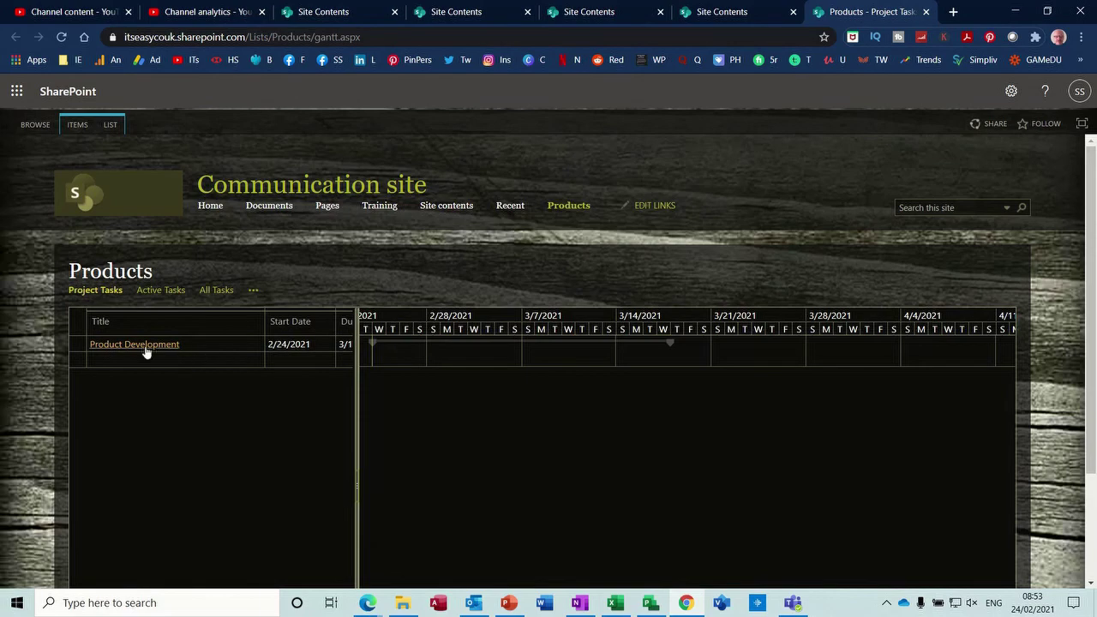
left_click(140, 345)
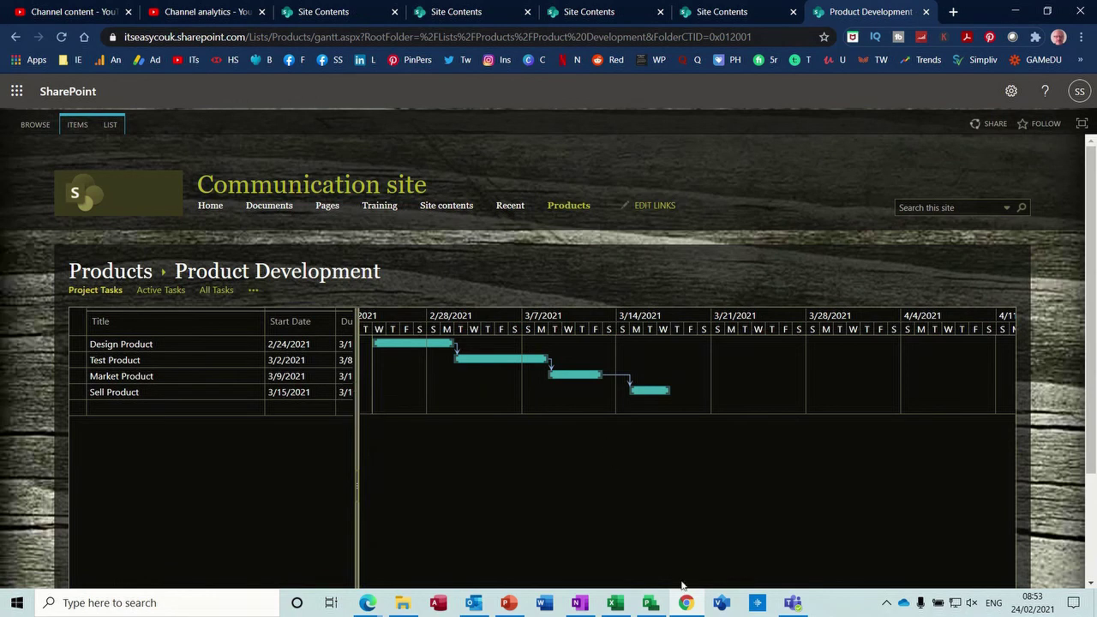
- Return to Microsoft Project and add a task named review below Sell Product, with a duration of 2 days and predecessor 5
left_click(651, 603)
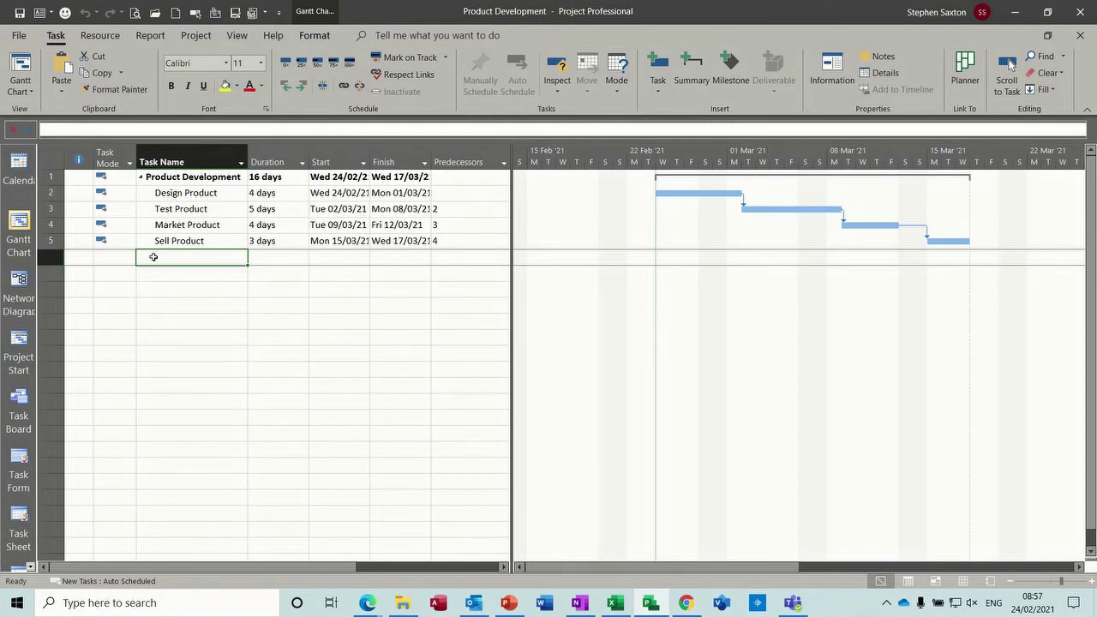
type("review")
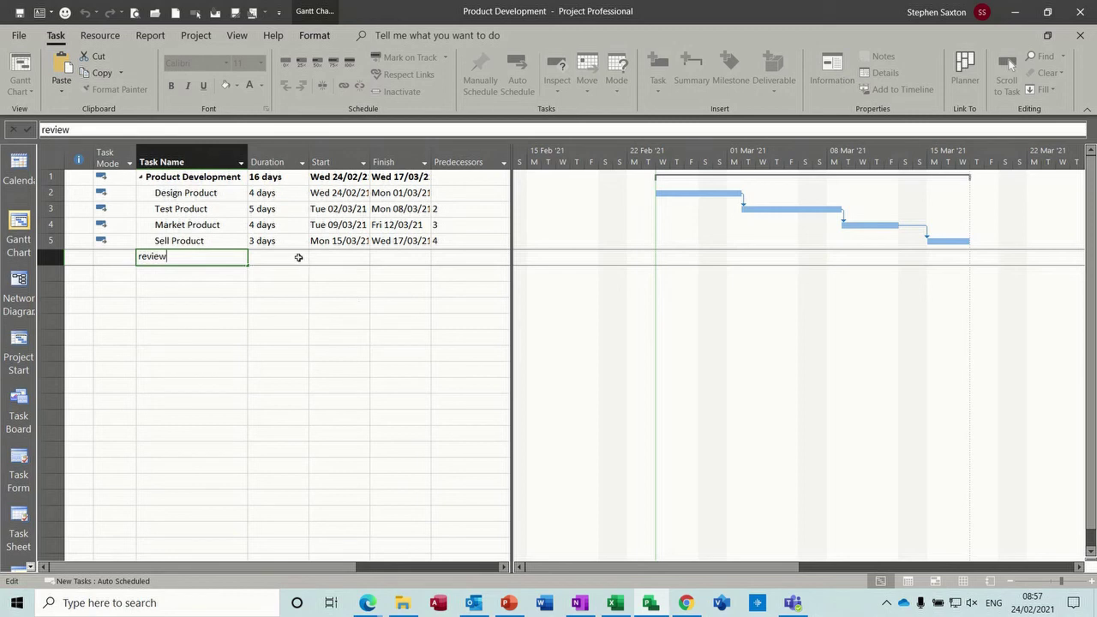
key("Tab")
type("2")
key("Tab")
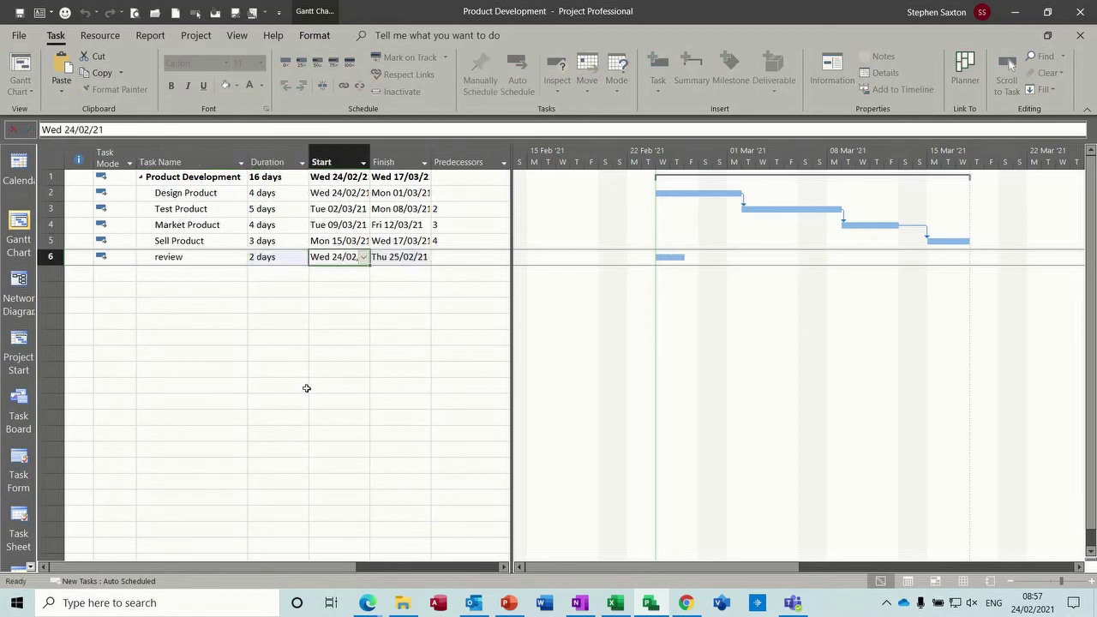
left_click(460, 258)
type("5")
key("Return")
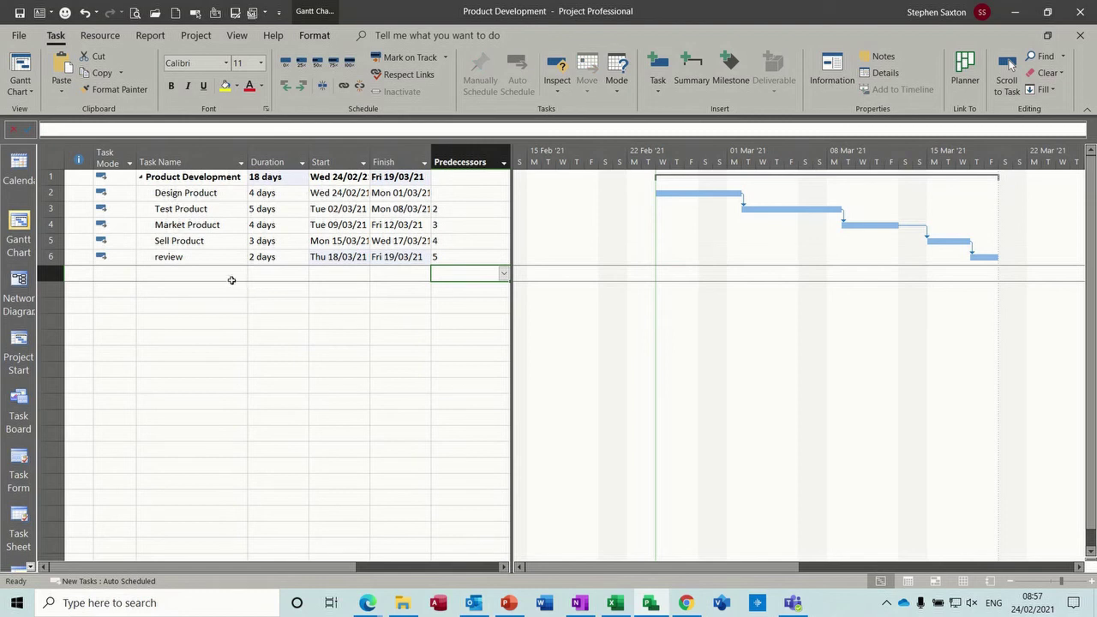
- Check the Product Development list in Chrome, then save the project from Microsoft Project by syncing with the existing SharePoint Products tasks list
left_click(686, 604)
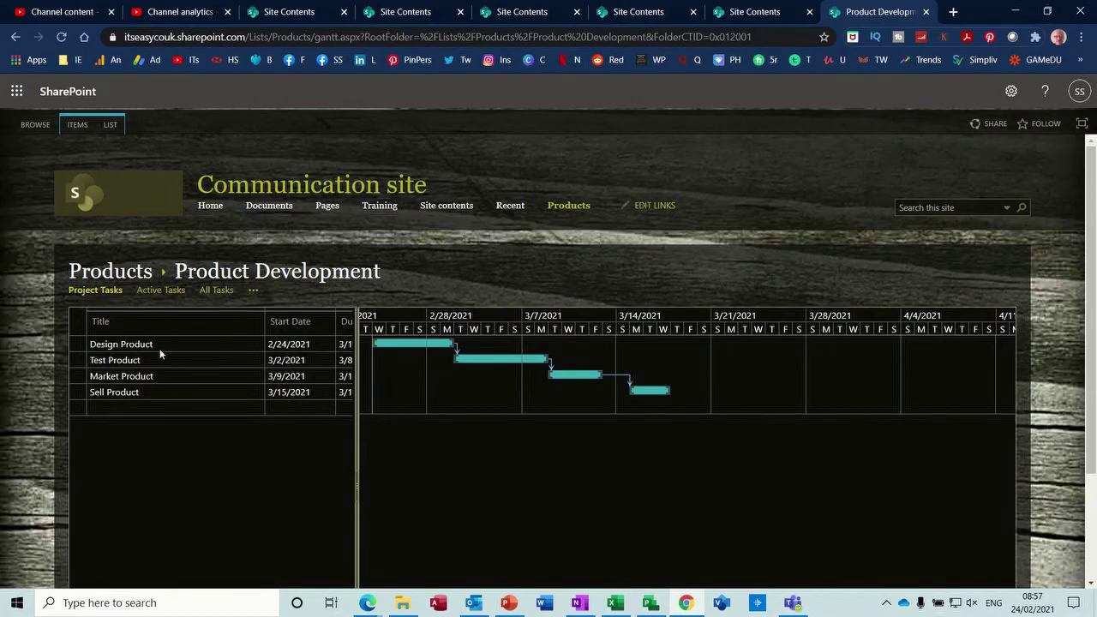
left_click(650, 602)
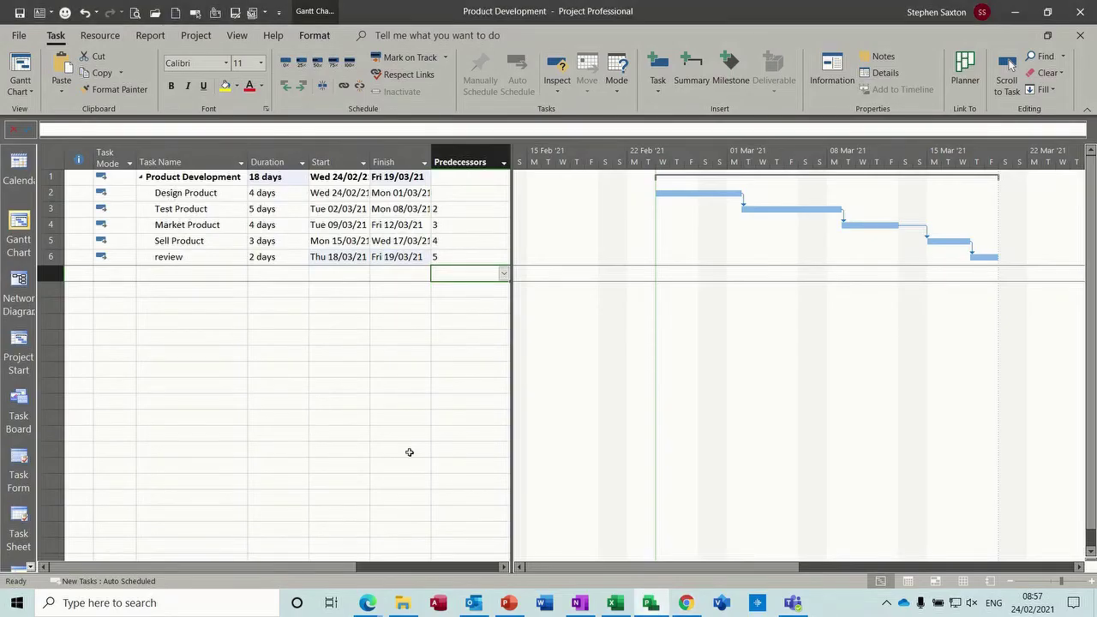
left_click(18, 35)
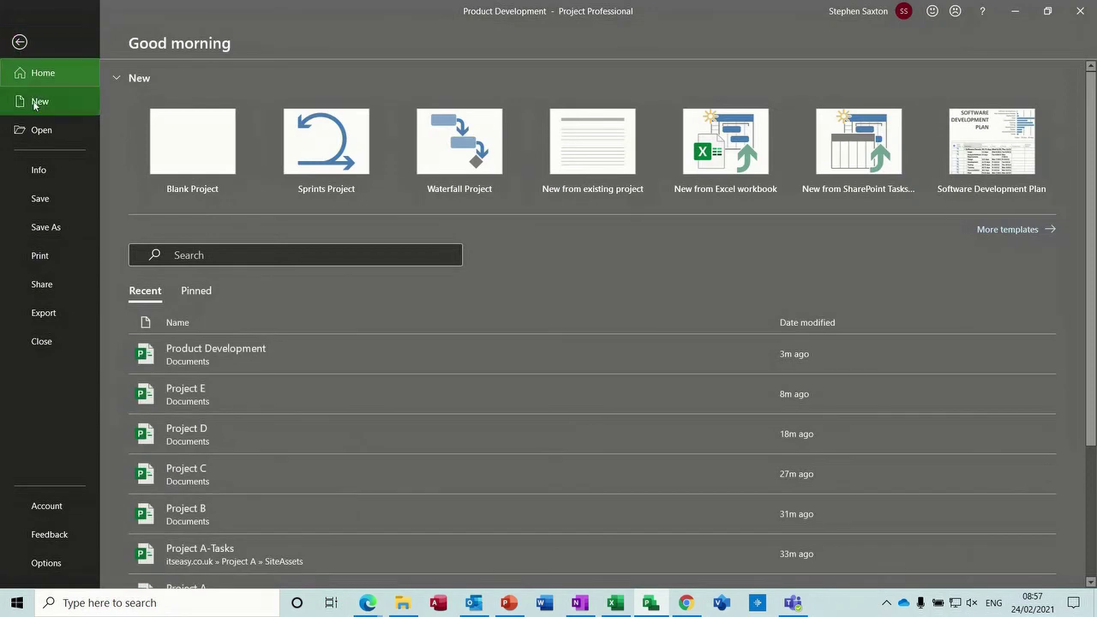
left_click(39, 227)
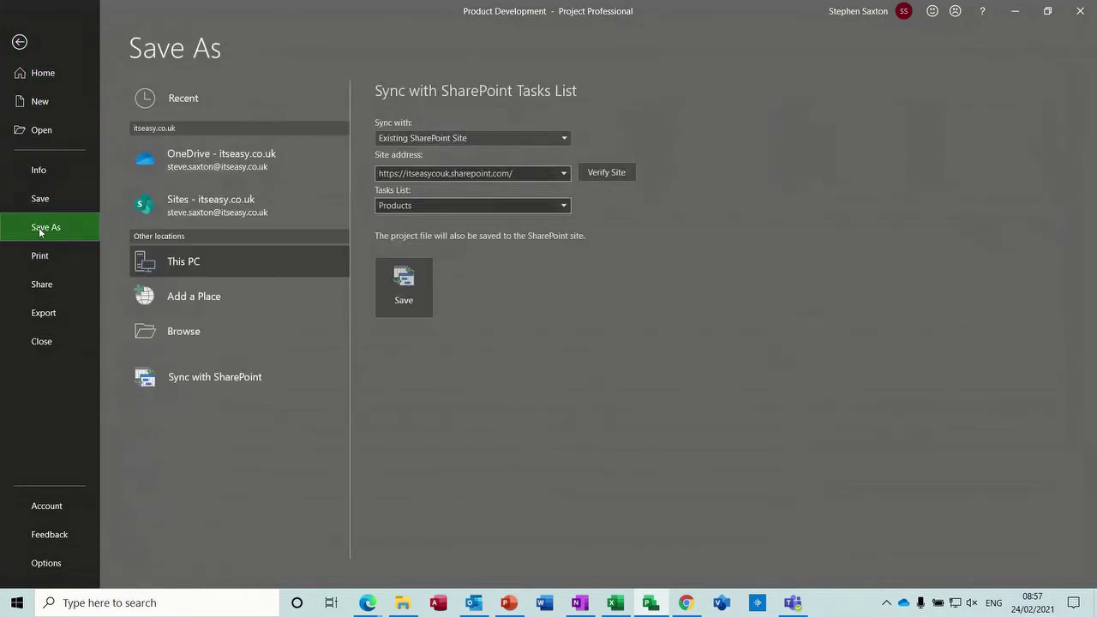
left_click(227, 376)
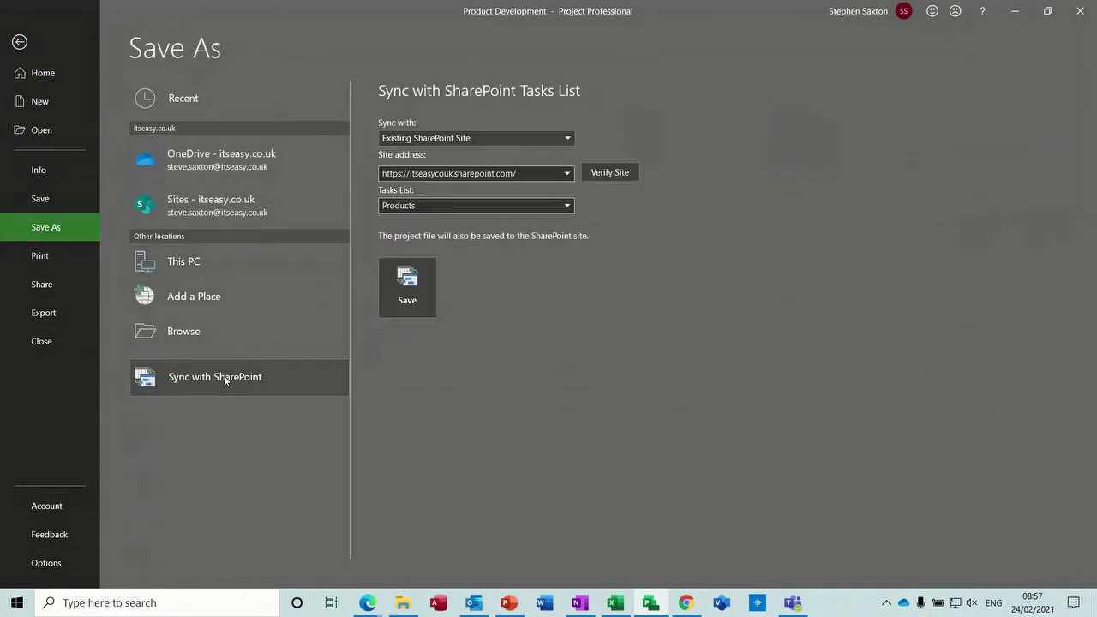
left_click(401, 300)
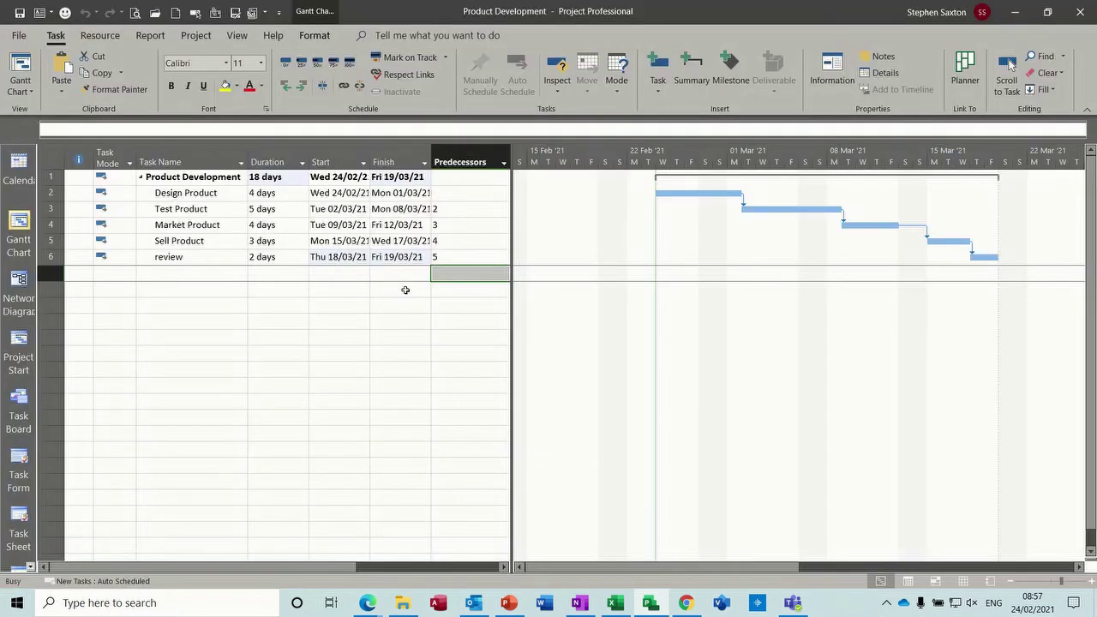
- Reload the Product Development list in Chrome and add a task titled Test with start date 2/25/2021
left_click(685, 604)
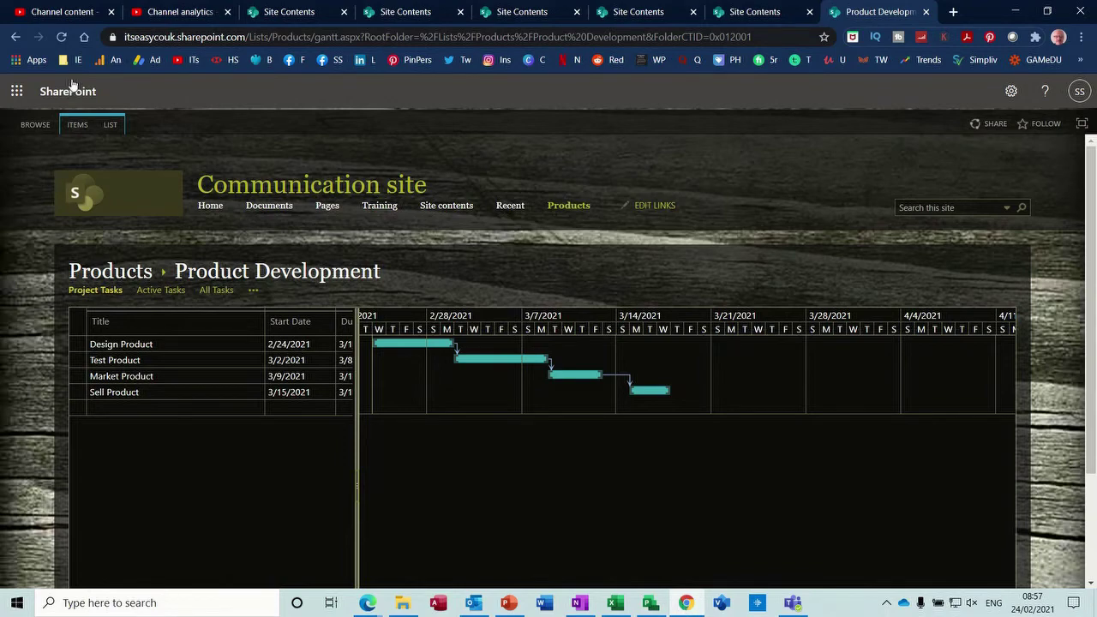
left_click(61, 37)
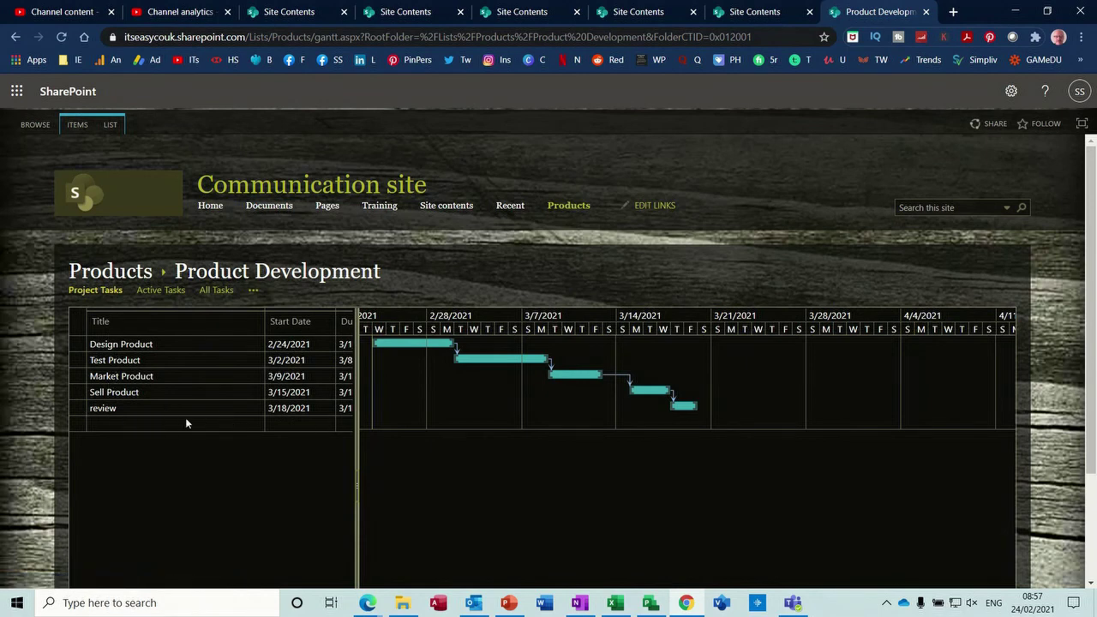
left_click(136, 424)
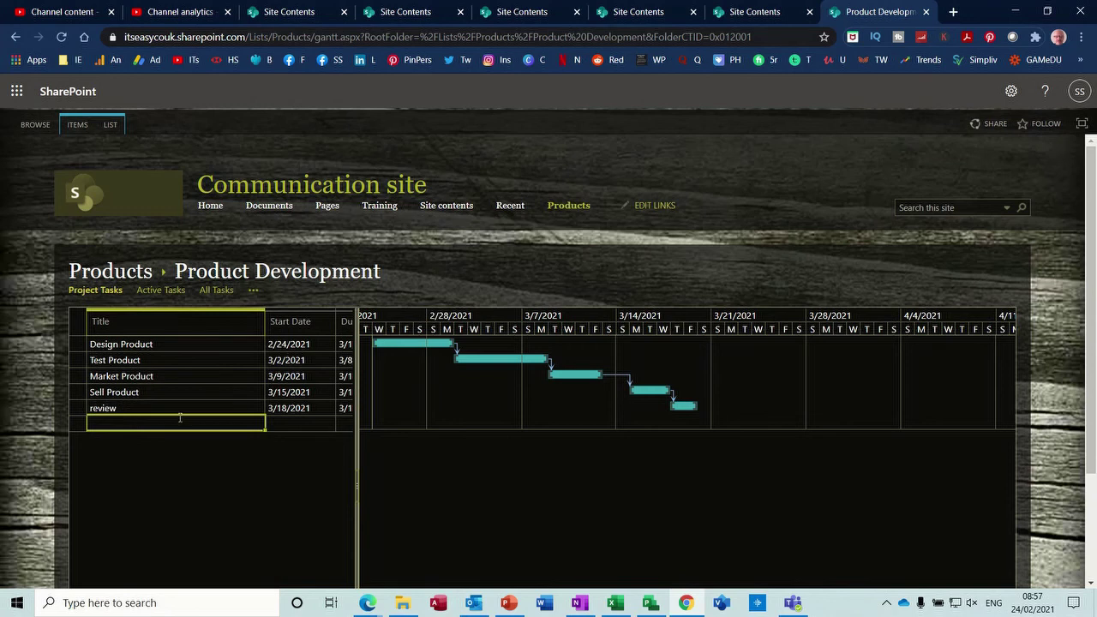
type("Test")
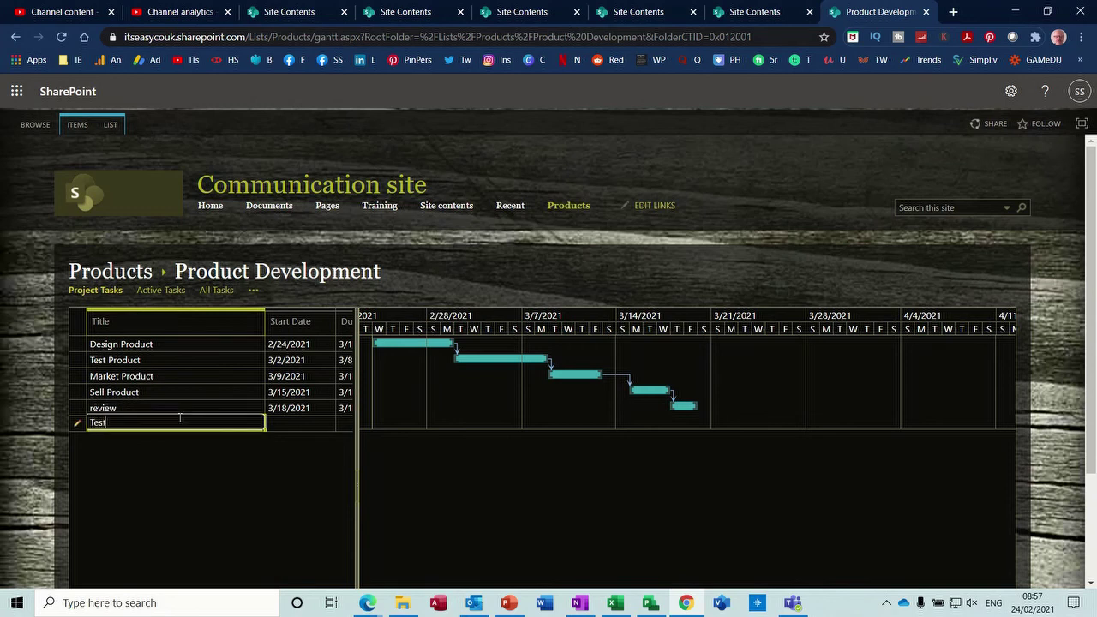
left_click(283, 424)
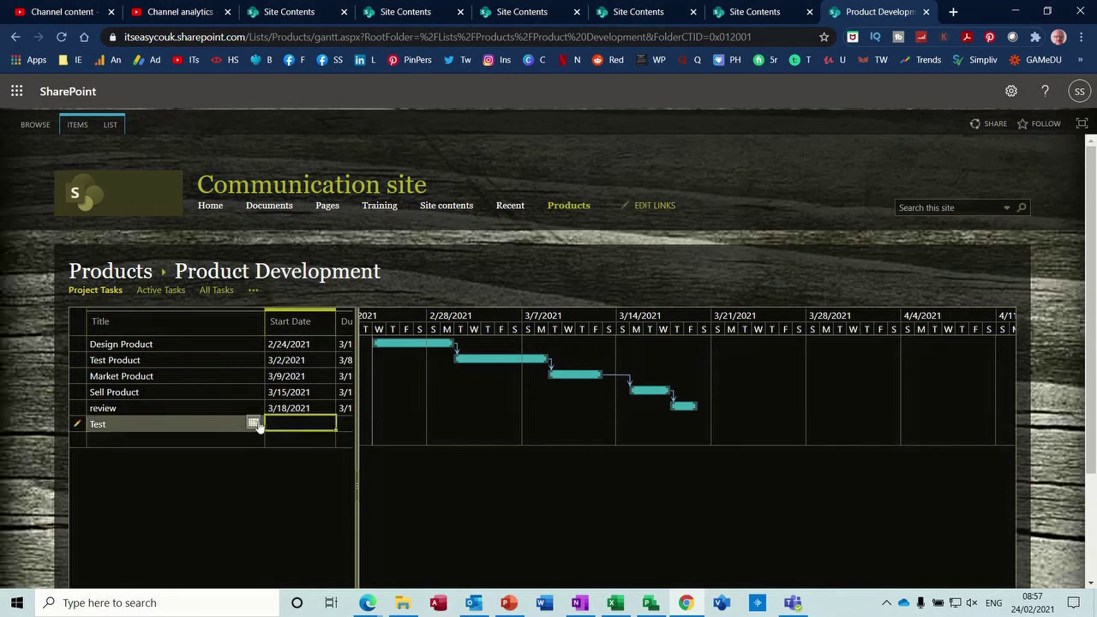
left_click(259, 425)
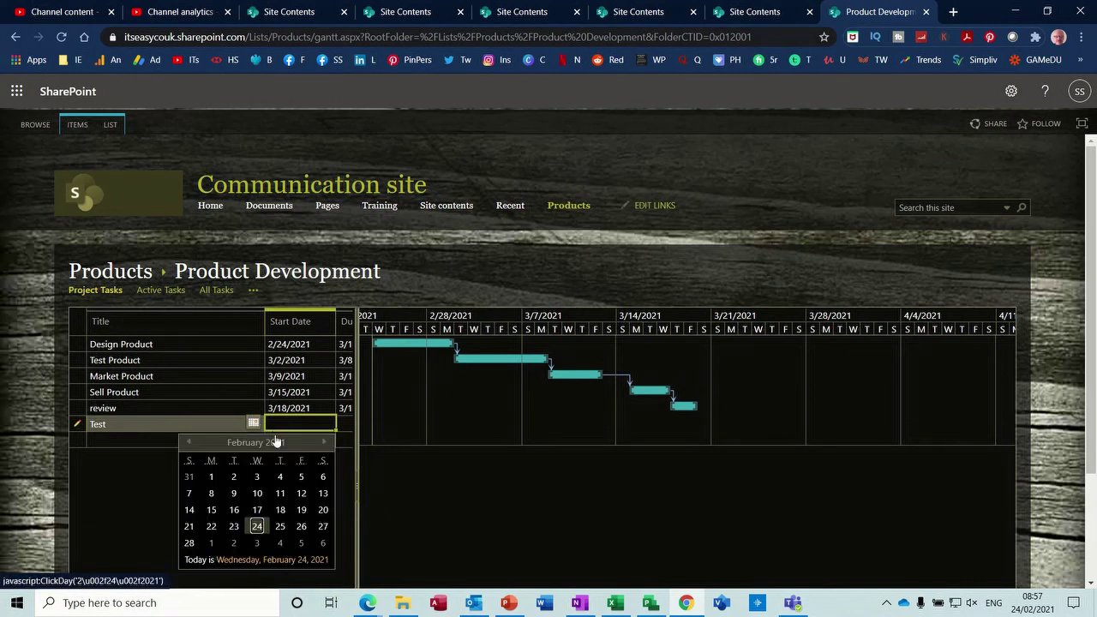
left_click(285, 529)
- Widen the SharePoint list's table area, set the Test task's due date to 3/3/2021, and commit the row
left_click_drag(357, 470, 562, 448)
left_click(367, 425)
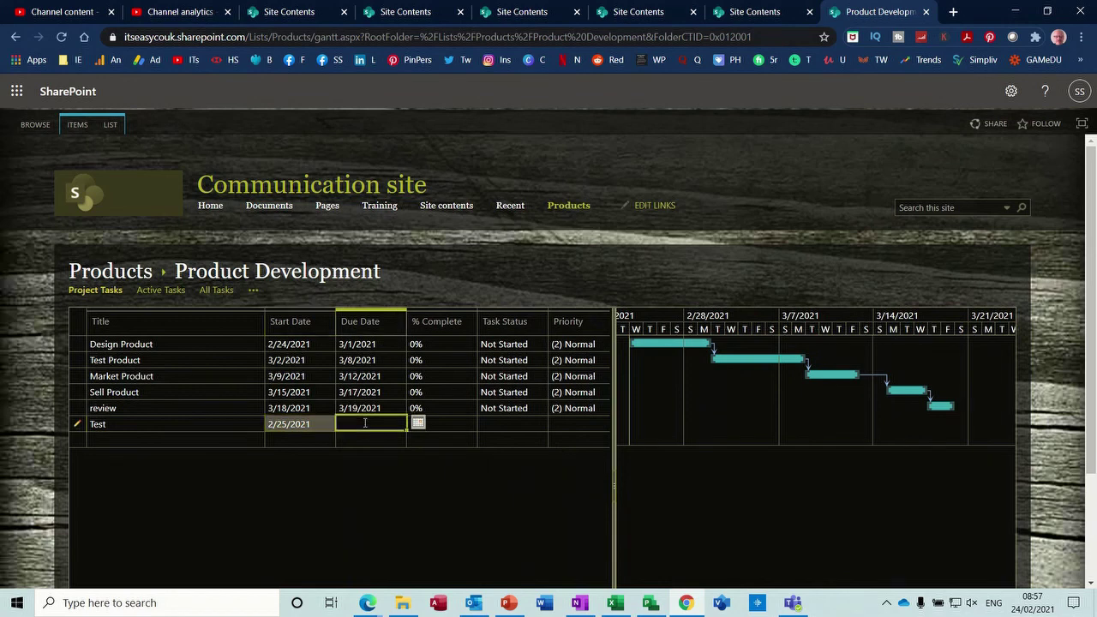
left_click(418, 424)
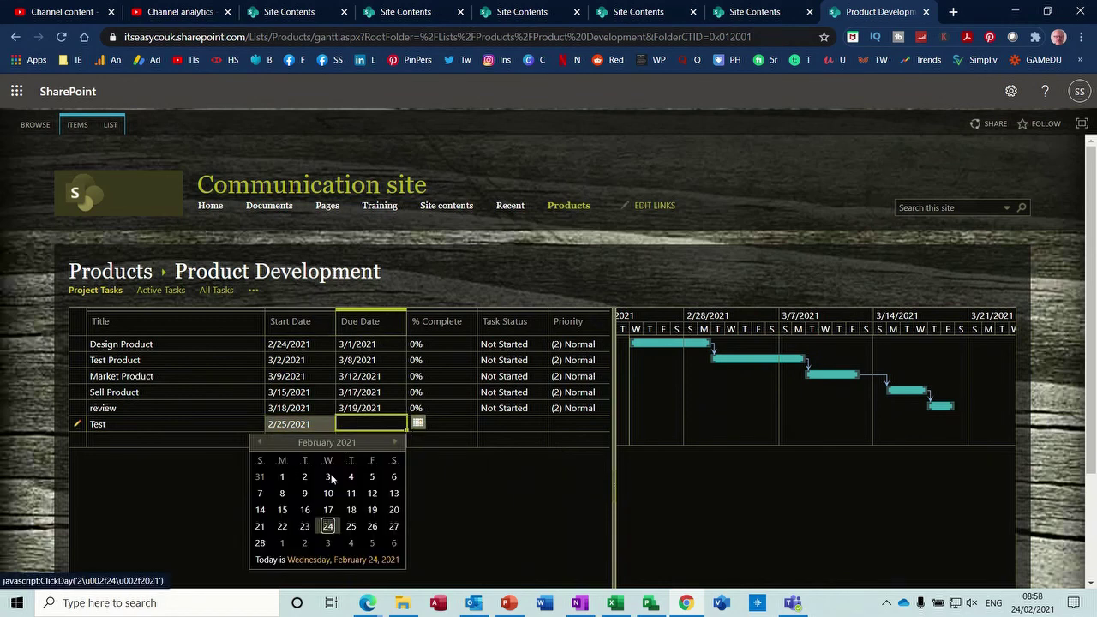
left_click(328, 549)
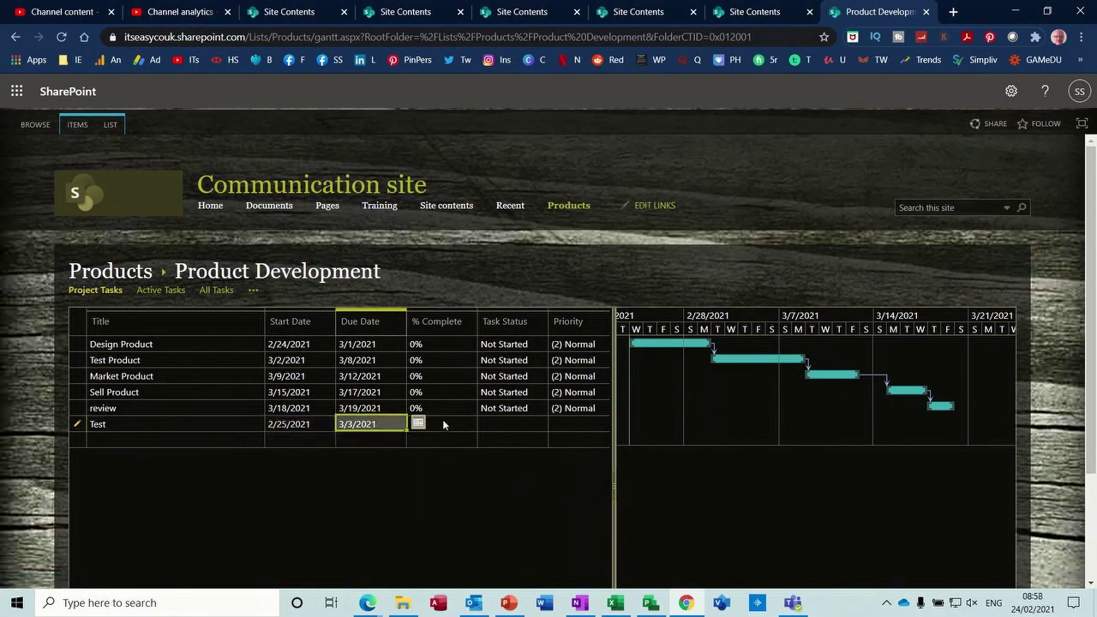
left_click(511, 423)
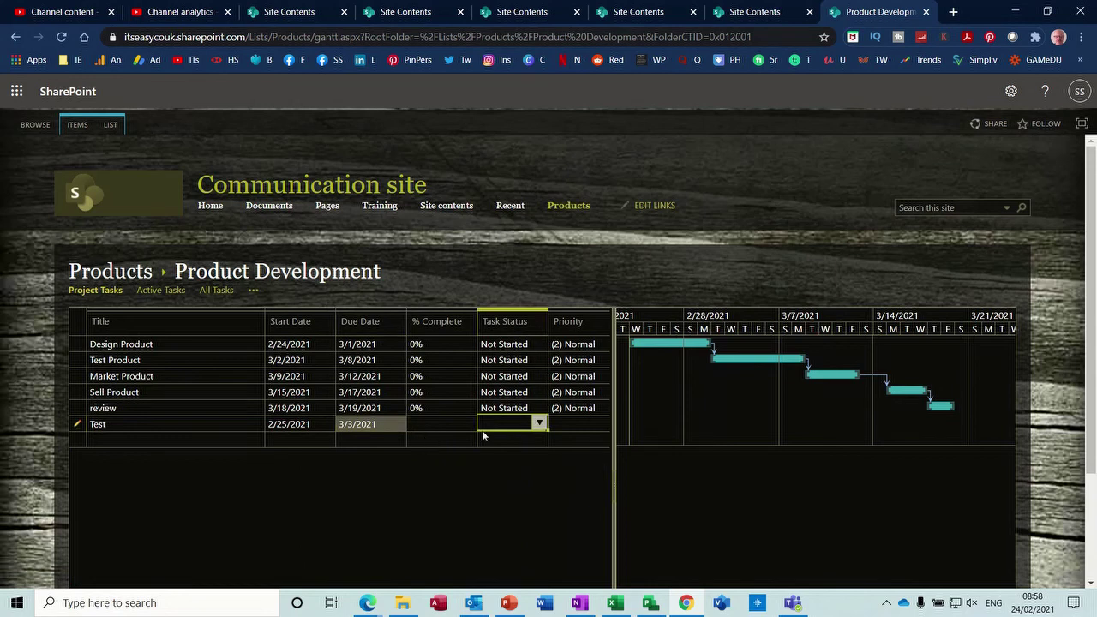
left_click(447, 439)
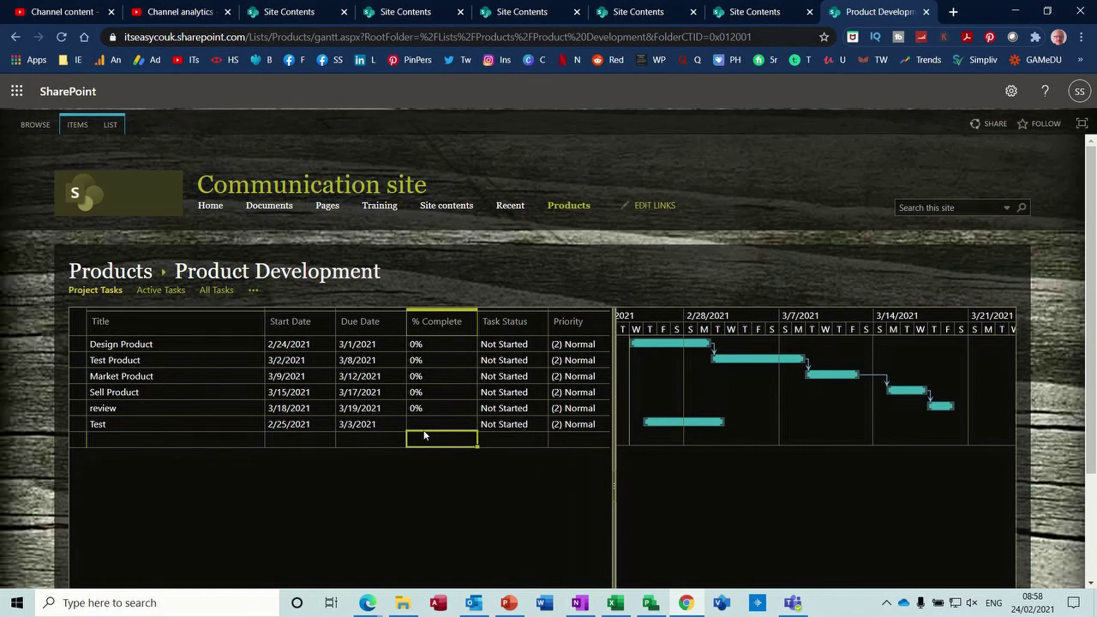
- Return to Microsoft Project and sync Product Development with the SharePoint Products tasks list again to bring in the Test task
left_click(650, 604)
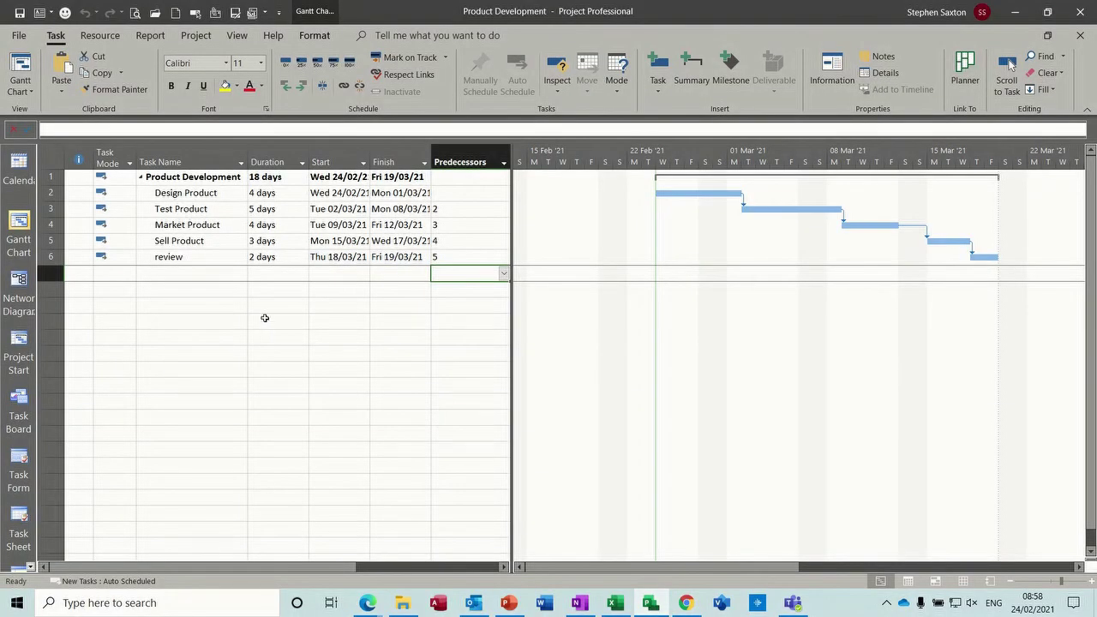
left_click(20, 37)
left_click(46, 227)
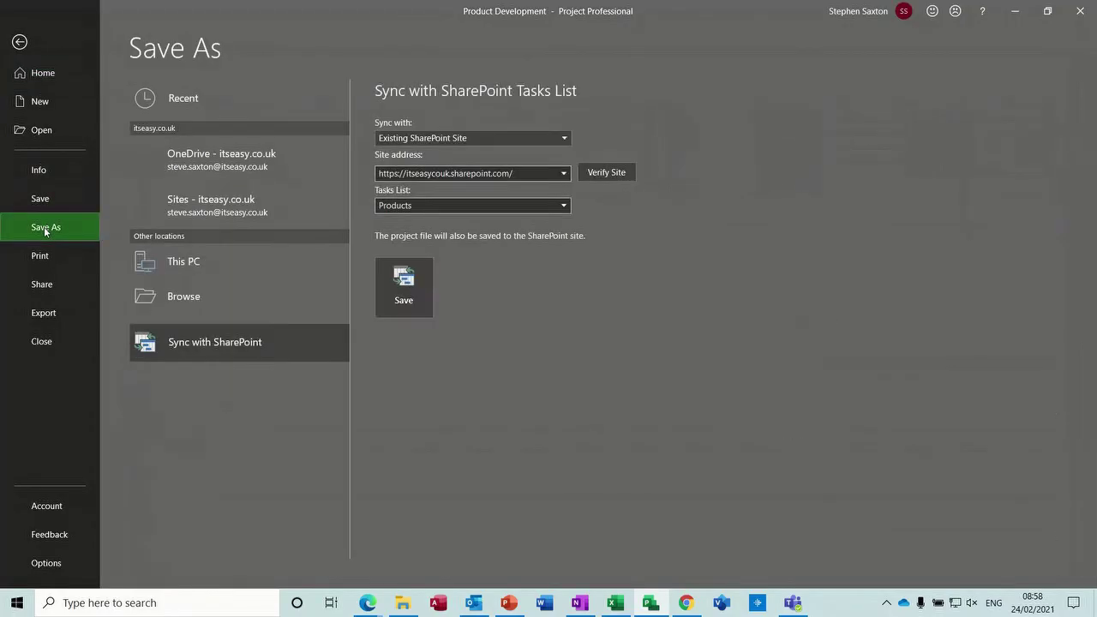
left_click(198, 262)
left_click(232, 377)
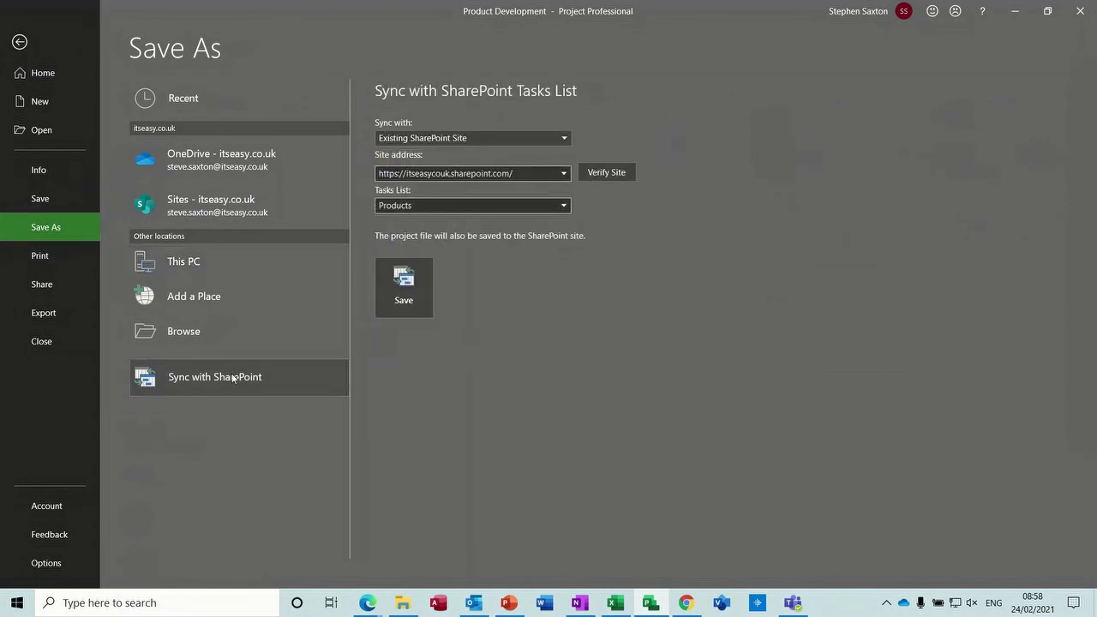
left_click(410, 289)
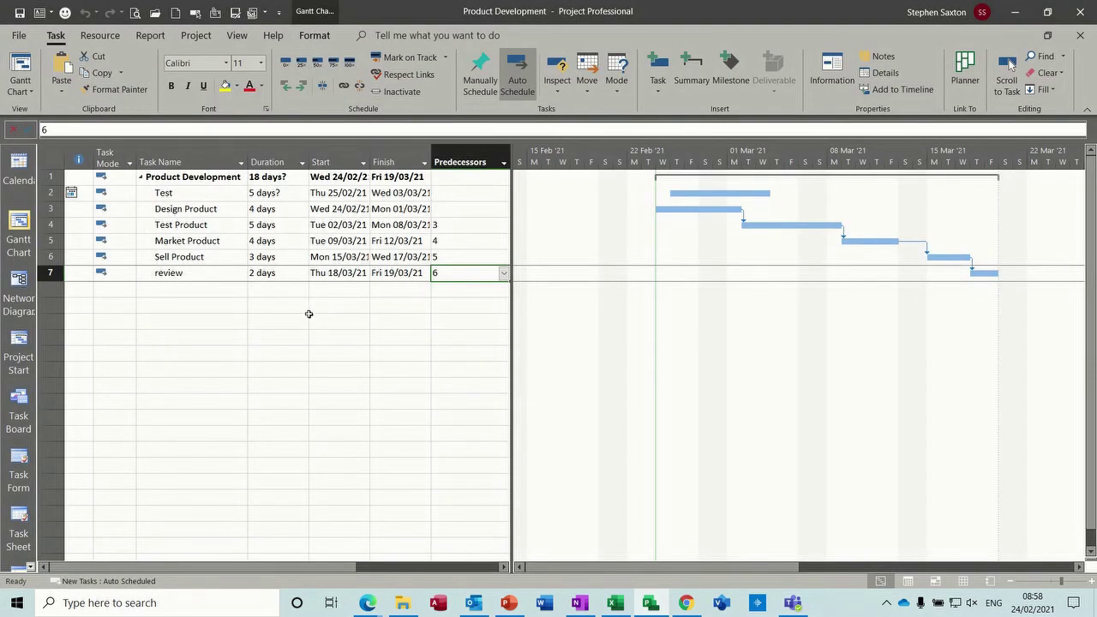
left_click(204, 291)
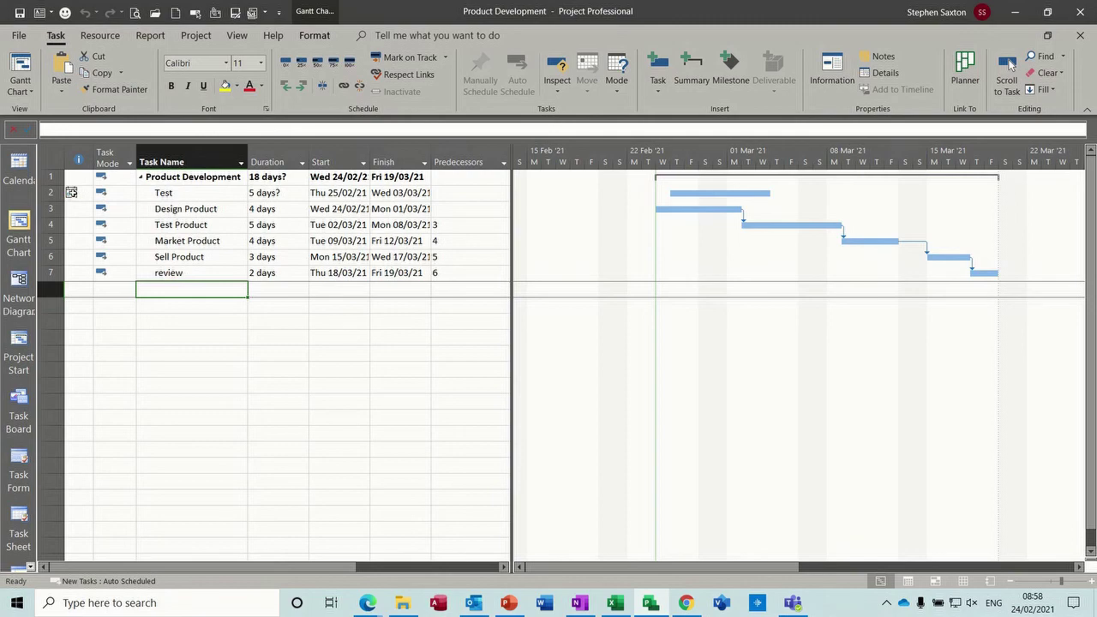
- In Chrome, add a task titled with a person's first name below Test in the SharePoint list, and return to Microsoft Project
left_click(687, 606)
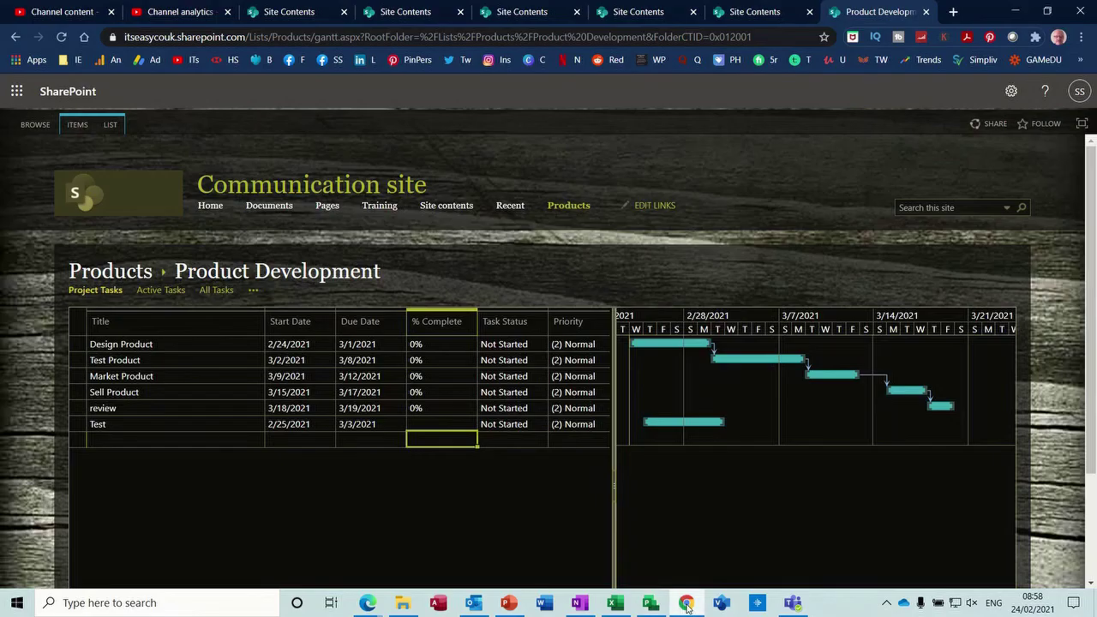
left_click(184, 438)
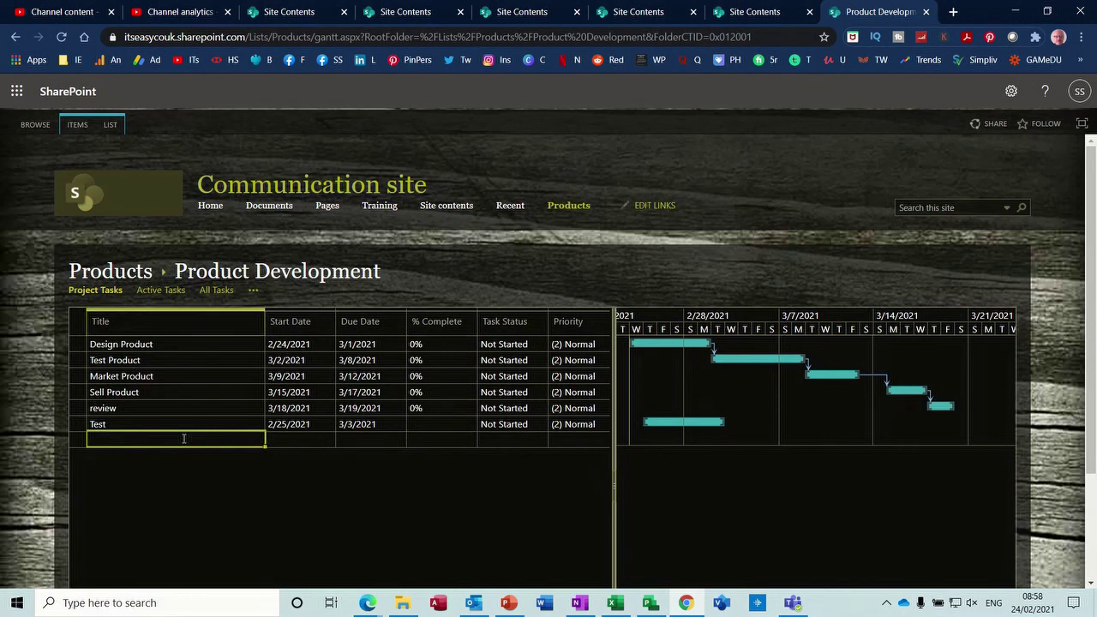
type("steve")
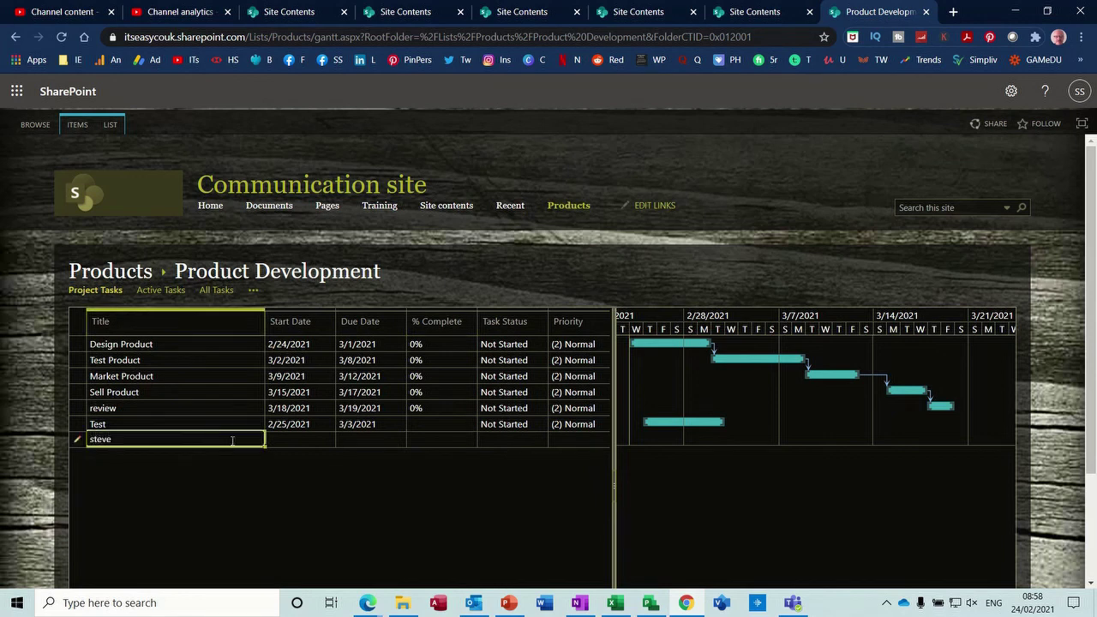
left_click(220, 422)
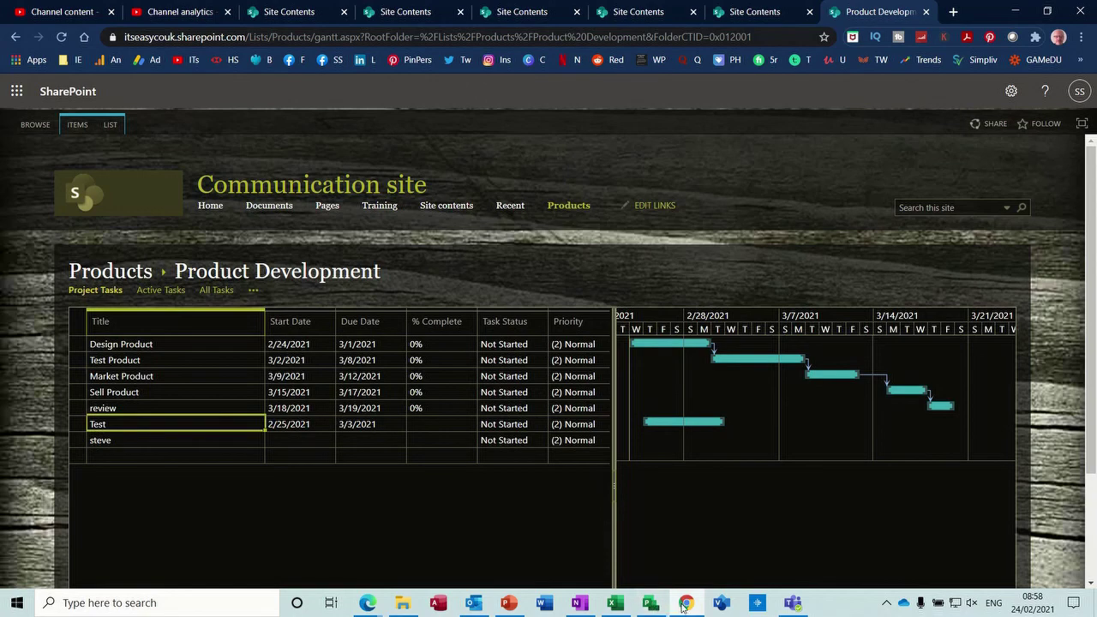
left_click(651, 603)
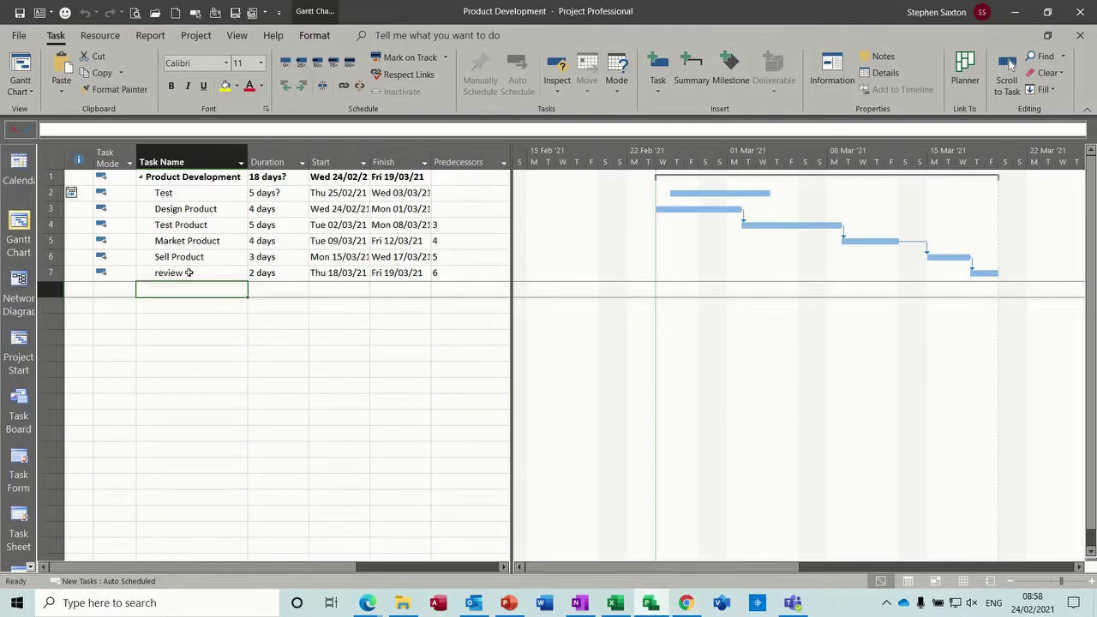
- Sync Product Development with the SharePoint Products tasks list to bring in the task added below Test
left_click(31, 40)
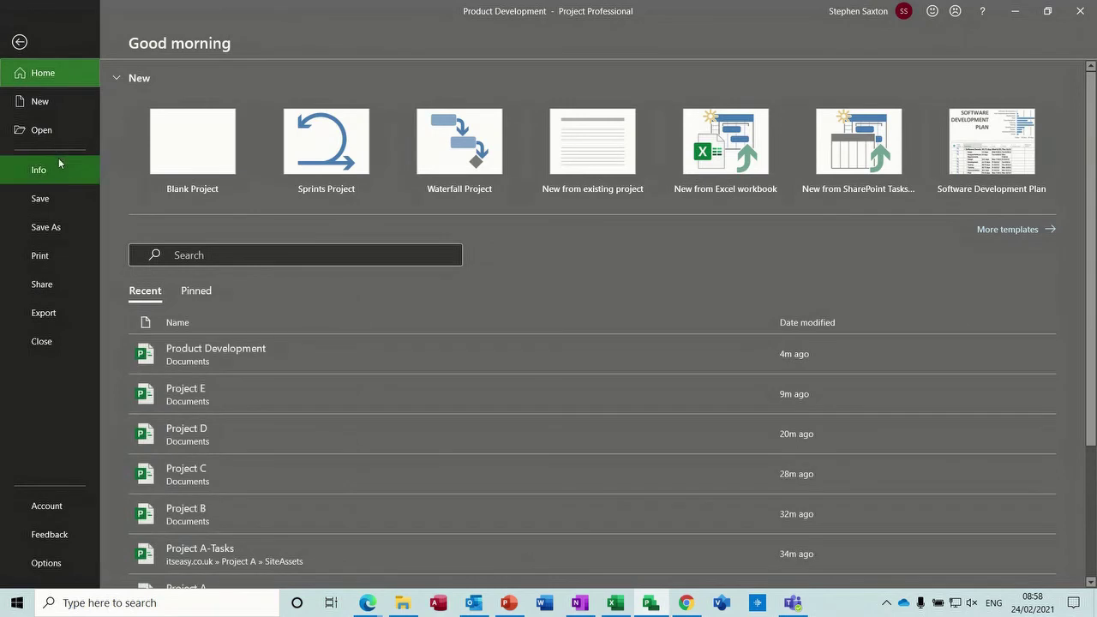
left_click(53, 228)
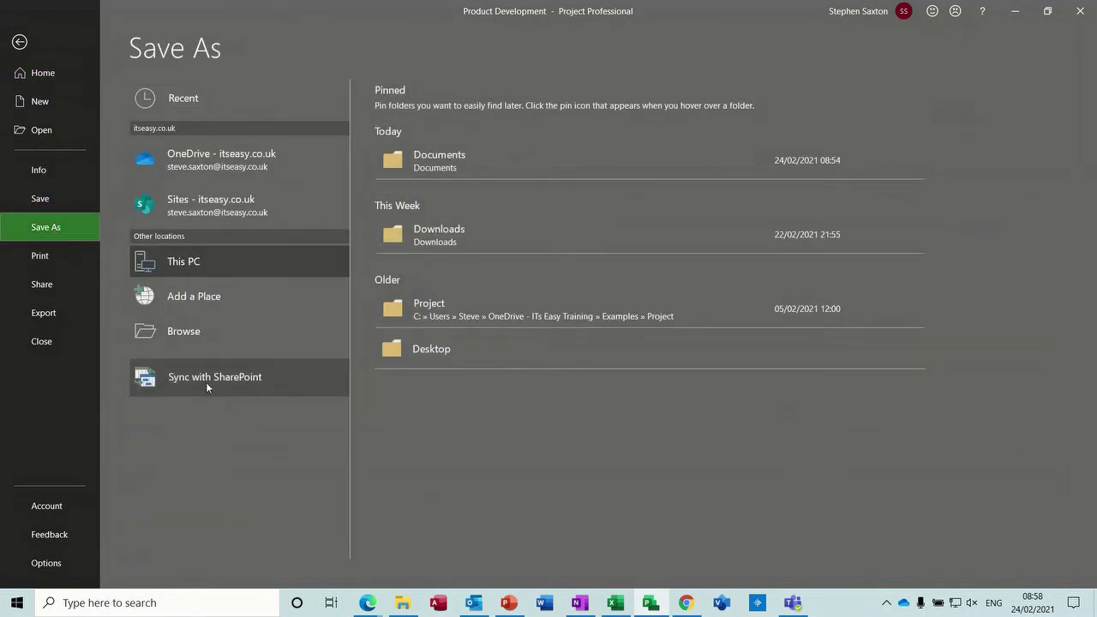
left_click(206, 382)
left_click(402, 295)
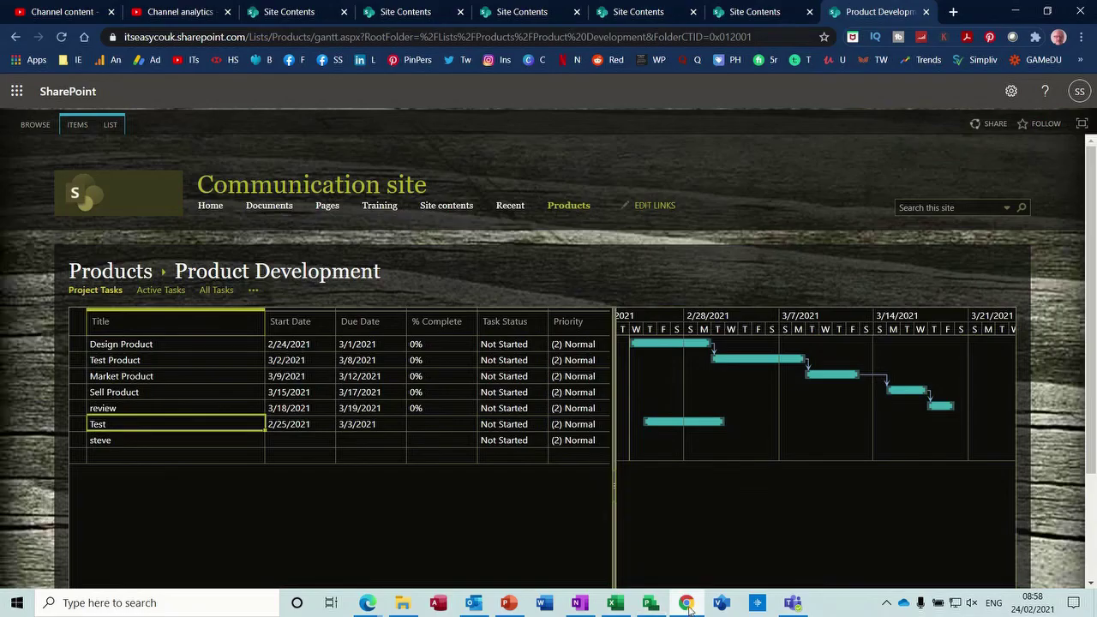
- Switch to the Product Development list in Chrome, select the Test row, and return to Microsoft Project
left_click(691, 606)
left_click(76, 424)
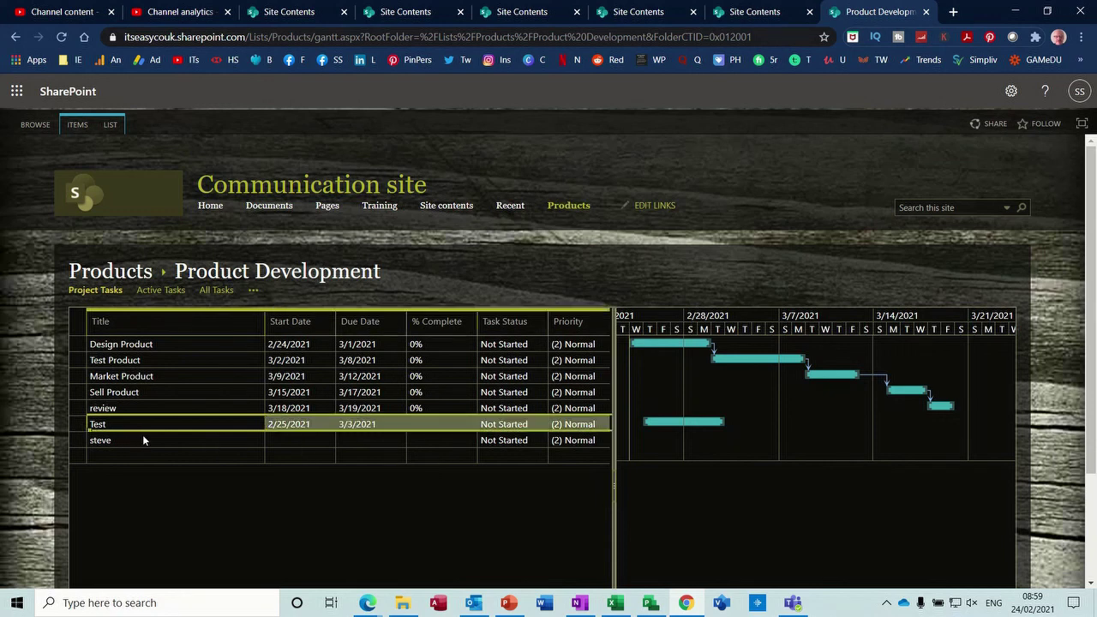
left_click(651, 602)
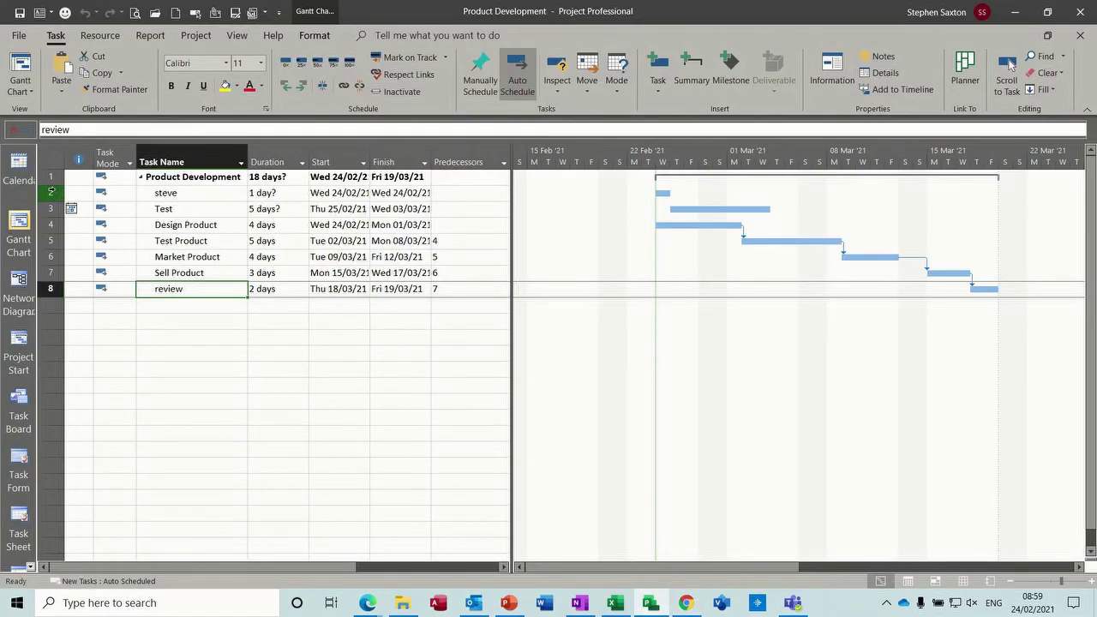
- Delete the Test task and the task directly above it from the Product Development plan
left_click(51, 191)
left_click(52, 208, "ctrl")
key("Delete")
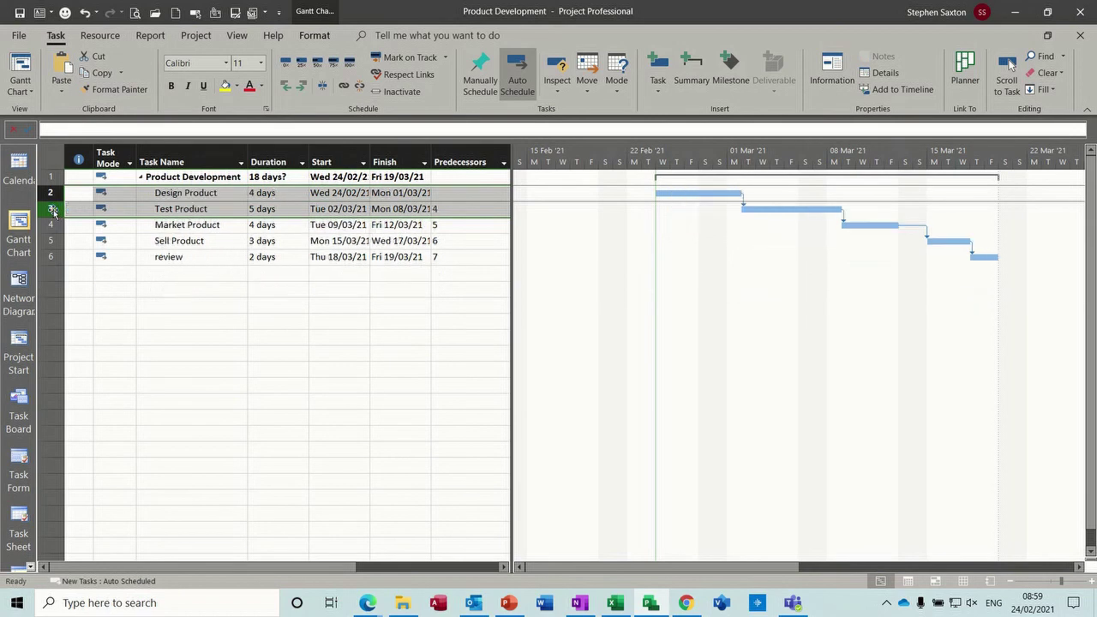
left_click(162, 270)
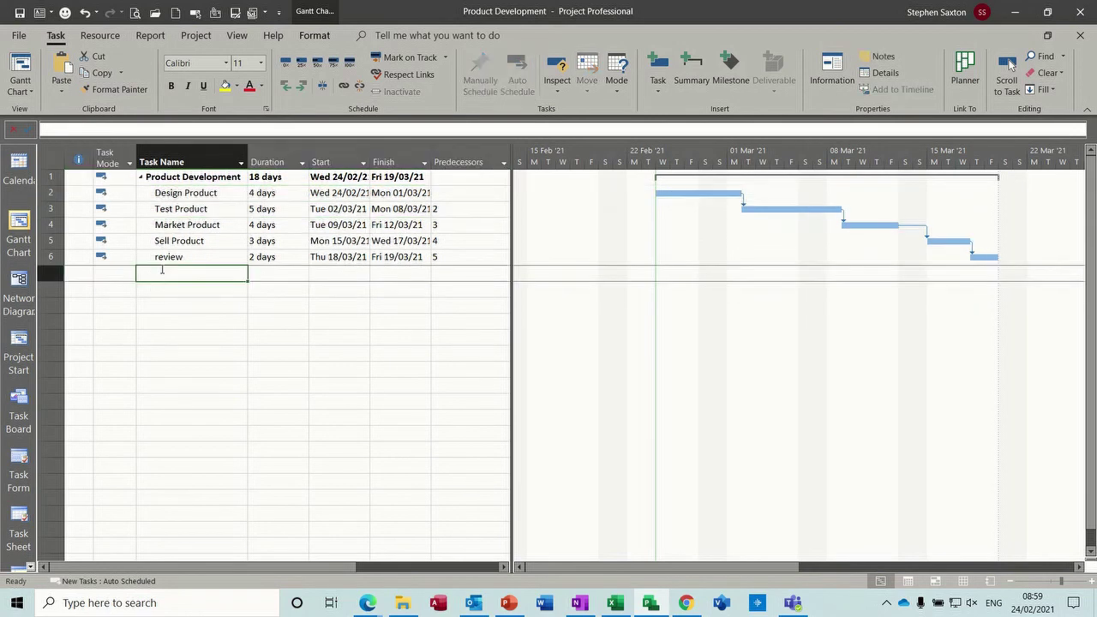
- Sync with the SharePoint Products list, keeping the Microsoft Project version for both deletion conflicts, and reload the list in Chrome
left_click(19, 35)
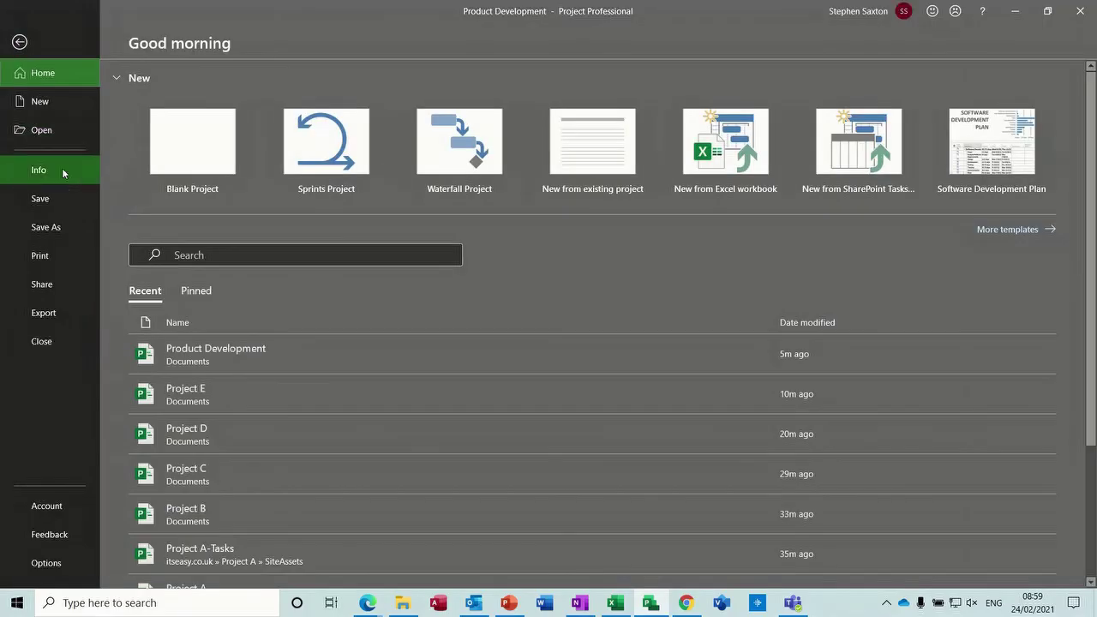
left_click(53, 226)
left_click(211, 380)
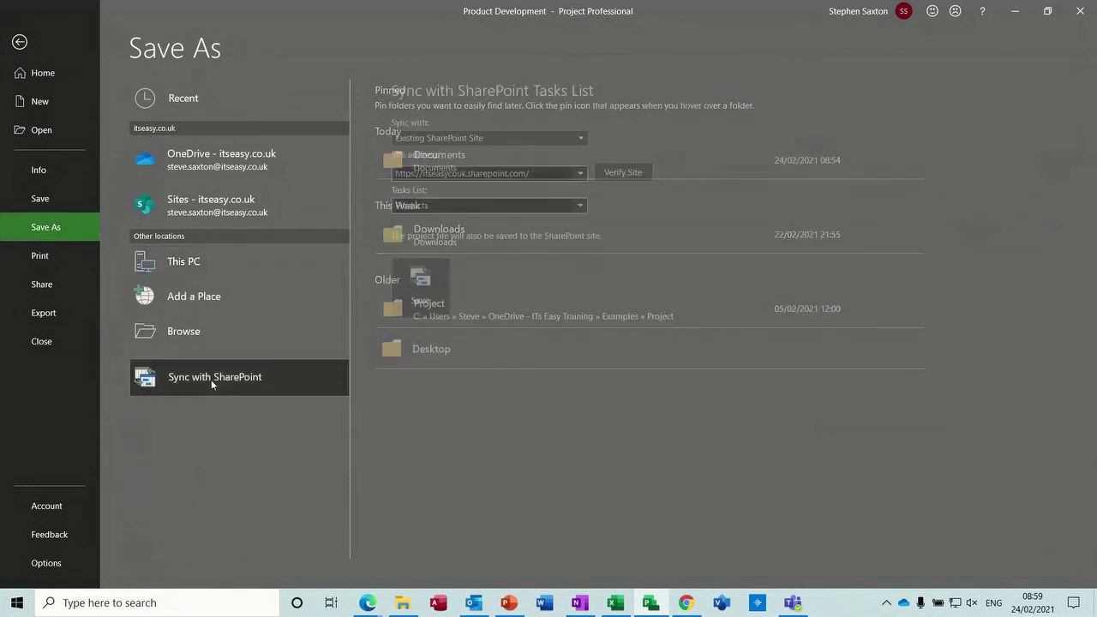
left_click(420, 300)
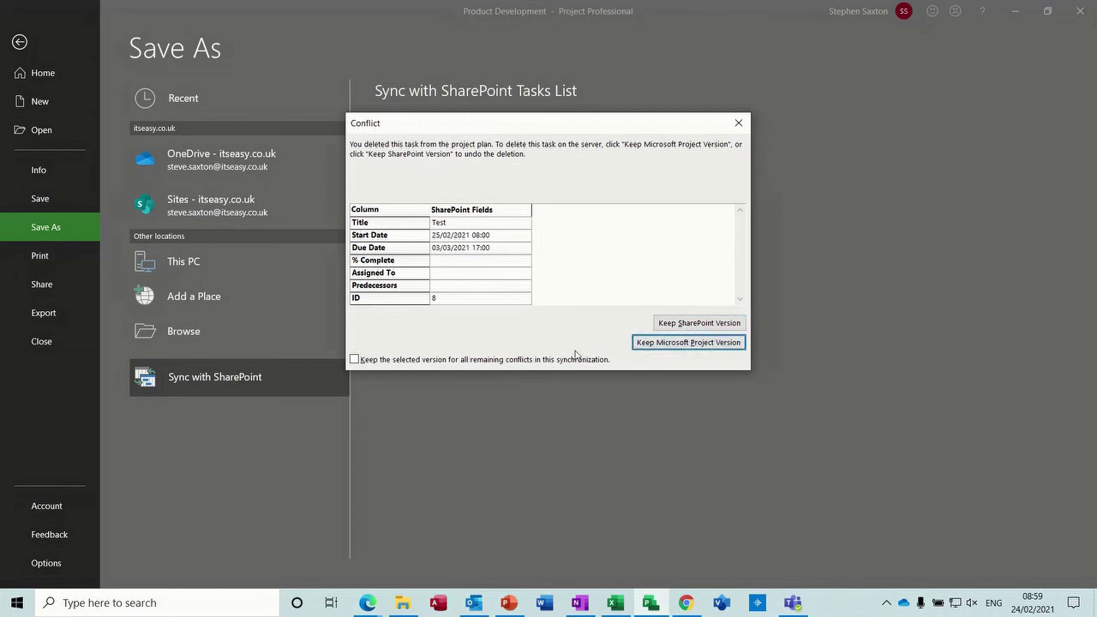
left_click(707, 346)
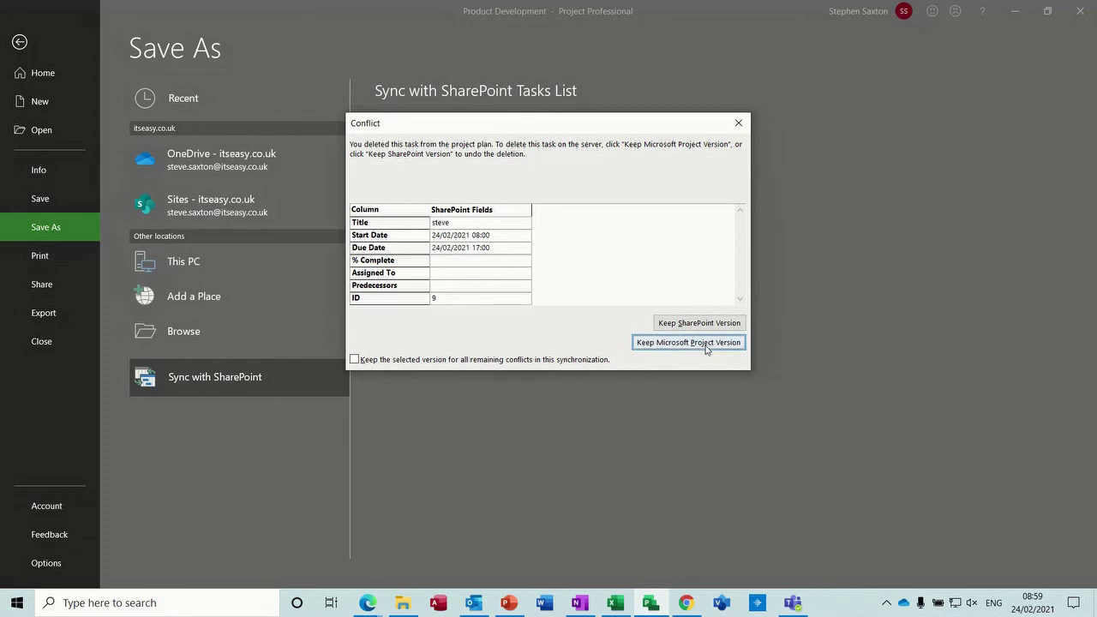
left_click(704, 343)
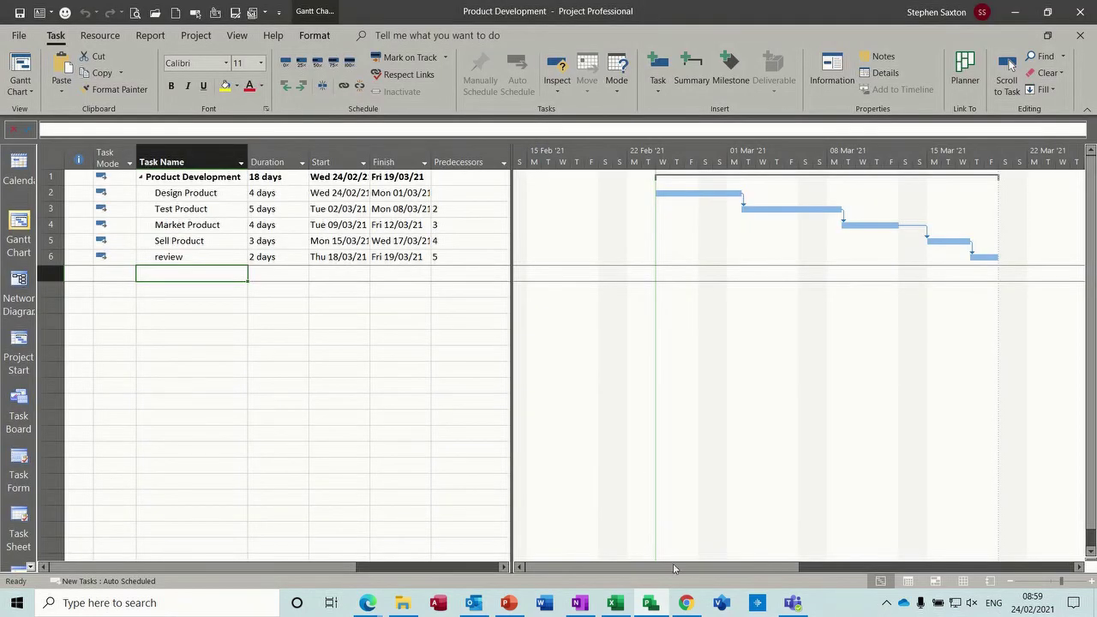
left_click(686, 604)
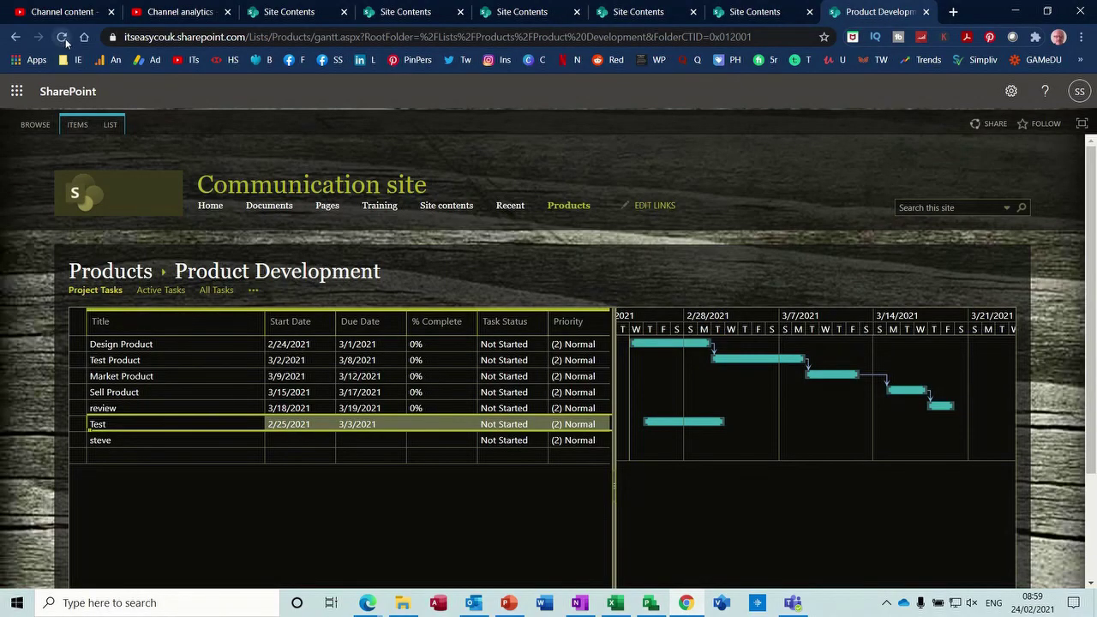
left_click(65, 40)
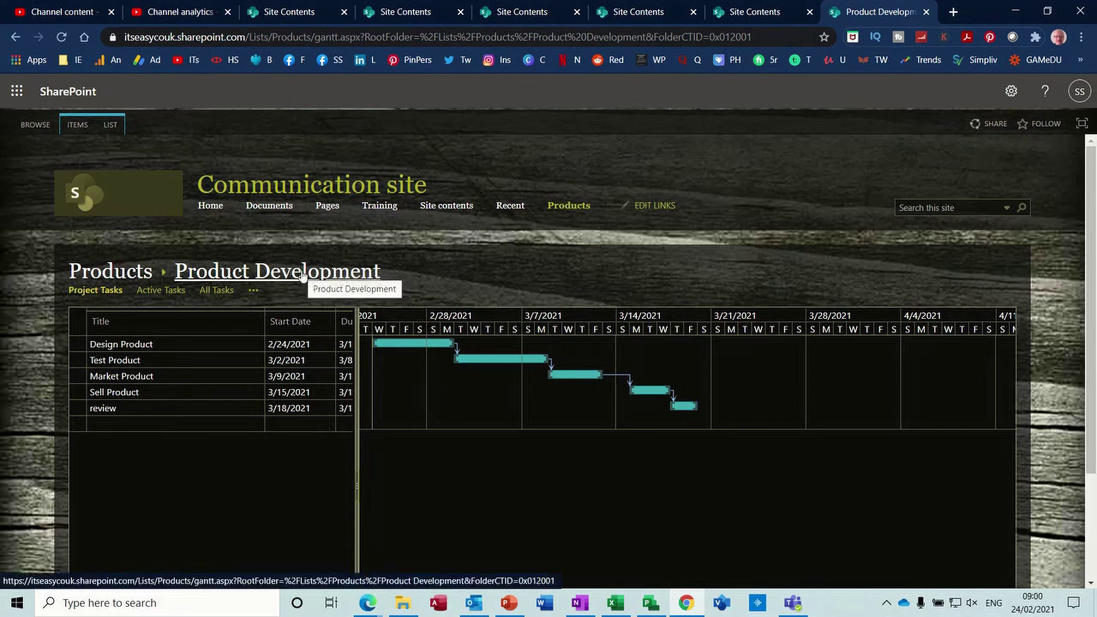
- Switch to Microsoft Teams and start adding a Website tab named Products to the Training channel
left_click(793, 605)
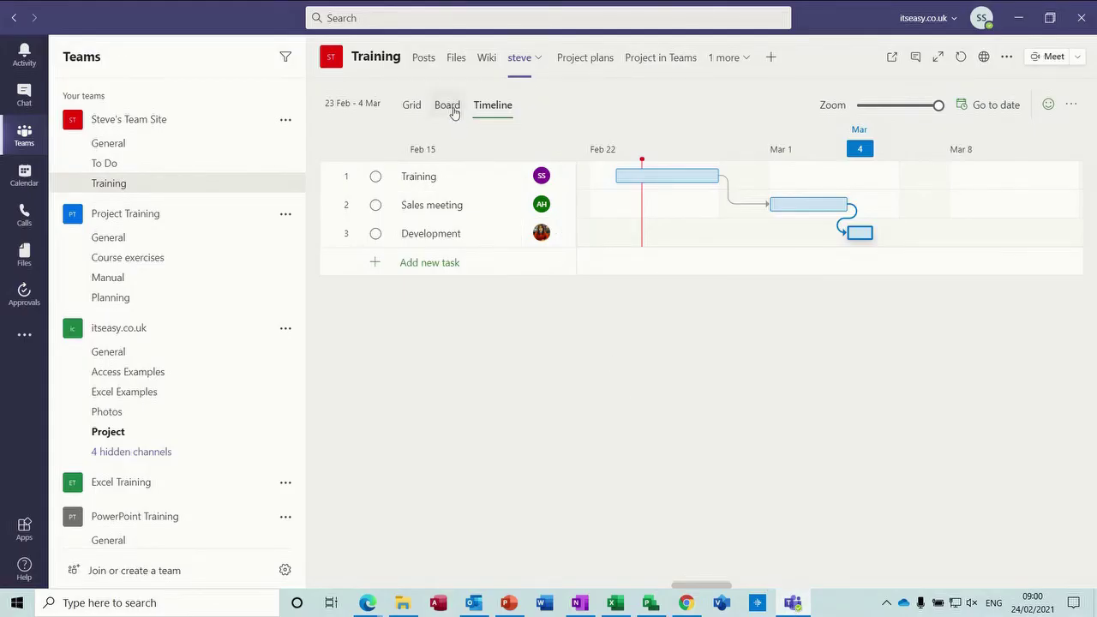
left_click(770, 57)
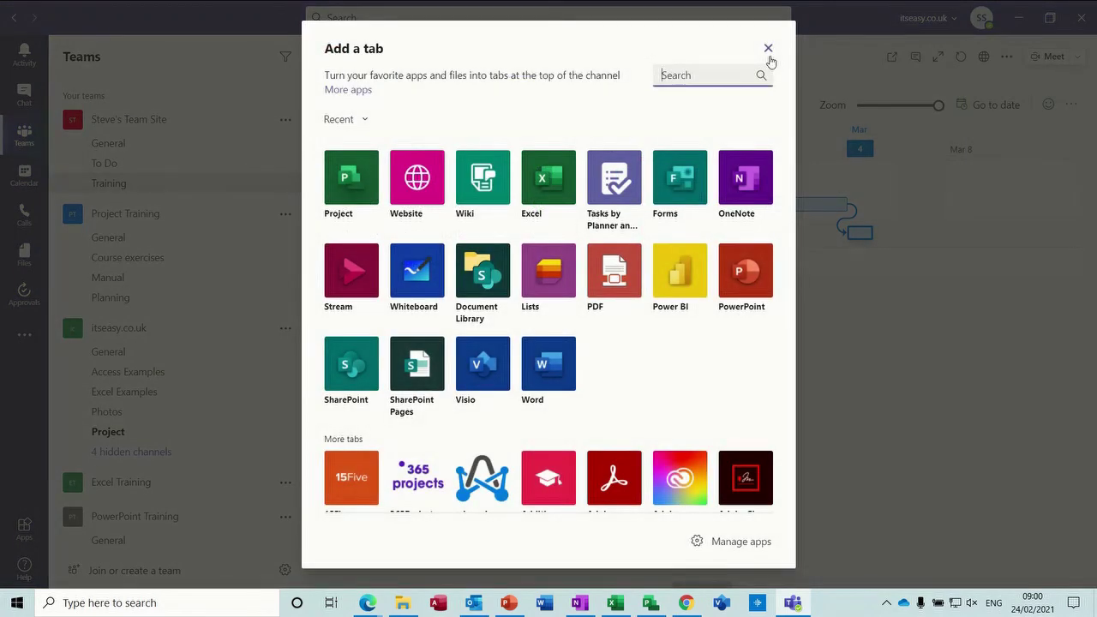
left_click(419, 181)
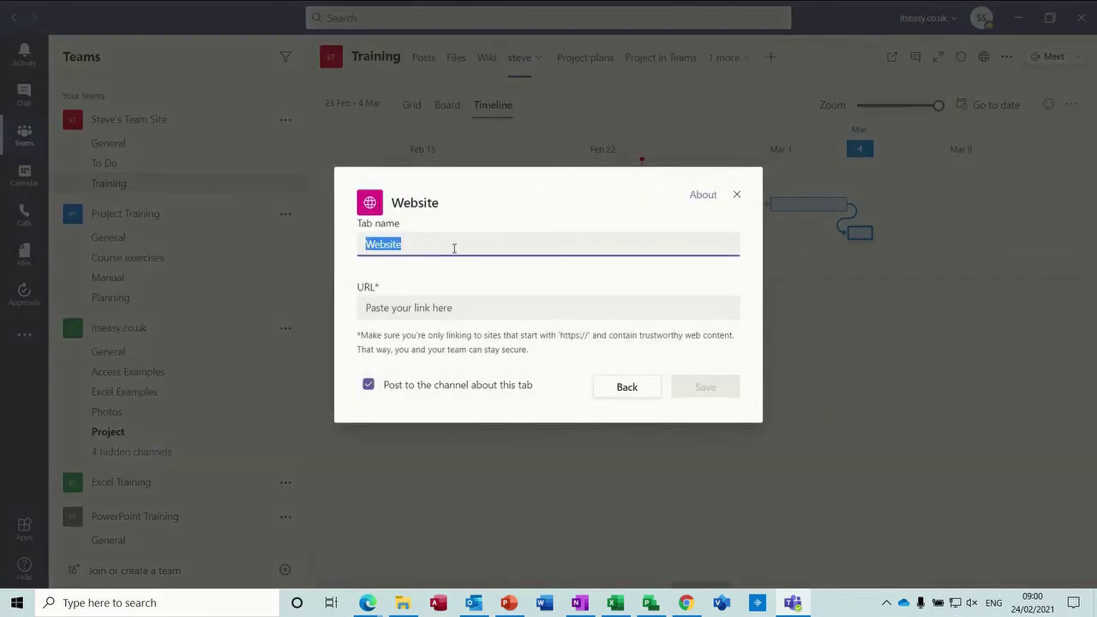
type("products")
left_click(370, 246)
key("BackSpace")
type("P")
left_click(373, 310)
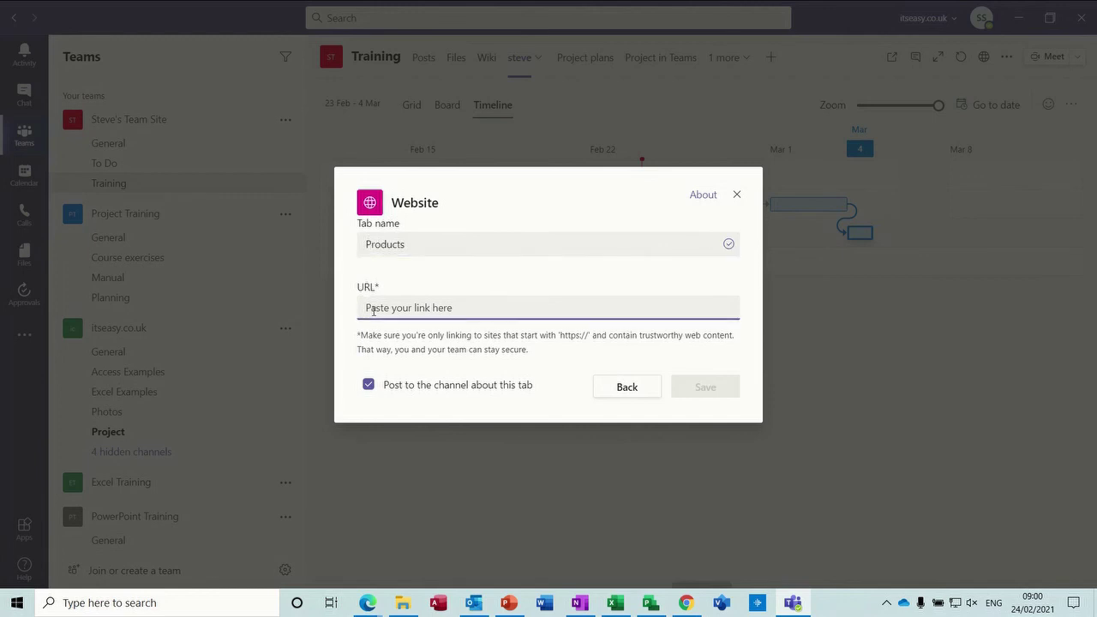
- Use the Product Development list's web address from Chrome as the Products tab's URL in Teams, and save the tab
left_click(685, 603)
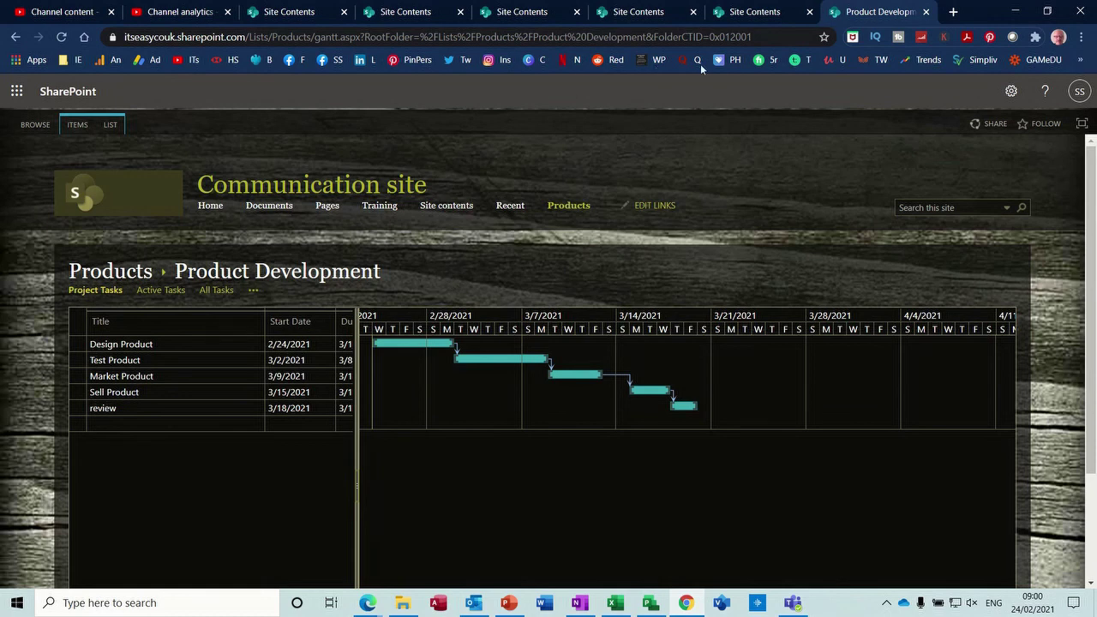
left_click(765, 41)
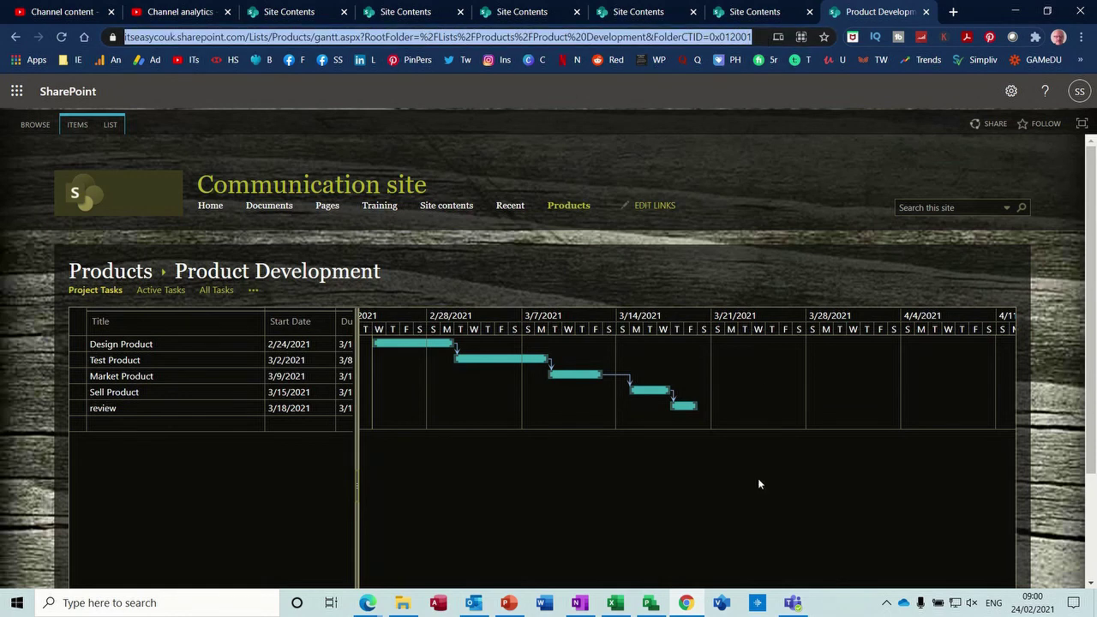
left_click(792, 603)
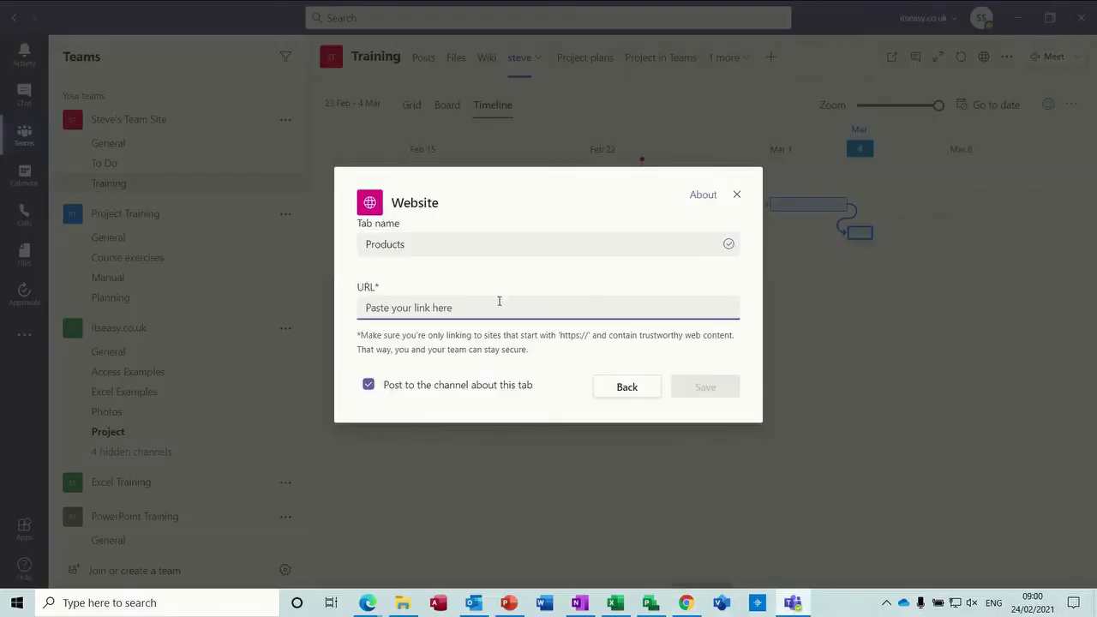
key("ctrl+v")
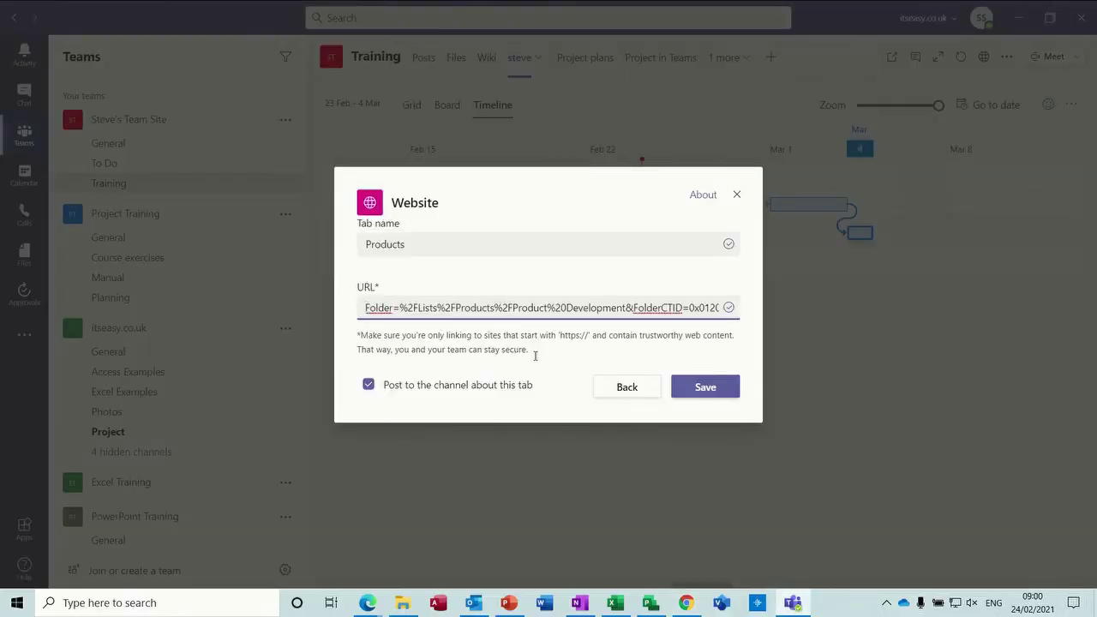
left_click(700, 395)
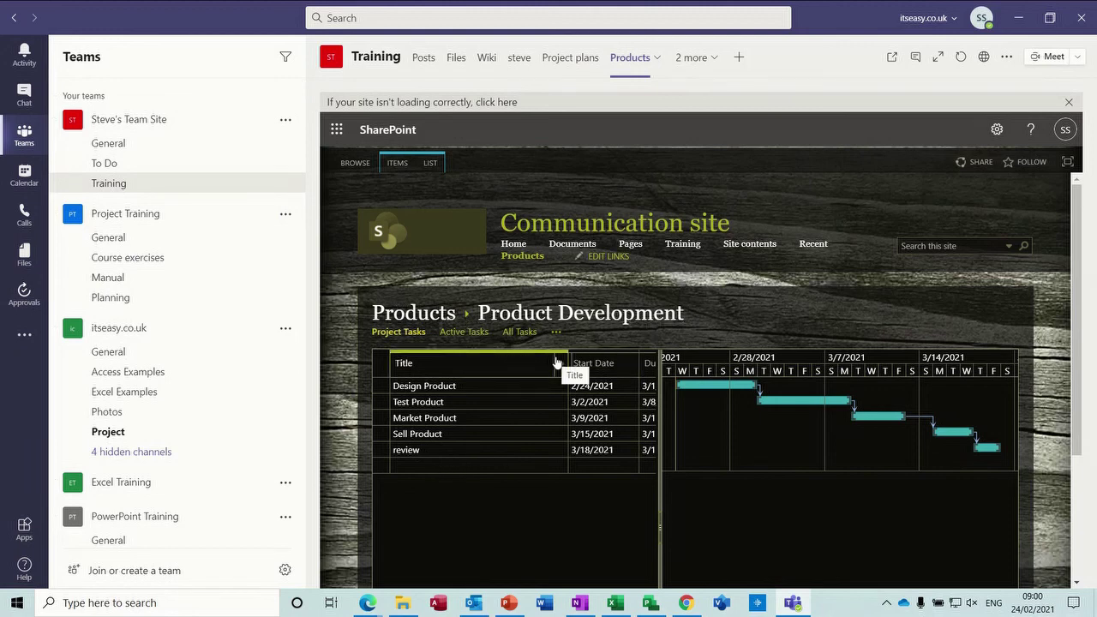
- Return to Microsoft Project and sync the current Product Development plan with the SharePoint Products tasks list once more
left_click(650, 606)
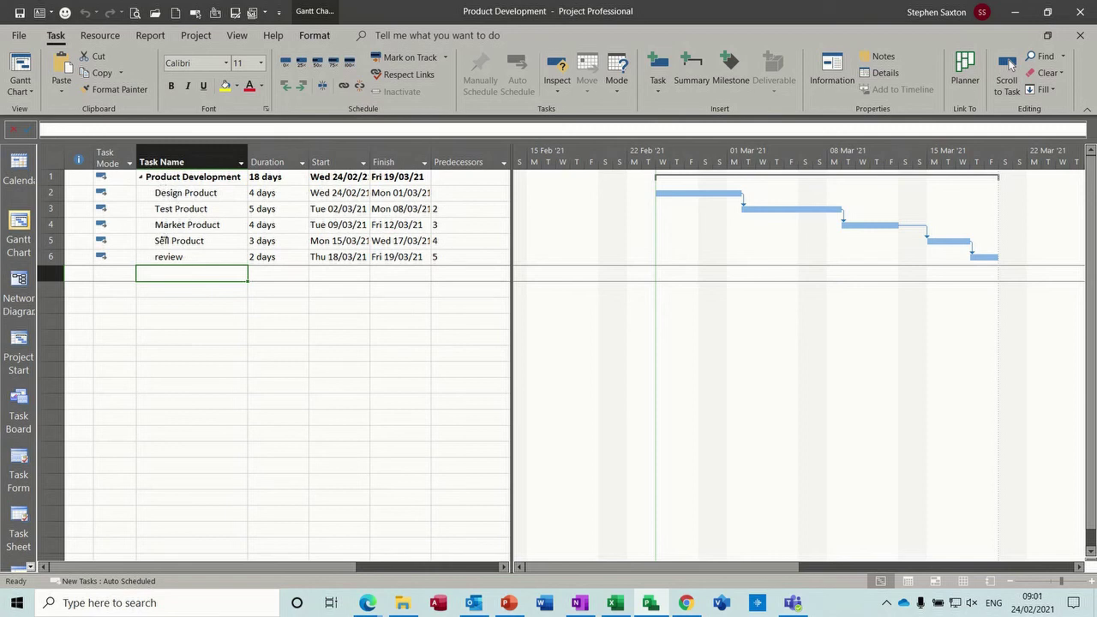
left_click(19, 39)
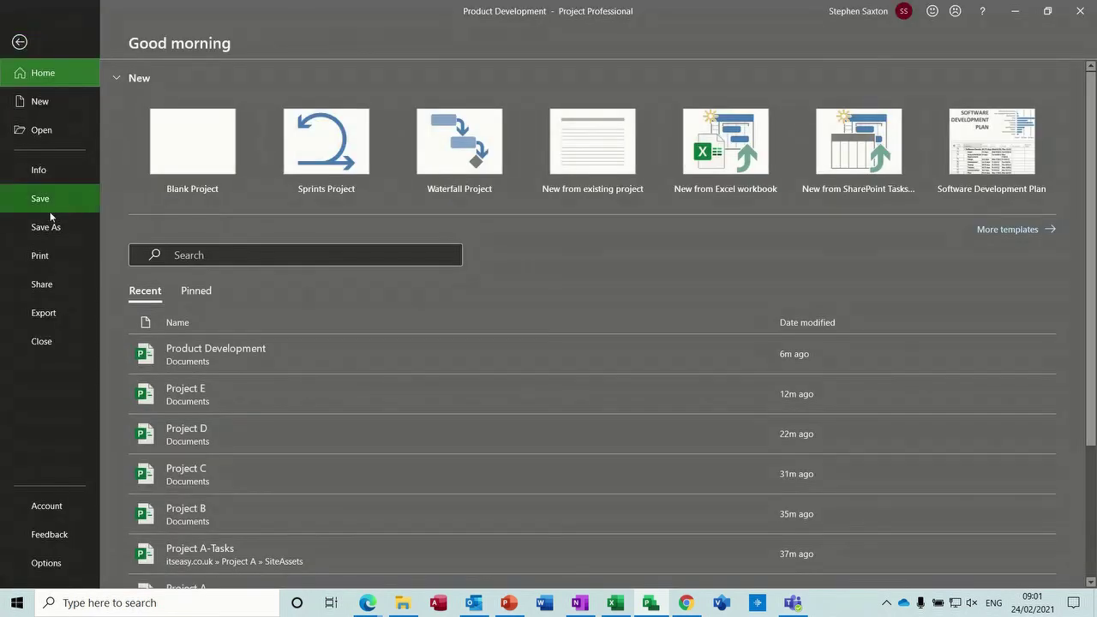
left_click(48, 229)
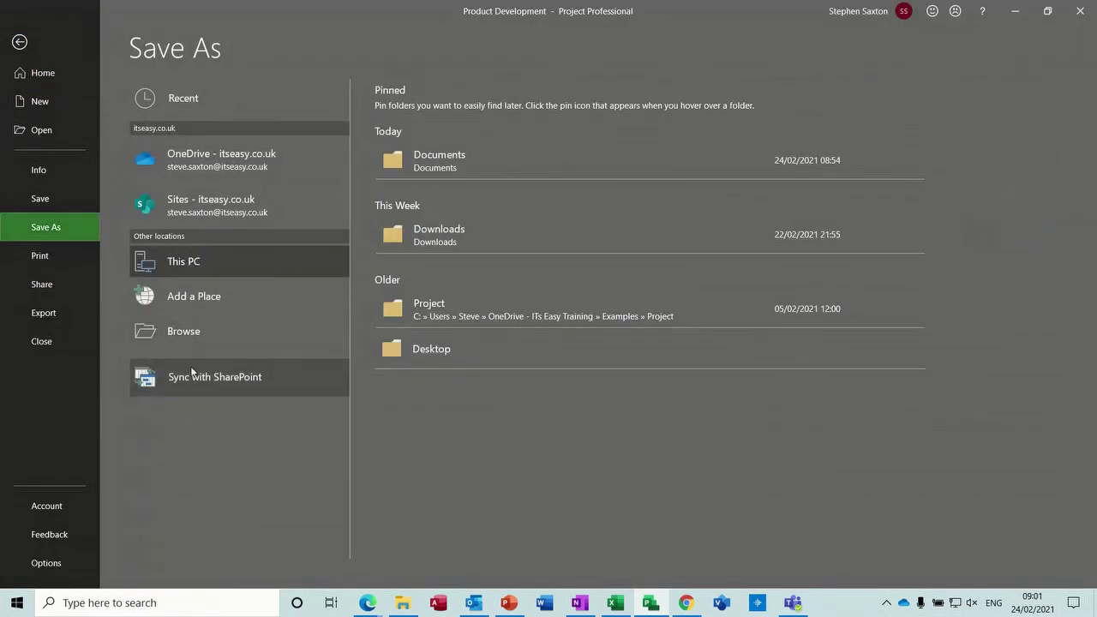
left_click(210, 377)
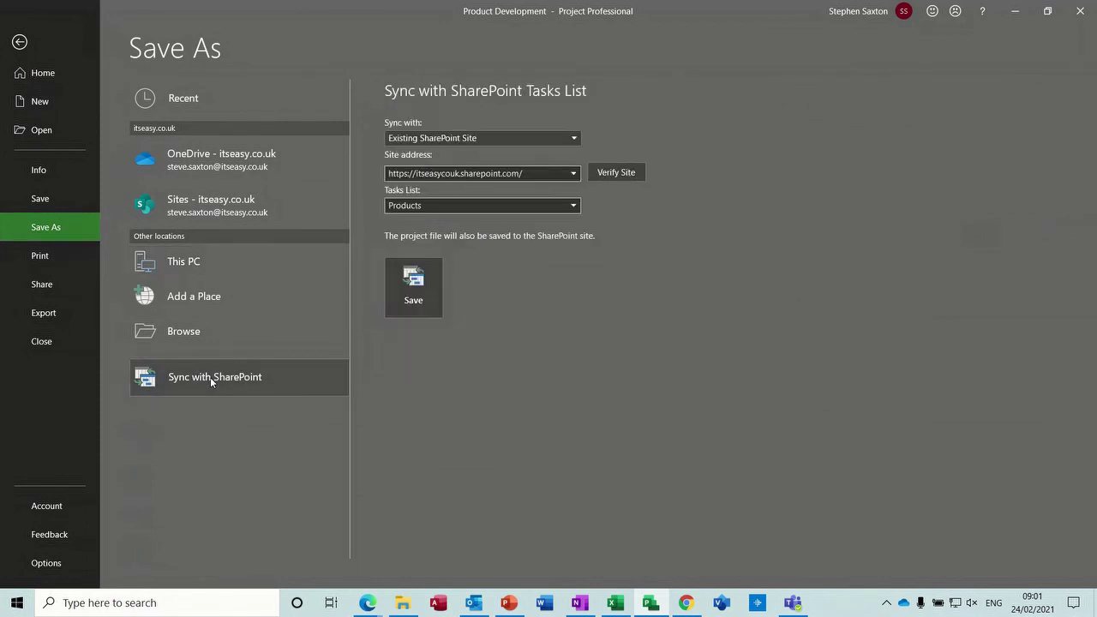
left_click(404, 293)
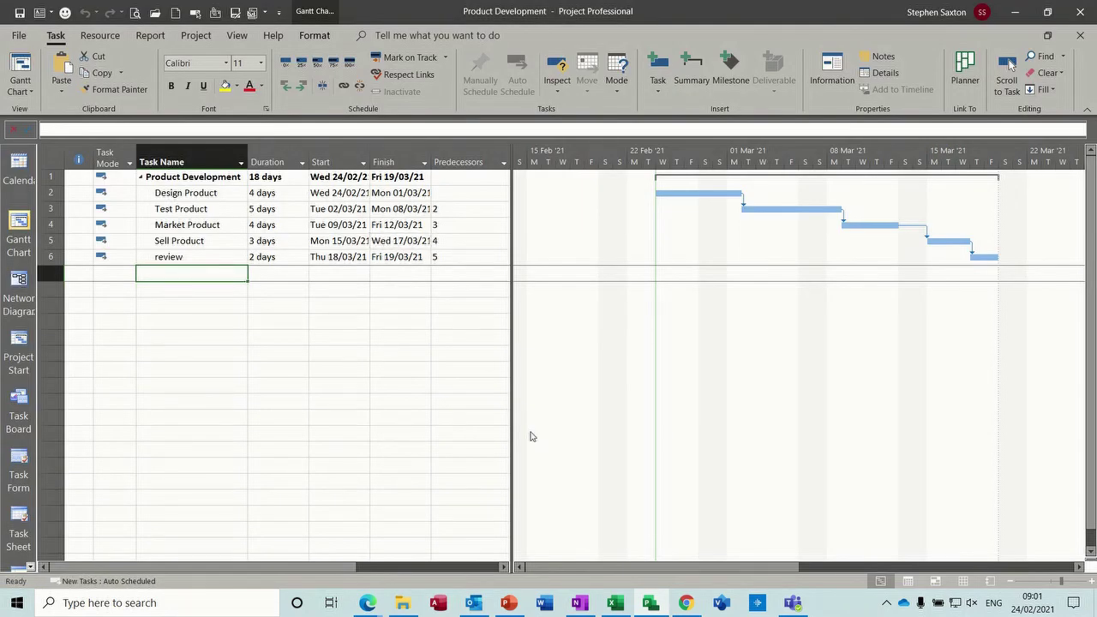
- Check the SharePoint list in Chrome, and in Teams view the schedule of the project on the Training channel's Project plans tab
key("alt+Tab")
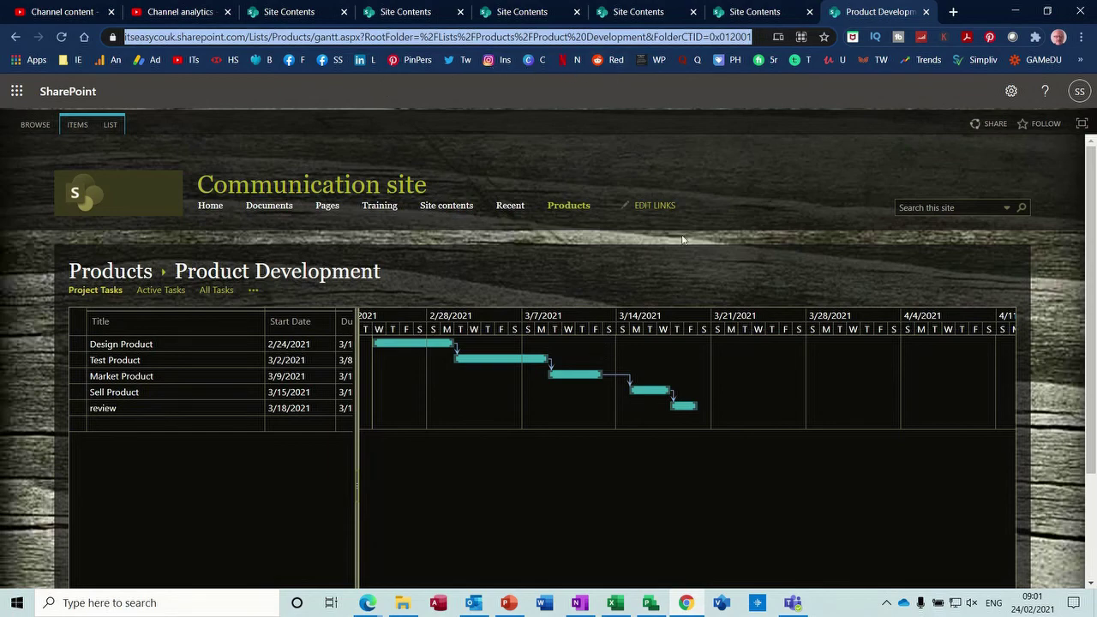
left_click(791, 602)
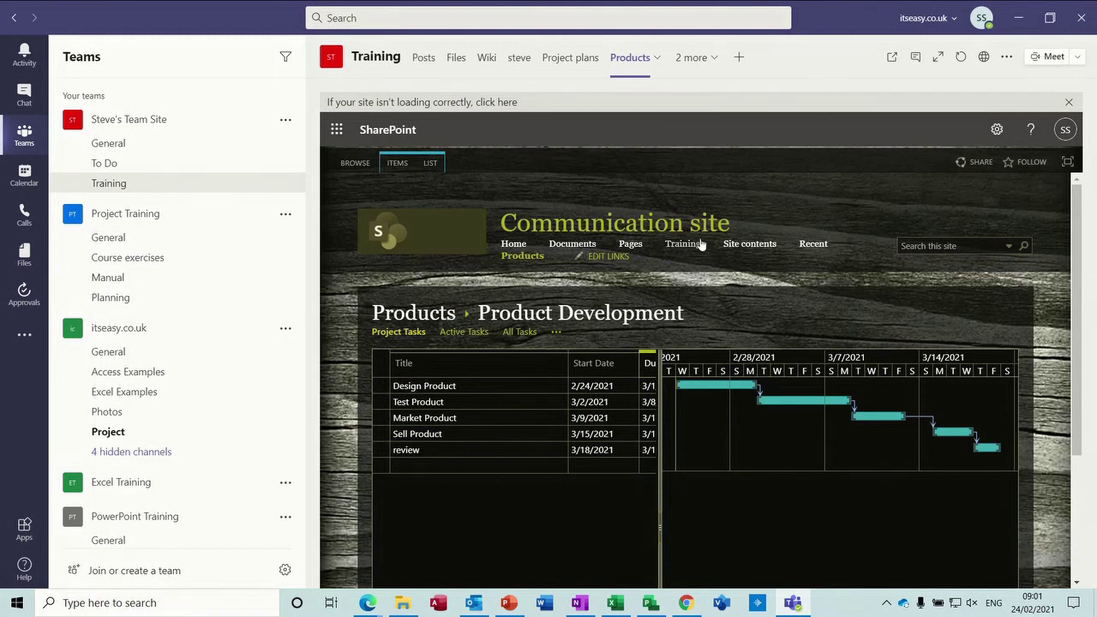
left_click(582, 69)
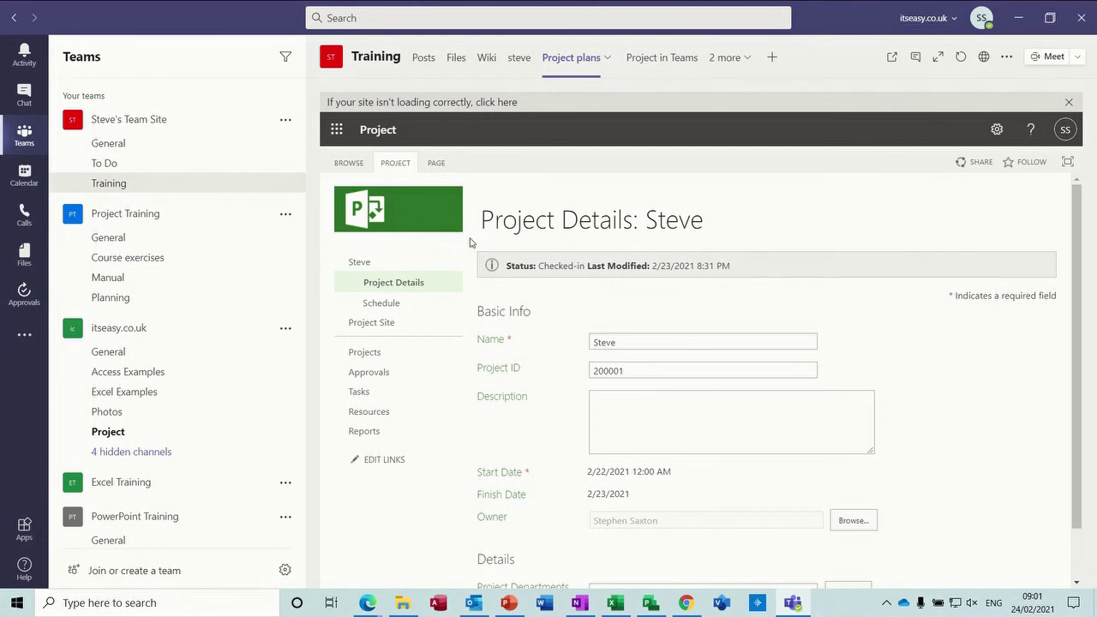
left_click(382, 305)
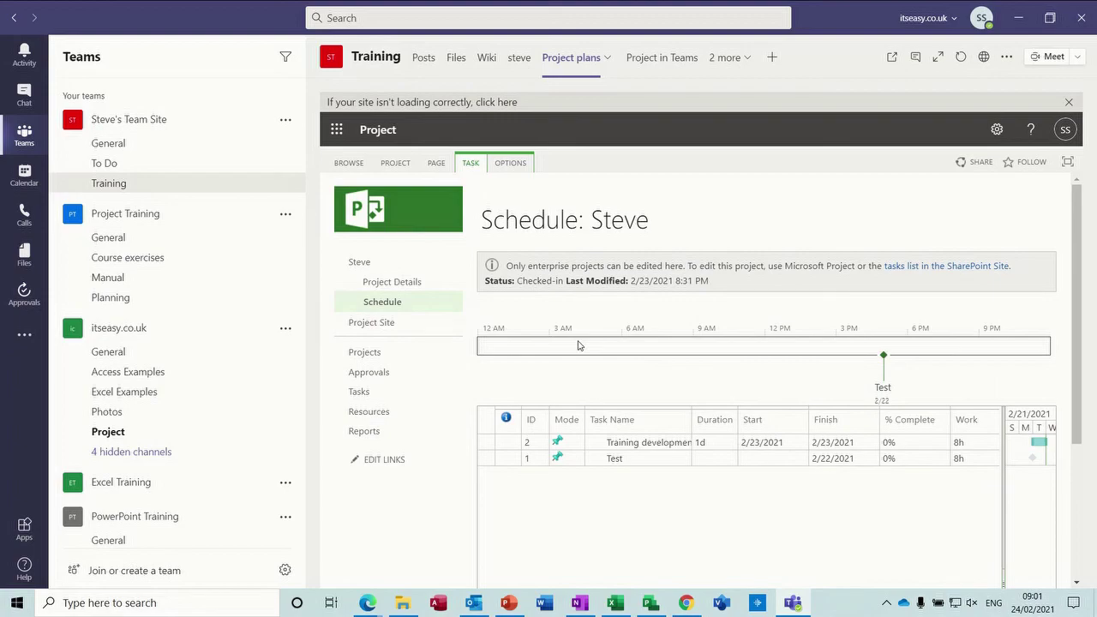
- Return to Chrome and open the Training list on the SharePoint Communication site
left_click(690, 604)
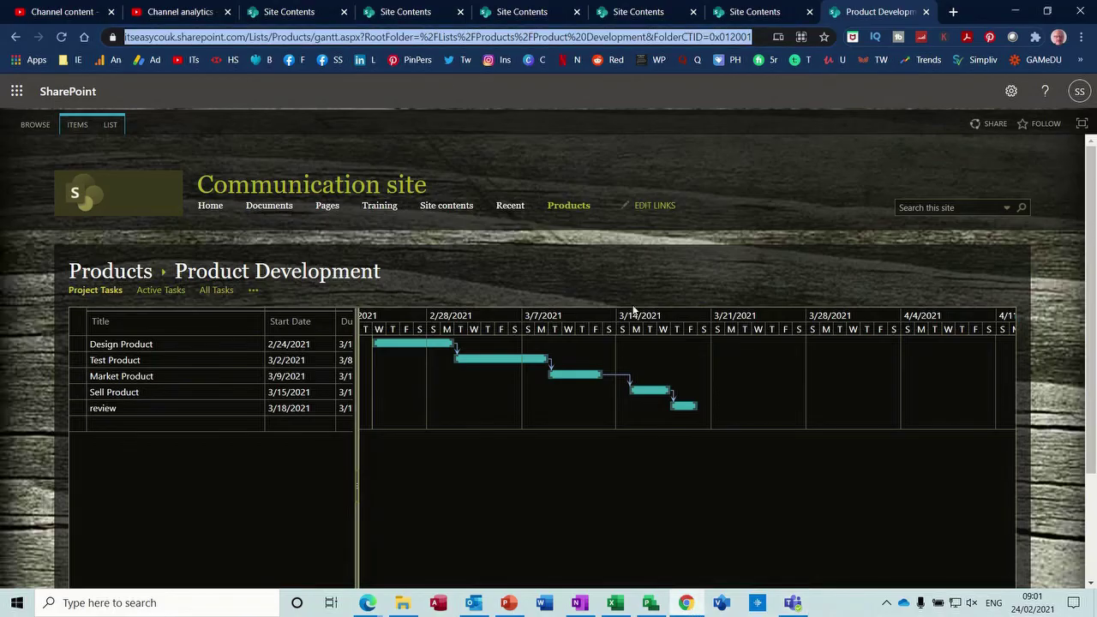
left_click(381, 209)
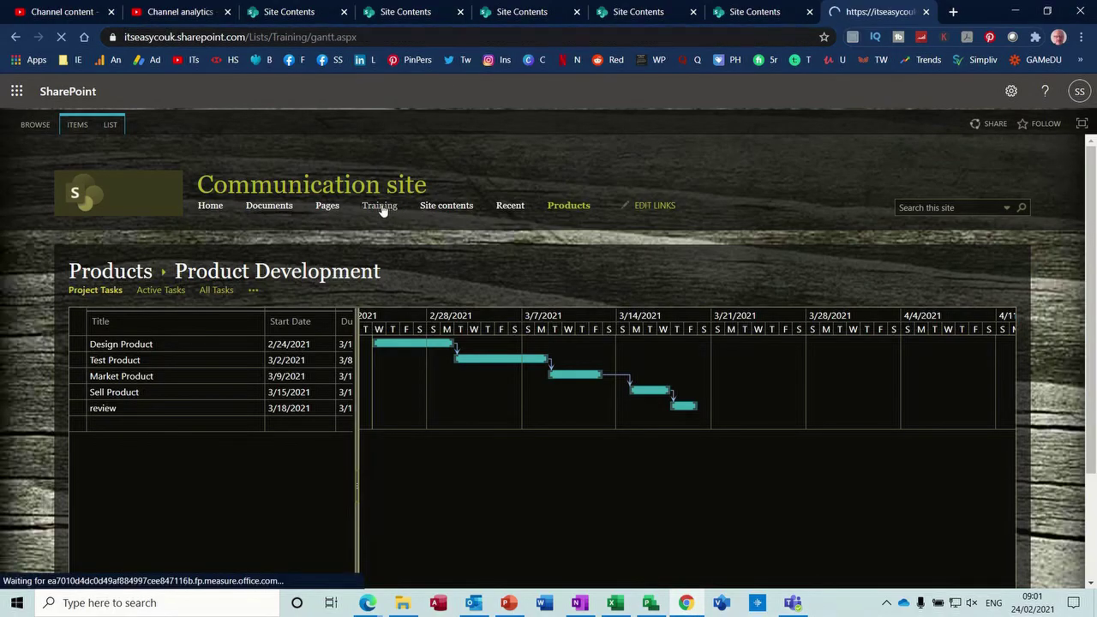